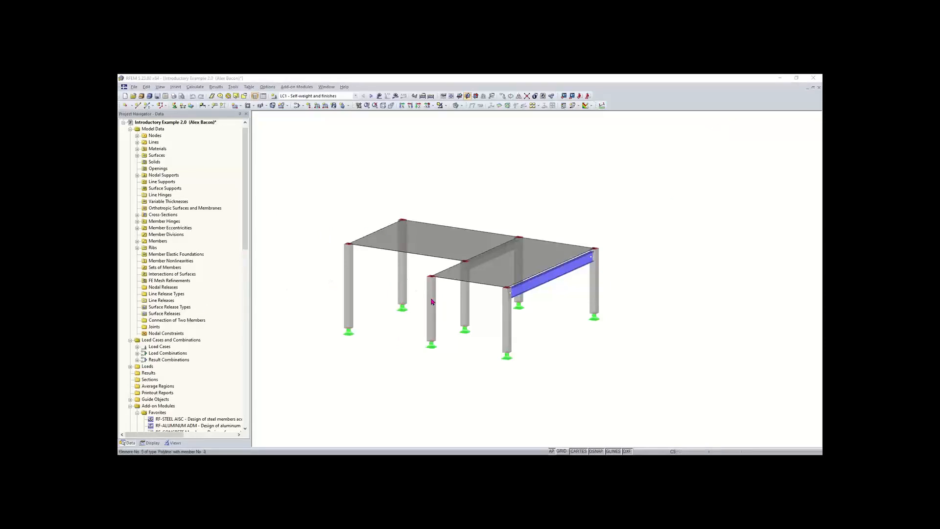
Step: Expand the model's member list and select individual members, including the rib and several columns, to locate them in the structure
scroll(469, 327, "down", 1)
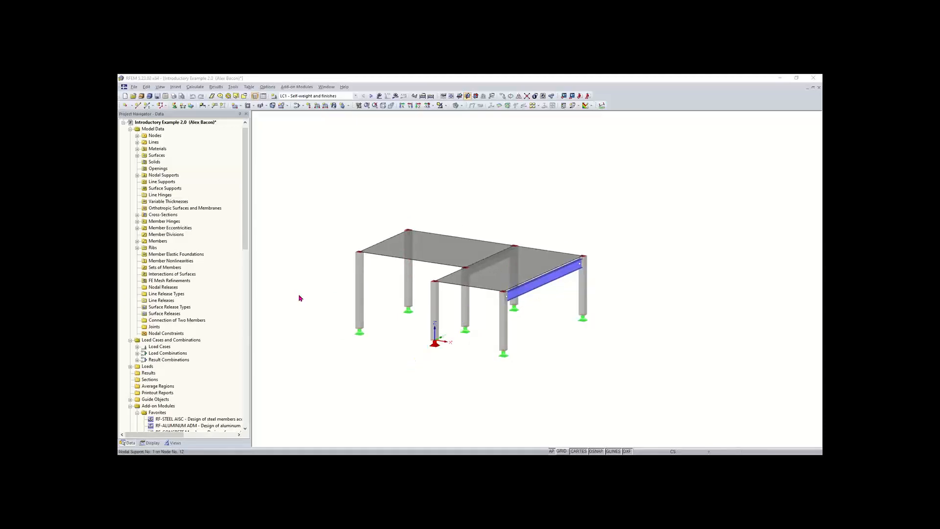
middle_click_drag(497, 318, 509, 275)
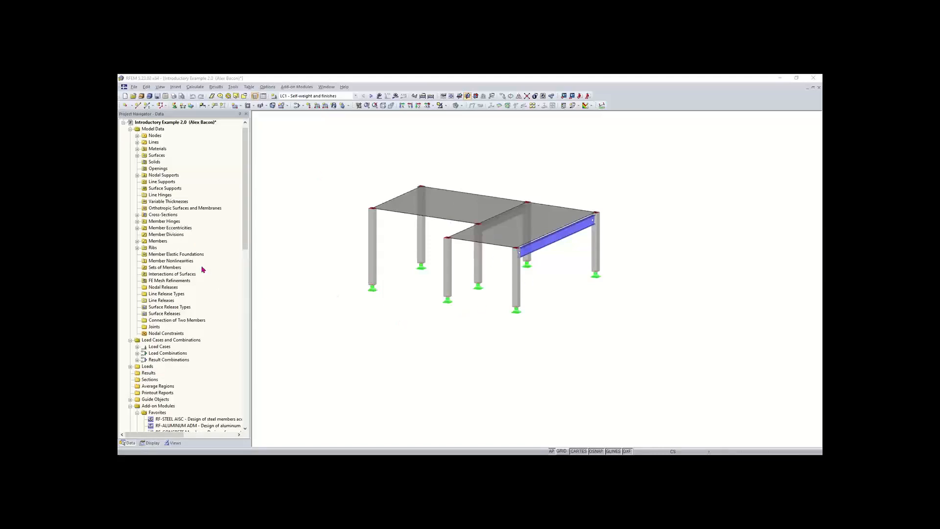
left_click(137, 241)
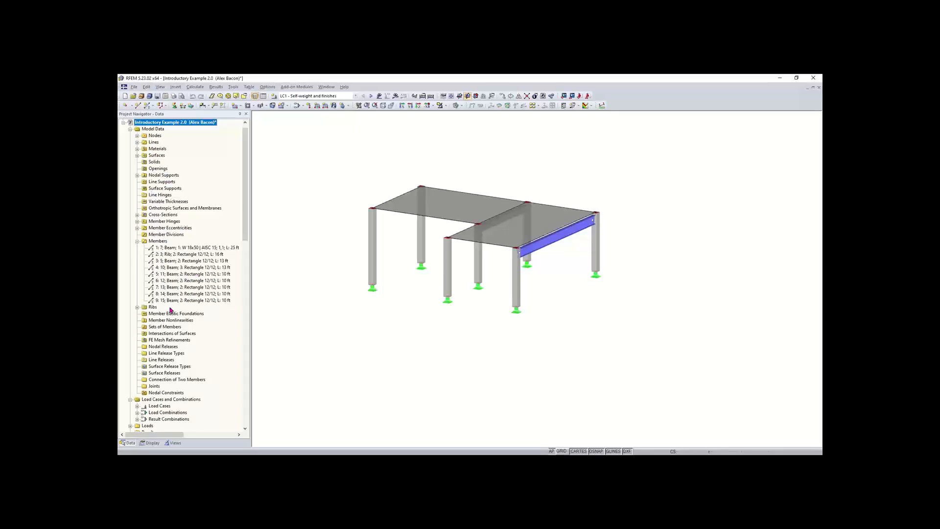
left_click(203, 248)
left_click(196, 255)
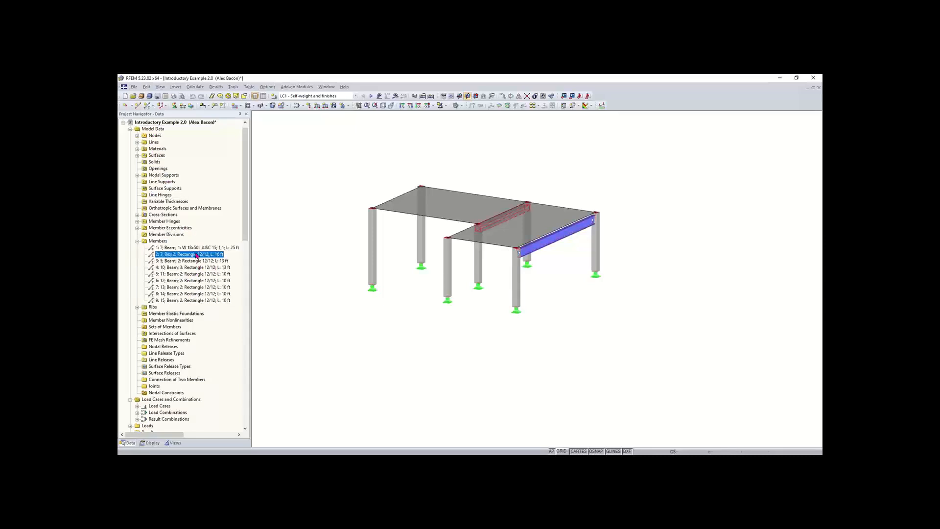
left_click(199, 261)
left_click(205, 267)
left_click(204, 274)
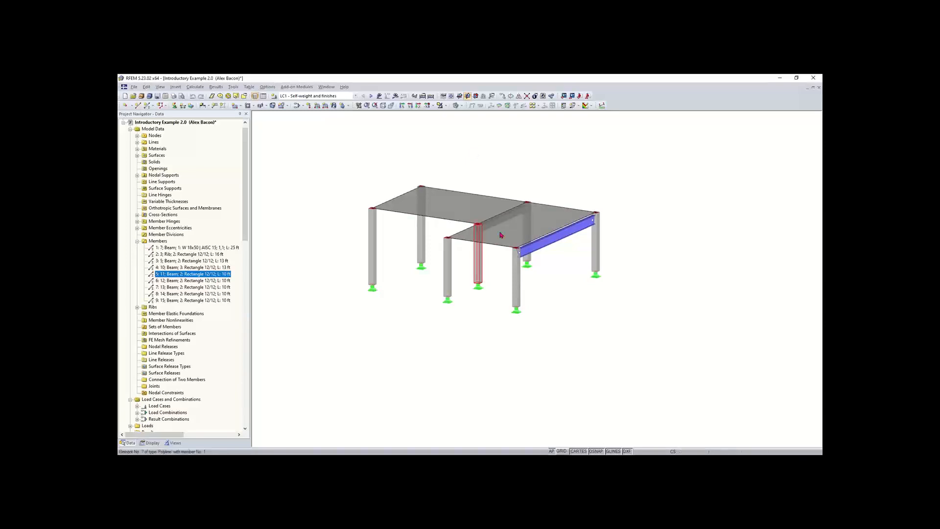
scroll(501, 236, "up", 3)
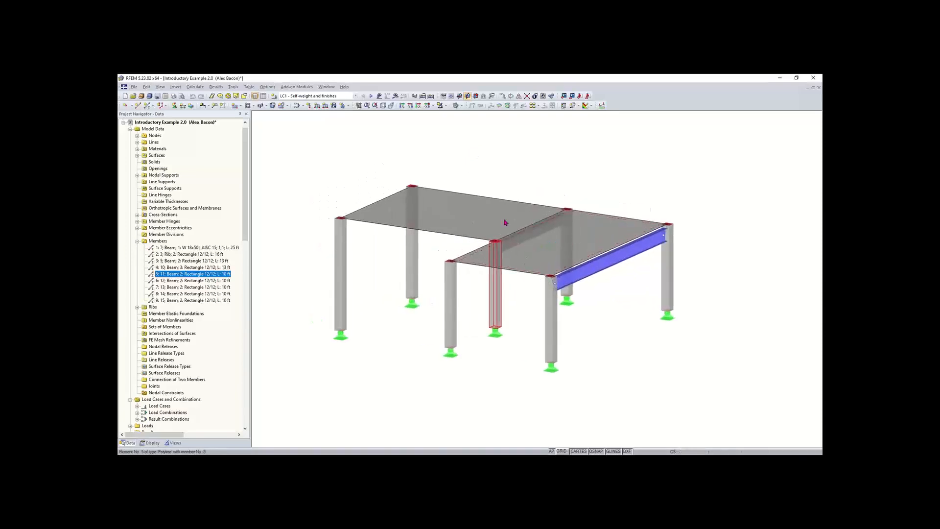
left_click(214, 287)
left_click(211, 301)
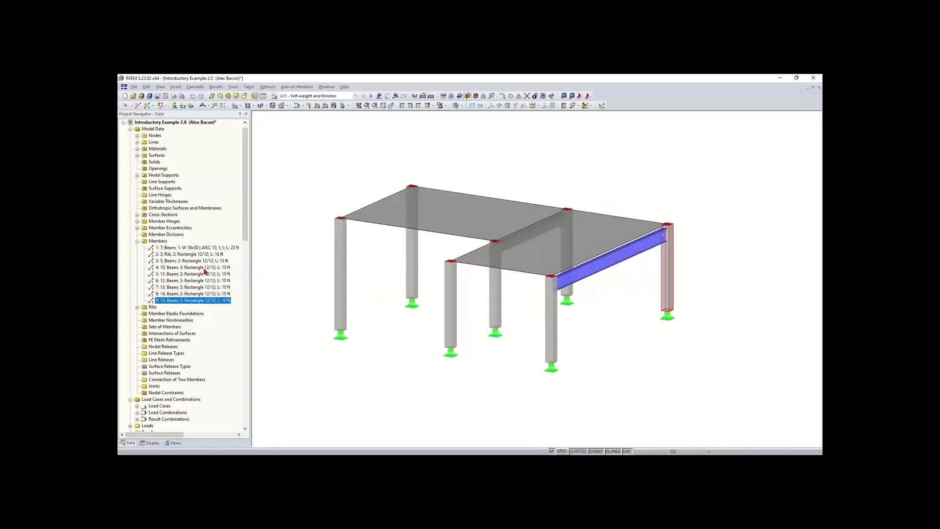
left_click(204, 268)
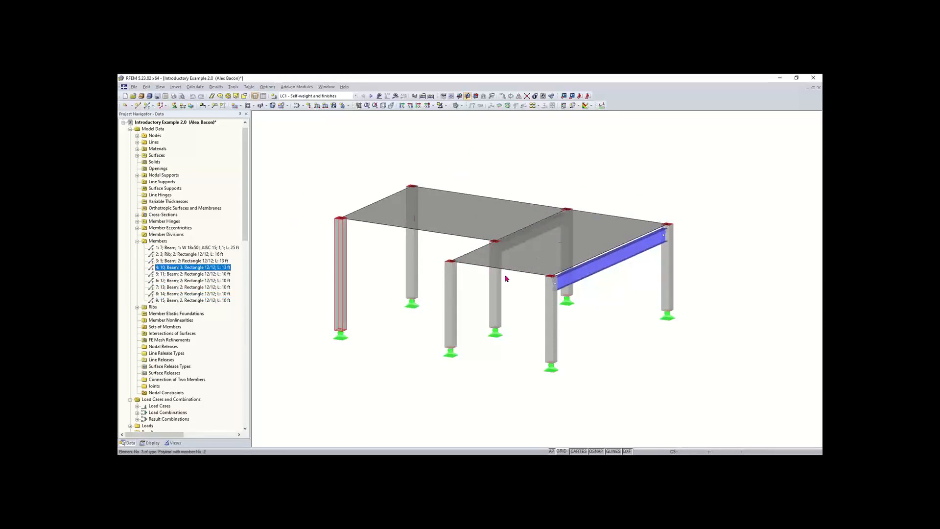
Step: Show the members table below the model and enlarge its pane
scroll(456, 211, "down", 1)
middle_click_drag(456, 211, 482, 146)
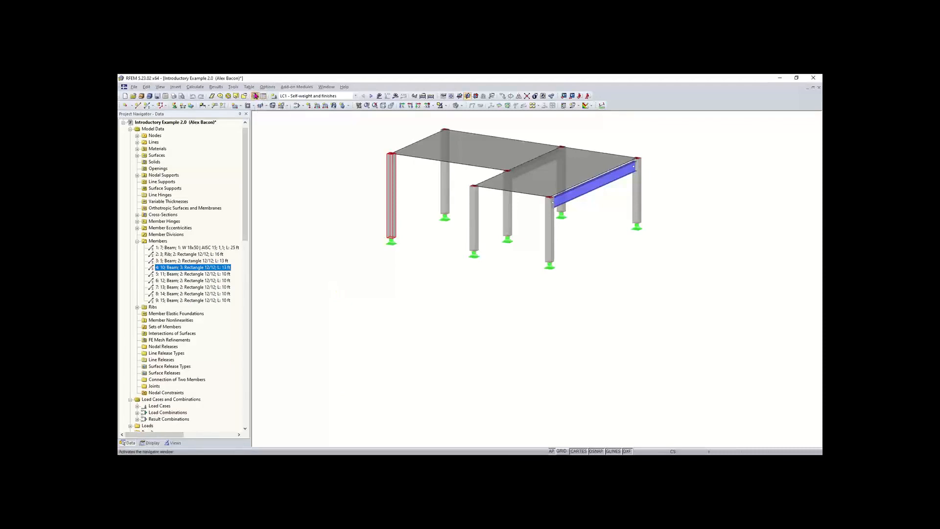
left_click(263, 96)
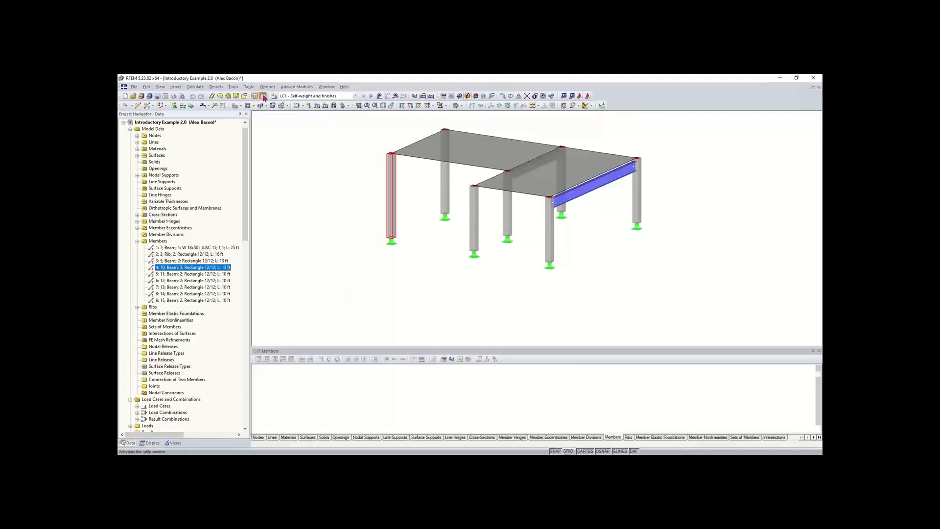
left_click(263, 96)
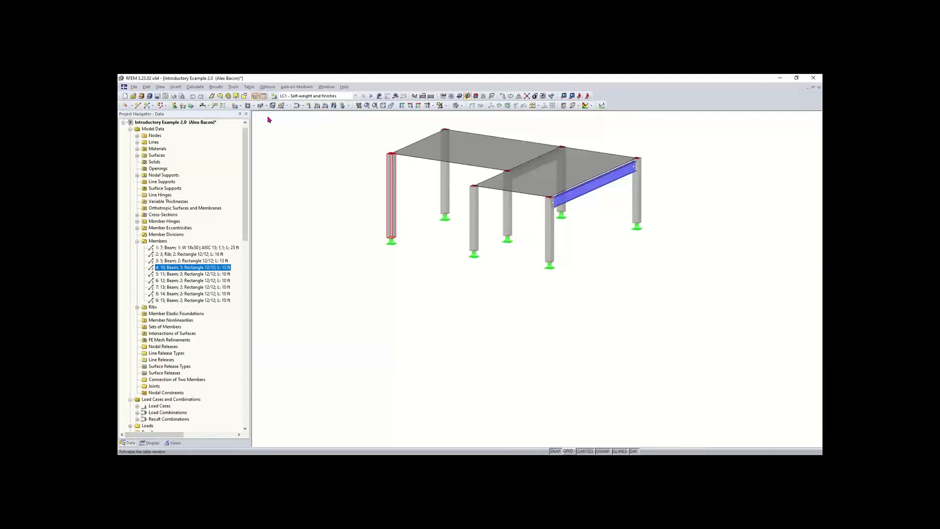
left_click(264, 96)
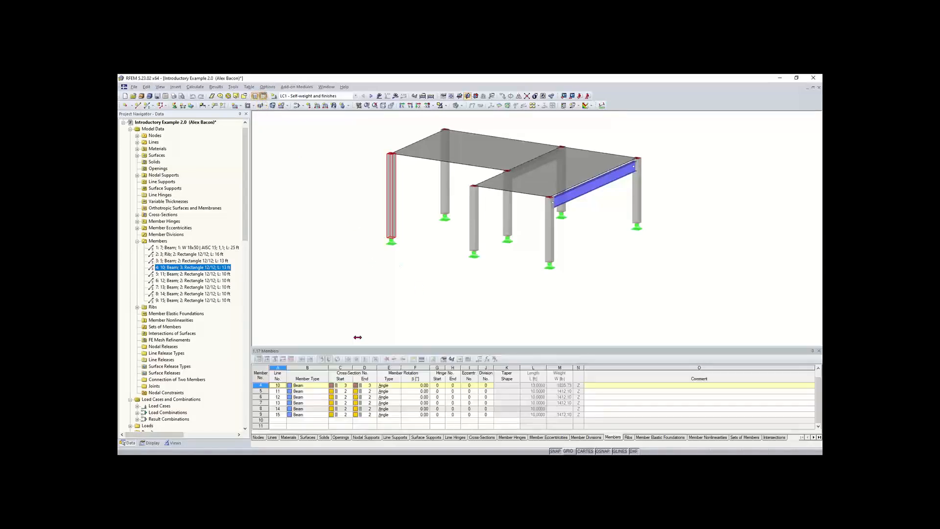
left_click_drag(415, 346, 418, 301)
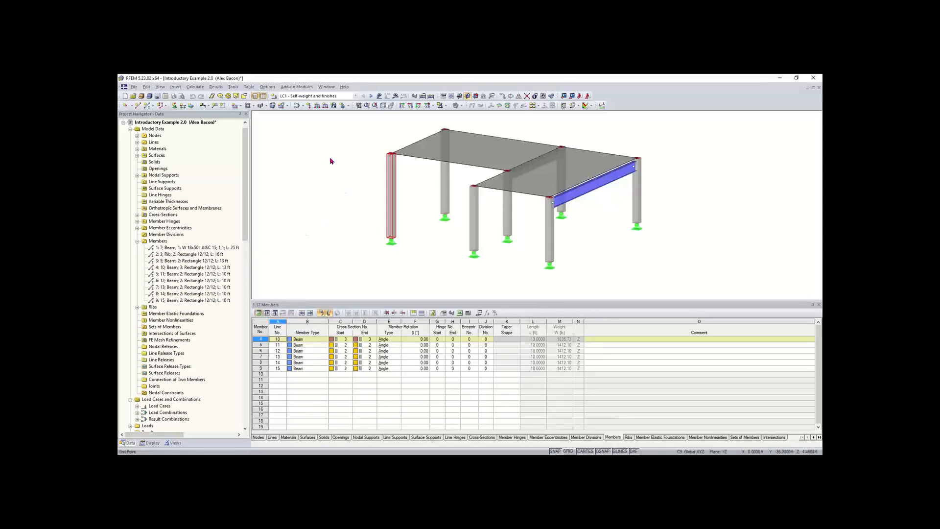
Step: Examine the Standard - White configuration in the Configuration Manager, close it and hide the members table
left_click(267, 89)
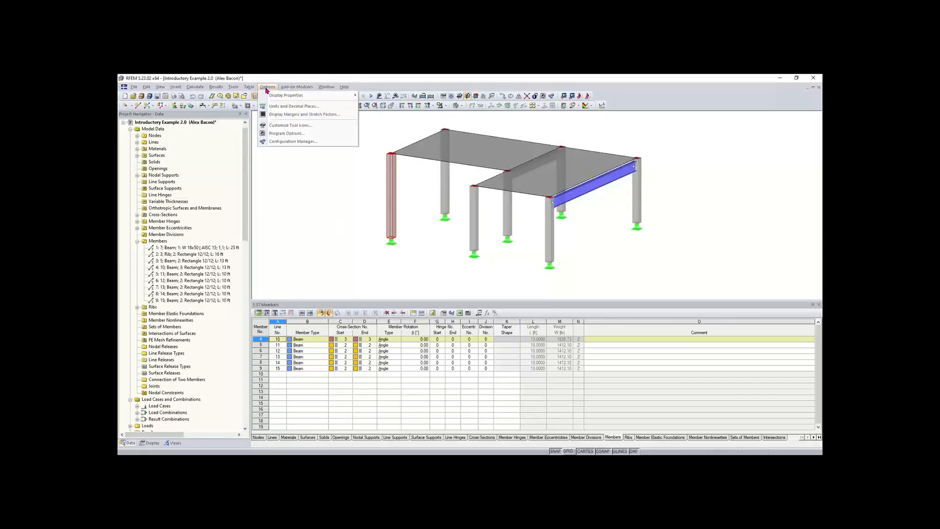
left_click(287, 142)
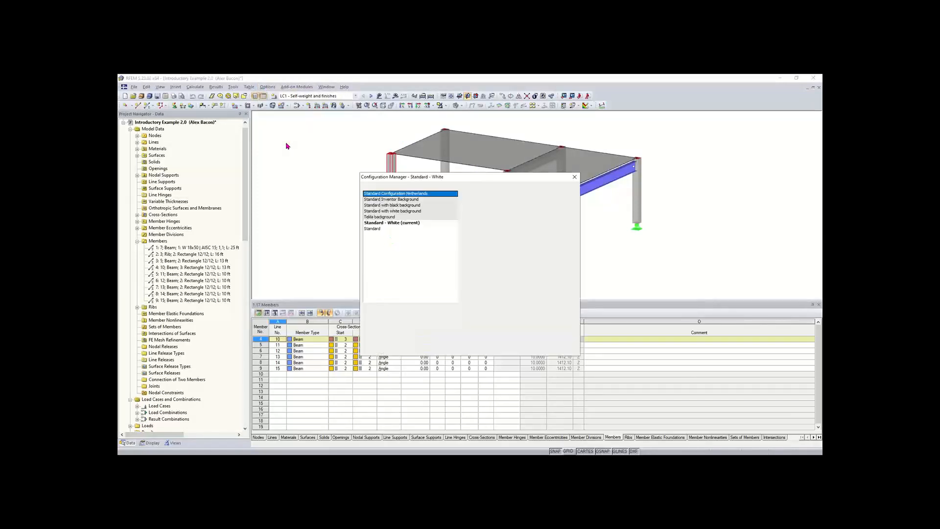
left_click(411, 223)
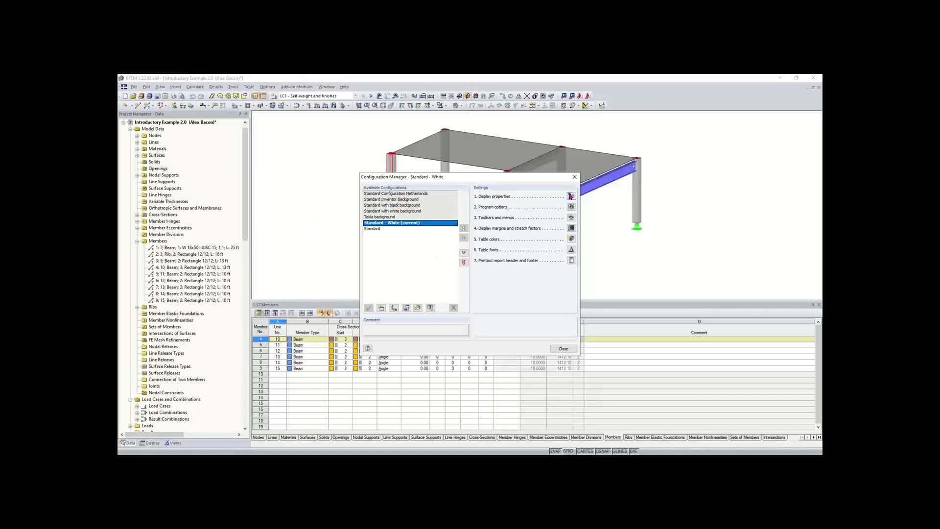
left_click(575, 176)
left_click(264, 96)
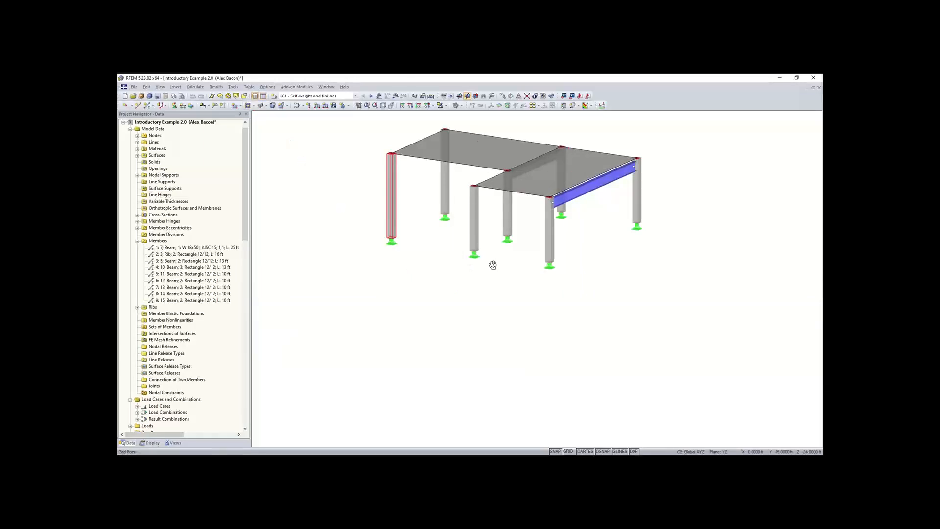
Step: Reset all toolbars and menus to their default arrangement
middle_click_drag(493, 265, 483, 319)
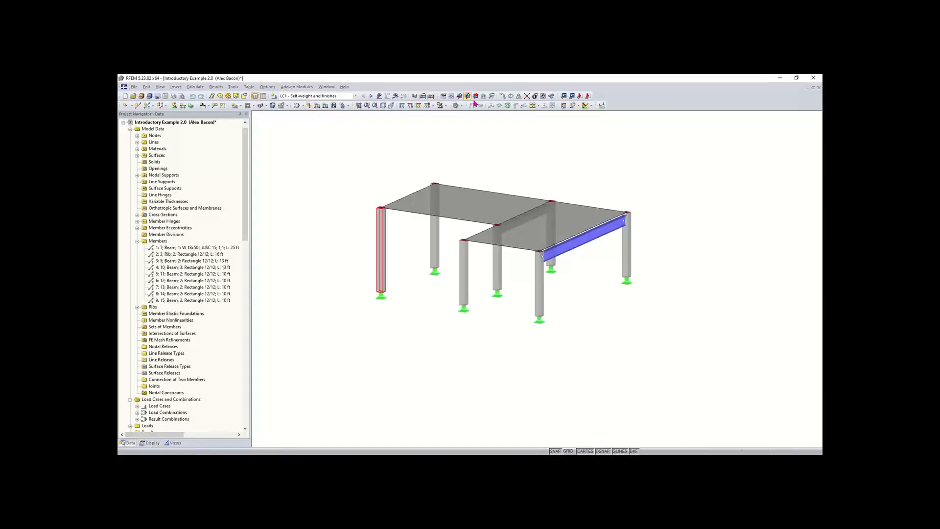
right_click(617, 102)
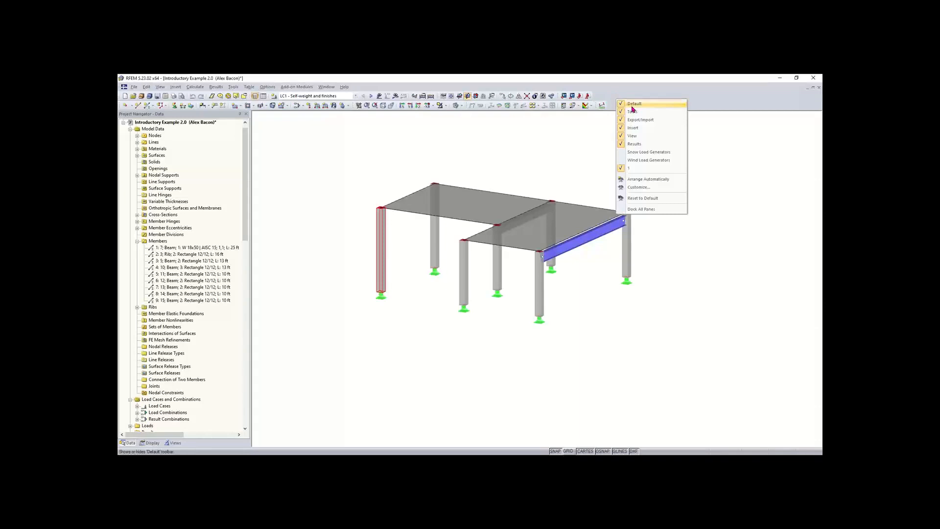
left_click(643, 199)
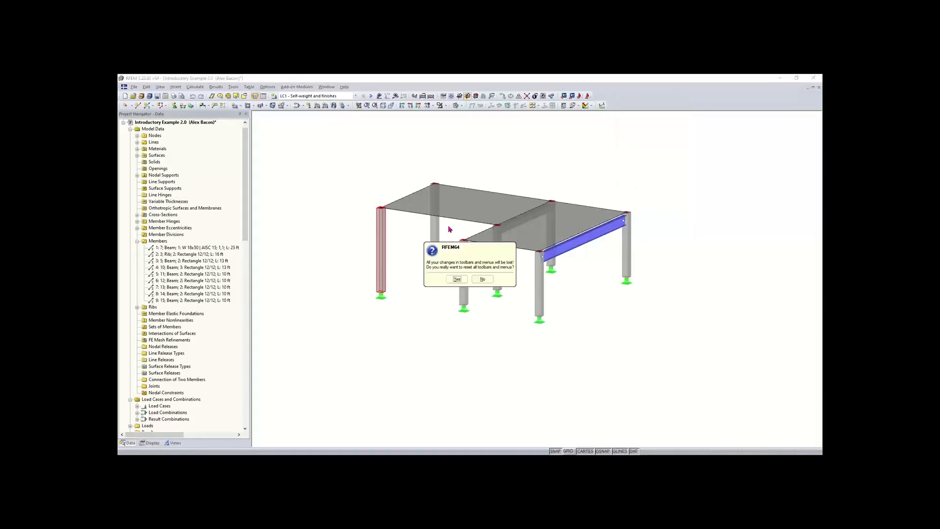
left_click(455, 278)
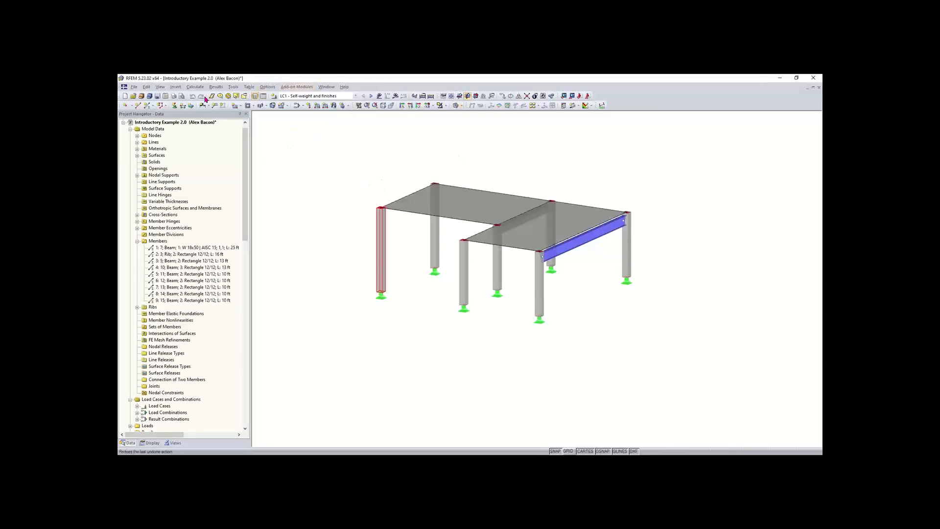
left_click(176, 88)
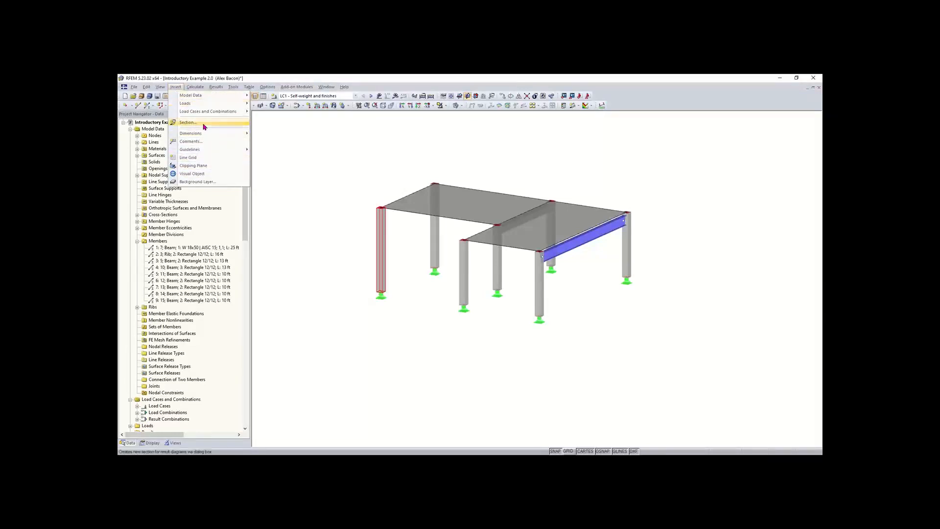
mouse_move(206, 99)
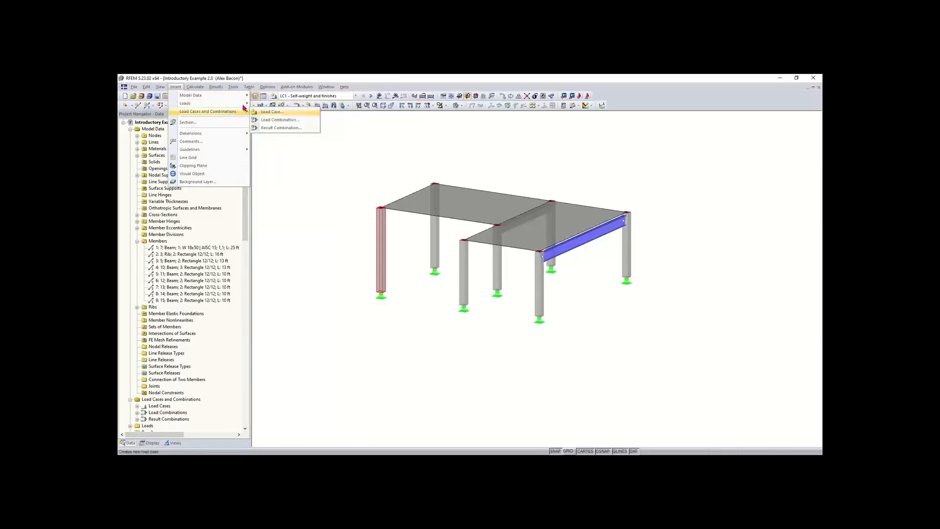
left_click(389, 138)
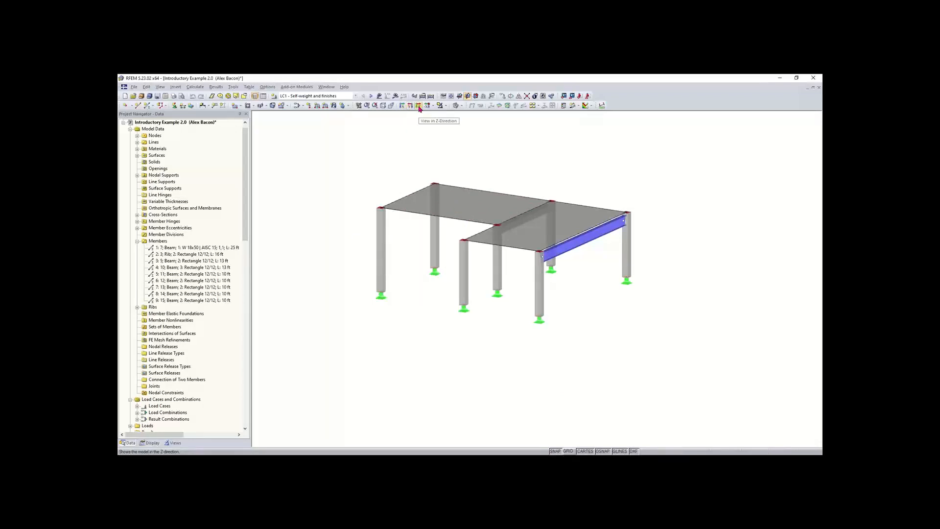
Step: View the structure along the coordinate axis directions and return to the isometric view
left_click(384, 106)
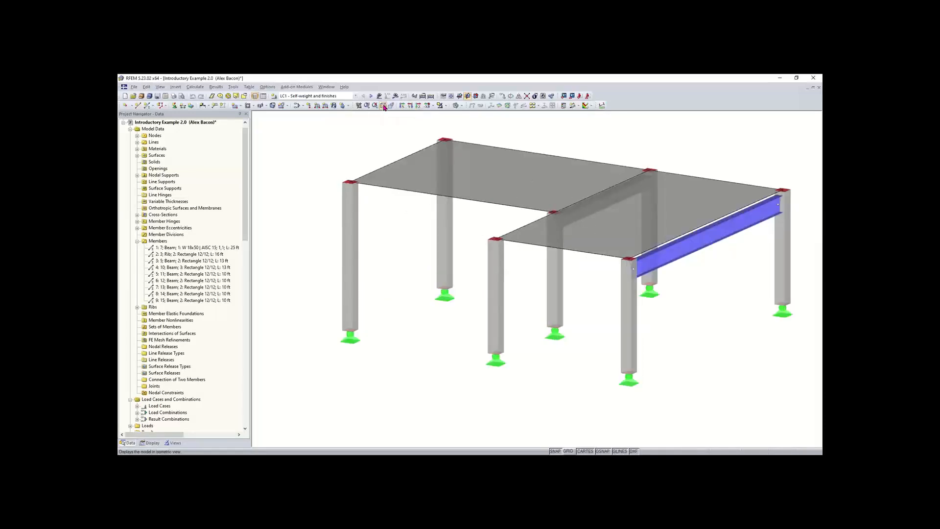
left_click(409, 106)
left_click(418, 107)
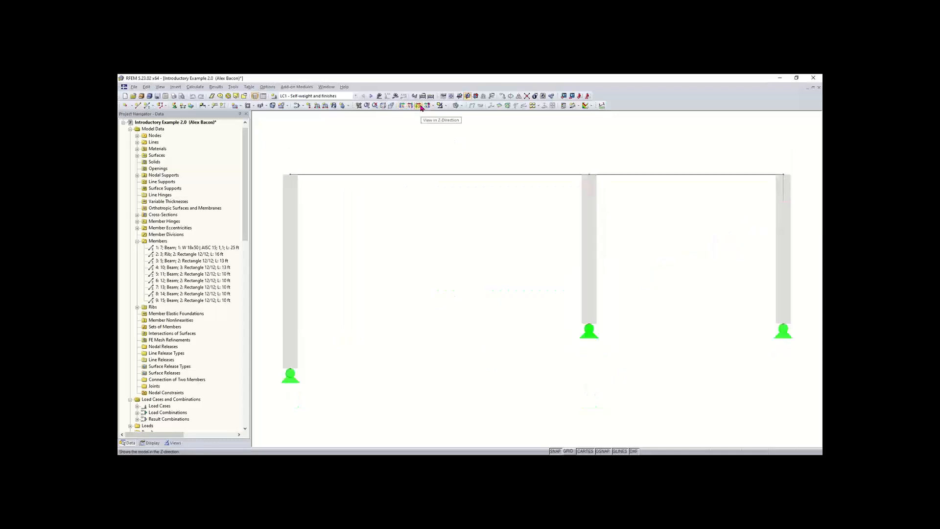
left_click(421, 106)
left_click(428, 107)
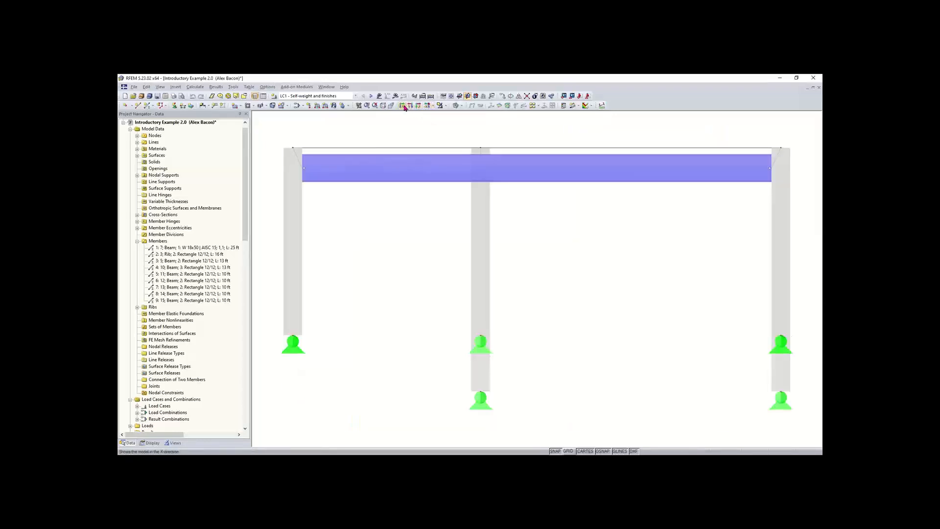
left_click(384, 106)
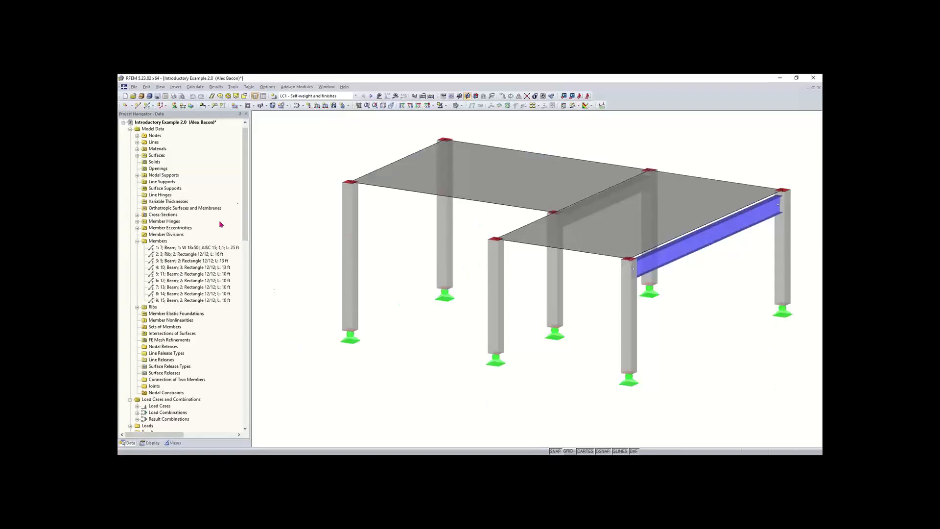
Step: Examine the available add-on modules for steel, concrete, timber and dynamic analysis in the project navigator and return to the model data
left_click_drag(245, 188, 244, 298)
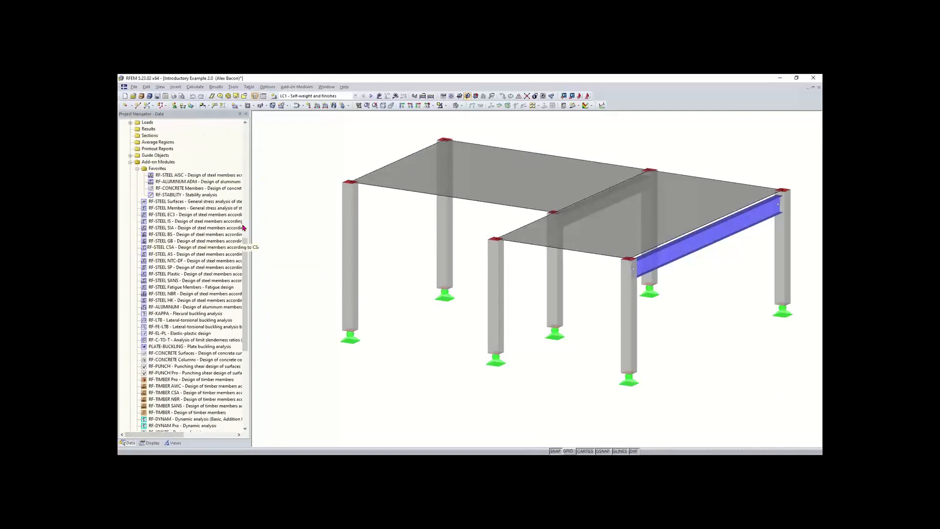
left_click_drag(245, 266, 247, 304)
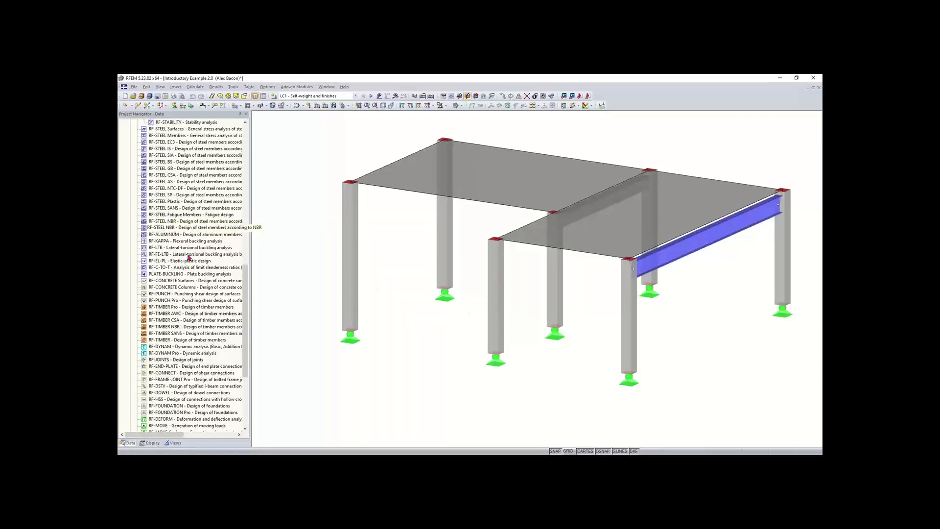
left_click_drag(247, 279, 247, 266)
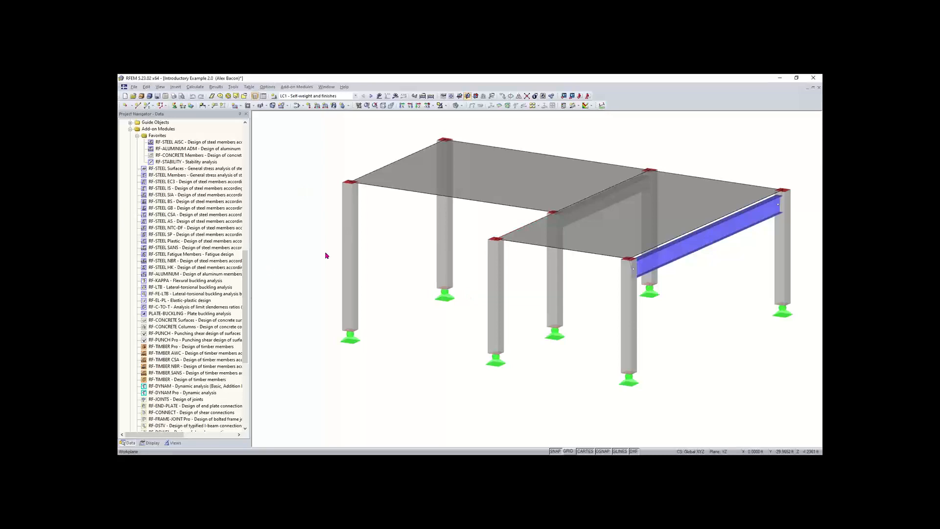
left_click_drag(247, 269, 246, 245)
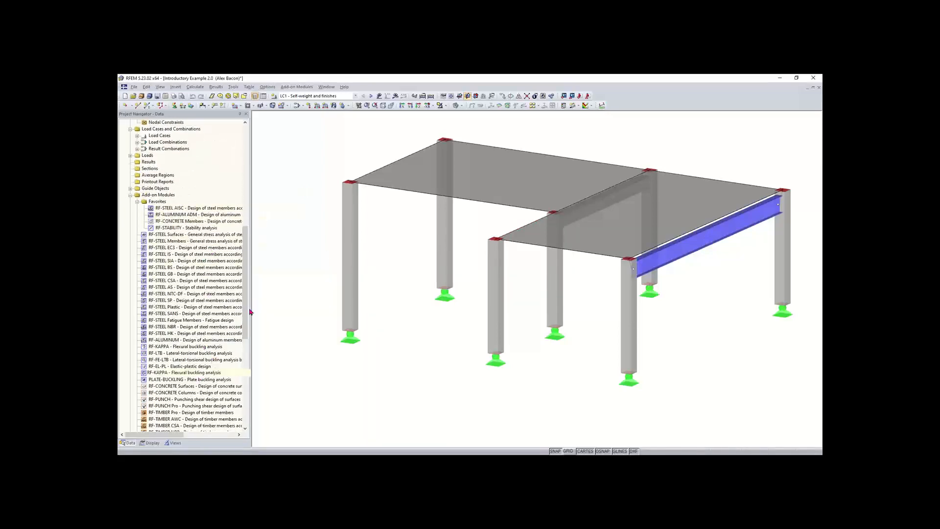
left_click_drag(245, 294, 245, 335)
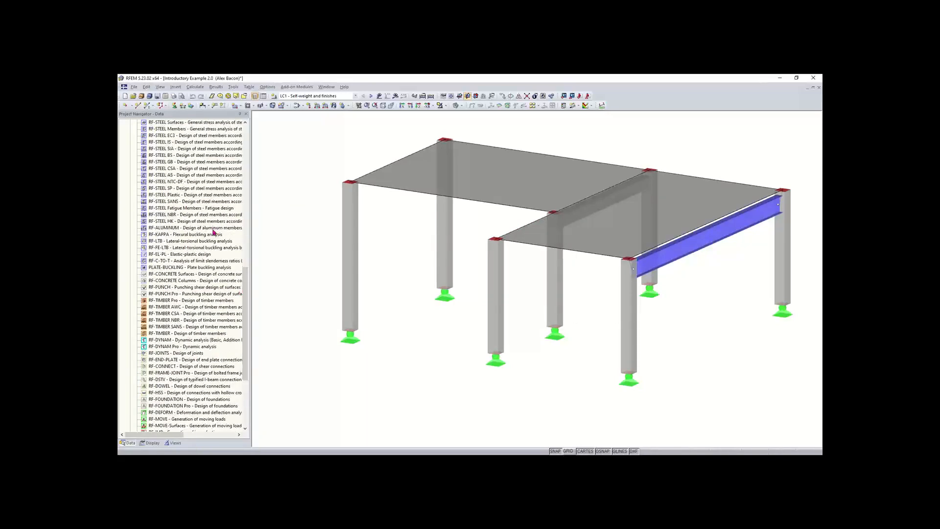
left_click_drag(246, 289, 246, 124)
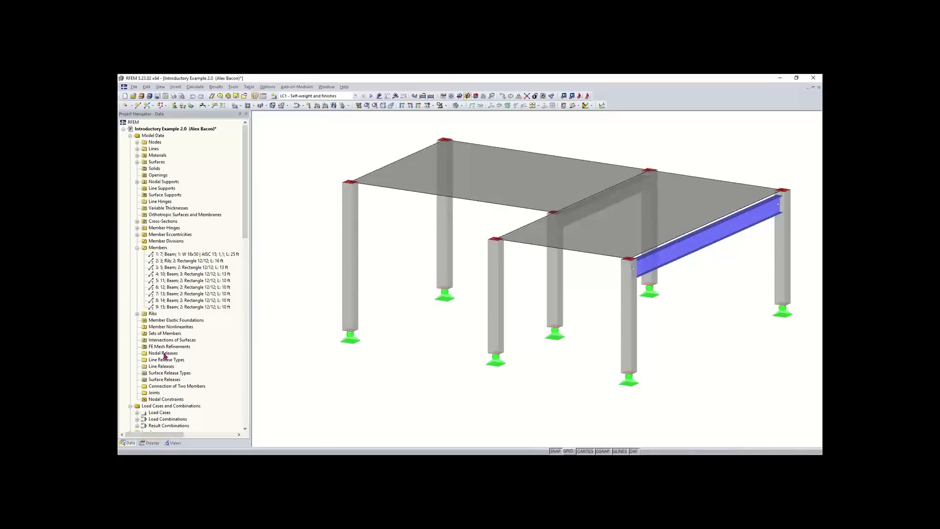
left_click(129, 445)
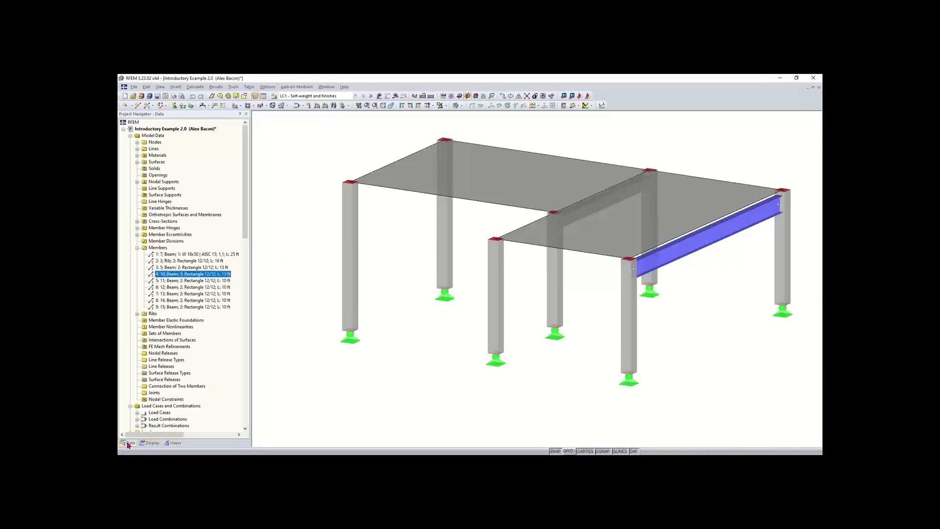
Step: Bring up the navigator's display settings and collapse the open categories from Model through Rendering
left_click(151, 443)
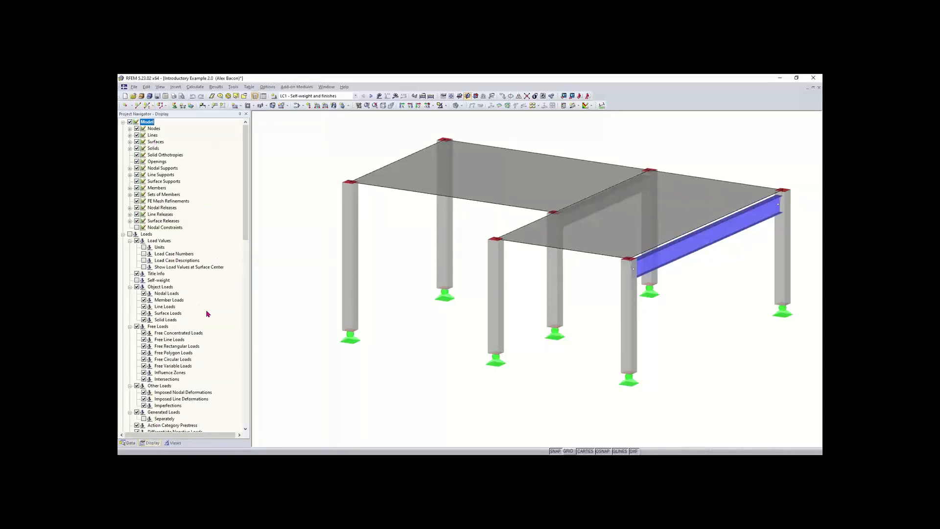
left_click(123, 234)
left_click(123, 122)
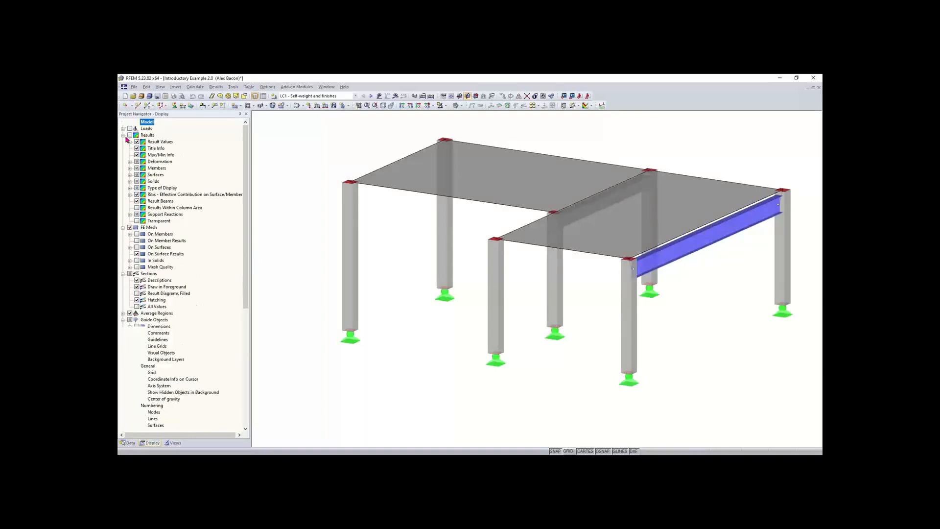
left_click(123, 135)
left_click(123, 141)
left_click(123, 148)
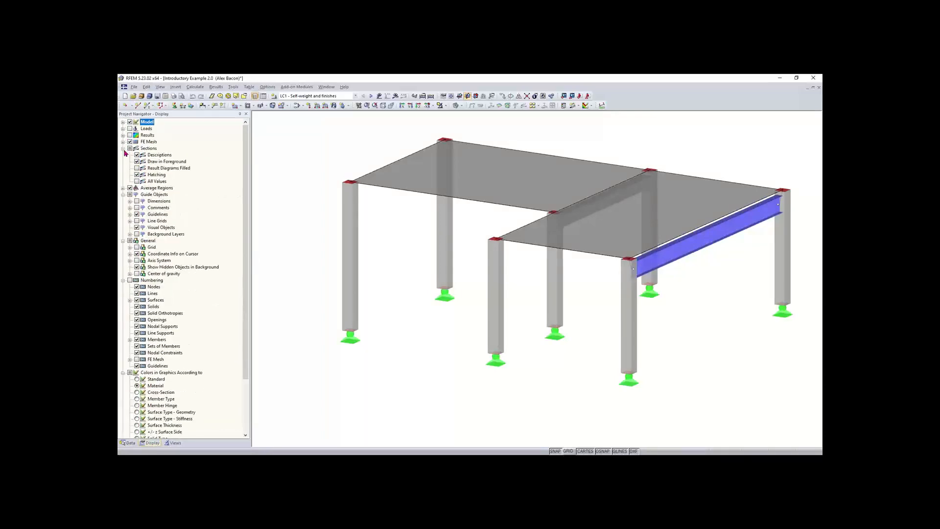
left_click(123, 162)
left_click(123, 168)
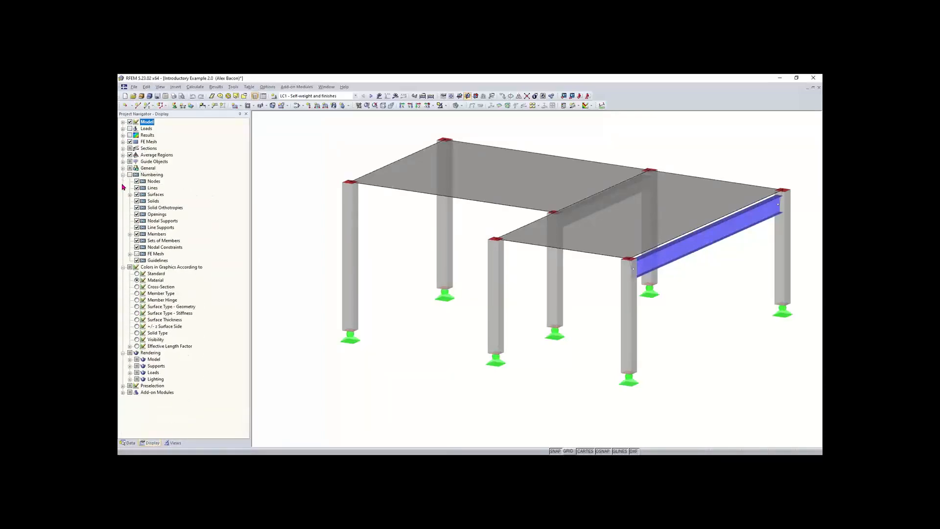
left_click(122, 175)
left_click(123, 181)
left_click(122, 188)
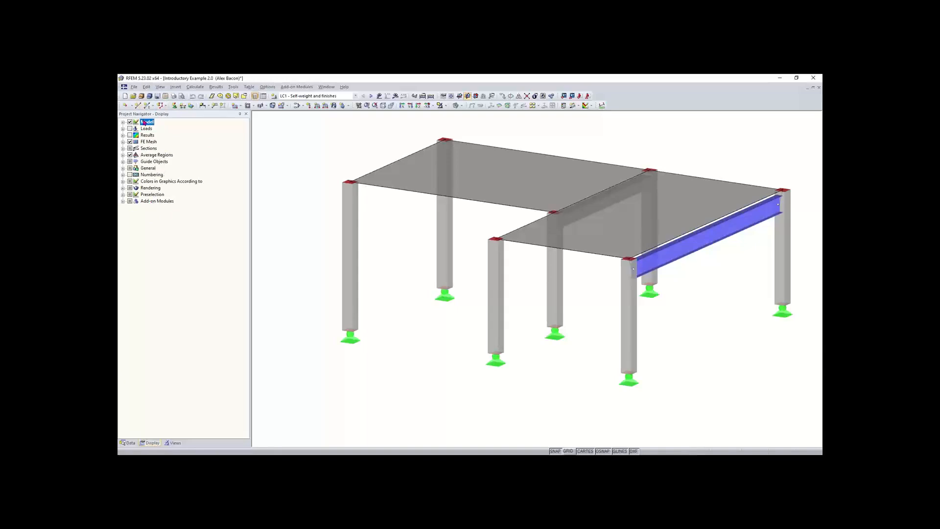
Step: Hide the model's surfaces through the display settings, show them again and collapse the Model category
left_click(123, 122)
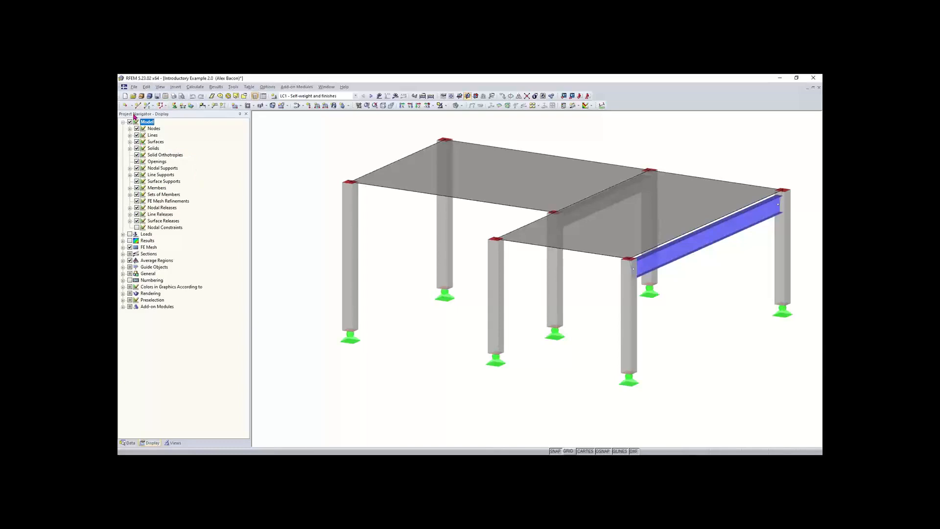
left_click(137, 141)
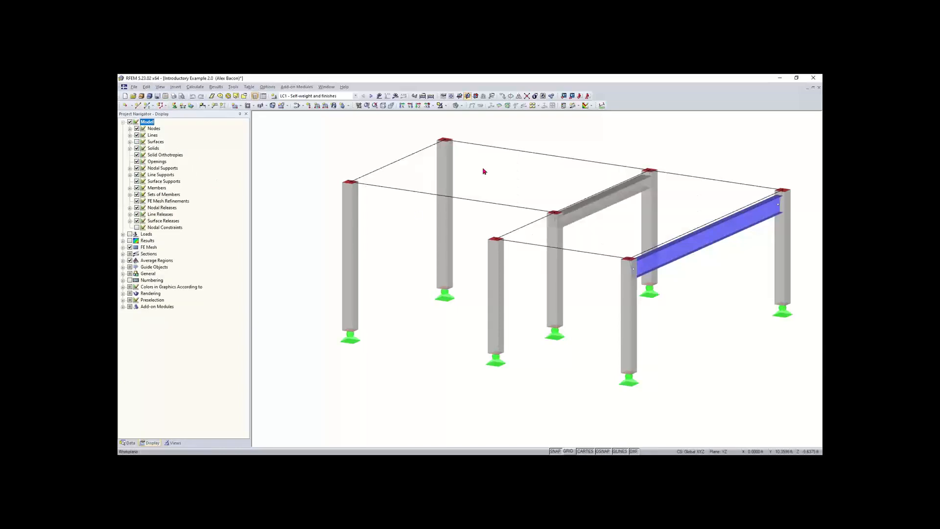
left_click(137, 141)
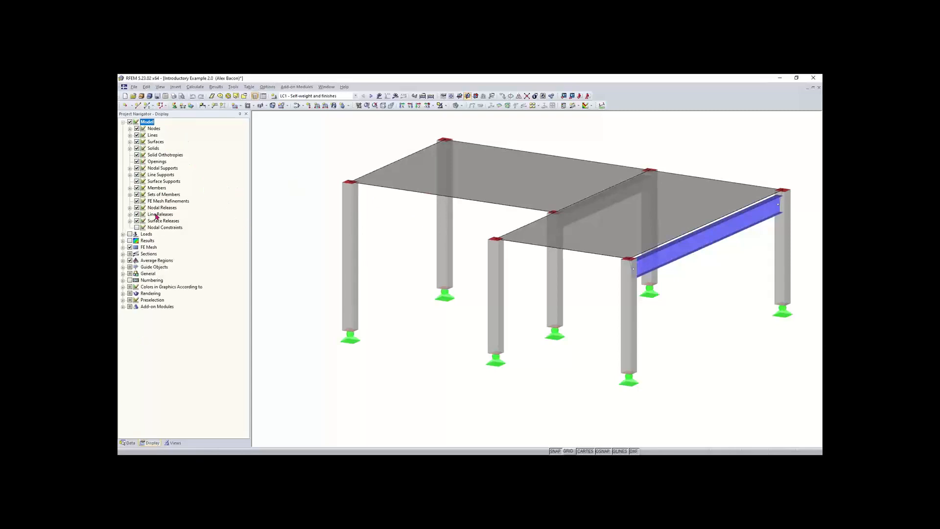
left_click(123, 122)
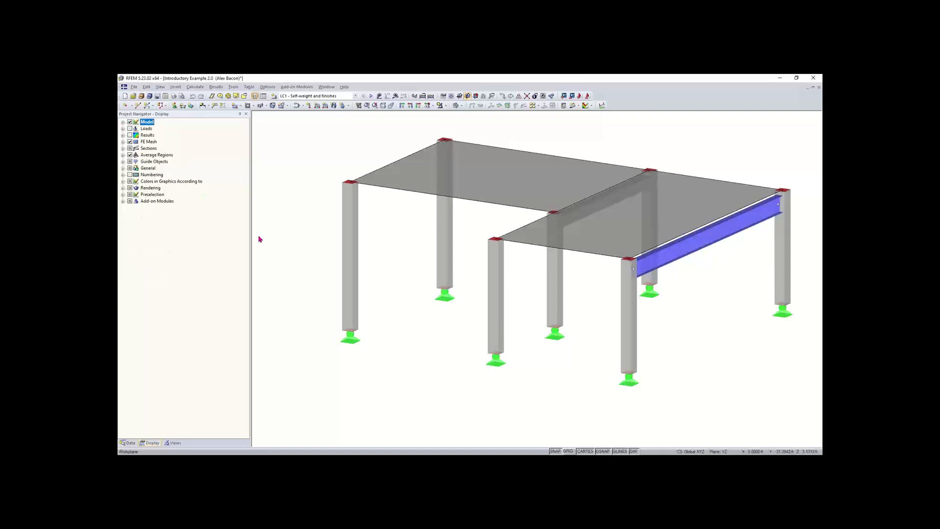
Step: Turn on the visibilities and expand Members by Cross-Section to isolate the 1 - W 18x50 beam
left_click(174, 444)
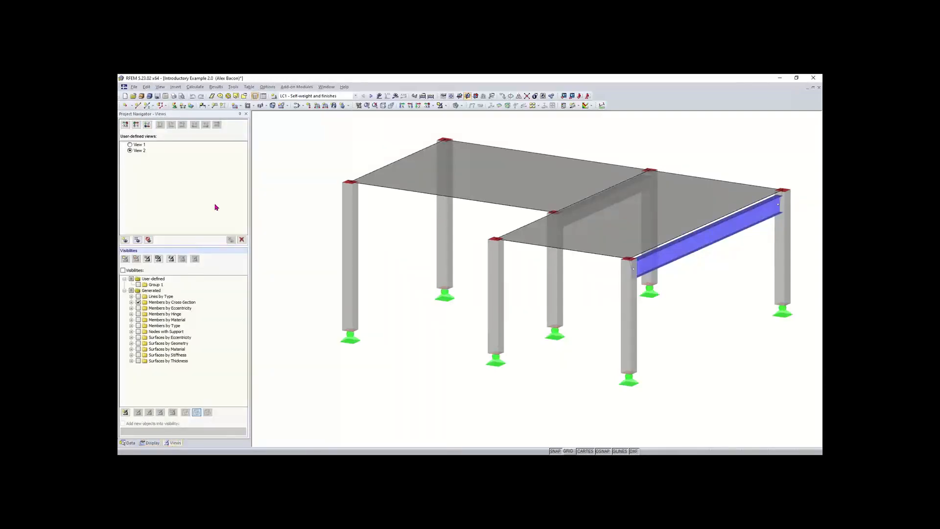
left_click(124, 270)
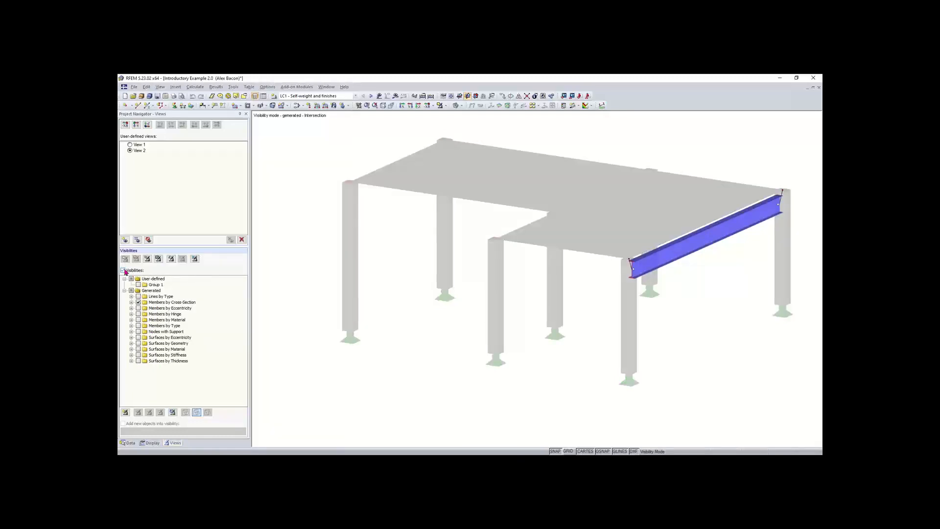
left_click(139, 303)
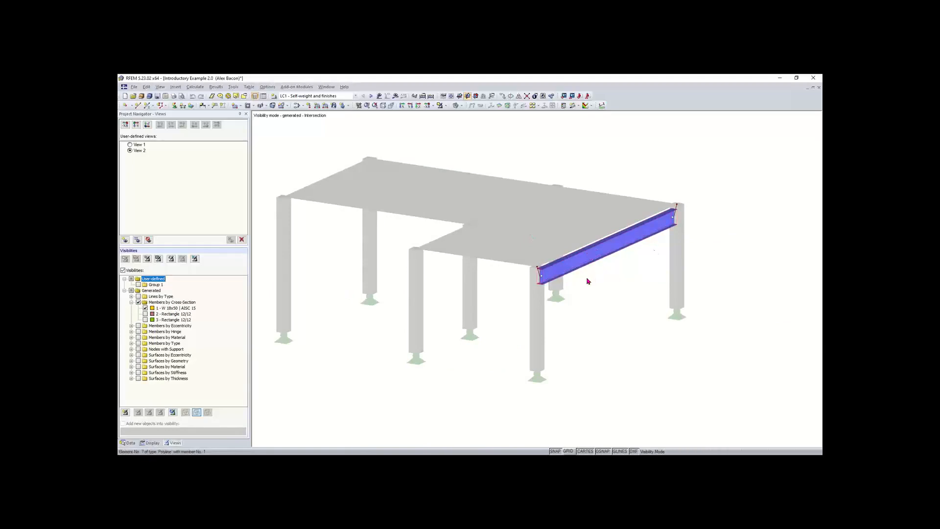
Step: Isolate the 2 - Rectangle 12/12 members, and return to showing only the 1 - W 18x50 beam
left_click(146, 314)
left_click(145, 308)
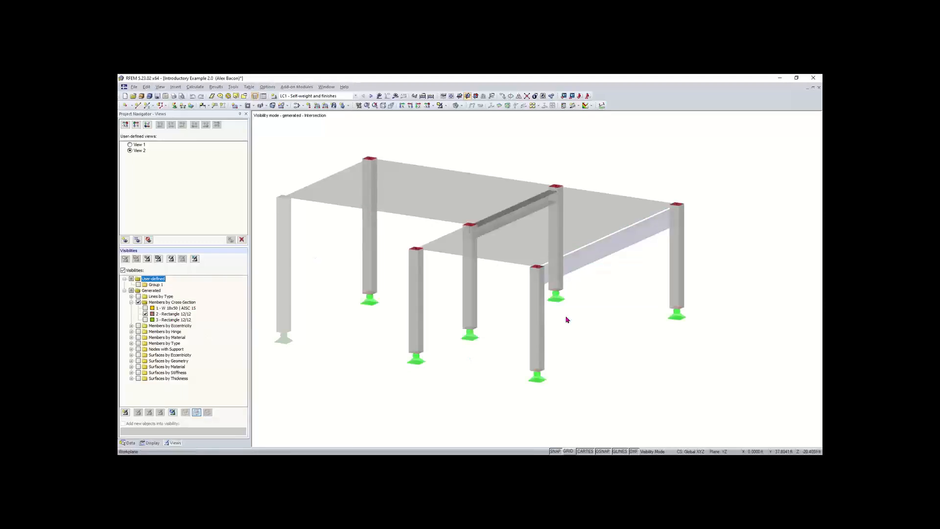
scroll(542, 335, "down", 1)
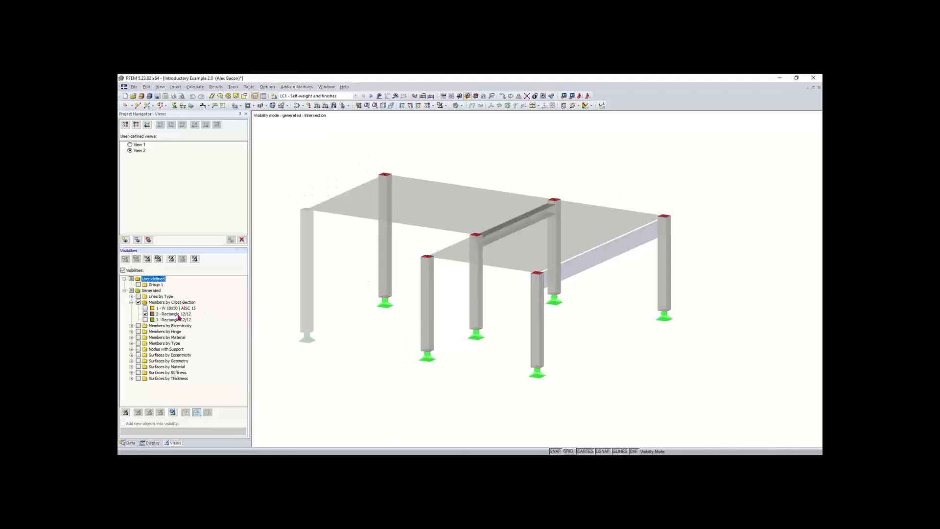
left_click(145, 314)
left_click(145, 308)
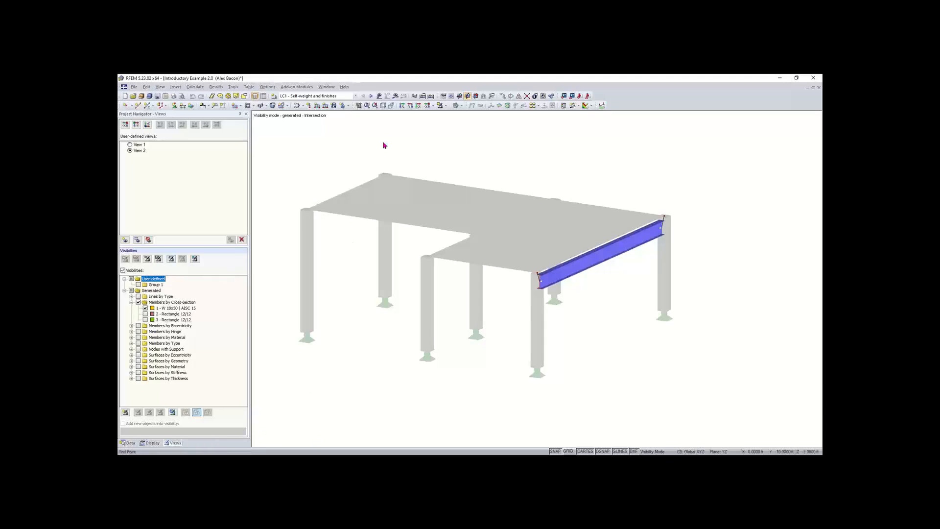
Step: Display the global deformations for LC1 - Self-weight and finishes and turn off the visibilities to include the whole structure
left_click(455, 280)
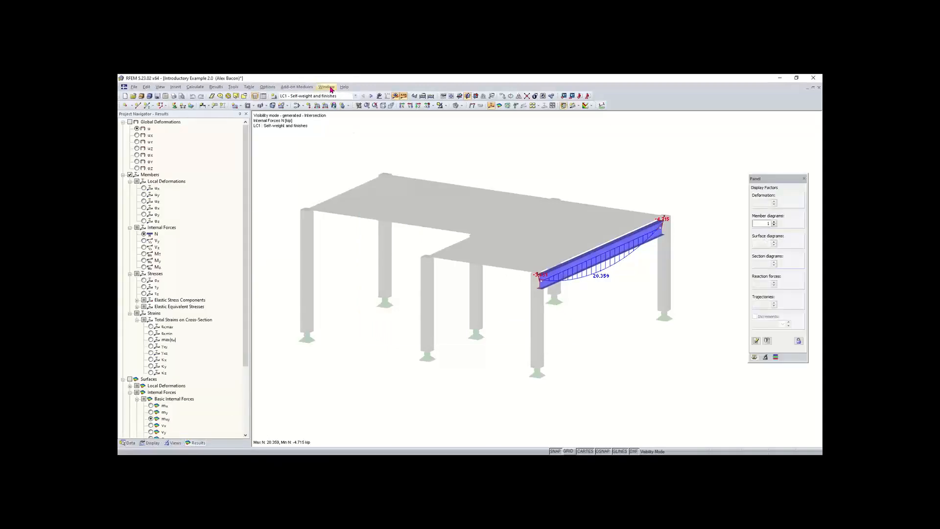
left_click(130, 122)
left_click(171, 443)
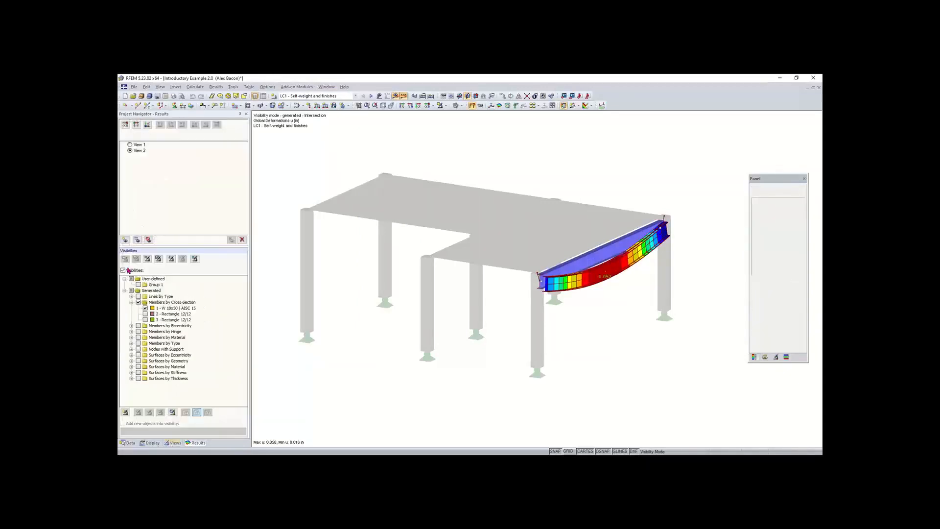
left_click(123, 270)
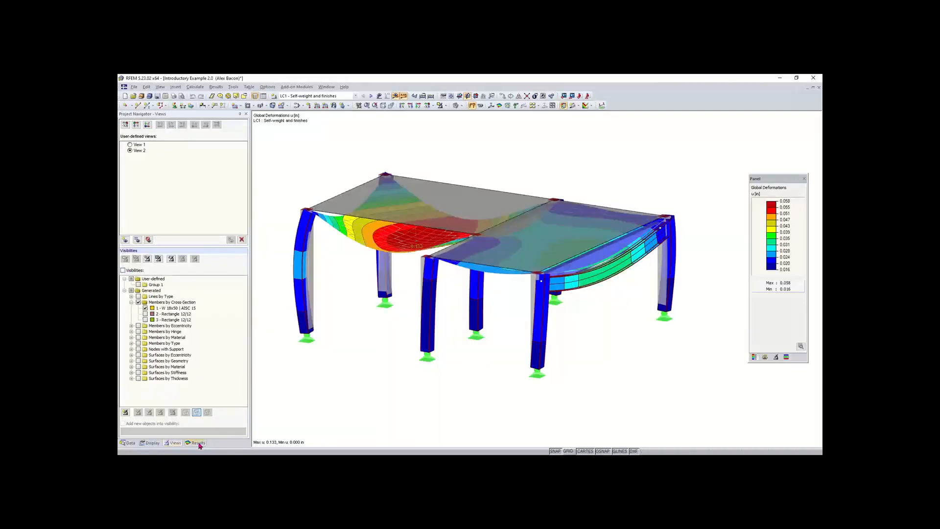
Step: Collapse the surface and member result categories and display the members' internal forces N instead of the global deformations
left_click(198, 442)
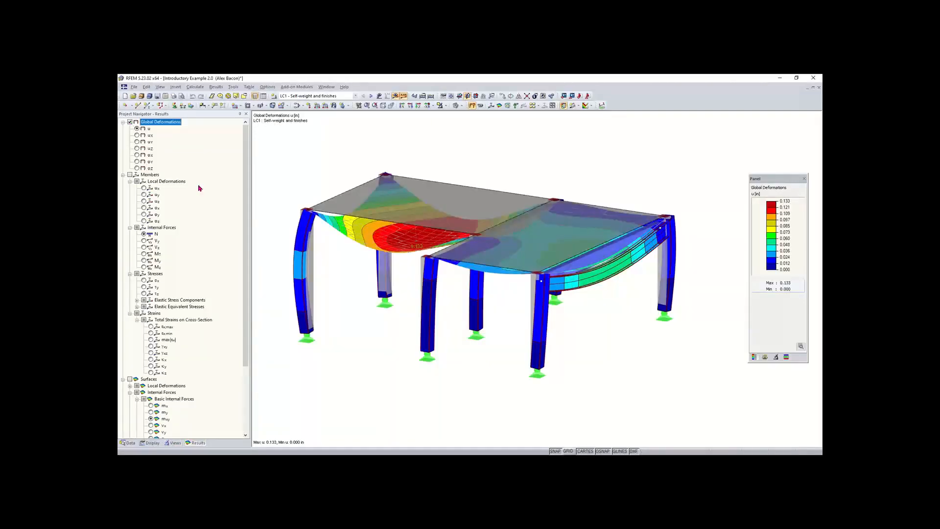
left_click(123, 379)
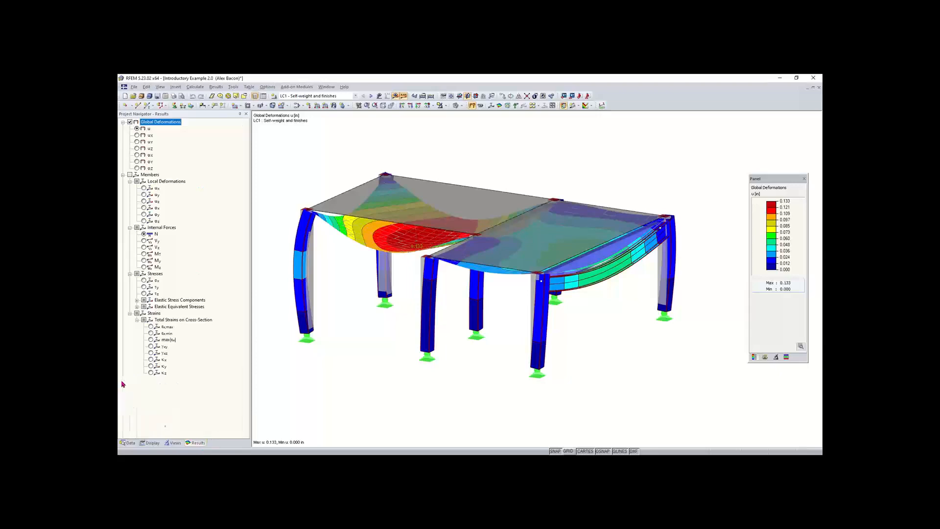
left_click(123, 175)
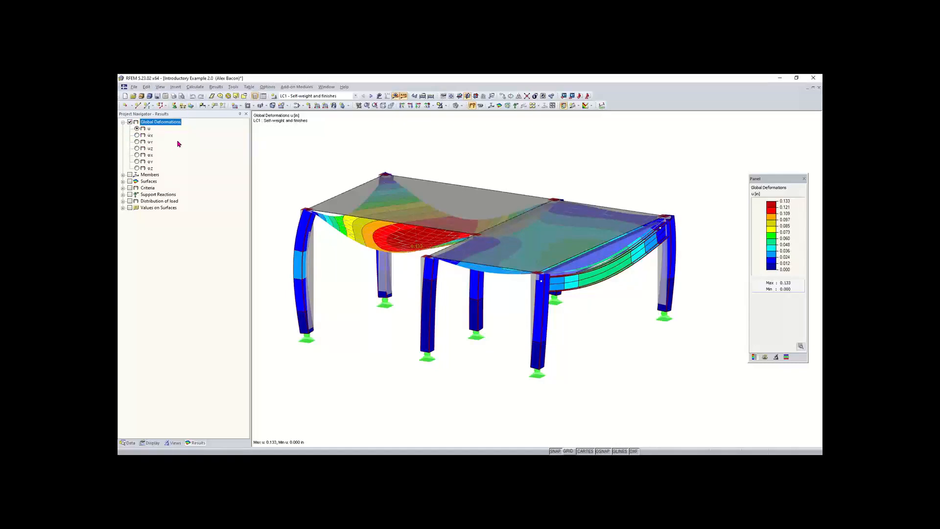
mouse_move(638, 358)
middle_mouse_down("ctrl")
mouse_move(600, 348)
mouse_move(652, 357)
middle_mouse_up("ctrl")
right_click(653, 359)
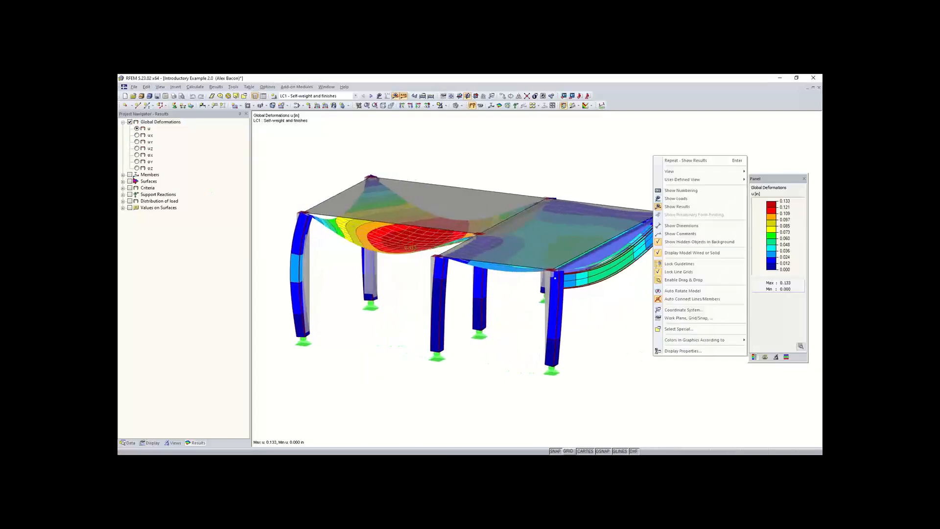
left_click(130, 176)
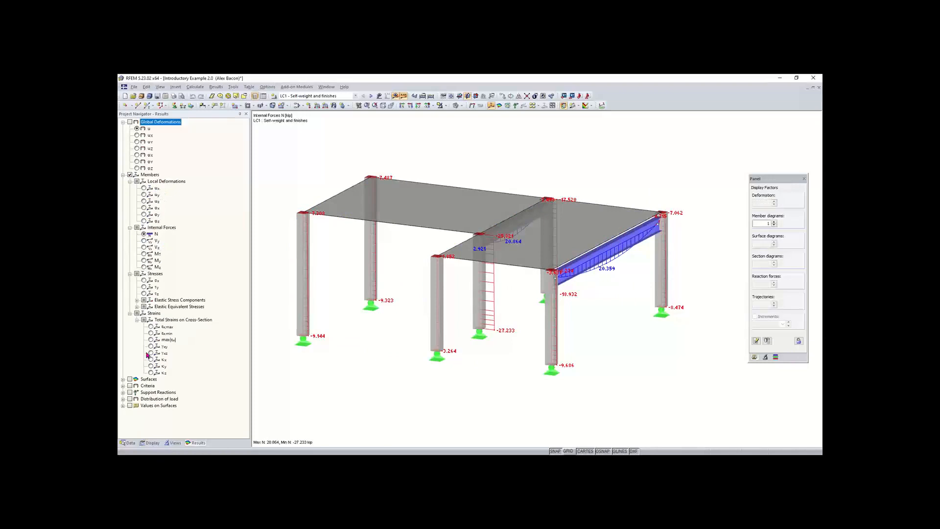
Step: Add the surfaces' basic internal forces mxy to the displayed results and collapse the Members and Global Deformations categories
left_click(123, 379)
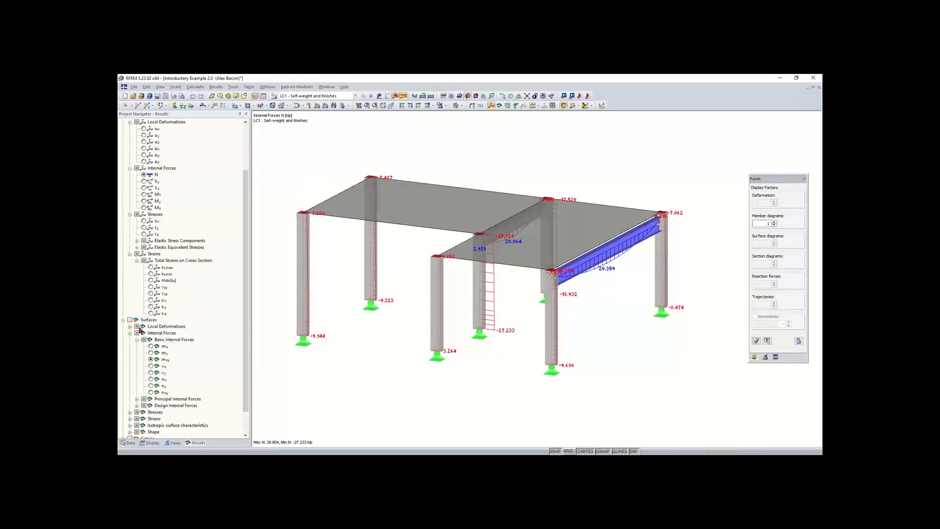
left_click(129, 320)
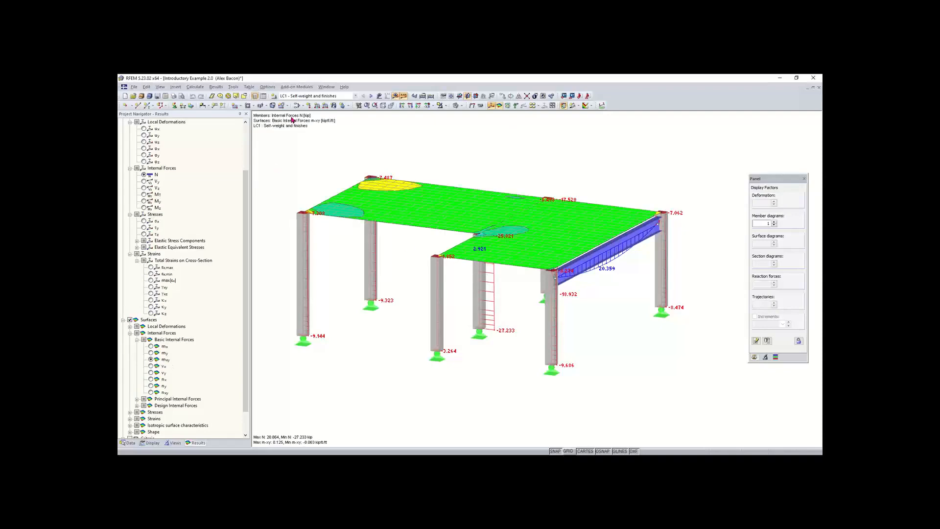
left_click_drag(246, 218, 246, 162)
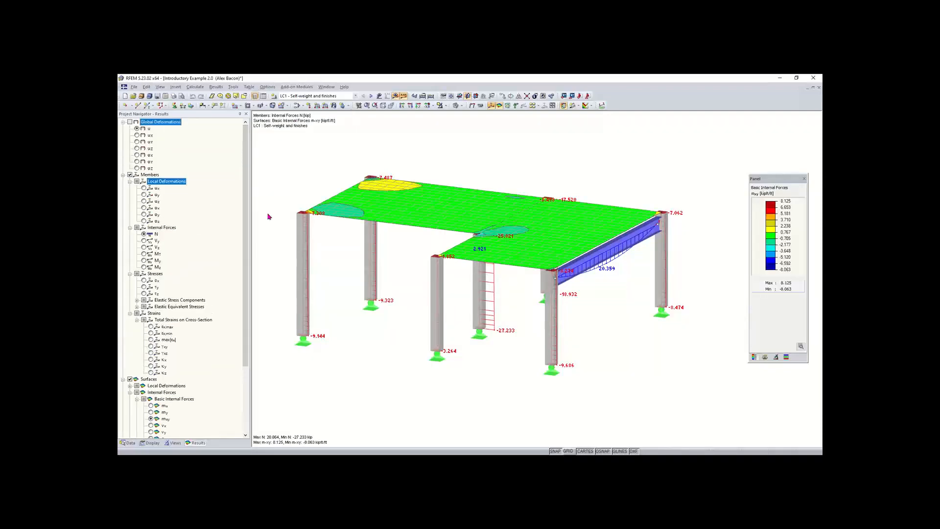
left_click(123, 175)
left_click(142, 176)
left_click(123, 123)
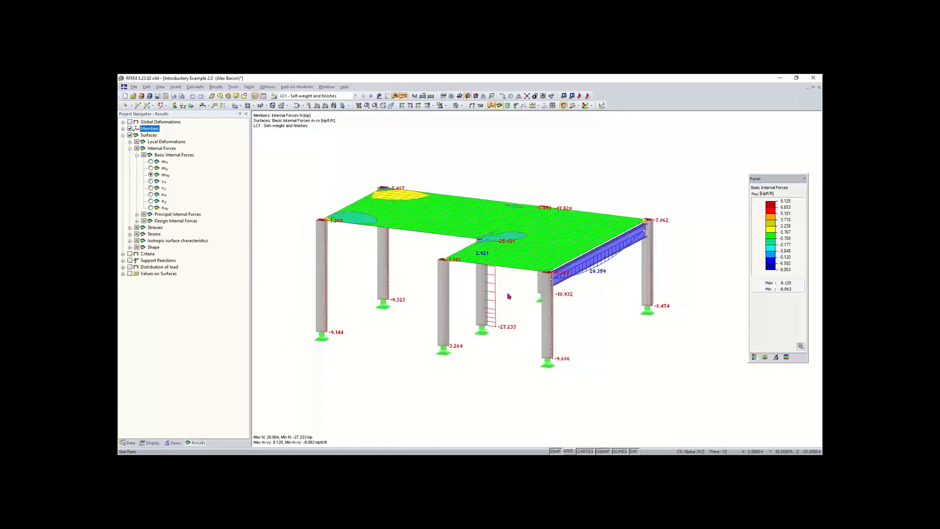
Step: Examine the structure with its member and surface results by panning, zooming and rotating the model view
middle_click_drag(511, 300, 534, 294)
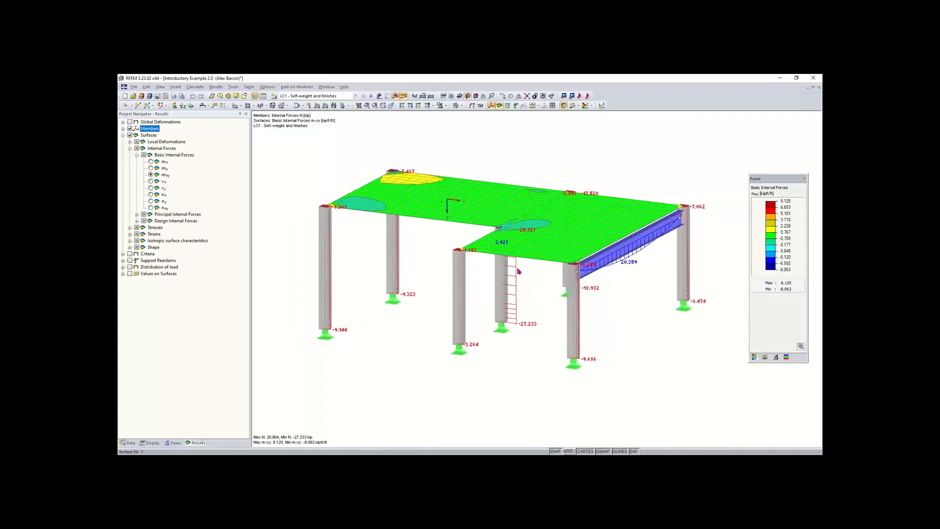
scroll(443, 244, "down", 1)
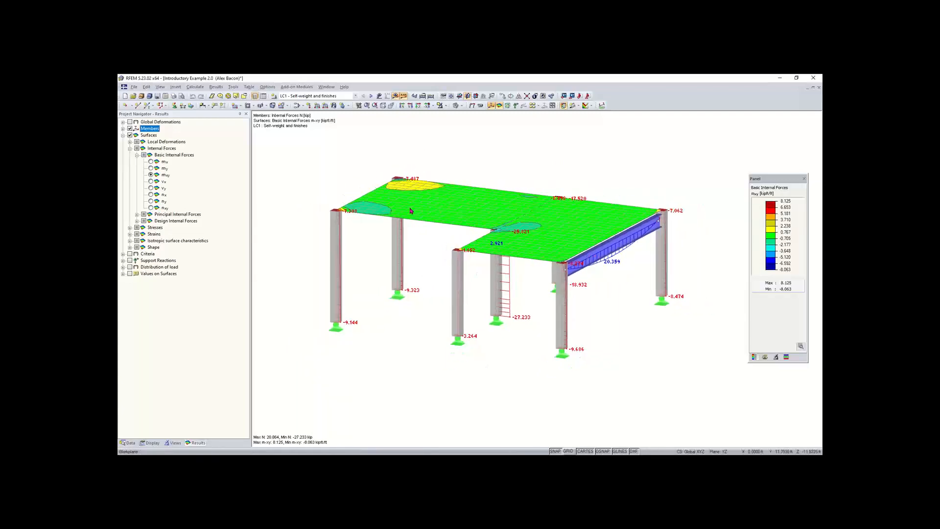
scroll(435, 253, "down", 2)
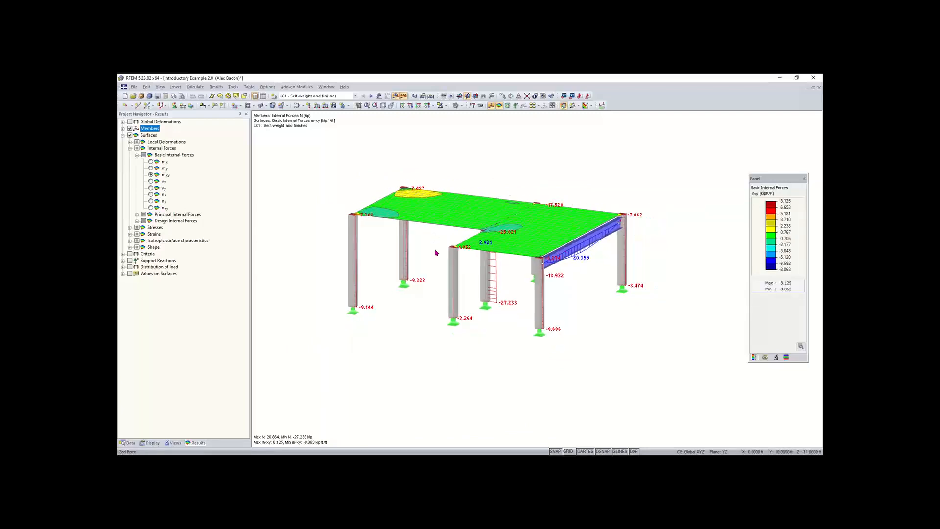
scroll(435, 254, "up", 3)
scroll(444, 258, "down", 2)
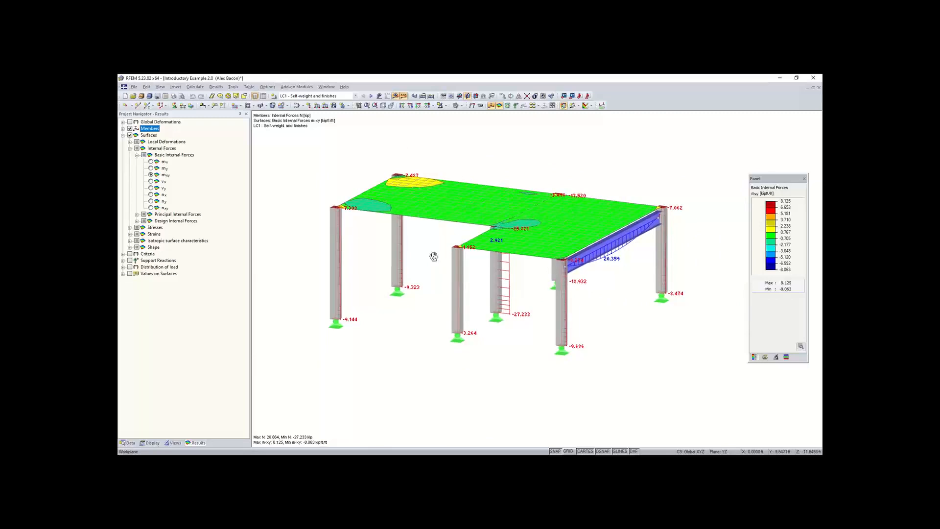
mouse_move(433, 256)
middle_mouse_down()
mouse_move(436, 220)
mouse_move(438, 283)
mouse_move(496, 251)
mouse_move(442, 246)
middle_mouse_up()
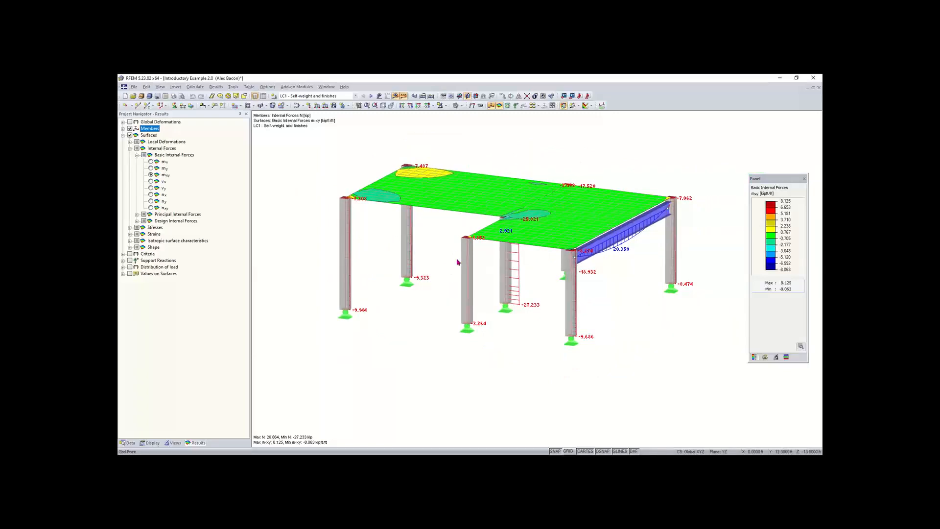
middle_click_drag(451, 256, 481, 204, "ctrl")
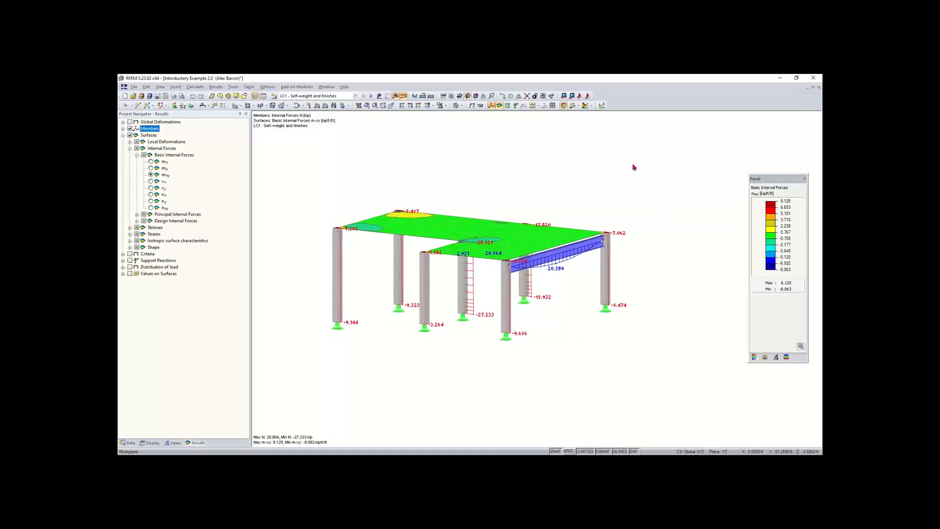
Step: Shift the model view incrementally sideways, up and down, and rotate it slightly
key("Up")
left_click(583, 174)
key("Left")
key("Left")
key("Right")
key("Right")
key("Right")
key("Down")
key("Down")
key("Down")
key("Down")
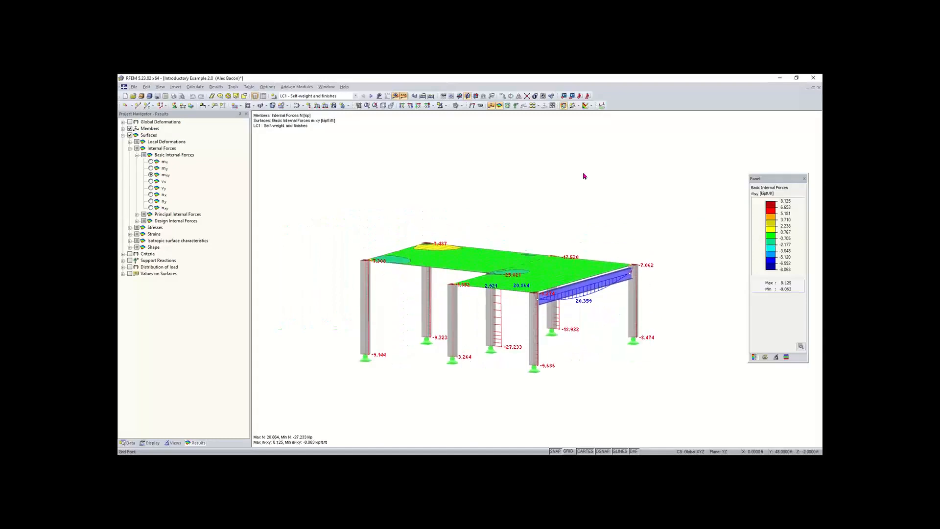
key("Up")
key("Up")
key("ctrl+Right")
key("ctrl+Right")
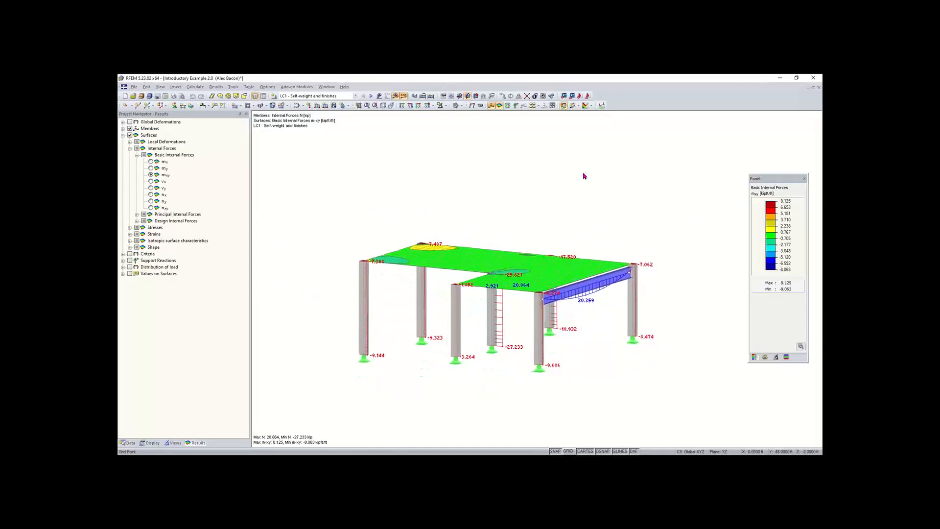
Step: Tilt the model view in small increments in both directions to examine the structure from steeper and flatter angles
key("ctrl+Down")
key("ctrl+Down")
key("ctrl+Down")
key("ctrl+Down")
key("ctrl+Down")
key("ctrl+Down")
key("ctrl+Down")
key("ctrl+Up")
key("ctrl+Up")
key("ctrl+Up")
key("ctrl+Up")
key("ctrl+Up")
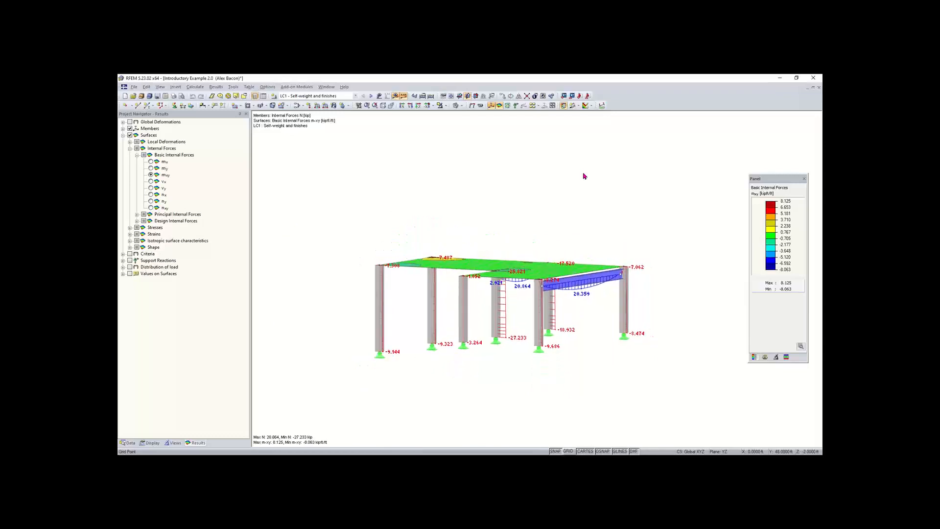
Step: Zoom in on the structure, rotate it to look onto the slab and shift the view until all columns fit
key("Page_Up")
key("Page_Up")
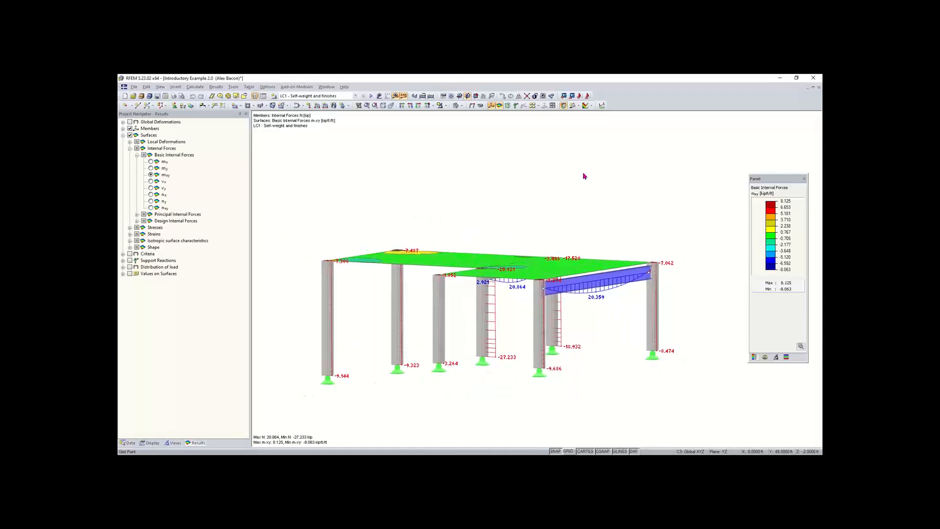
key("Page_Up")
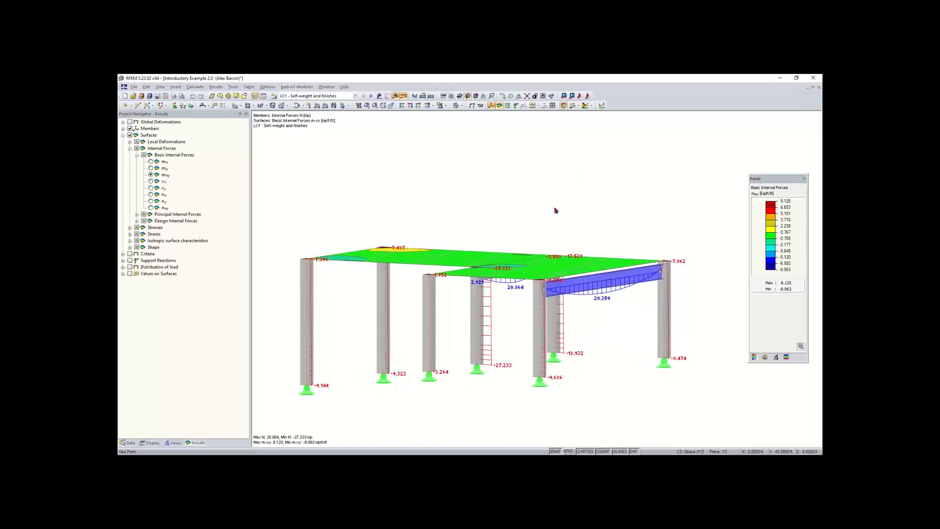
middle_click_drag(609, 185, 478, 216, "ctrl")
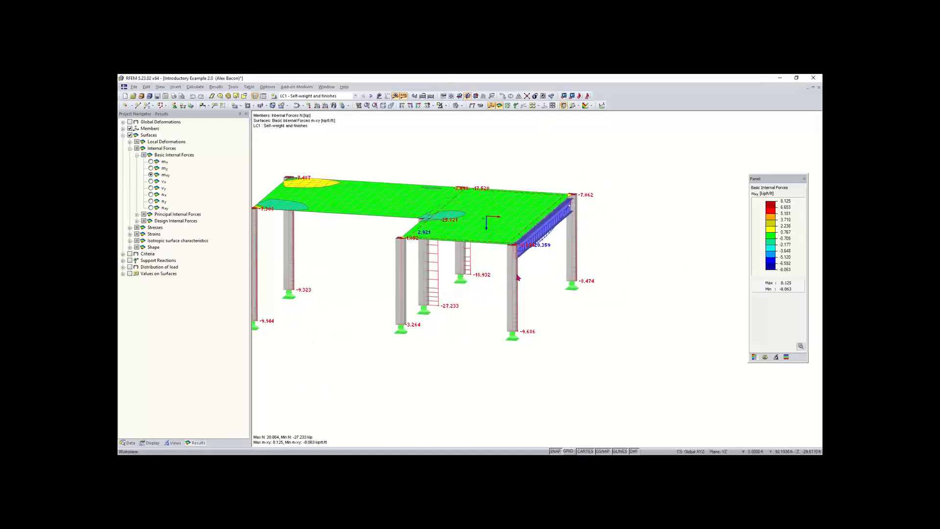
middle_click_drag(351, 329, 396, 346)
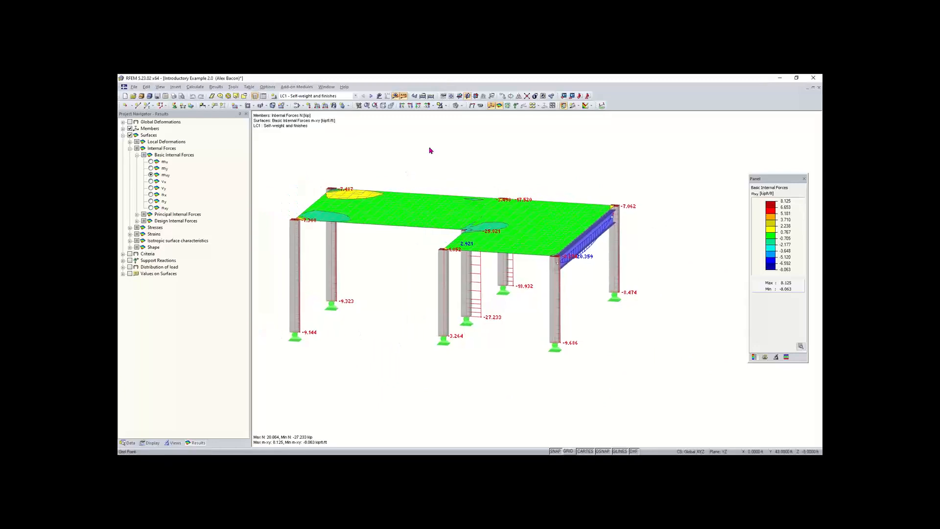
Step: Select the objects touched by a crossing window, select only the supports enclosed by a second window, and clear the selection
left_click_drag(646, 147, 634, 173)
left_click_drag(663, 158, 461, 301)
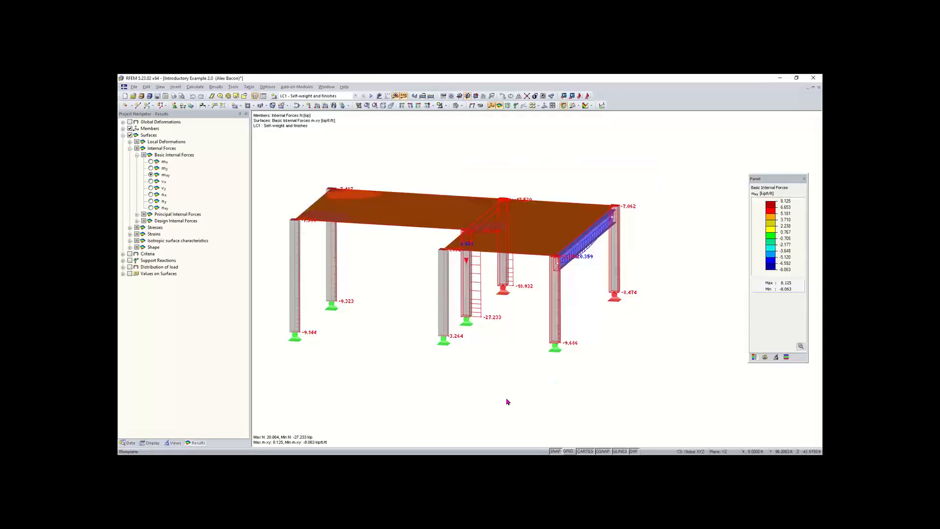
left_click(367, 420)
left_click_drag(359, 417, 582, 308)
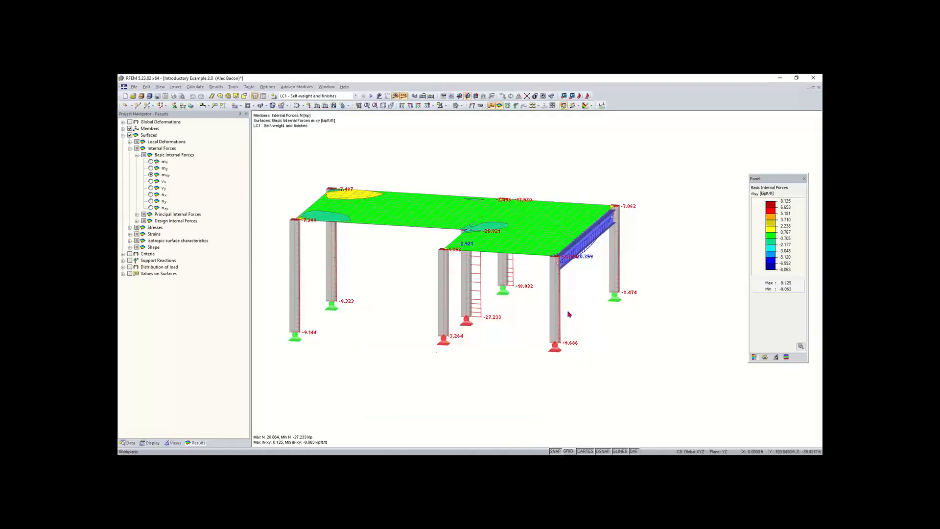
mouse_move(621, 339)
left_mouse_down()
mouse_move(598, 361)
mouse_move(612, 354)
mouse_move(601, 356)
mouse_move(608, 344)
left_mouse_up()
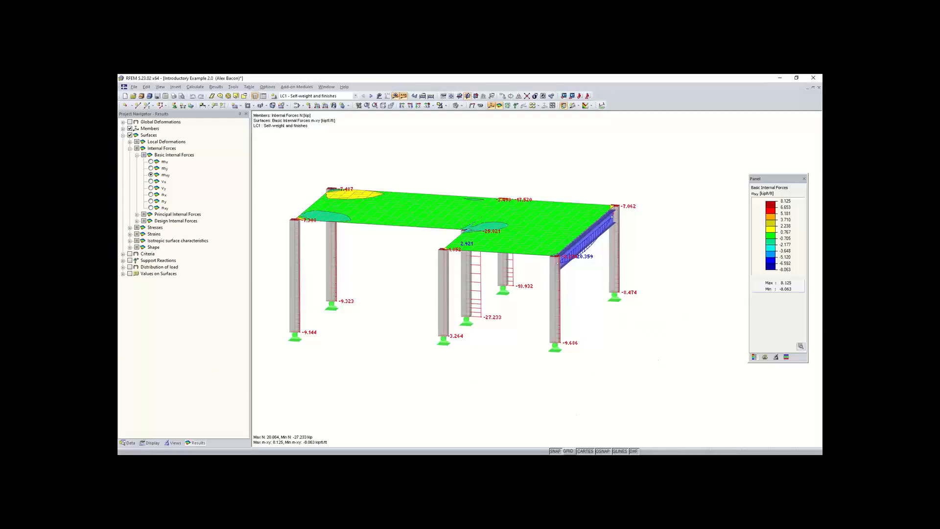
Step: Switch to the PowerPoint slide show and go back one slide to the question "What is RFEM?"
mouse_move(558, 461)
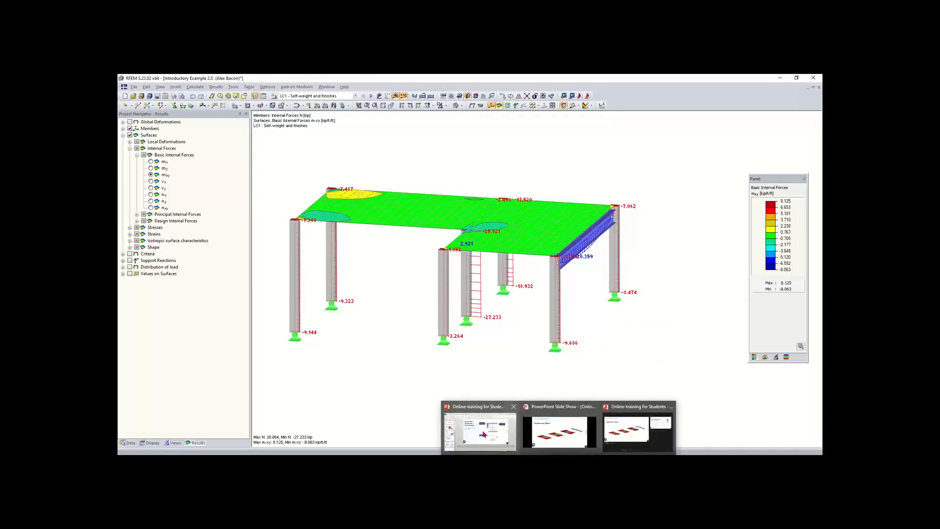
left_click(563, 434)
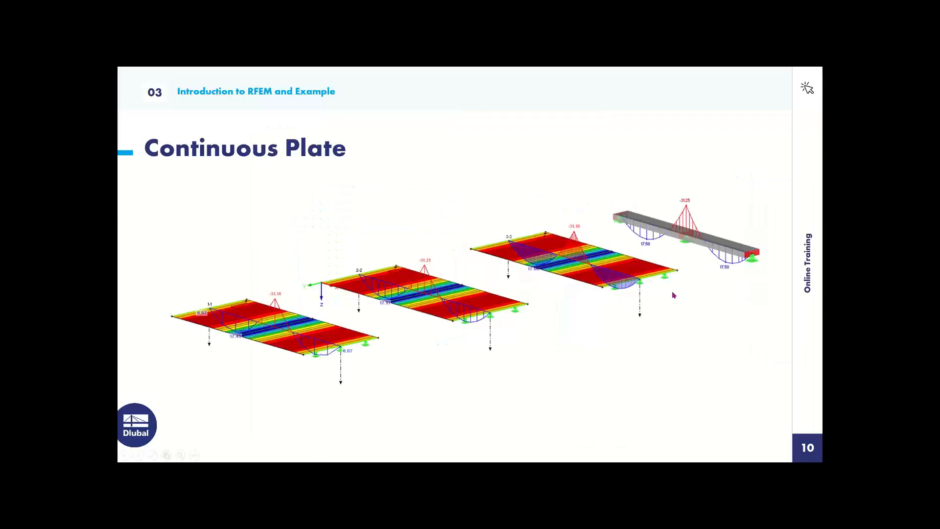
right_click(635, 273)
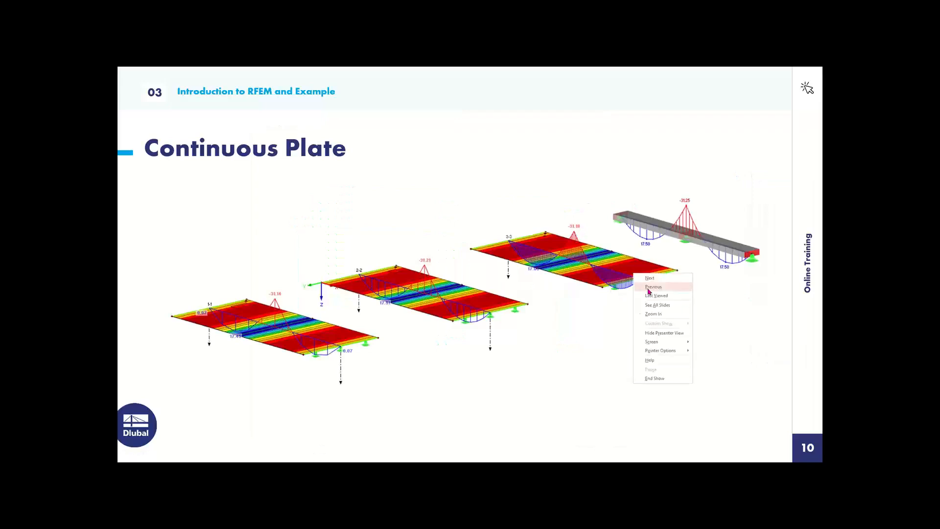
left_click(649, 292)
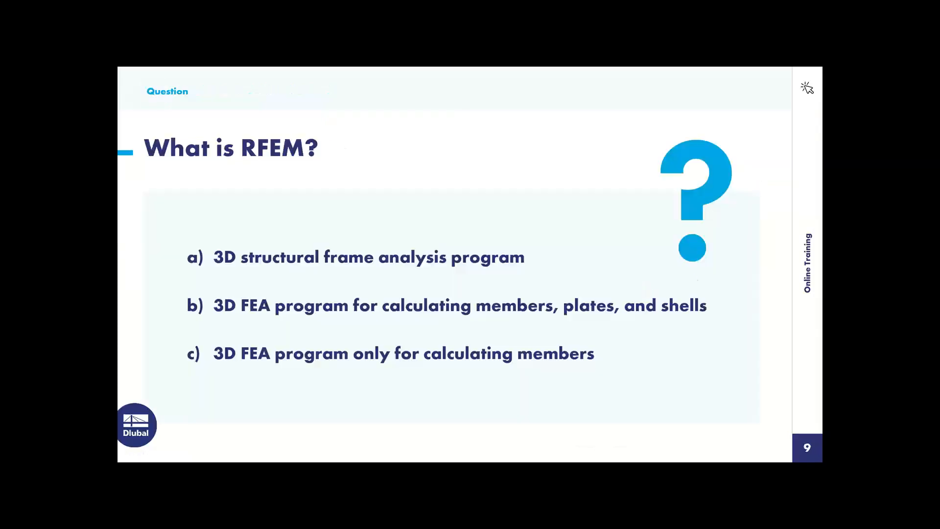
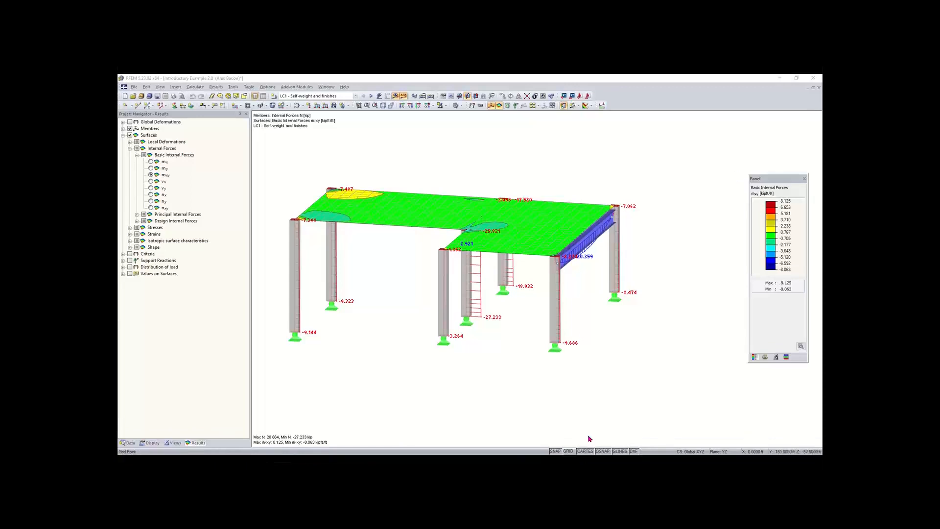
Step: Show the model data in the RFEM navigator and start a new model named "Continous plate - Training"
mouse_move(577, 455)
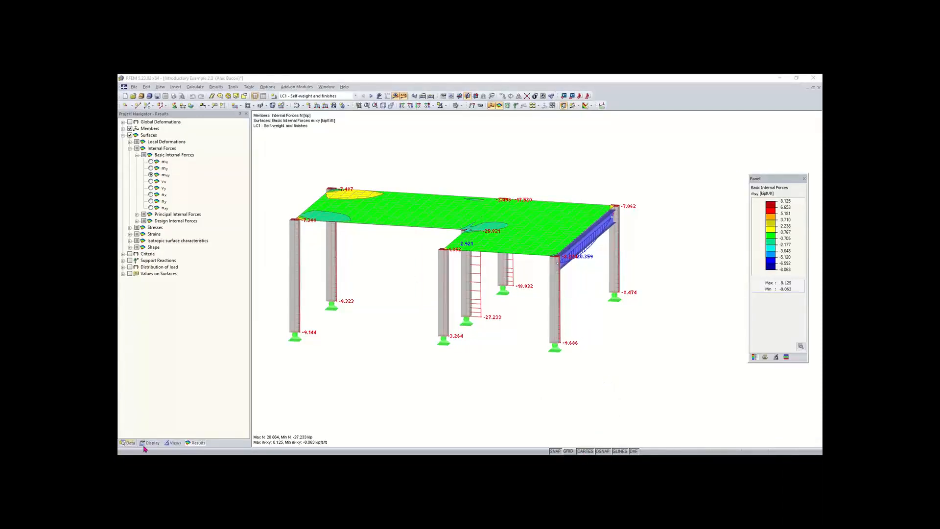
left_click(128, 442)
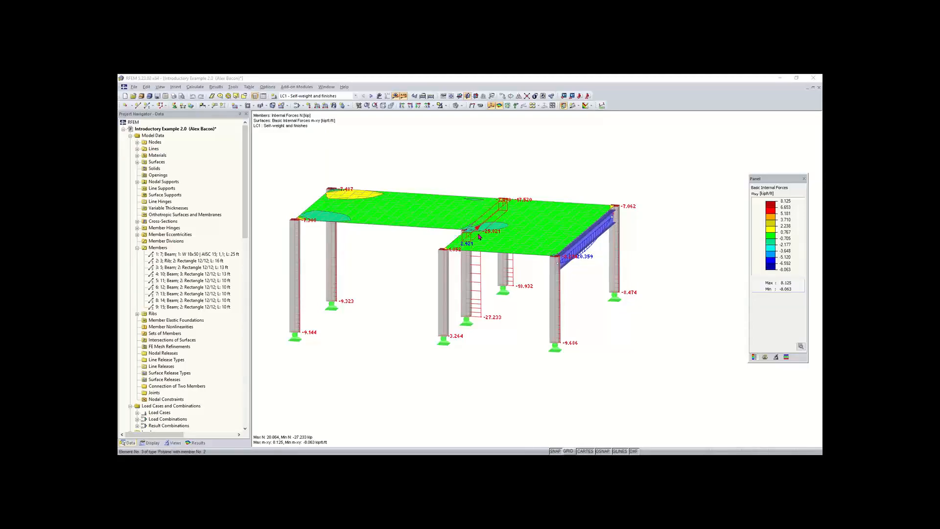
left_click(134, 88)
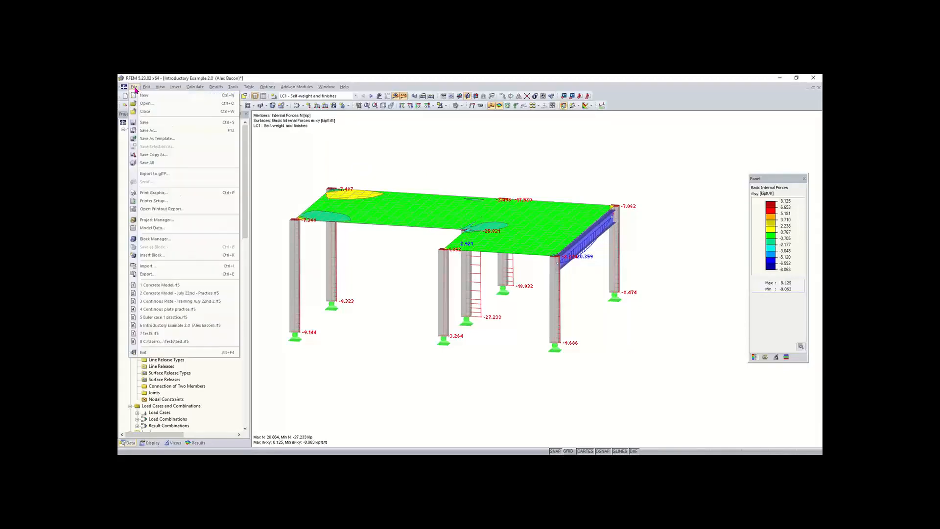
left_click(134, 87)
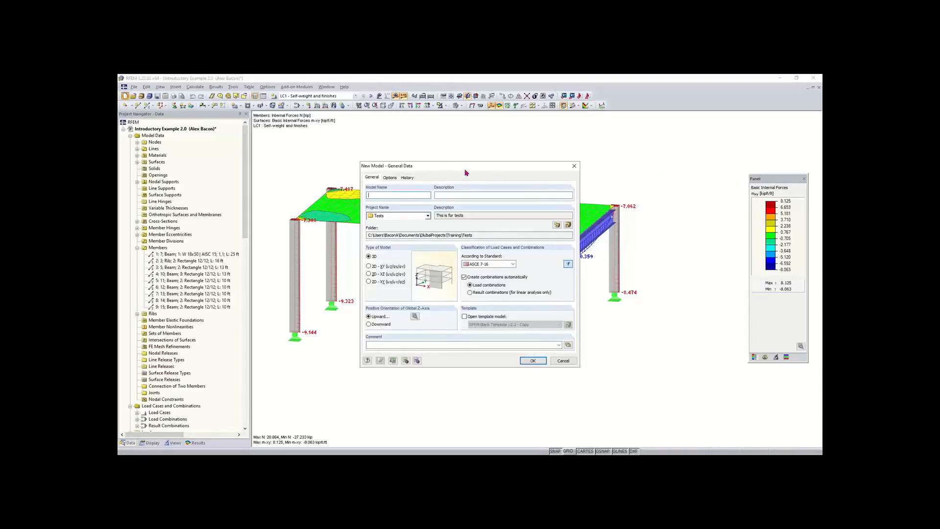
left_click_drag(466, 172, 421, 178)
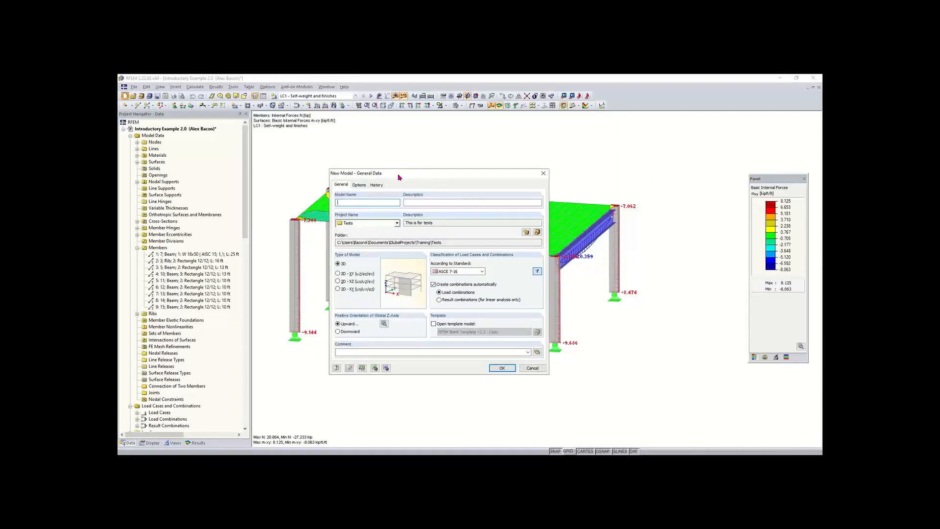
mouse_move(397, 174)
left_mouse_down()
mouse_move(458, 168)
mouse_move(383, 177)
left_mouse_up()
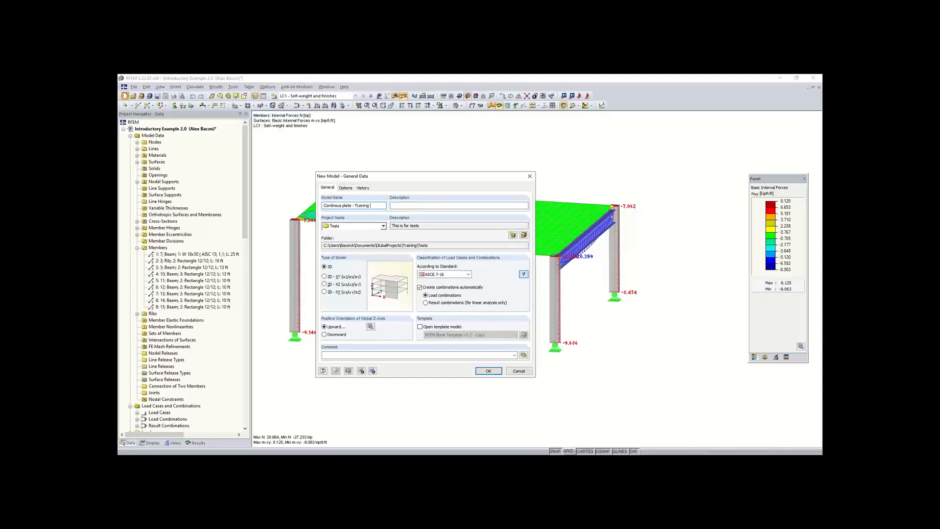
left_click(458, 209)
Step: Review the available standards for classifying load cases and combinations, keeping ASCE 7-16
left_click(460, 277)
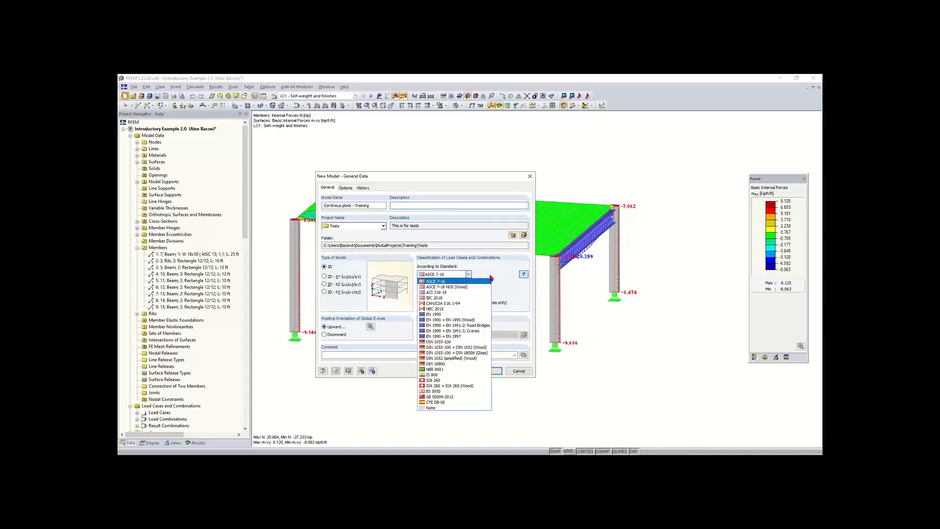
left_click(491, 280)
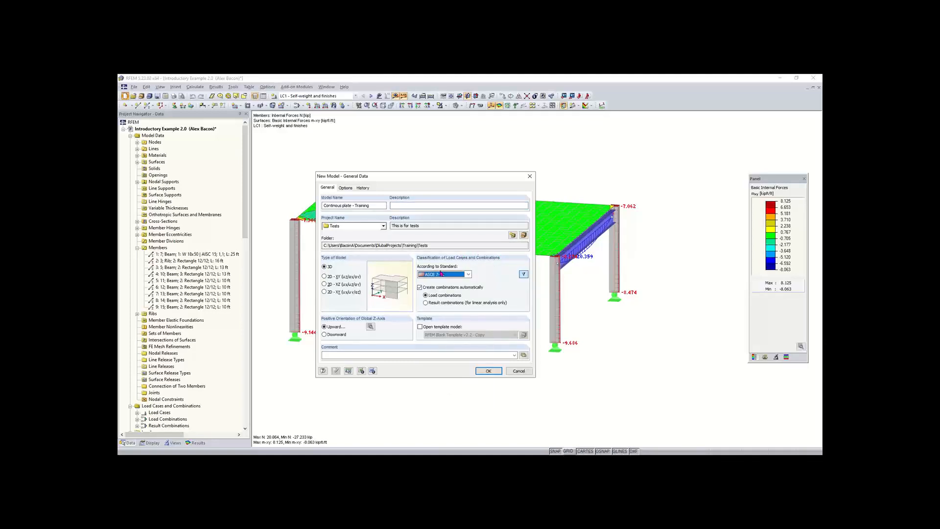
left_click(471, 275)
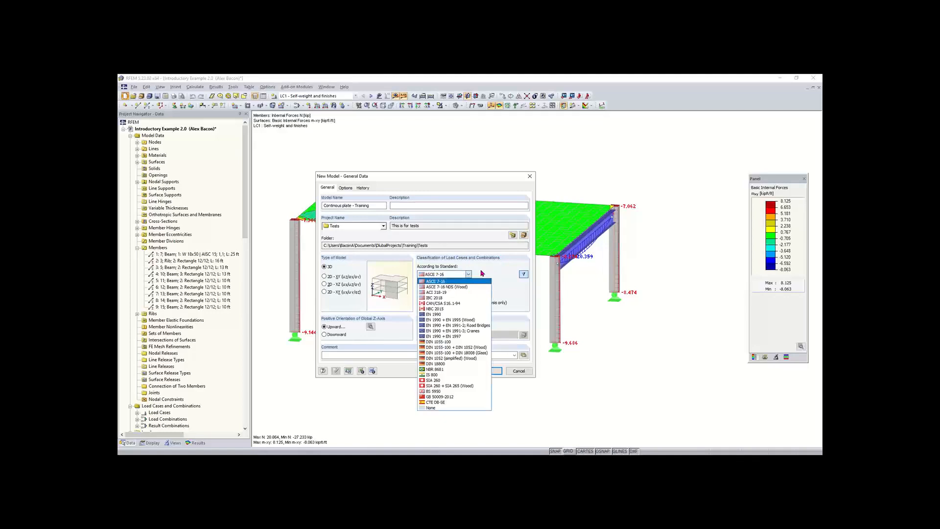
left_click(482, 272)
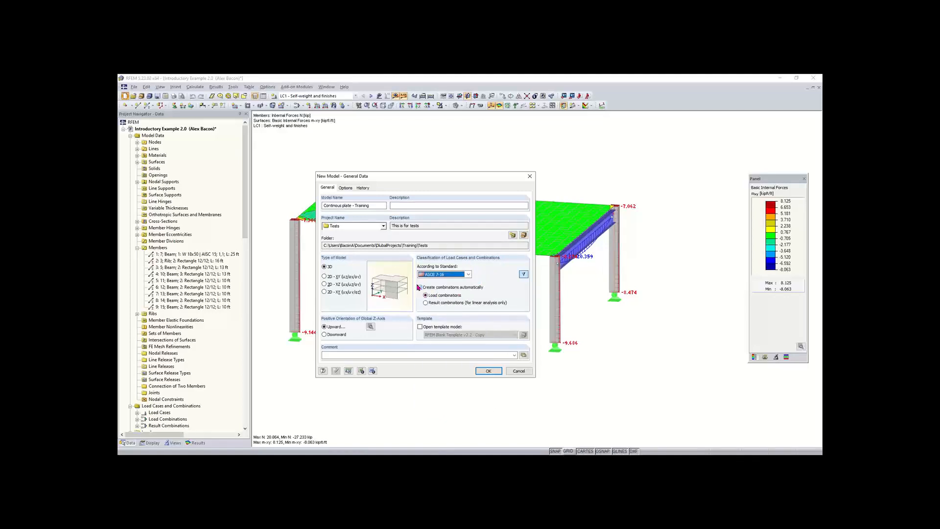
left_click(465, 275)
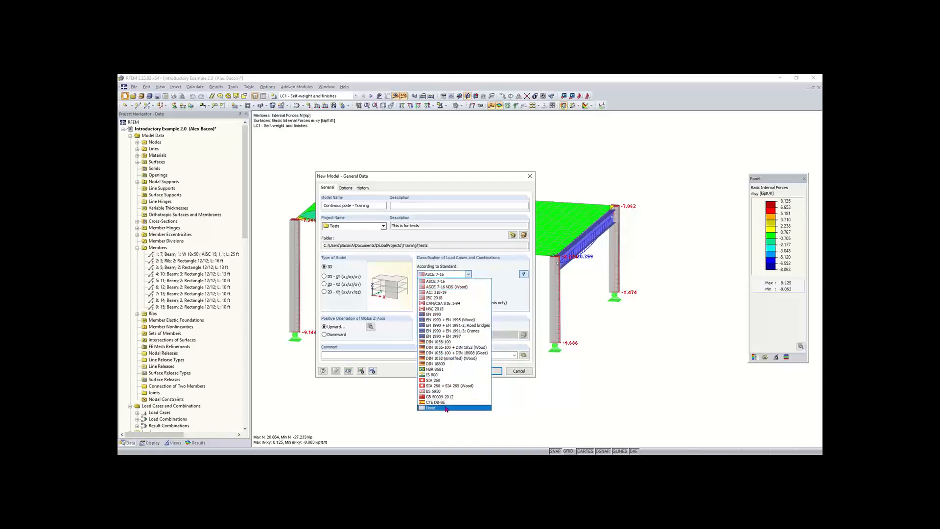
left_click(501, 278)
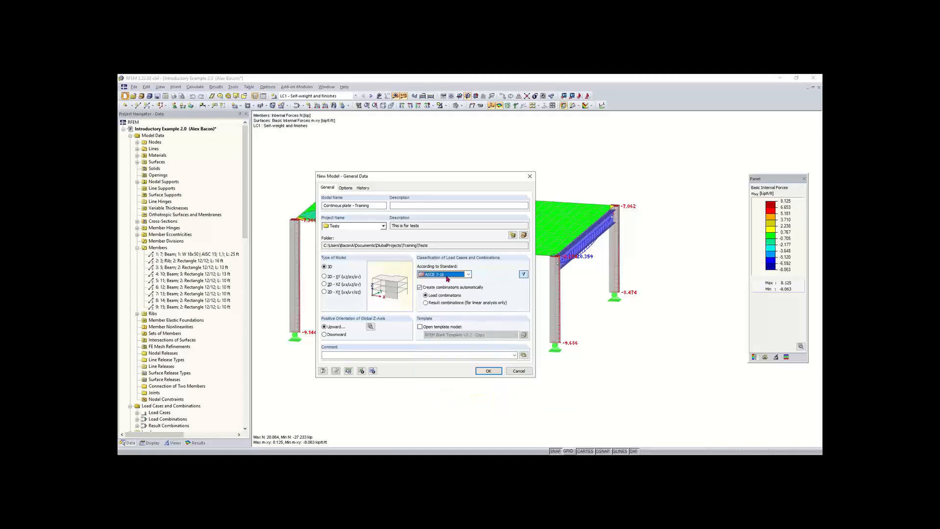
left_click(446, 274)
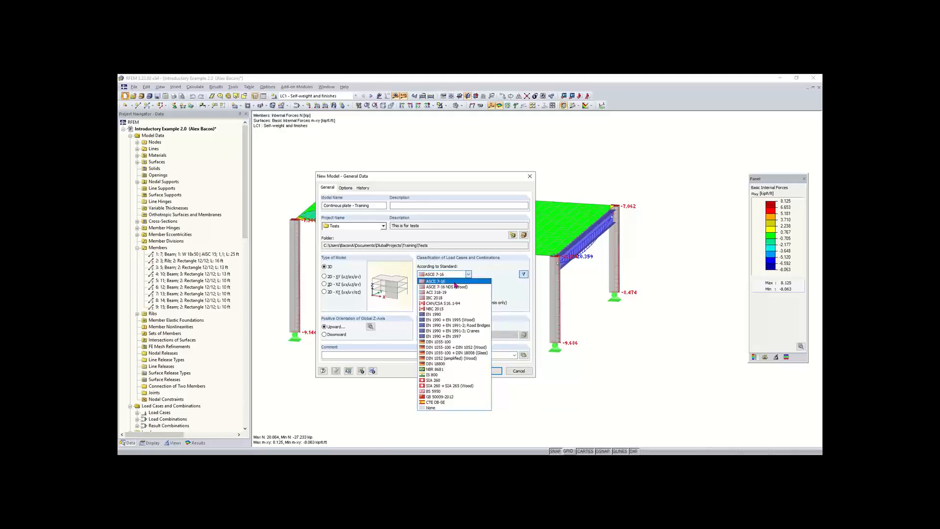
left_click(495, 277)
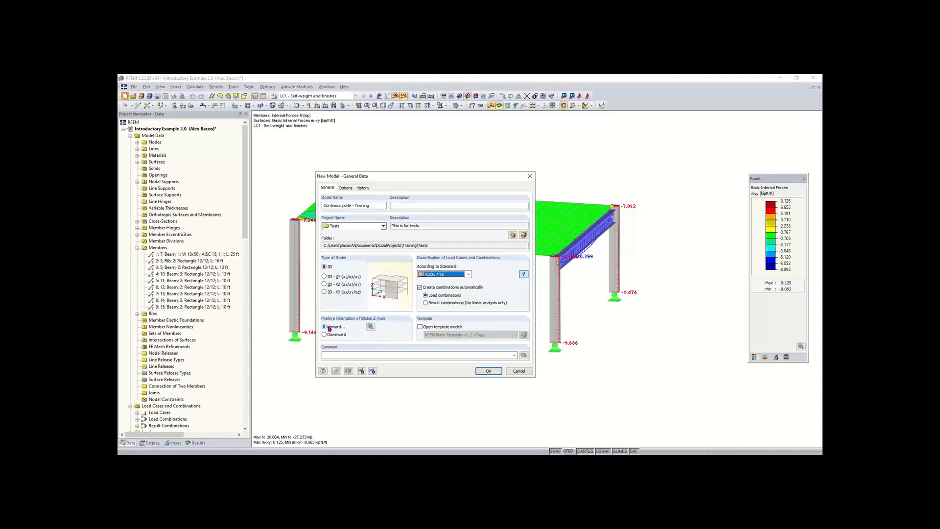
Step: Review the orientation options for the local z-axis and accept Downward
left_click(370, 327)
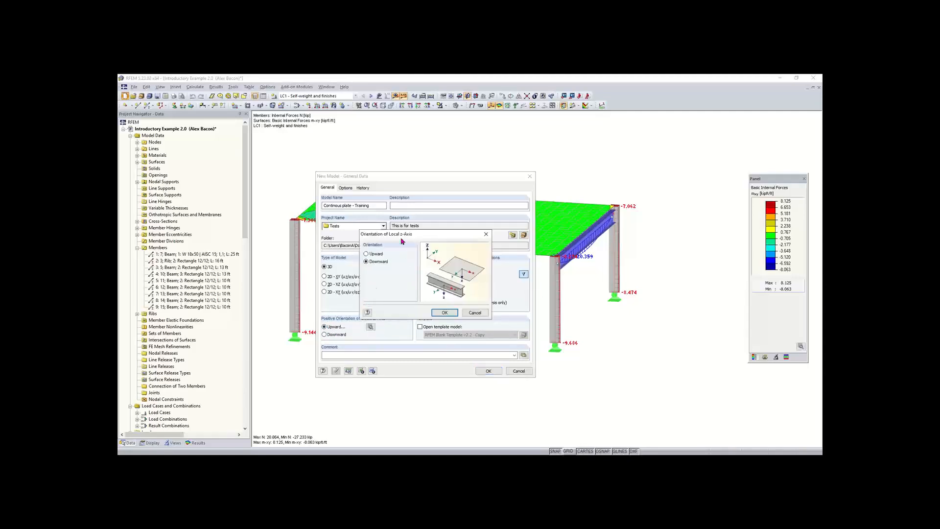
left_click(444, 313)
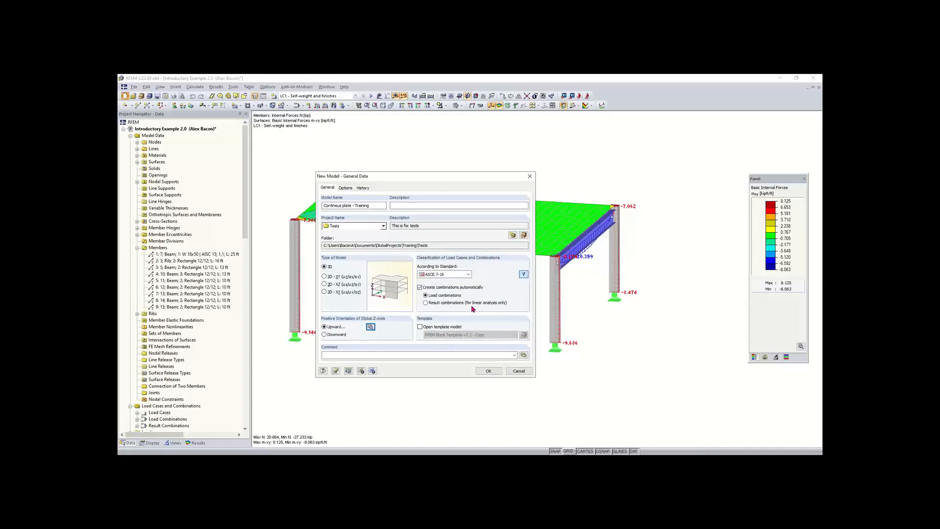
Step: Load the Metric profile as the default for the new model's units and decimal places
left_click(349, 371)
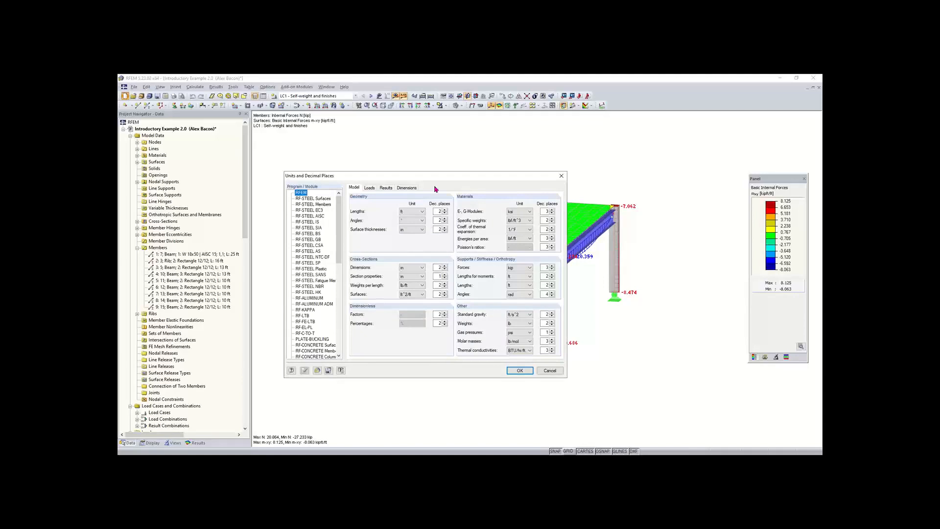
mouse_move(434, 178)
left_mouse_down()
mouse_move(418, 172)
mouse_move(434, 172)
left_mouse_up()
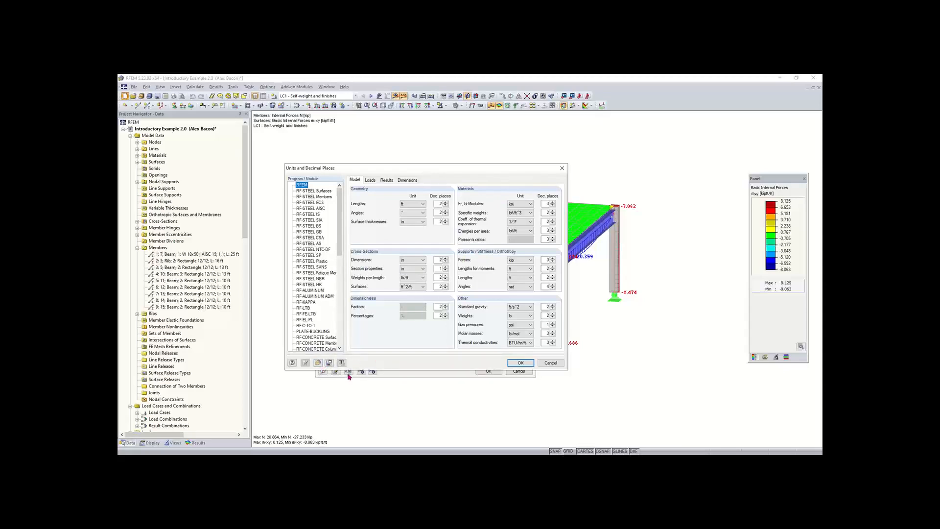
left_click(318, 363)
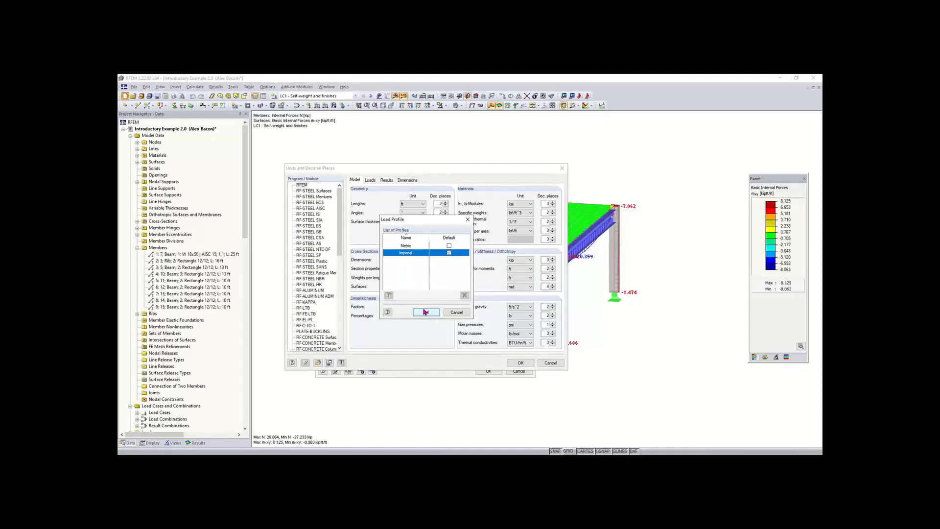
left_click(449, 245)
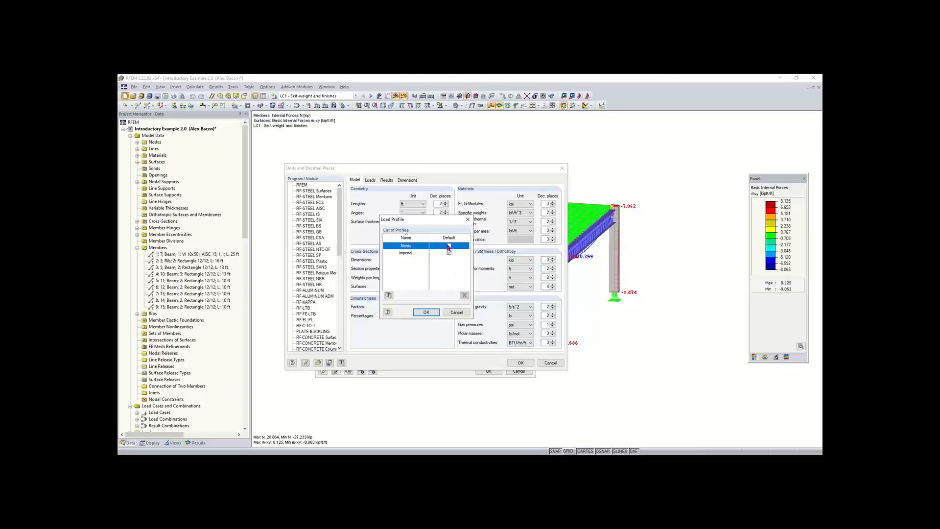
left_click(426, 312)
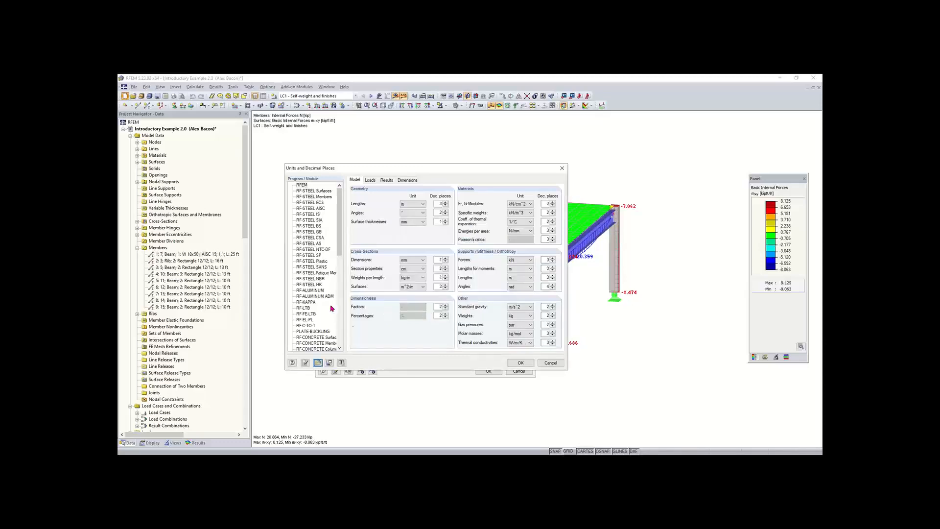
Step: Load the Imperial profile for the units and decimal places and accept the general data to create the new model
left_click(318, 363)
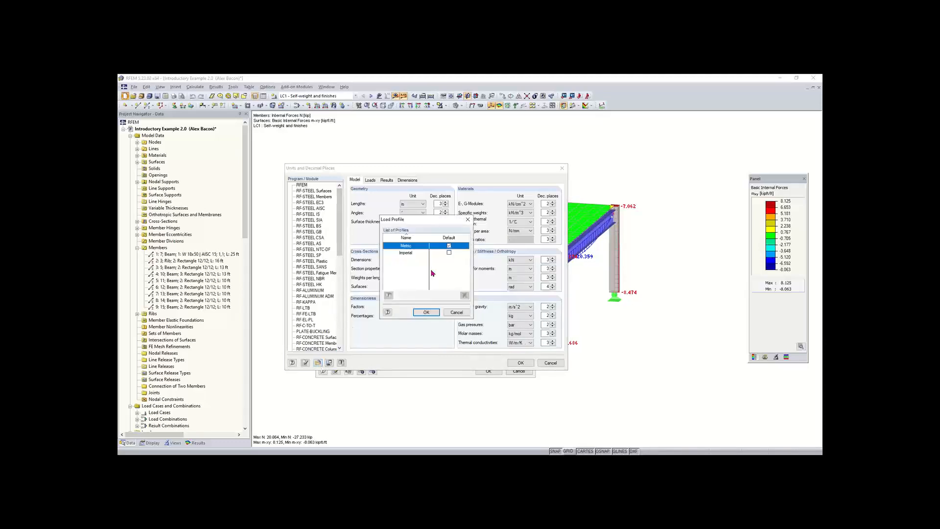
double_click(404, 247)
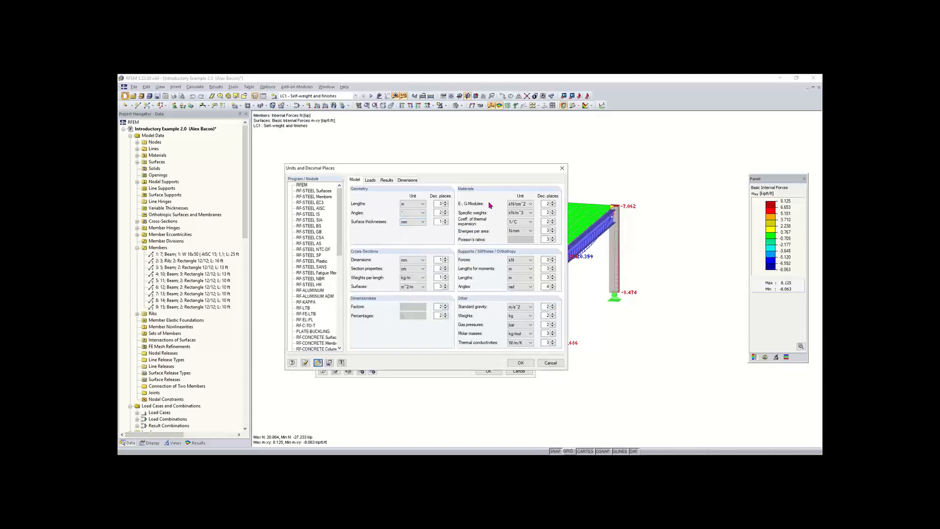
left_click(317, 363)
double_click(405, 253)
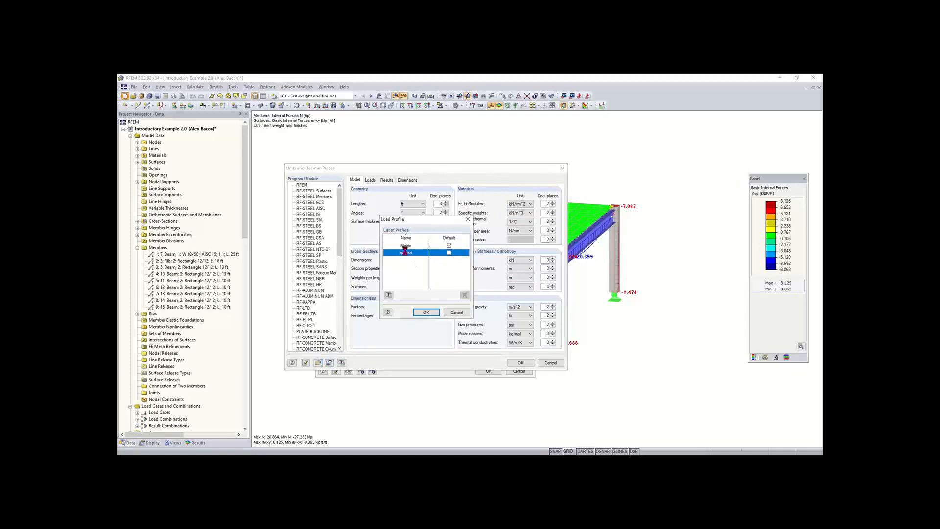
left_click(522, 362)
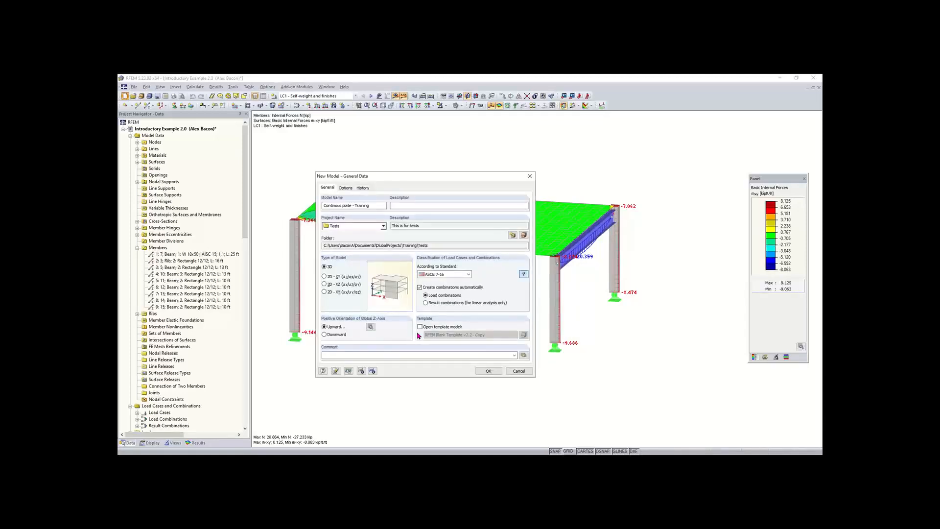
left_click(493, 371)
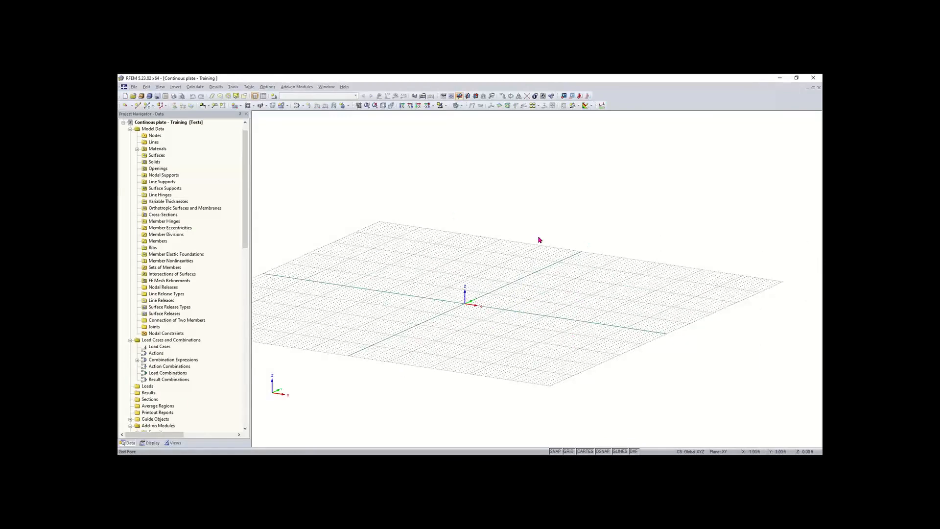
scroll(243, 184, "up", 1)
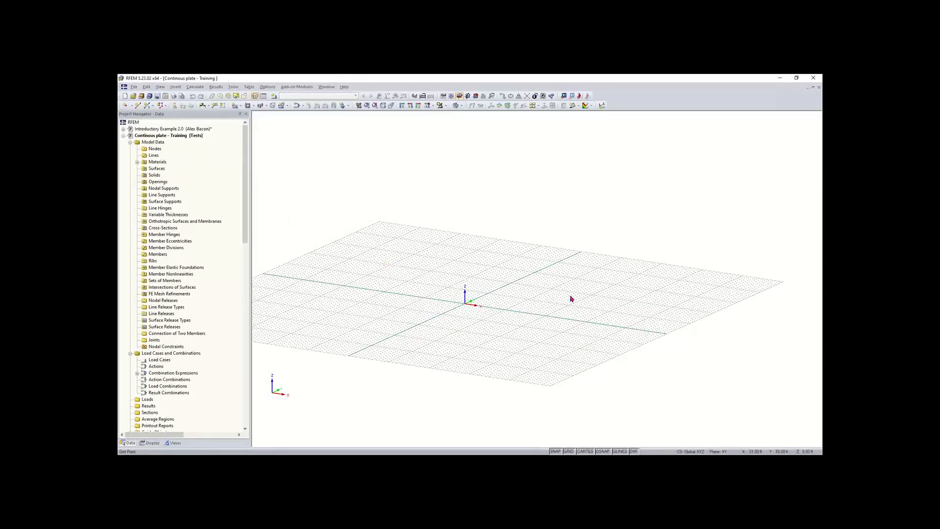
middle_click_drag(496, 307, 444, 392)
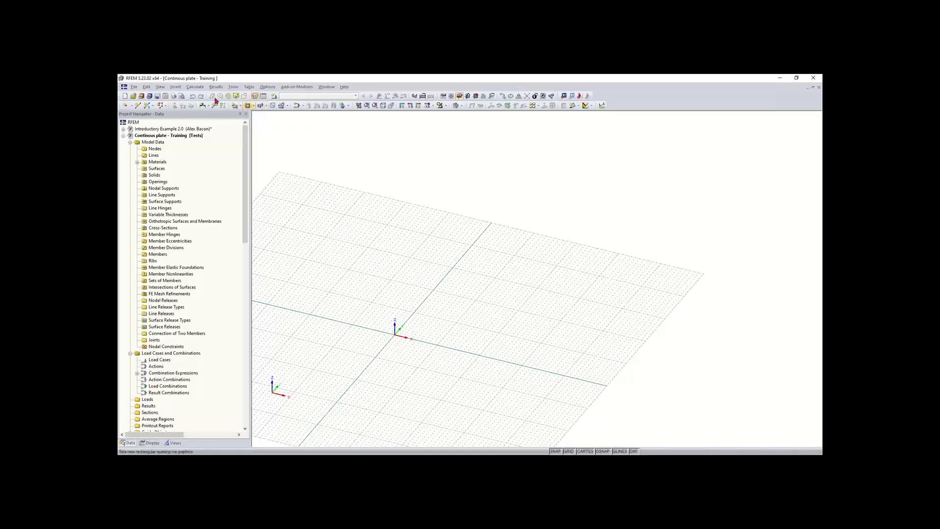
left_click(177, 88)
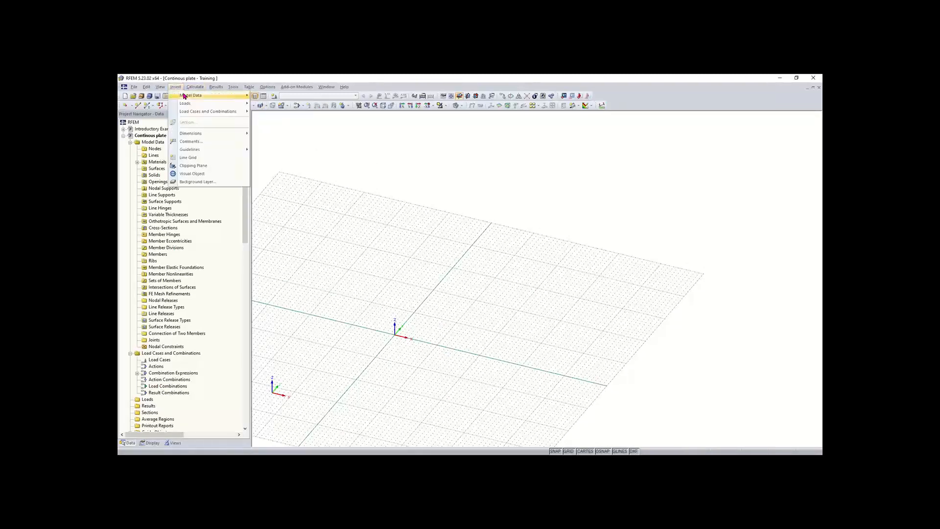
mouse_move(184, 96)
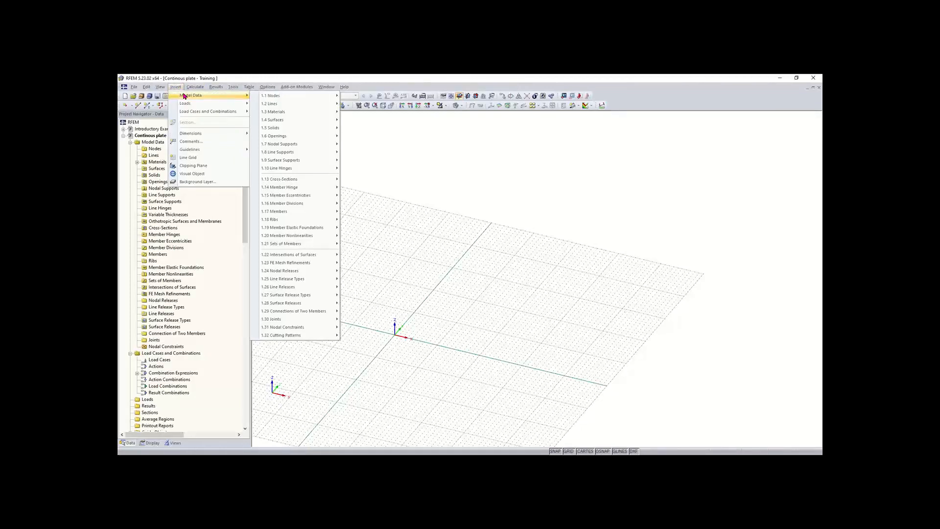
left_click(407, 145)
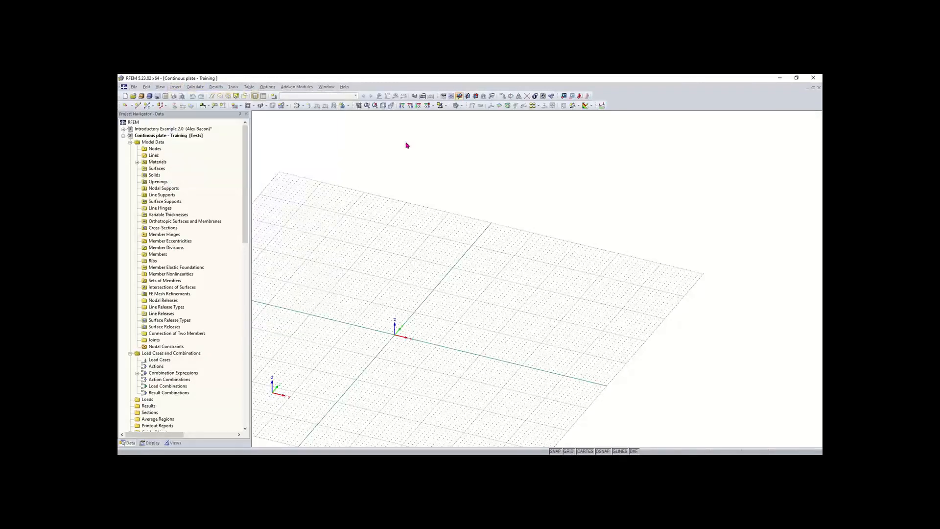
Step: Start a new rectangular surface and filter its material library to the Concrete category group and the Concrete category
left_click(236, 106)
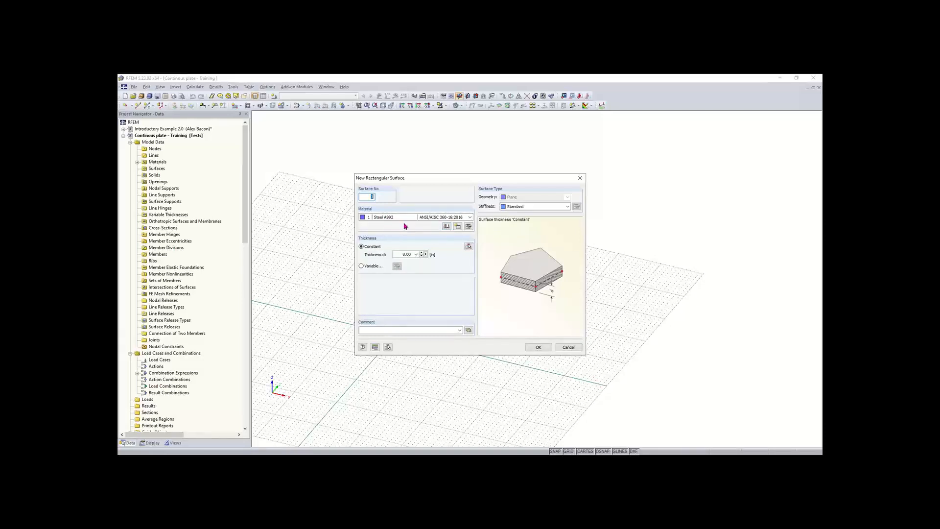
left_click(447, 226)
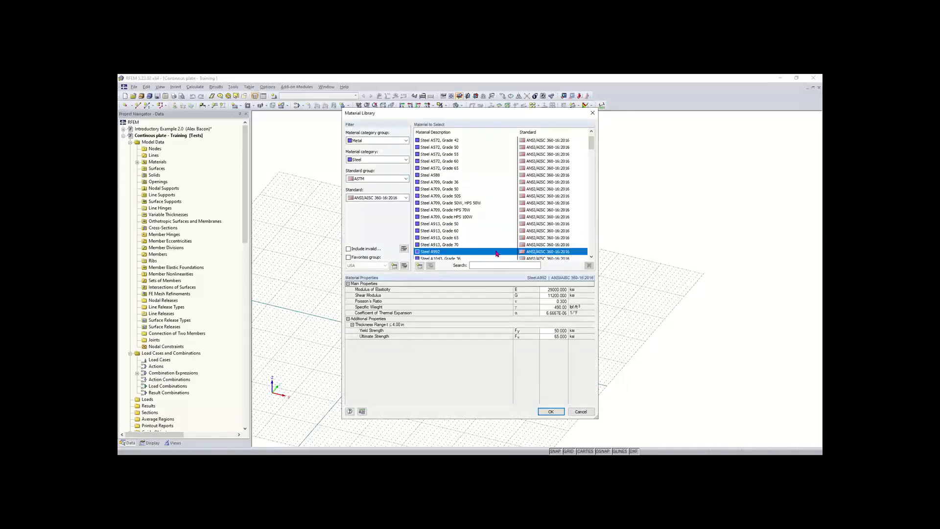
left_click_drag(455, 117, 433, 116)
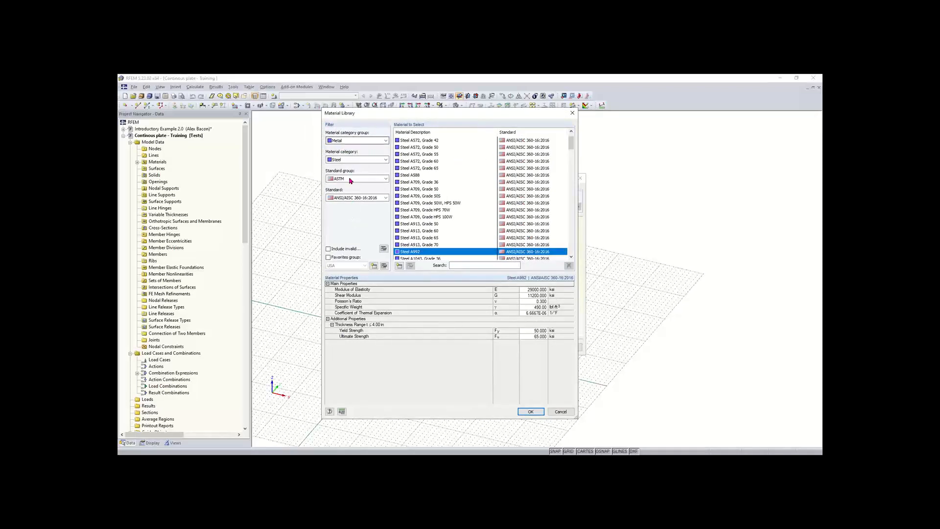
left_click(347, 141)
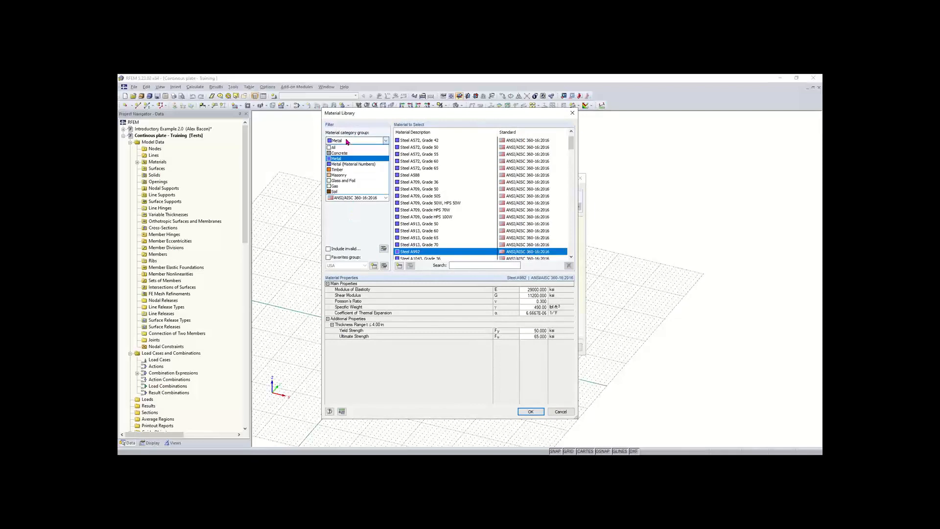
left_click(344, 153)
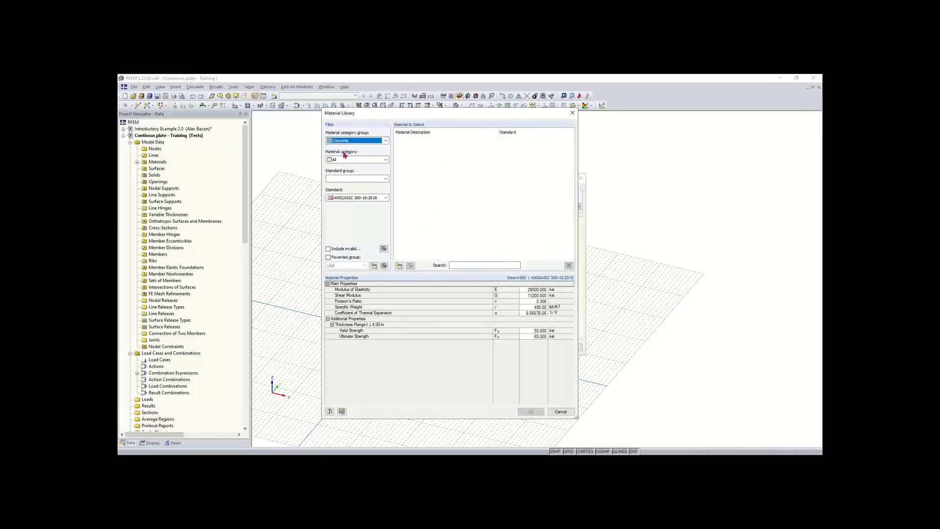
left_click(354, 160)
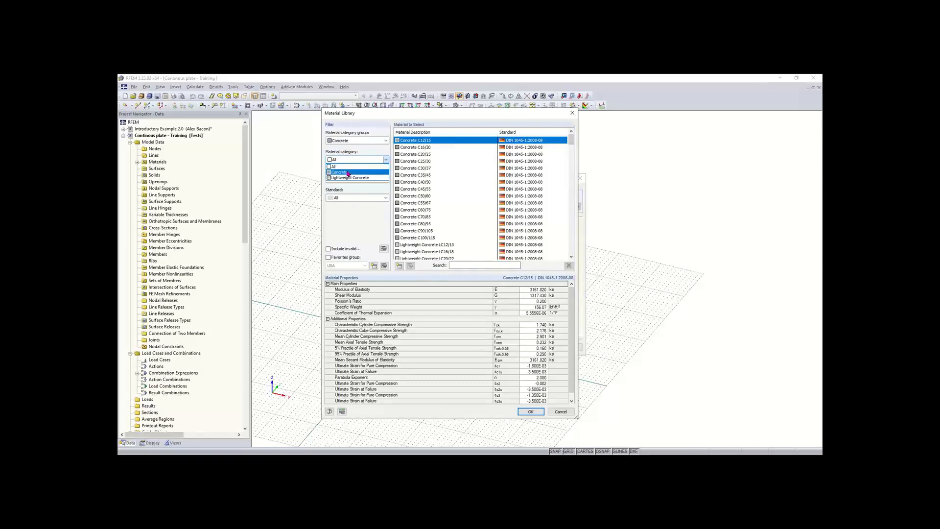
left_click(348, 173)
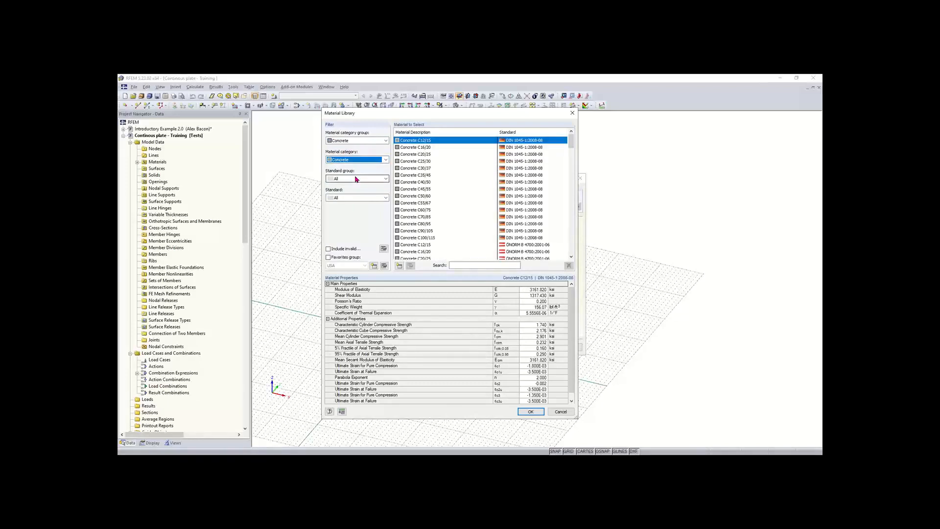
Step: Narrow the concretes to standard group ACI and standard ACI 318-19, and assign Concrete f'c = 4000 psi to the surface
left_click(356, 179)
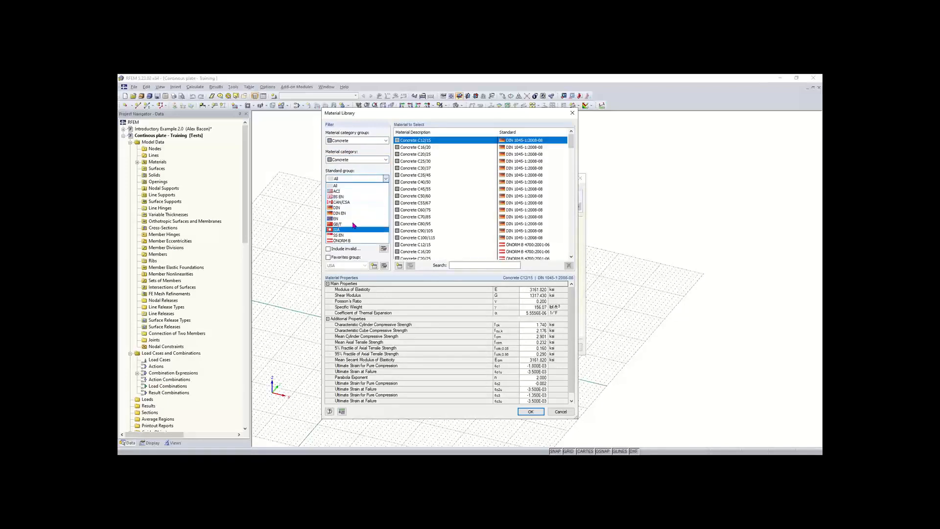
left_click(341, 192)
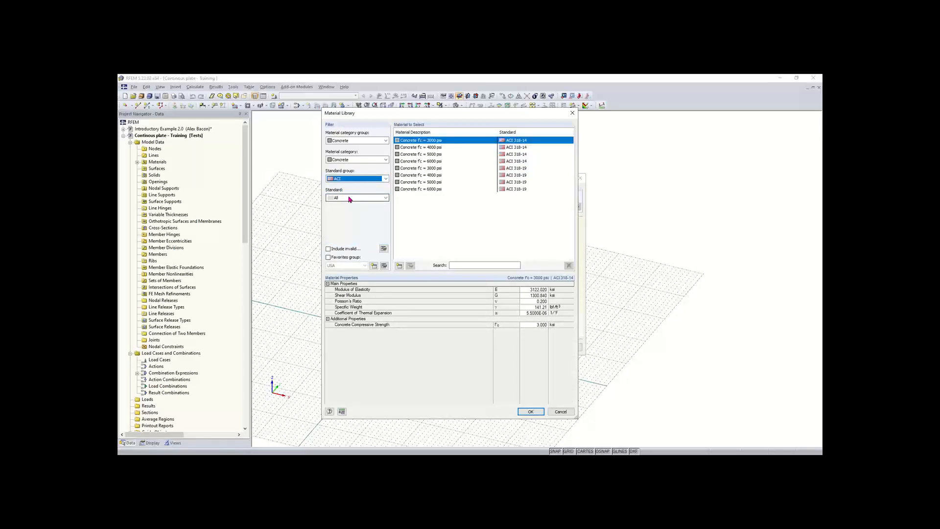
left_click(350, 199)
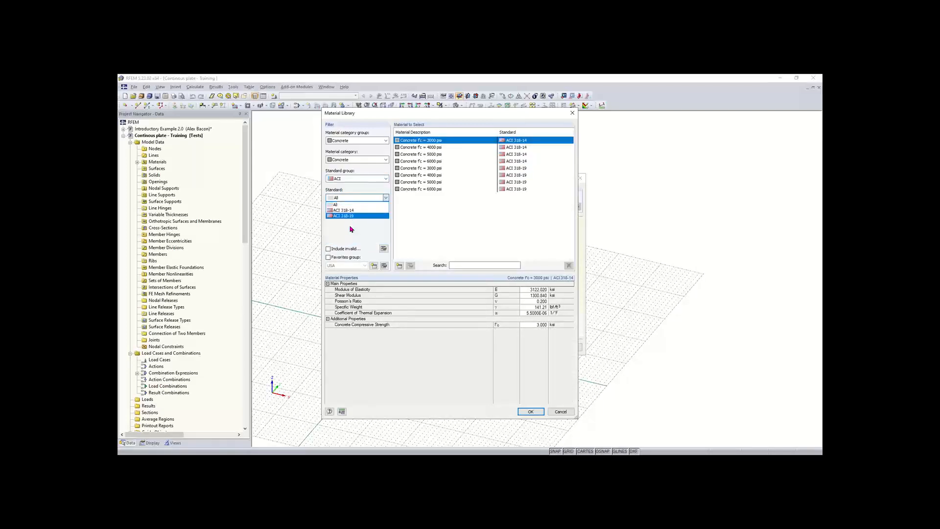
left_click(350, 217)
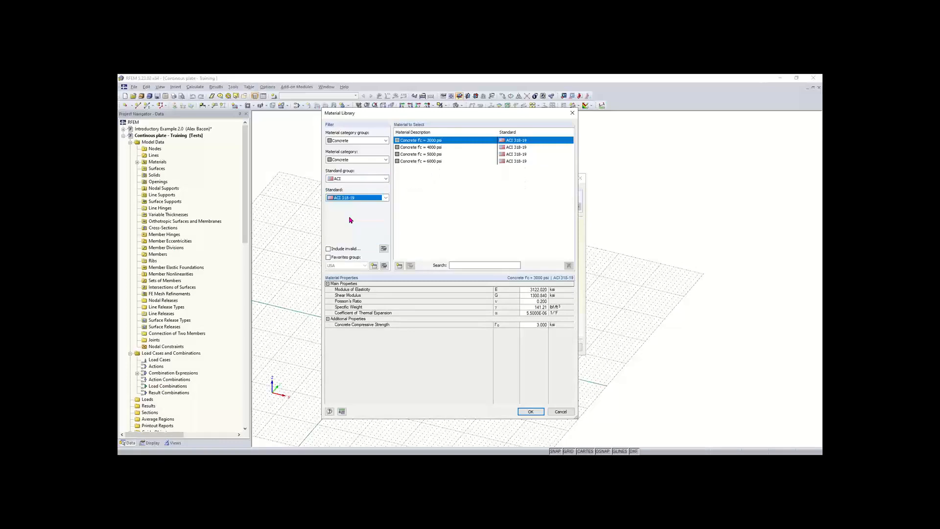
left_click(425, 148)
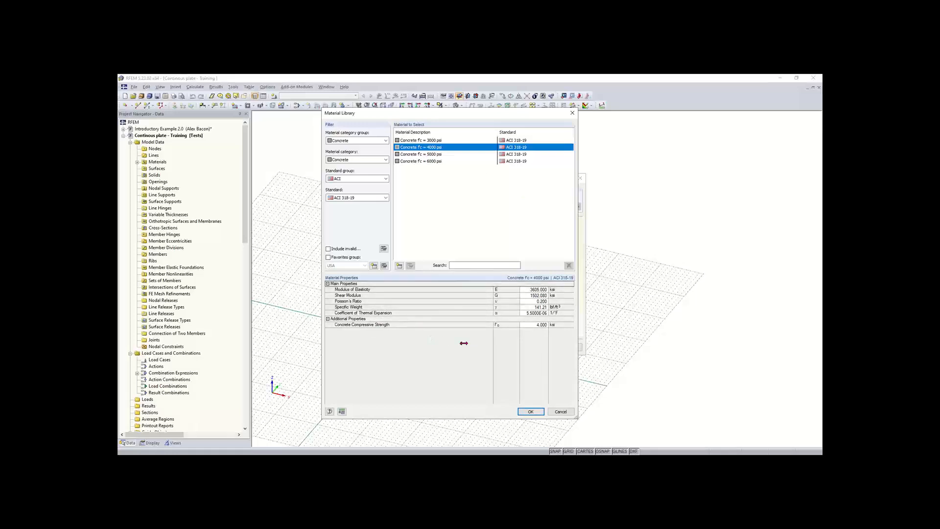
left_click(530, 412)
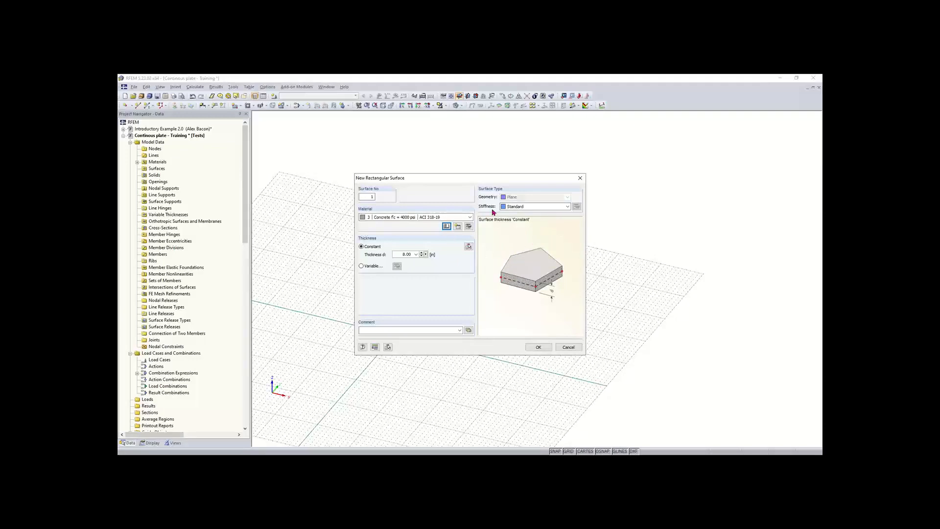
Step: Draw the rectangular surface from the origin, about 32 ft along X and 16 ft along Y
left_click(546, 349)
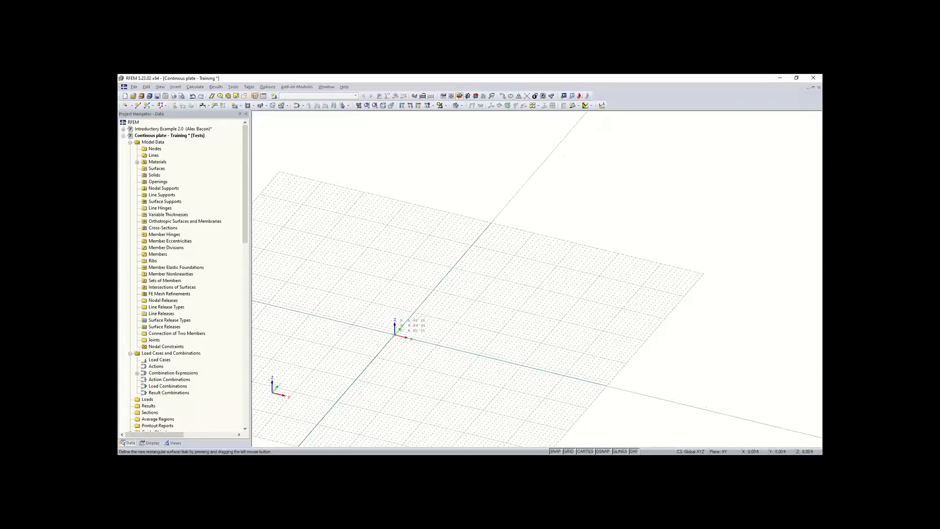
middle_click_drag(413, 322, 429, 294)
scroll(429, 294, "up", 4)
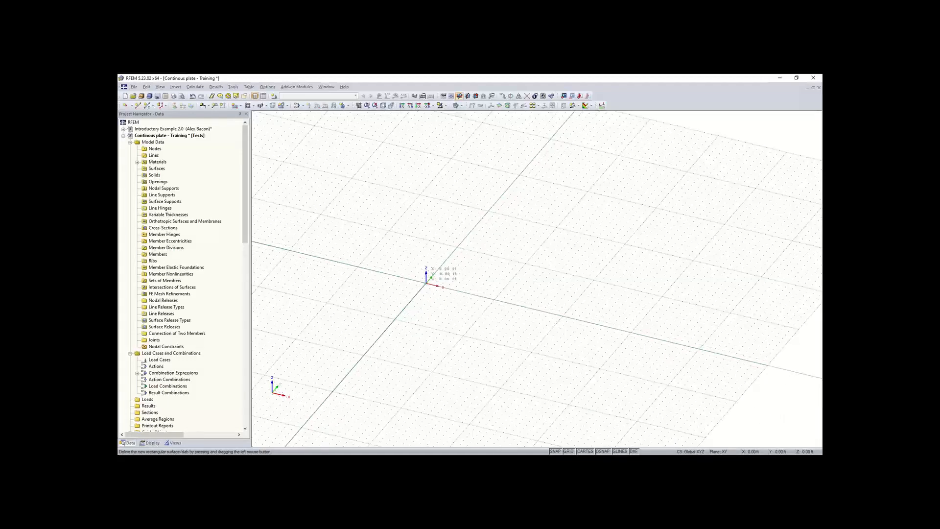
left_click_drag(426, 283, 629, 249)
middle_click_drag(628, 249, 558, 278)
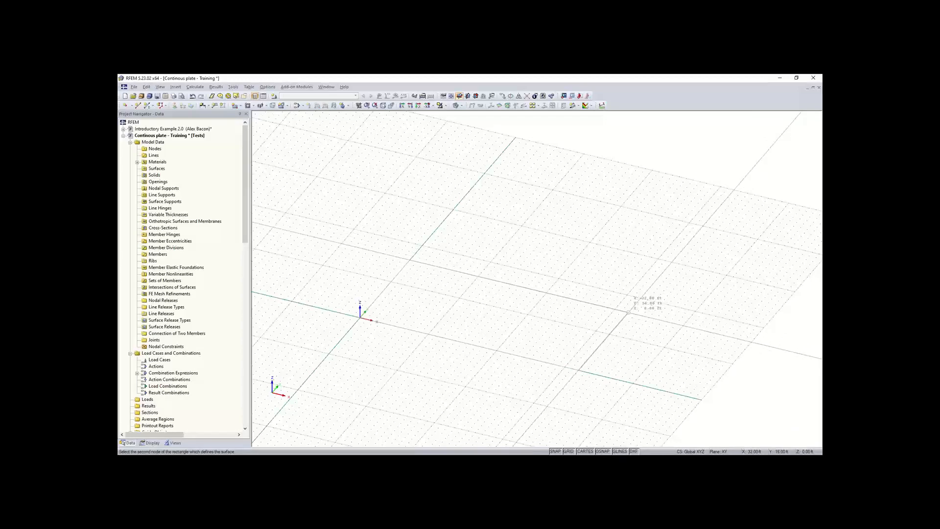
left_click(628, 312)
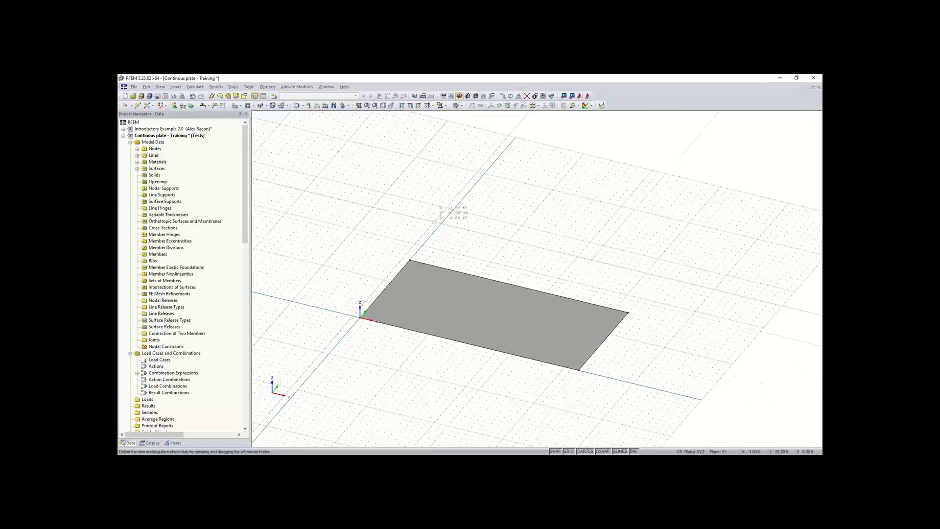
key("Escape")
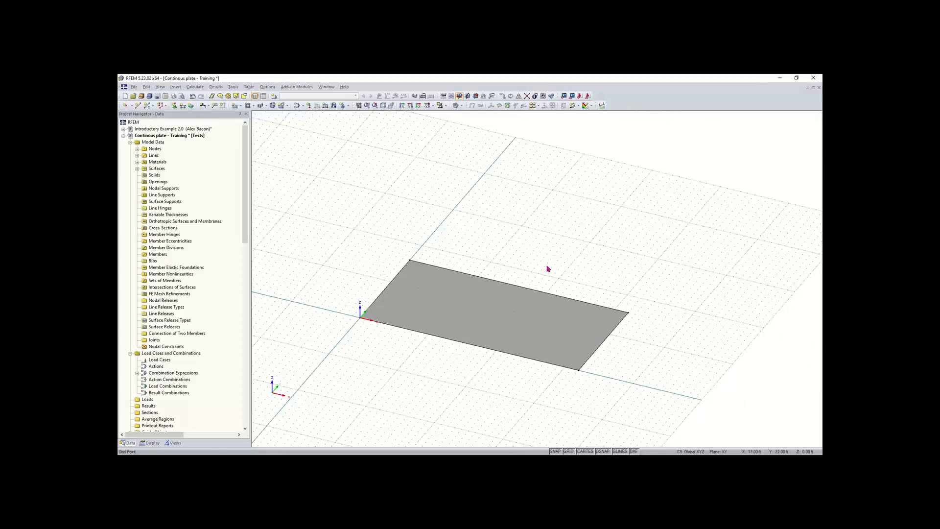
Step: Edit the rectangular surface and set its constant thickness to 12 in
middle_click_drag(543, 252, 481, 249, "ctrl")
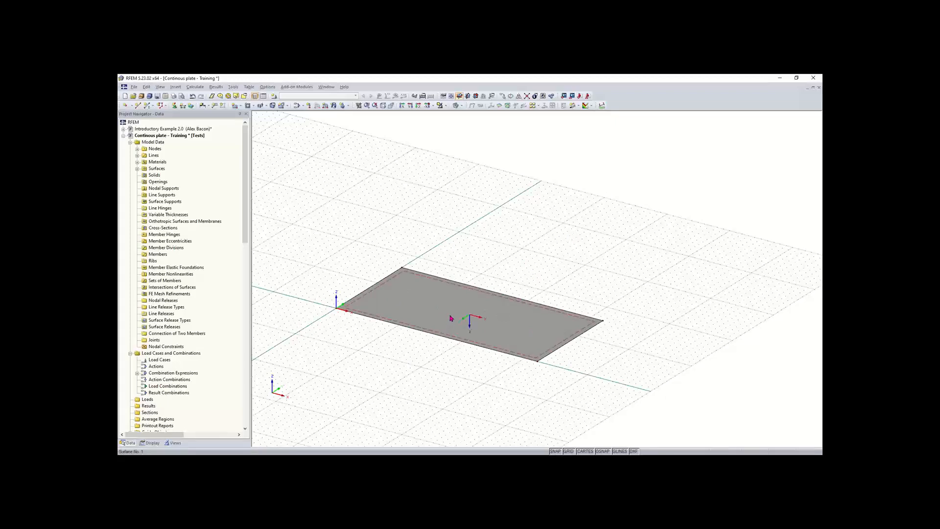
left_click(429, 304)
right_click(430, 304)
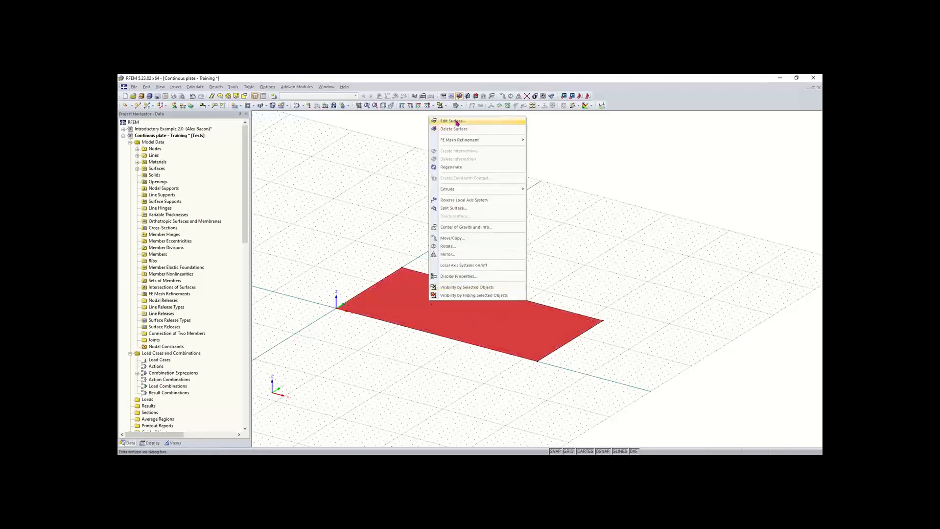
left_click(381, 176)
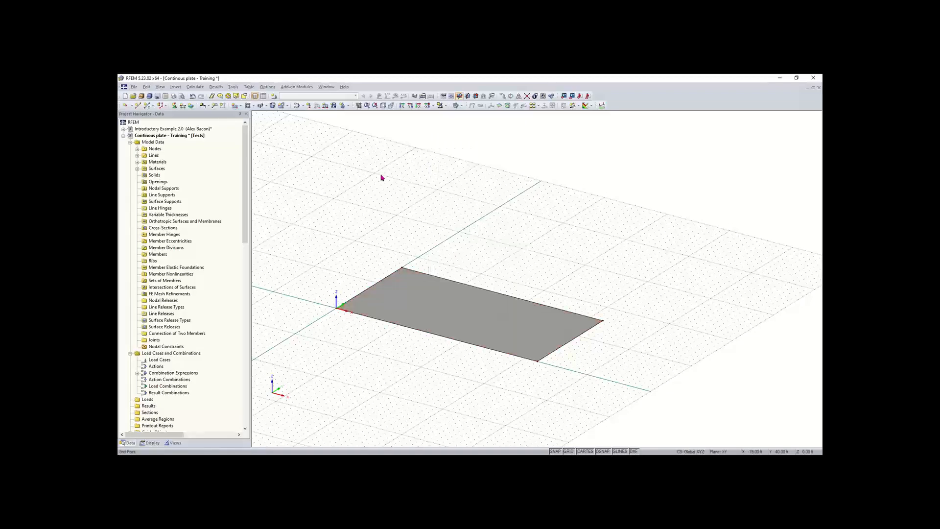
double_click(416, 306)
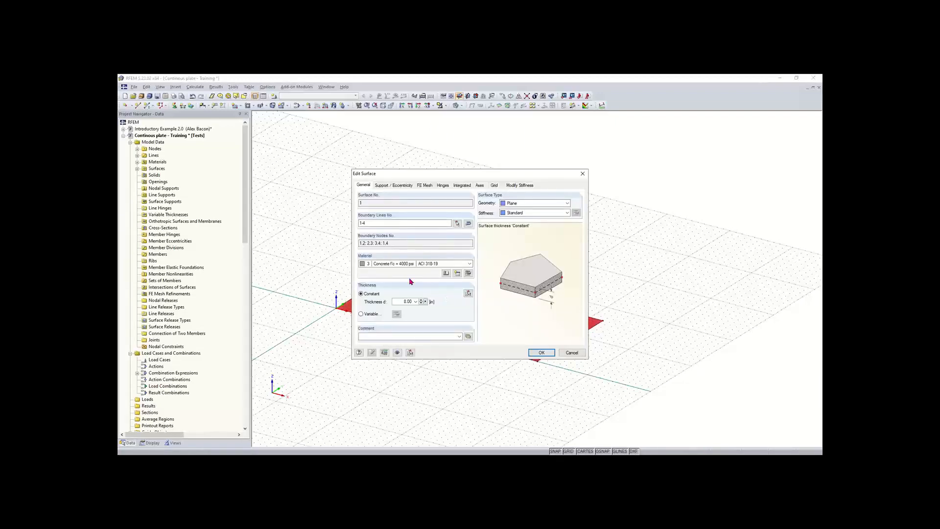
left_click_drag(396, 301, 433, 302)
left_click(542, 353)
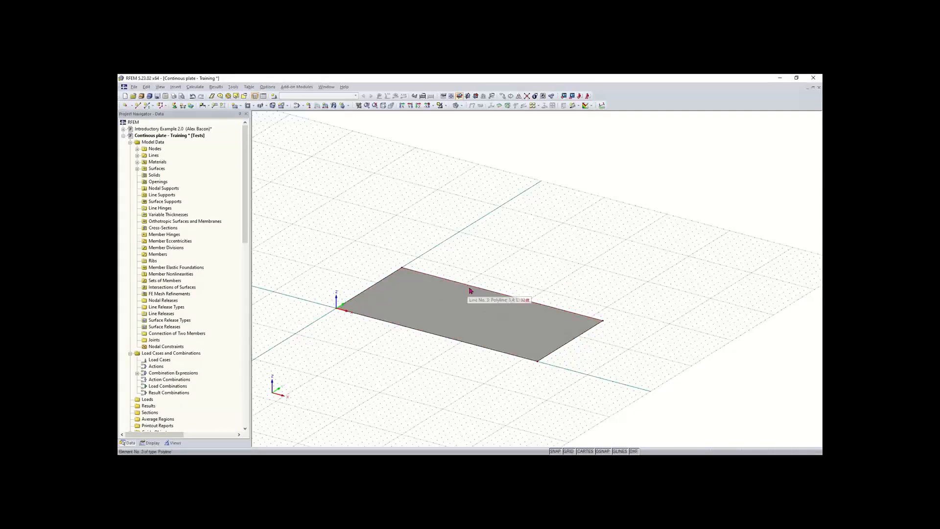
Step: Draw a second 12 in thick concrete rectangular surface starting on the Y axis at 21 ft, about 32 ft along X and 16 ft along Y
middle_click_drag(557, 351, 462, 377)
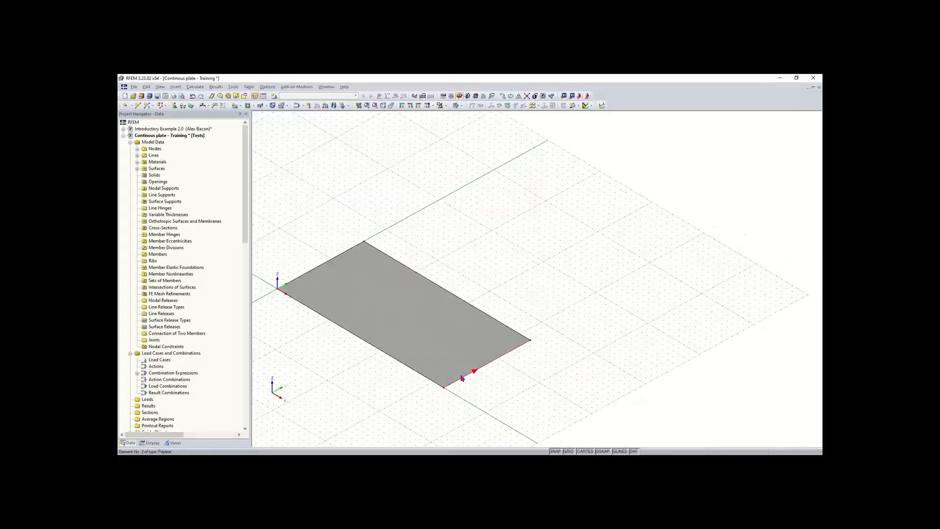
left_click(236, 106)
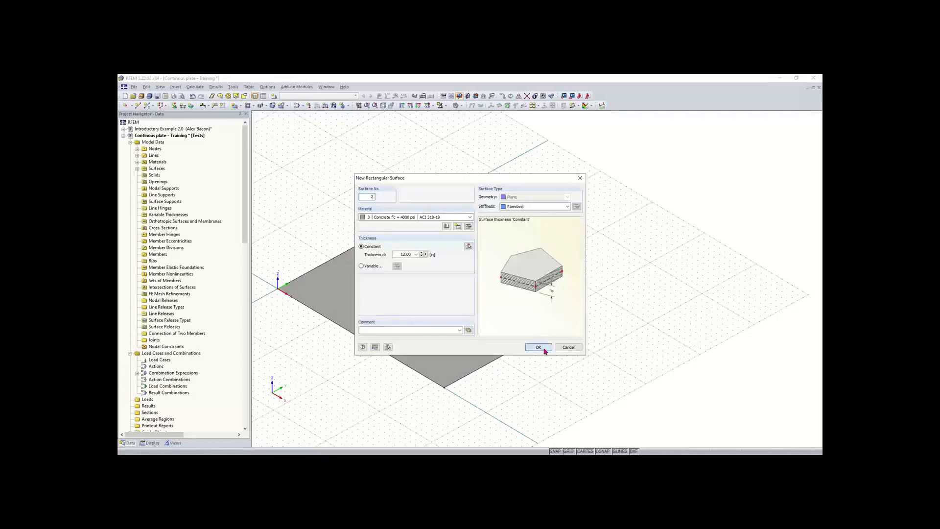
left_click(543, 349)
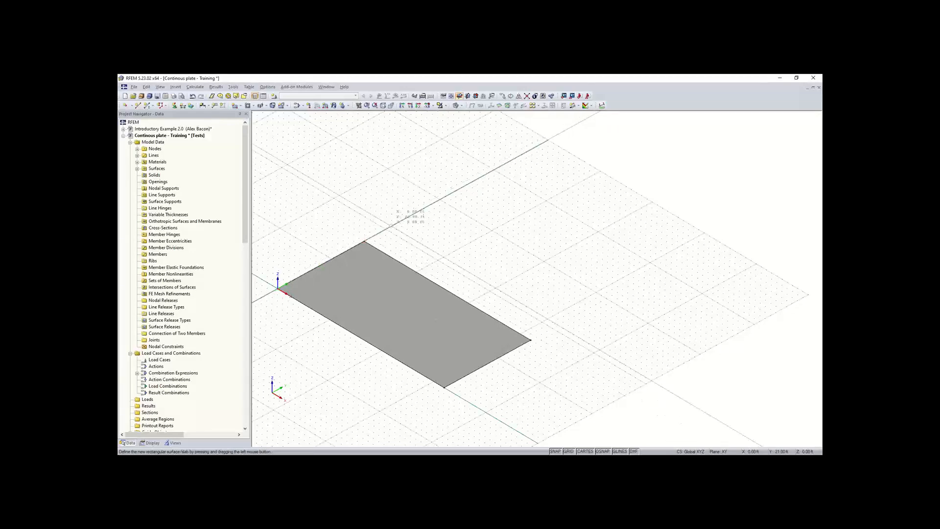
left_click(391, 226)
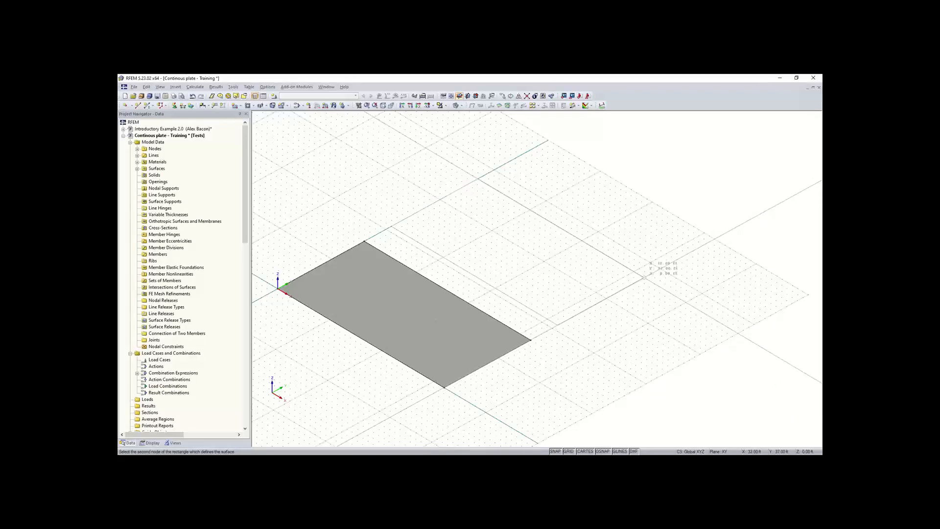
left_click(645, 277)
key("Escape")
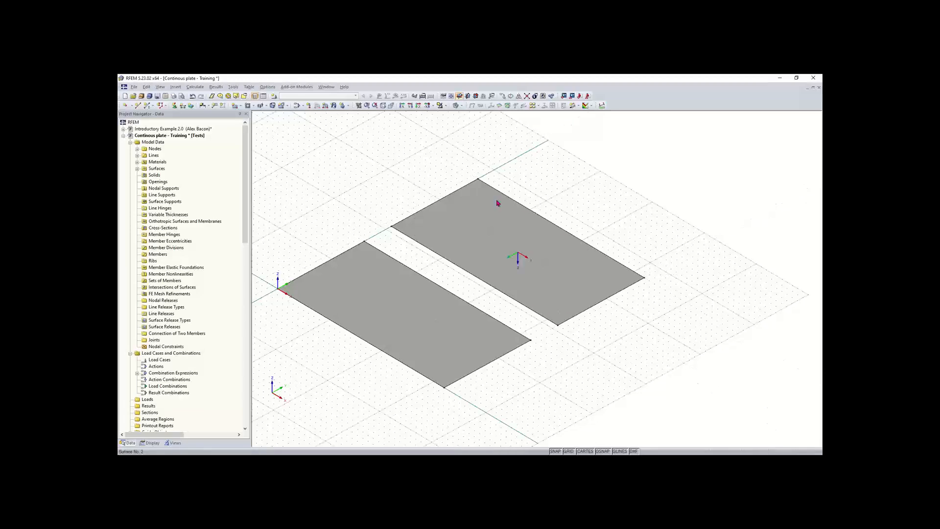
Step: Examine the two slab surfaces and the gap between them in an almost plan view
scroll(572, 202, "down", 1)
middle_click_drag(565, 202, 545, 192, "ctrl")
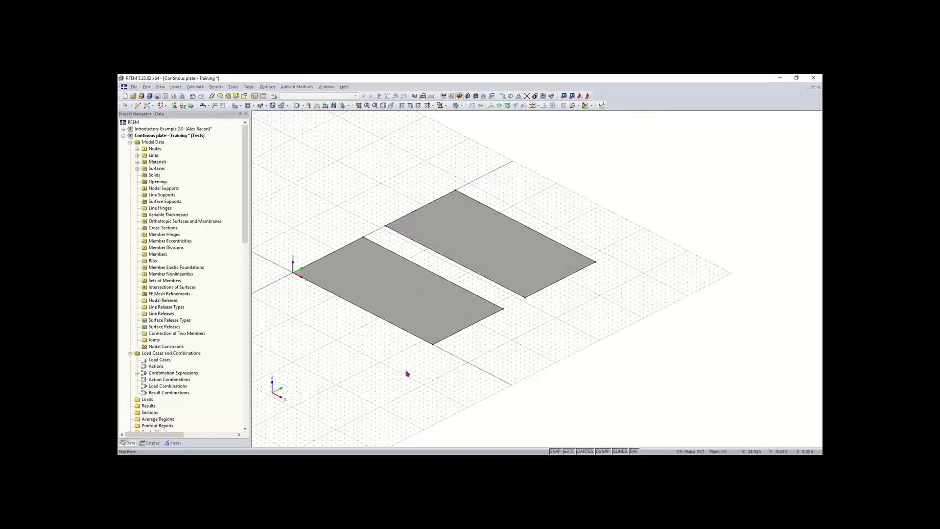
middle_click_drag(406, 373, 497, 362)
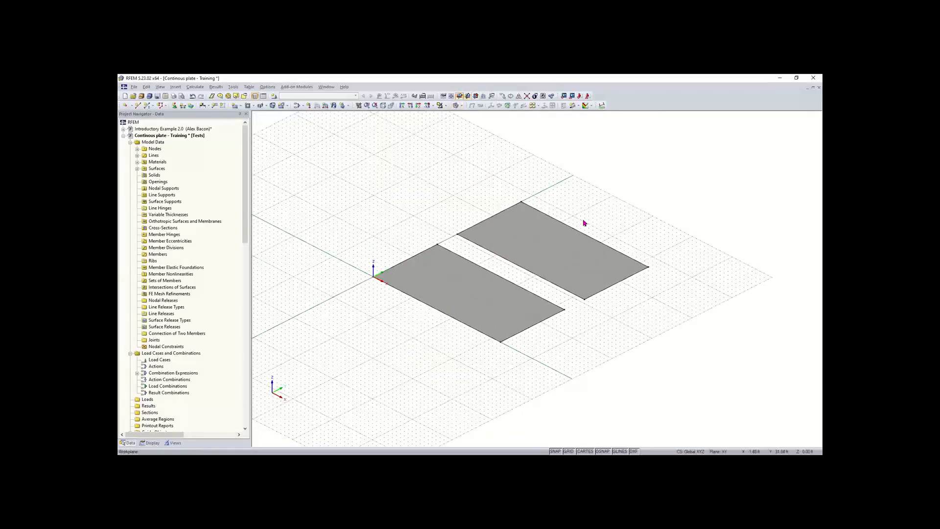
middle_click_drag(587, 264, 544, 281)
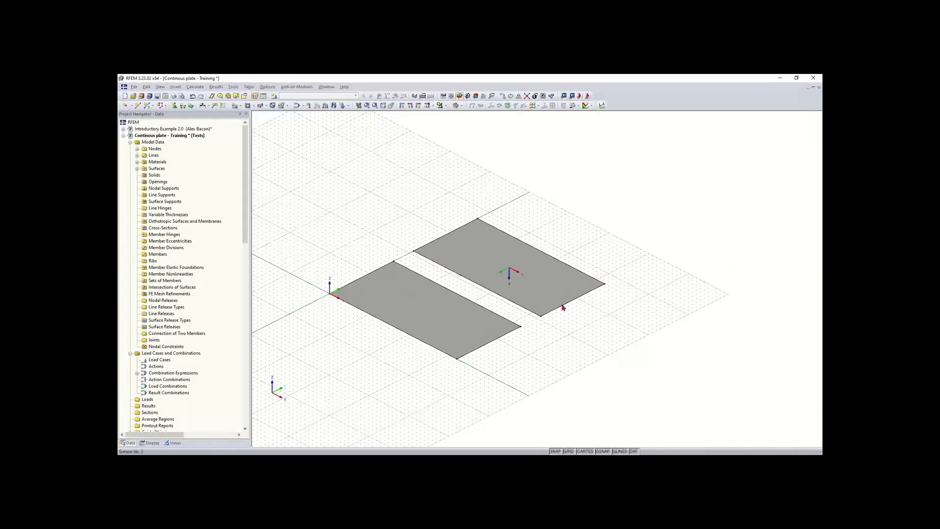
middle_click_drag(586, 321, 470, 335, "ctrl")
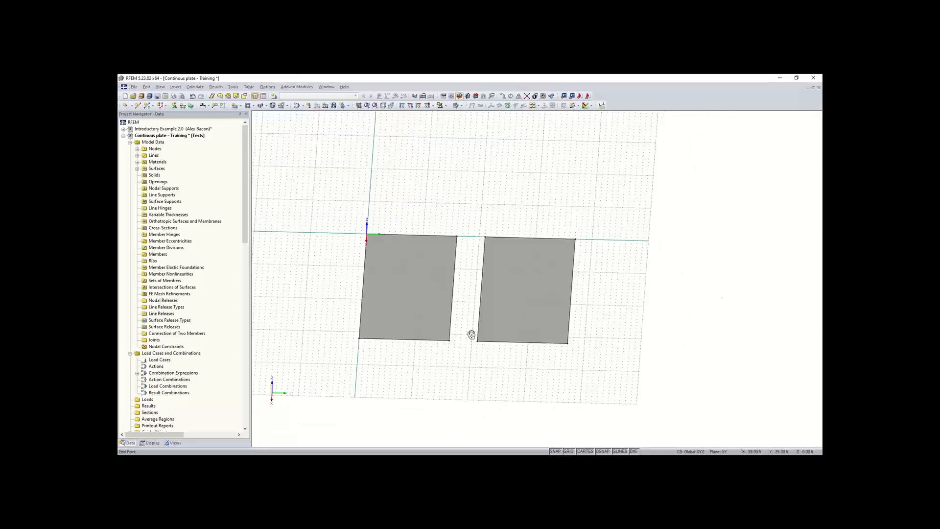
right_click(470, 335)
left_click(615, 342)
middle_click_drag(568, 306, 561, 304)
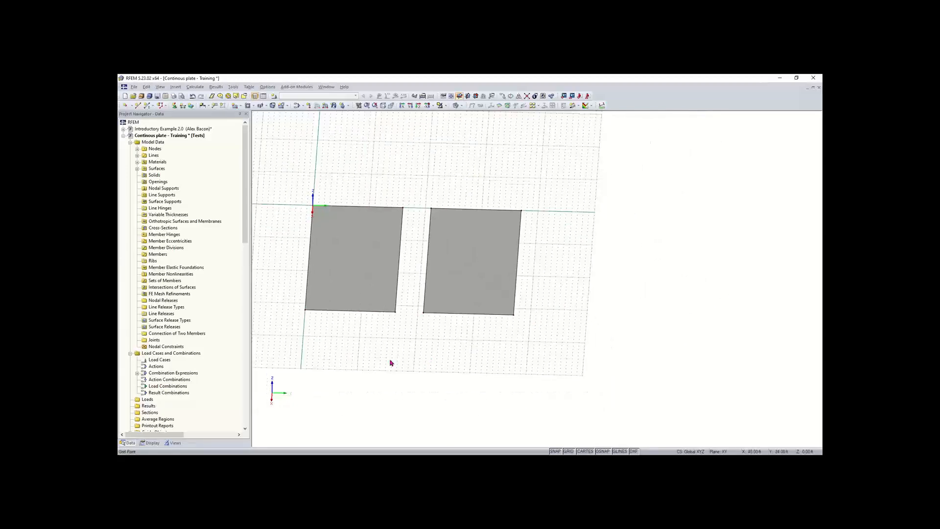
middle_click_drag(372, 363, 405, 329, "ctrl")
right_click(449, 358)
left_click(404, 341)
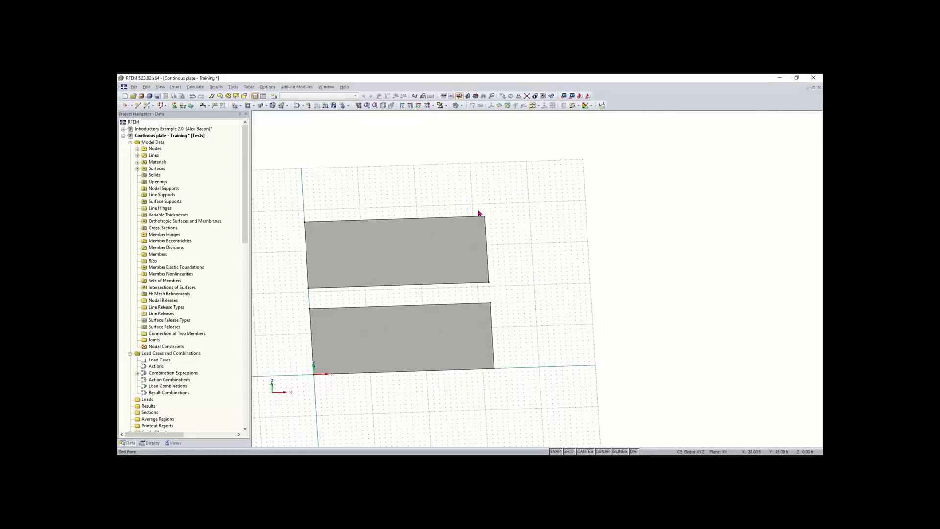
Step: Make one copy of the second slab surface, displaced 21 ft along Y by picking two points
left_click_drag(519, 189, 288, 300)
right_click(427, 257)
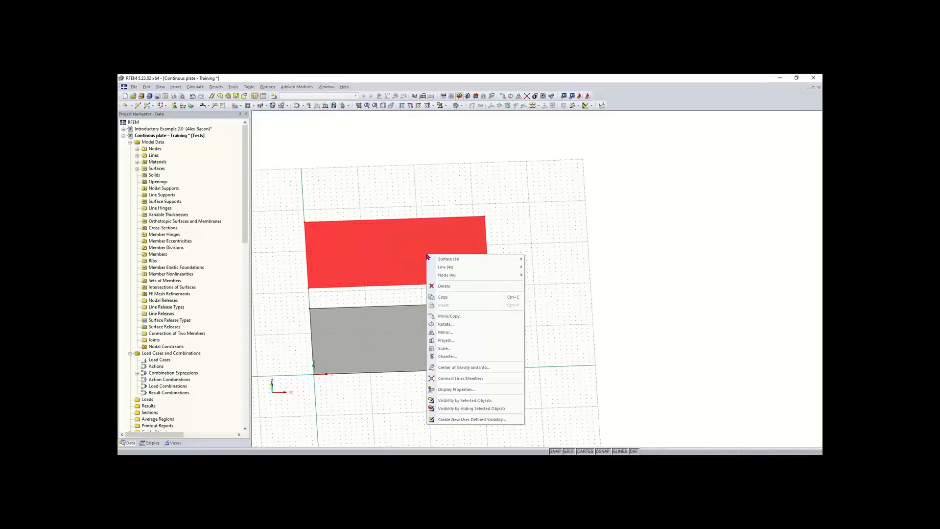
left_click(477, 317)
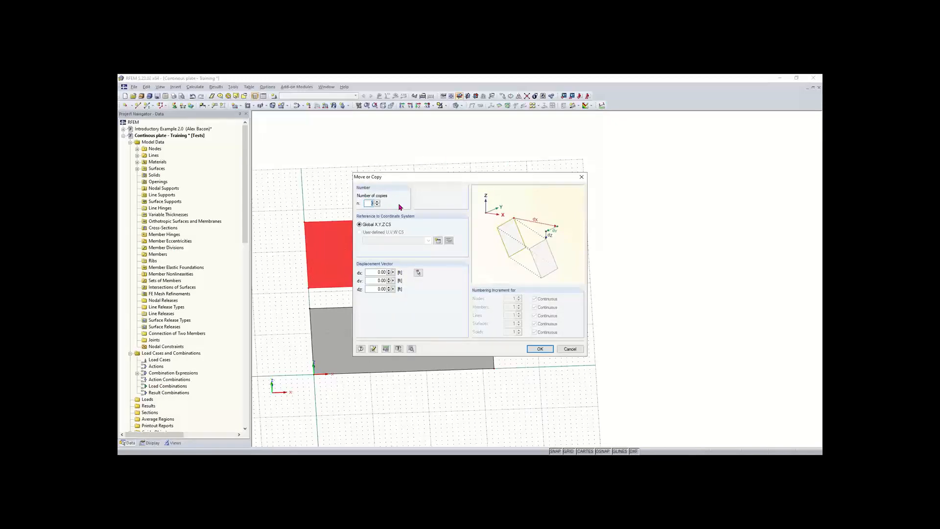
left_click_drag(439, 179, 507, 174)
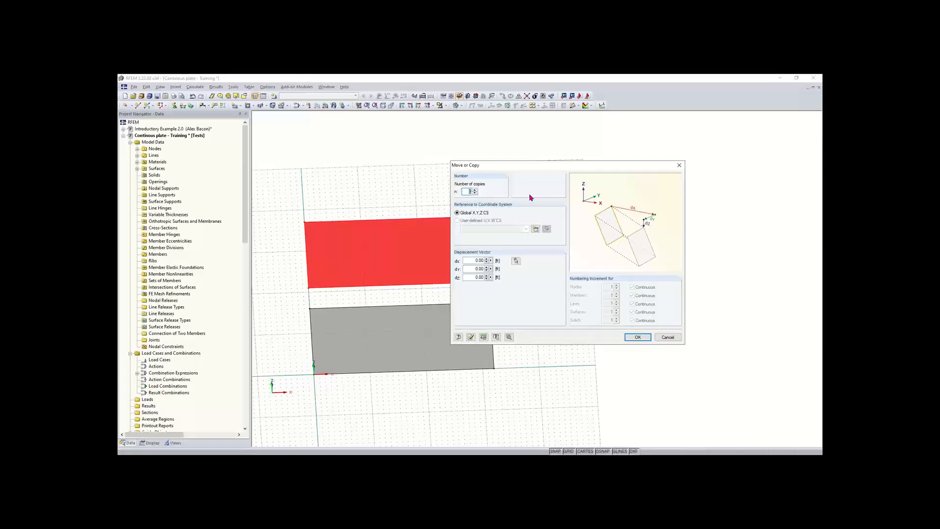
left_click(475, 191)
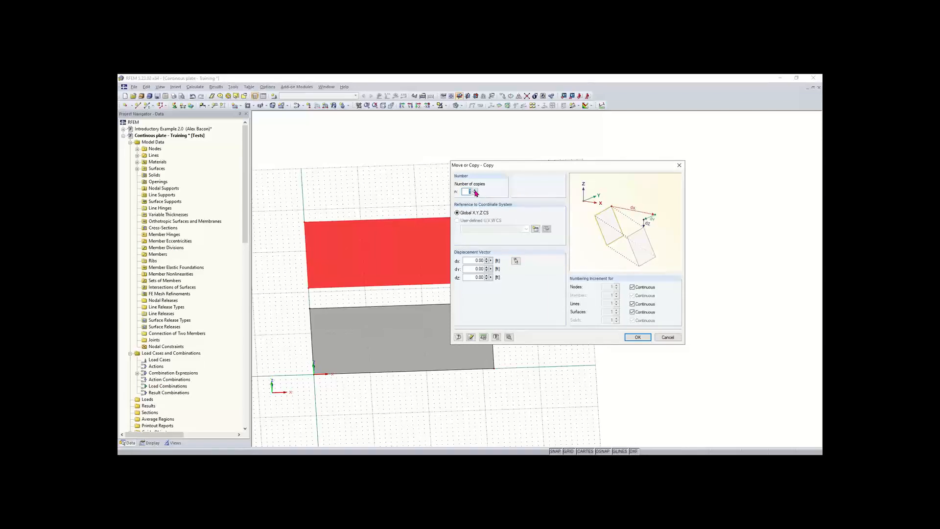
left_click(517, 262)
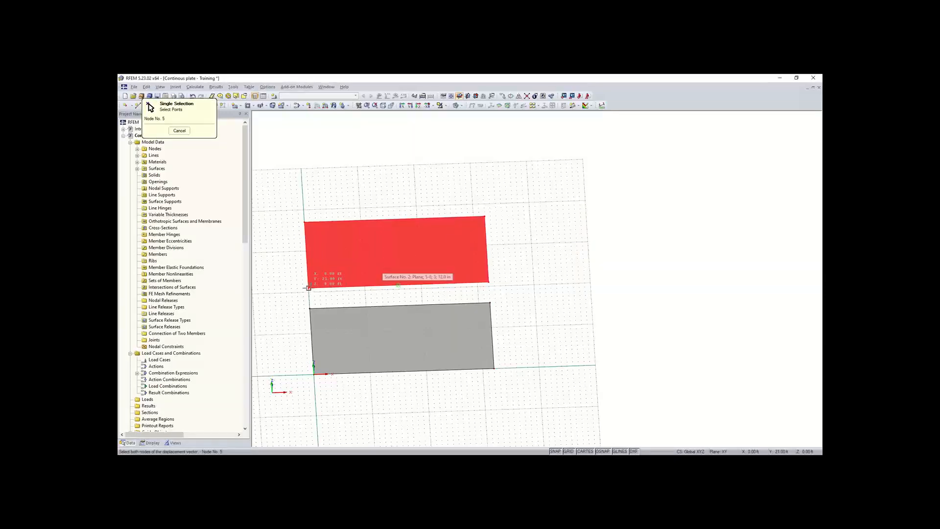
left_click(304, 201)
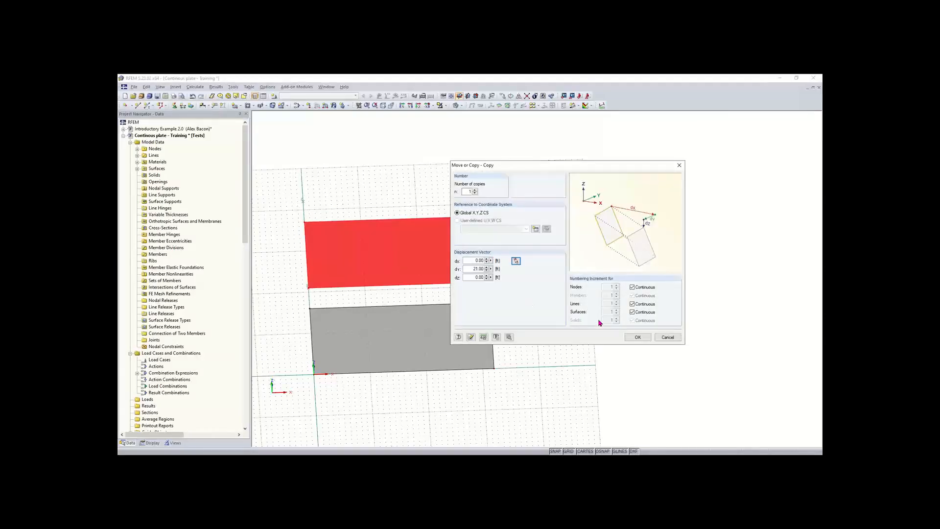
left_click(637, 338)
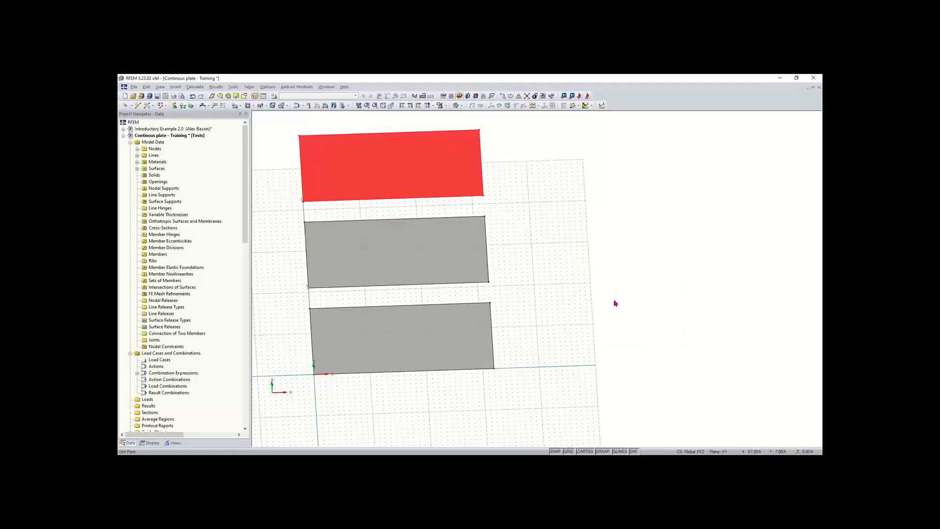
Step: Examine the arrangement of the three slab surfaces against the extents of the work plane grid
right_click_drag(593, 236, 413, 194)
left_click(405, 187)
left_click(373, 168)
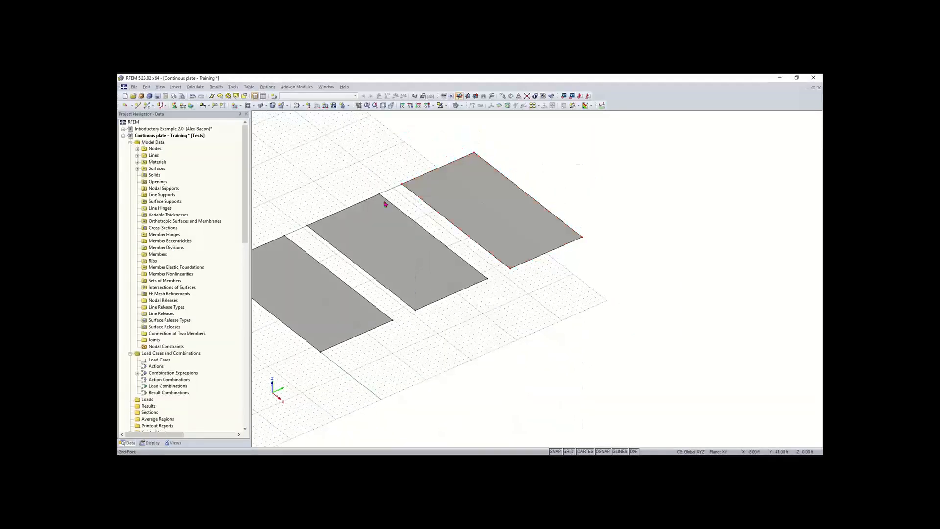
middle_click_drag(421, 221, 456, 228)
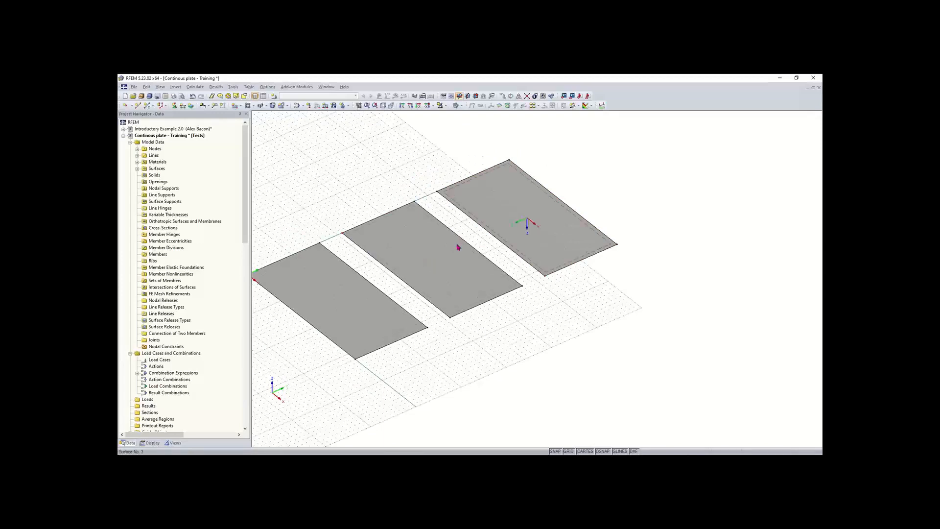
scroll(489, 340, "down", 1)
middle_click_drag(489, 339, 535, 353)
right_click_drag(535, 351, 573, 340)
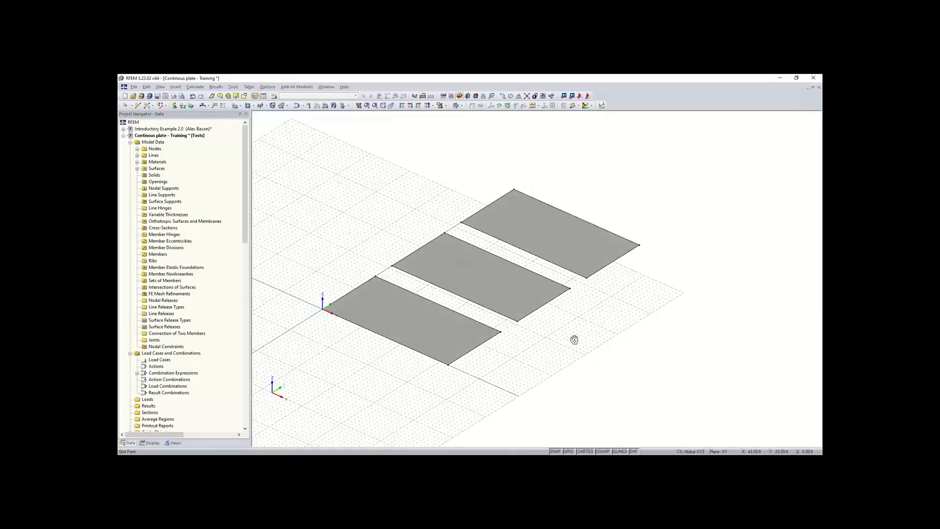
left_click(388, 206)
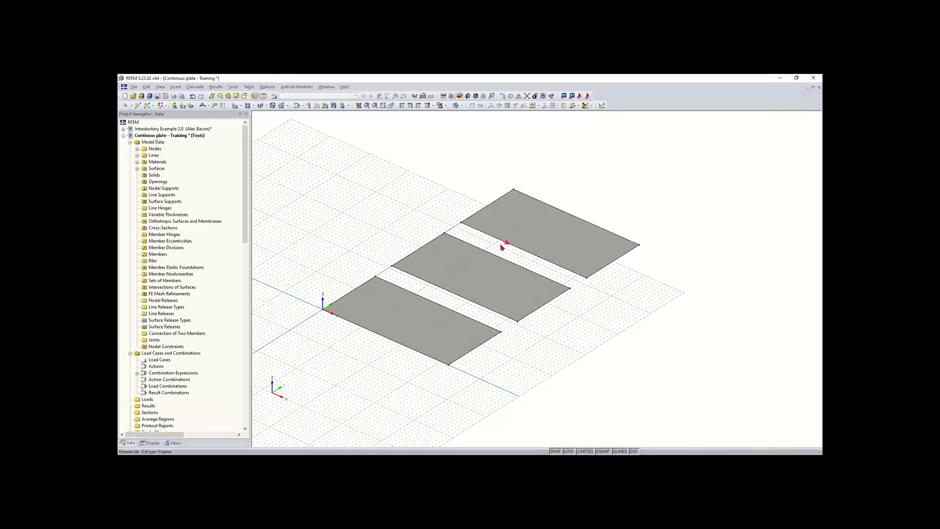
left_click(512, 284)
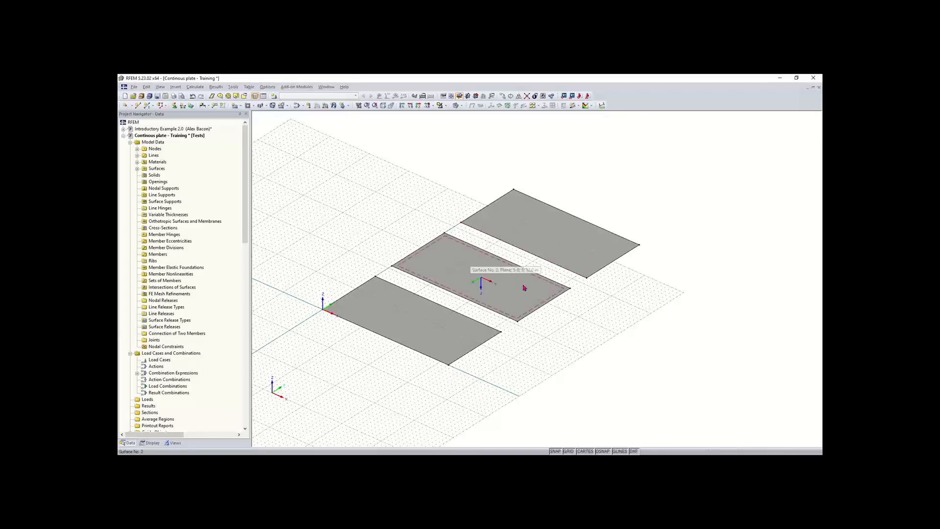
left_click(591, 283)
middle_click_drag(632, 286, 612, 307)
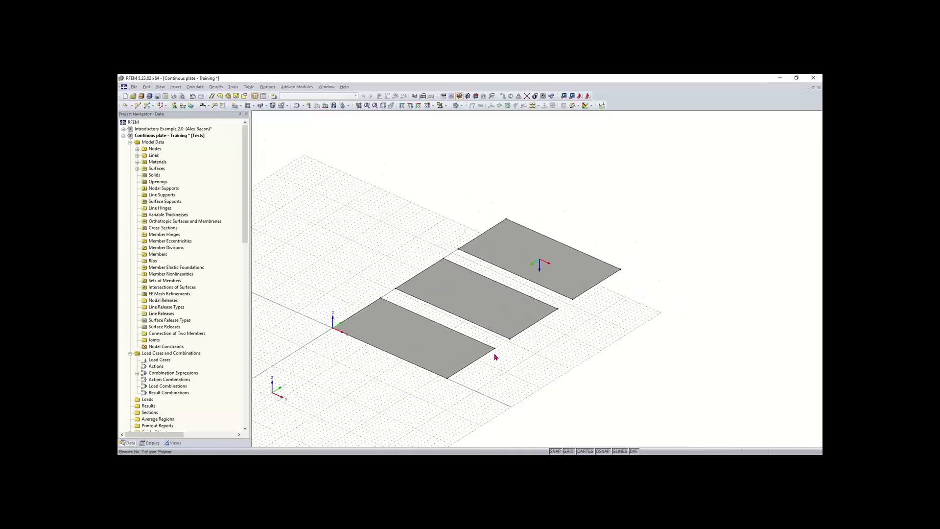
scroll(492, 365, "down", 2)
middle_click_drag(489, 372, 535, 324)
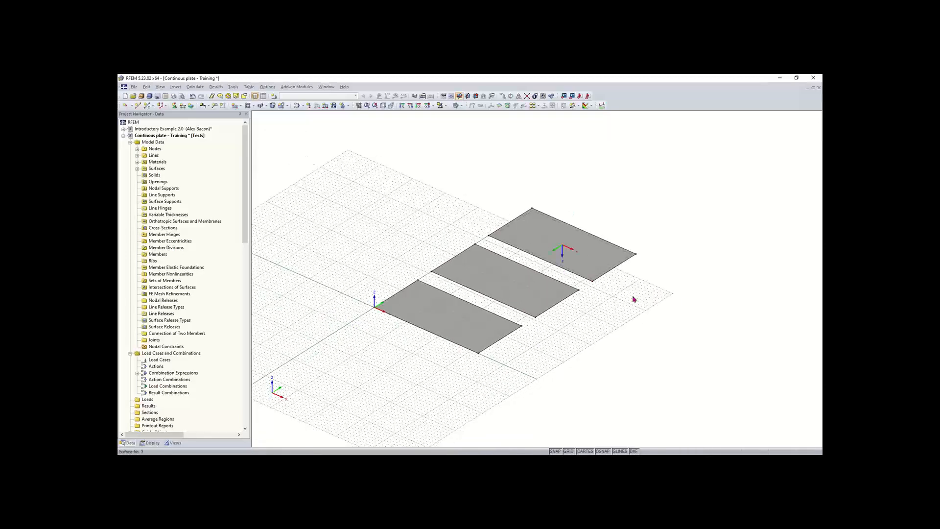
middle_click_drag(503, 375, 552, 352, "ctrl")
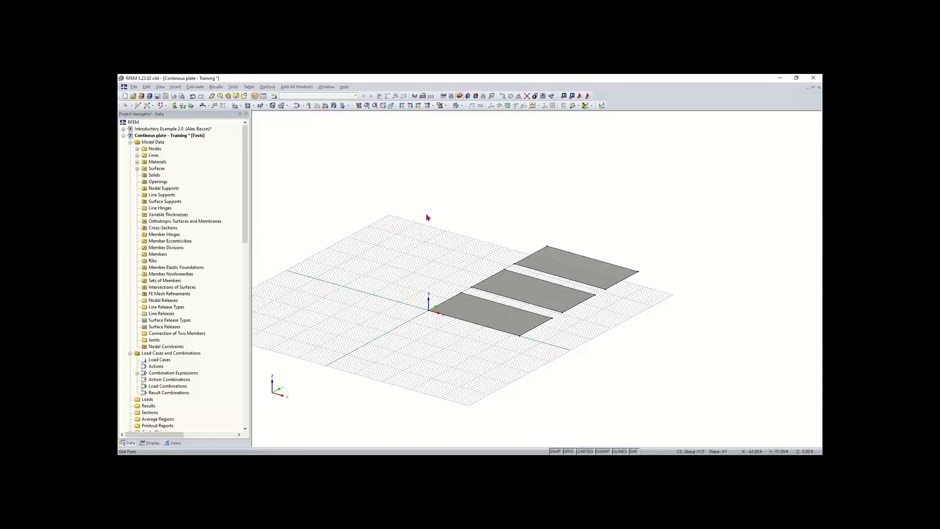
Step: Set the number of work plane grid points to adapt dynamically to the size of the model
left_click(443, 97)
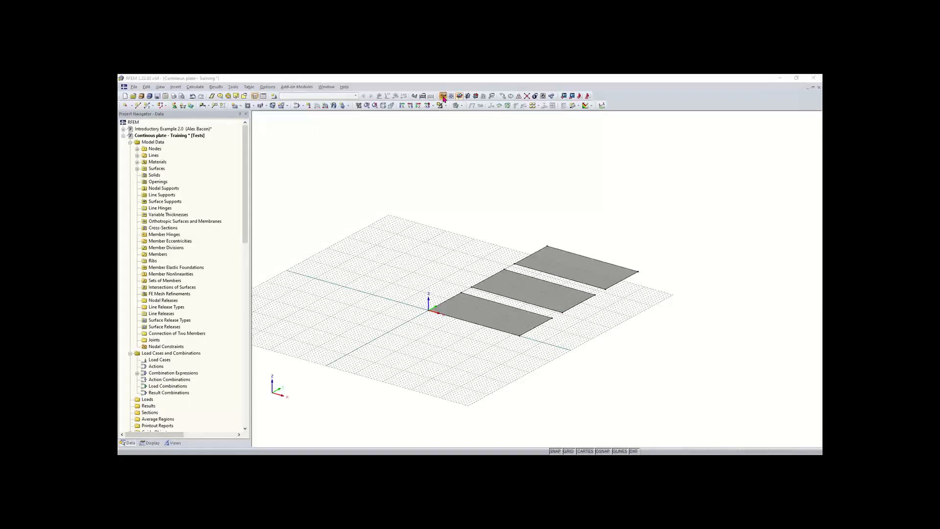
mouse_move(464, 166)
left_mouse_down()
mouse_move(446, 147)
mouse_move(469, 160)
left_mouse_up()
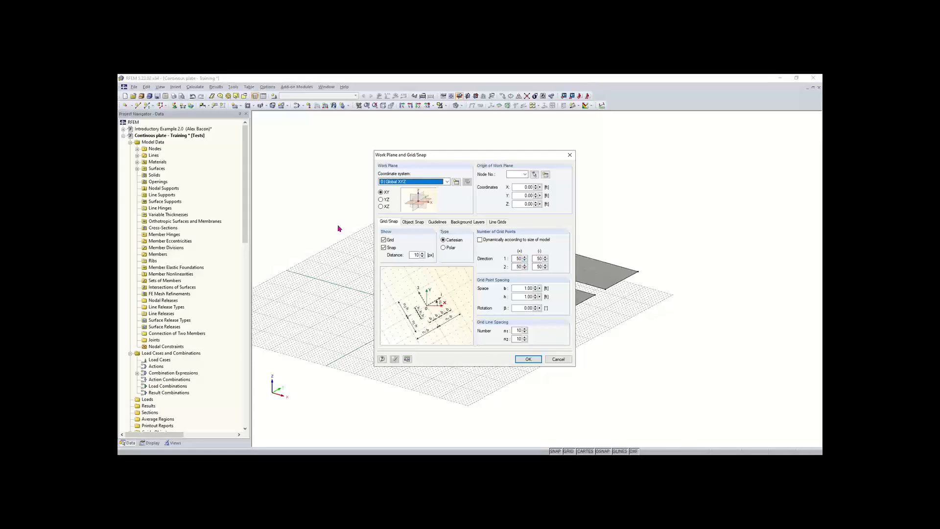
left_click(480, 240)
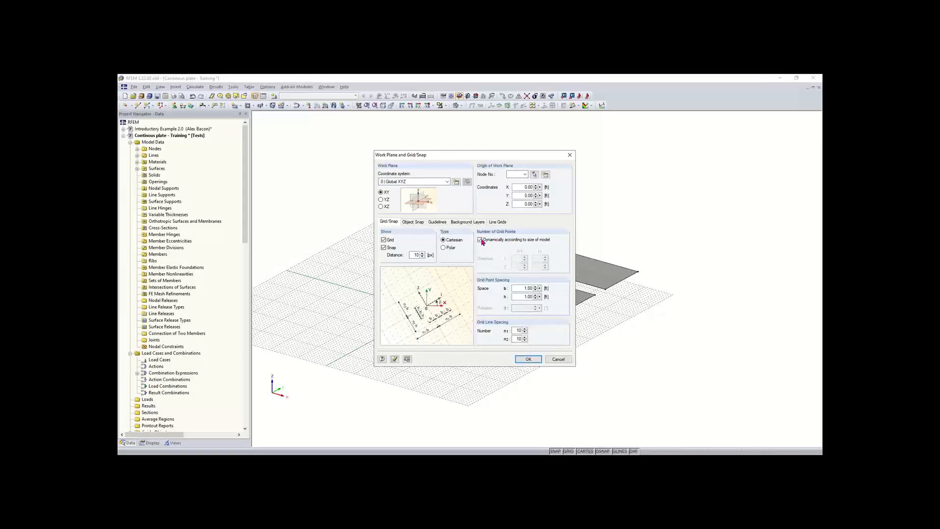
left_click(530, 360)
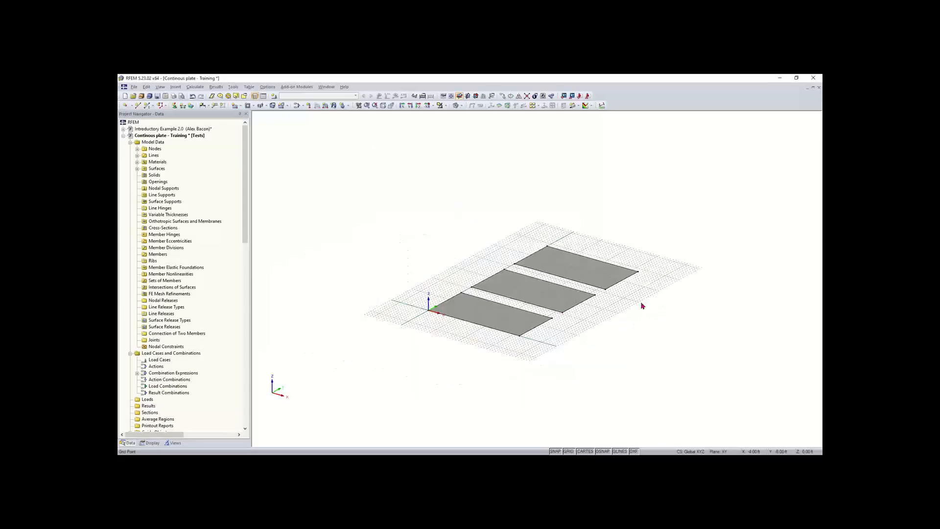
Step: Start a new beam member and define a massive rectangular cross-section for it, 40 in wide and 12 in high
middle_click_drag(642, 253, 621, 261)
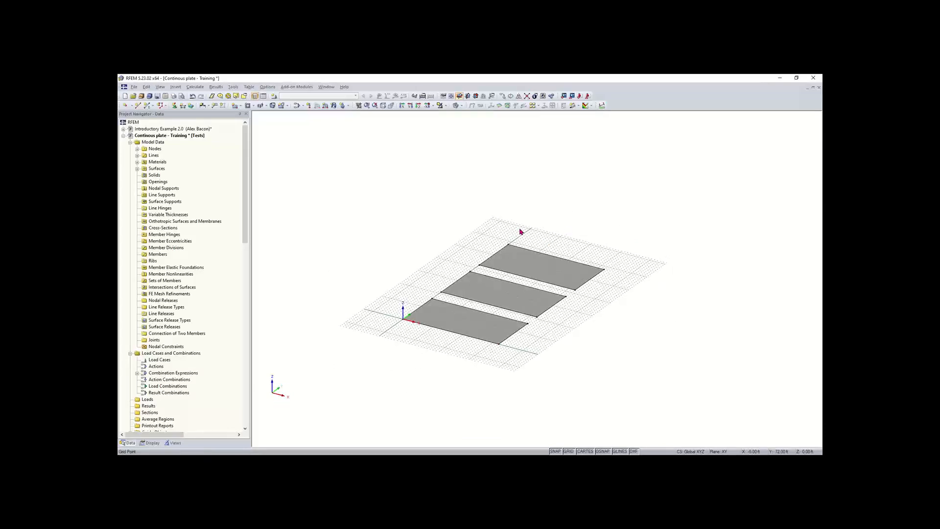
scroll(551, 265, "up", 4)
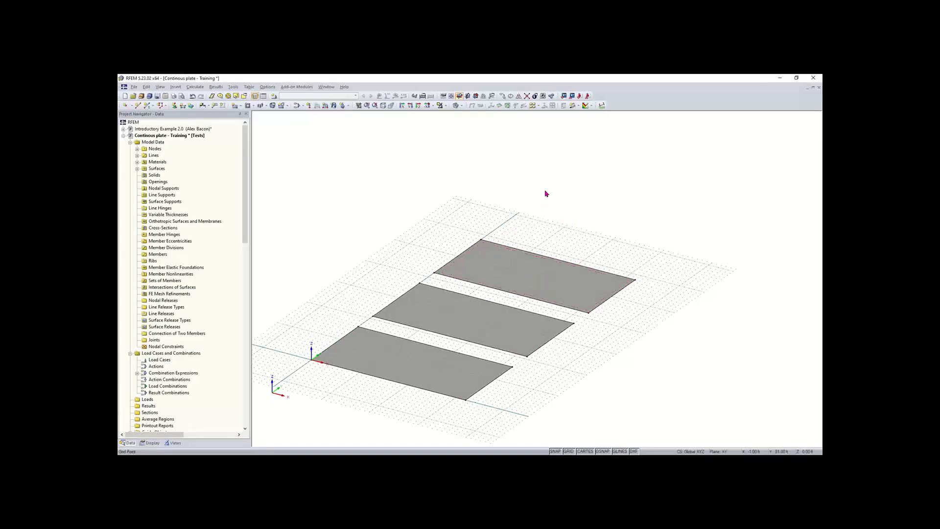
left_click(147, 105)
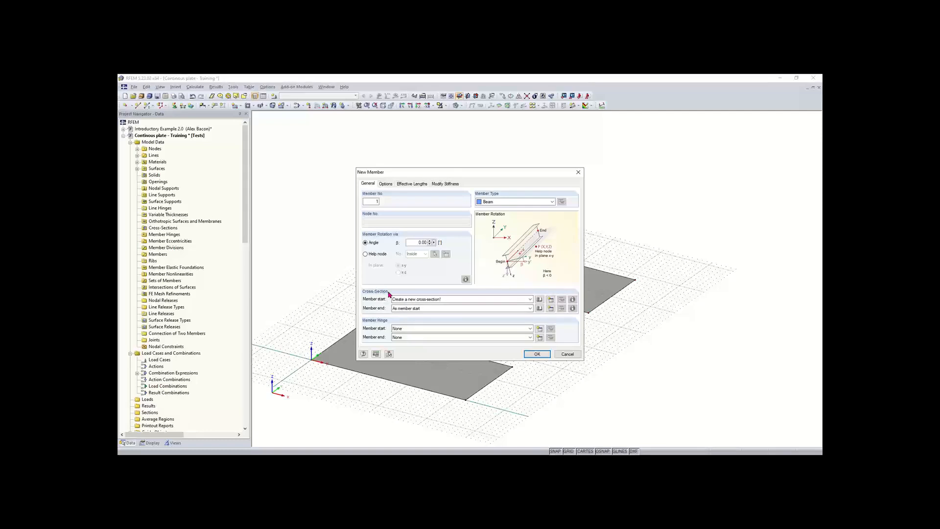
left_click(540, 300)
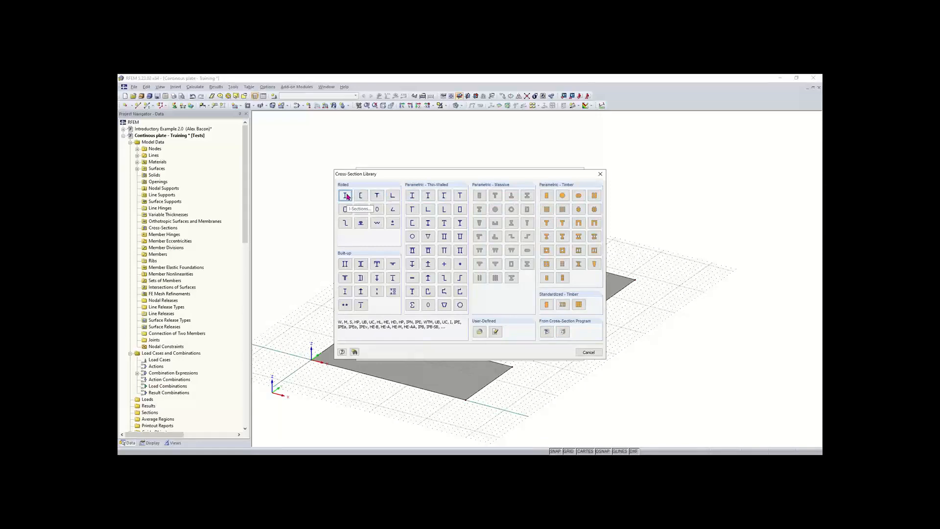
key("Escape")
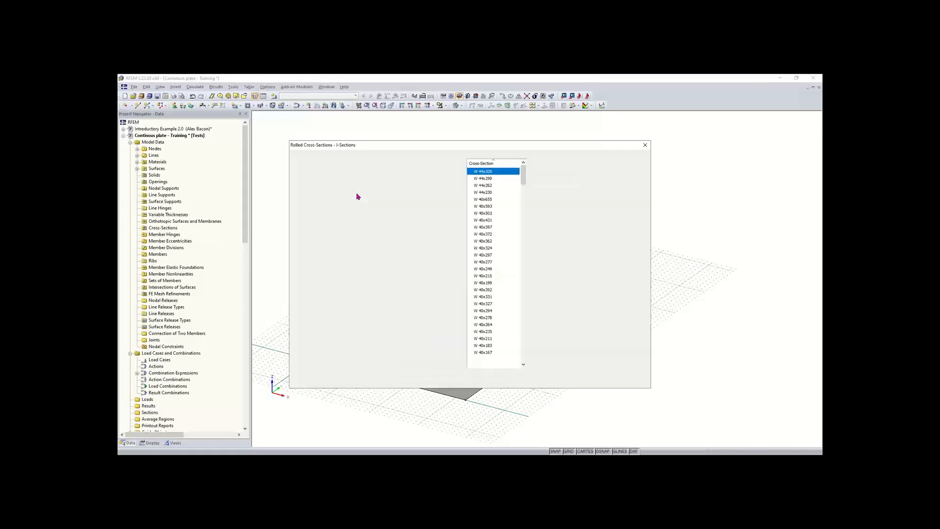
left_click(645, 145)
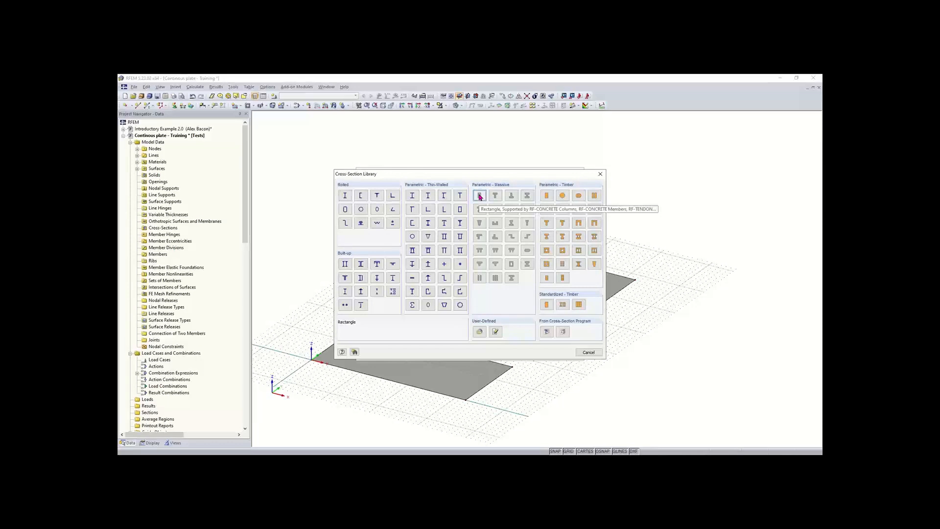
left_click(480, 197)
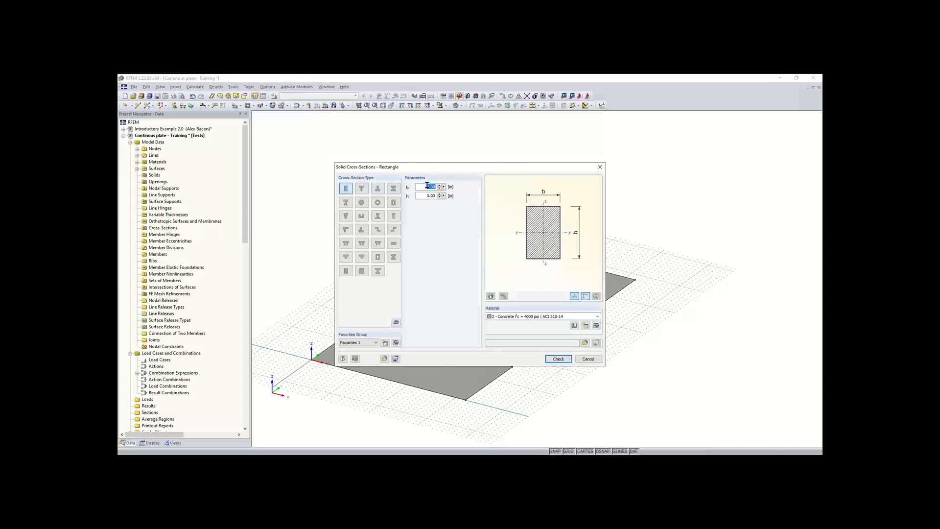
type("40")
key("Tab")
type("1")
Step: Assign Concrete f'c = 4000 psi from the ACI 318-19 standard as the rectangle's material and accept the cross-section
left_click(573, 325)
left_click(382, 198)
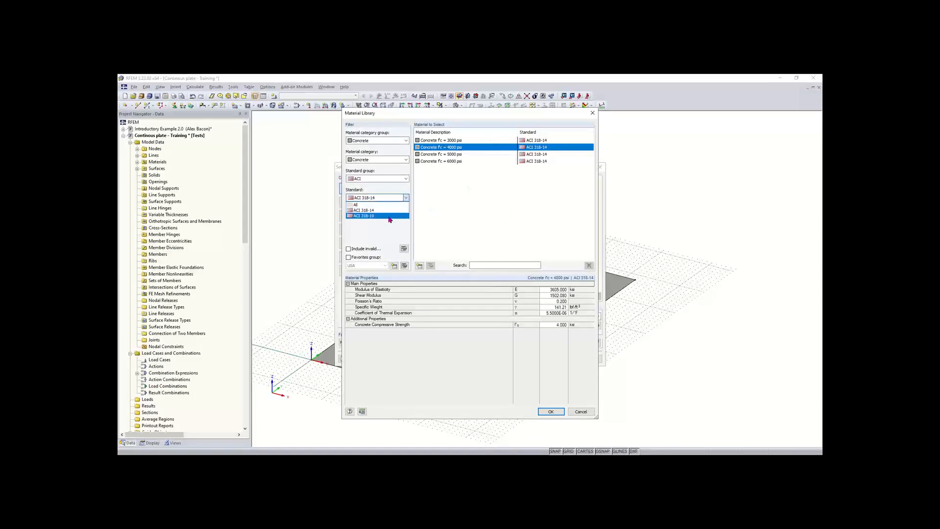
left_click(387, 216)
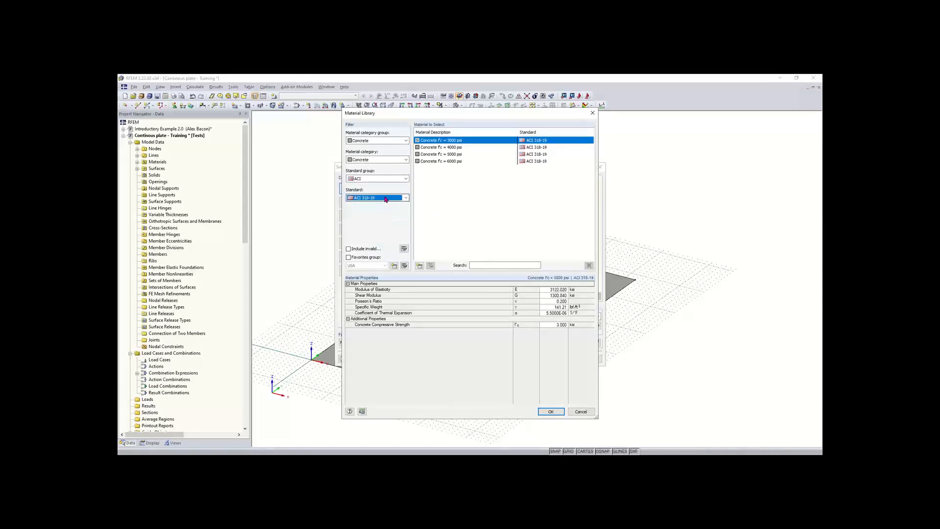
left_click(450, 148)
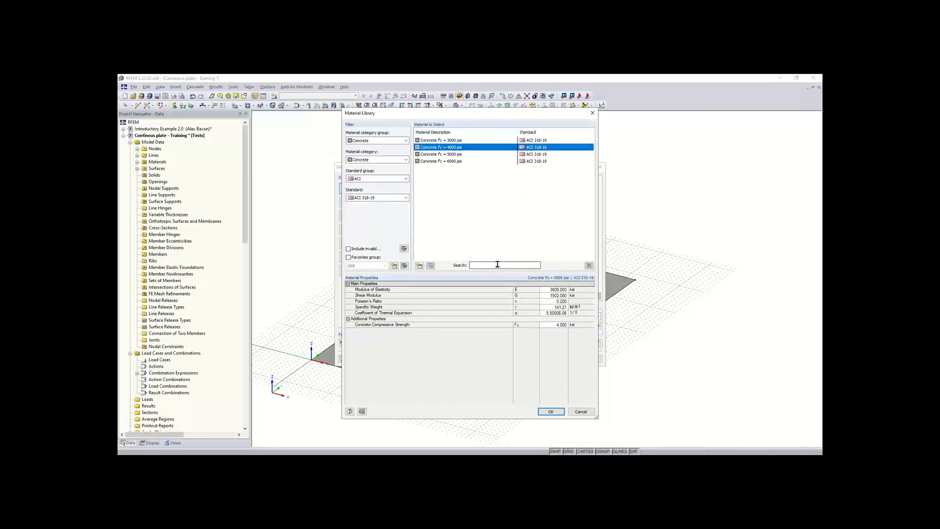
left_click(549, 411)
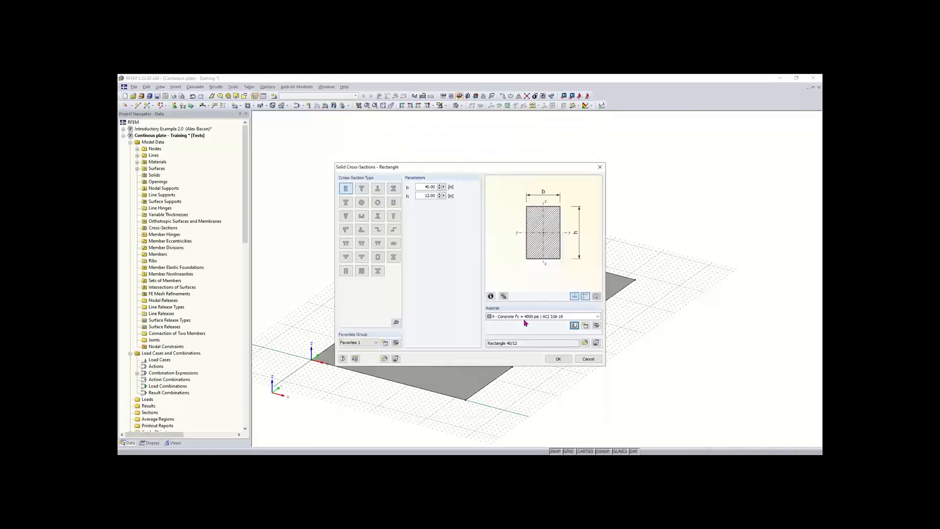
left_click(557, 358)
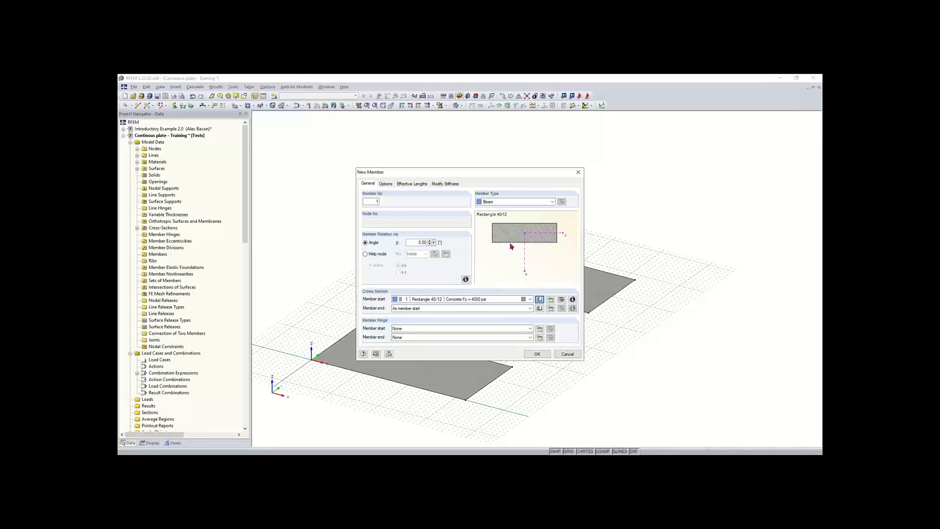
Step: Place the beam at Y 63 ft, starting at X 0 and running parallel to the third slab's outer long edge over its full length
left_click(537, 354)
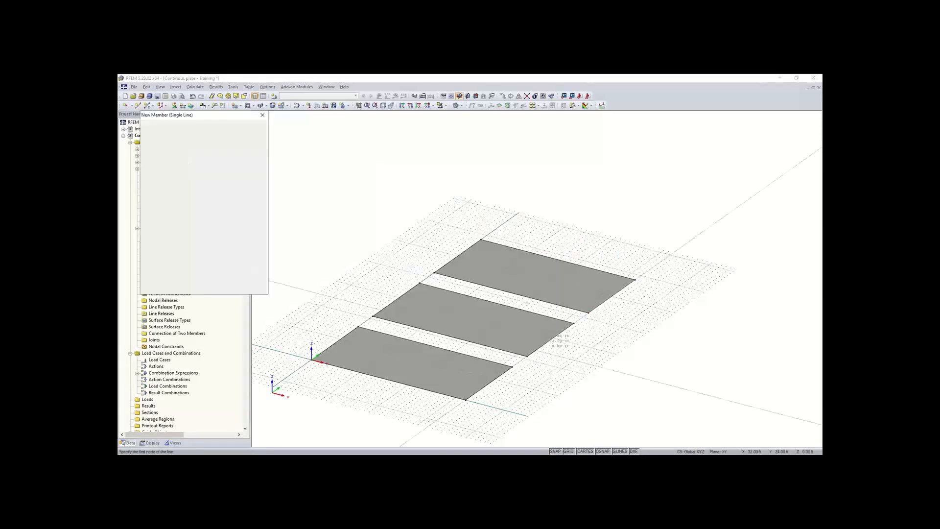
middle_click_drag(606, 263, 548, 295)
left_click(168, 169)
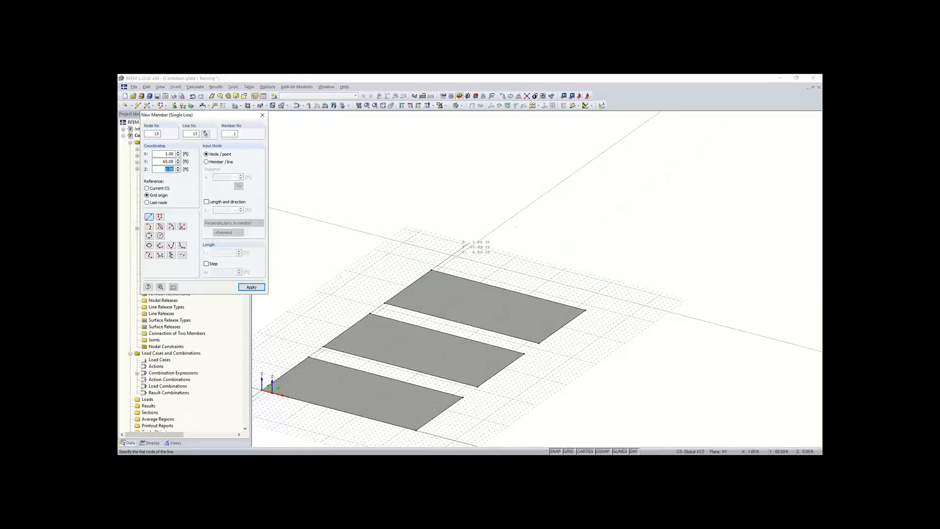
scroll(456, 256, "up", 4)
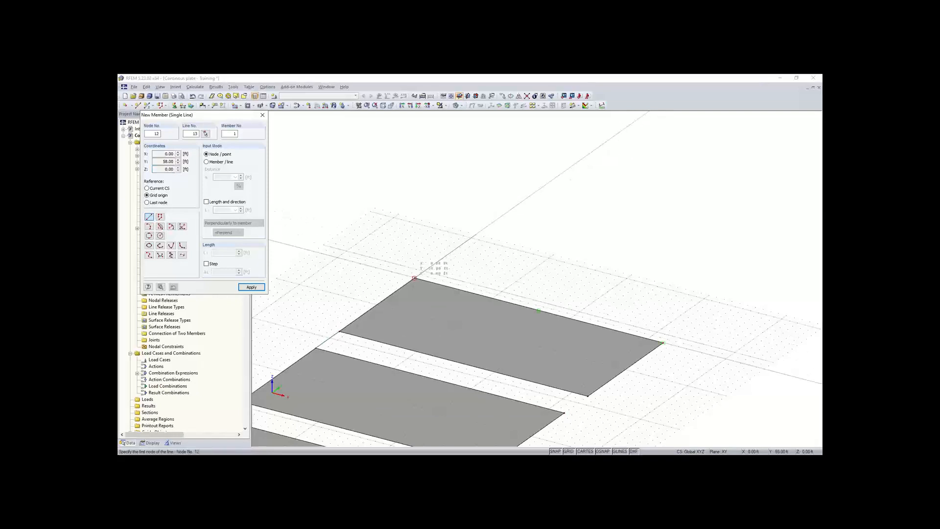
left_click(414, 278)
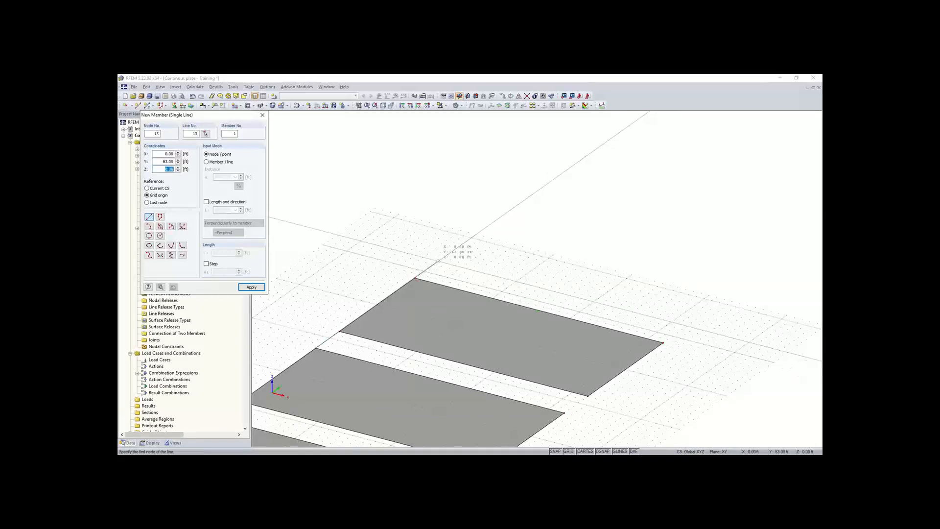
left_click(440, 261)
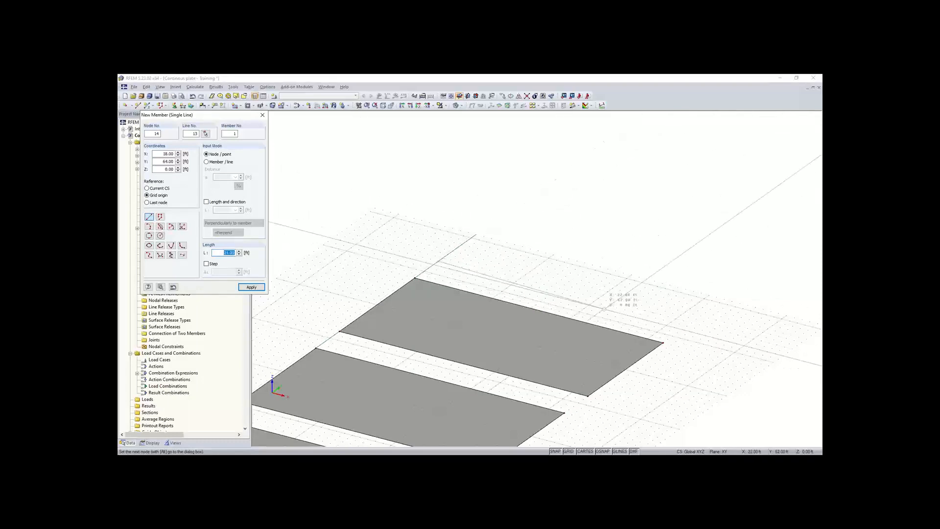
middle_click_drag(666, 318, 604, 335)
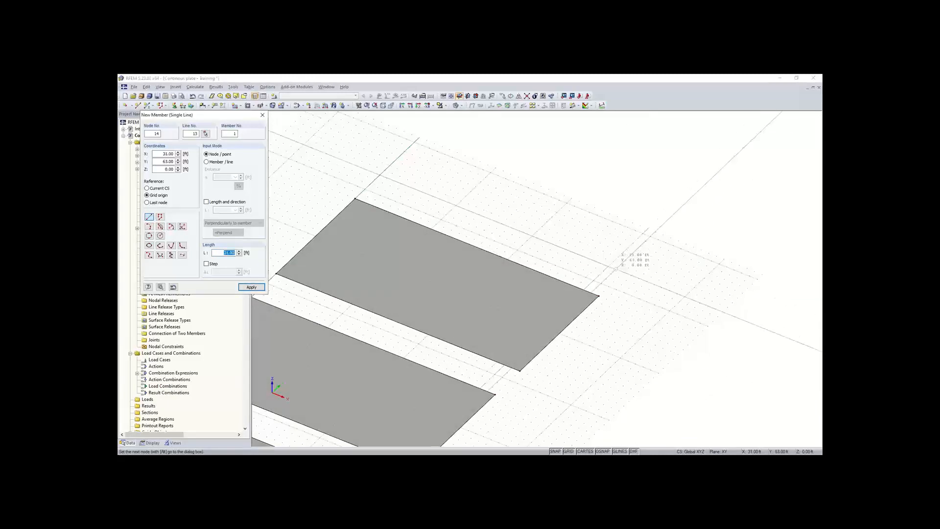
left_click(625, 275)
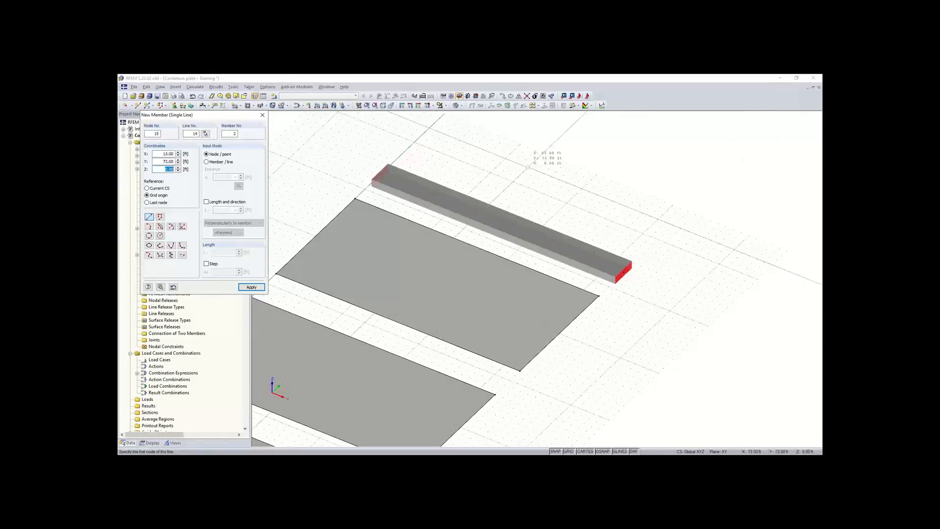
key("Escape")
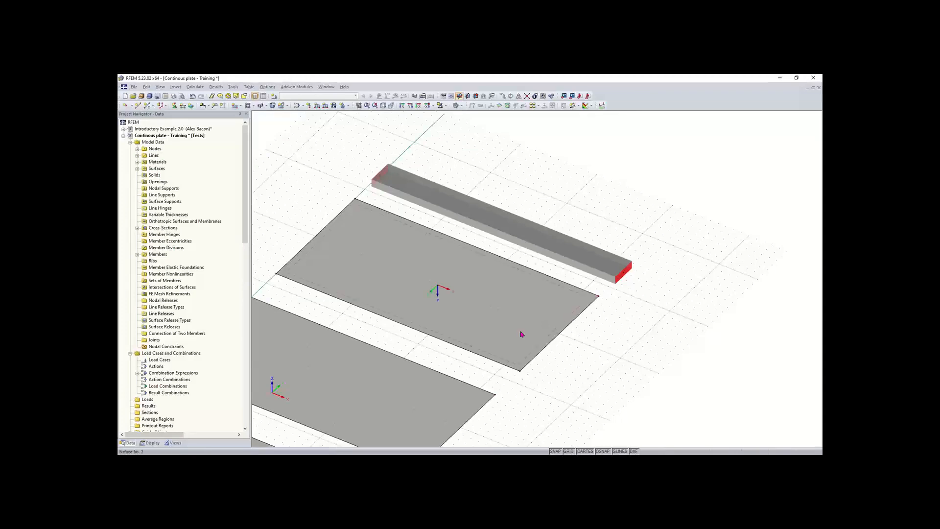
scroll(523, 330, "down", 2)
middle_click_drag(524, 326, 537, 246)
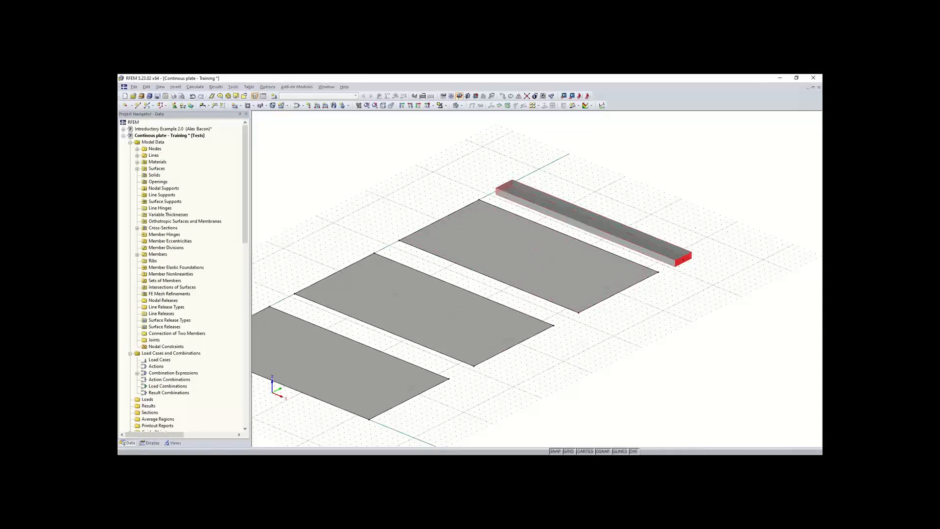
scroll(313, 324, "down", 1)
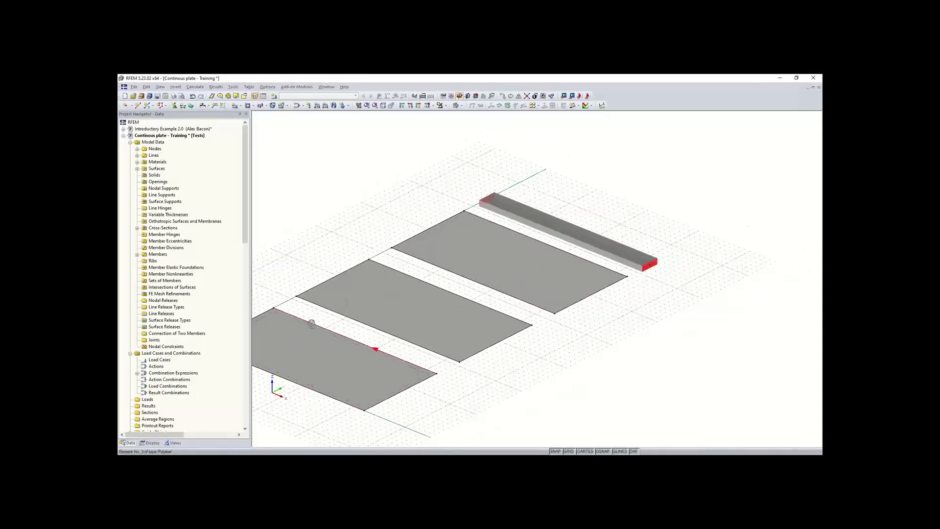
middle_click_drag(310, 323, 363, 292)
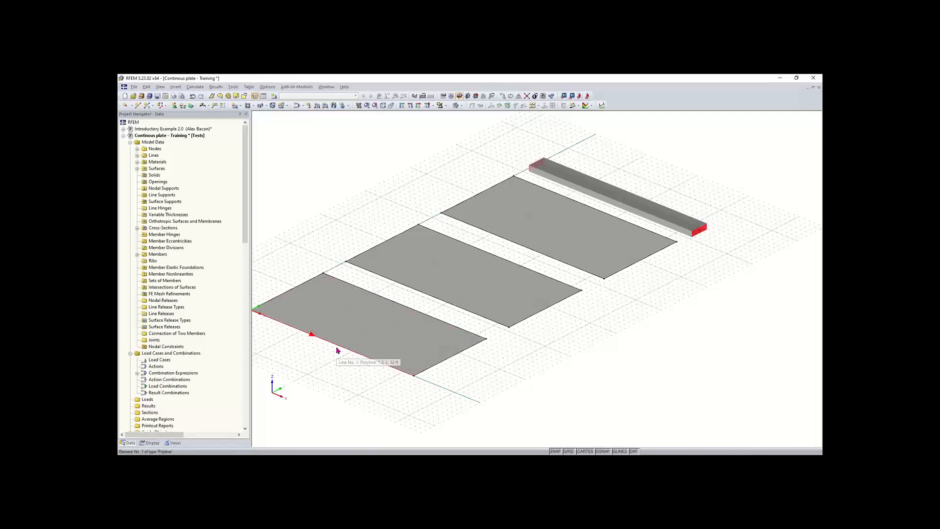
right_click(337, 350)
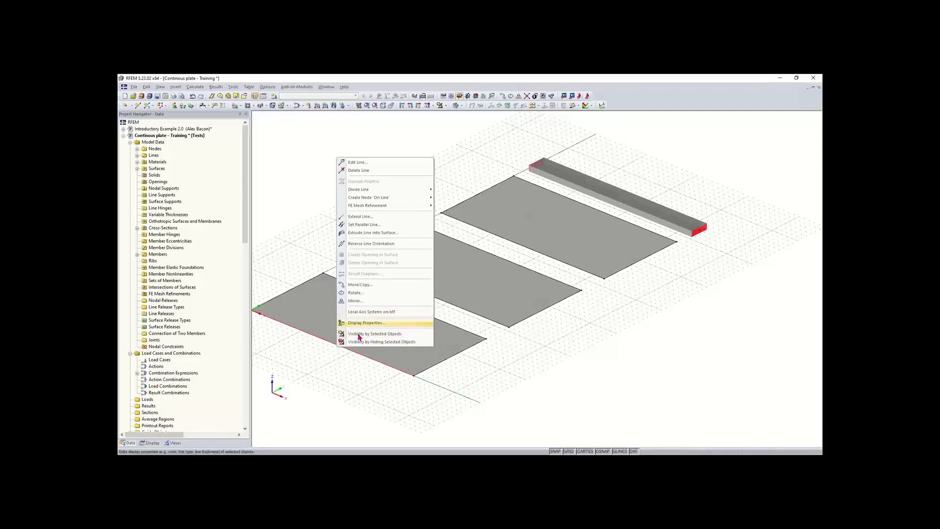
left_click(326, 354)
right_click(325, 354)
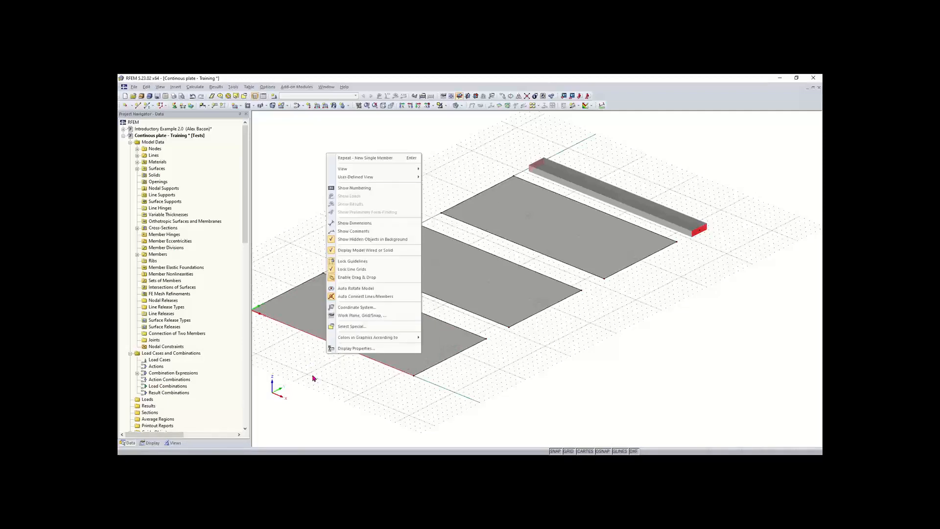
left_click(397, 377)
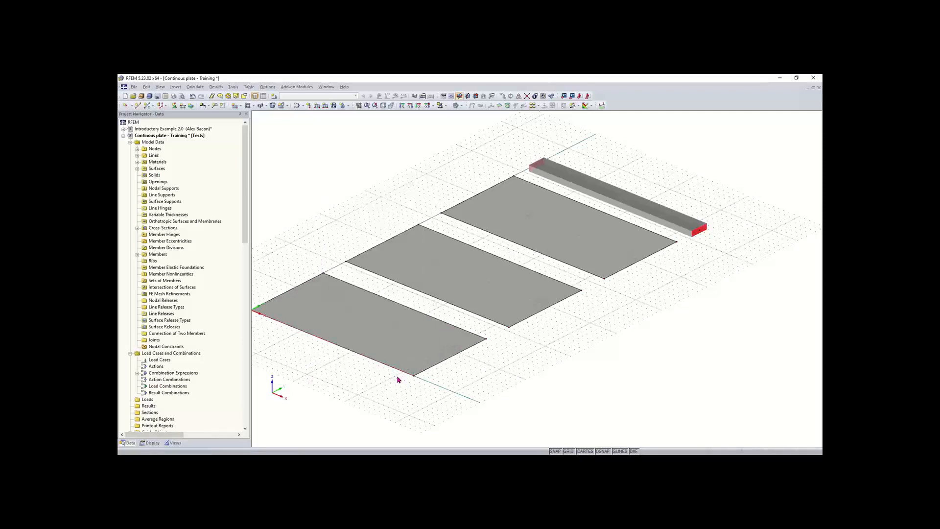
right_click(360, 382)
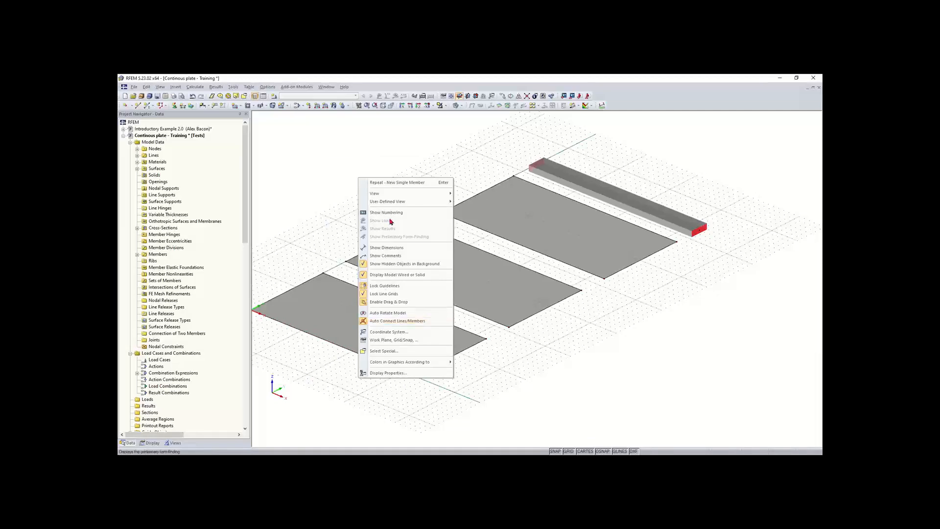
left_click(305, 220)
Step: Divide the first slab's outer long edge by distance with a new intermediate node at its midpoint, 16 ft from each end
right_click(349, 353)
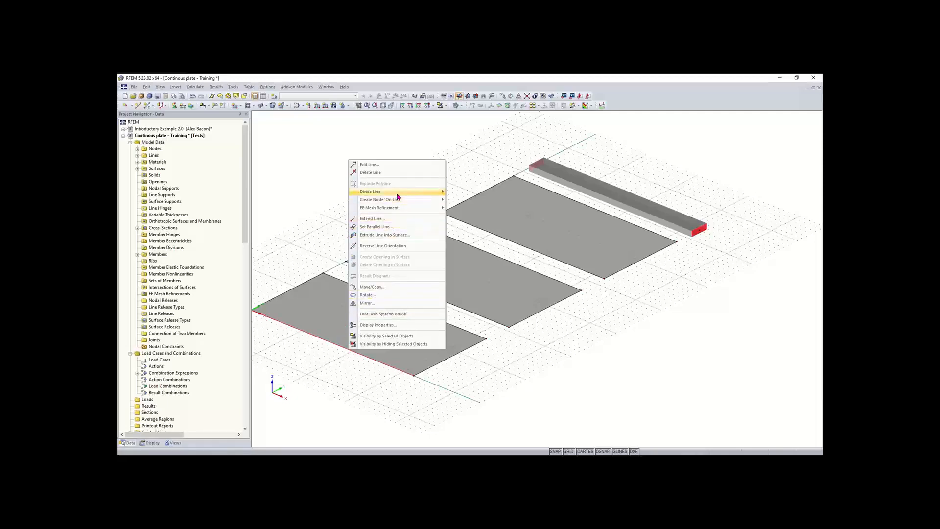
mouse_move(397, 195)
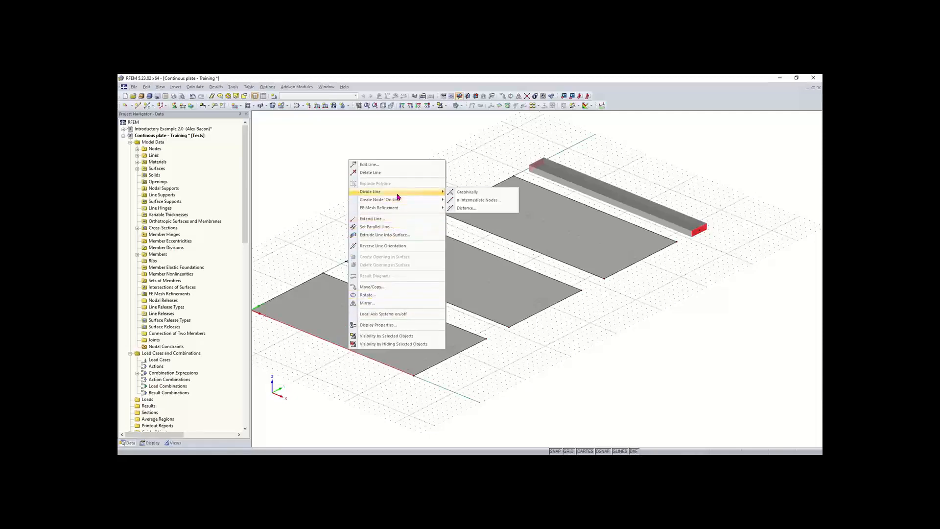
left_click(466, 208)
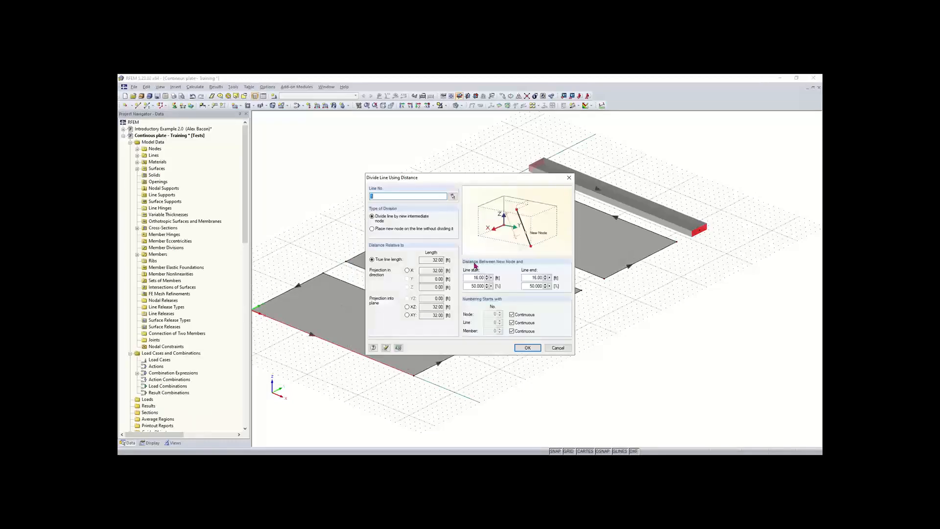
left_click_drag(466, 178, 547, 122)
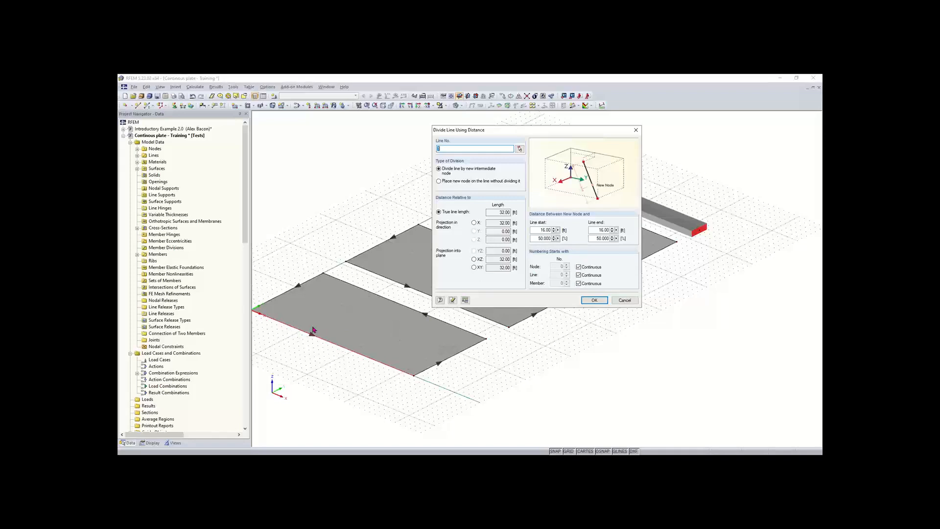
left_click(595, 300)
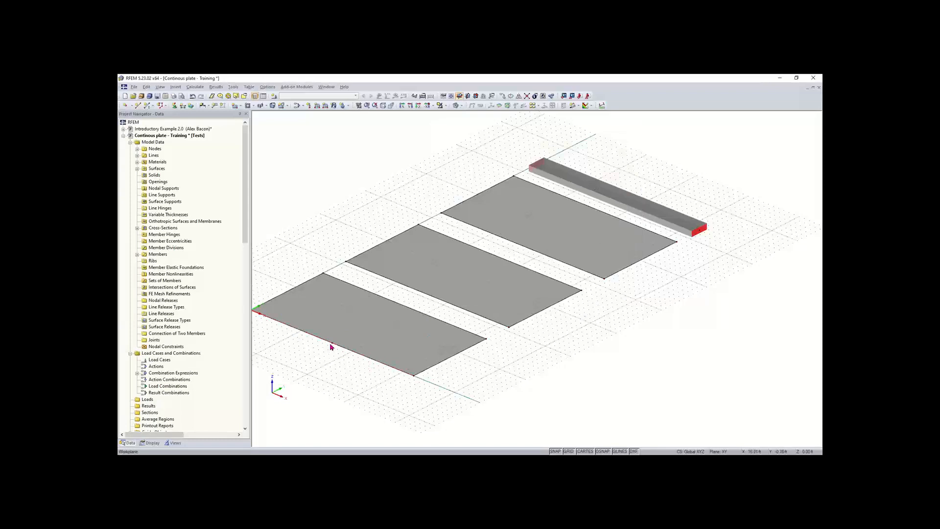
Step: Divide the first slab's inner long edge, facing the second slab, into two equal lines using one intermediate node
scroll(332, 346, "up", 2)
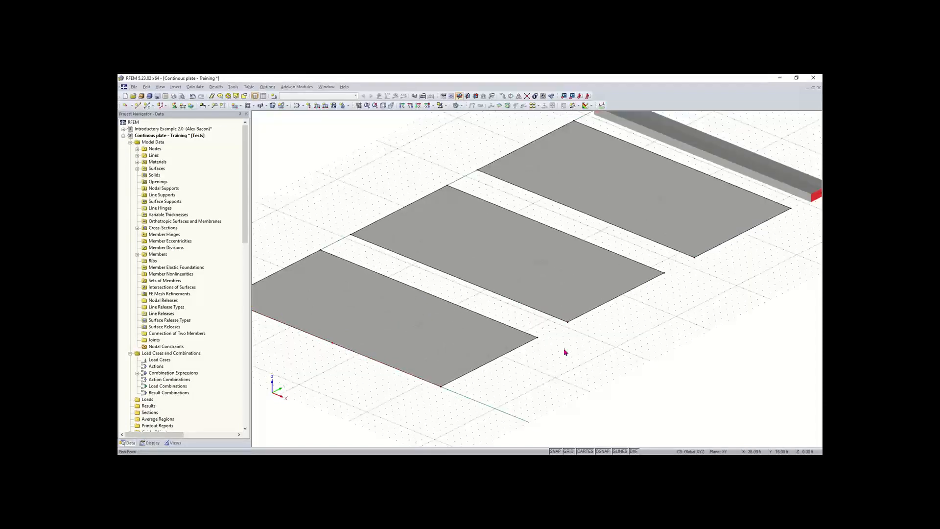
scroll(564, 352, "down", 1)
middle_click_drag(563, 355, 454, 319)
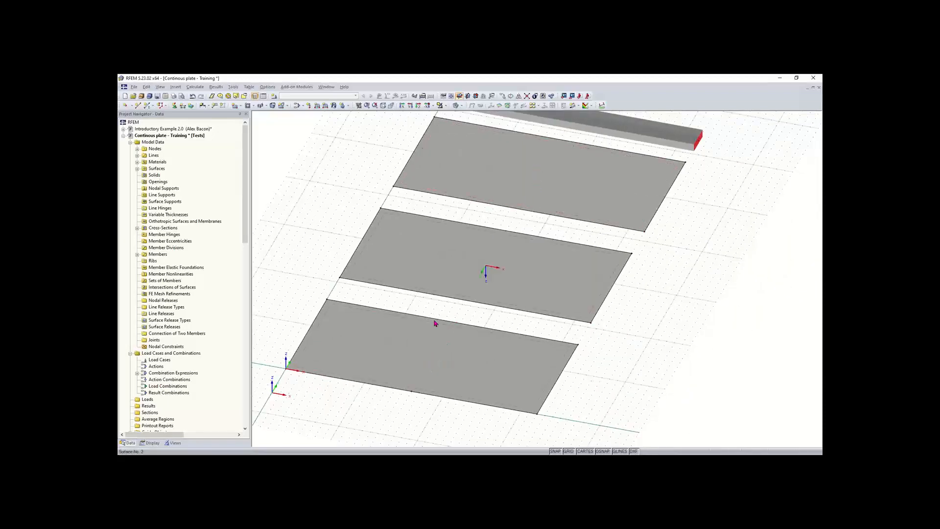
right_click(443, 323)
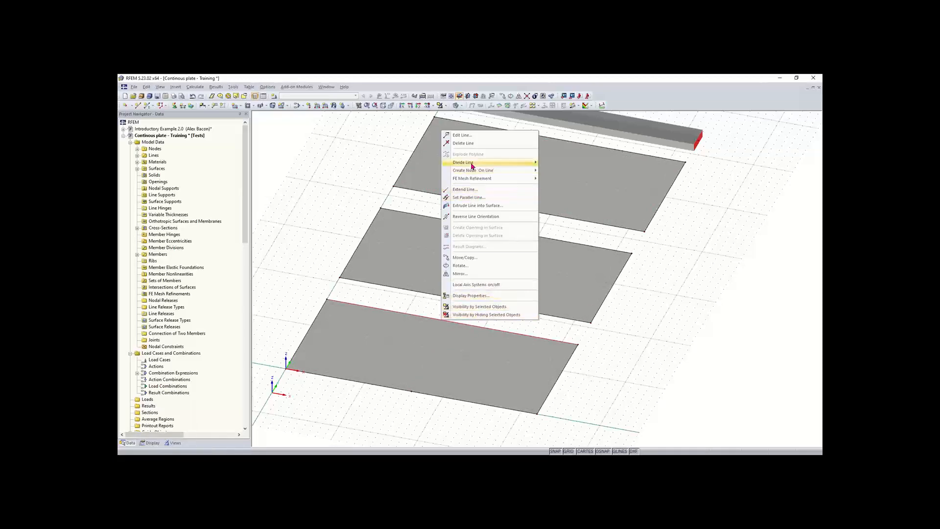
mouse_move(476, 165)
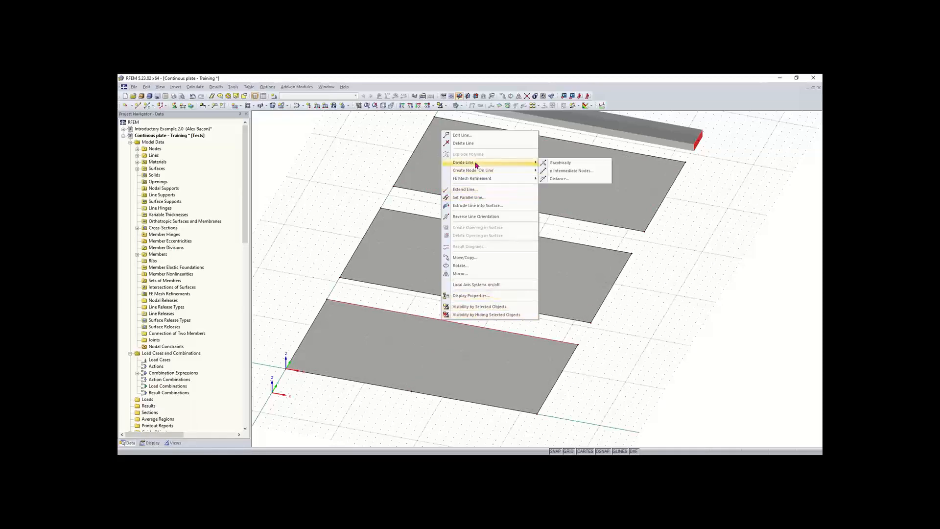
left_click(571, 172)
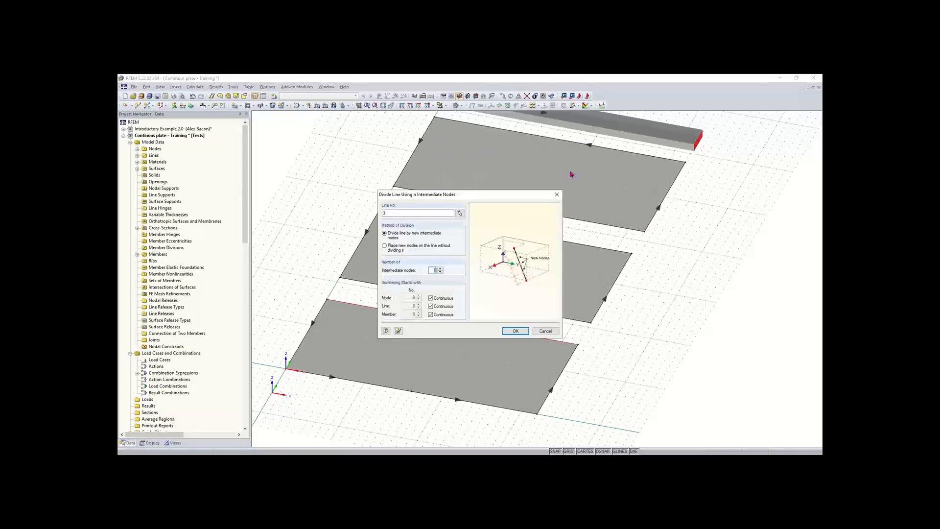
left_click_drag(513, 194, 540, 156)
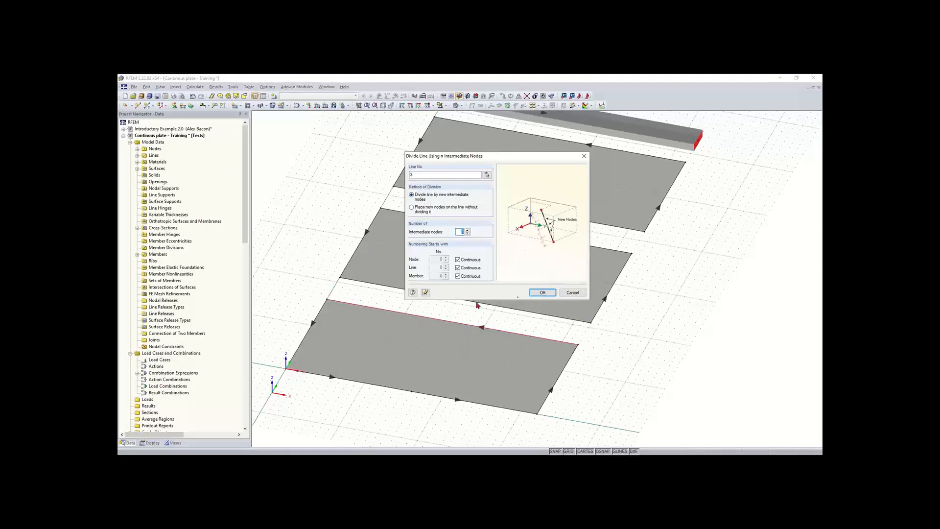
left_click(542, 293)
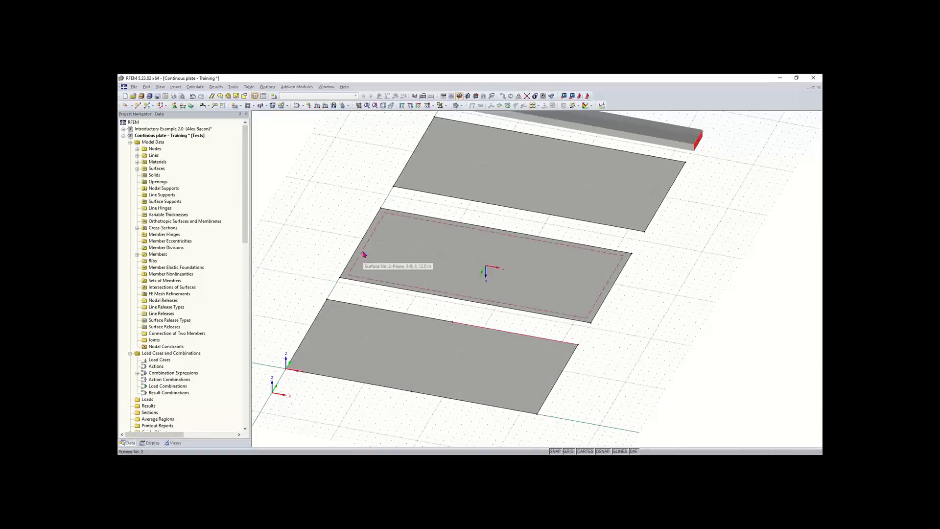
Step: Divide all four long edges of the second and third slabs by distance, with a new intermediate node 16 ft from each end
left_click(464, 304)
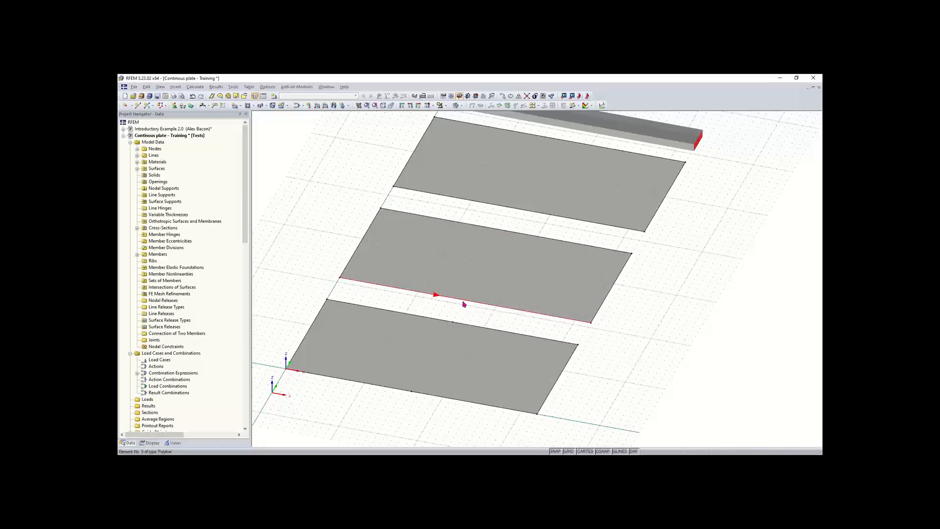
left_click(512, 220)
left_click(523, 210)
right_click(556, 140)
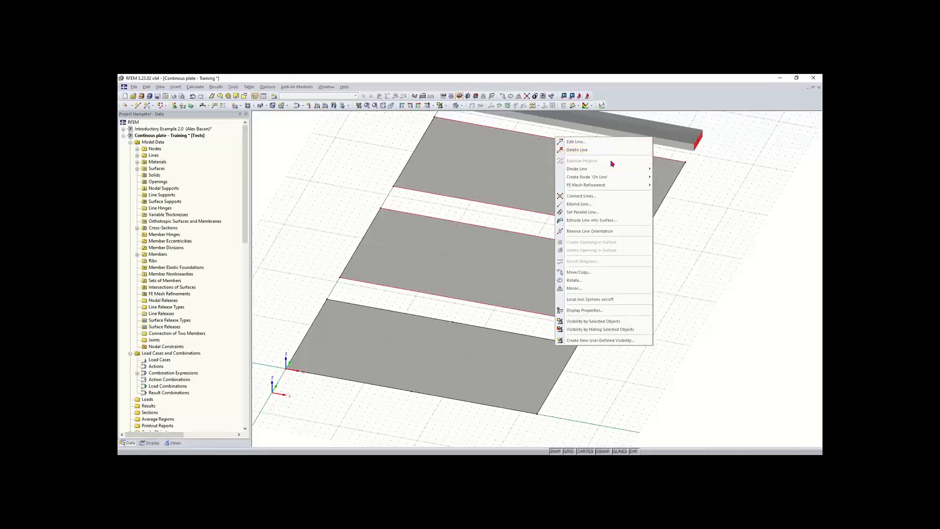
mouse_move(618, 169)
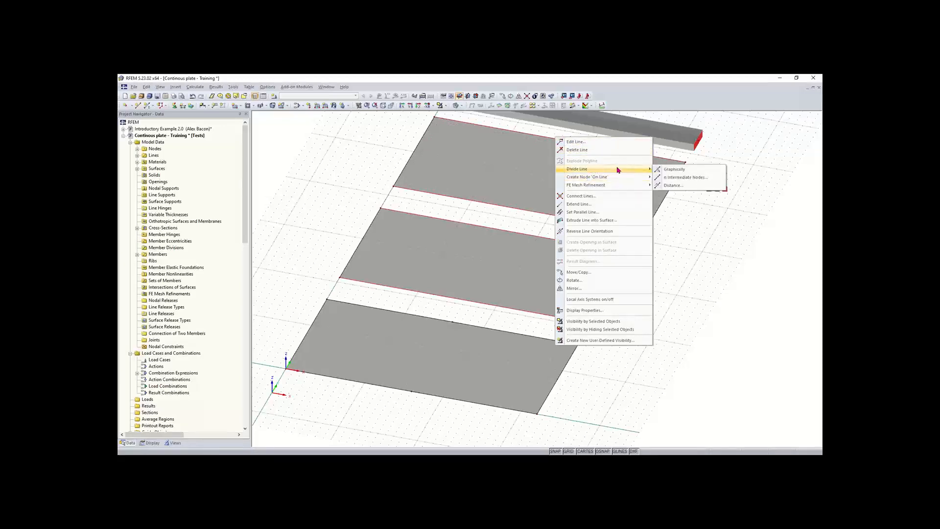
left_click(674, 185)
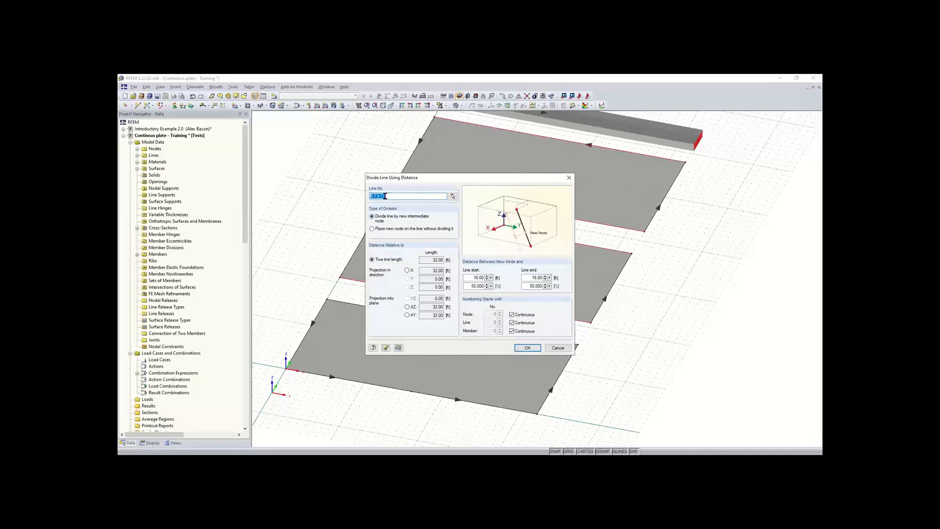
left_click(528, 348)
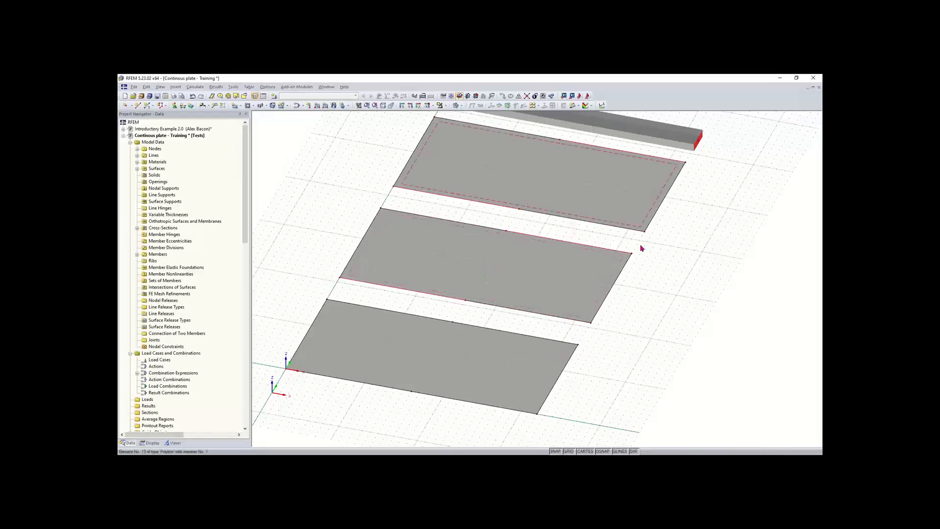
Step: Divide the beam member graphically at its midpoint, 16 ft from its start
middle_click_drag(667, 281, 576, 332)
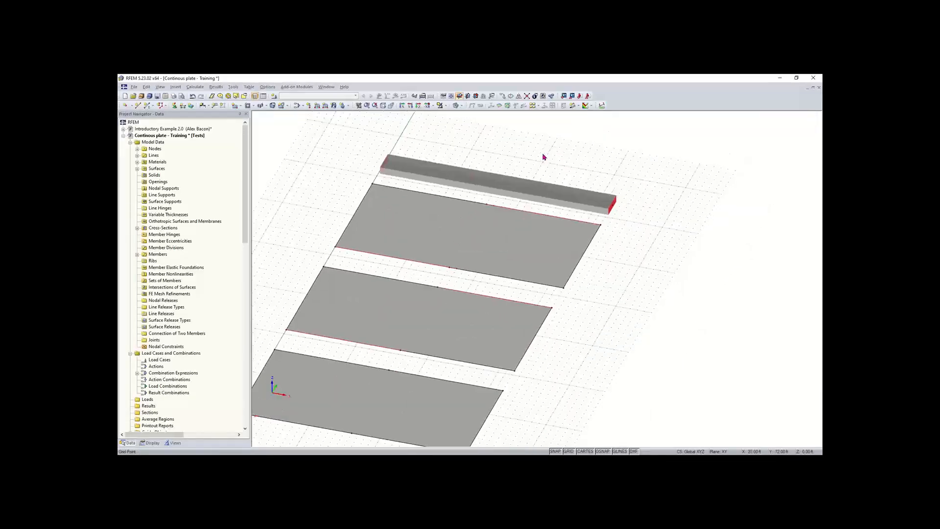
right_click(496, 186)
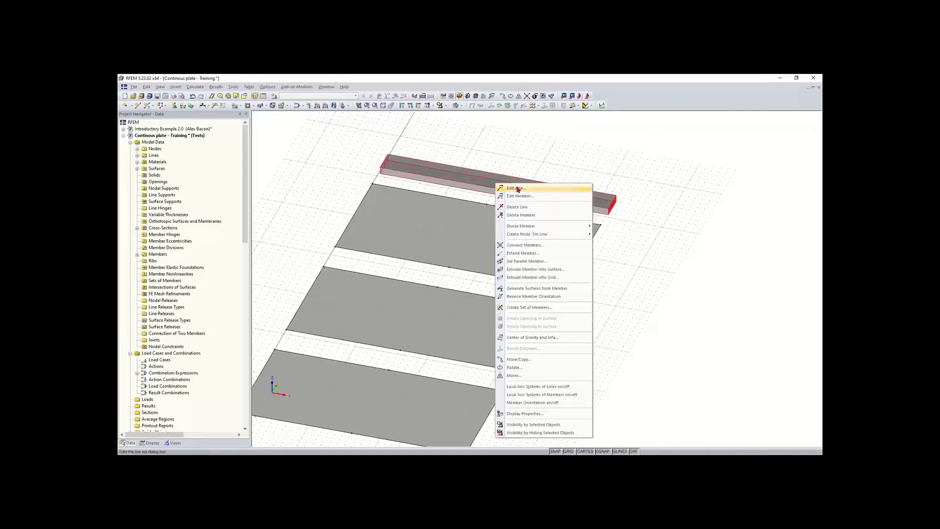
mouse_move(530, 228)
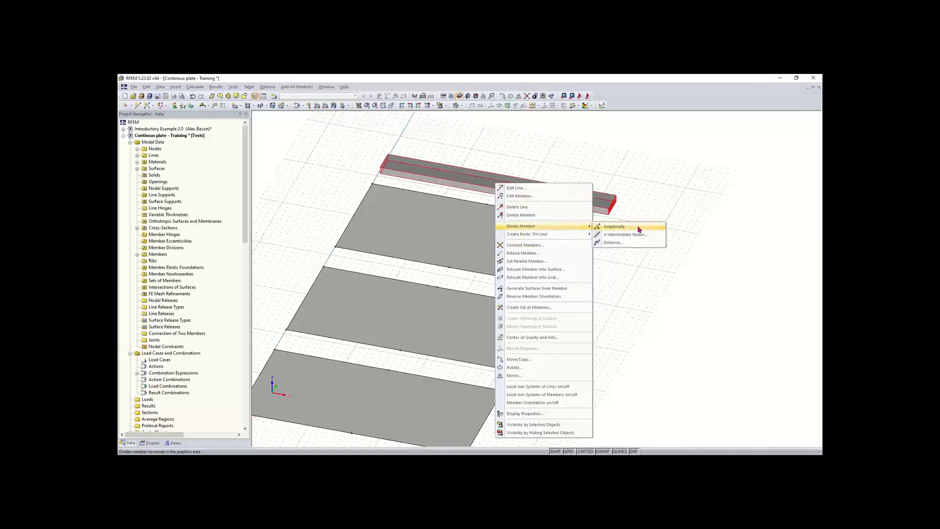
left_click(639, 226)
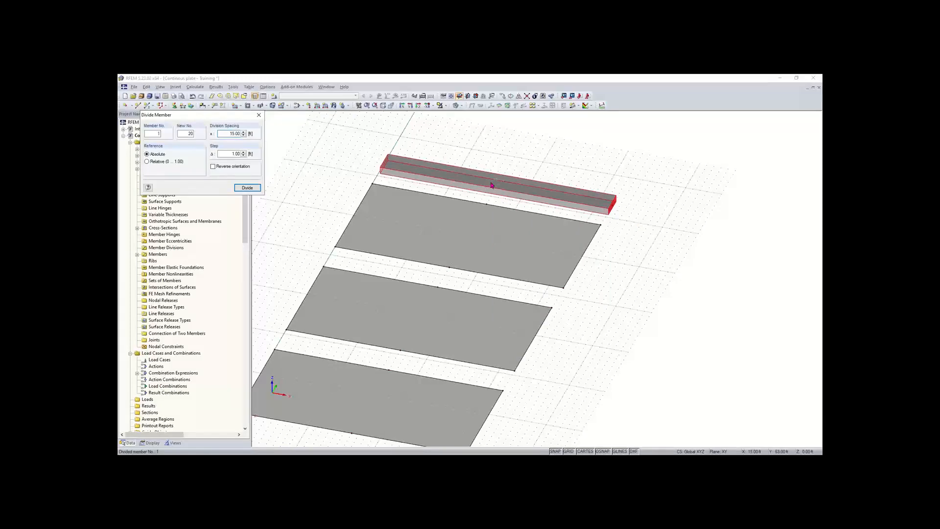
scroll(490, 188, "up", 3)
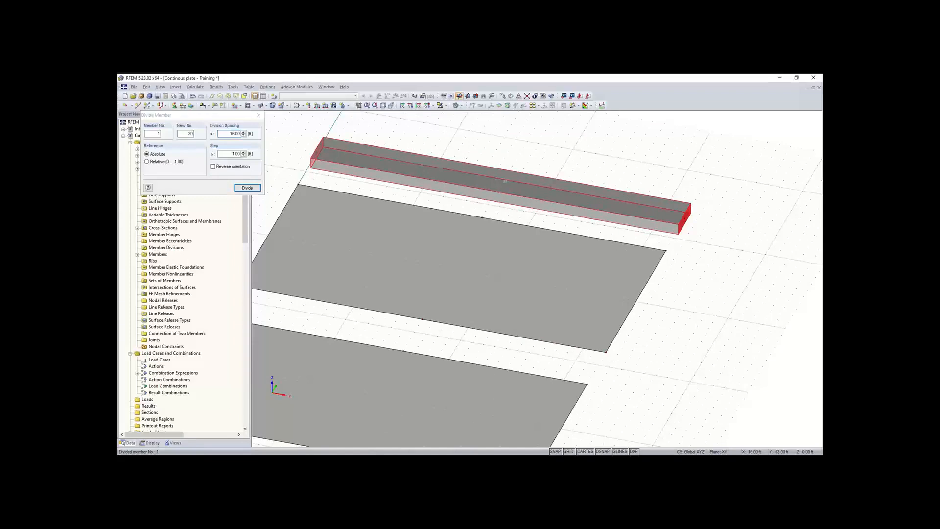
middle_click_drag(499, 190, 615, 220, "ctrl")
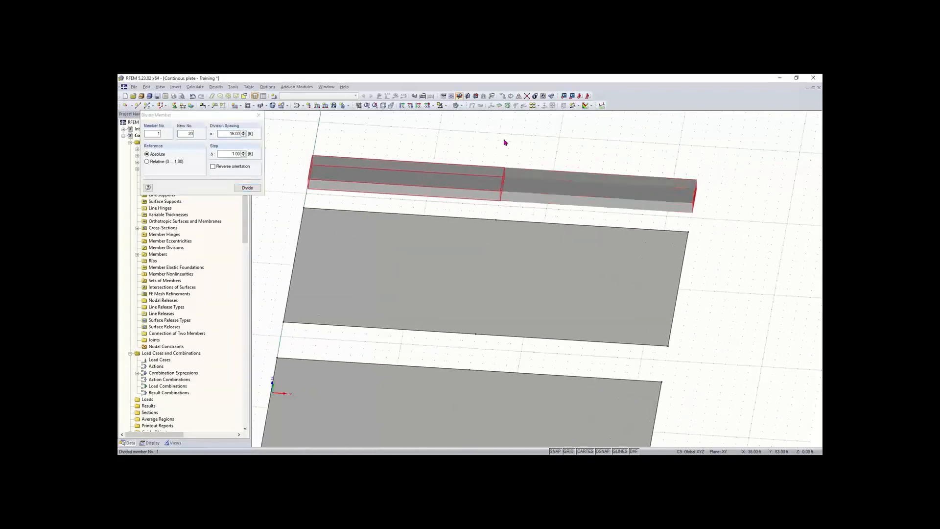
key("Return")
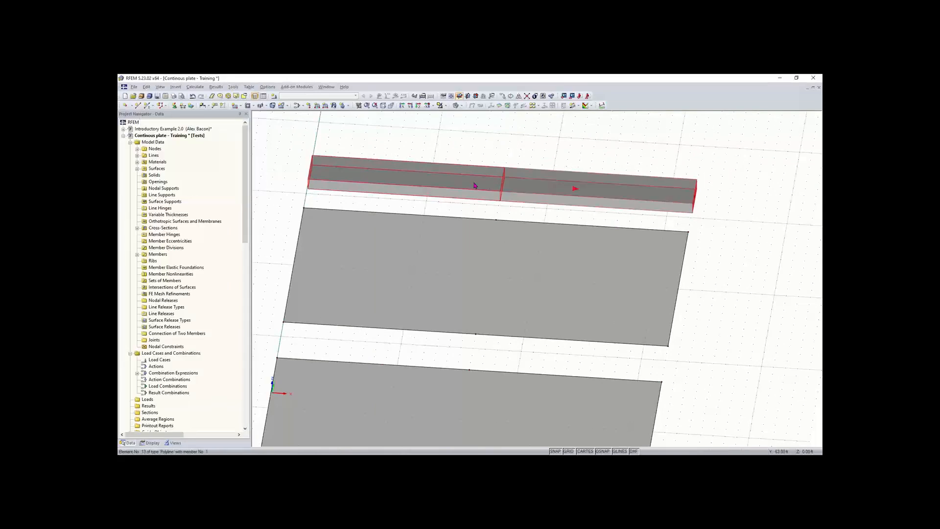
middle_click_drag(495, 316, 392, 264, "ctrl")
scroll(463, 296, "down", 2)
middle_click_drag(477, 303, 503, 298)
scroll(466, 304, "down", 1)
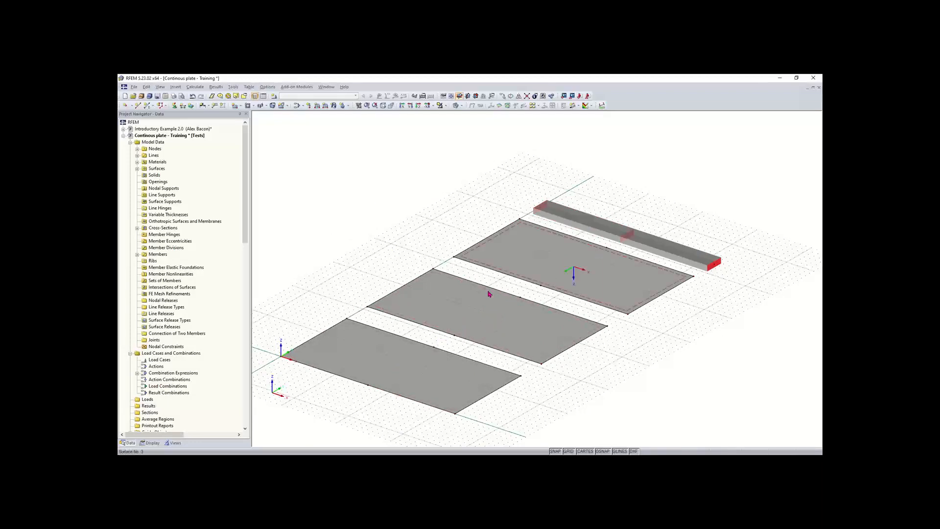
left_click(137, 107)
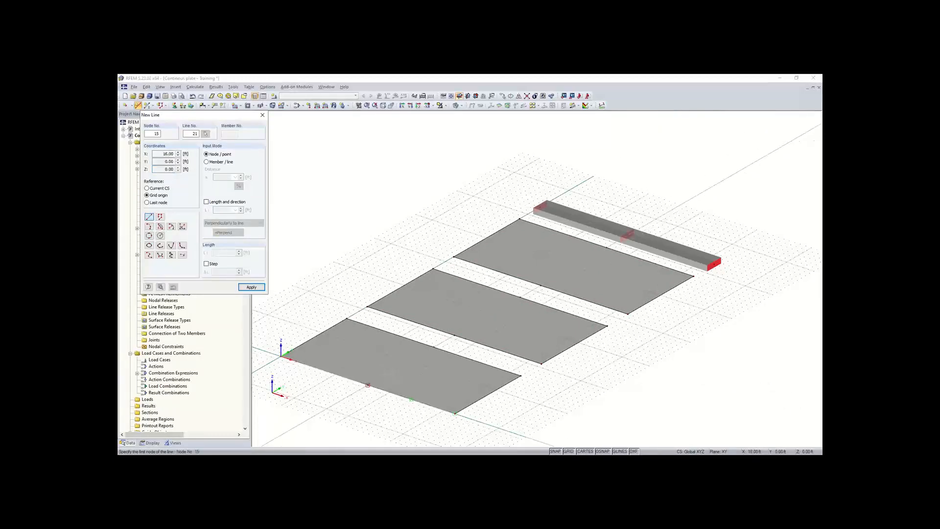
left_click(367, 385)
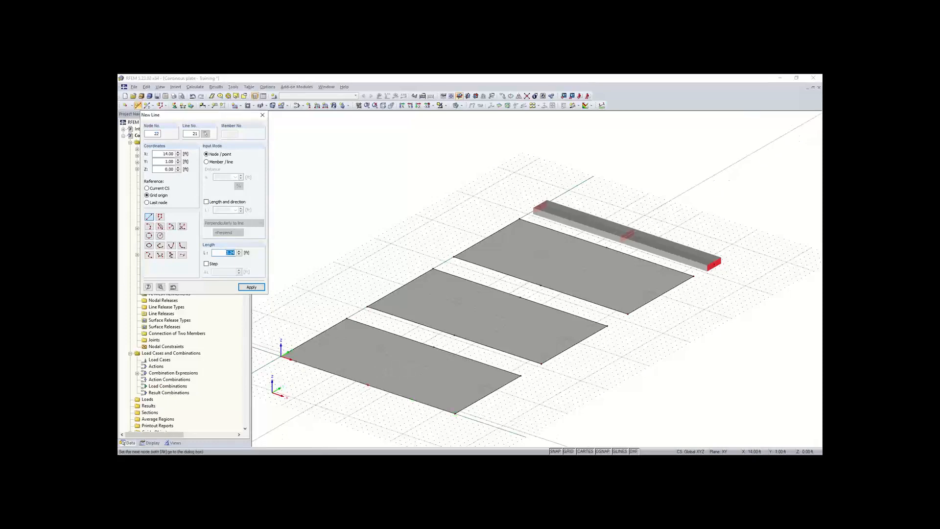
left_click(262, 115)
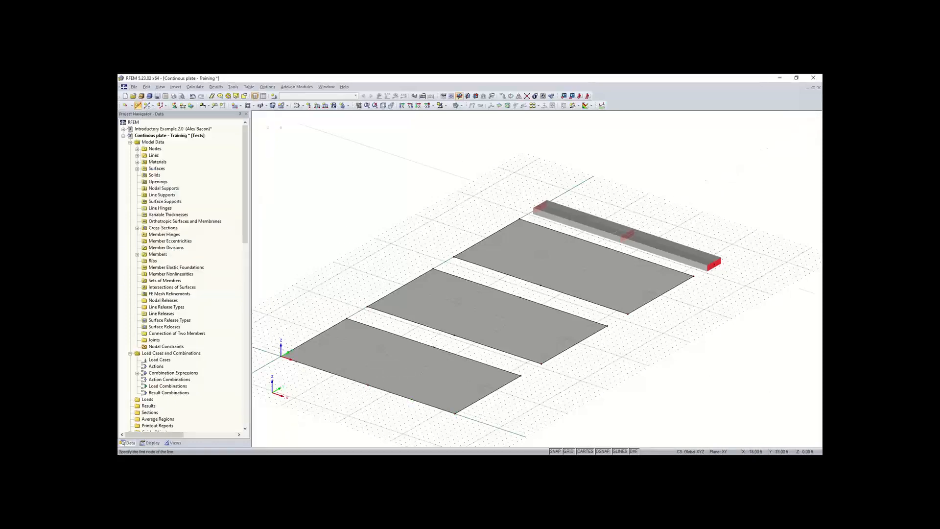
Step: Draw a line across the first slab between its long-edge midpoint nodes, from X 16, Y 0 to X 16, Y 16 ft
left_click(138, 106)
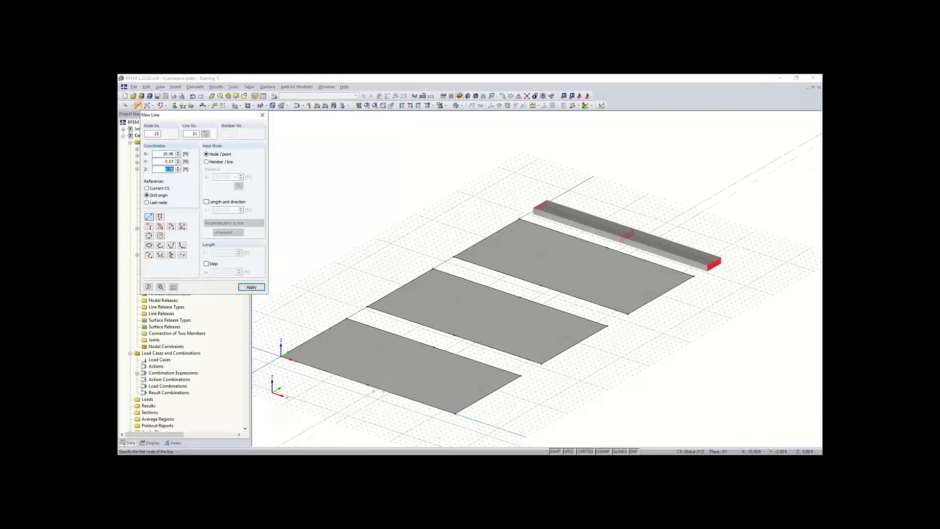
left_click(368, 385)
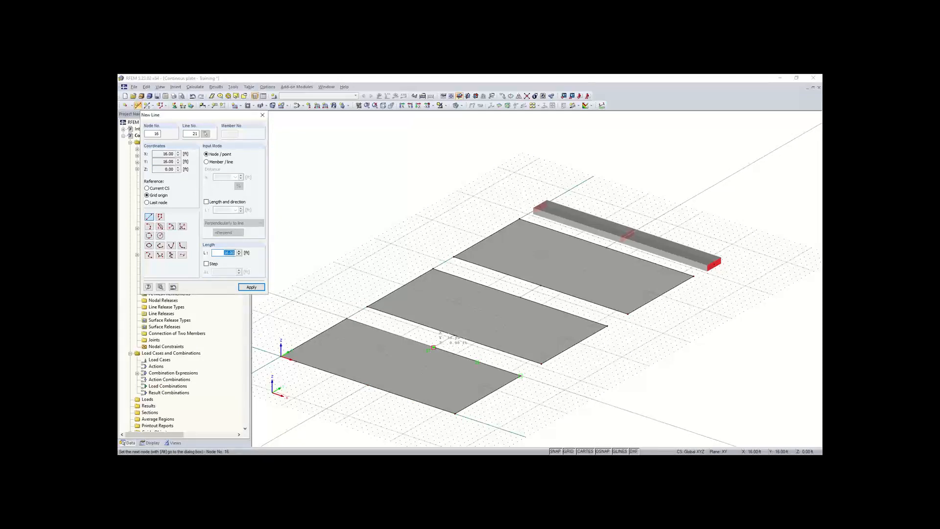
left_click(434, 347)
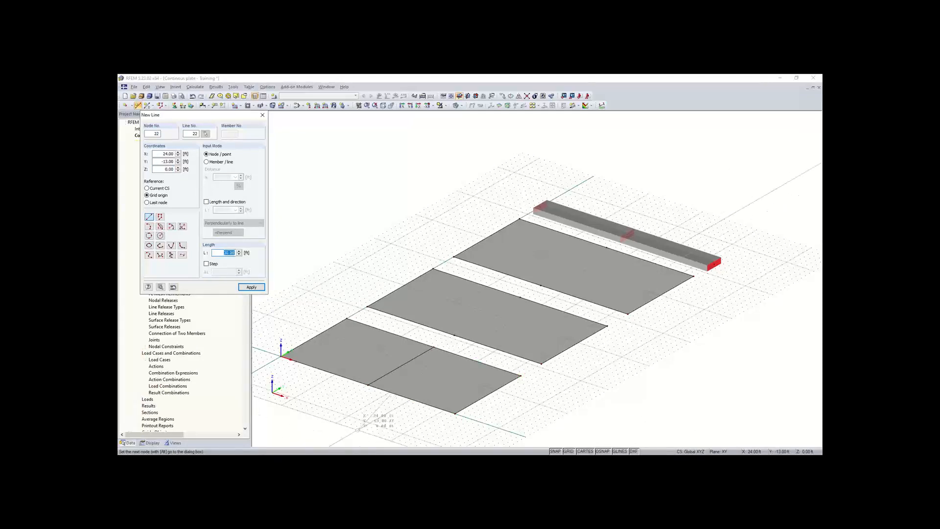
right_click(358, 431)
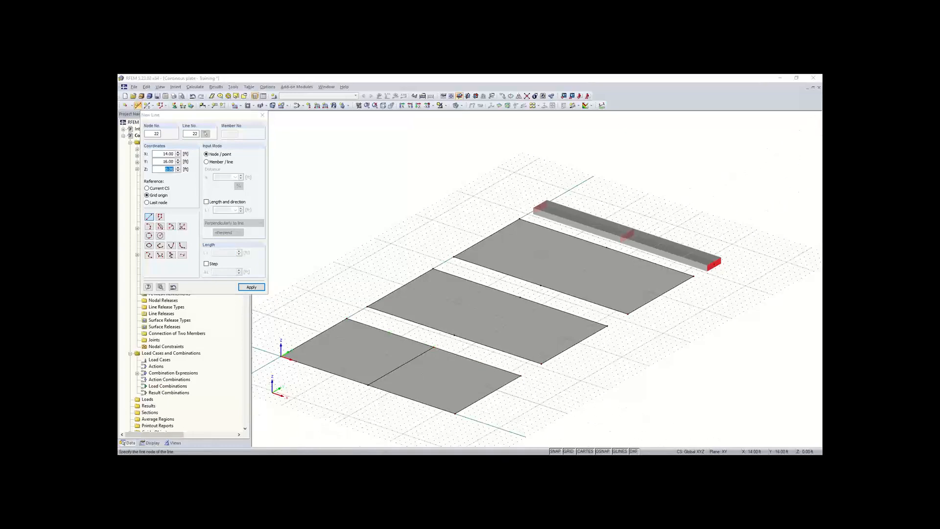
key("Escape")
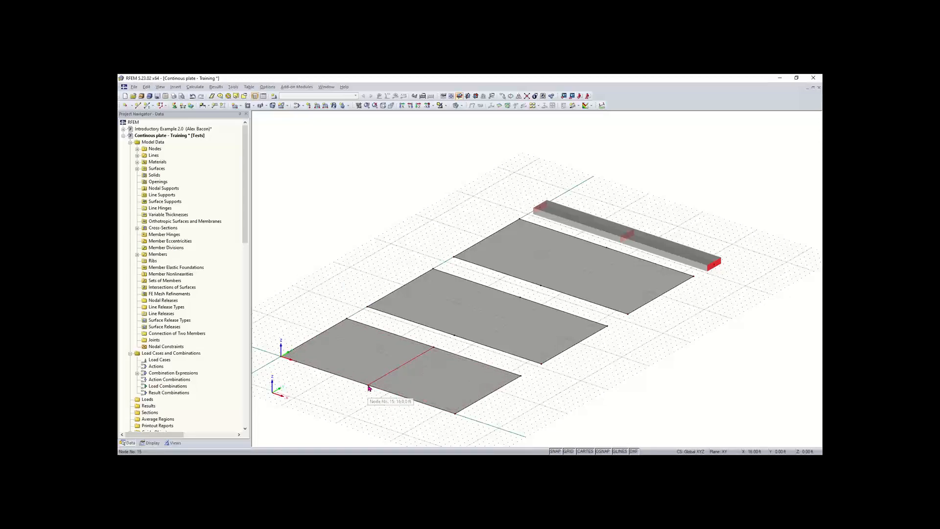
Step: Copy the first slab's transverse midline between the long-edge midpoints of the second and third slabs, undoing the move that distorts the second slab
left_click(454, 337)
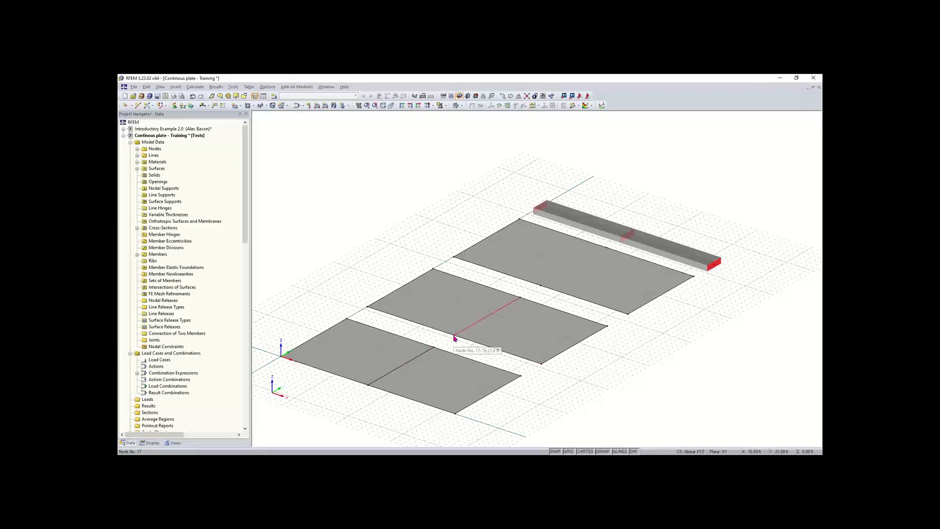
left_click(541, 287)
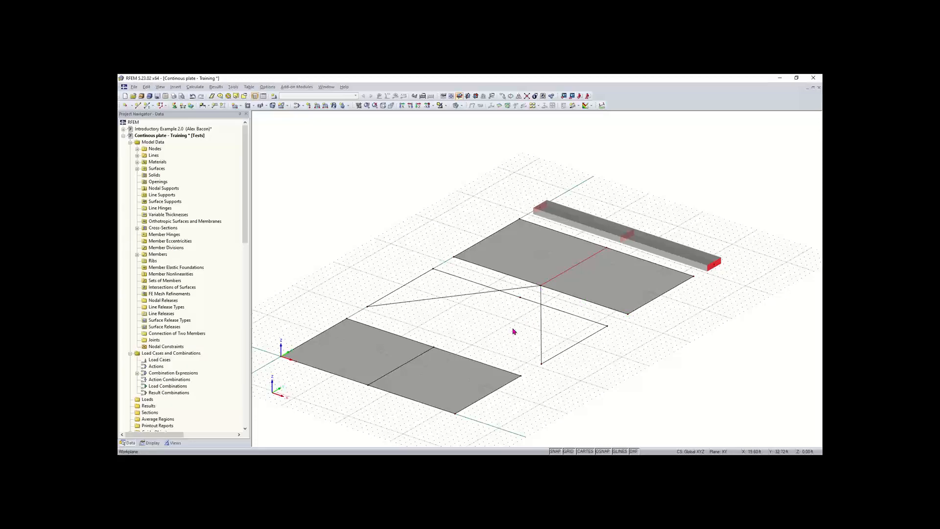
key("ctrl+z")
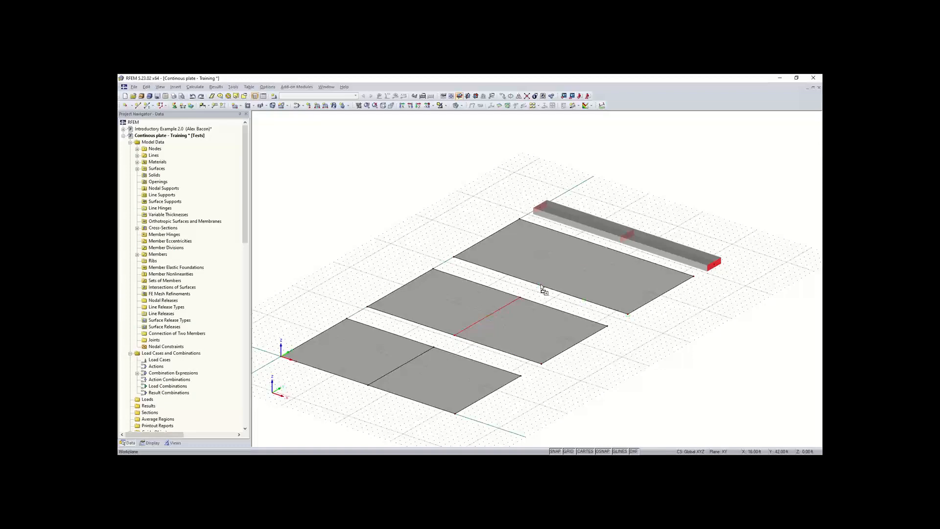
left_click(407, 285)
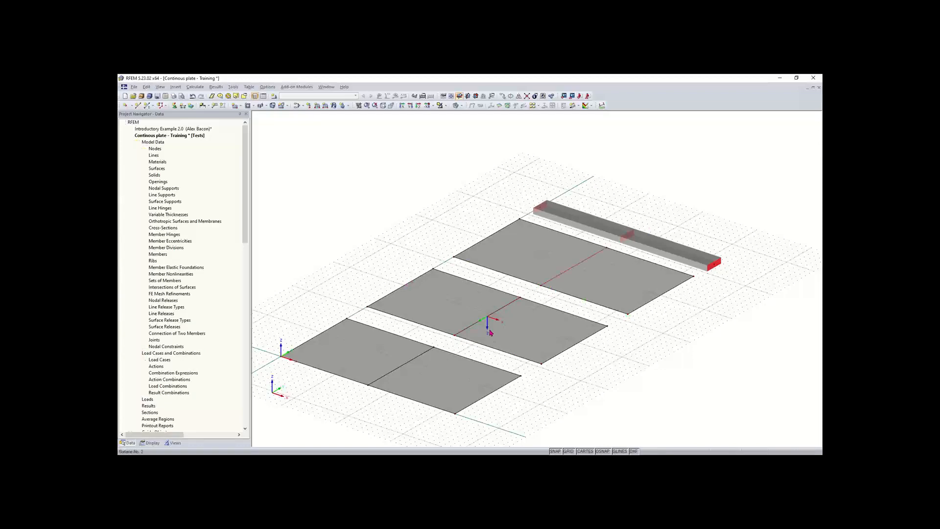
key("Escape")
Step: Define a new line support type in global axes, fixed in X, Y and Z with all three rotations free
scroll(519, 215, "down", 1)
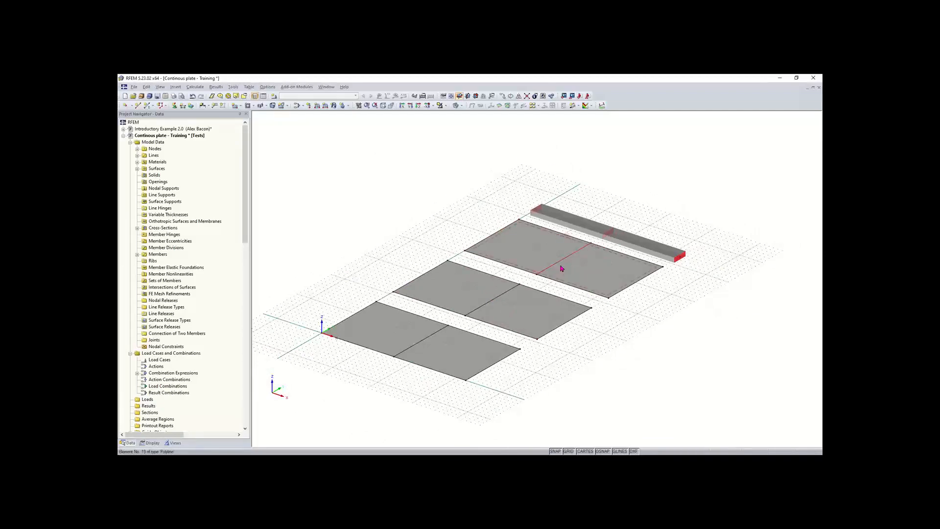
middle_click_drag(632, 318, 618, 317)
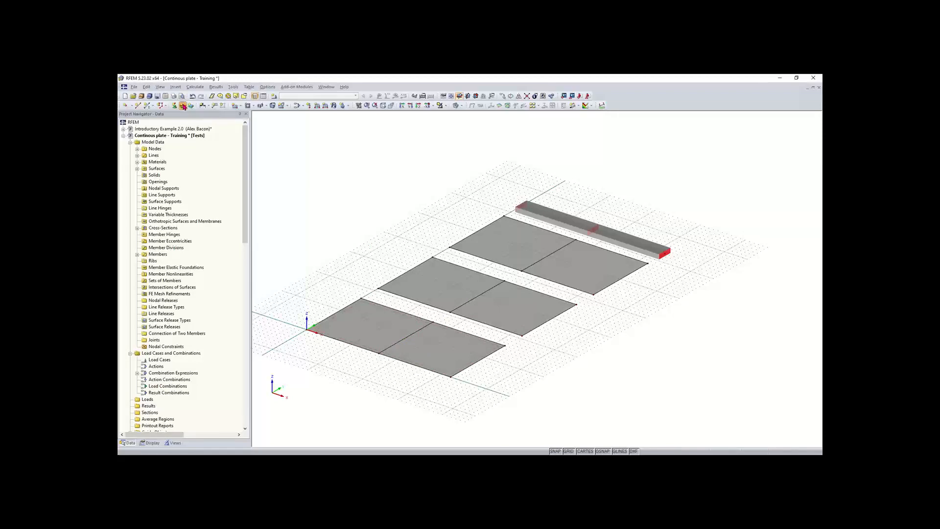
left_click(183, 105)
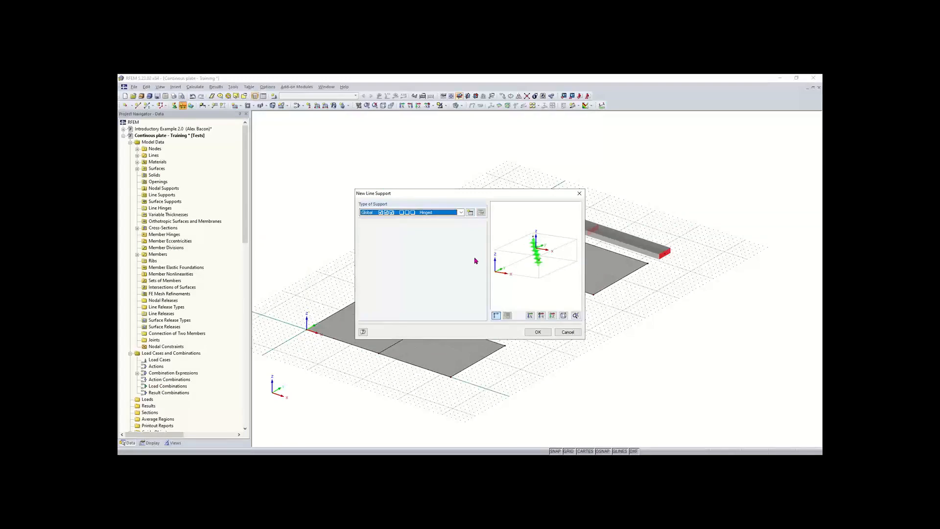
left_click(471, 215)
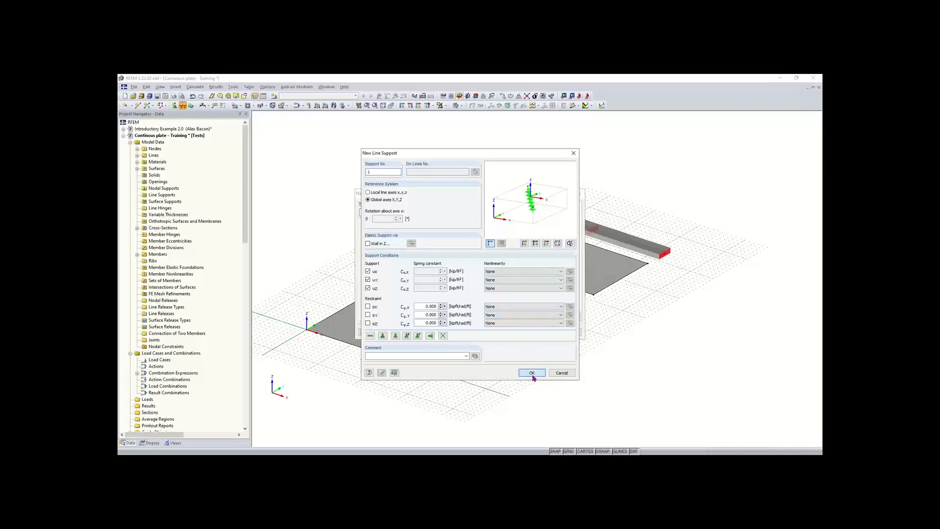
left_click(532, 374)
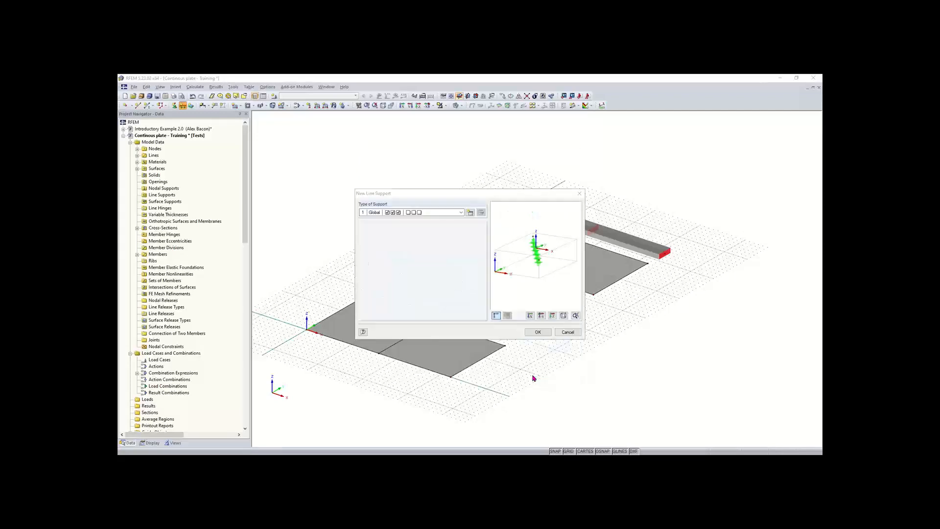
left_click(537, 332)
Step: Assign the line support to the transverse midline and both short end edges of all three slabs
left_click(401, 341)
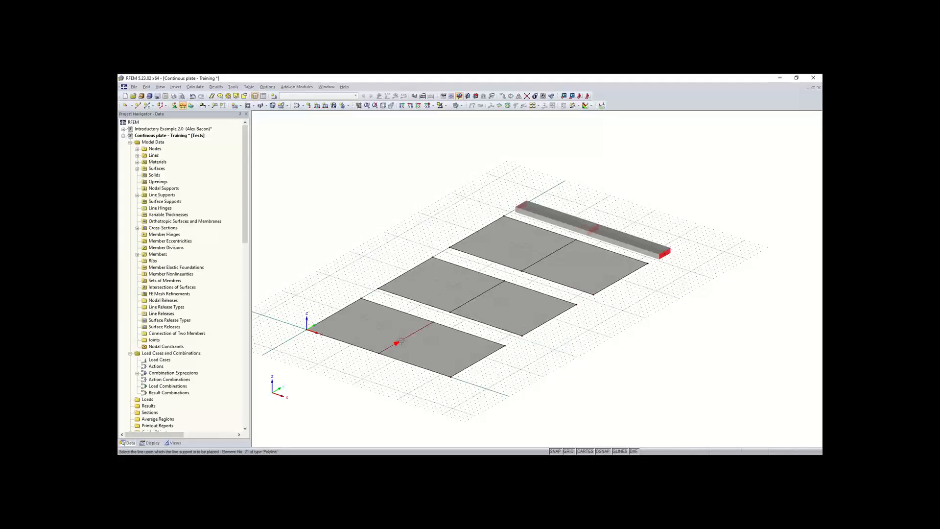
left_click(473, 302)
left_click(539, 259)
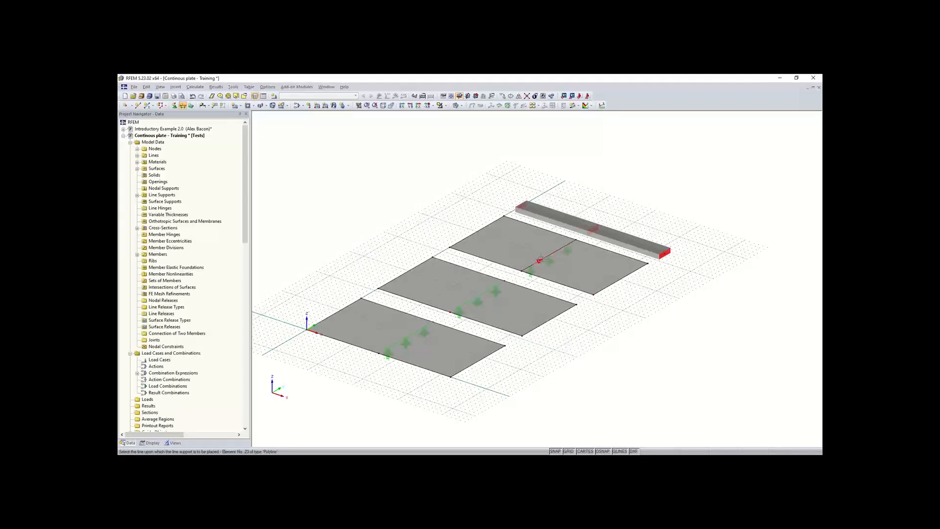
left_click(350, 304)
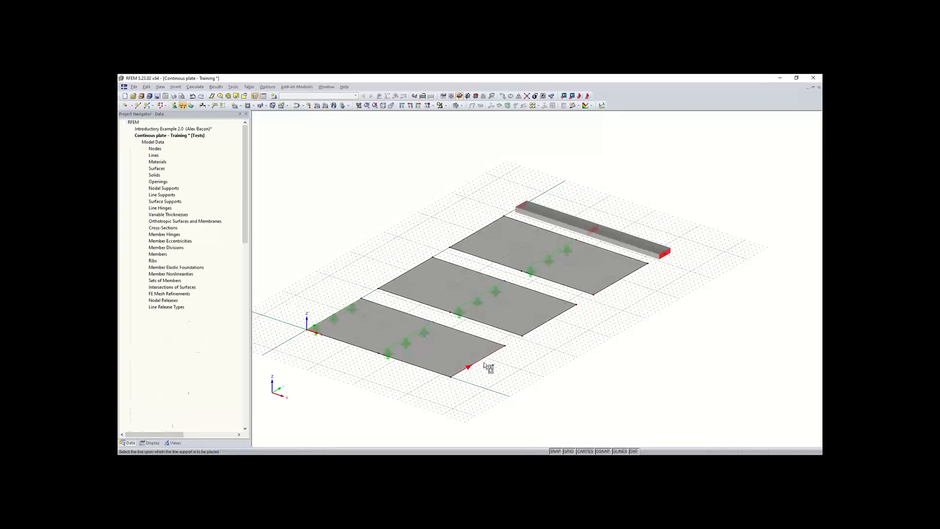
left_click(539, 331)
left_click(477, 361)
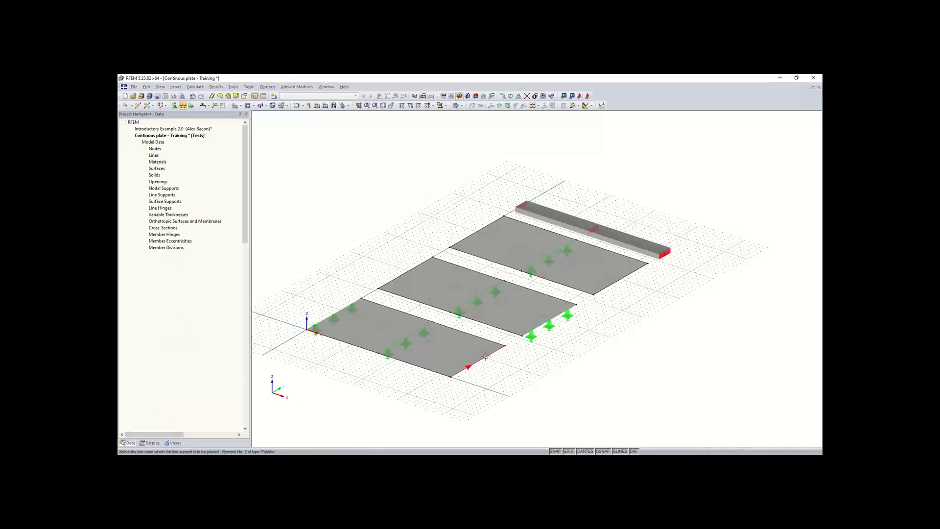
left_click(416, 268)
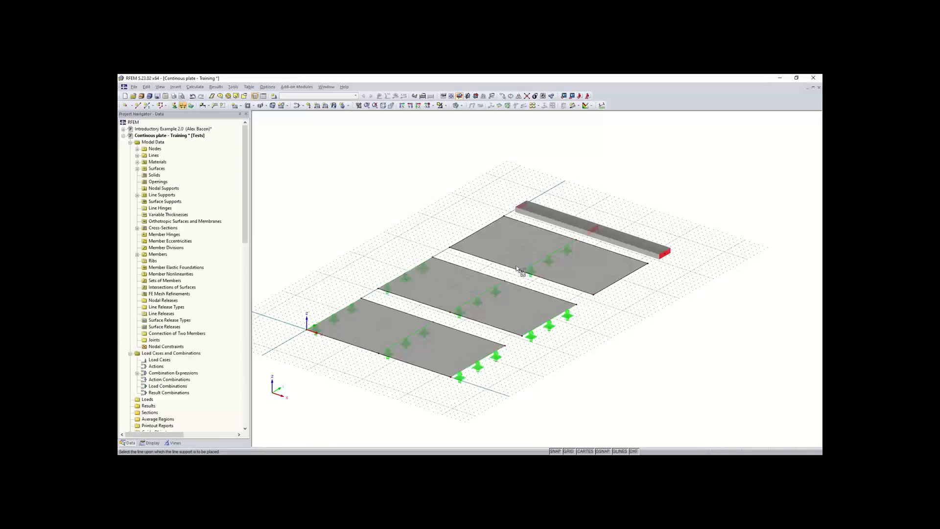
left_click(464, 244)
left_click(612, 285)
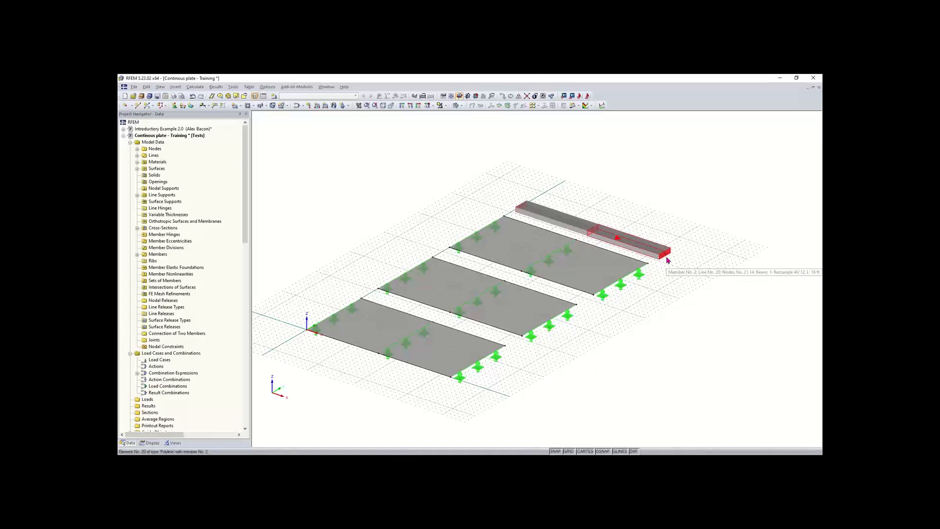
Step: Place Hinged nodal supports on the concrete beam's midpoint node and its end node at X 32 ft
scroll(627, 281, "up", 1)
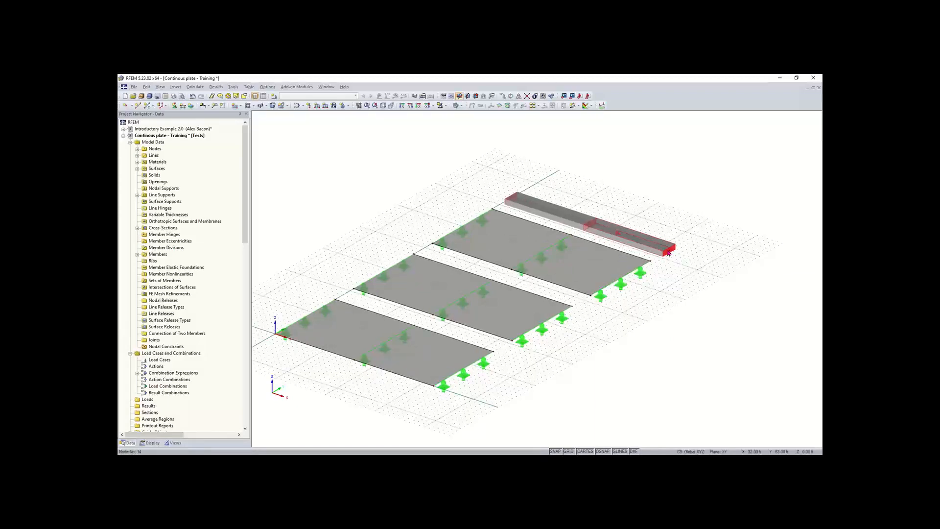
left_click(175, 106)
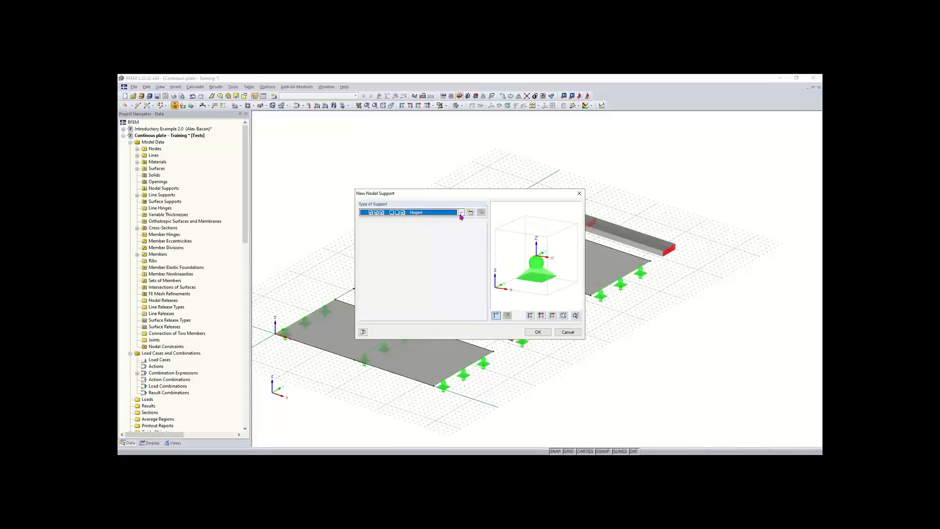
left_click(460, 213)
left_click(438, 219)
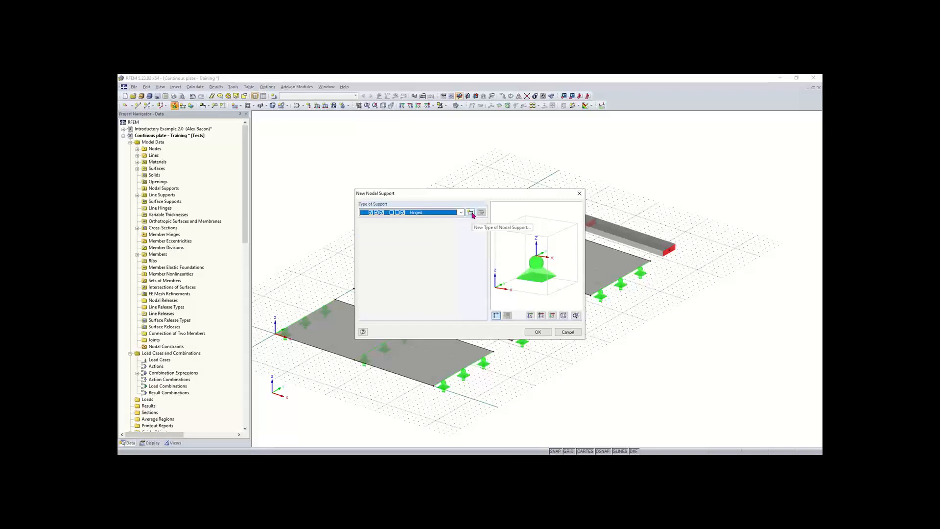
left_click(461, 213)
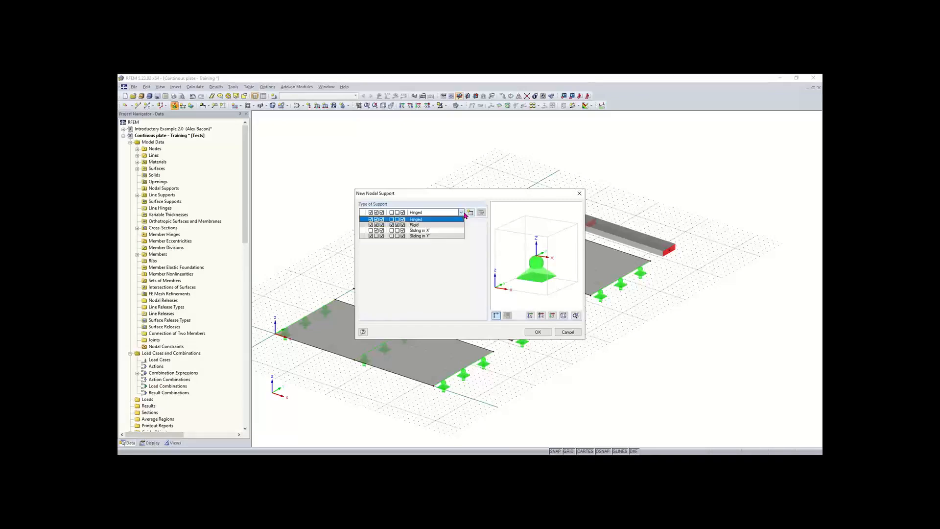
left_click(408, 220)
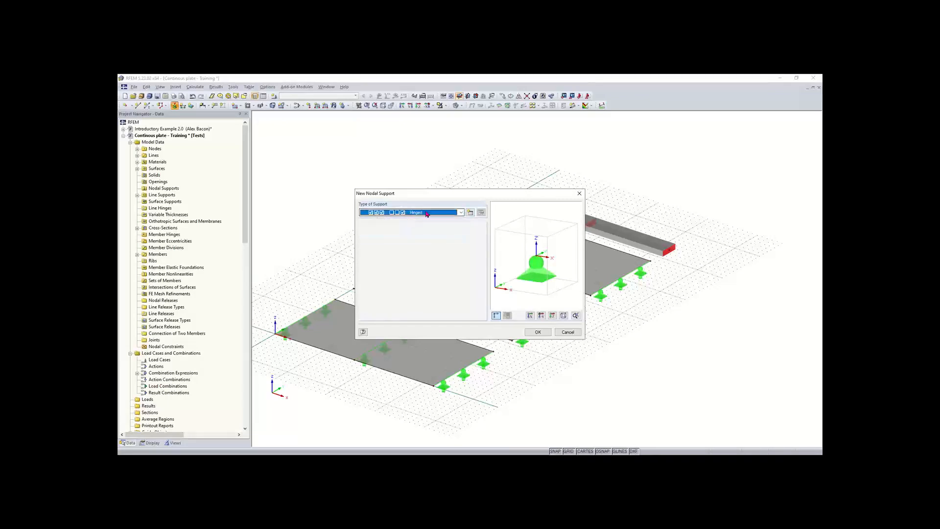
left_click(538, 332)
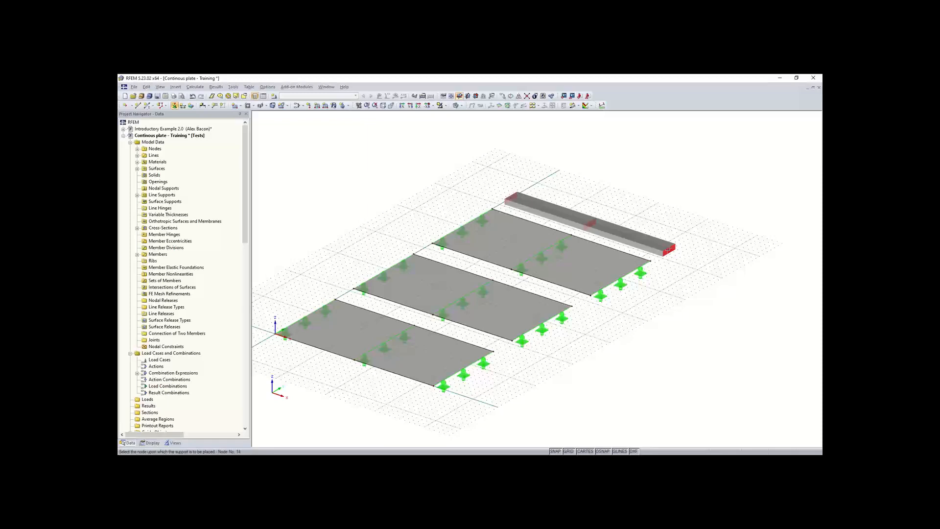
left_click(669, 250)
scroll(591, 222, "up", 3)
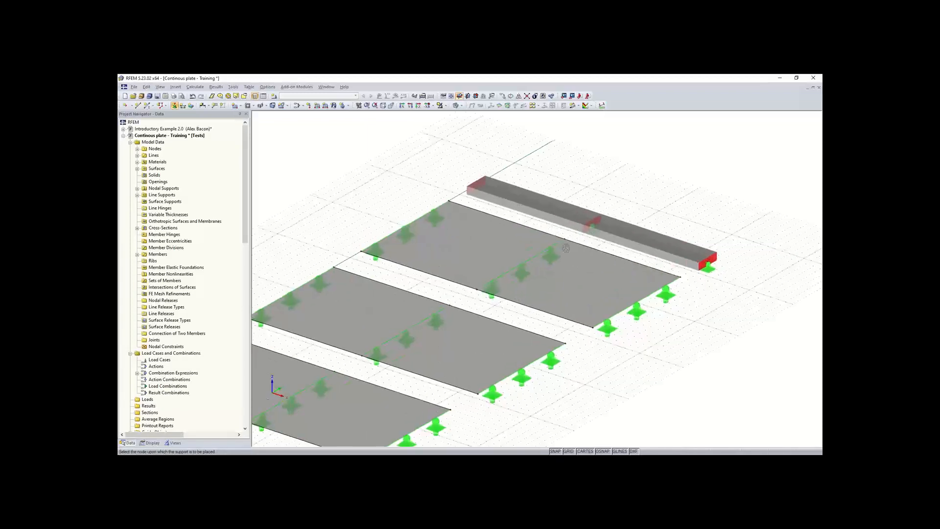
middle_click_drag(624, 243, 566, 248)
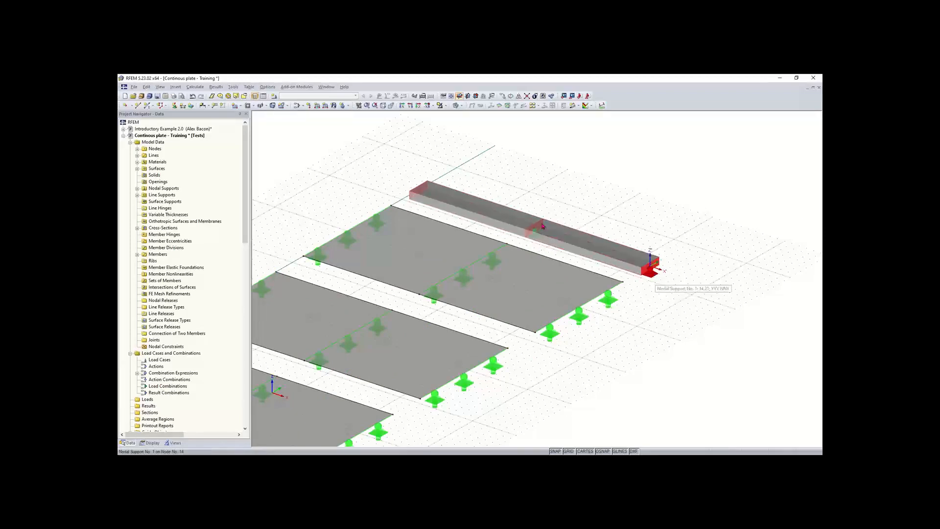
Step: Define a nodal support type with X rotation also restrained and only Y rotation free, and place it on the beam's start node
left_click(175, 105)
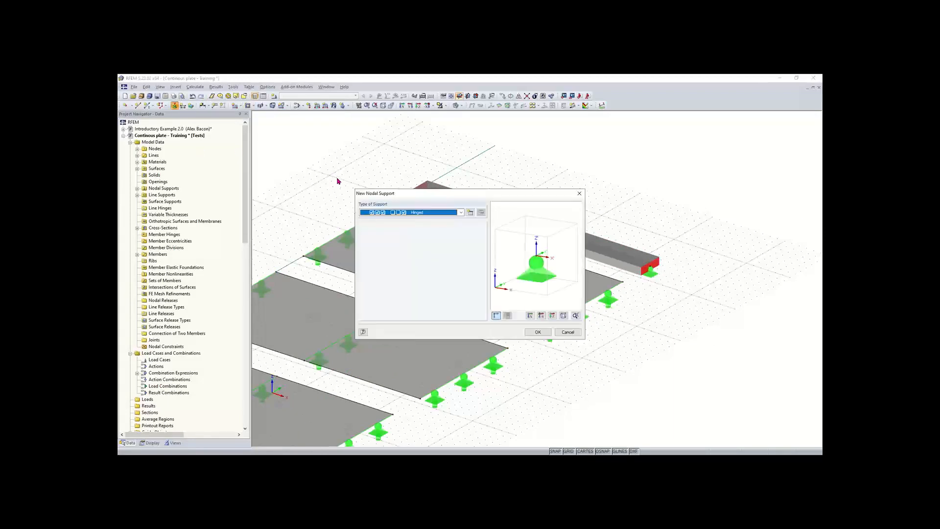
left_click(470, 213)
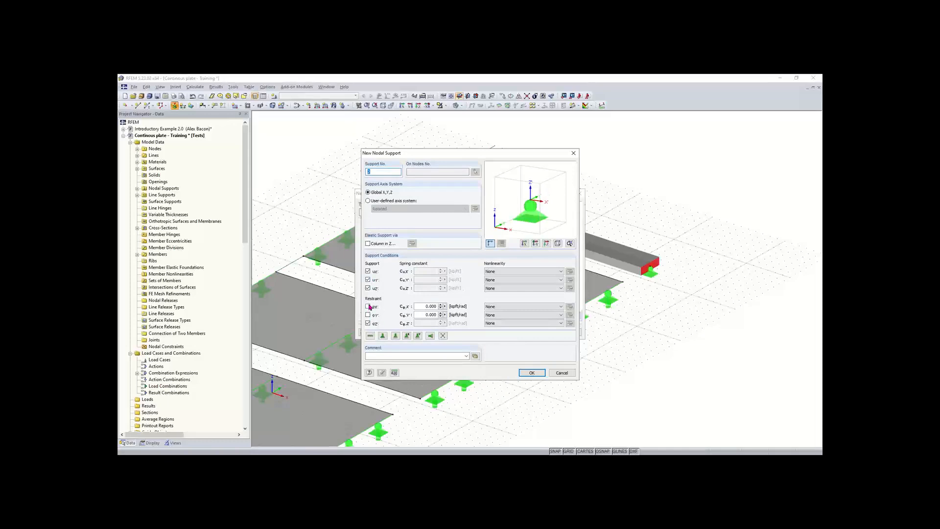
left_click(367, 307)
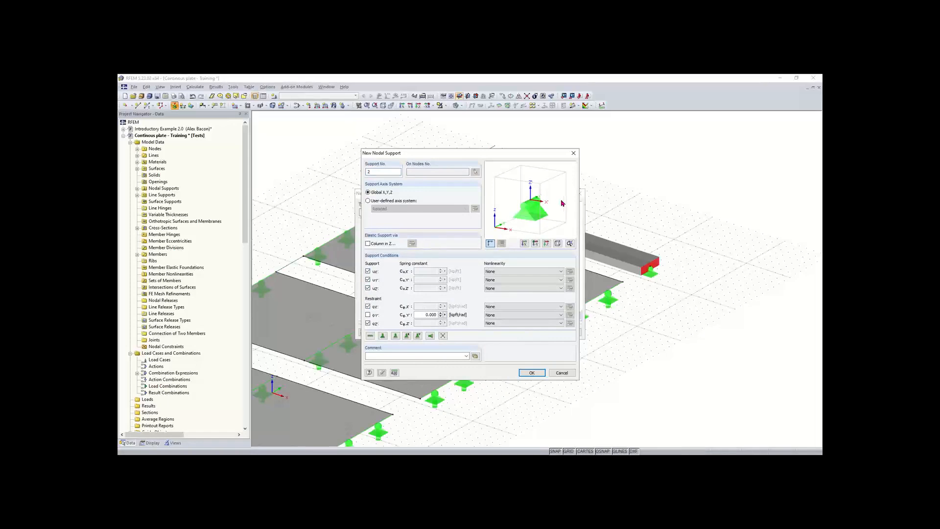
left_click(532, 373)
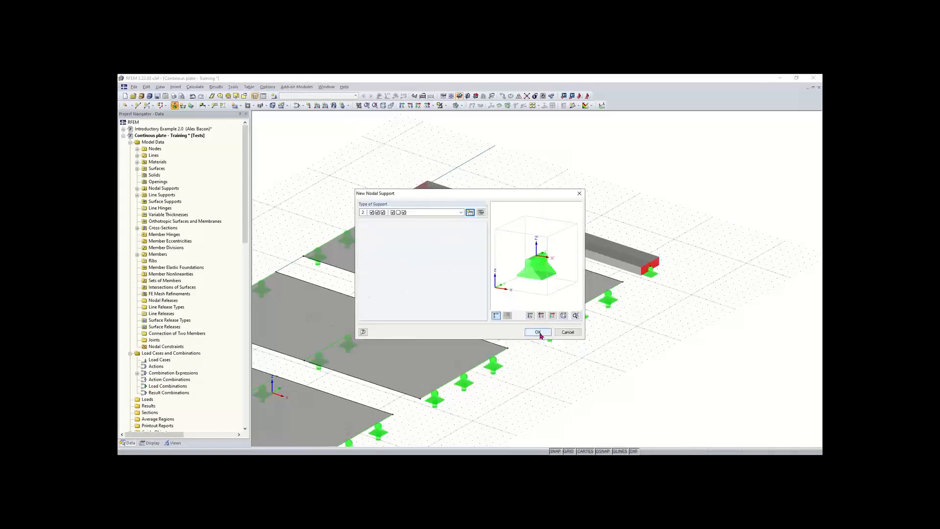
left_click(538, 332)
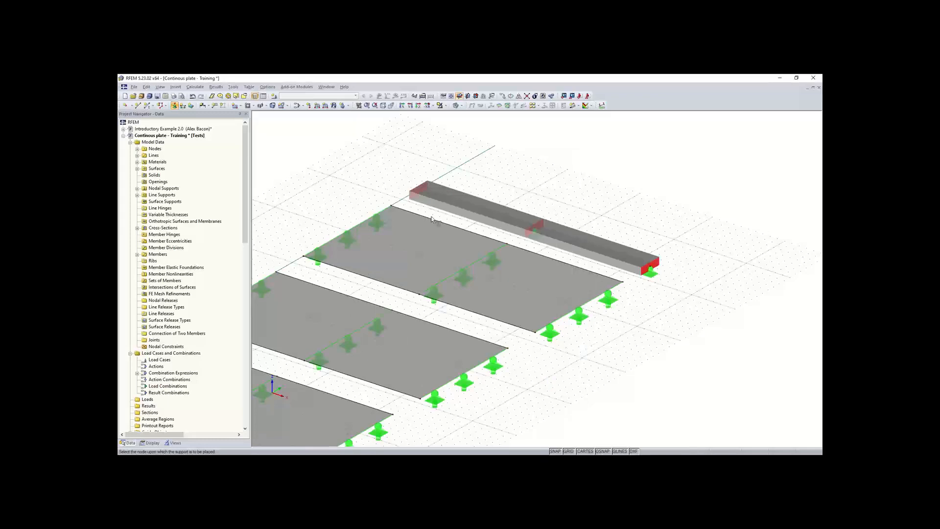
left_click(417, 192)
Step: Examine the line supports on the slabs and the nodal supports on the beam from several viewing angles
scroll(420, 198, "up", 4)
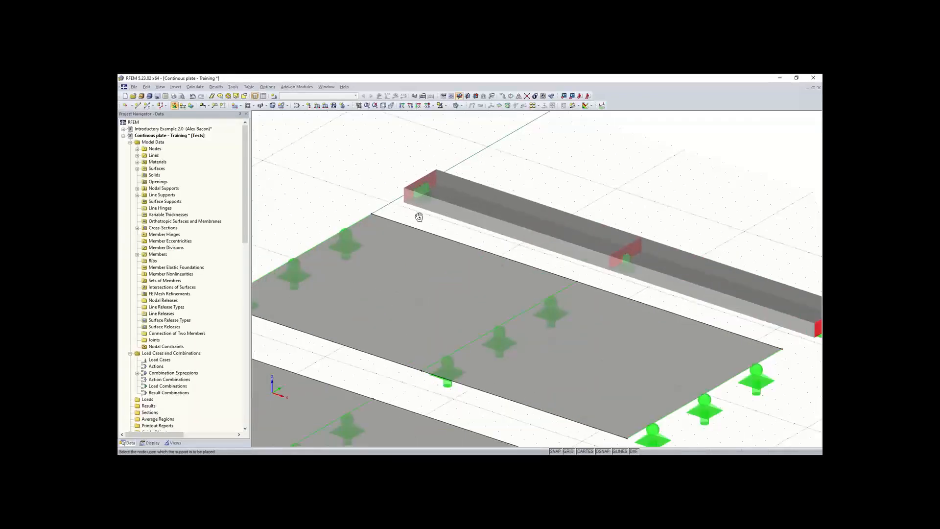
scroll(442, 222, "down", 4)
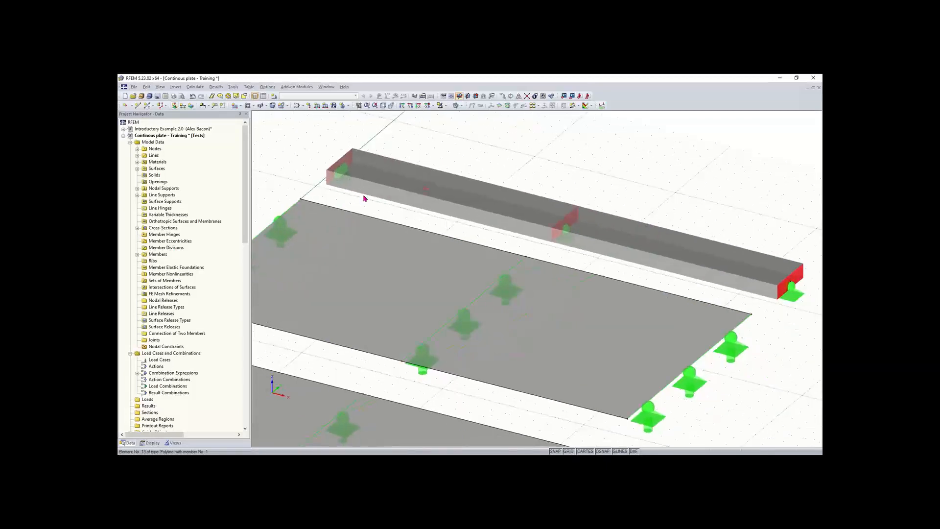
scroll(361, 196, "up", 2)
scroll(474, 226, "down", 3)
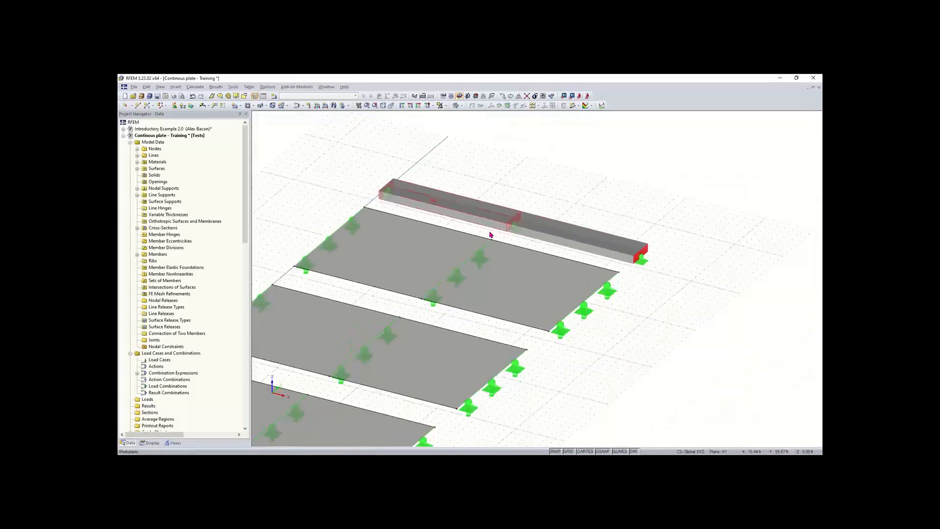
scroll(451, 220, "down", 3)
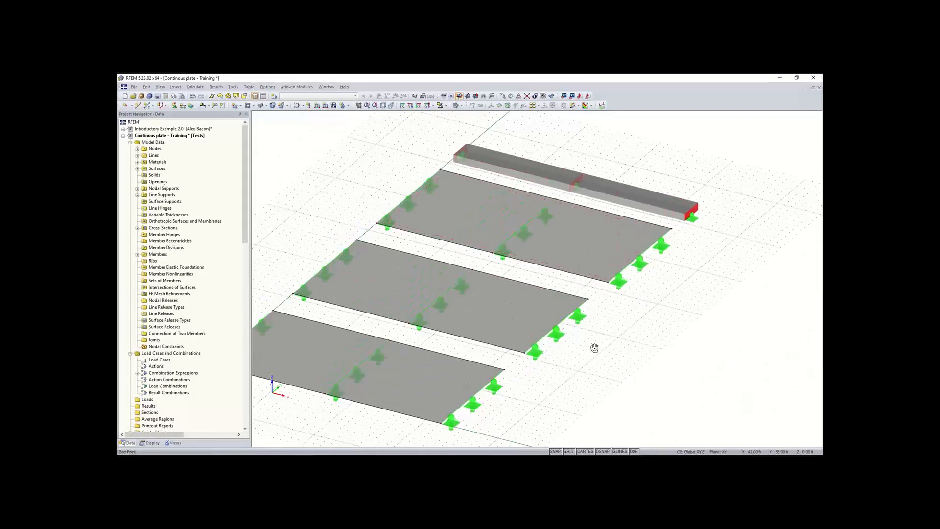
scroll(594, 348, "up", 2)
right_click(555, 344)
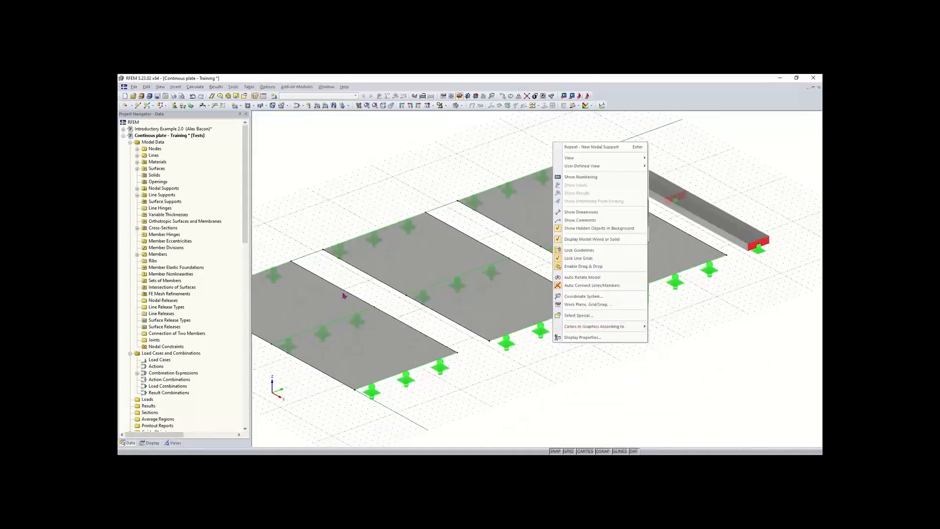
left_click(458, 296)
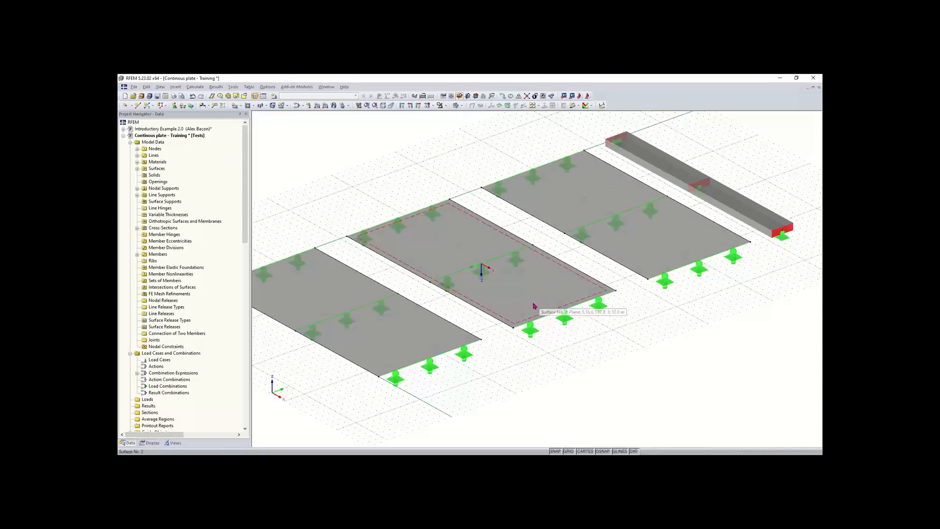
left_click(520, 313)
middle_click_drag(520, 313, 603, 350, "ctrl")
left_click(602, 351)
scroll(605, 253, "down", 4)
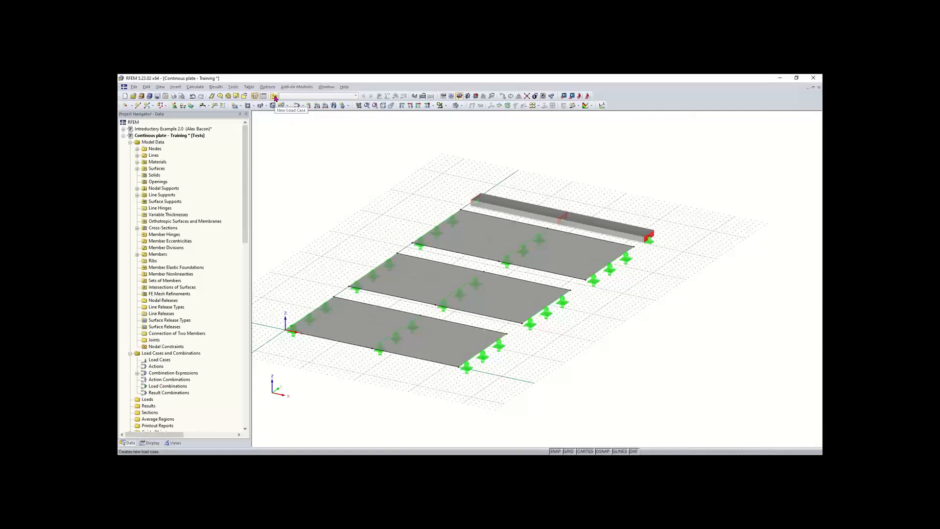
Step: Create load case LC1 described as Dead load, category Dead, with self-weight inactive, and open the list of load cases and combinations
left_click(275, 96)
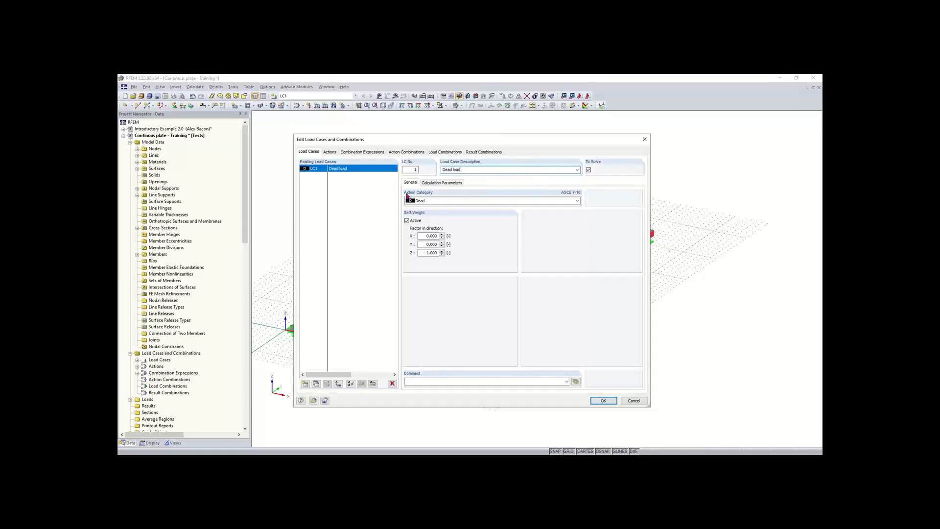
left_click(407, 221)
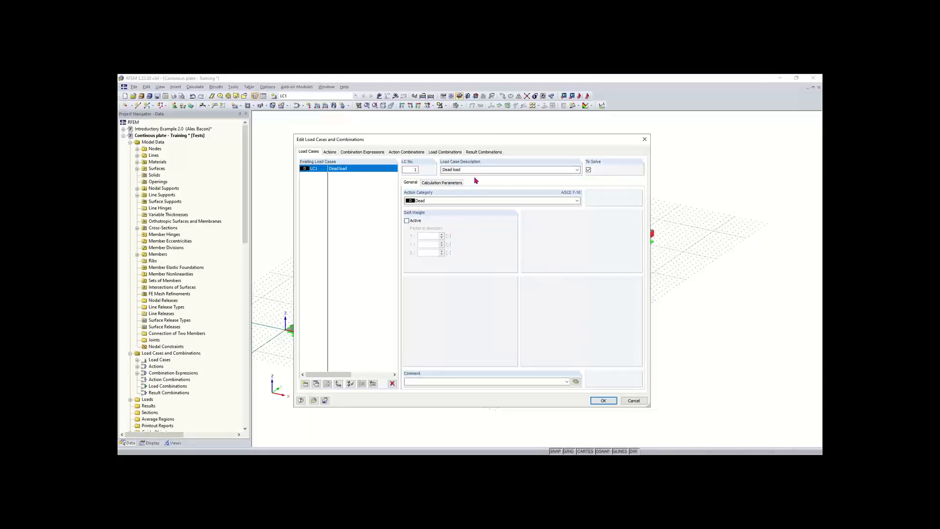
left_click(607, 403)
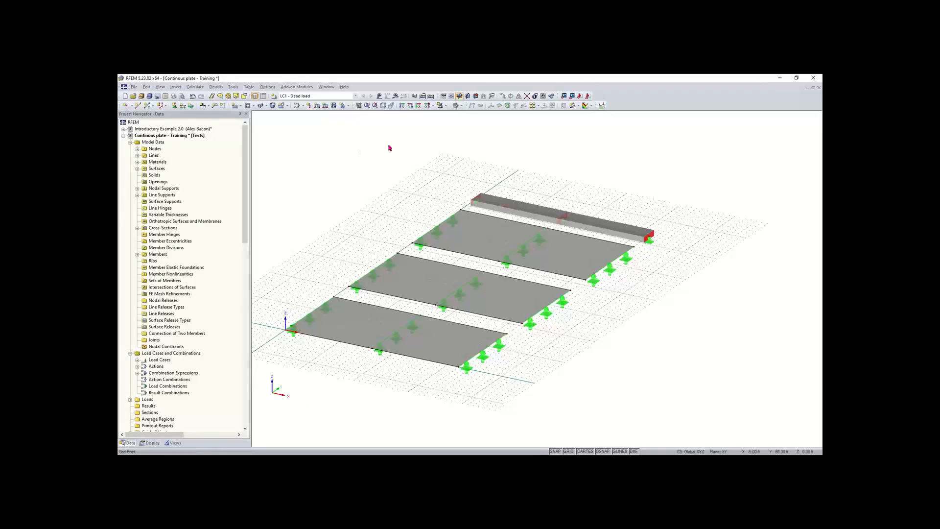
left_click(306, 97)
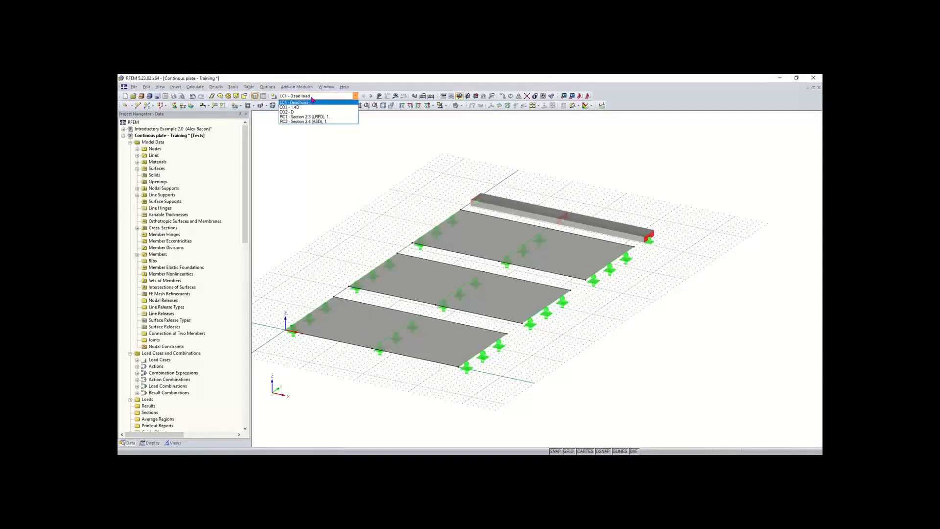
Step: Make LC1 - Dead load the current load case from the list of load cases and combinations
left_click(309, 100)
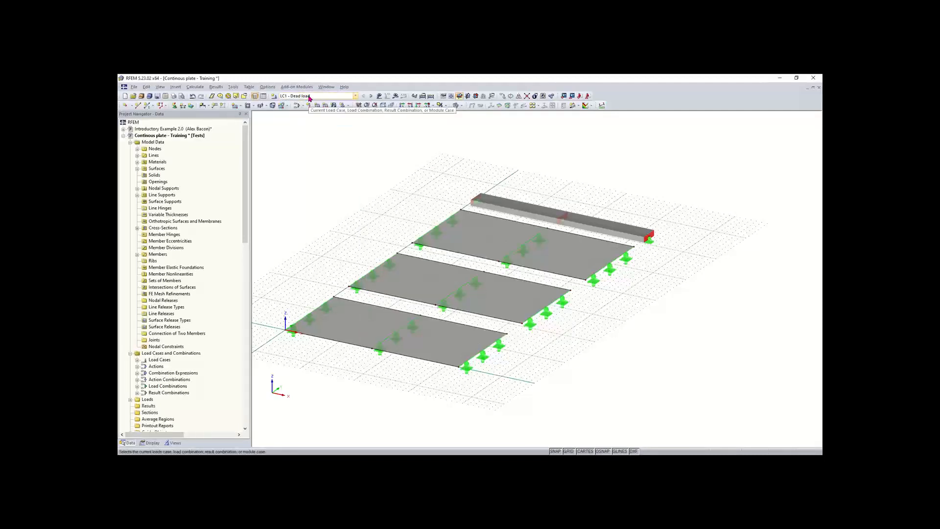
left_click(310, 98)
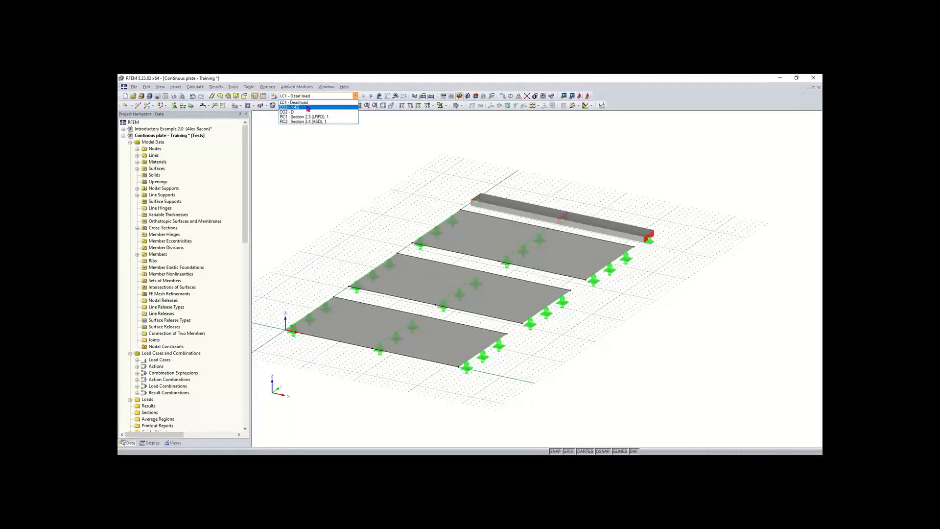
left_click(333, 164)
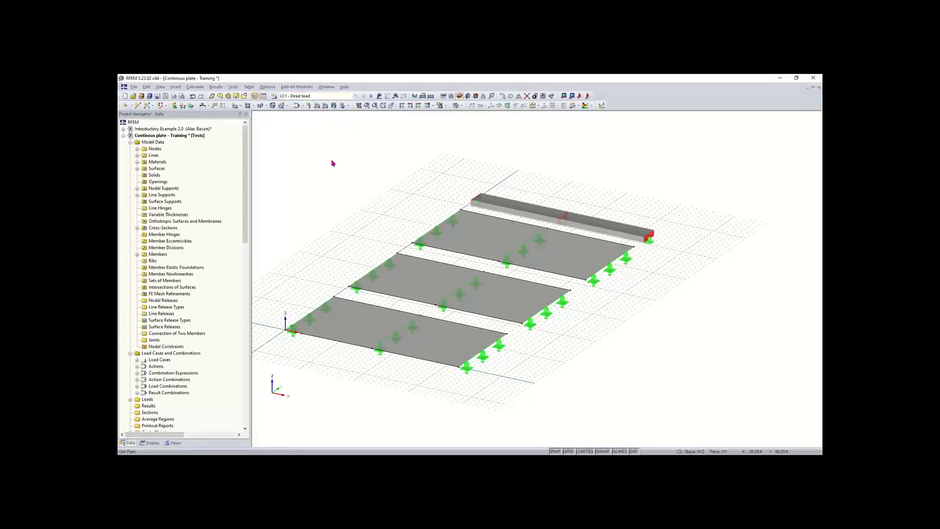
left_click(514, 248)
left_click(305, 96)
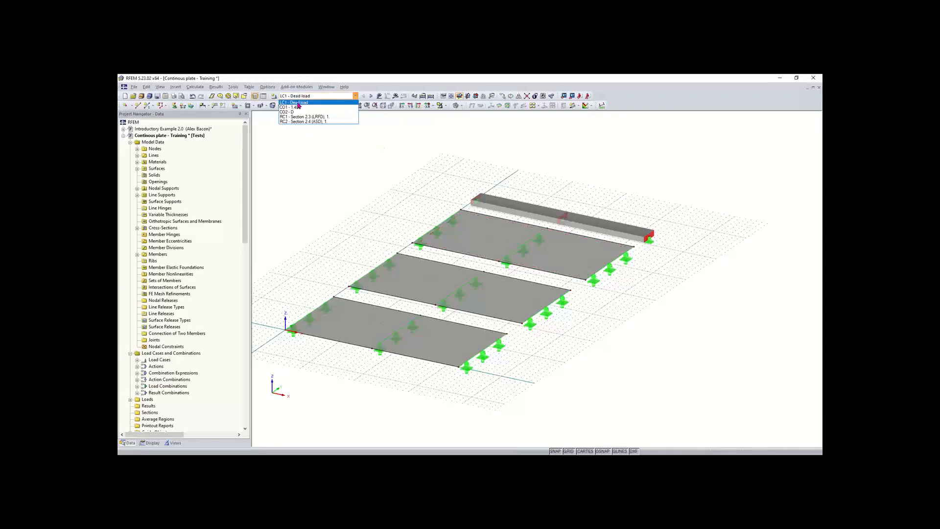
left_click(296, 102)
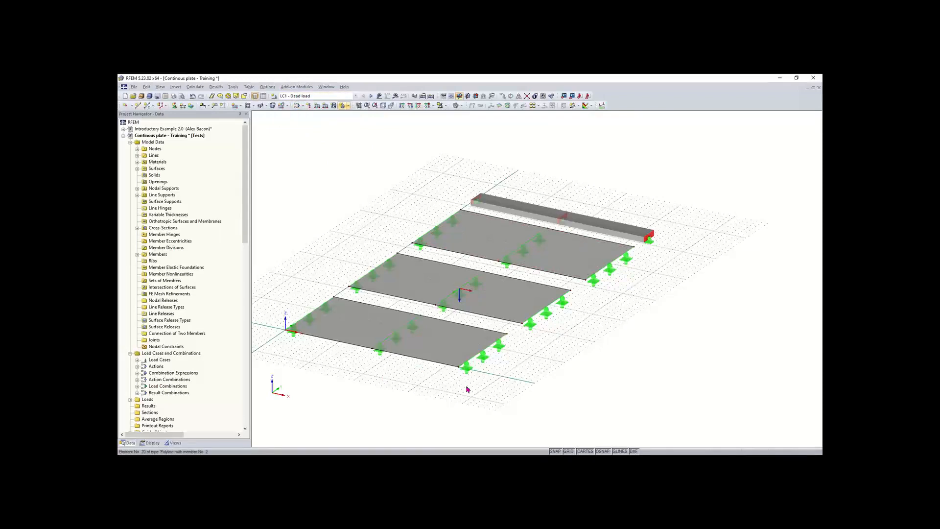
Step: Apply a uniform surface force of 0.21 ksf in global direction ZL to all three concrete slabs in LC1
middle_click_drag(562, 352, 539, 350, "ctrl")
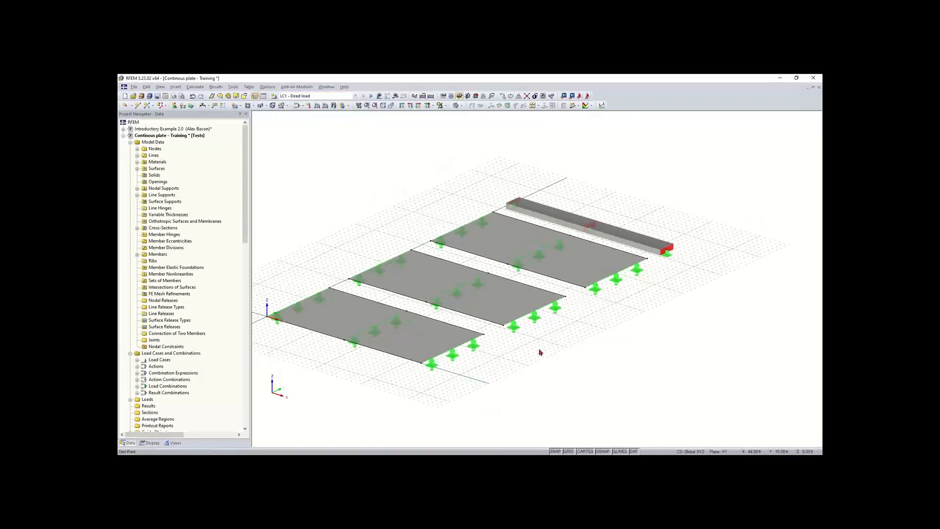
right_click(539, 349)
left_click(304, 219)
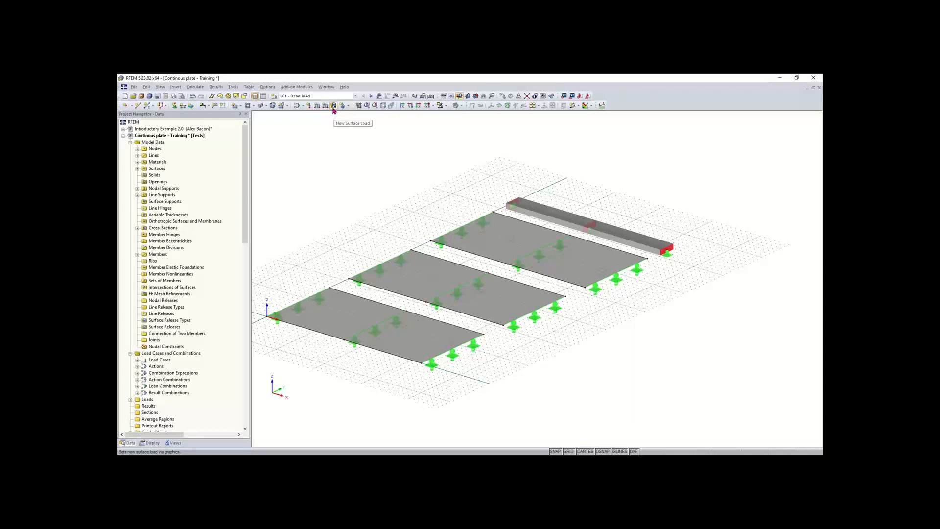
left_click(333, 109)
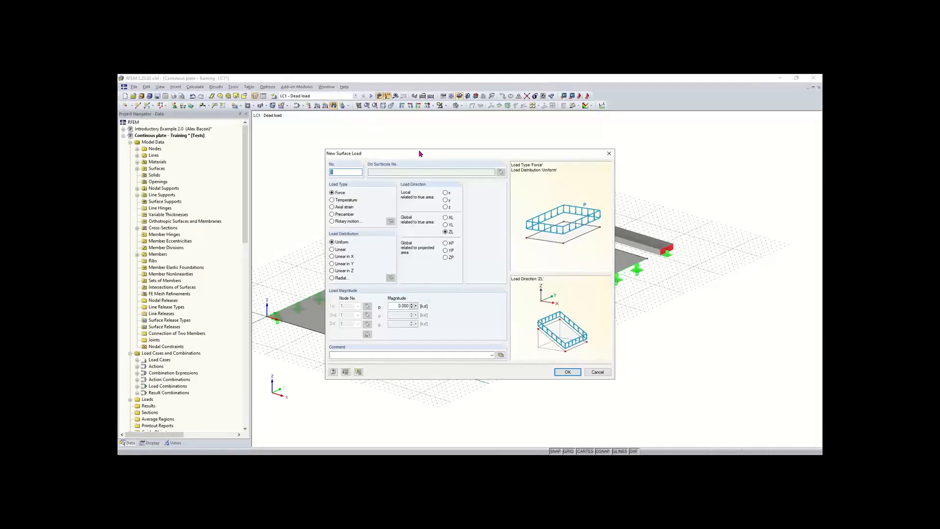
left_click_drag(420, 152, 412, 146)
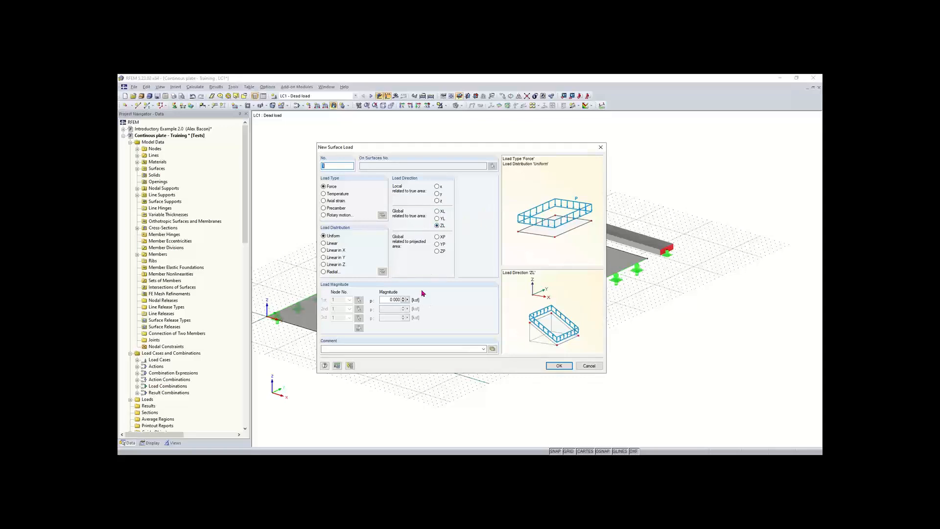
double_click(385, 301)
type("0")
left_click(559, 366)
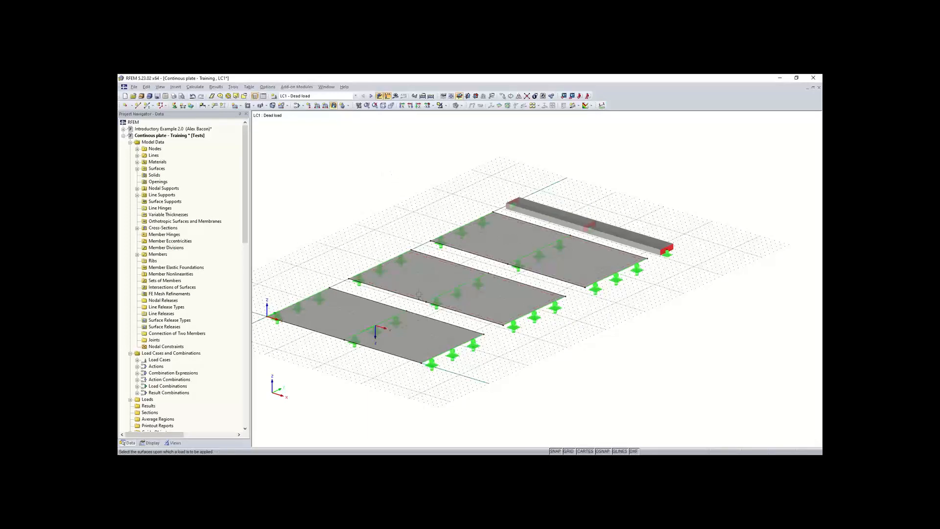
left_click(332, 312)
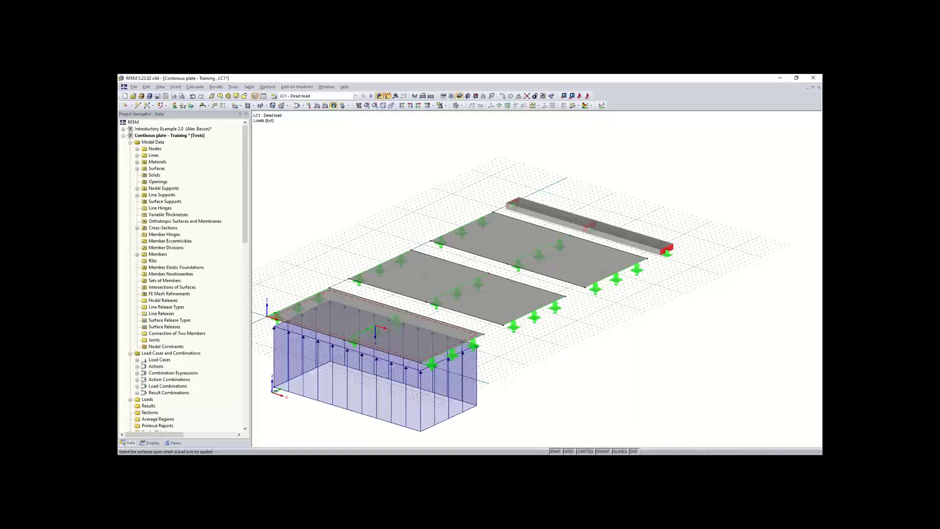
left_click(423, 277)
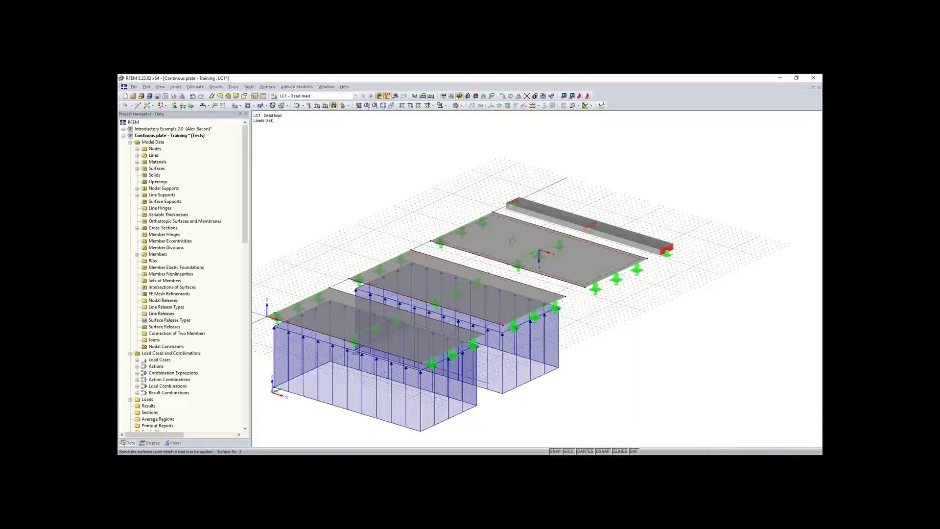
left_click(531, 250)
key("Escape")
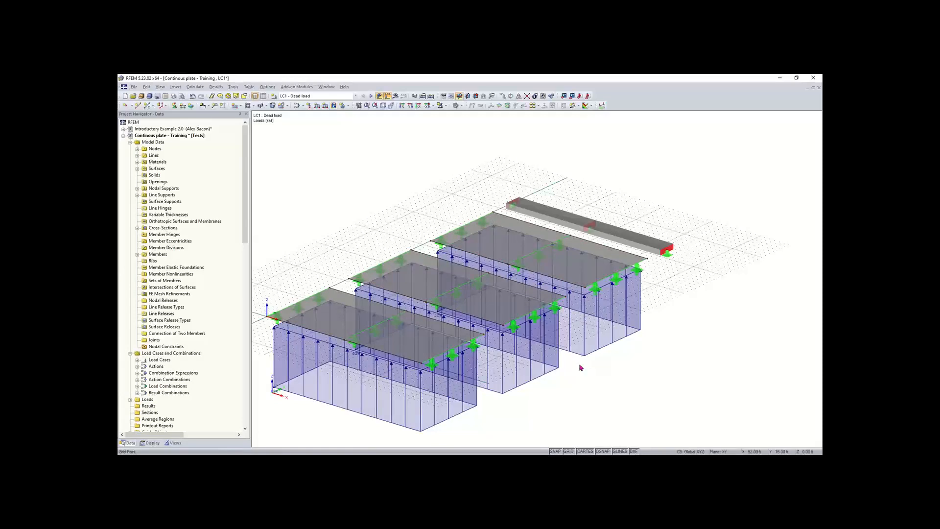
Step: Set the surface loads on all three slabs together to -0.21 ksf so that they act downward
middle_click_drag(603, 380, 533, 338, "ctrl")
right_click(435, 332)
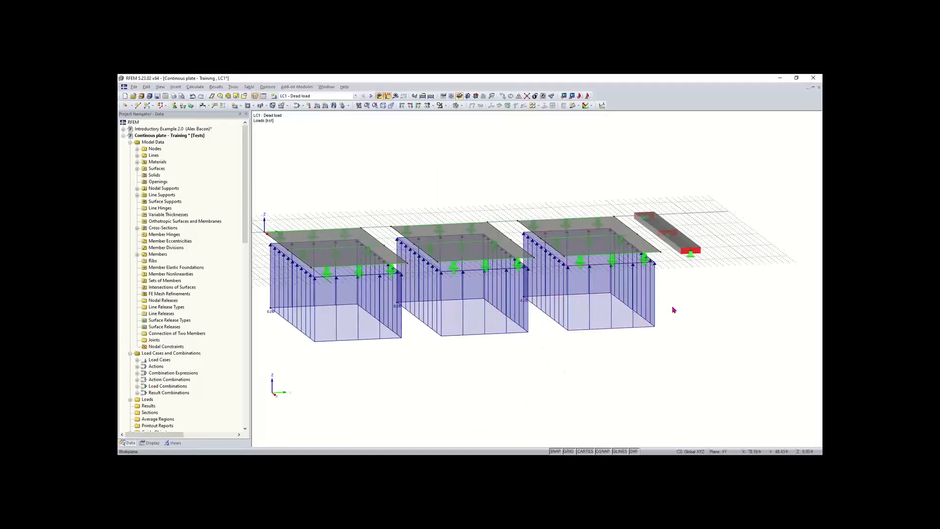
left_click_drag(673, 306, 296, 371)
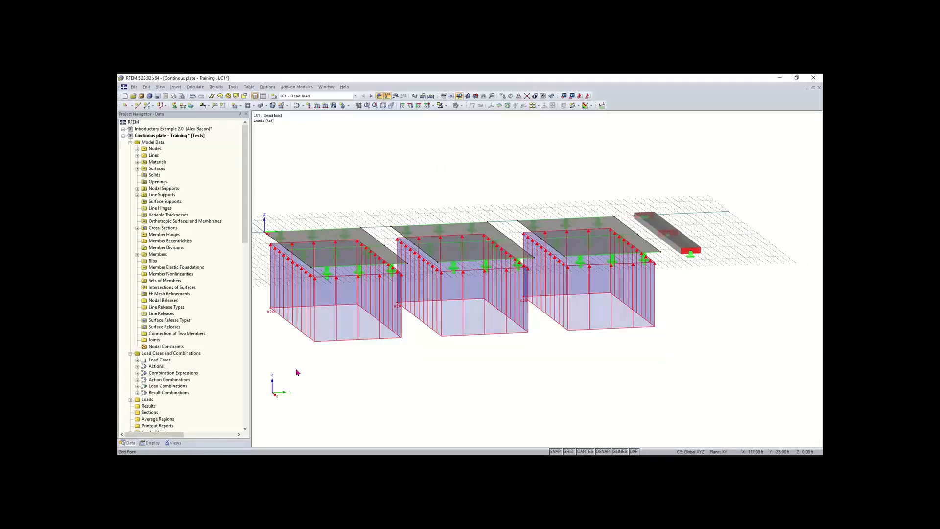
double_click(313, 328)
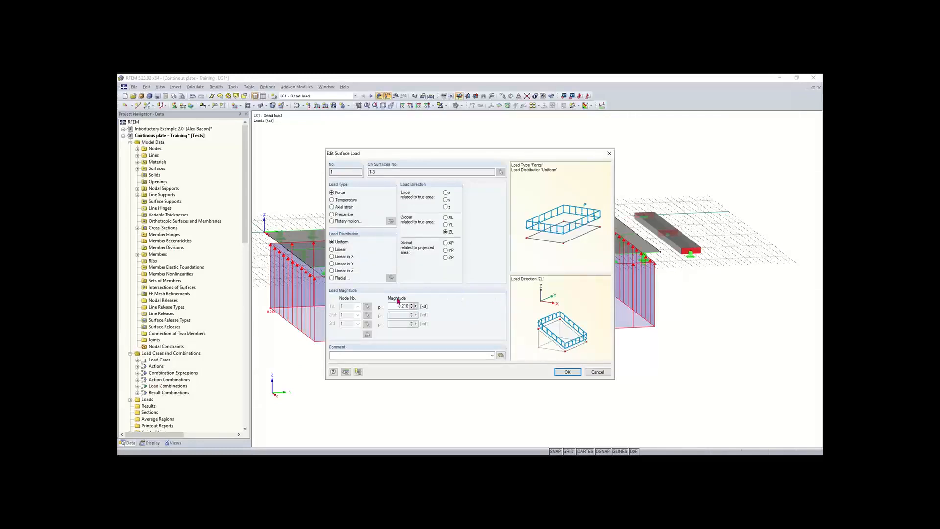
left_click(564, 372)
middle_click_drag(397, 331, 461, 352, "ctrl")
middle_click_drag(539, 342, 556, 367)
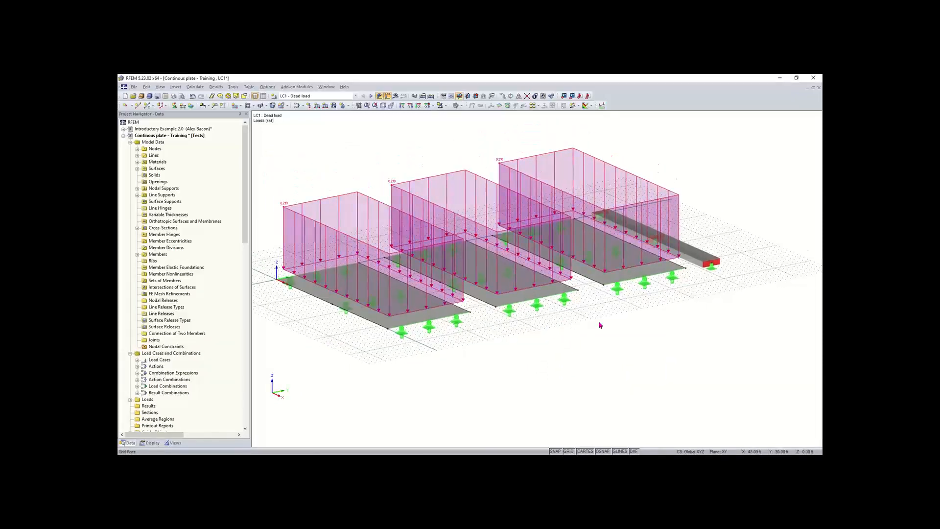
middle_click_drag(600, 325, 564, 334)
scroll(600, 325, "down", 1)
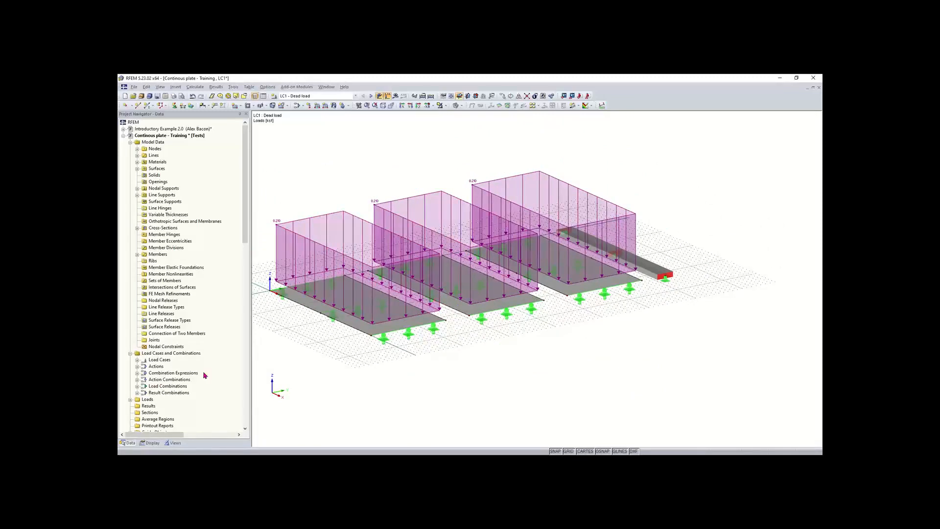
Step: Apply a uniform member load of -0.21 kip/ft in global direction ZL to the concrete beam
middle_click_drag(506, 328, 267, 348, "ctrl")
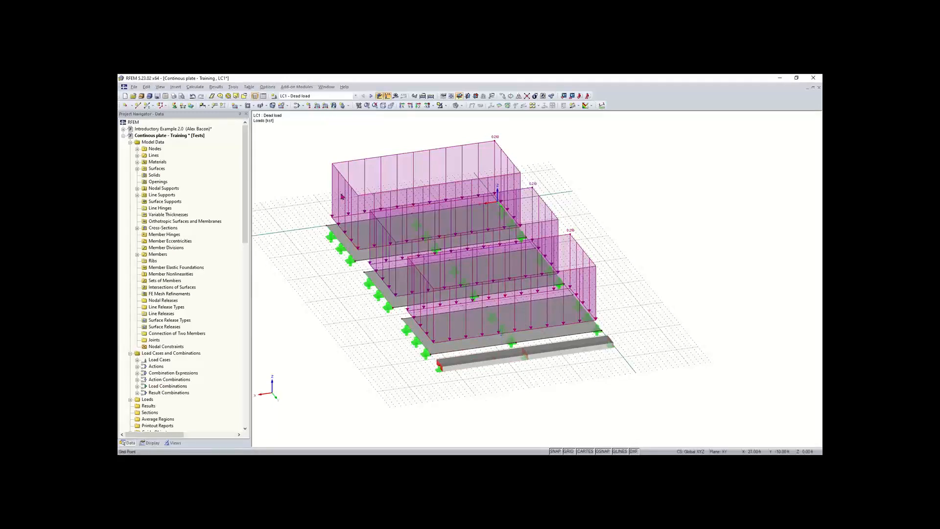
left_click(316, 106)
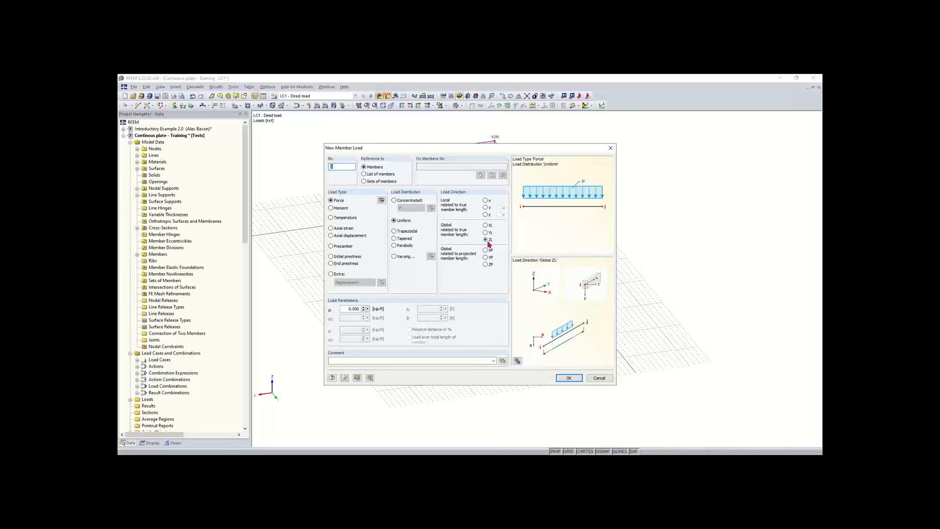
double_click(347, 309)
key("BackSpace")
type("-0.21")
left_click(568, 377)
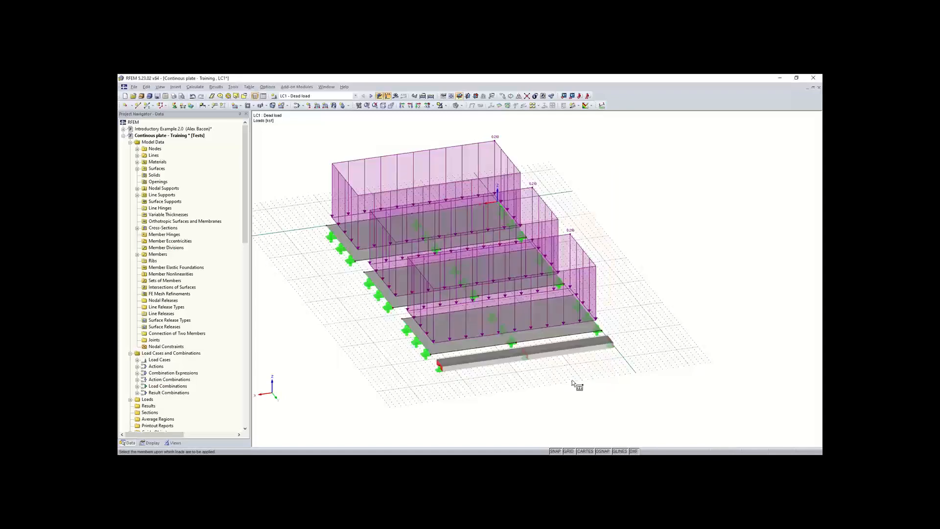
left_click(561, 352)
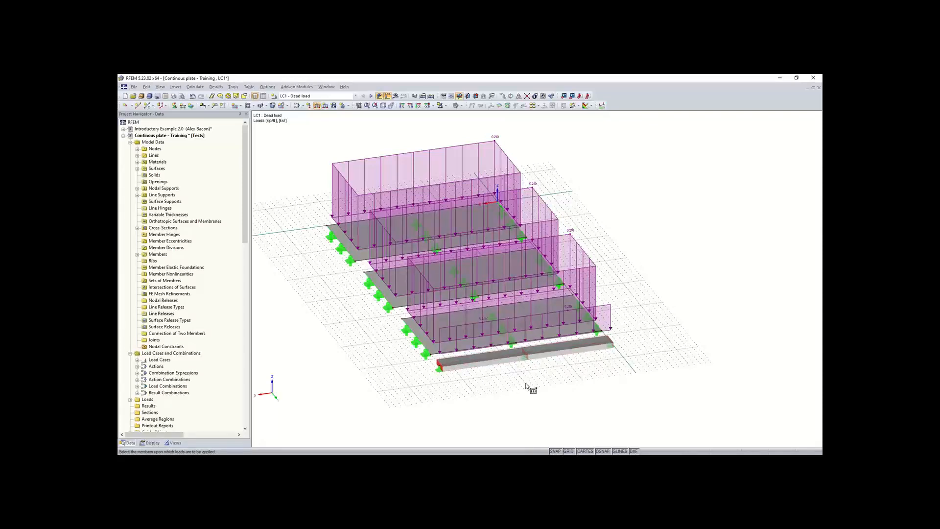
key("Escape")
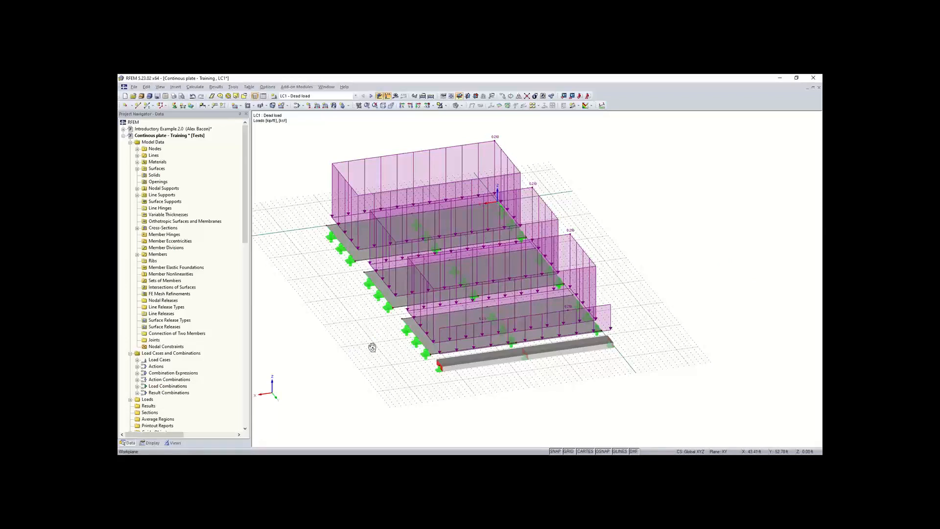
Step: Review the settings of the surface load on the third slab, next to the beam, without changing them
middle_click_drag(372, 347, 587, 172, "ctrl")
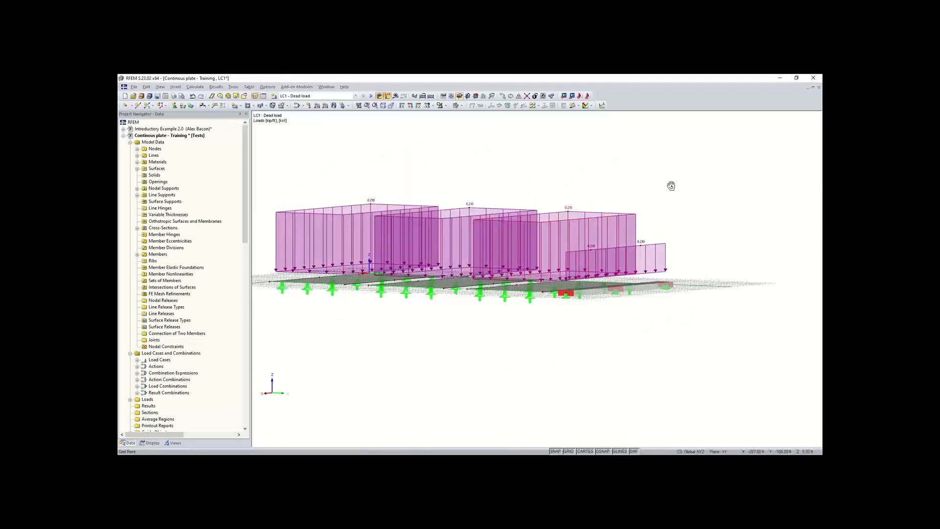
middle_click_drag(671, 184, 619, 164, "ctrl")
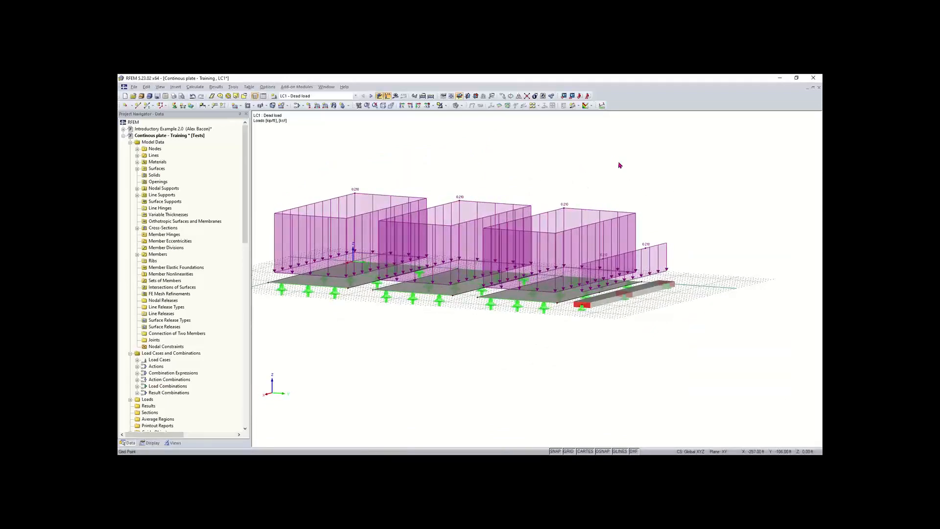
double_click(559, 233)
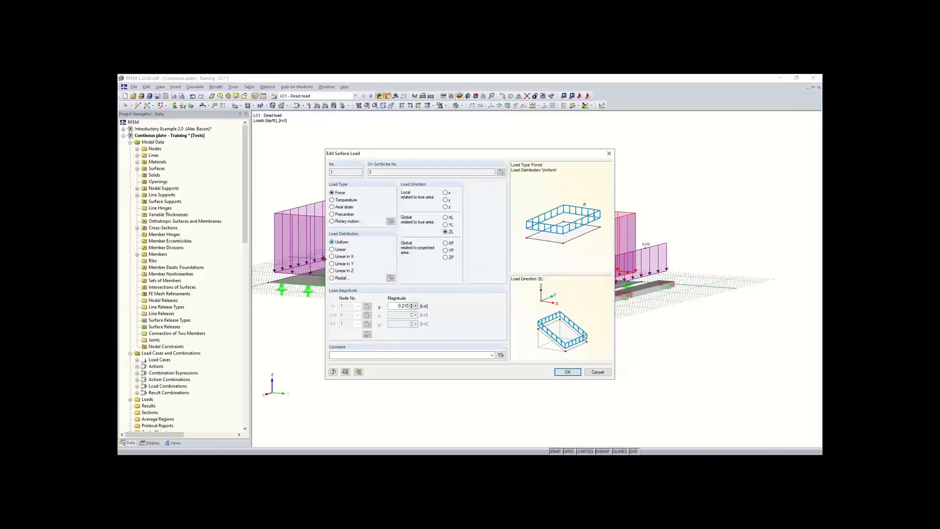
left_click(609, 153)
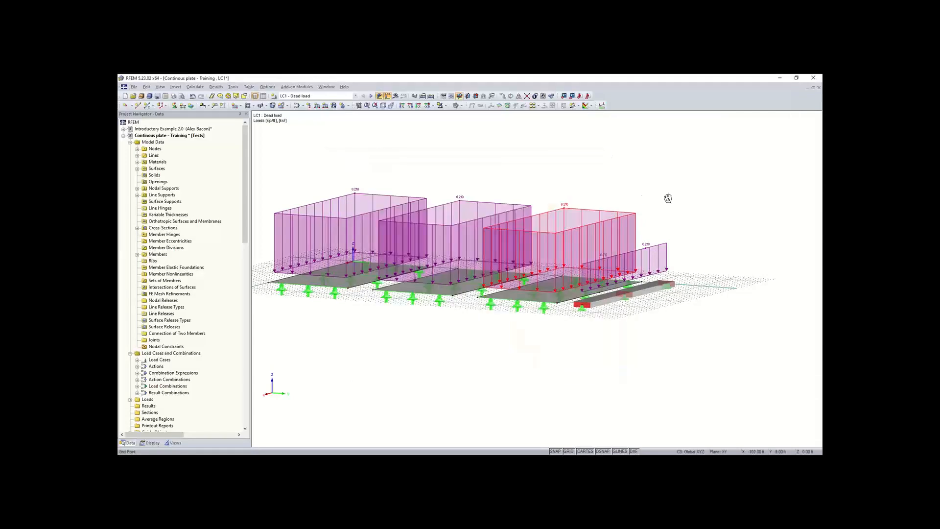
Step: Select the surface loads on the first two slabs together, review their shared settings, and clear the selection
middle_click_drag(668, 198, 631, 186, "ctrl")
left_click_drag(675, 152, 581, 180)
middle_click_drag(328, 306, 486, 327, "ctrl")
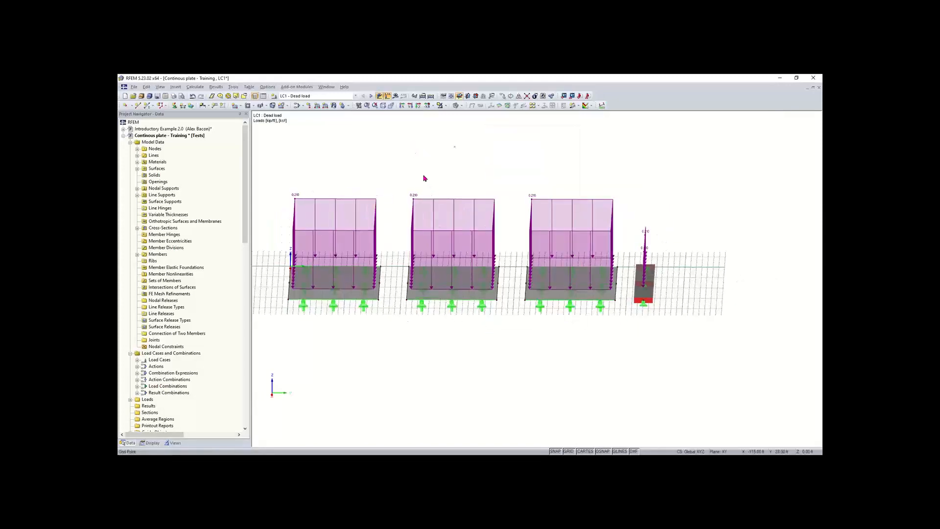
left_click_drag(457, 145, 332, 249)
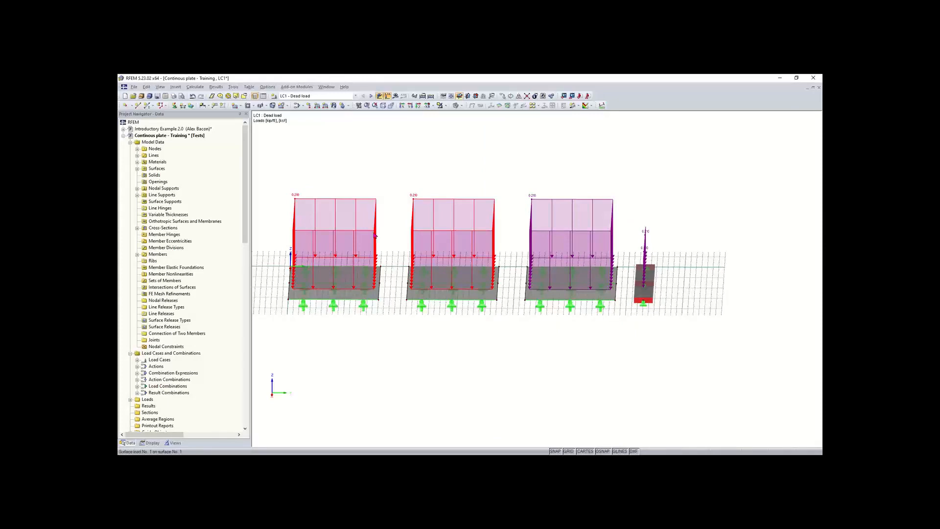
double_click(374, 235)
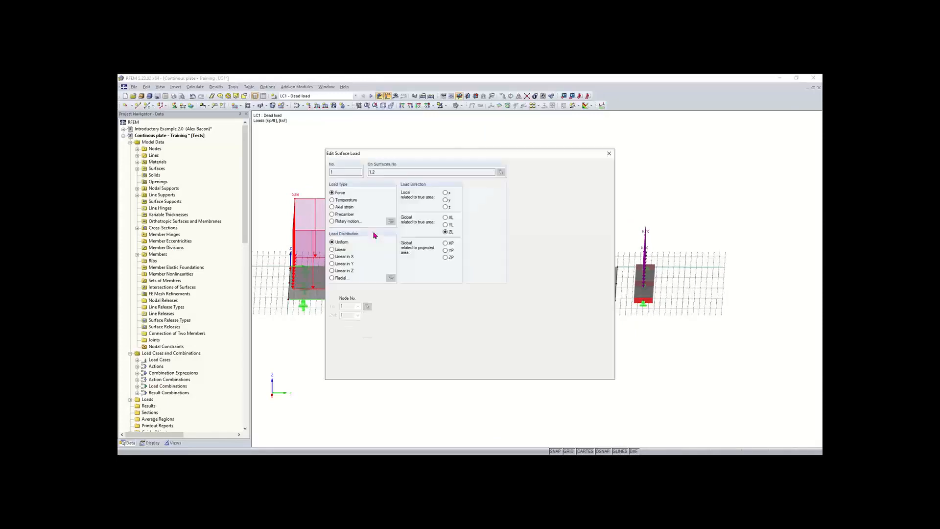
left_click(609, 153)
middle_click_drag(626, 343, 555, 353, "ctrl")
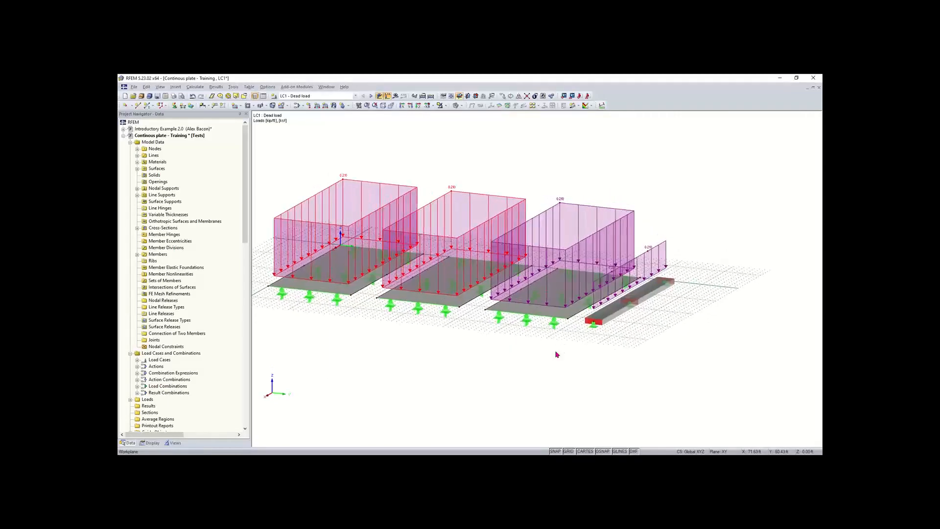
right_click(555, 353)
left_click(476, 378)
middle_click_drag(639, 362, 588, 361, "ctrl")
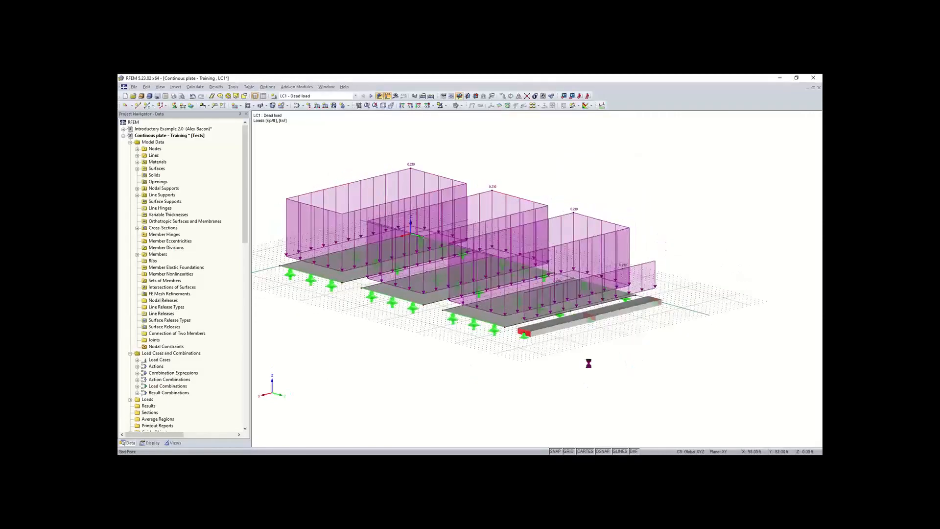
right_click(566, 366)
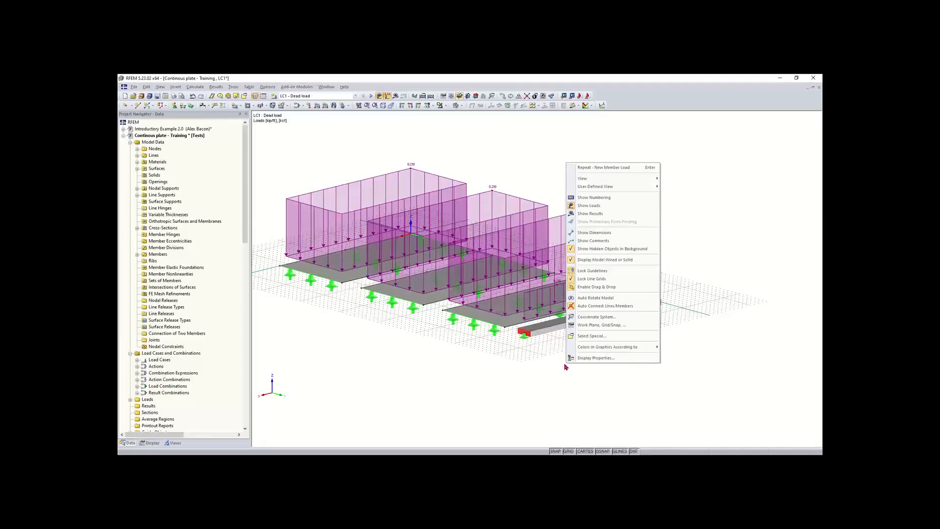
left_click(482, 354)
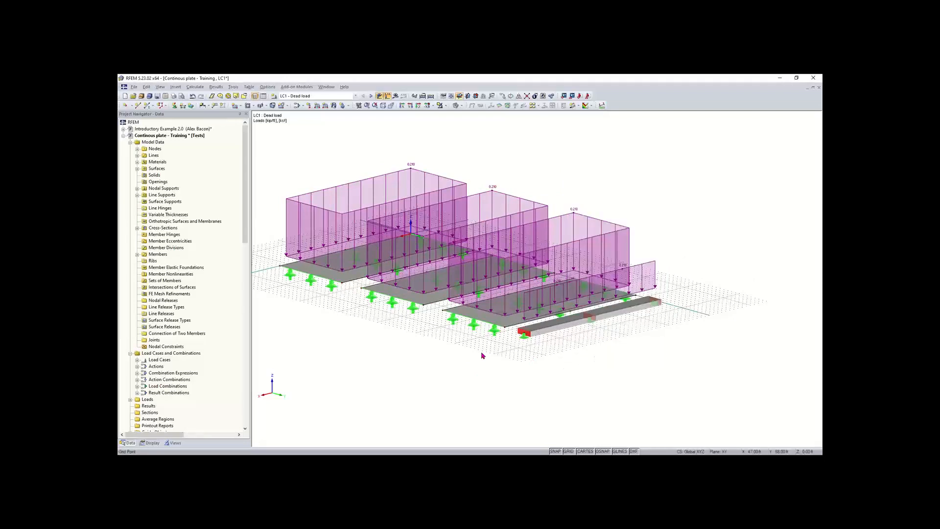
middle_click_drag(393, 343, 434, 361, "ctrl")
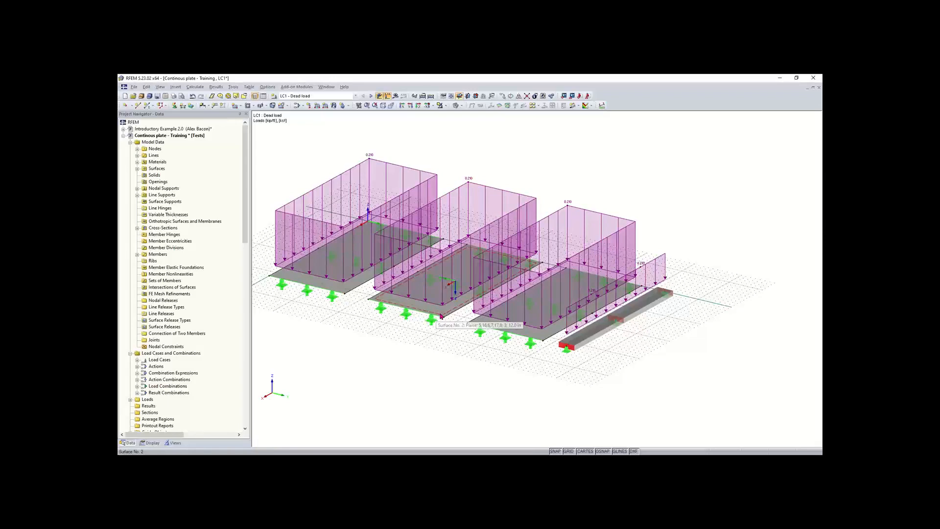
Step: Hide the loads of the dead load case so only the slabs, beam and supports are displayed
scroll(367, 336, "up", 1)
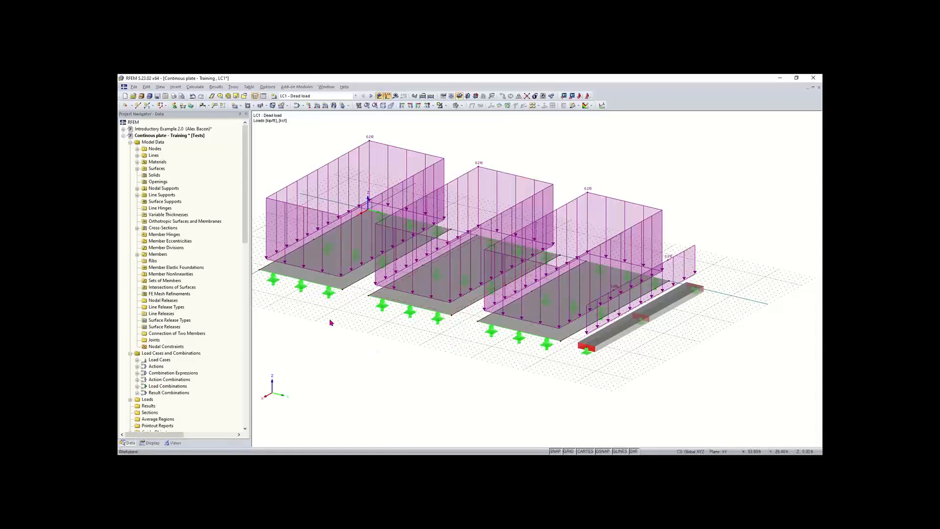
scroll(367, 346, "up", 2)
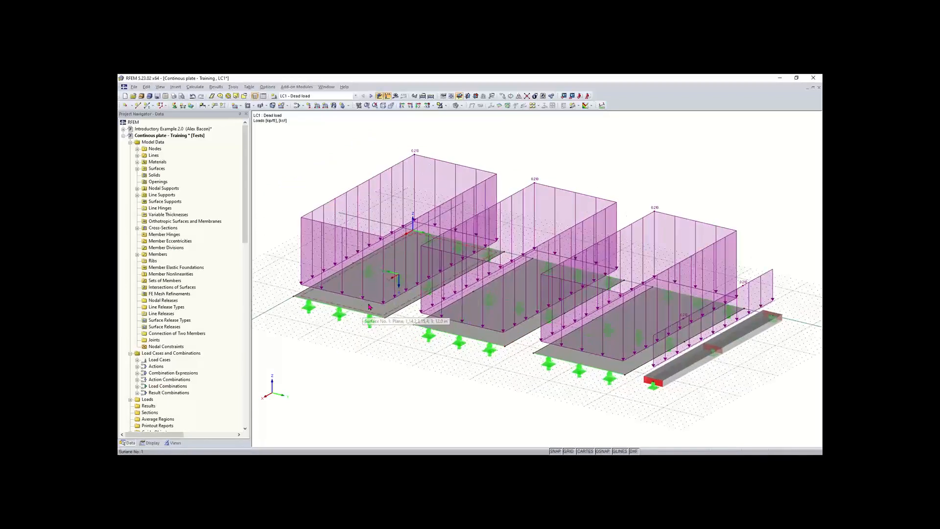
middle_click_drag(513, 294, 478, 286)
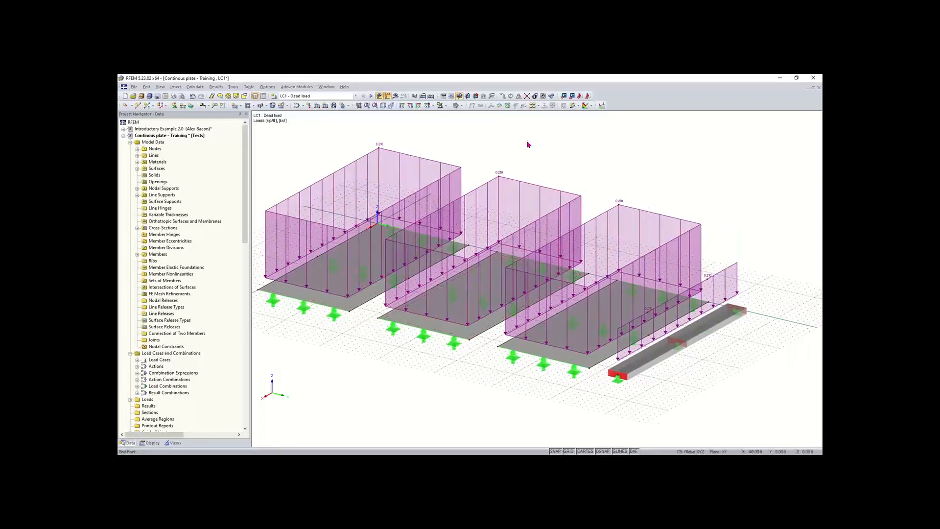
left_click(388, 95)
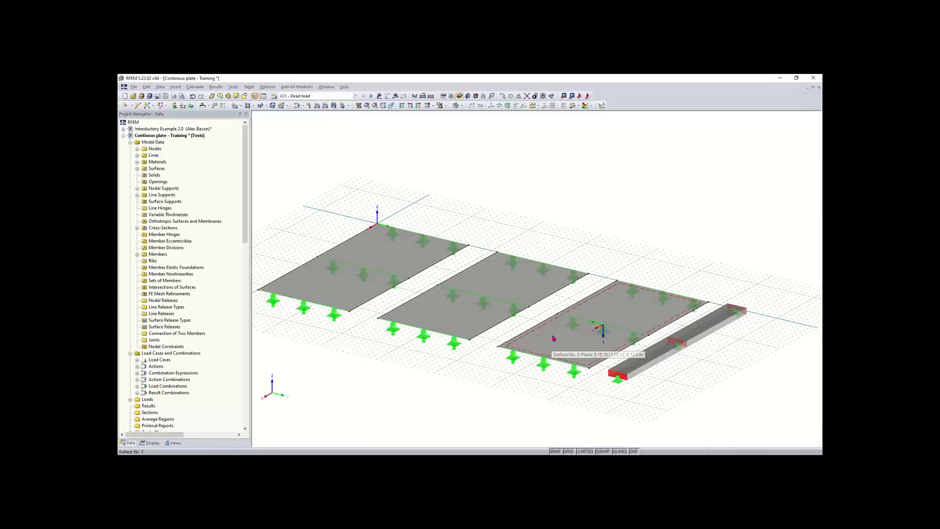
Step: Create a surface FE mesh refinement with a target FE length of 0.20 ft on the first slab and check its marker
right_click(336, 292)
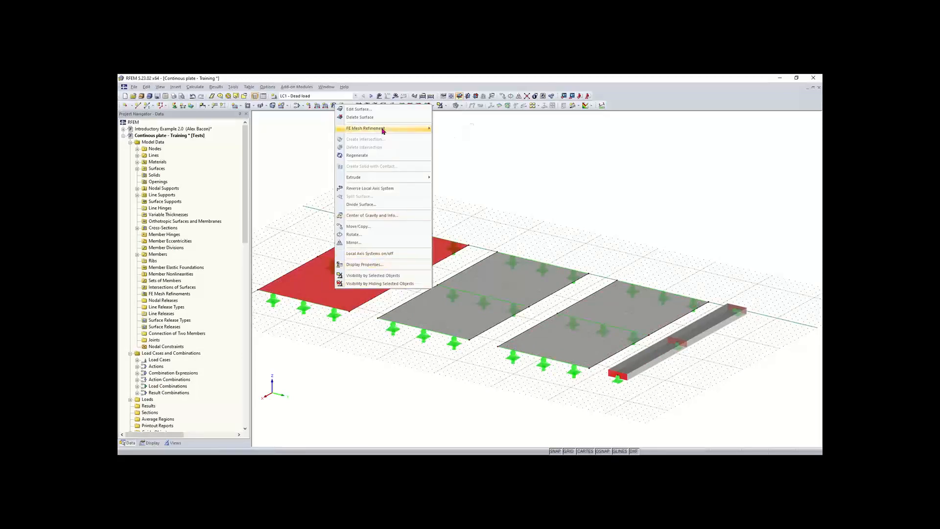
mouse_move(383, 129)
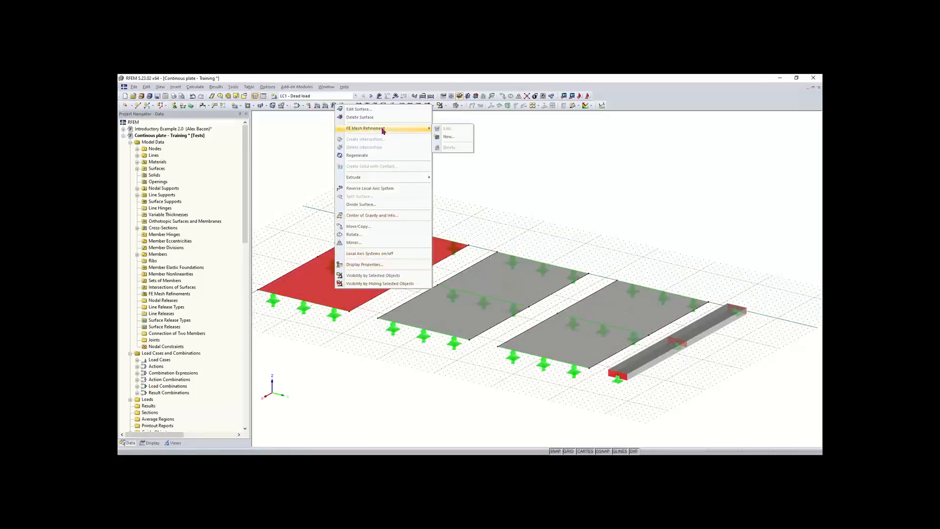
left_click(445, 138)
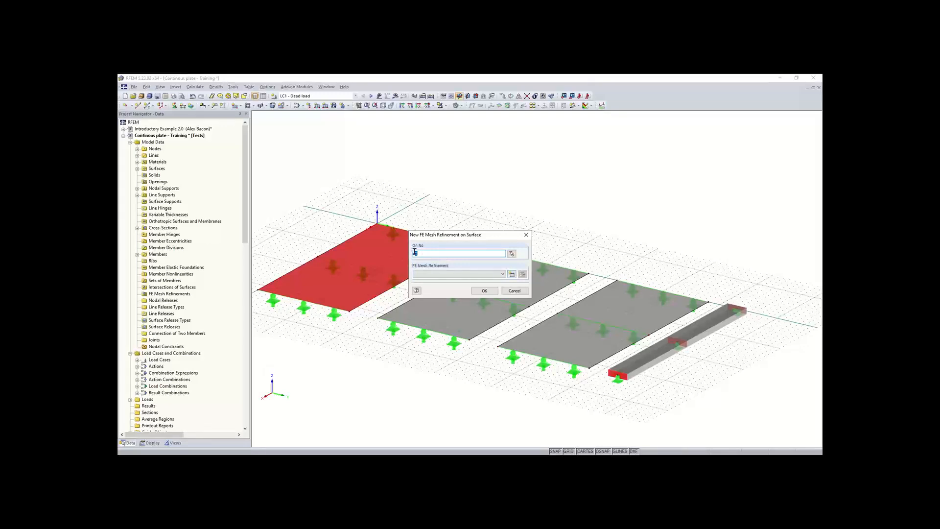
left_click(513, 276)
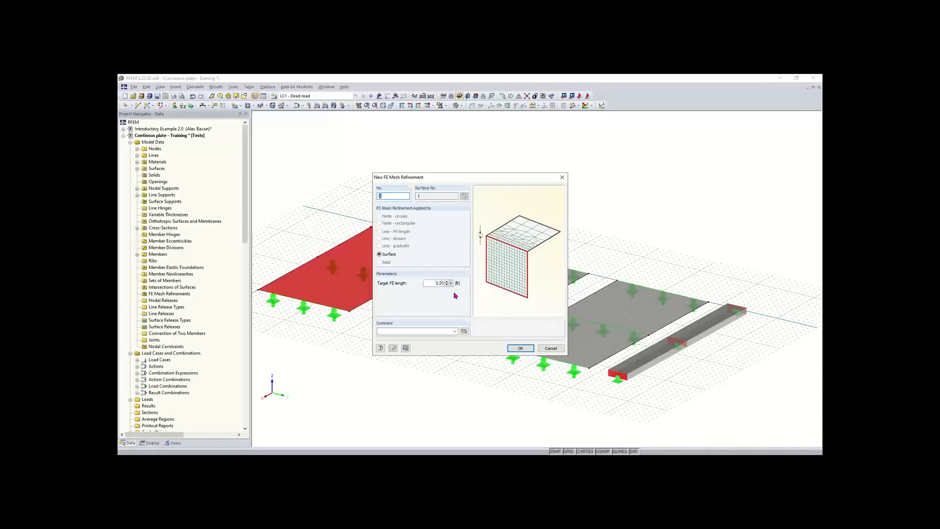
left_click(520, 348)
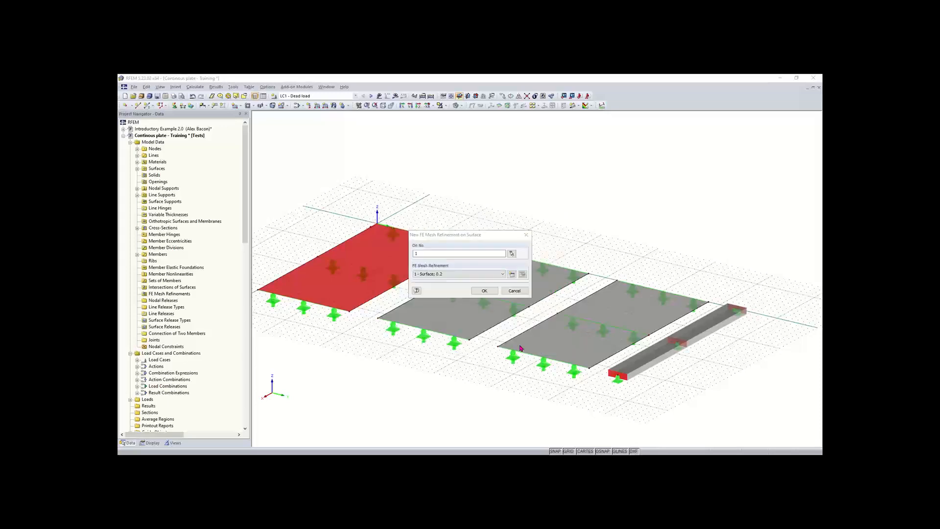
left_click(484, 292)
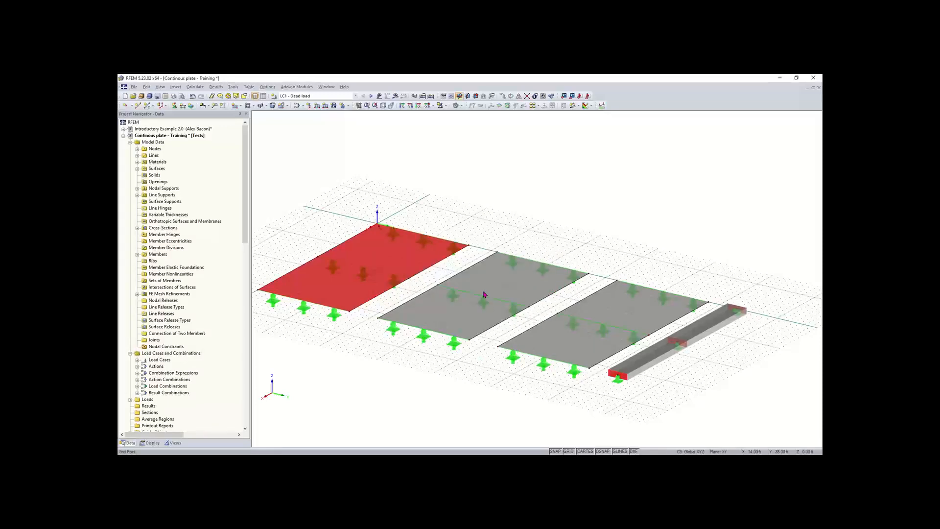
left_click(414, 195)
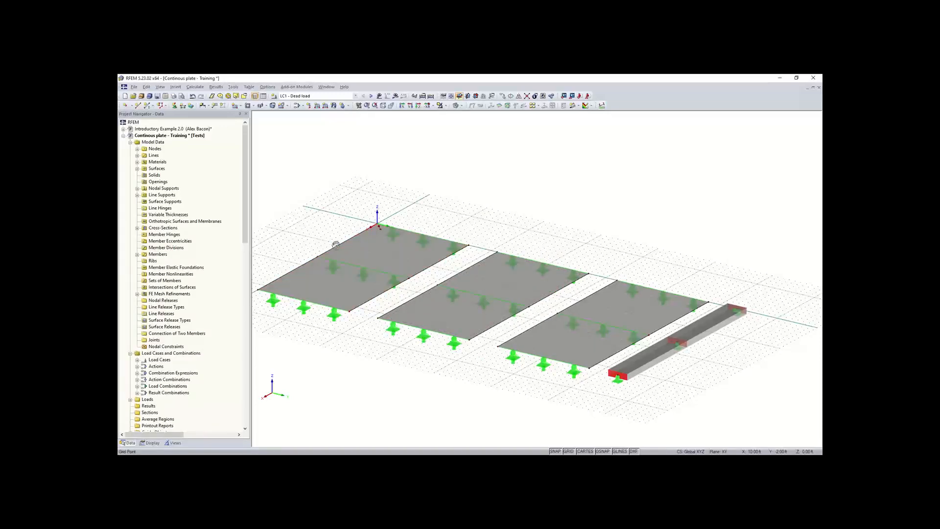
scroll(335, 245, "up", 2)
left_click(404, 241)
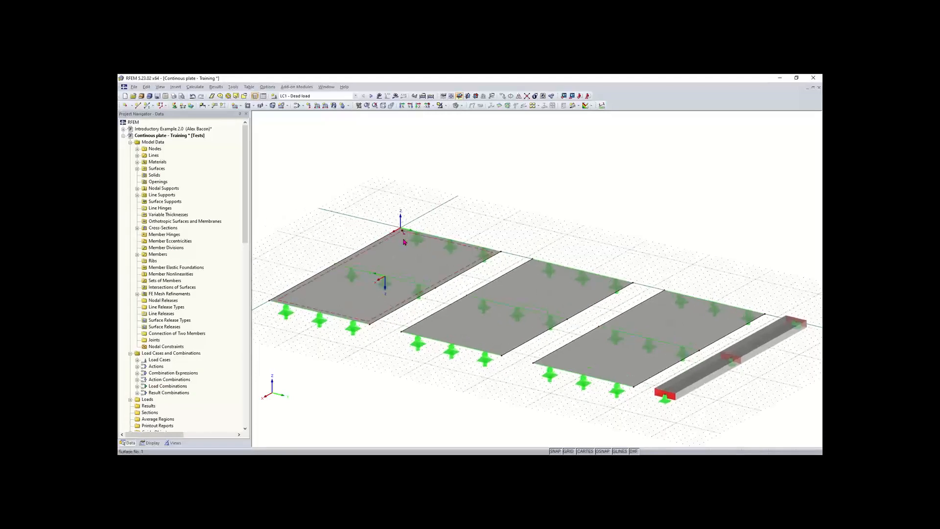
scroll(404, 242, "up", 5)
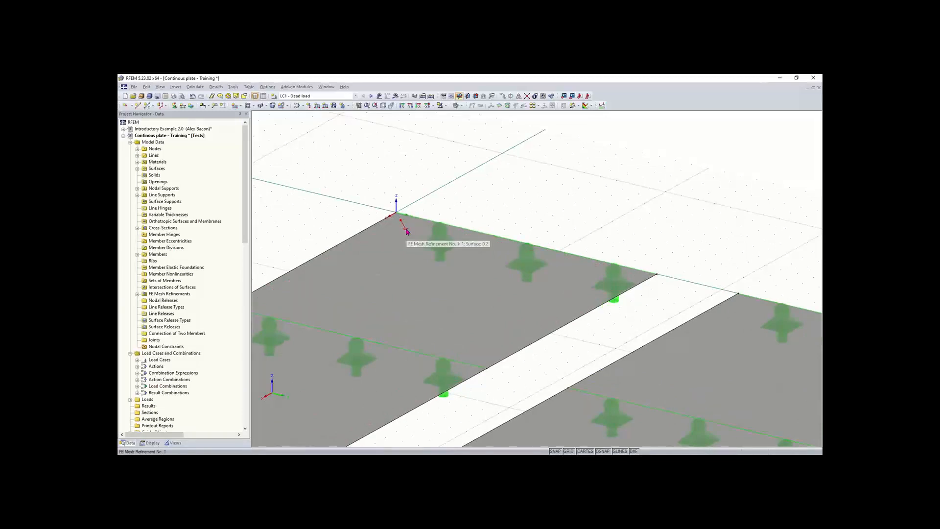
scroll(407, 231, "down", 5)
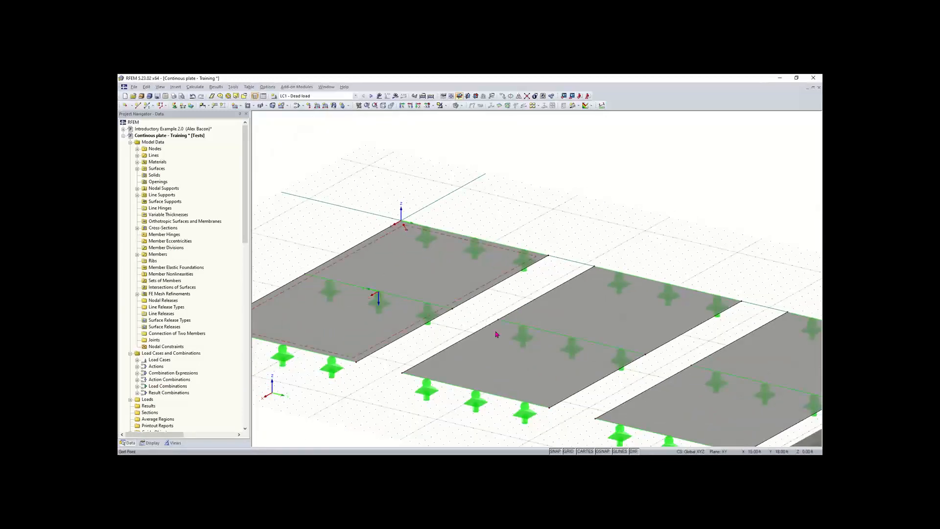
Step: Start a new FE mesh refinement of the Surface type and assign it to the middle slab by picking it in the model
scroll(482, 324, "up", 1)
middle_click_drag(490, 327, 398, 248)
scroll(399, 248, "down", 2)
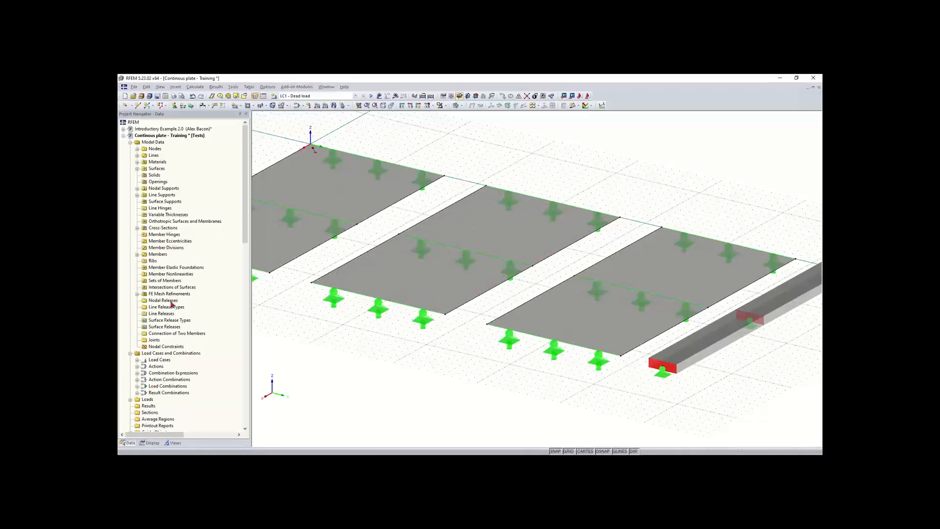
scroll(173, 334, "down", 1)
scroll(172, 334, "down", 1)
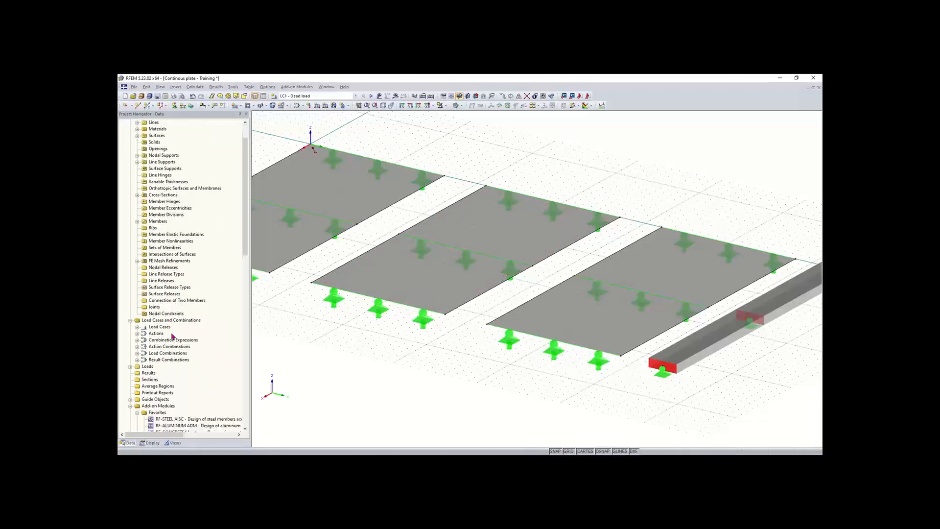
left_click(137, 261)
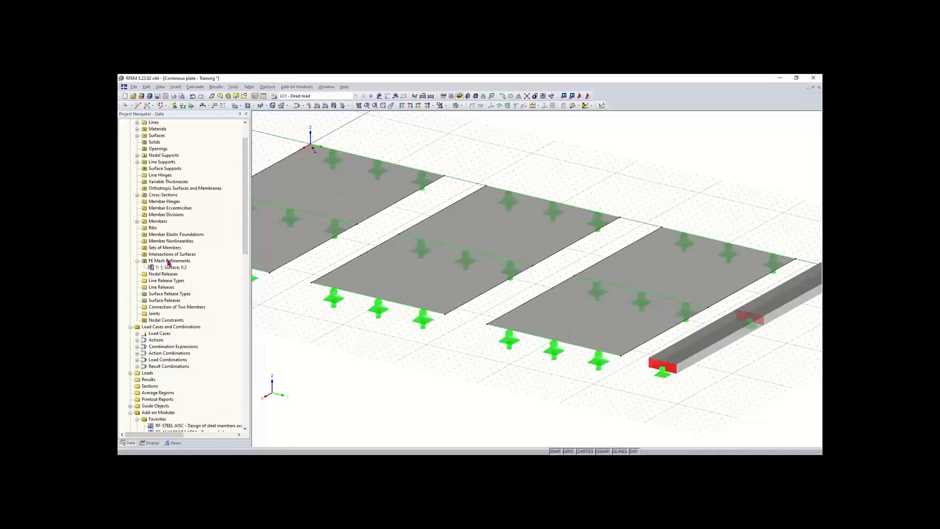
right_click(169, 262)
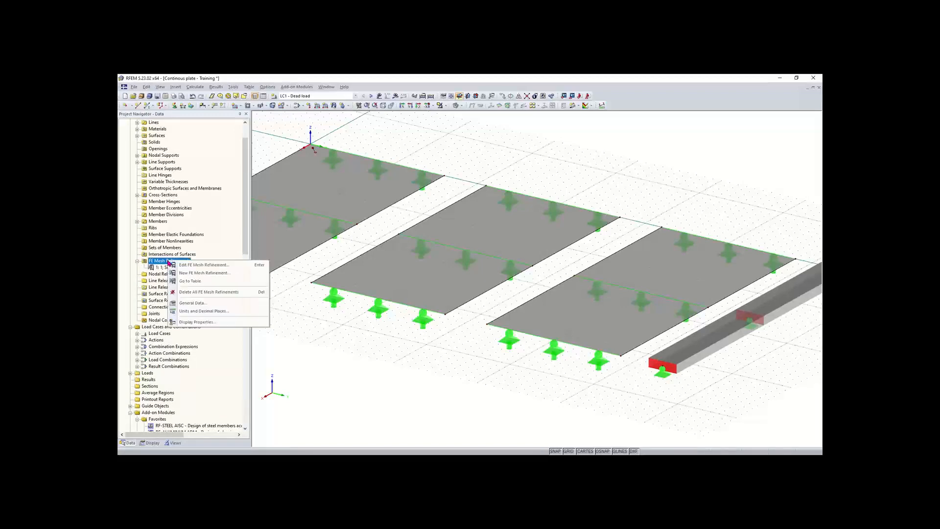
left_click(208, 274)
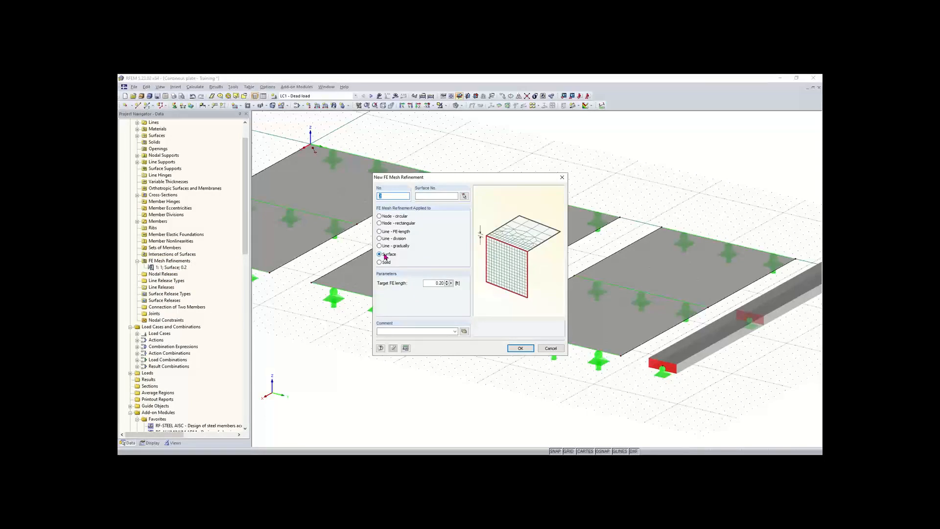
left_click(431, 195)
left_click_drag(469, 180, 457, 266)
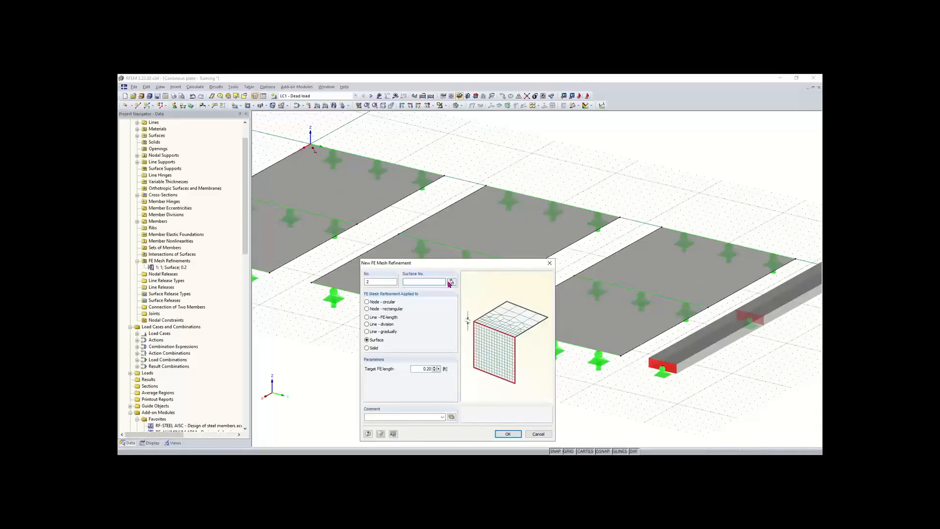
left_click(451, 282)
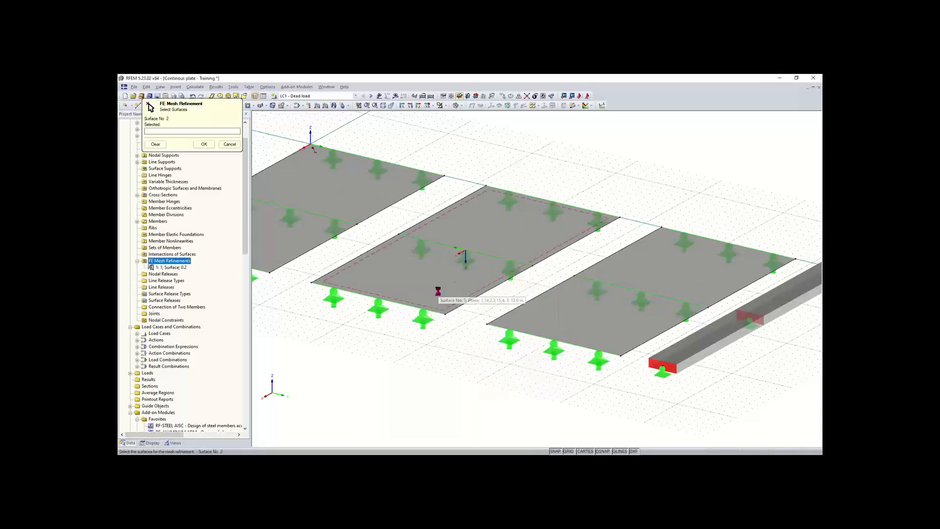
left_click(460, 290)
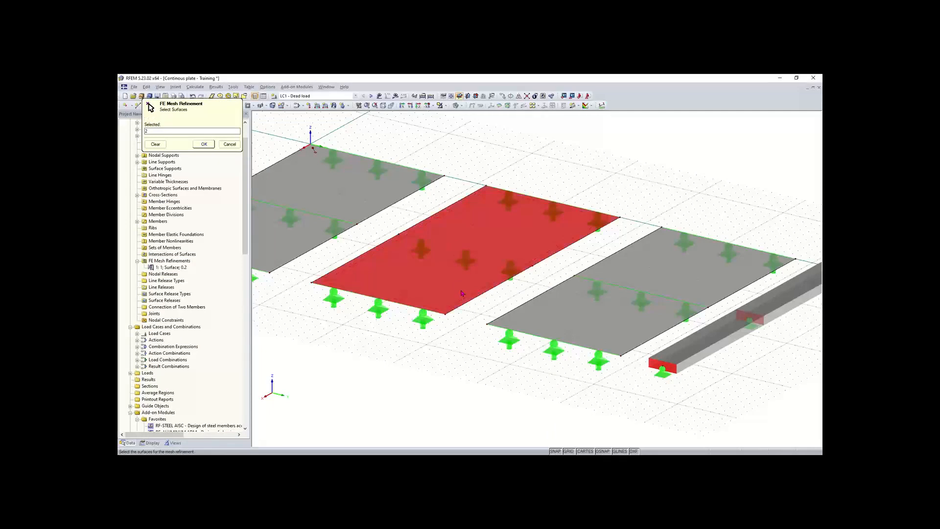
left_click(204, 144)
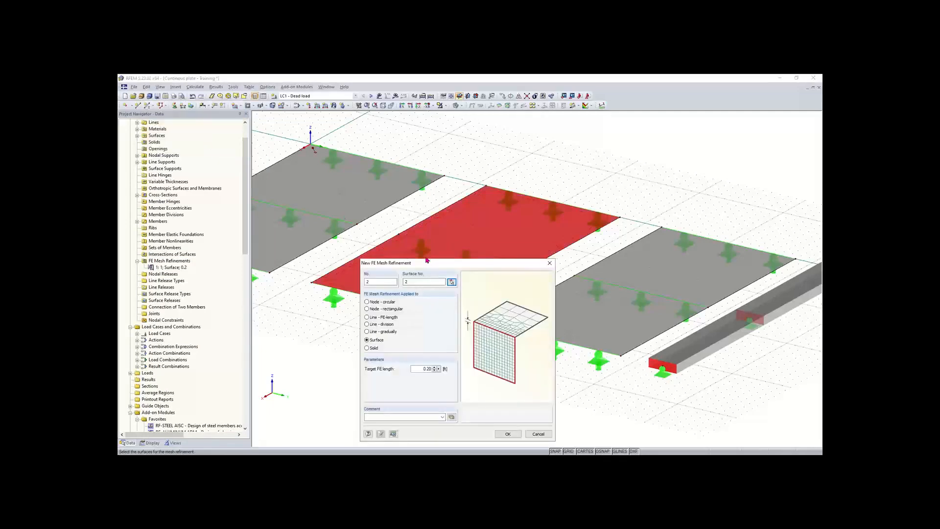
Step: Set the middle slab's target FE length to 0.4 ft, create the refinement and clear the selection
left_click_drag(426, 261, 411, 218)
double_click(402, 328)
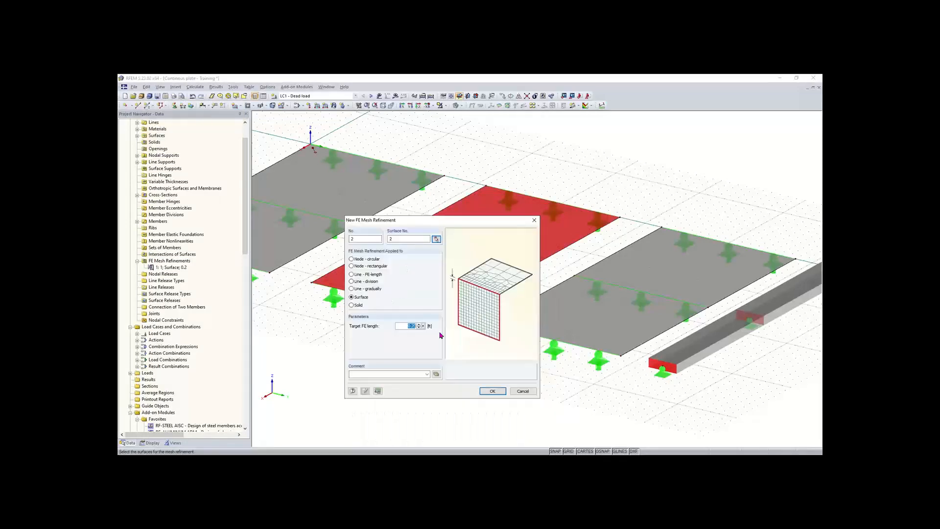
type("0")
left_click(492, 391)
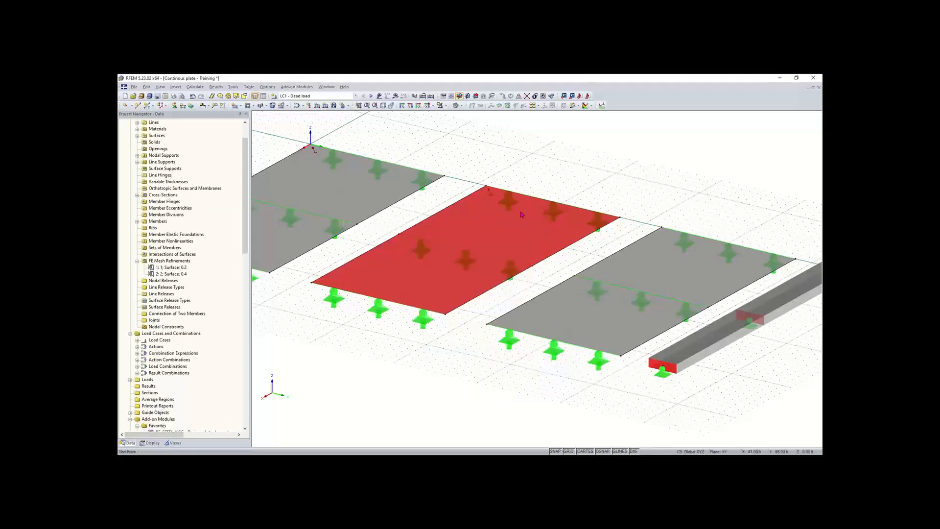
left_click(505, 174)
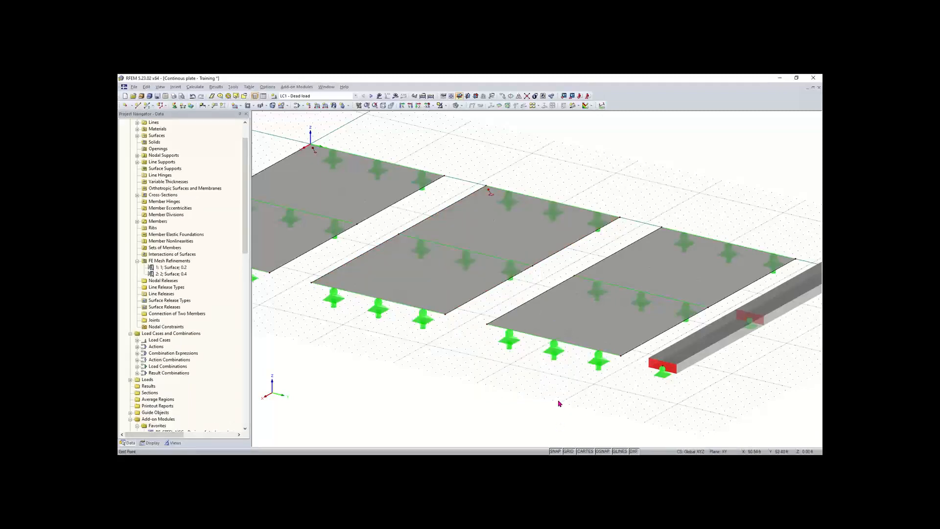
Step: Create a surface FE mesh refinement with a target FE length of 0.6 ft on the third slab, next to the beam
scroll(558, 401, "down", 1)
middle_click_drag(557, 401, 456, 398)
right_click(470, 321)
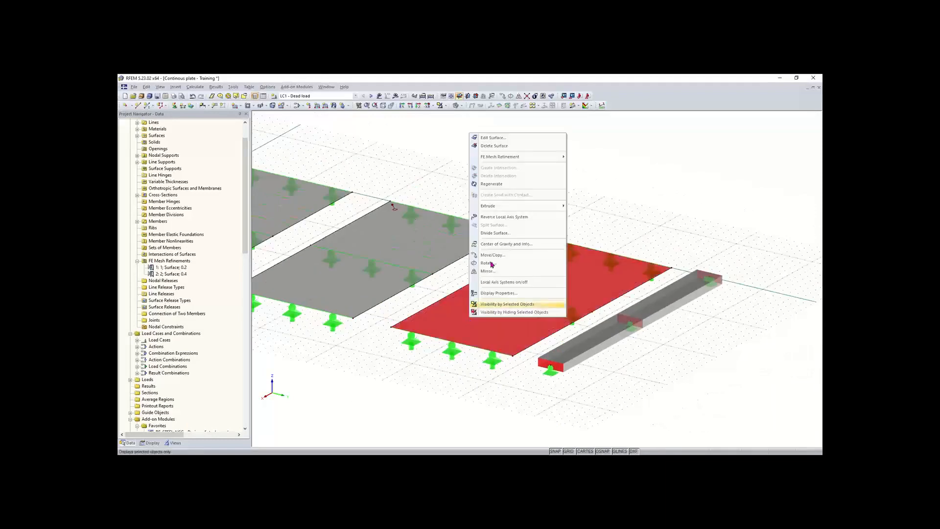
mouse_move(506, 160)
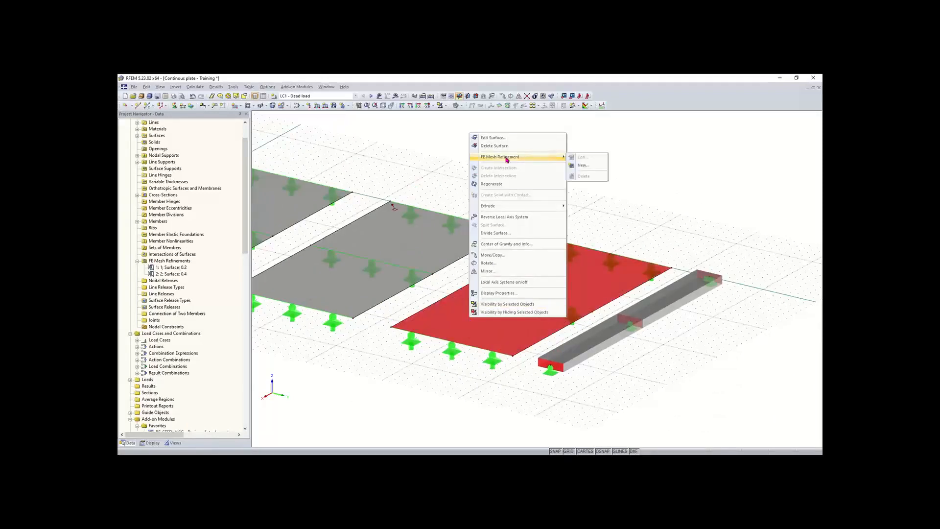
left_click(580, 166)
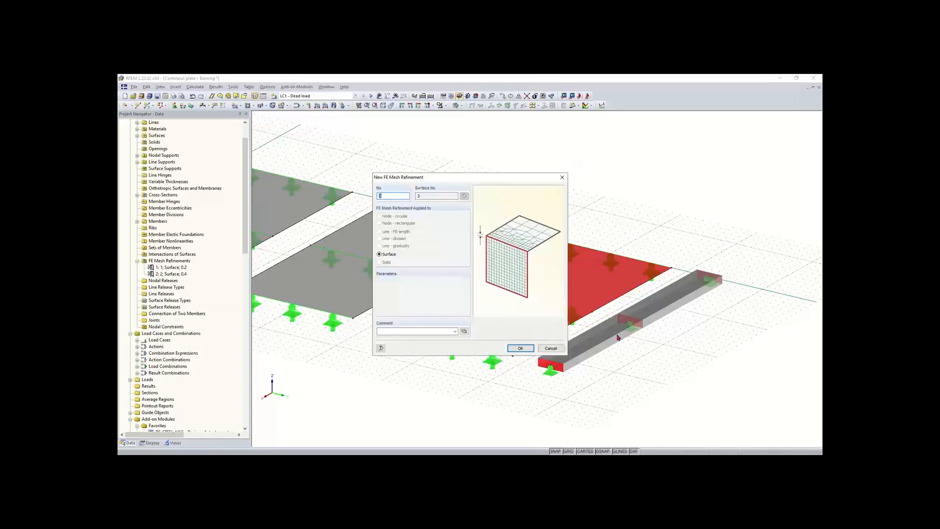
double_click(432, 284)
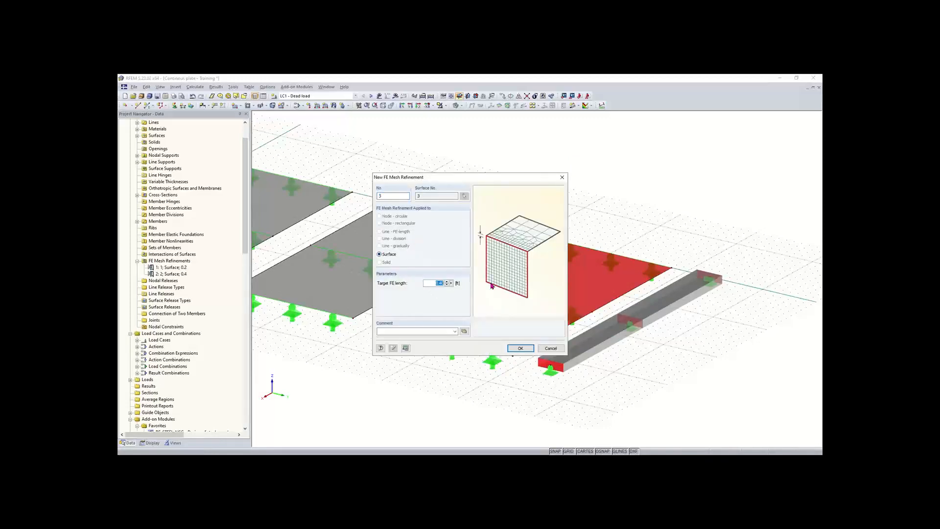
type("0.")
left_click(521, 349)
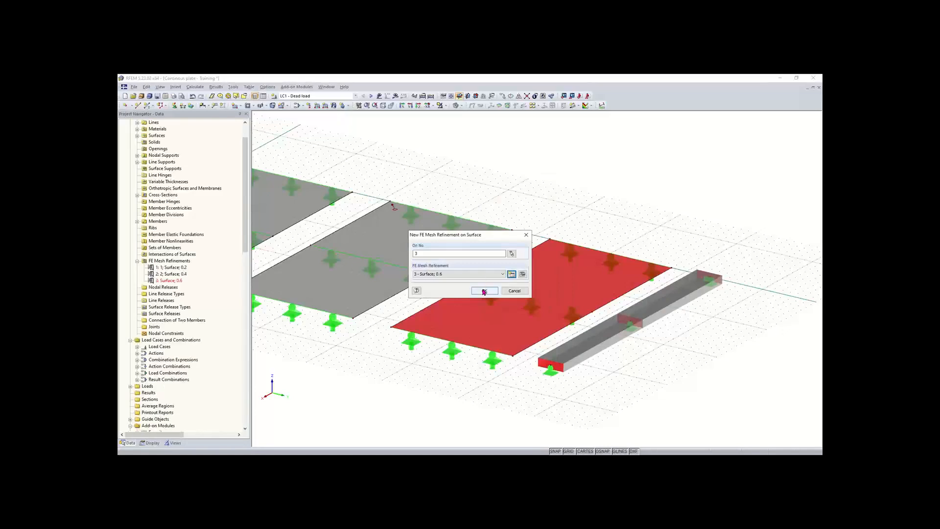
left_click(484, 291)
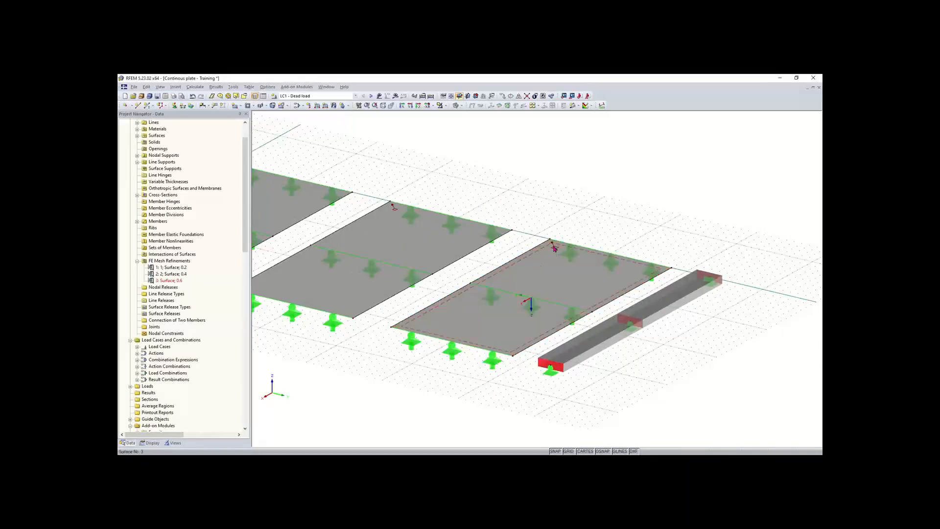
left_click(554, 248)
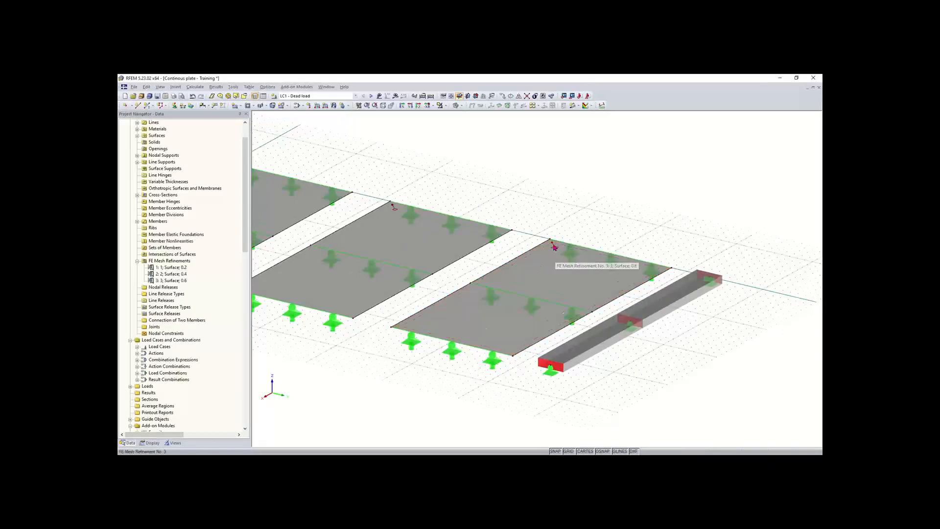
scroll(554, 249, "down", 3)
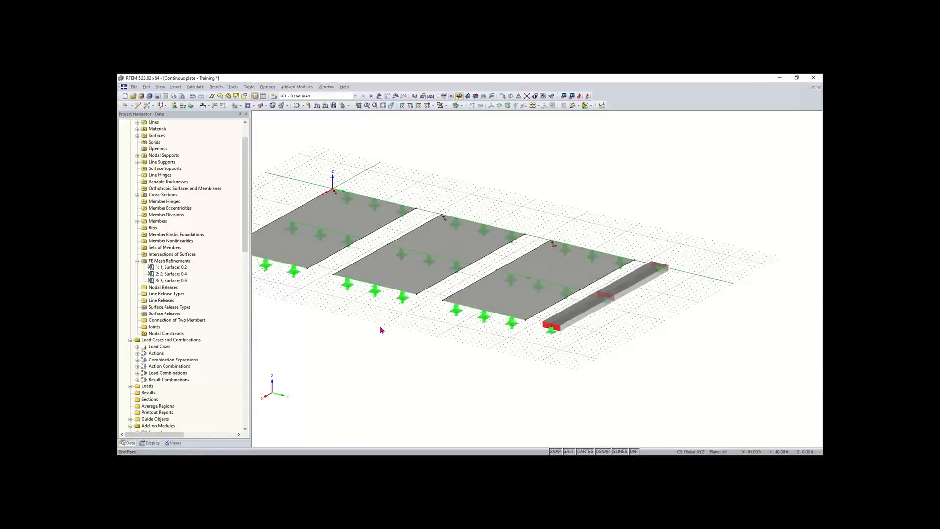
middle_click_drag(366, 327, 399, 346)
scroll(388, 343, "down", 1)
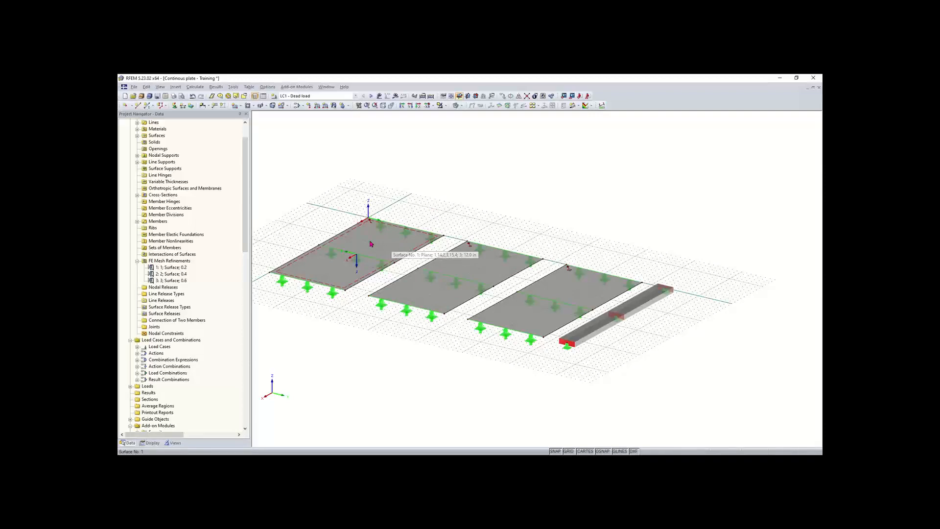
Step: Start a new numerically defined section through surfaces via a plane and name it AA
scroll(249, 229, "down", 3)
scroll(250, 229, "down", 1)
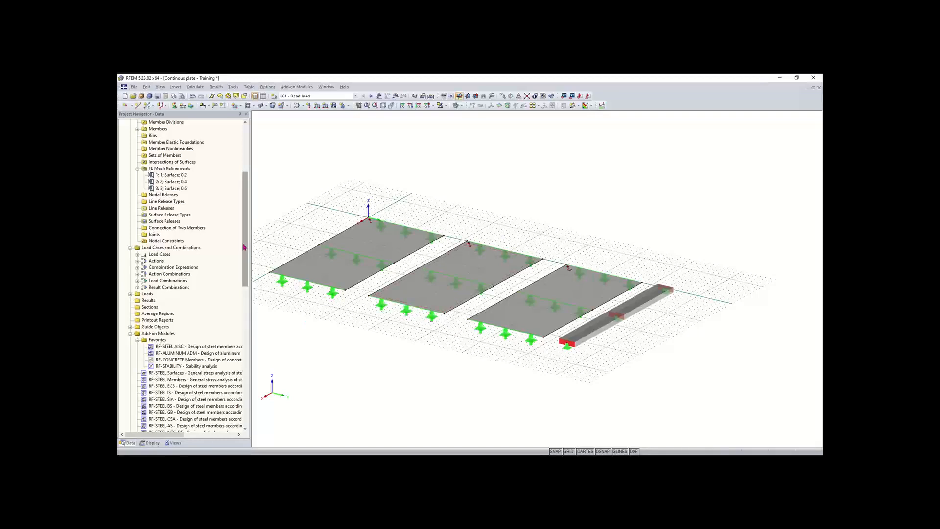
mouse_move(246, 248)
left_mouse_down()
mouse_move(246, 257)
mouse_move(246, 236)
mouse_move(246, 257)
left_mouse_up()
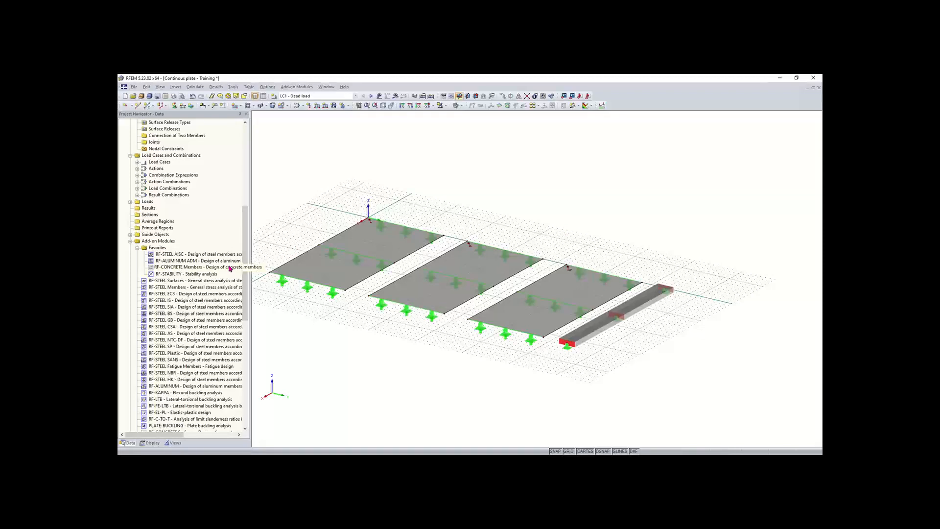
left_click_drag(248, 273, 249, 283)
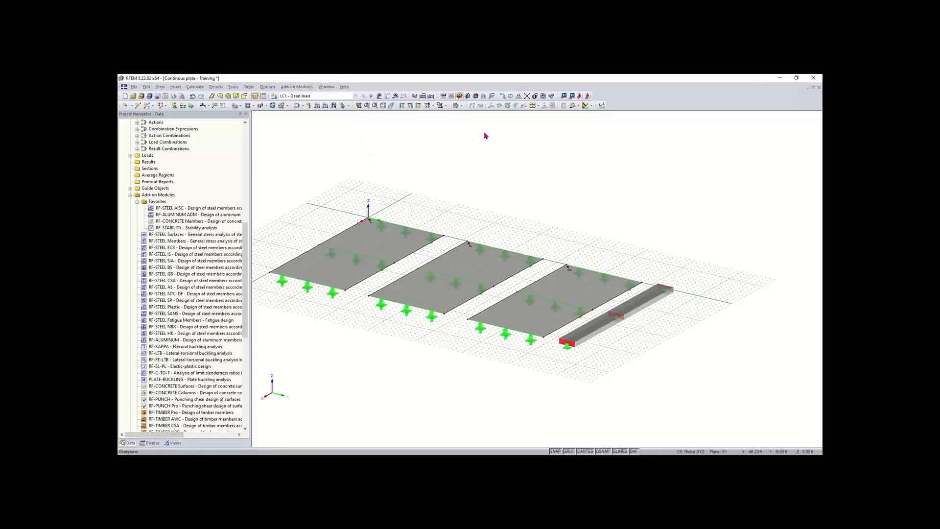
left_click(579, 109)
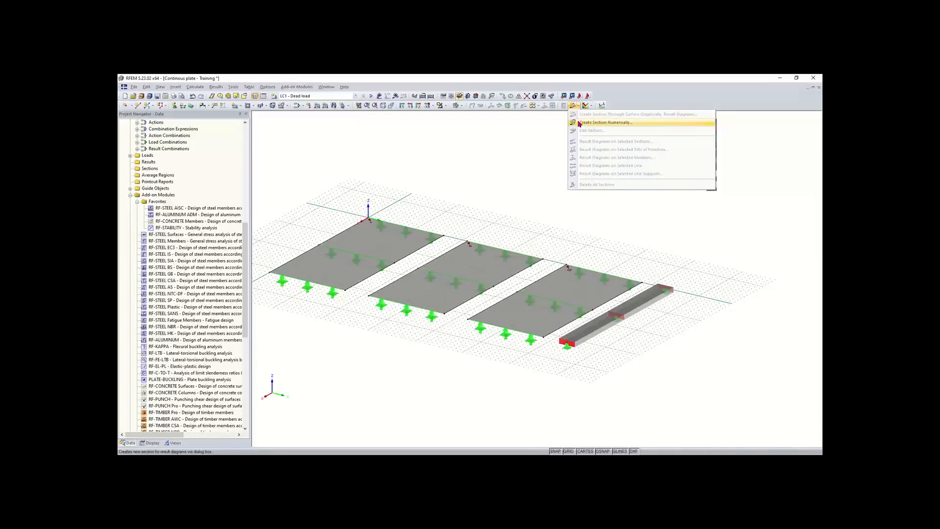
left_click(580, 123)
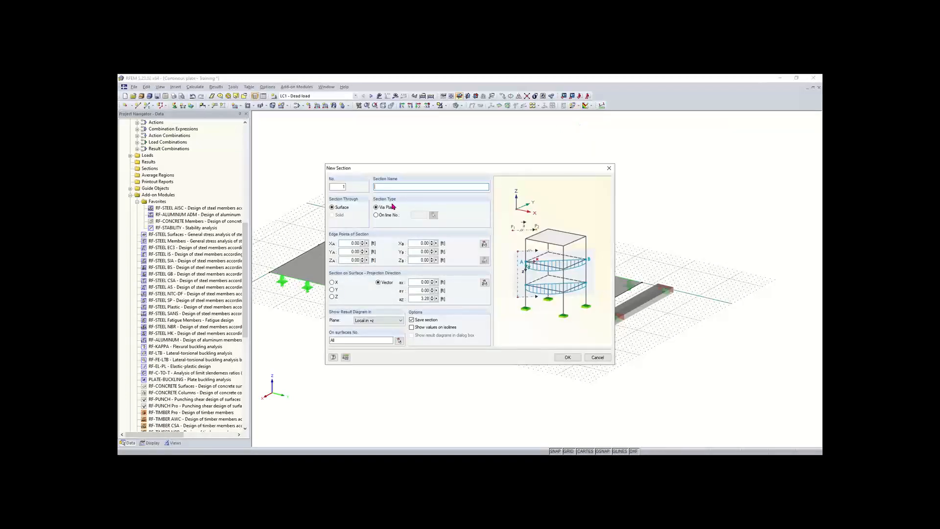
left_click_drag(411, 171, 393, 154)
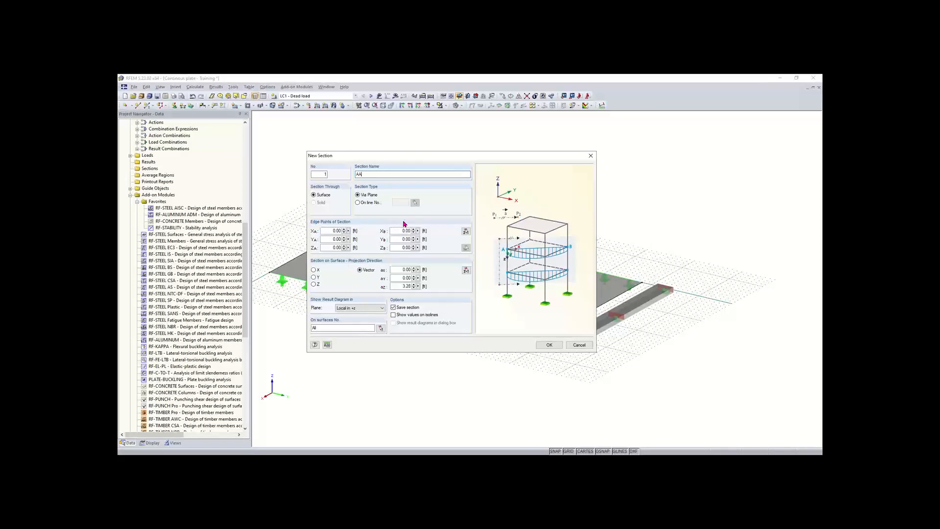
Step: Pick section AA's edge points across the first slab, from (32, 8, 0) to (0, 8, 0) ft, create it and check its placement
left_click(466, 231)
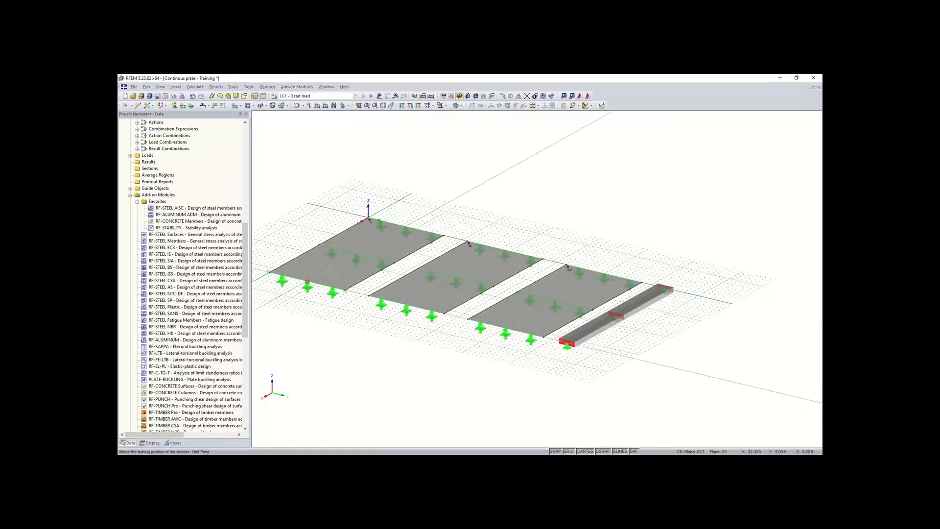
left_click(308, 281)
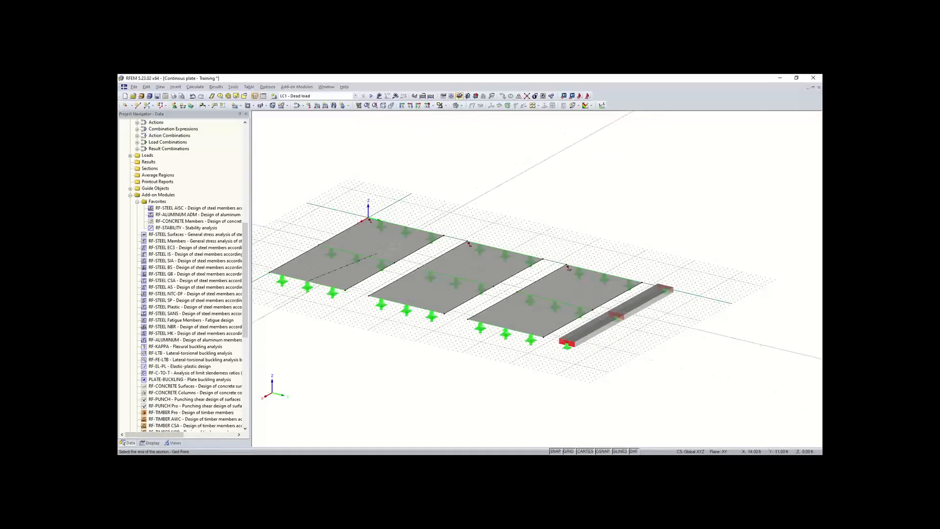
left_click(399, 227)
left_click(406, 226)
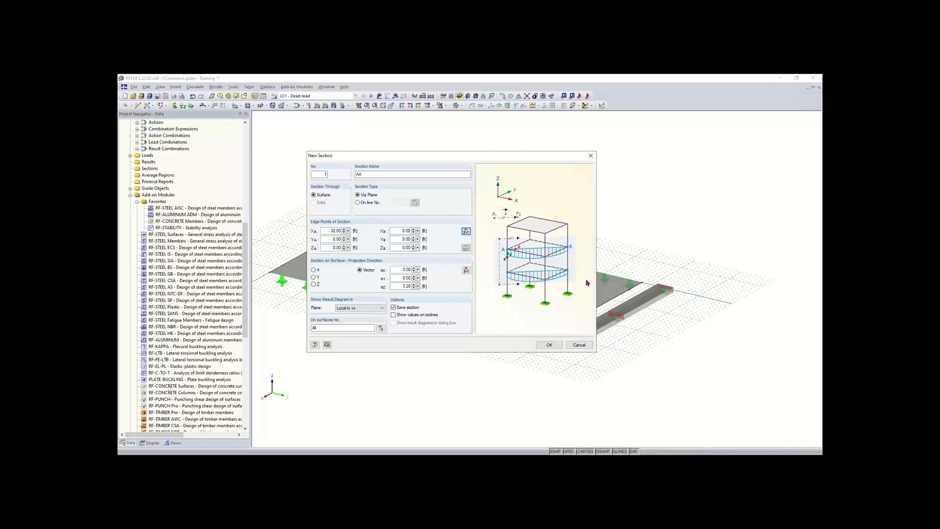
left_click(549, 345)
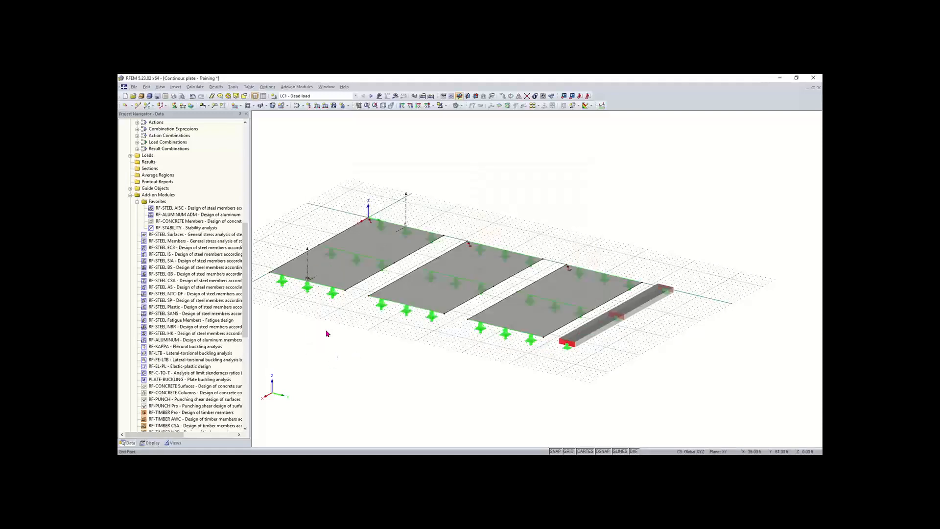
scroll(313, 274, "up", 5)
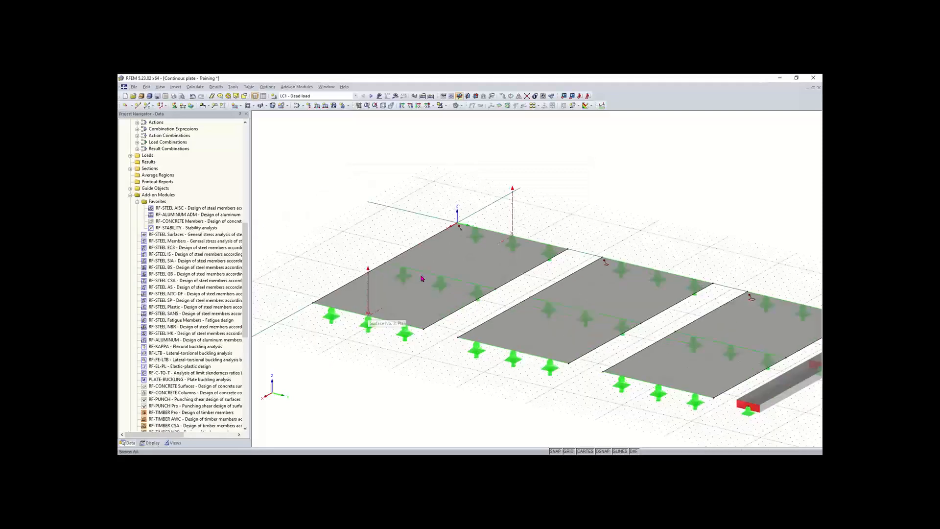
scroll(619, 259, "down", 1)
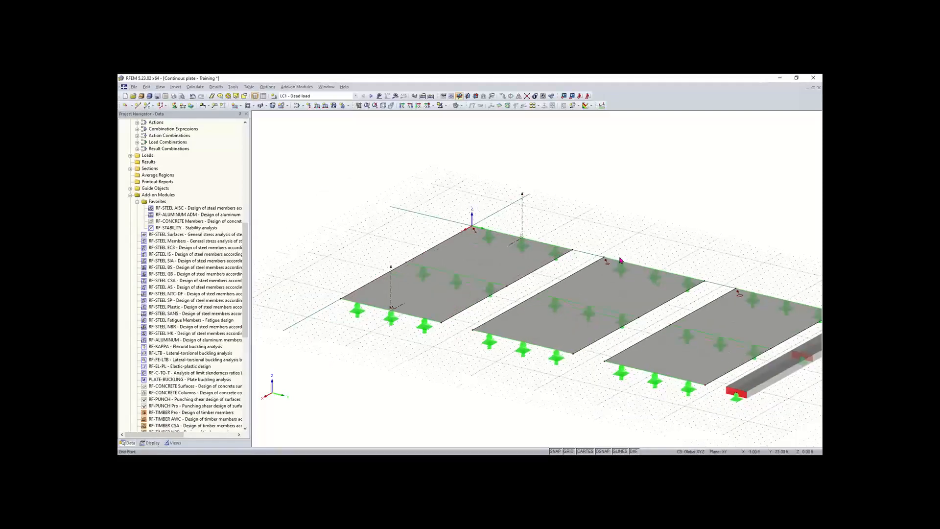
middle_click_drag(602, 235, 538, 220)
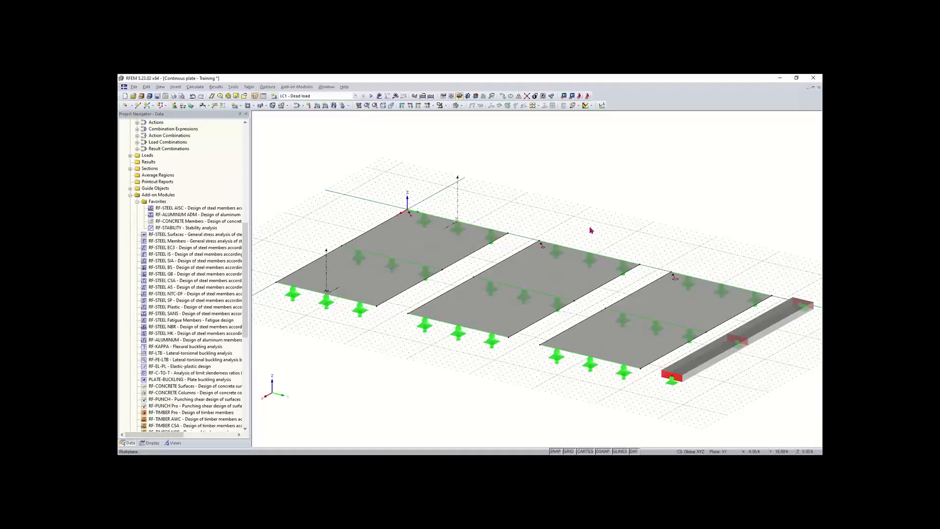
scroll(592, 231, "down", 1)
middle_click_drag(592, 230, 503, 224)
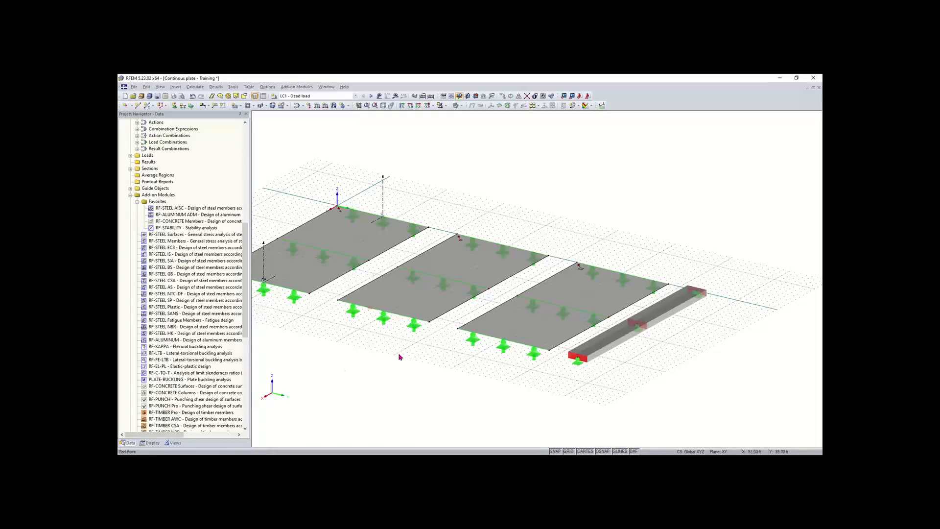
middle_click_drag(398, 374, 421, 381)
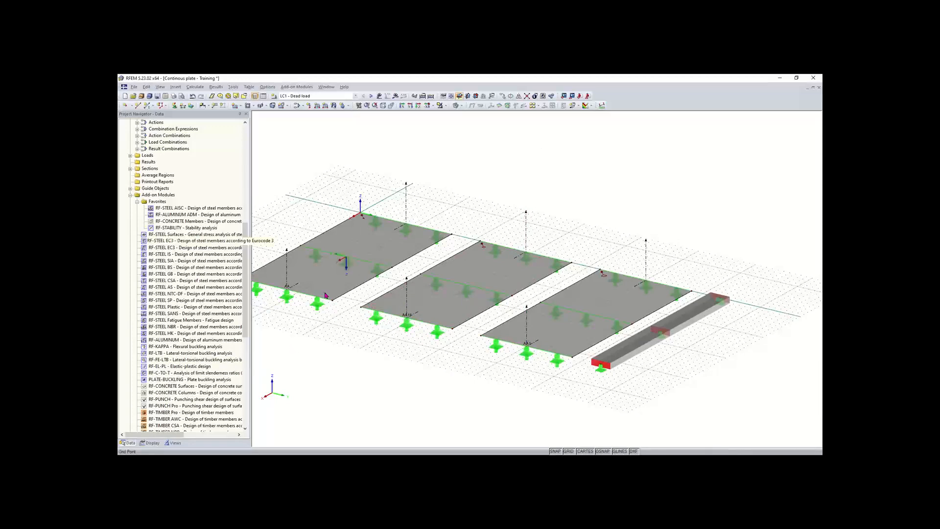
Step: Rename the section through the third slab, next to the beam, as AC
scroll(209, 262, "up", 4)
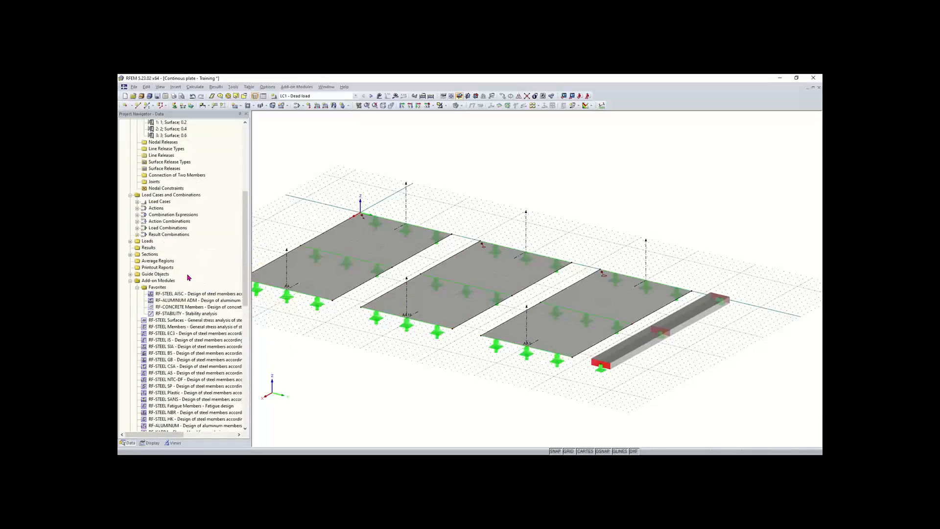
left_click(131, 255)
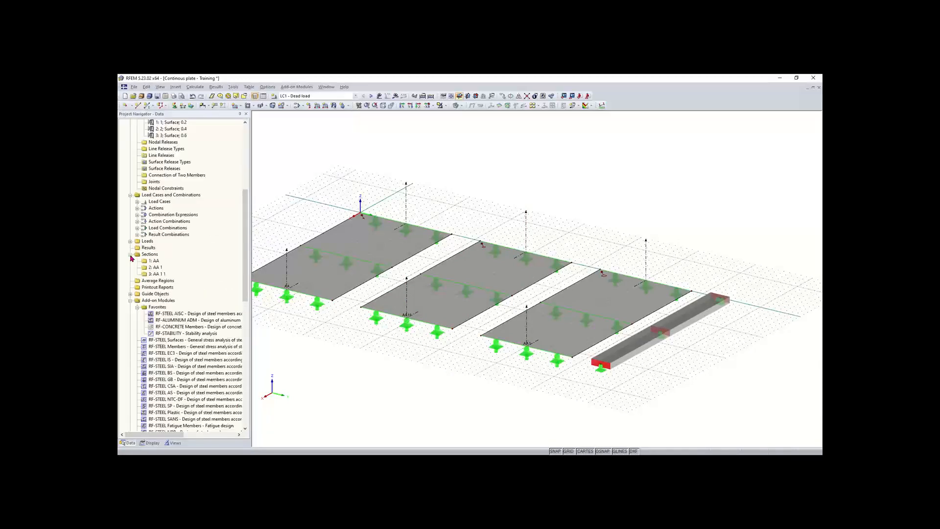
left_click(158, 268)
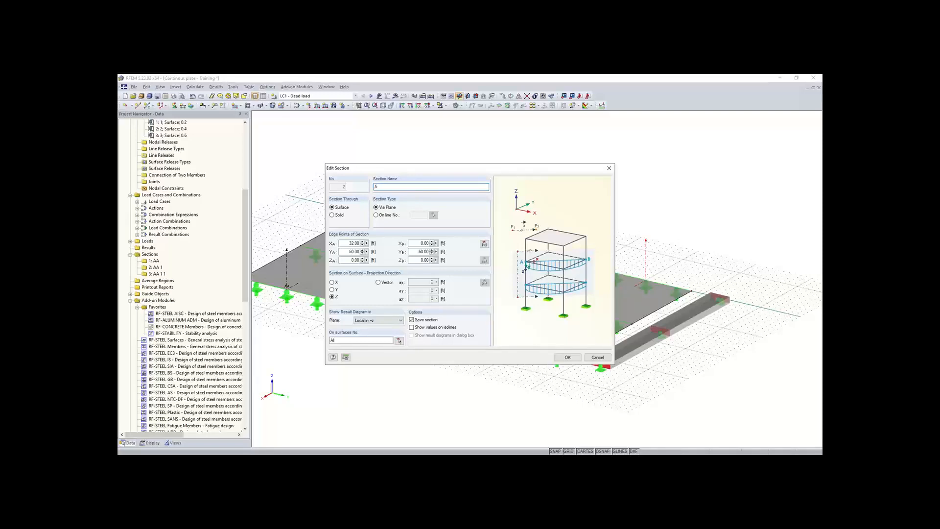
left_click(568, 357)
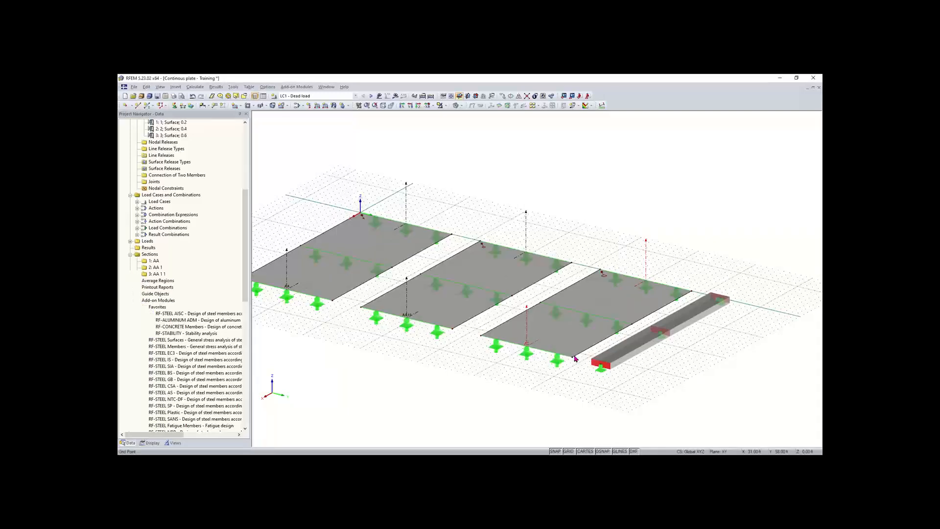
Step: Rename the section through the middle slab as AB
right_click(157, 273)
left_click(168, 278)
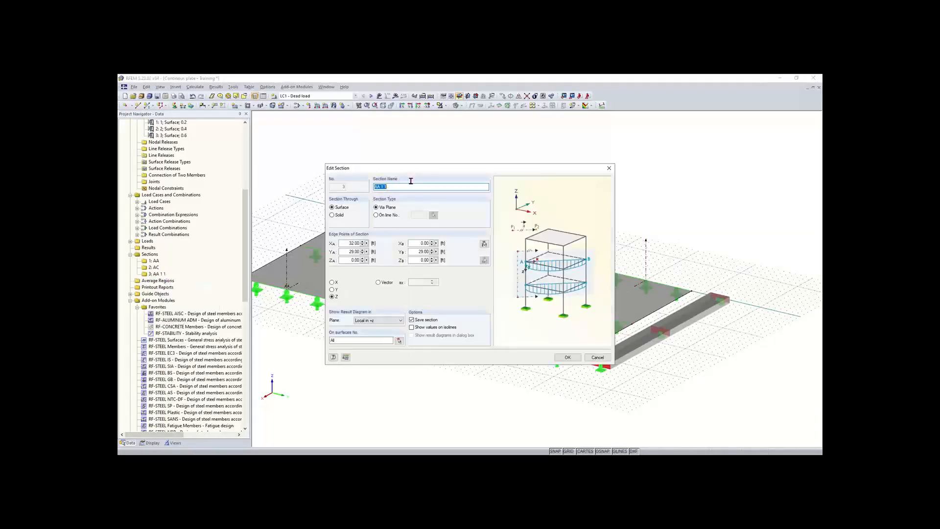
left_click(411, 184)
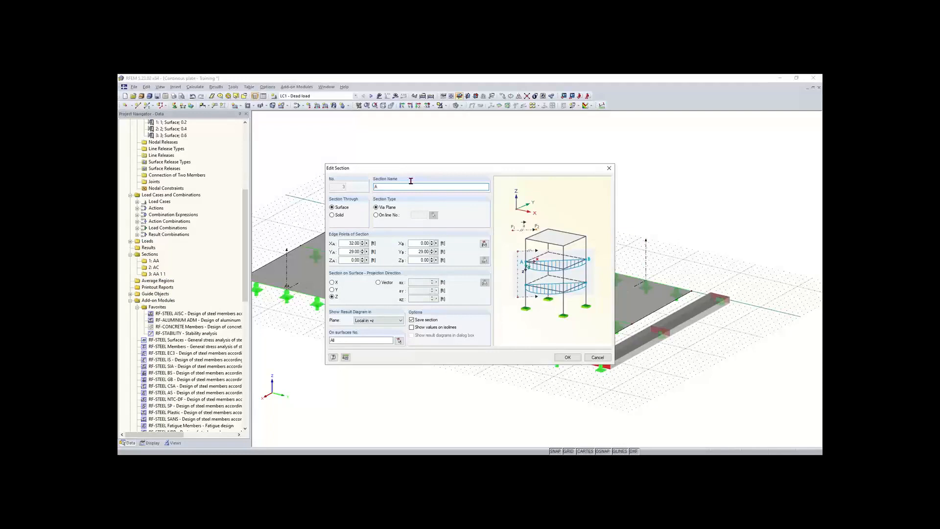
left_click(564, 358)
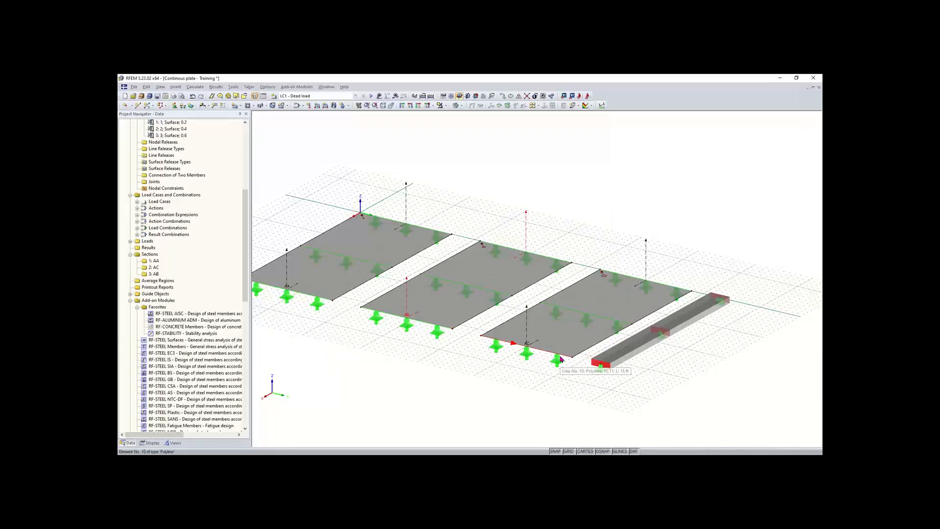
Step: Check the dead loads on the model briefly, hide them again and run the calculation for all load cases
scroll(509, 385, "down", 1)
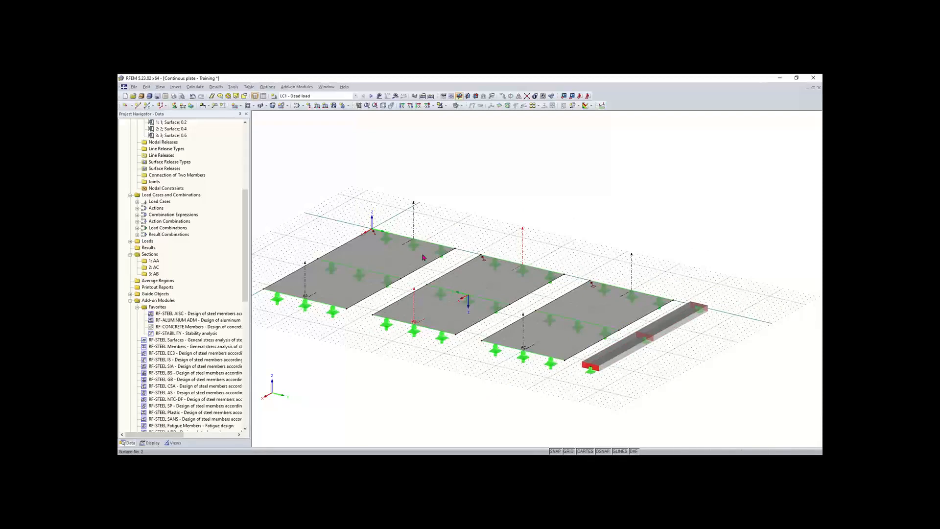
left_click(380, 96)
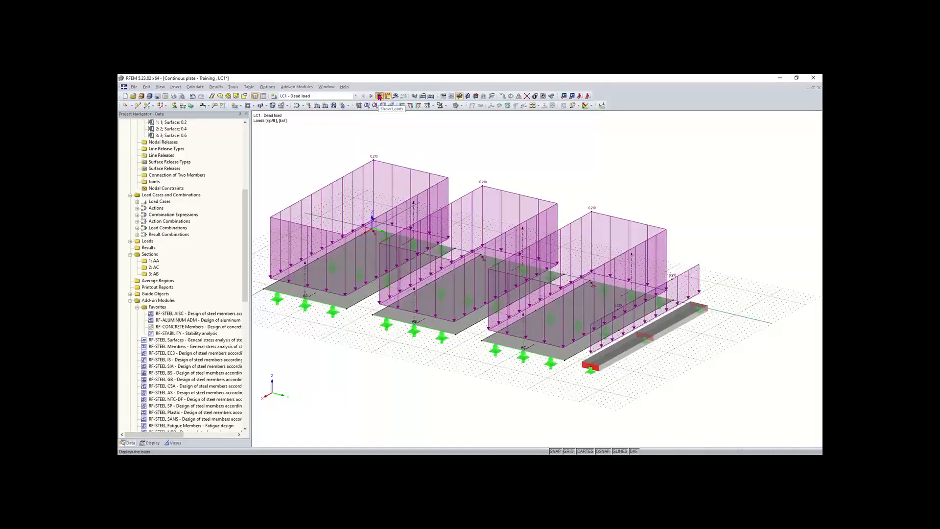
left_click(380, 96)
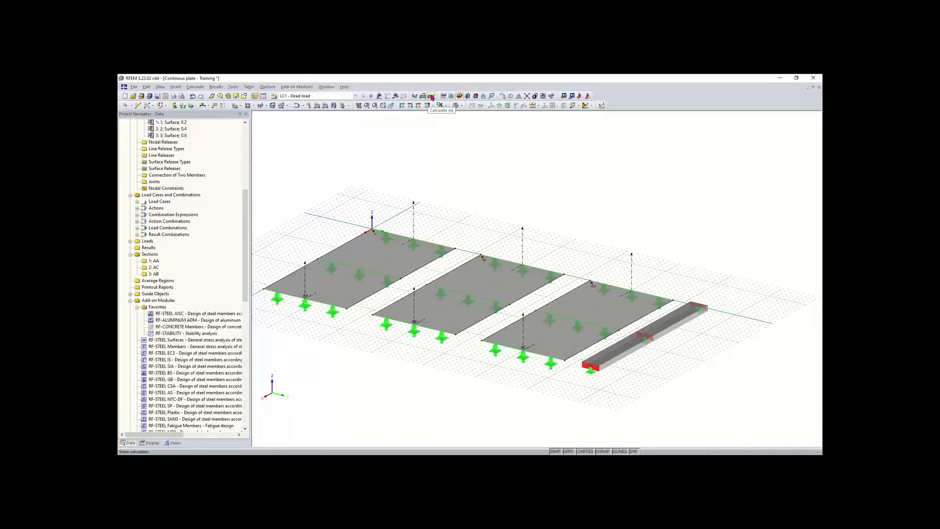
left_click(431, 96)
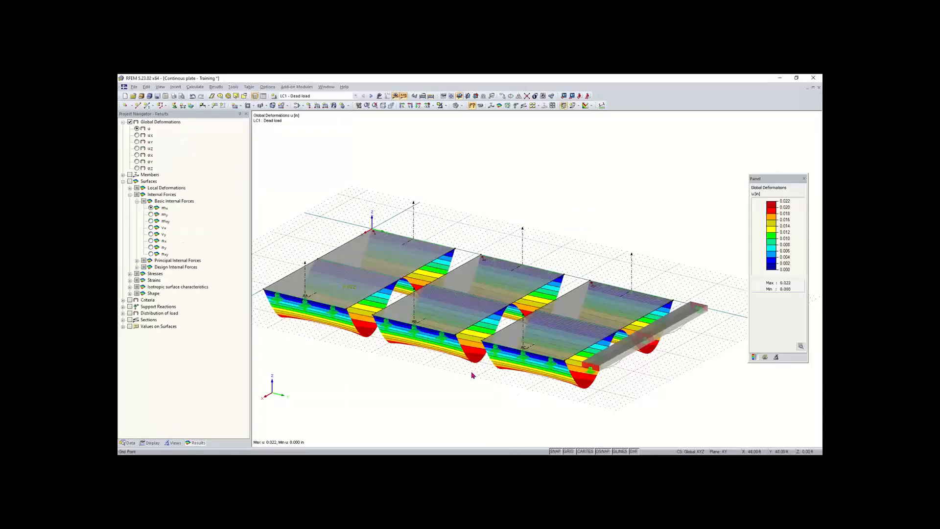
Step: Move the results legend closer and examine the global deformations u under dead load on the slabs and the beam from several angles
middle_click_drag(471, 374, 351, 319)
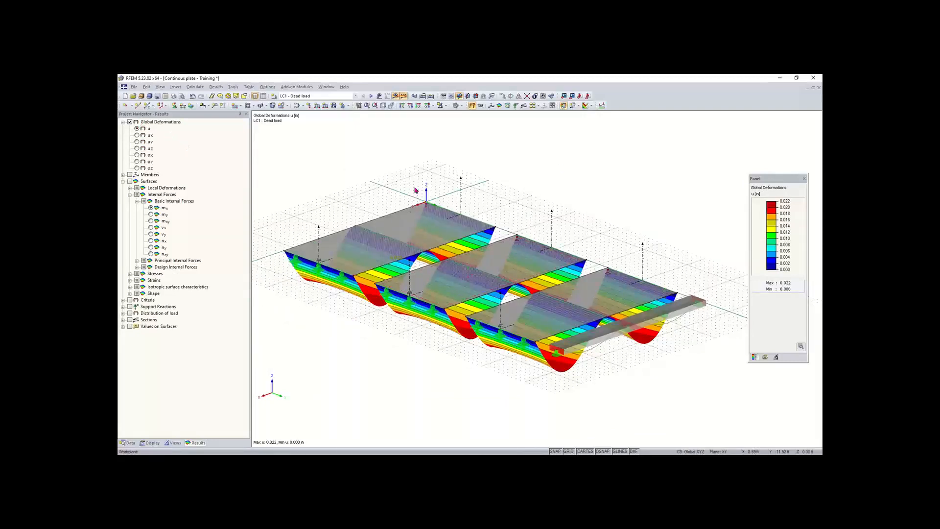
middle_click_drag(330, 321, 635, 307, "ctrl")
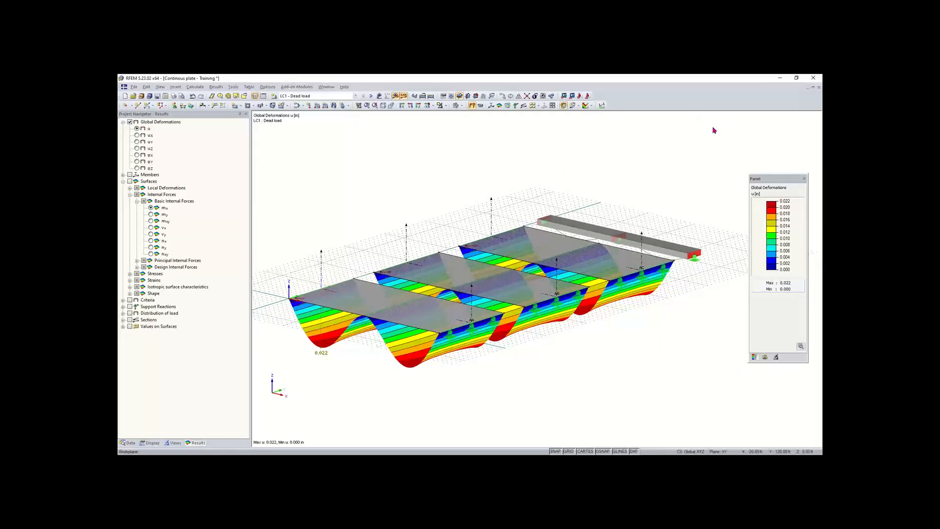
left_click(766, 180)
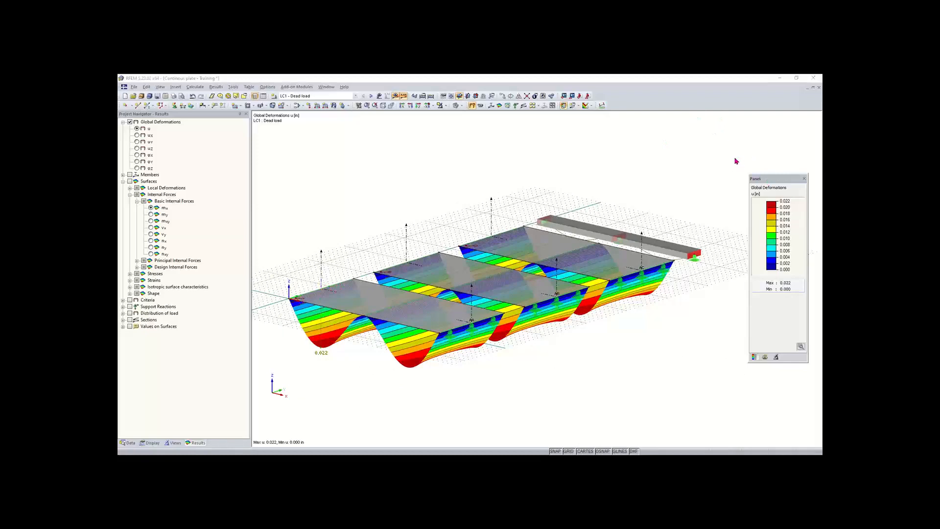
left_click_drag(768, 178, 734, 144)
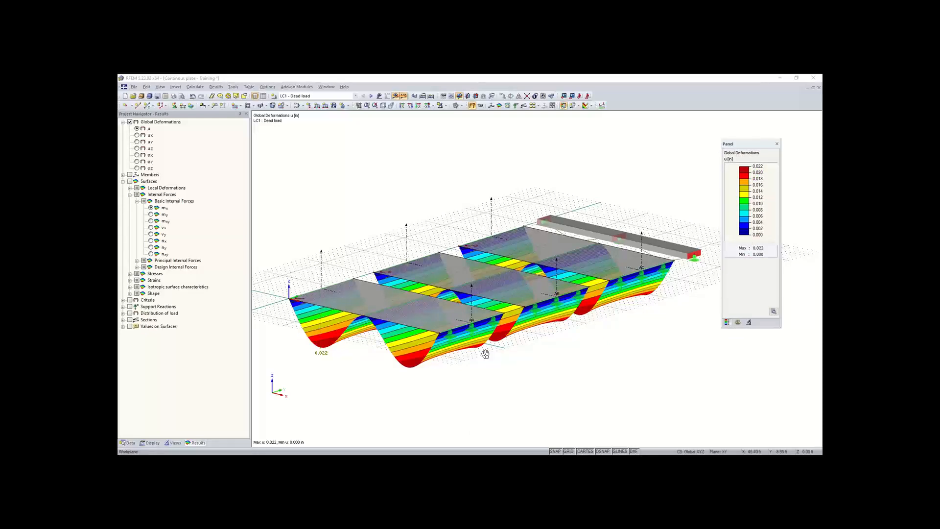
middle_click_drag(485, 354, 519, 351, "ctrl")
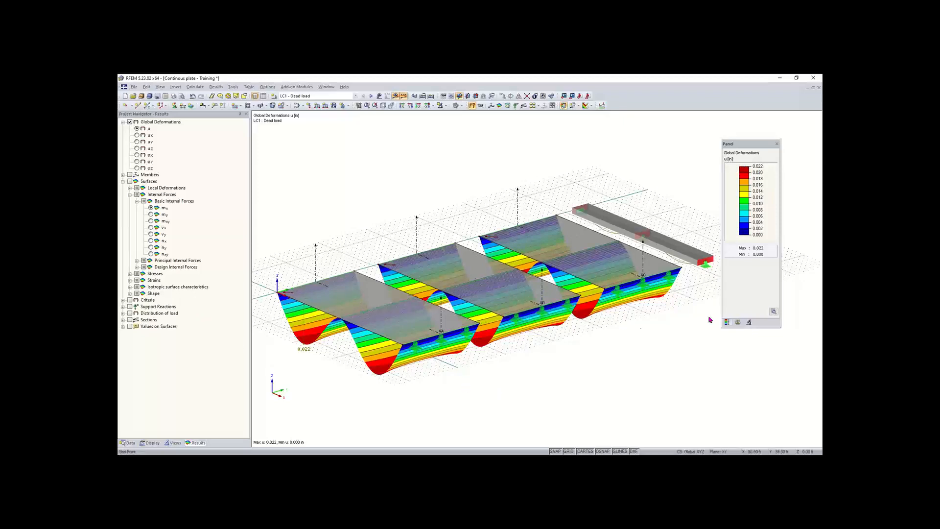
middle_click_drag(688, 296, 584, 310)
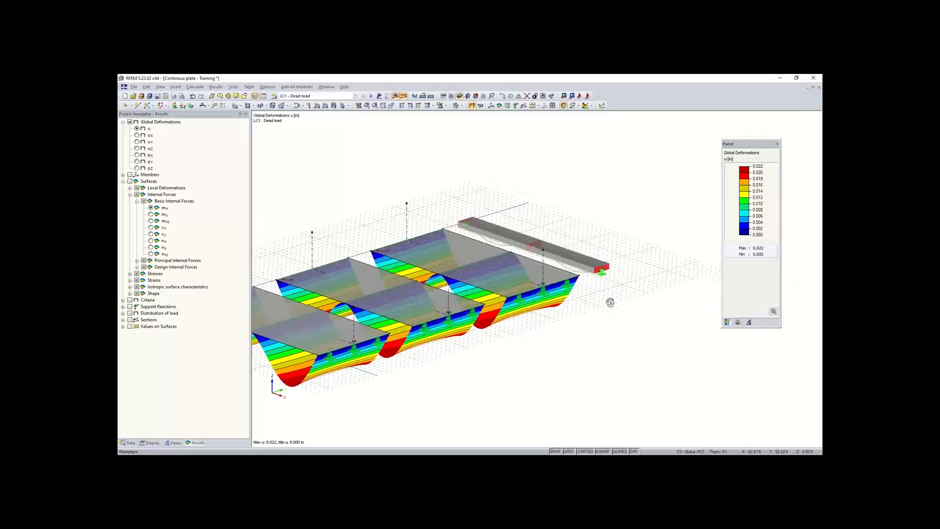
middle_click_drag(522, 302, 329, 294, "ctrl")
scroll(523, 377, "up", 5)
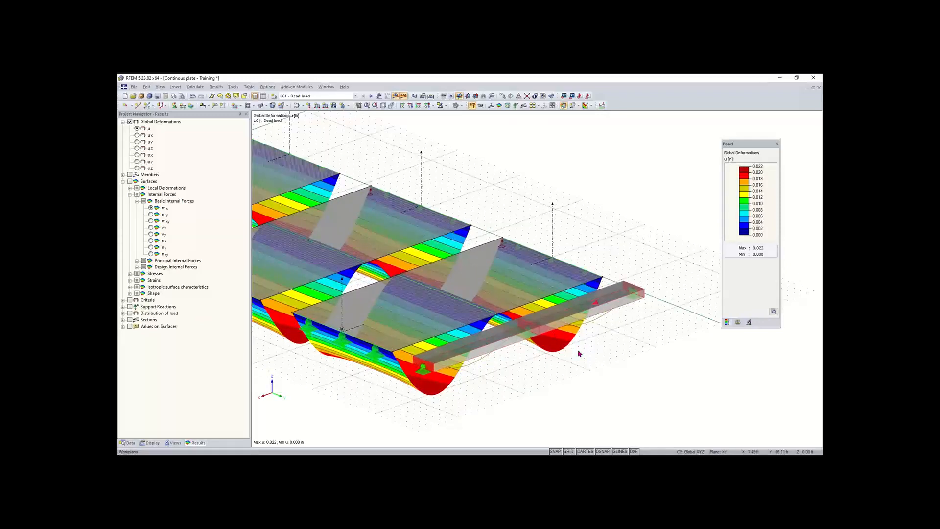
scroll(577, 355, "down", 1)
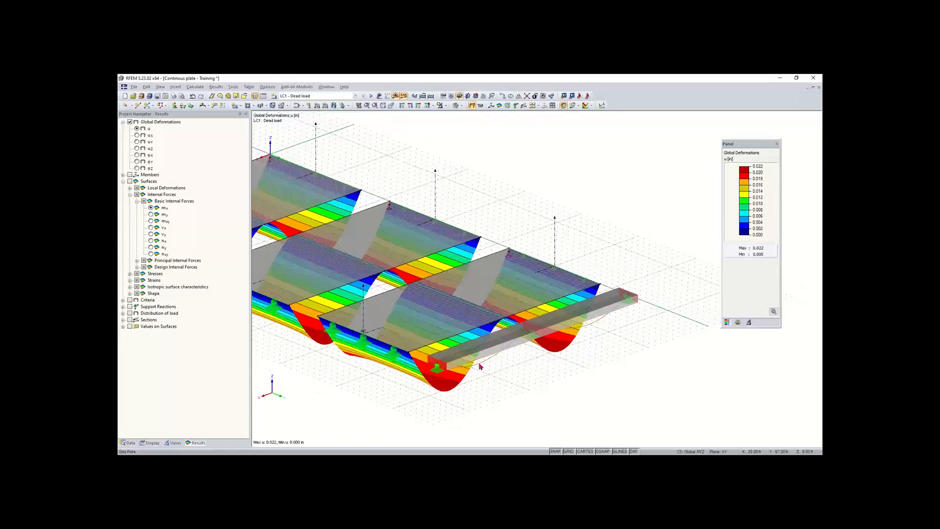
scroll(604, 319, "up", 2)
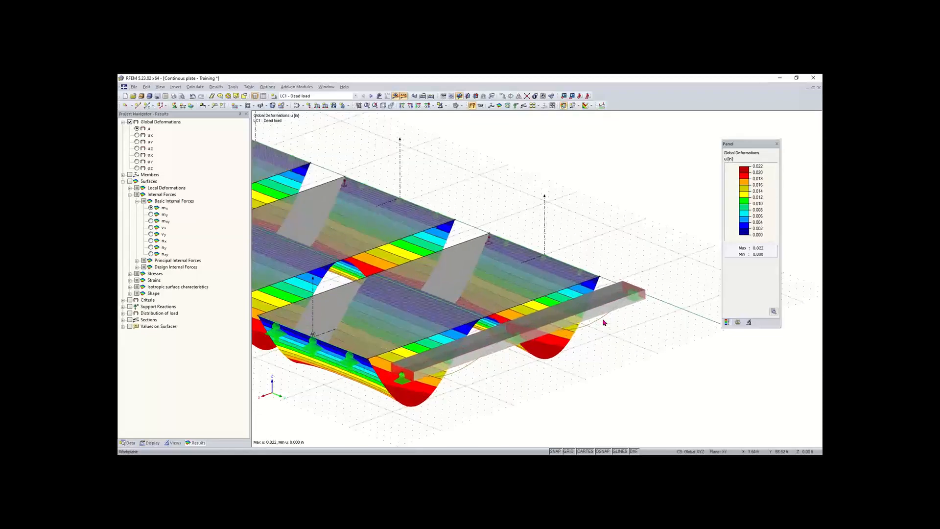
Step: Set the display of member deformations to Cross-Sections Colored and return to the list of results
scroll(498, 337, "down", 1)
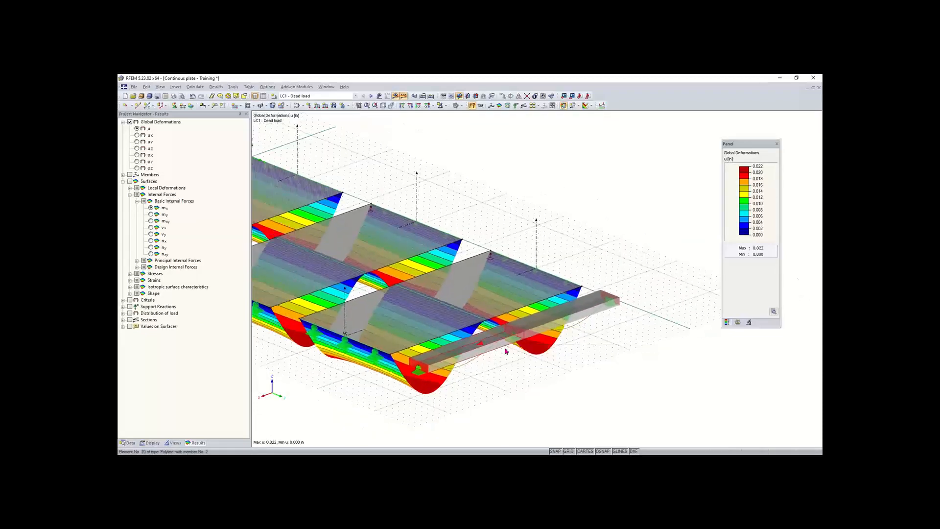
left_click(150, 443)
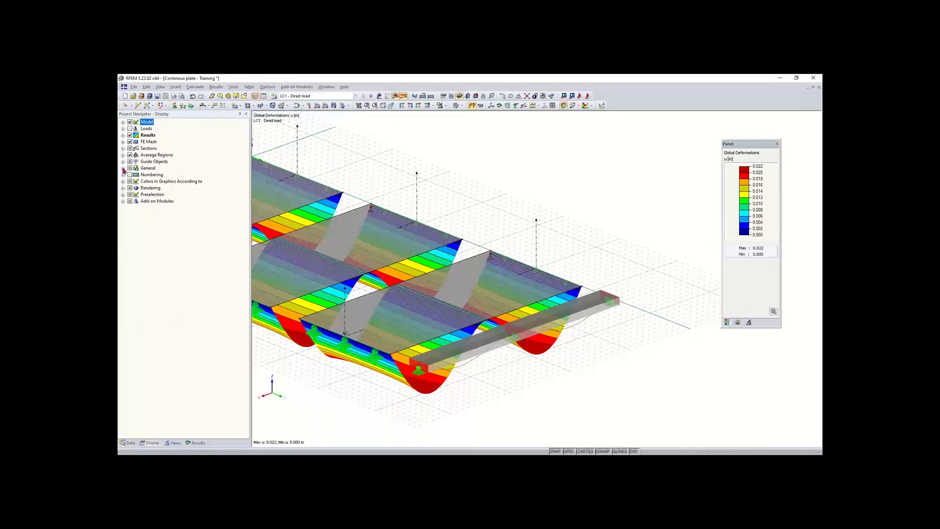
left_click(123, 135)
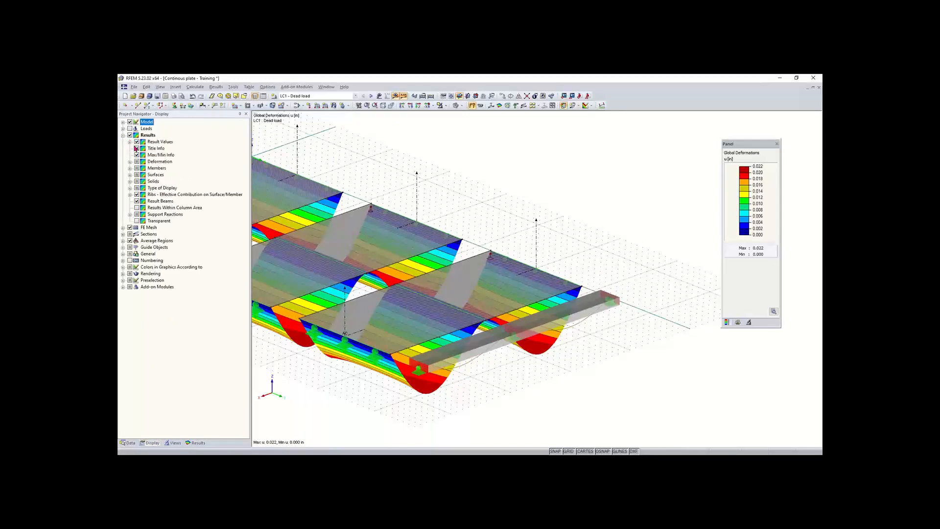
left_click(129, 162)
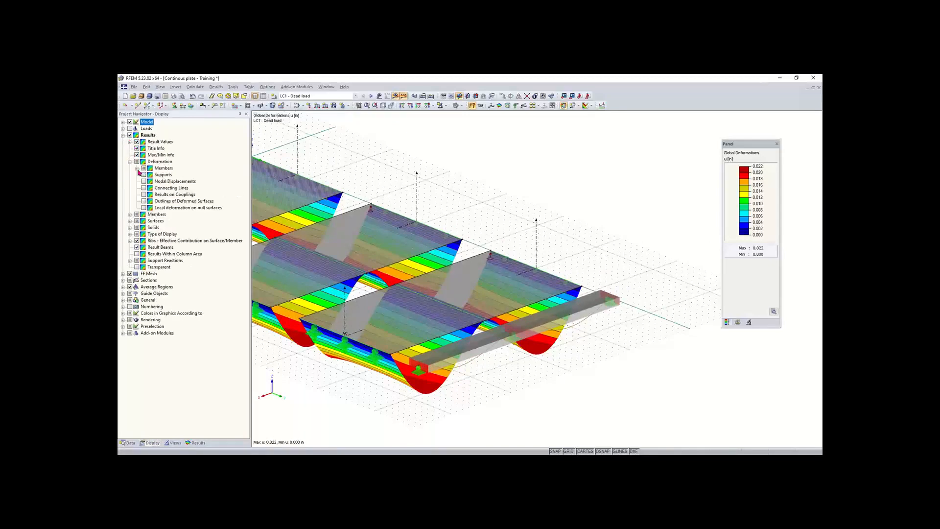
left_click(137, 168)
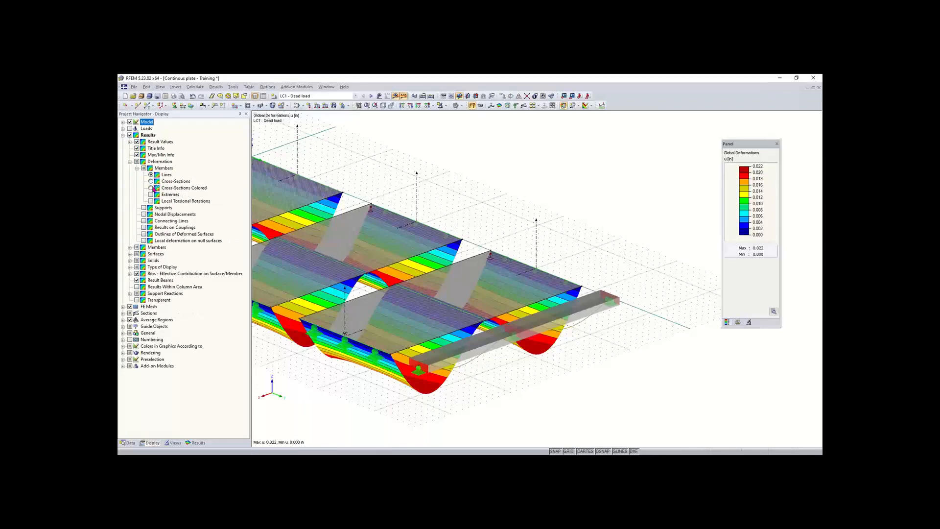
left_click(150, 188)
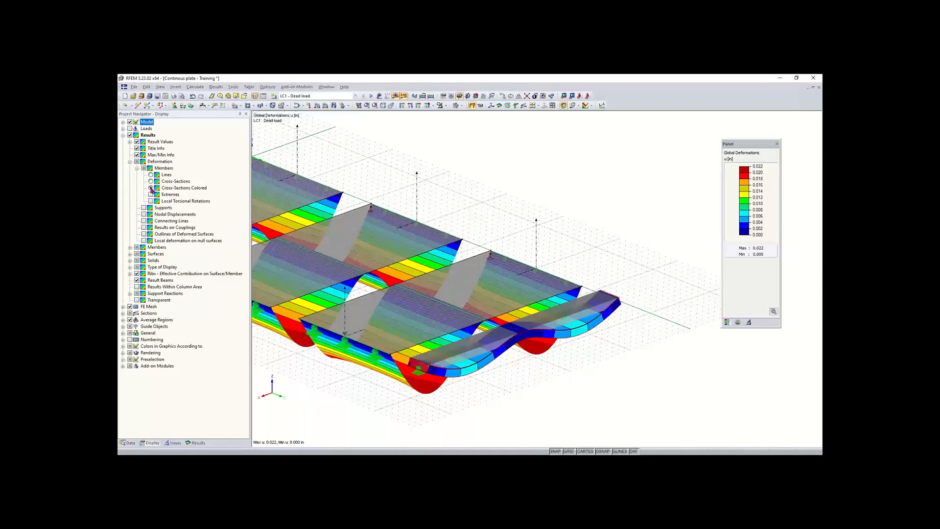
left_click(196, 442)
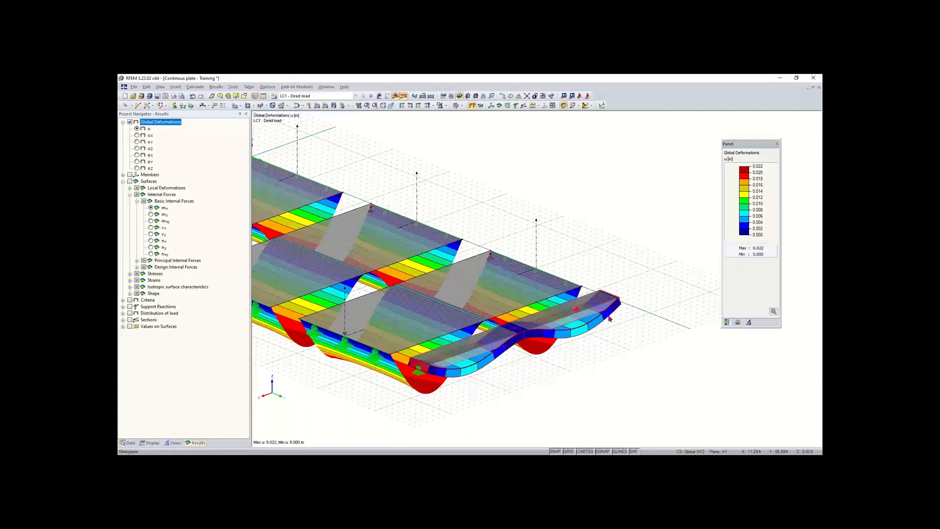
Step: Replace the global deformations with the member internal force My and bring the beam's diagram into view
scroll(439, 373, "down", 1)
middle_click_drag(439, 373, 566, 368)
left_click(123, 175)
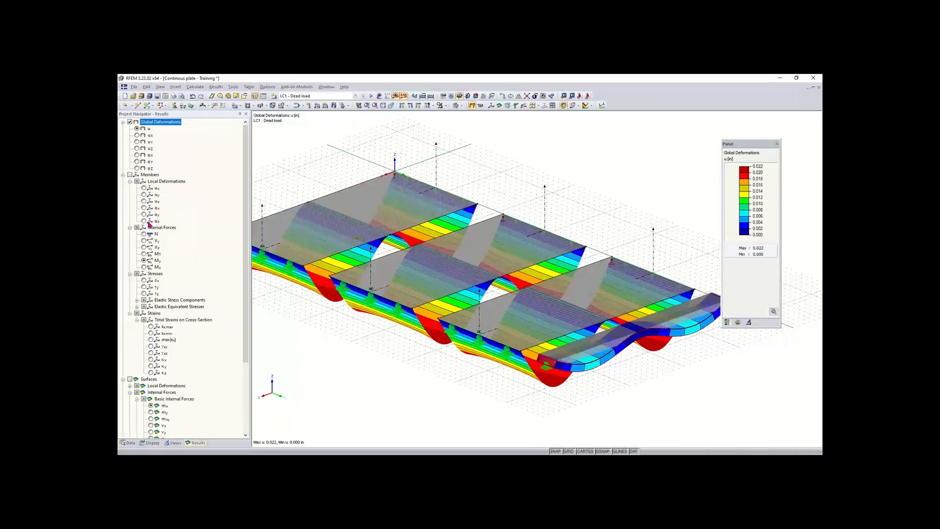
left_click(130, 174)
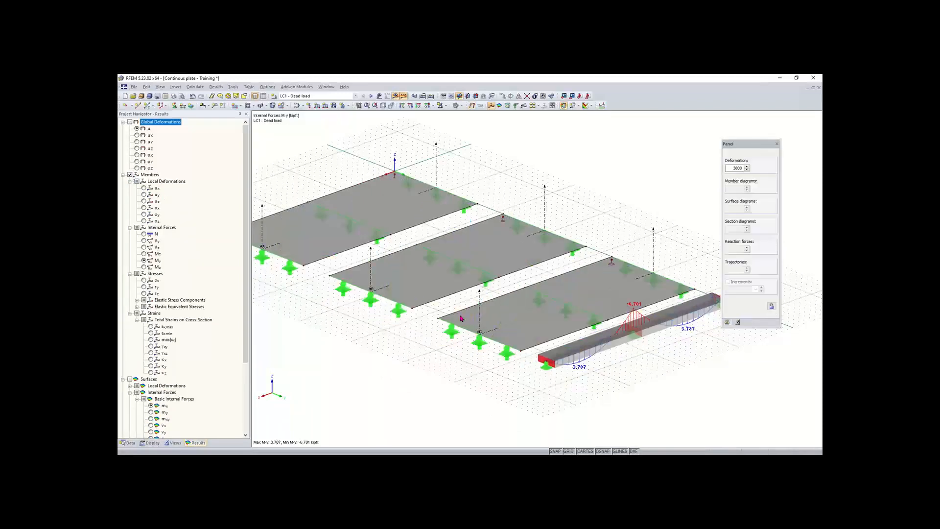
middle_click_drag(432, 305, 290, 252)
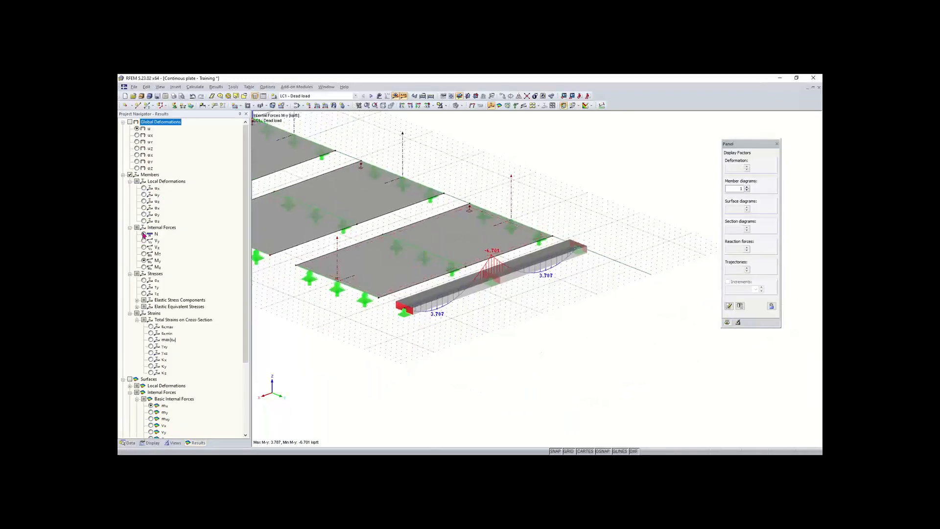
Step: Review the beam's internal forces N and Vy under dead load, finishing on the bending moment My
left_click(144, 234)
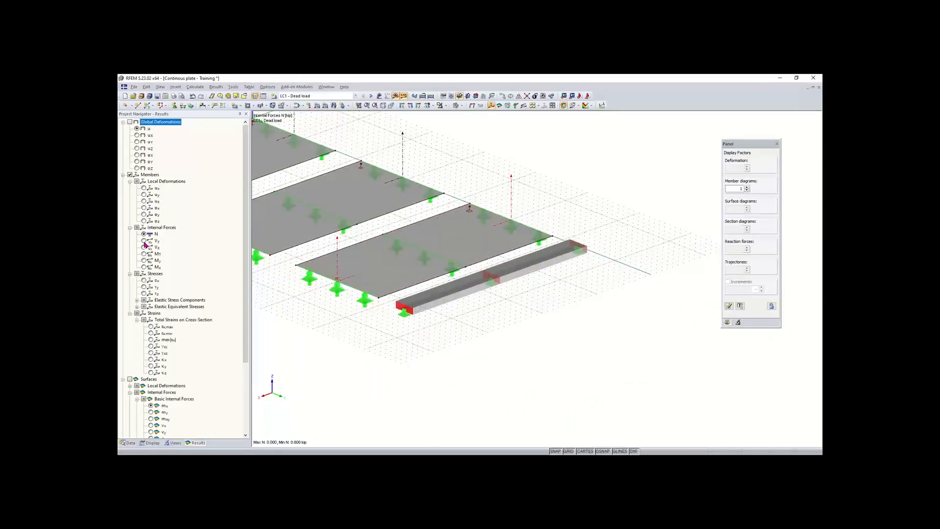
left_click(144, 241)
left_click(144, 261)
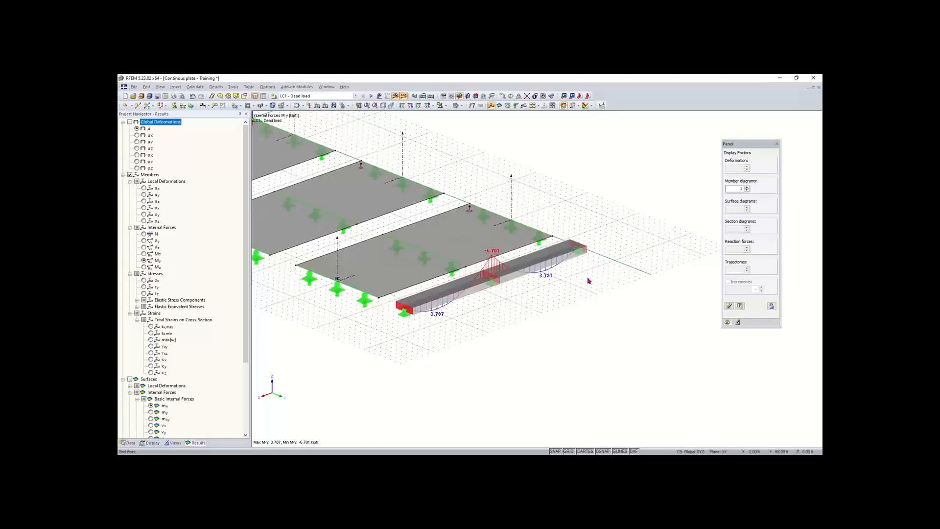
Step: Turn on the surface results to show the basic internal force mx on the slabs together with the beam's My
scroll(303, 310, "down", 1)
middle_click_drag(339, 317, 463, 366)
scroll(193, 302, "down", 3)
scroll(193, 303, "down", 3)
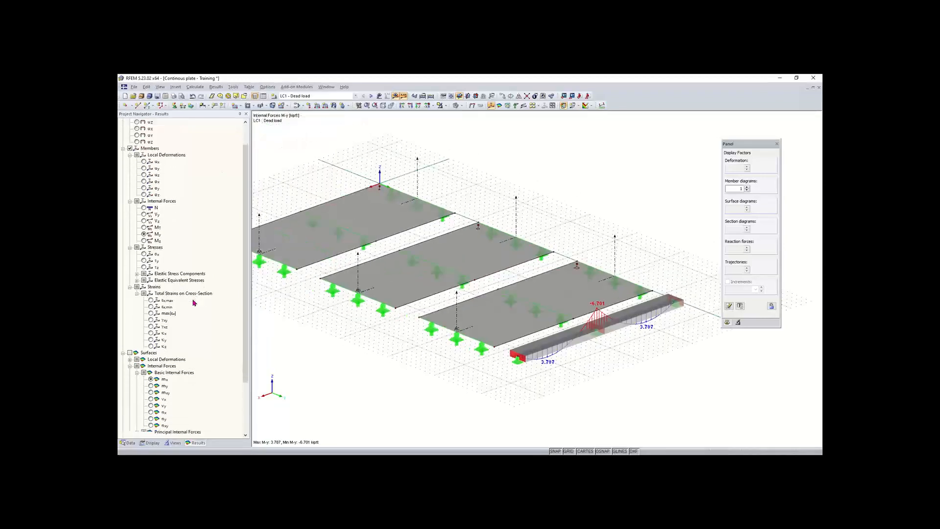
scroll(193, 302, "down", 4)
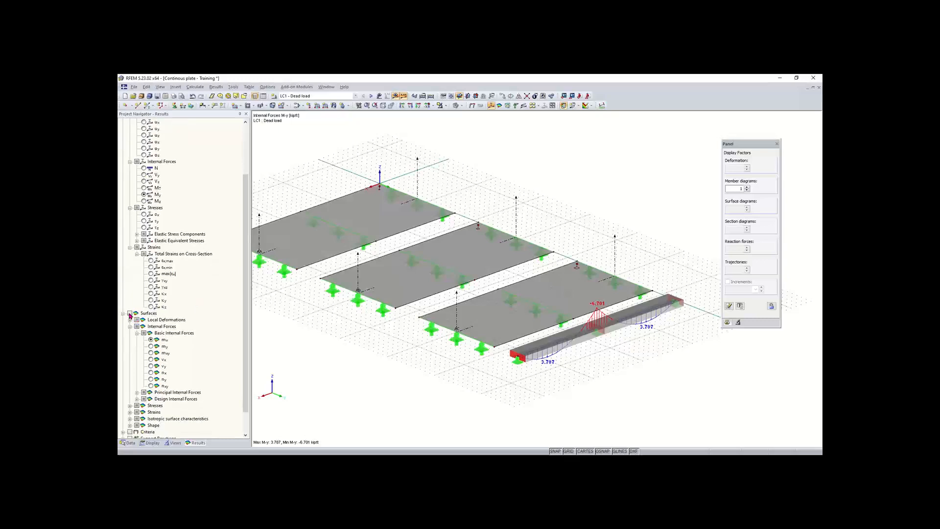
left_click(130, 314)
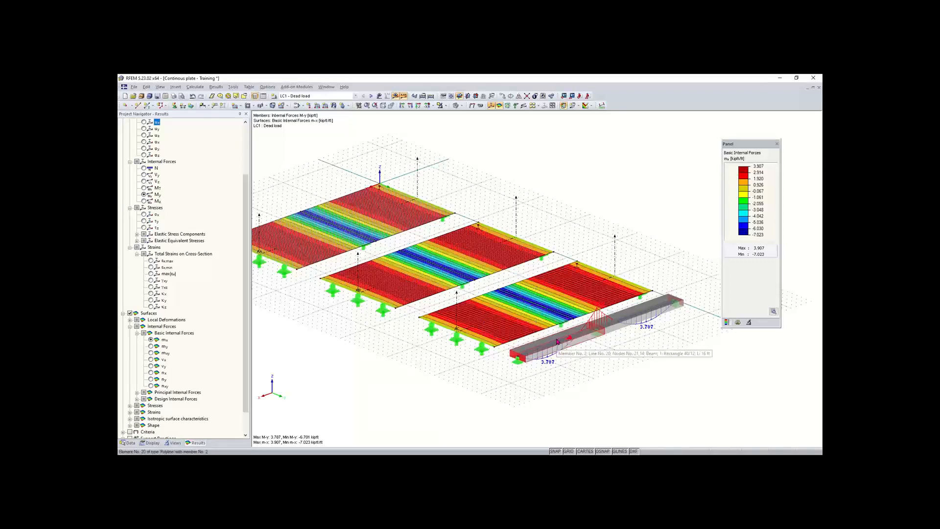
Step: Show the local axis systems of the lines briefly to check their orientation along the beam and slabs, and hide them again
right_click(558, 339)
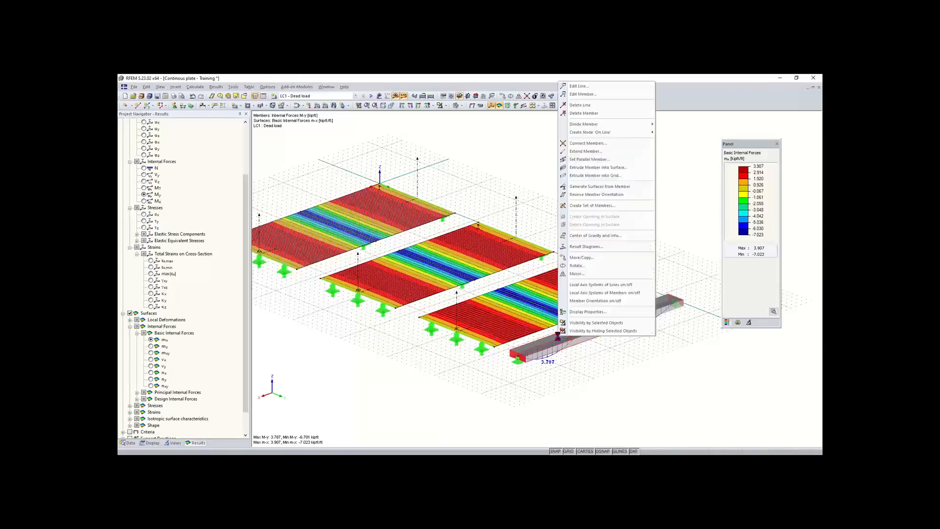
left_click(592, 286)
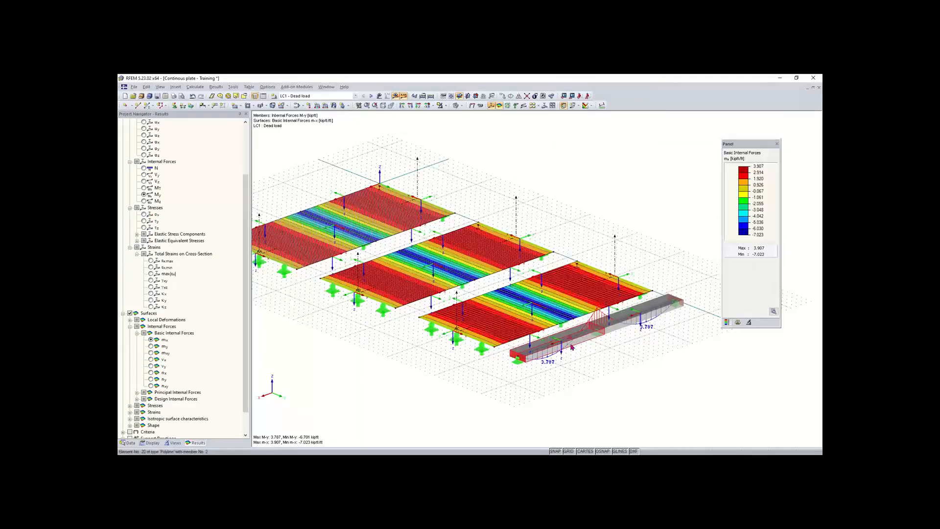
scroll(572, 347, "up", 1)
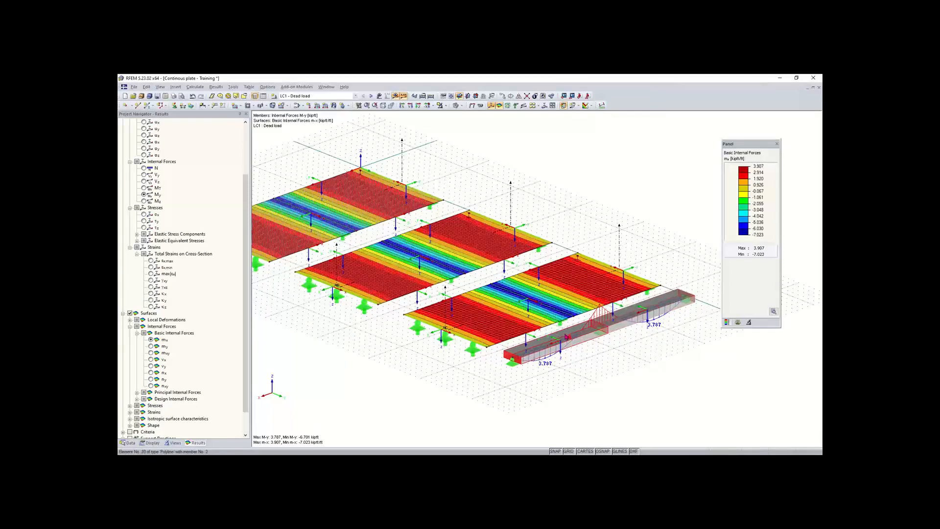
right_click(567, 337)
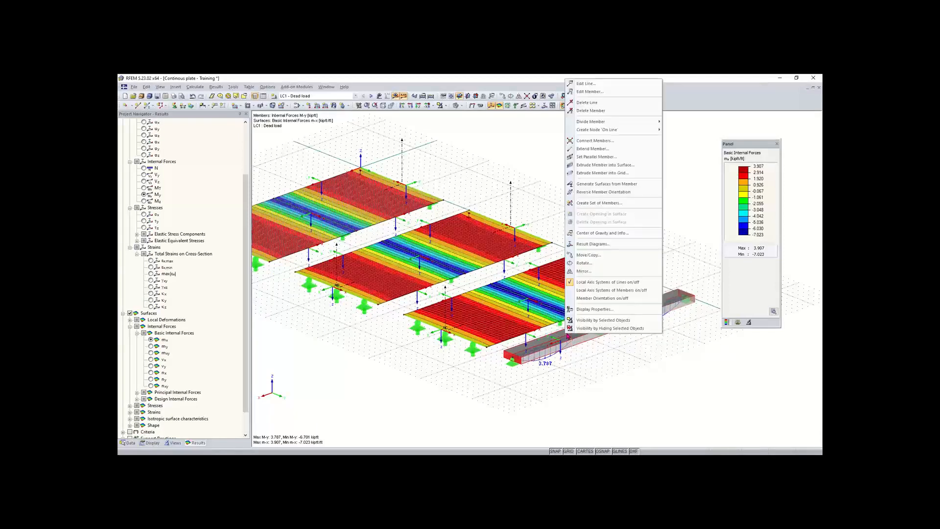
left_click(602, 287)
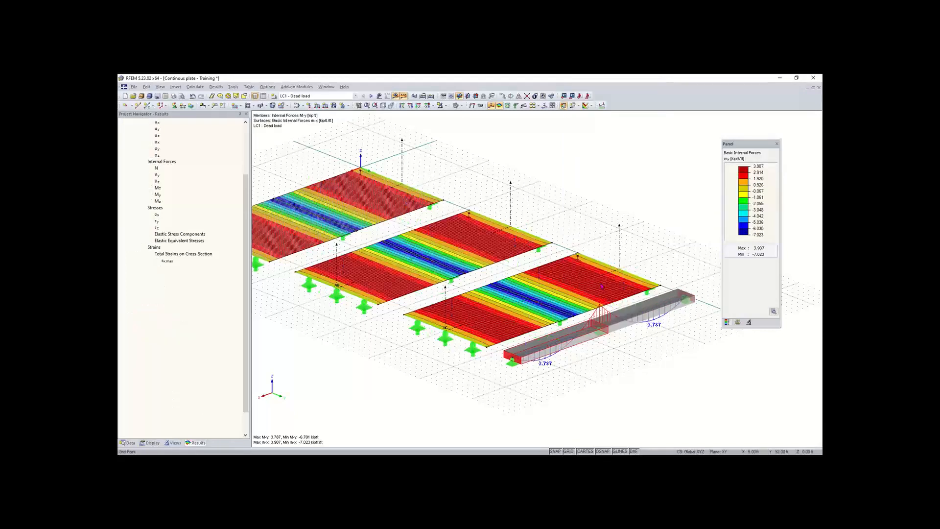
scroll(506, 327, "down", 1)
middle_click_drag(506, 321, 521, 336)
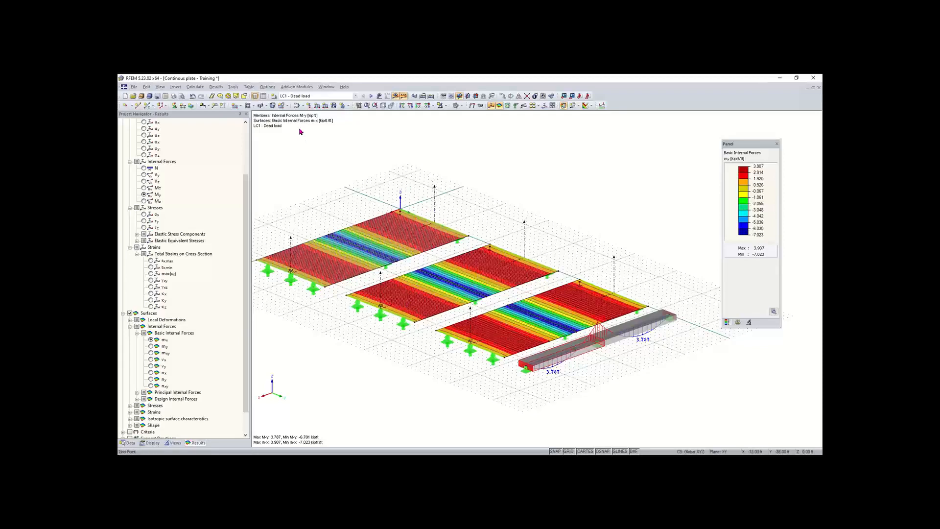
Step: Review the finite element length, member division and surface element shape options in the FE mesh settings
left_click(194, 88)
left_click(361, 145)
left_click(194, 87)
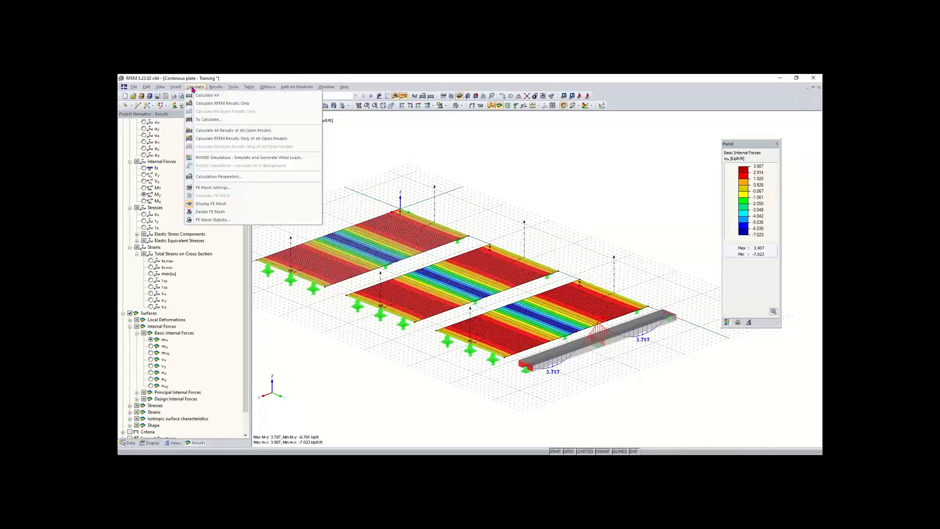
left_click(220, 188)
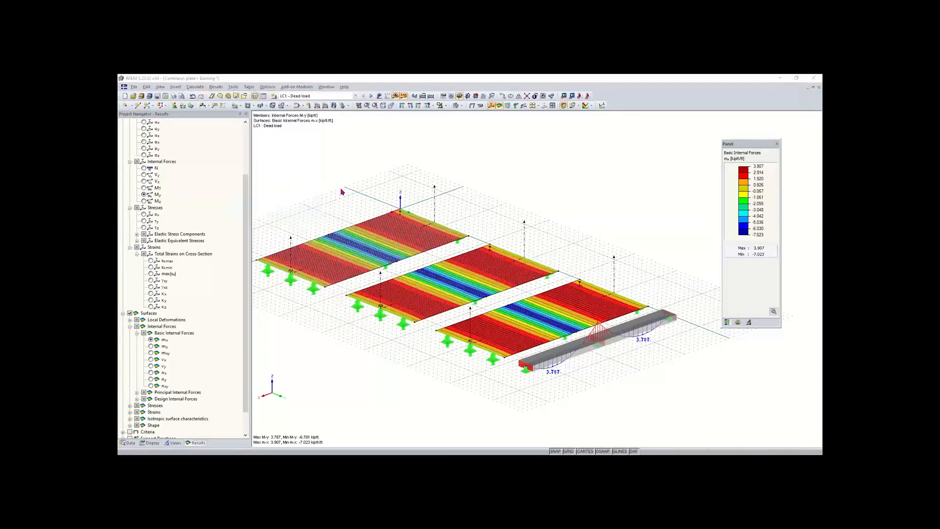
left_click_drag(393, 150, 472, 161)
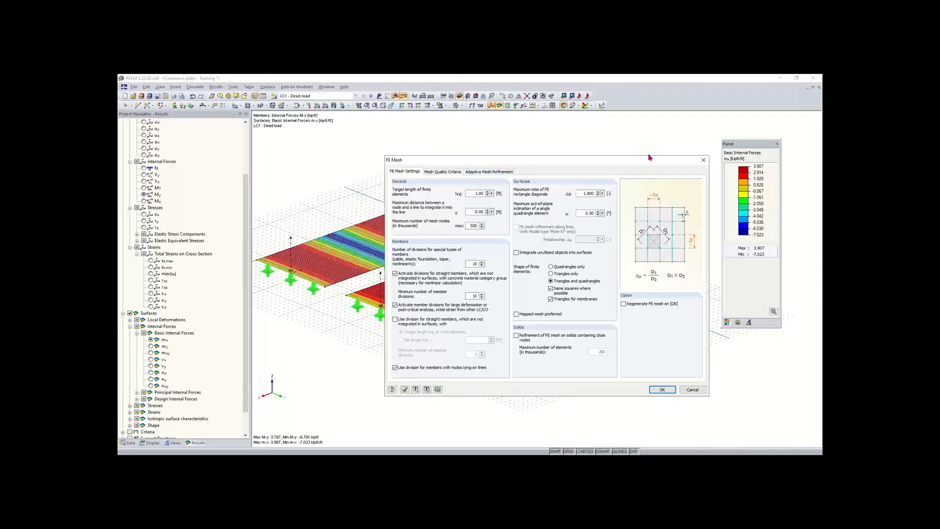
left_click(703, 161)
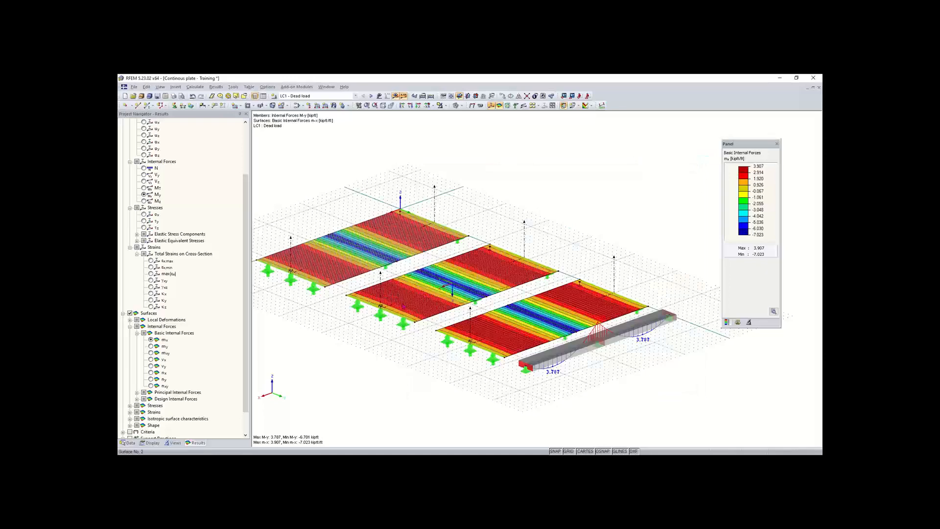
Step: Examine the finite element mesh on the plate surfaces up close and across the whole model
scroll(406, 307, "up", 3)
scroll(406, 307, "up", 5)
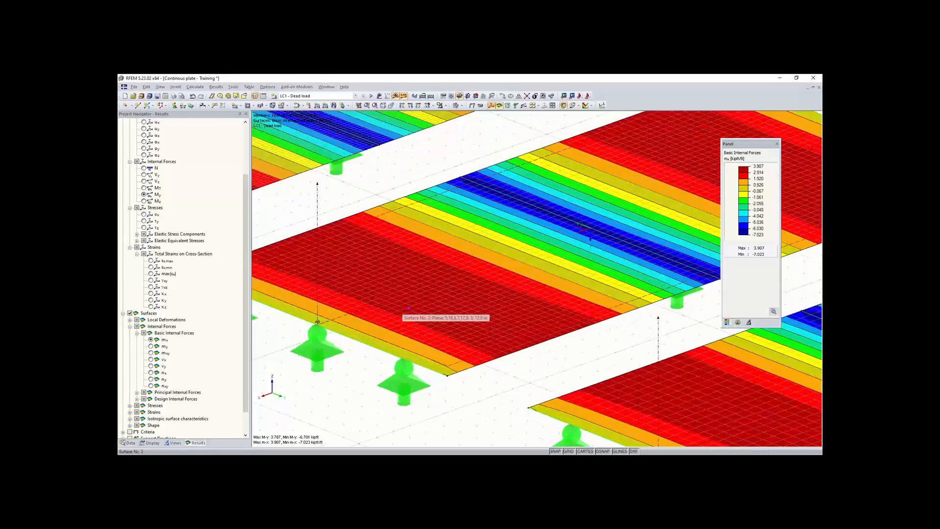
scroll(551, 310, "up", 2)
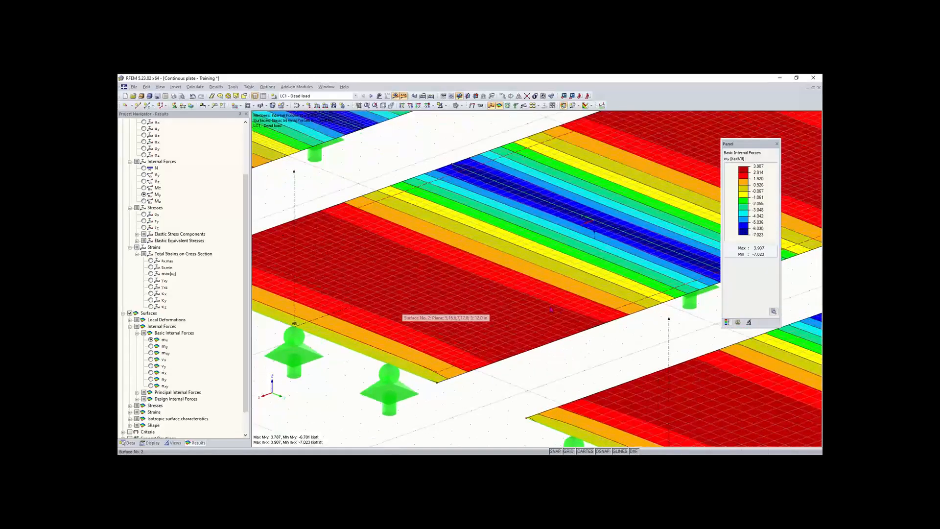
scroll(454, 319, "down", 6)
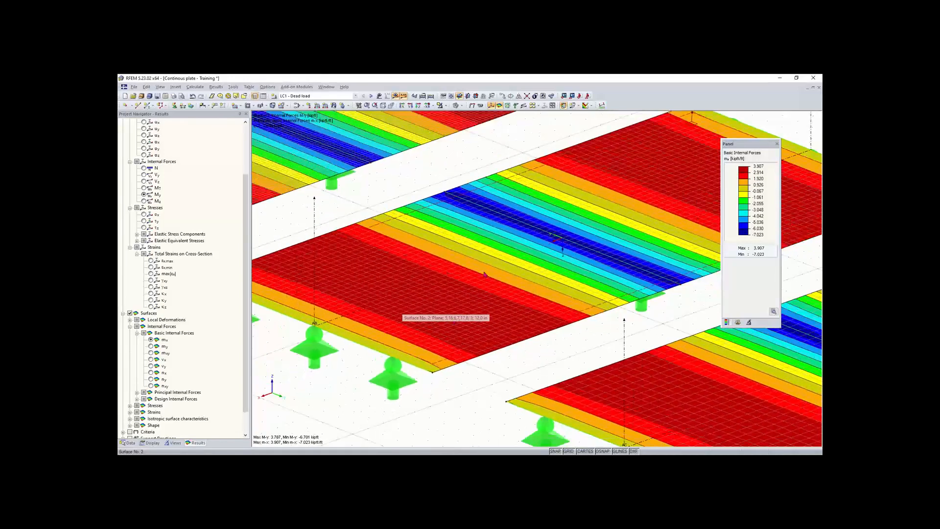
scroll(485, 278, "up", 2)
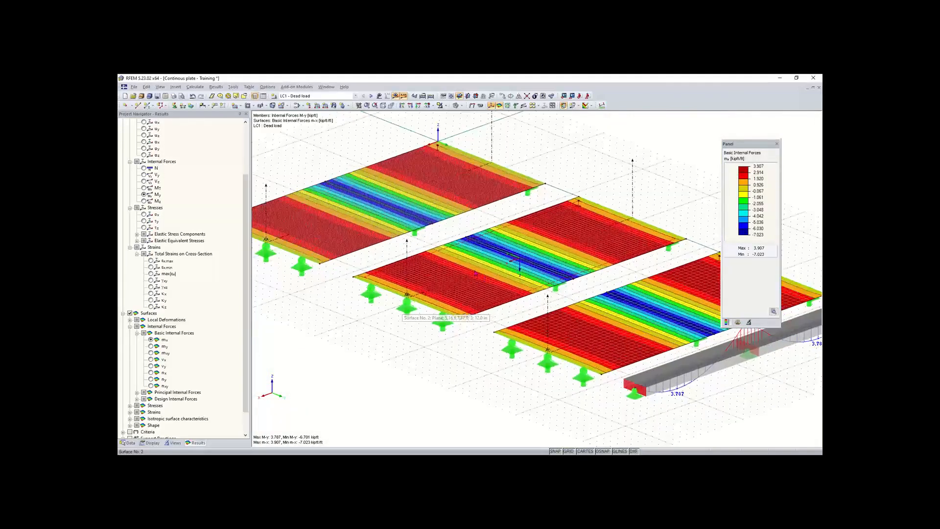
scroll(565, 237, "down", 1)
middle_click_drag(566, 237, 523, 271)
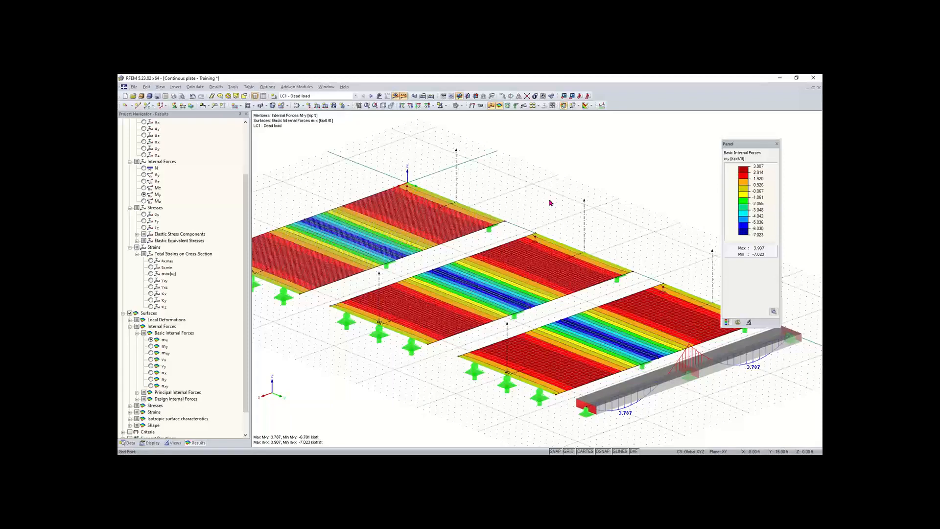
scroll(548, 205, "down", 1)
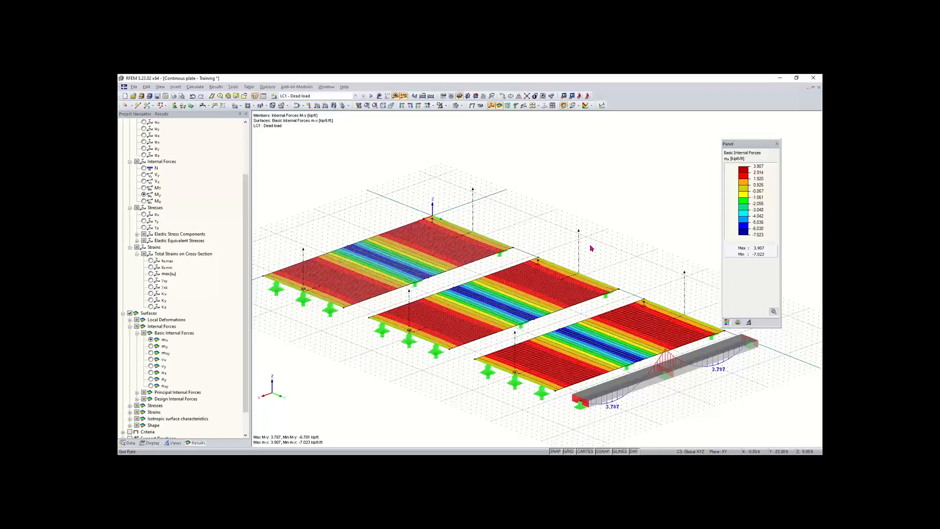
Step: Try adaptive mesh refinement in the FE mesh settings with LC1 - Dead load as the reference load case
left_click(195, 87)
left_click(222, 187)
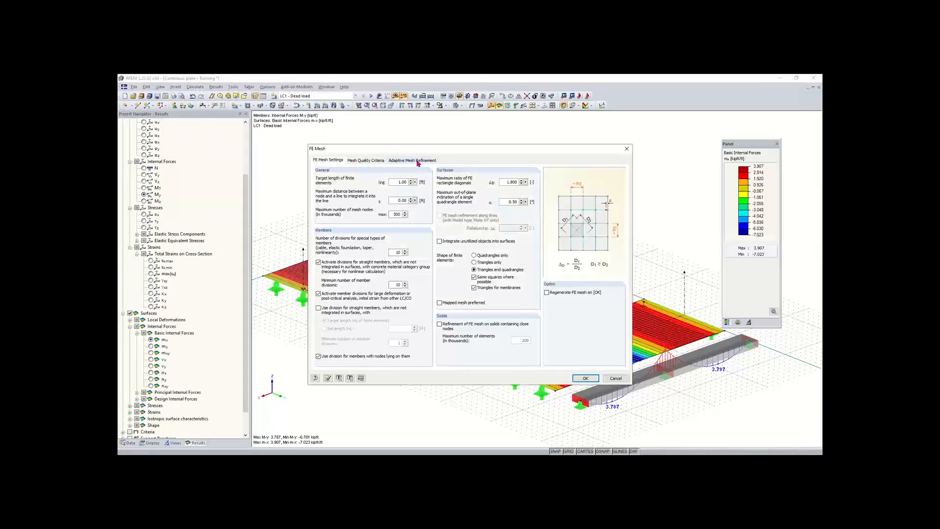
left_click(417, 161)
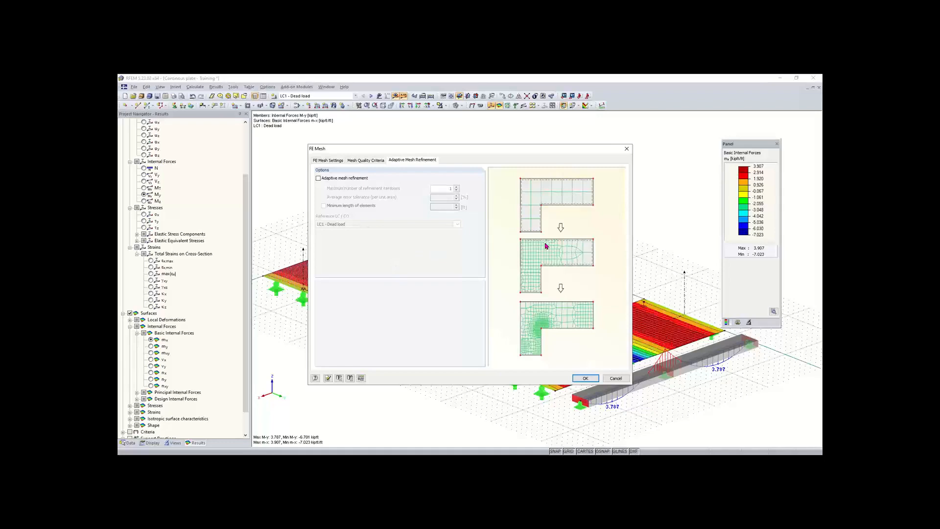
left_click(319, 179)
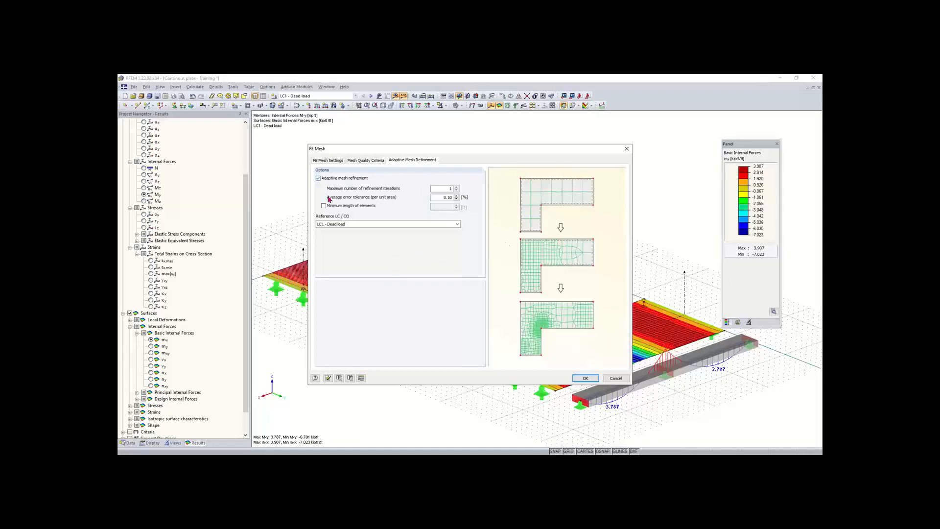
left_click(348, 225)
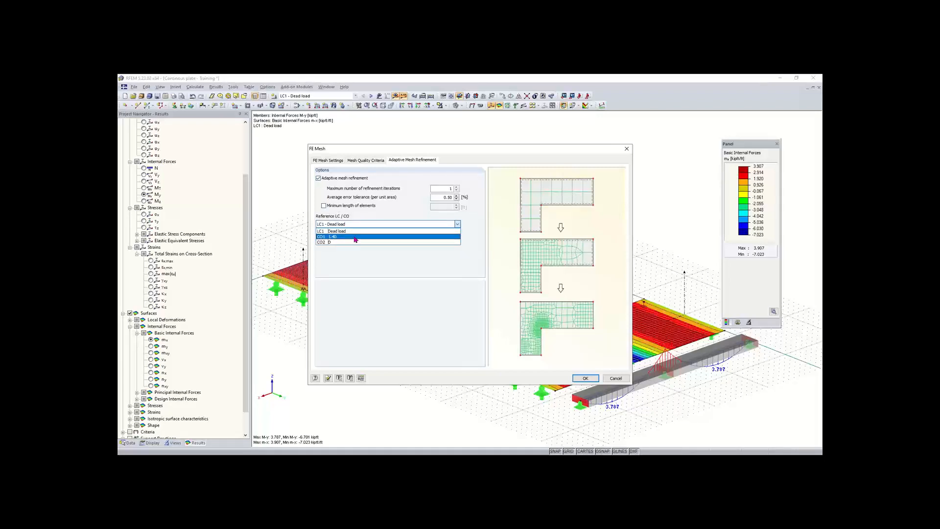
left_click(356, 229)
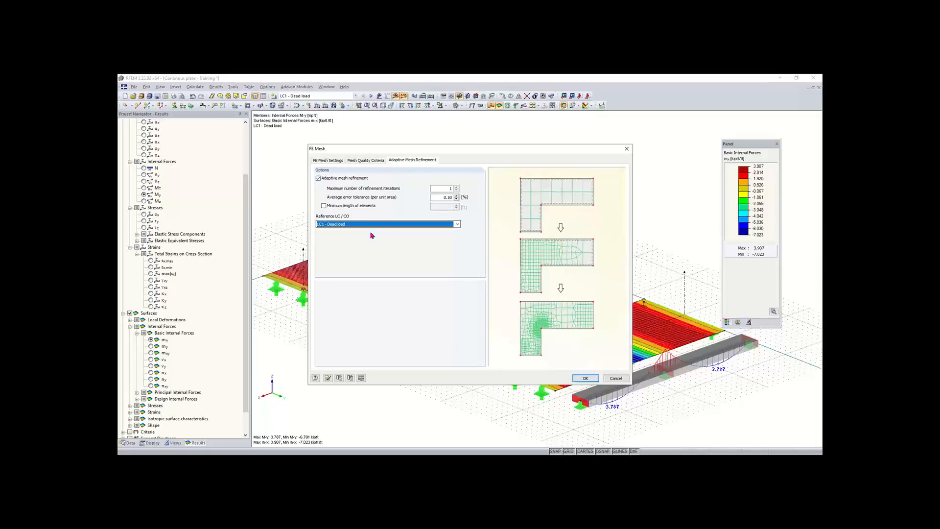
left_click(319, 179)
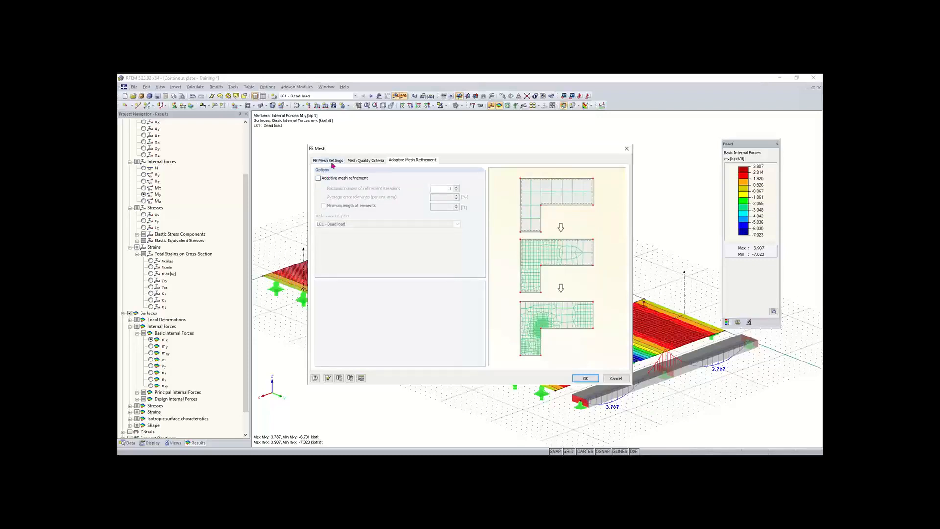
left_click(329, 161)
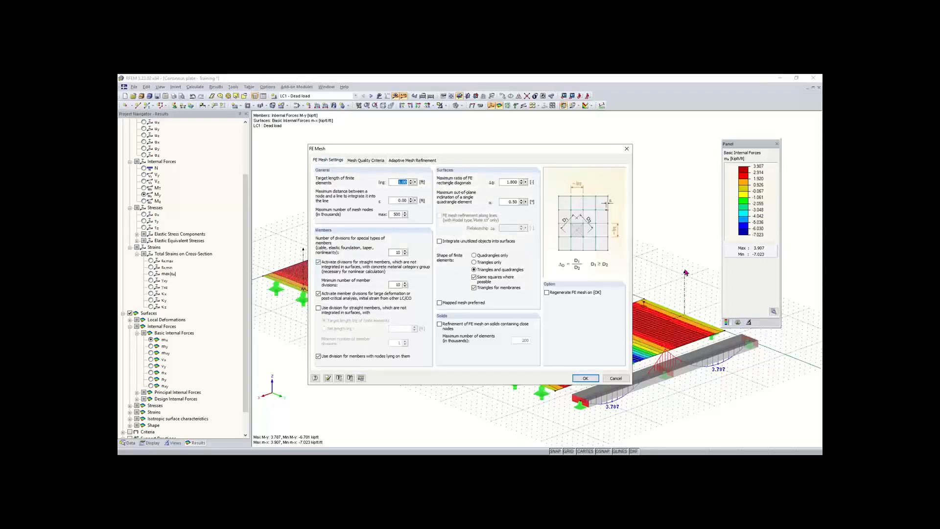
left_click(626, 149)
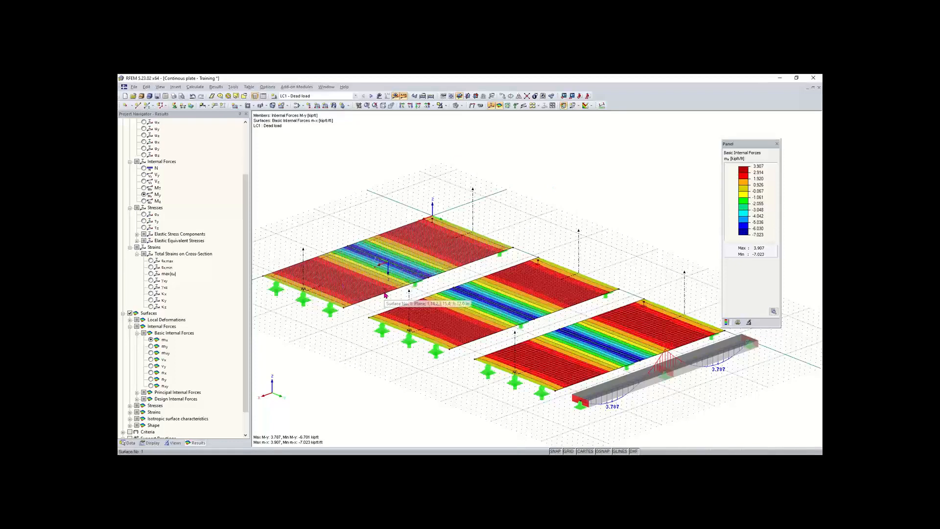
Step: Collapse the Surfaces, Members and Global Deformations result groups and turn on the display of Sections results
scroll(384, 292, "up", 1)
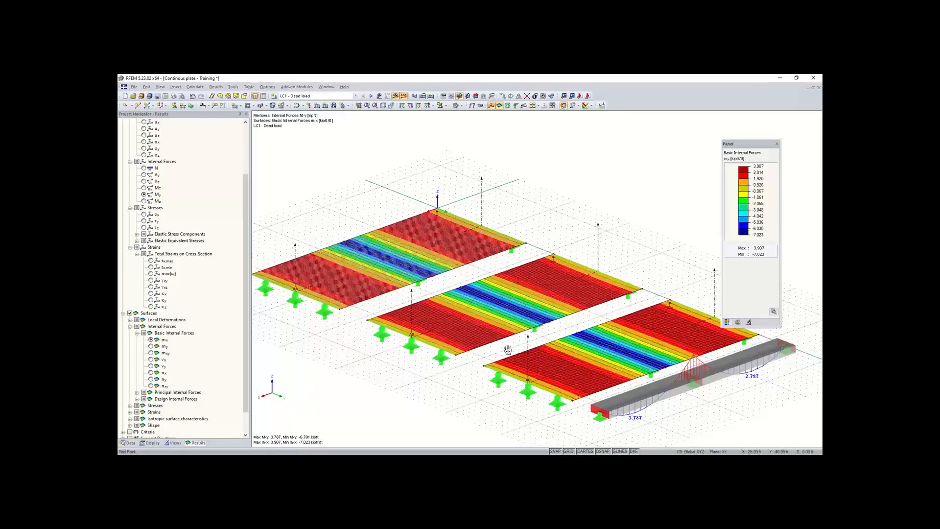
middle_click_drag(508, 350, 488, 338)
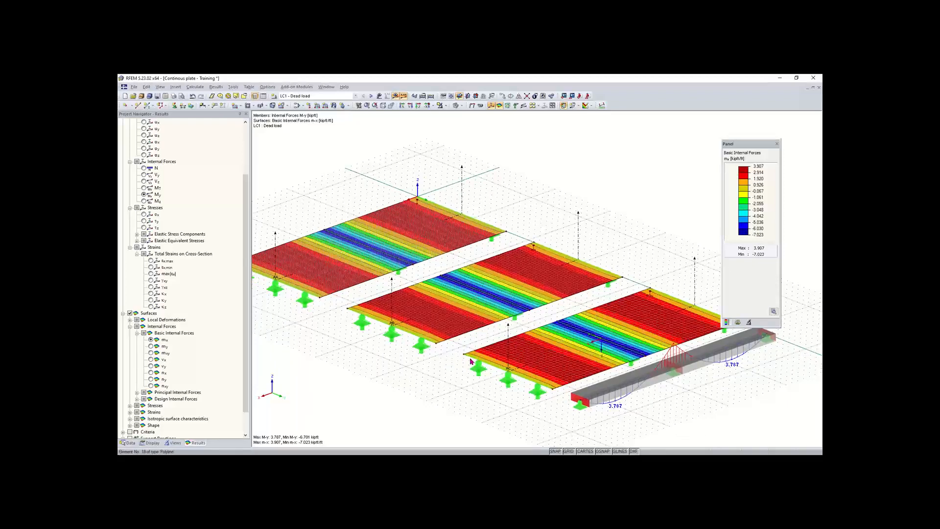
scroll(450, 366, "down", 2)
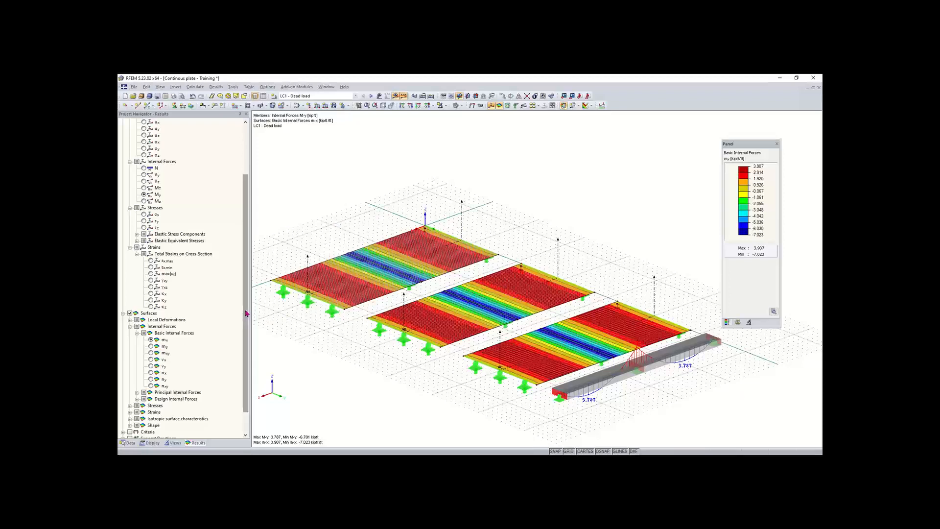
scroll(246, 313, "down", 2)
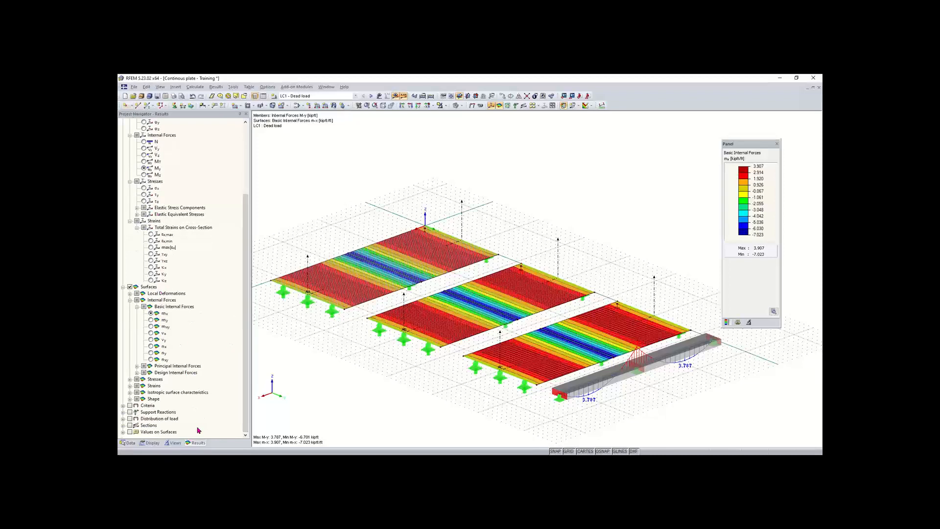
left_click(123, 287)
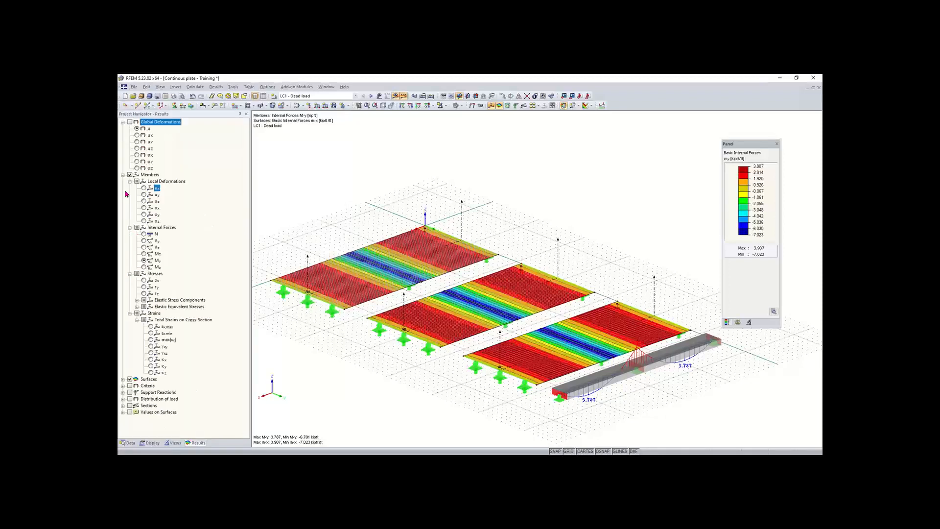
left_click(123, 175)
left_click(123, 122)
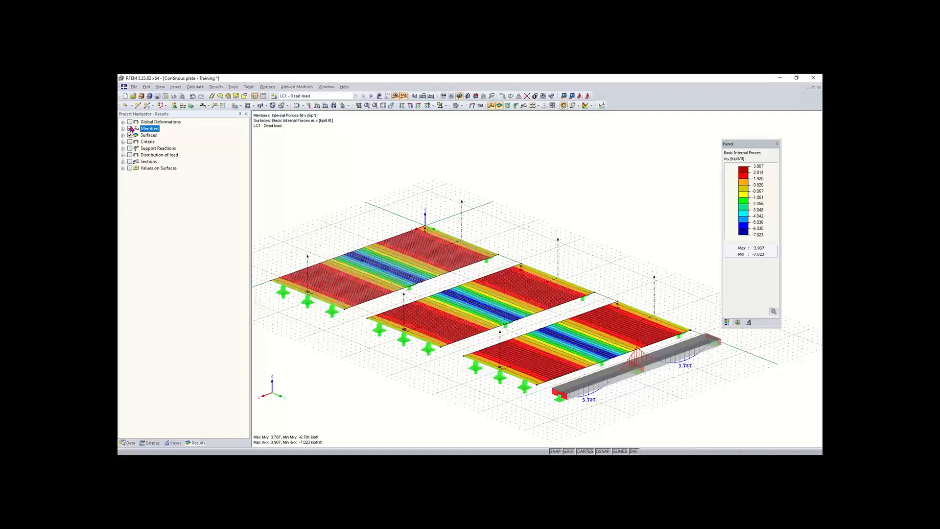
left_click(131, 129)
left_click(130, 161)
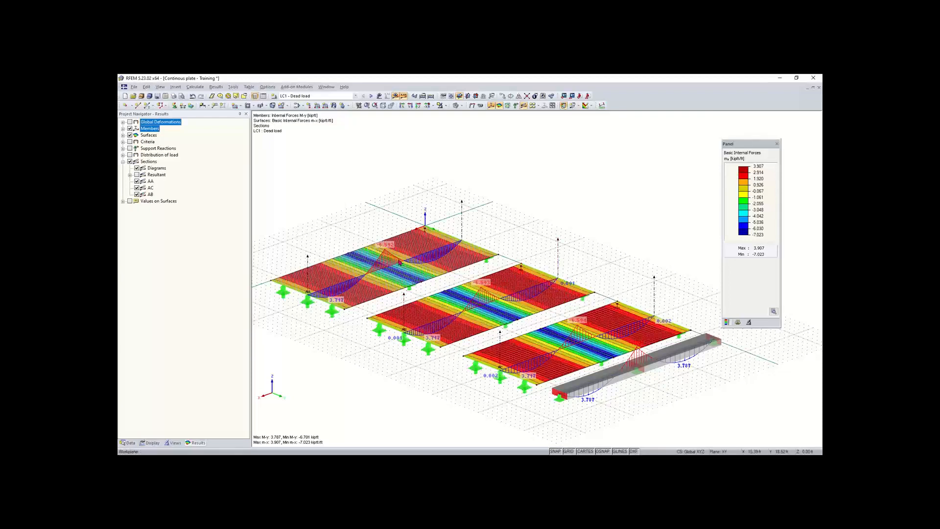
Step: Examine the section moment diagrams on the three plates and compare them with the beam member's moment diagram
scroll(394, 258, "up", 2)
scroll(394, 259, "up", 2)
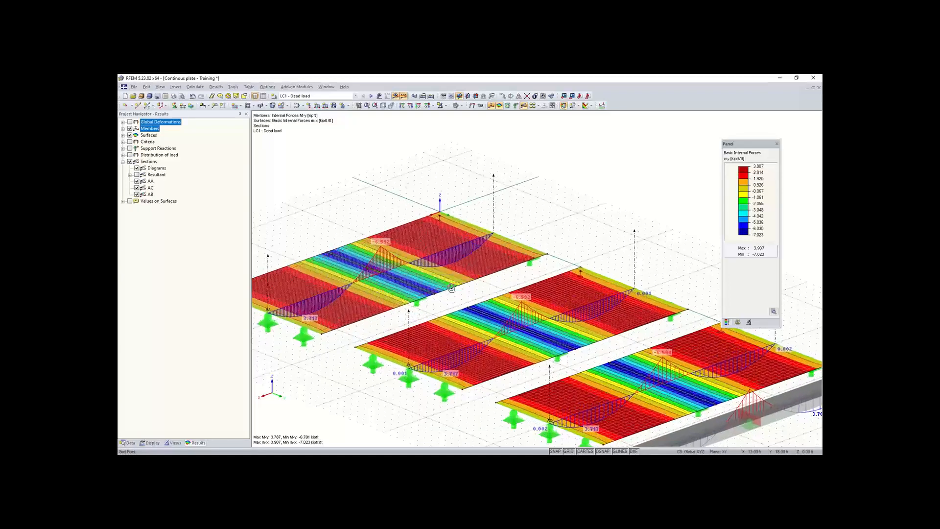
middle_click_drag(468, 294, 423, 277, "ctrl")
right_click(422, 277)
left_click(405, 227)
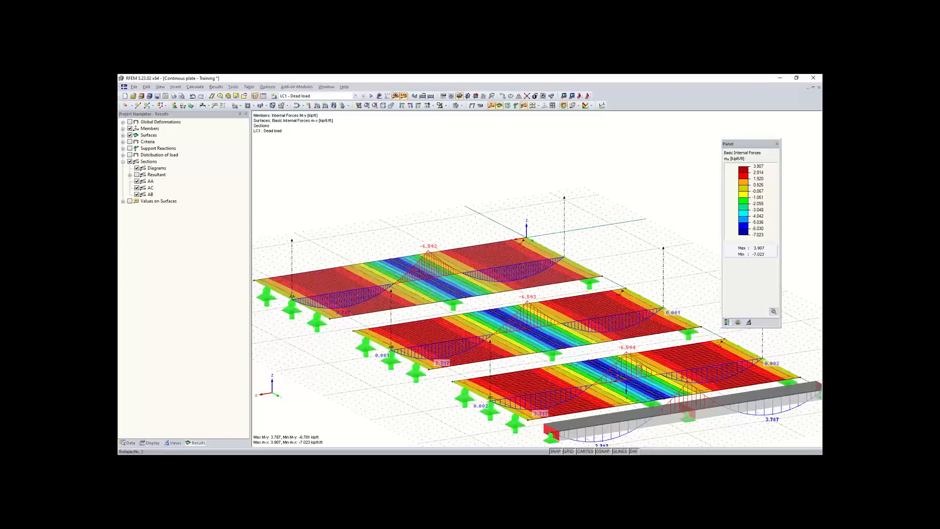
middle_click_drag(639, 368, 563, 339)
scroll(556, 326, "up", 1)
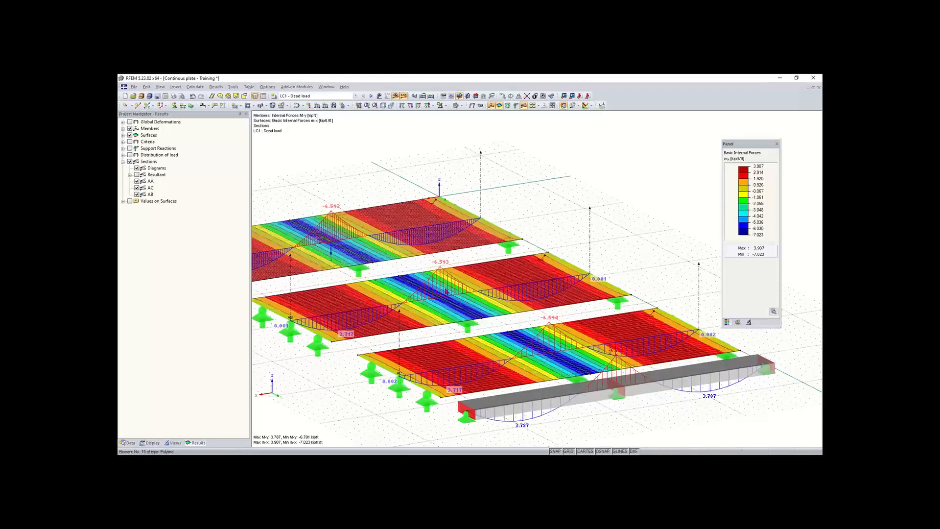
middle_click_drag(447, 293, 487, 313)
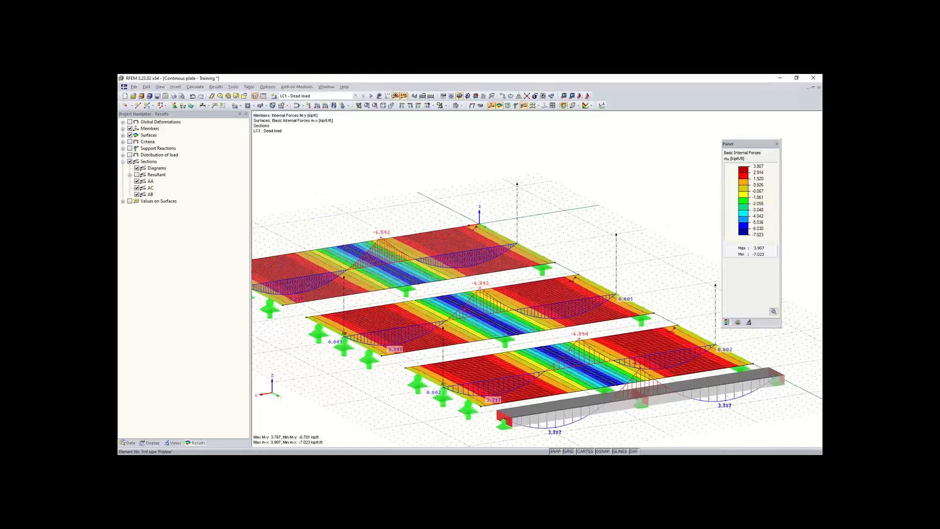
middle_click_drag(617, 389, 597, 368)
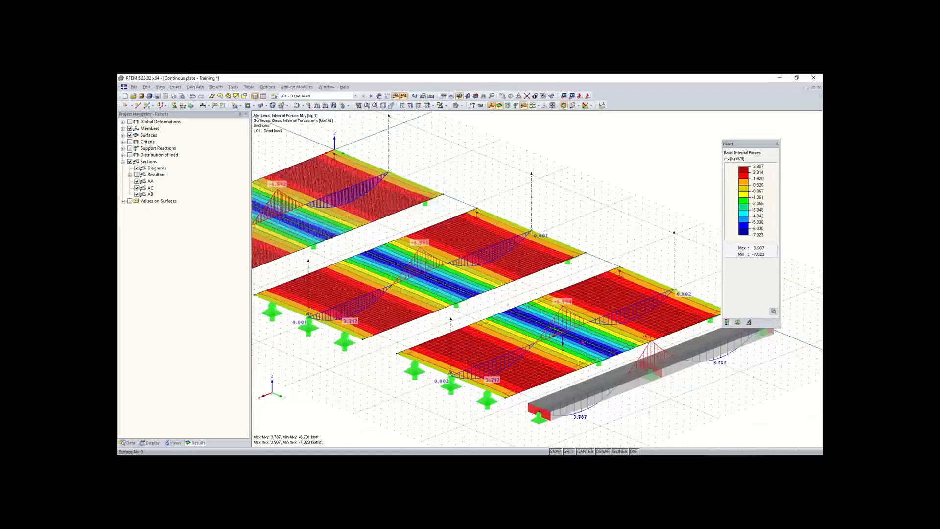
middle_click_drag(583, 342, 573, 318)
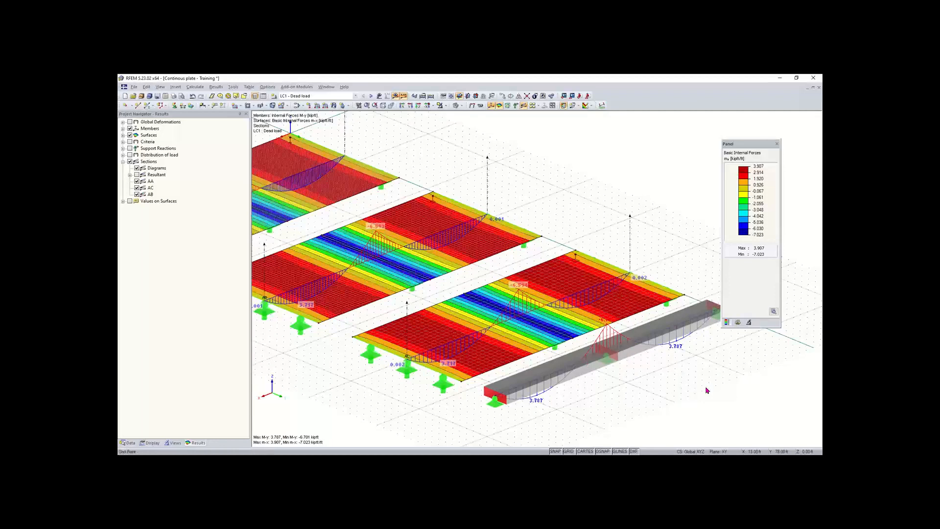
scroll(795, 451, "down", 2)
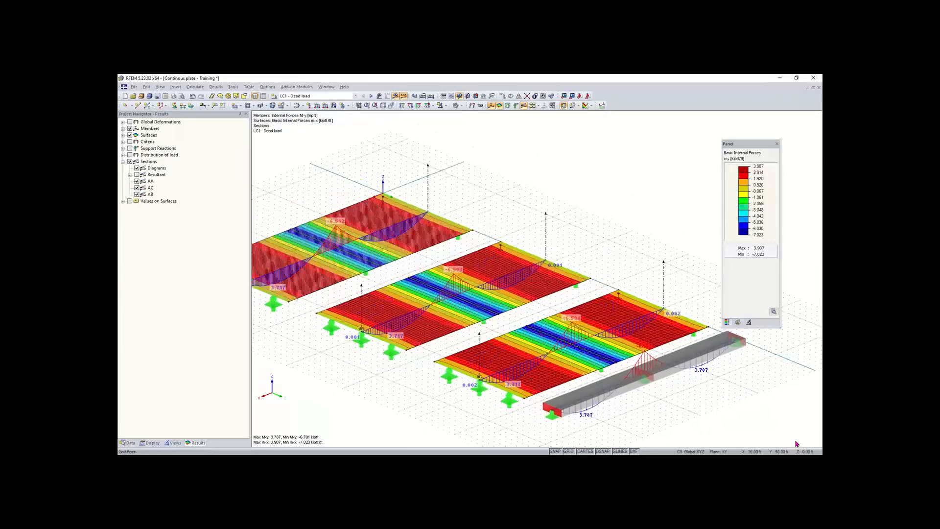
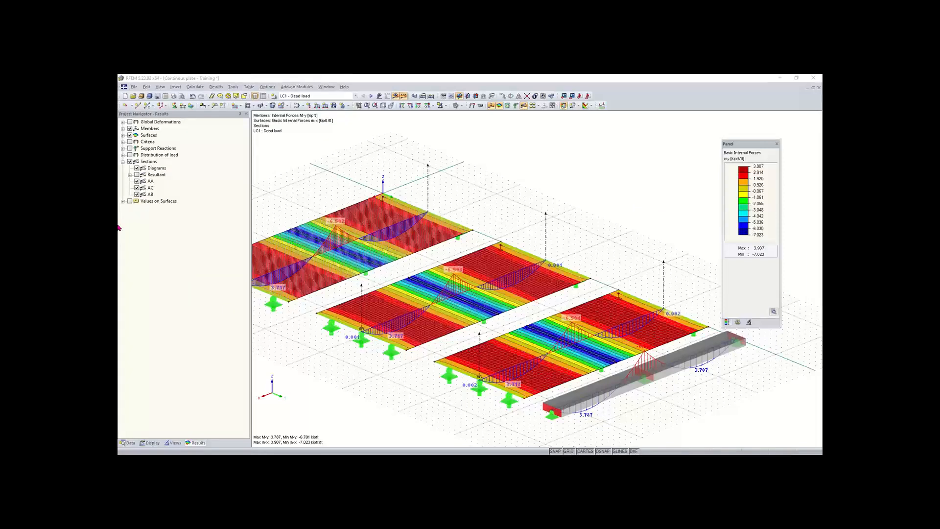
scroll(348, 283, "down", 1)
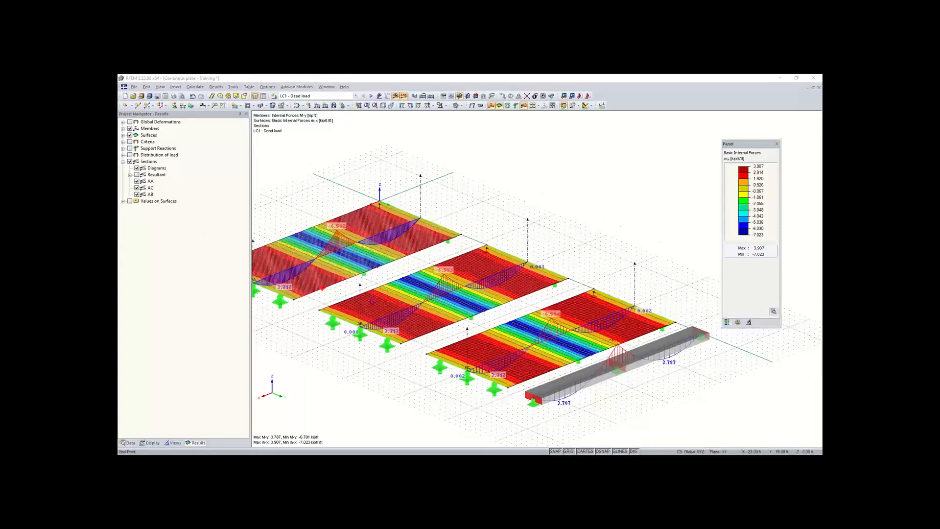
middle_click_drag(370, 300, 412, 300)
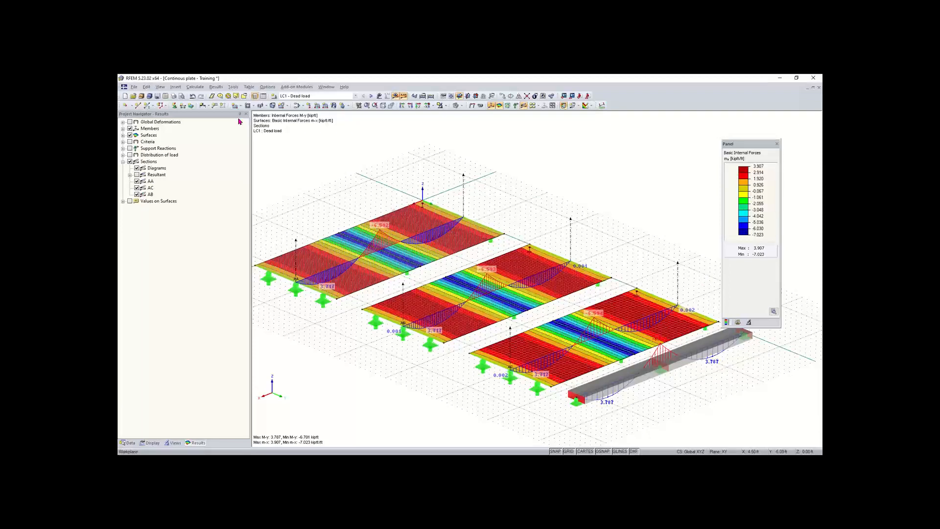
Step: Deactivate the shear stiffness of members in the global calculation parameters and accept the deletion of all results
left_click(194, 87)
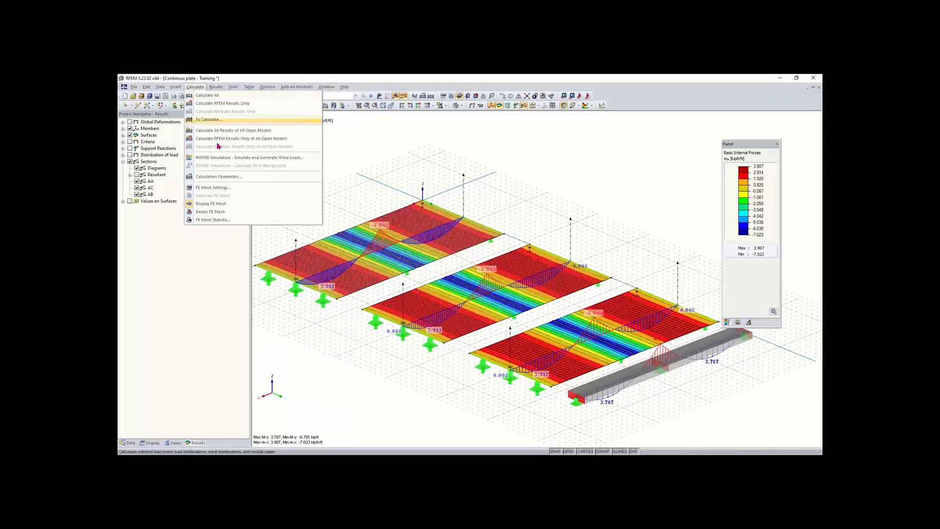
left_click(221, 177)
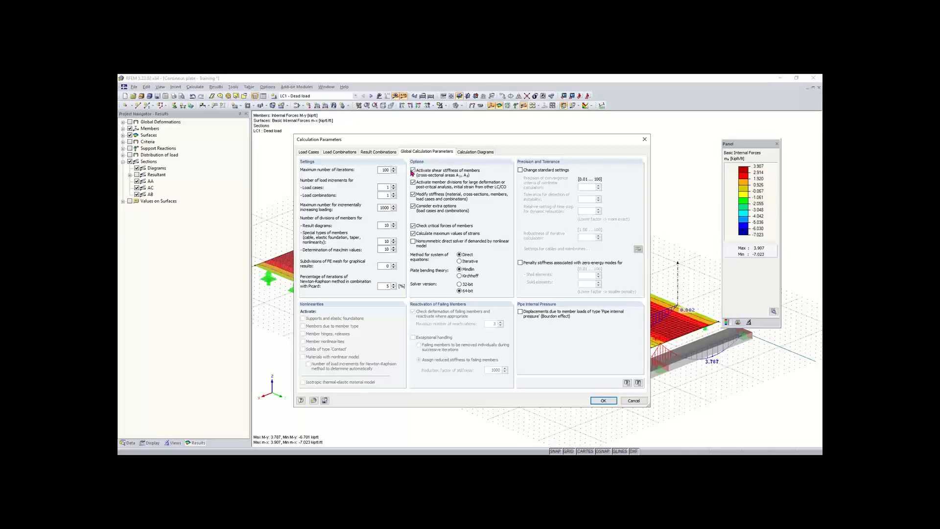
left_click(413, 171)
left_click(412, 171)
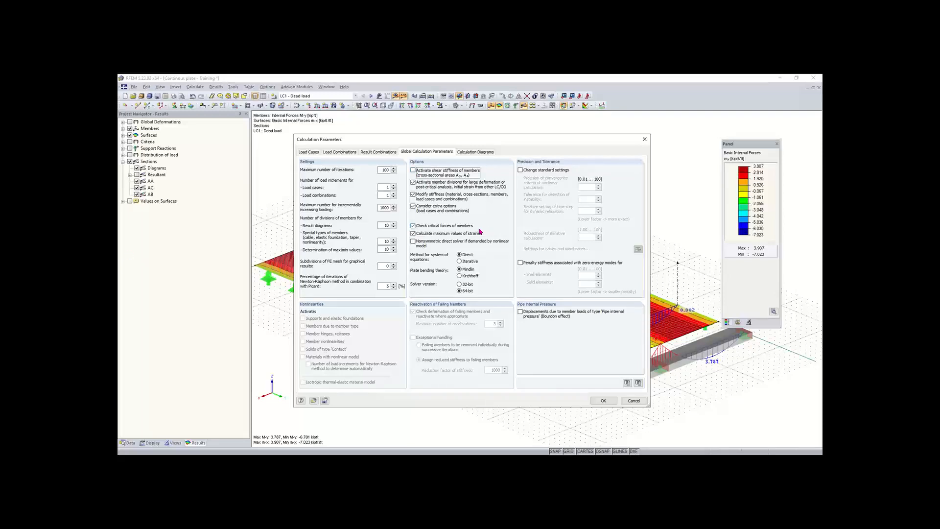
left_click(604, 400)
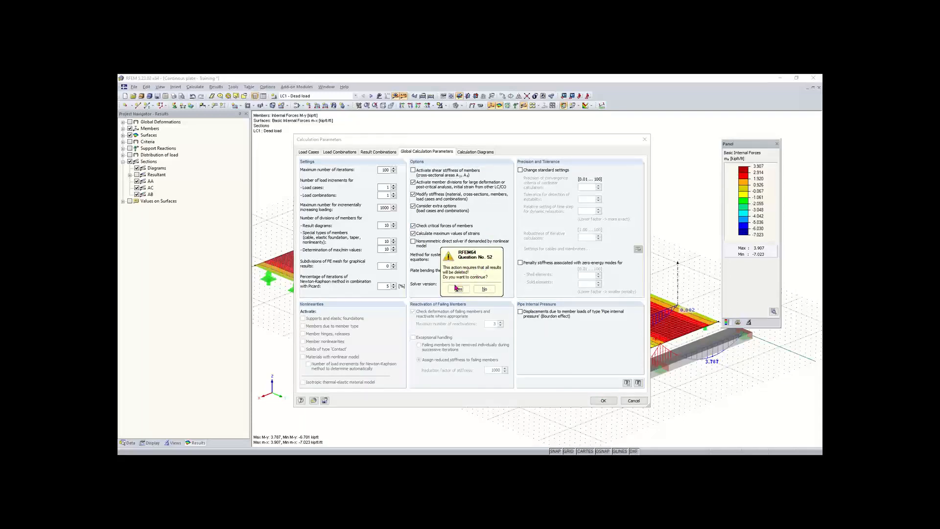
key("Tab")
left_click(458, 289)
left_click(458, 289)
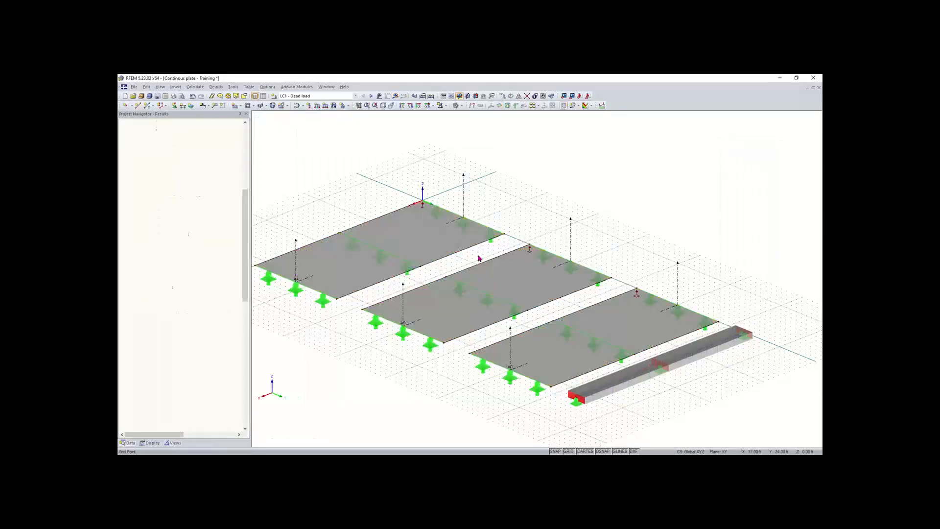
Step: Recalculate the model results and compare the beam member's moments with the section moments on the plates
middle_click_drag(530, 330, 472, 254)
middle_click_drag(473, 253, 535, 283, "ctrl")
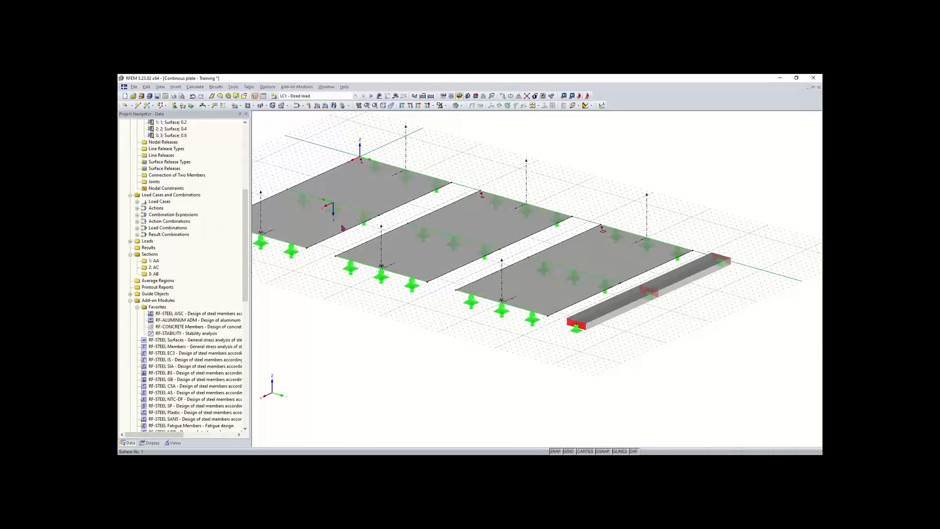
left_click(430, 98)
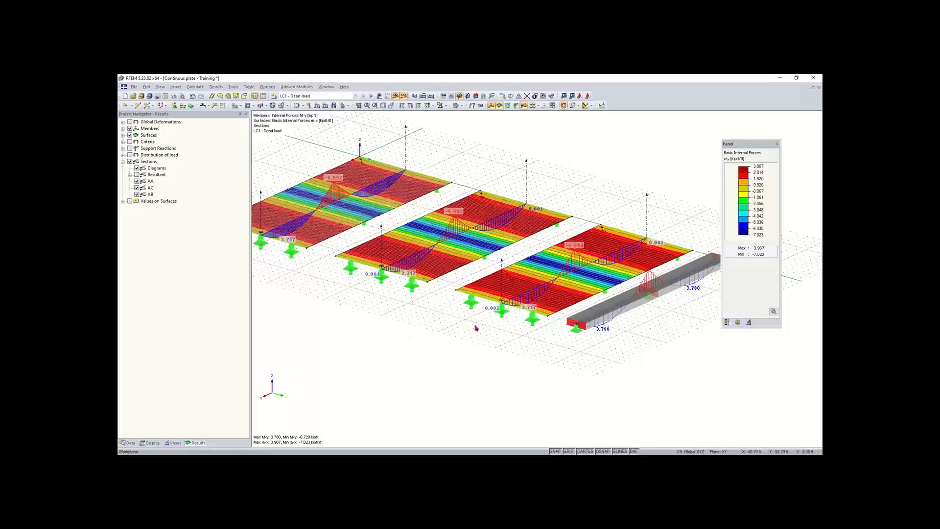
scroll(502, 340, "down", 1)
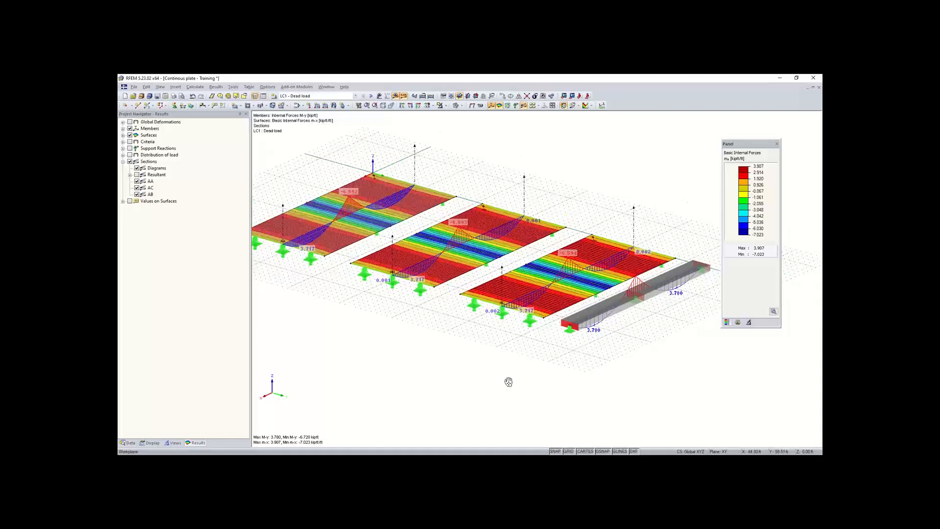
middle_click_drag(499, 345, 509, 382)
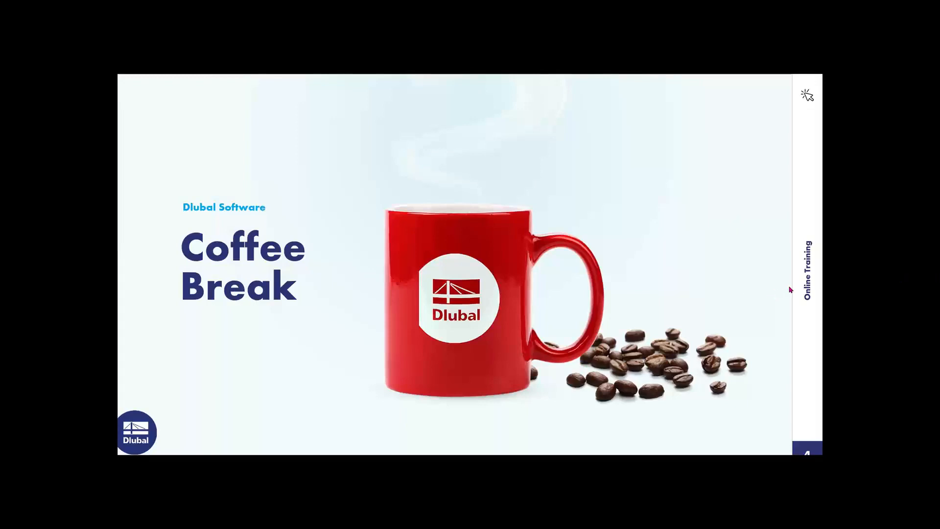
left_click(808, 278)
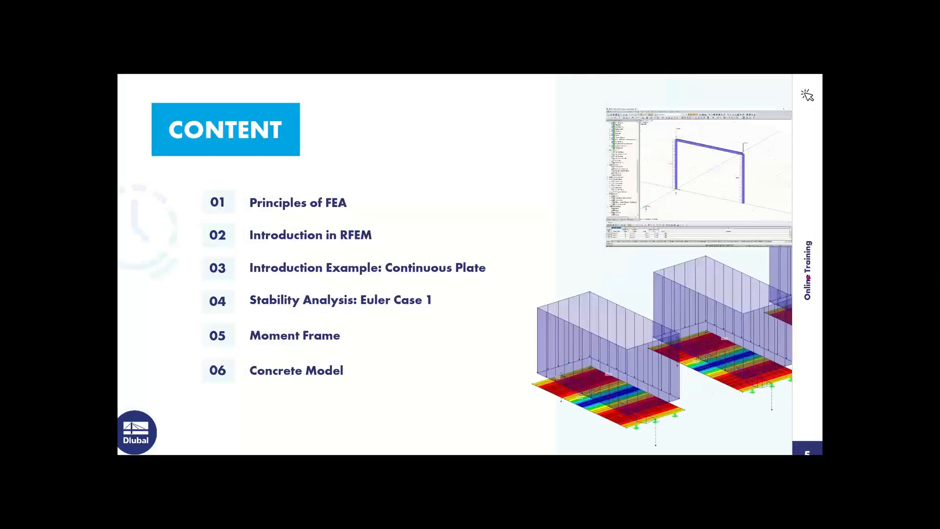
left_click(808, 278)
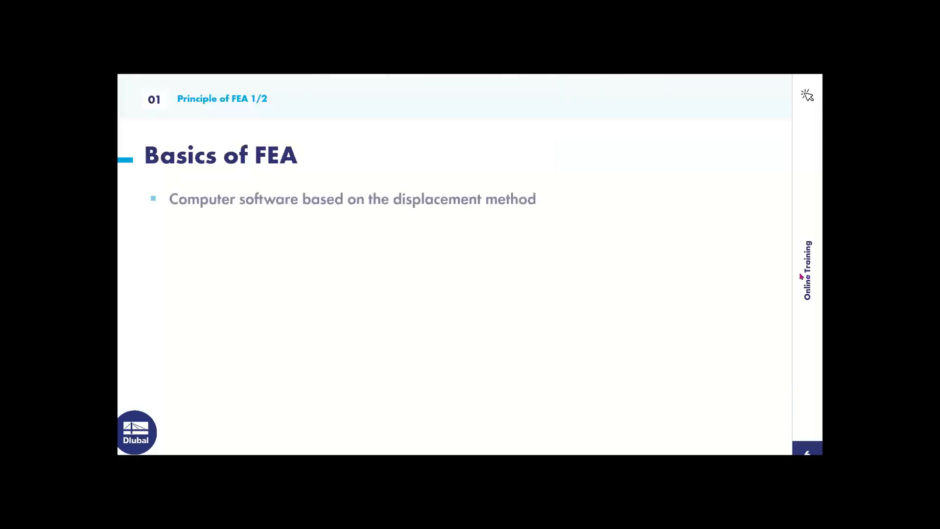
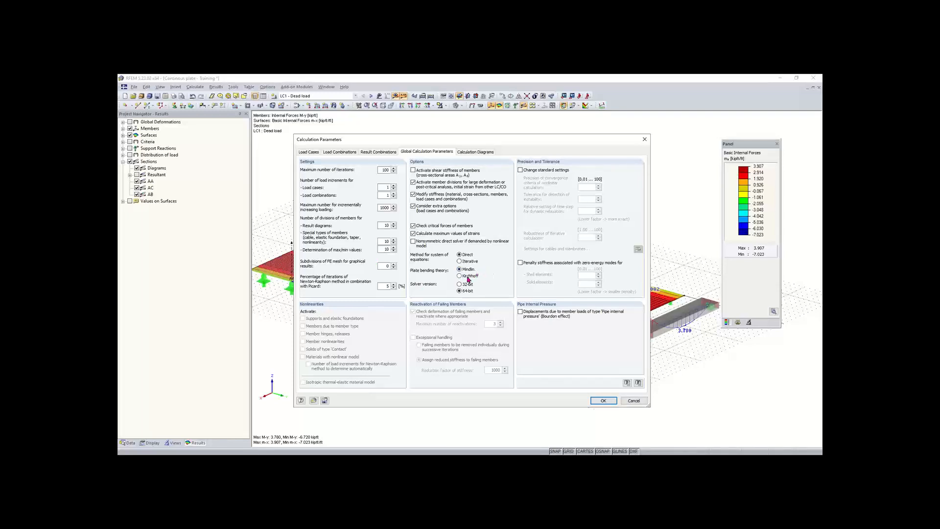
Step: Set the plate bending theory to Kirchhoff, accept the deletion of all results and recalculate the model
left_click(465, 277)
left_click_drag(508, 142, 482, 368)
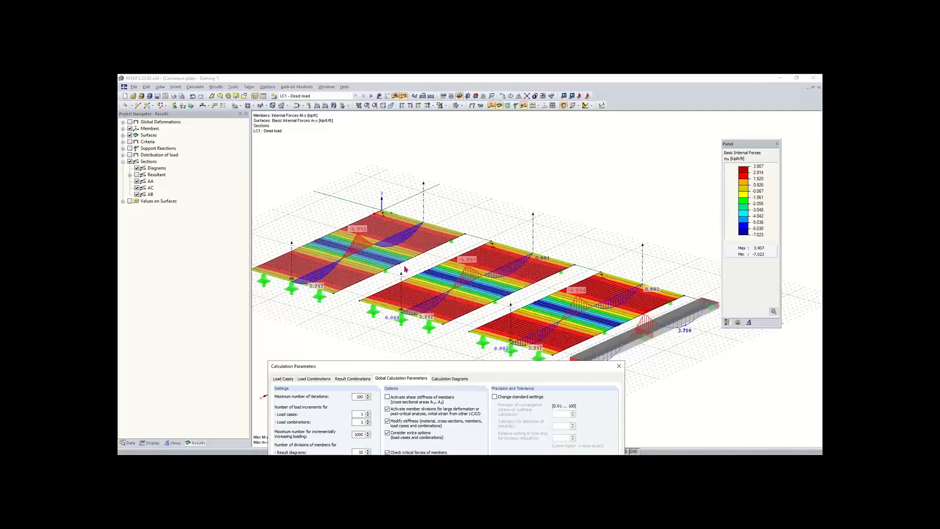
left_click_drag(430, 368, 406, 156)
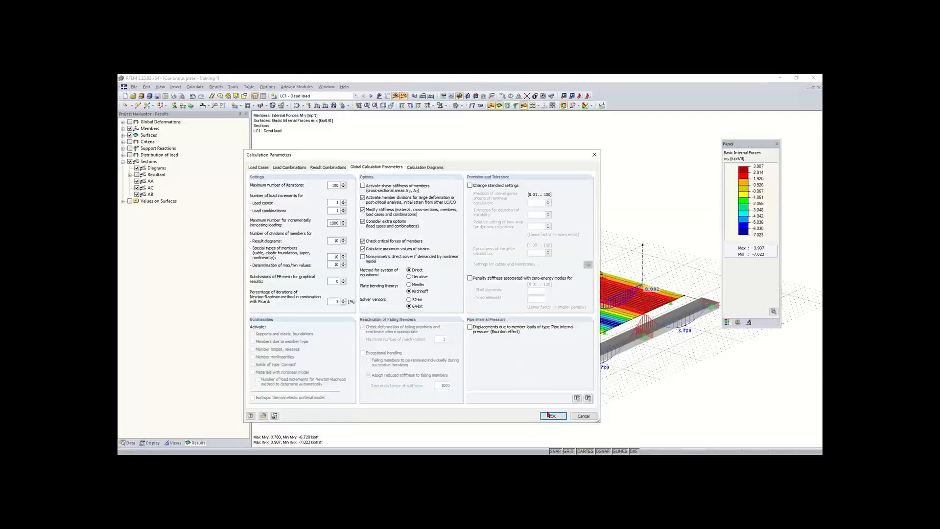
left_click(550, 415)
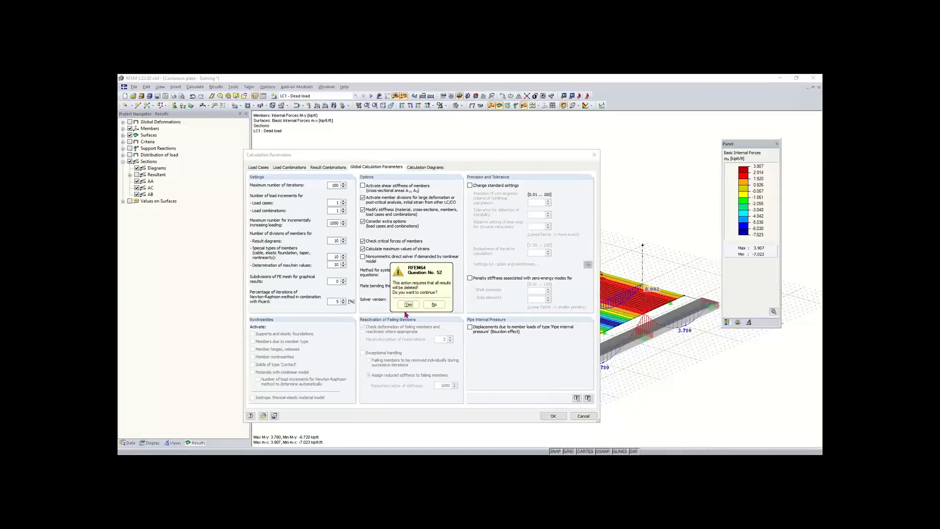
left_click(416, 304)
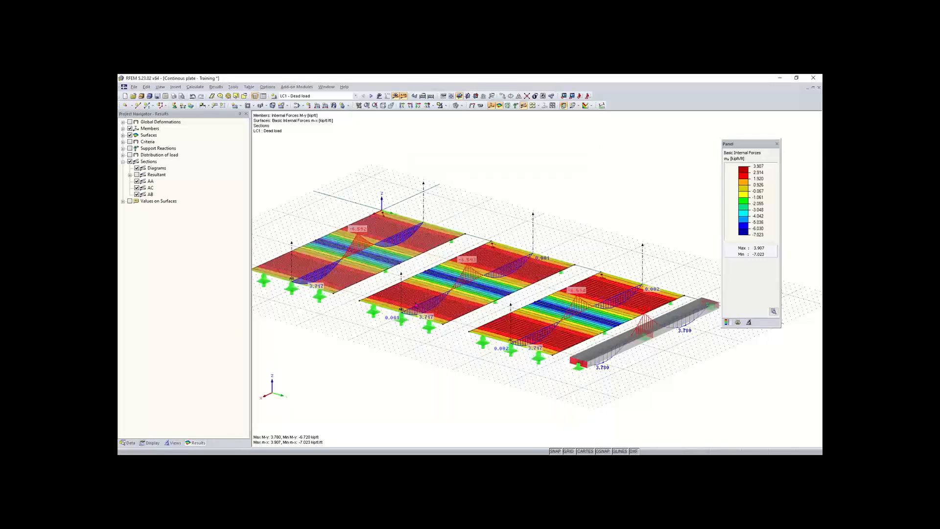
left_click(431, 96)
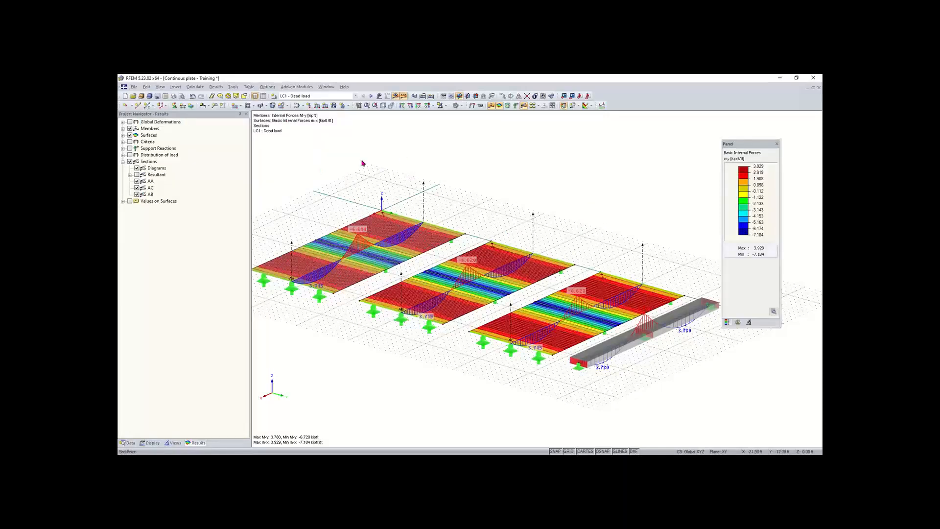
Step: Review the units and decimal places for results, including the force unit choices and the stored Metric and Imperial profiles
left_click(268, 88)
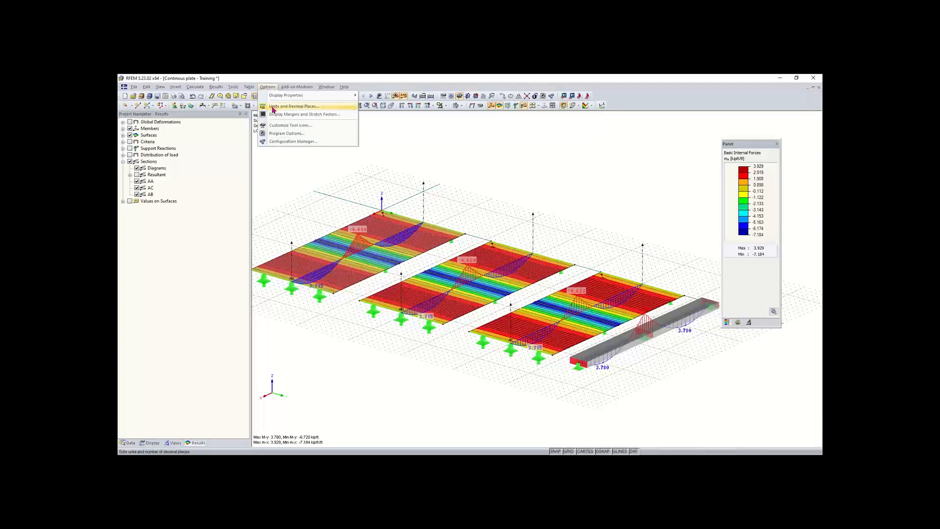
left_click(272, 106)
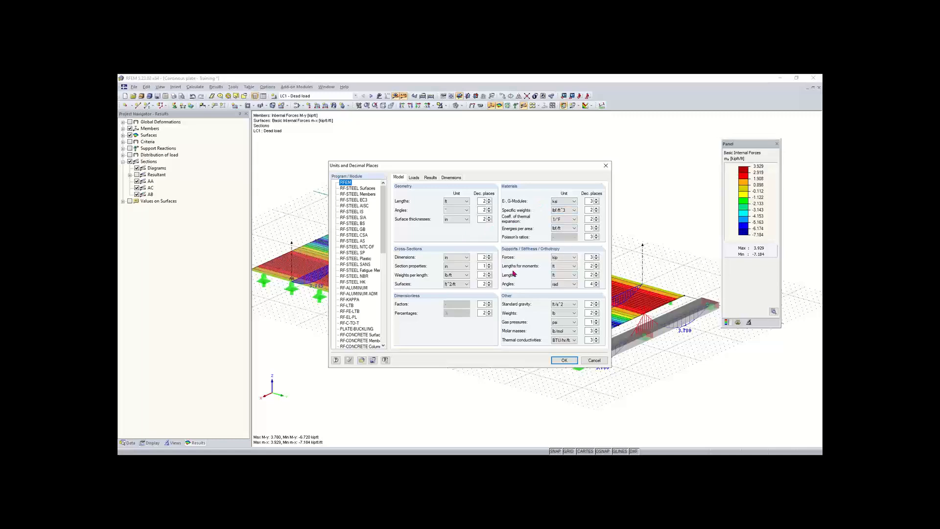
left_click(430, 179)
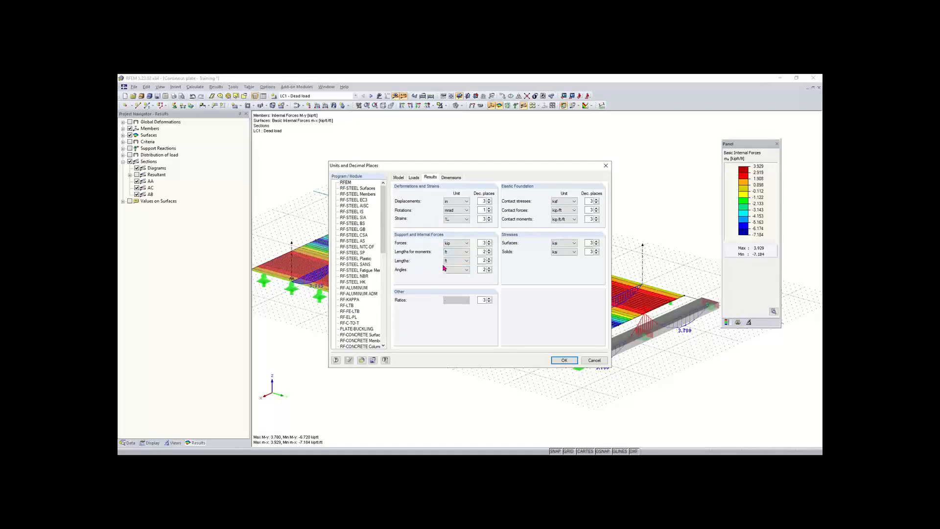
left_click(467, 244)
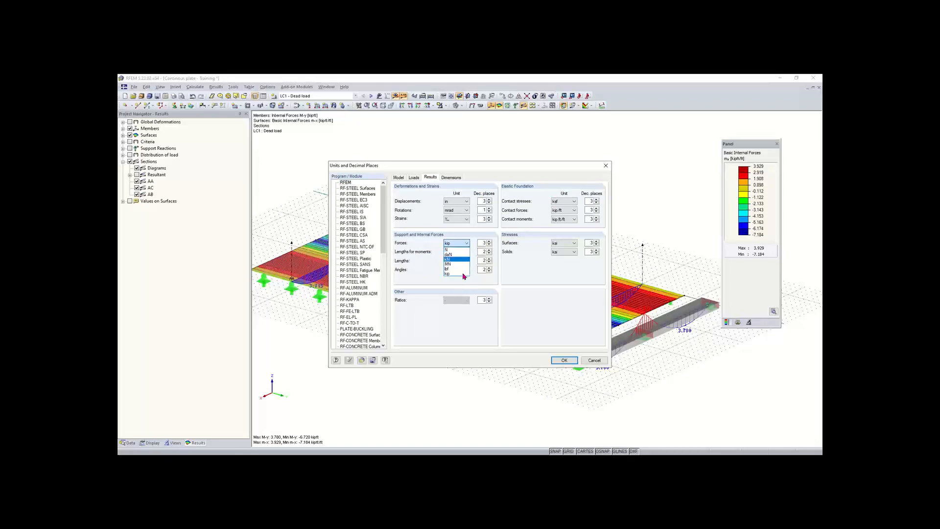
left_click(461, 244)
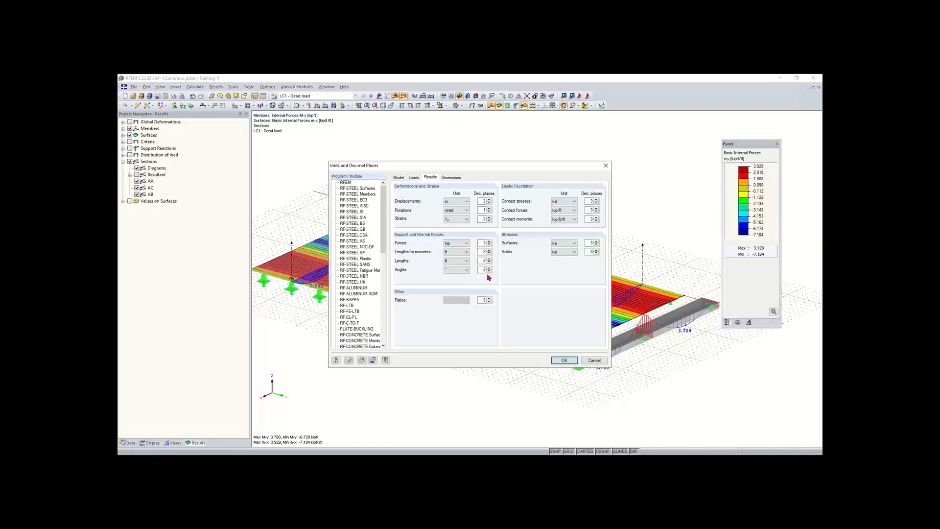
left_click(362, 361)
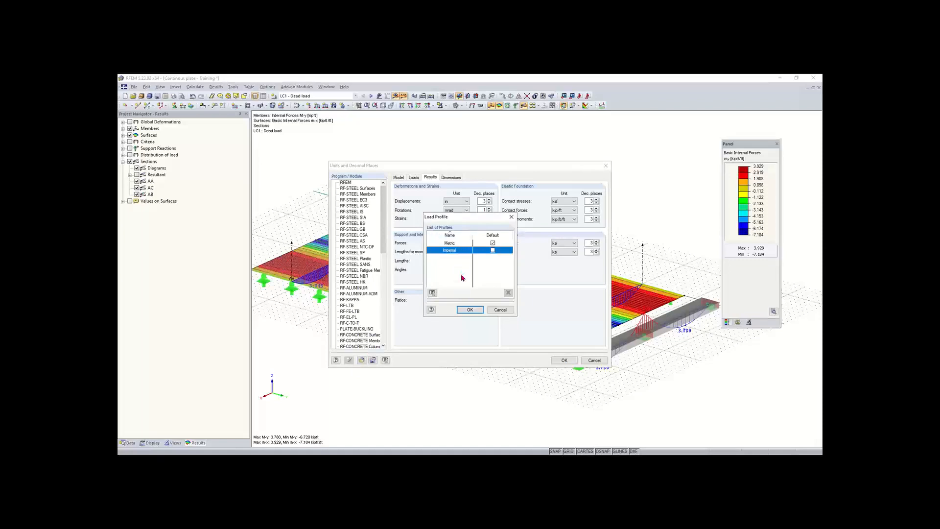
left_click(499, 310)
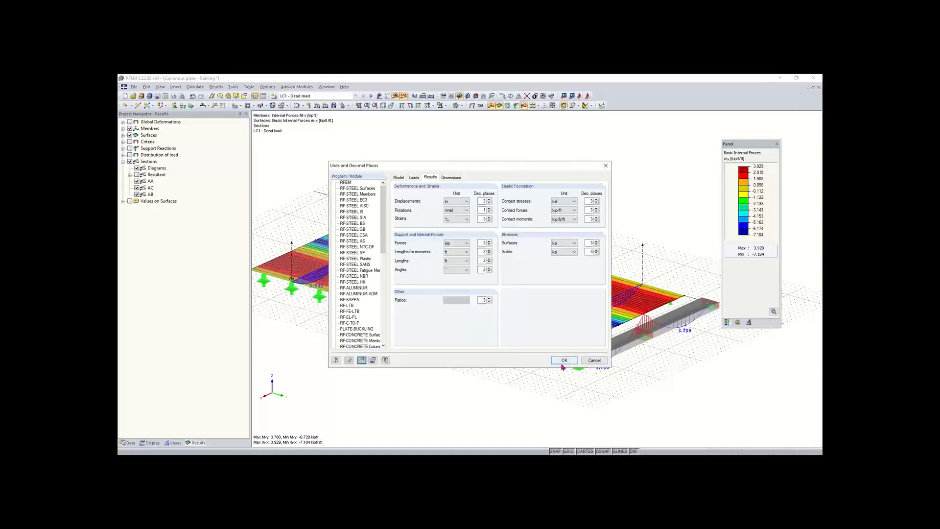
left_click(564, 361)
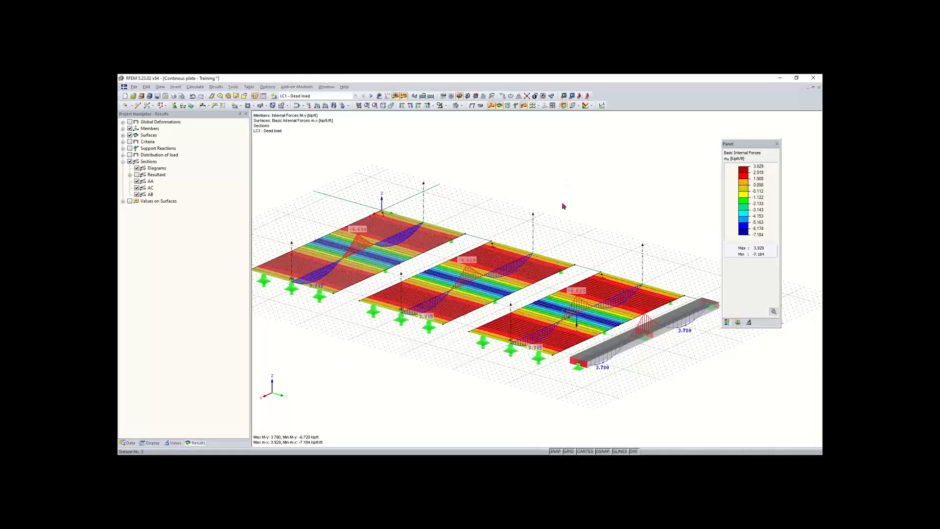
Step: Examine the recalculated section moment diagrams on the three plates against the beam member's moment diagram from different angles
middle_click_drag(598, 244, 559, 235, "ctrl")
right_click(559, 234)
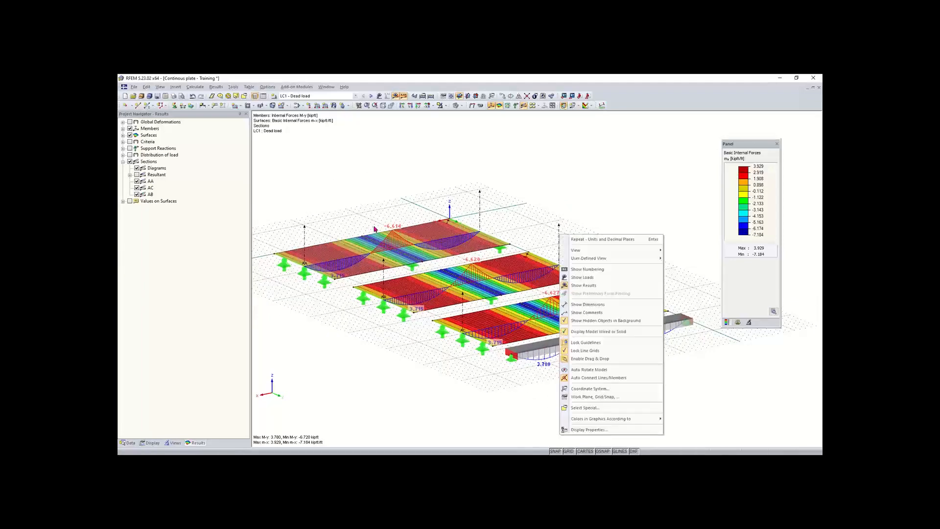
left_click(341, 204)
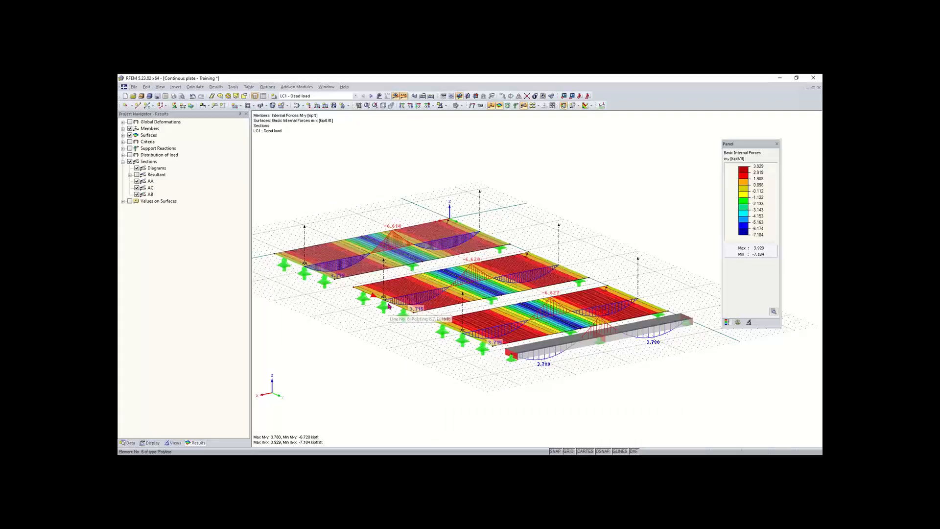
mouse_move(559, 463)
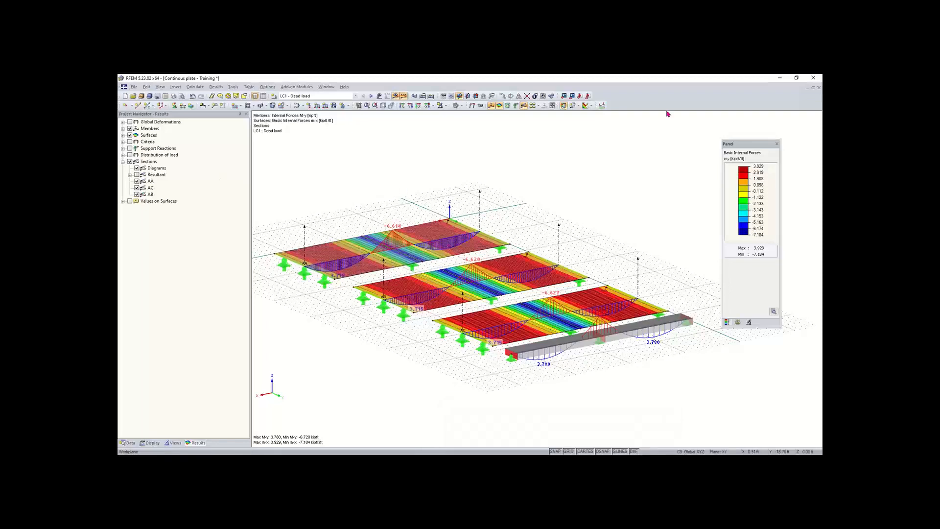
left_click(728, 230)
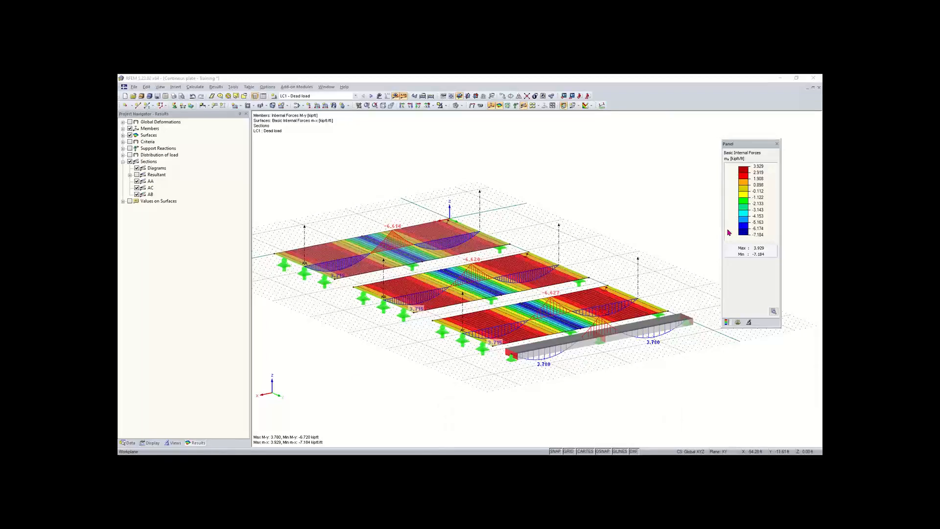
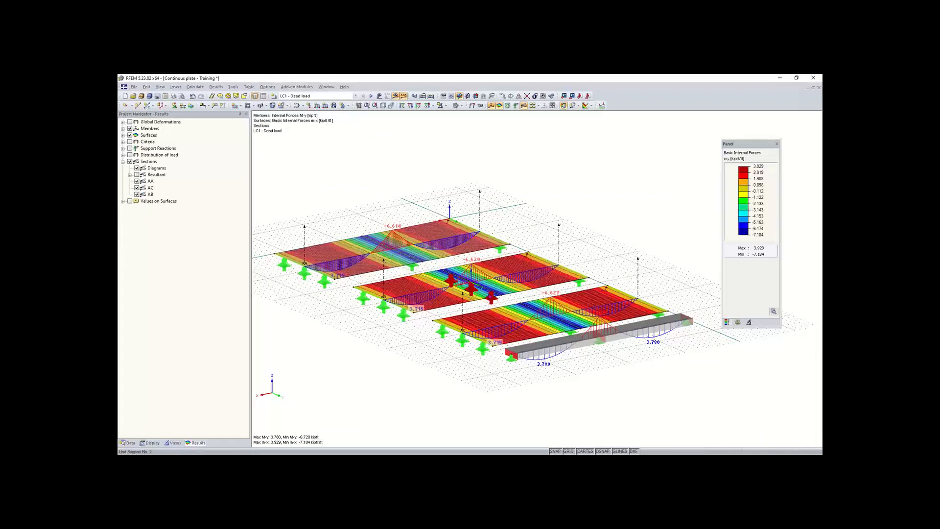
middle_click_drag(405, 363, 479, 382, "ctrl")
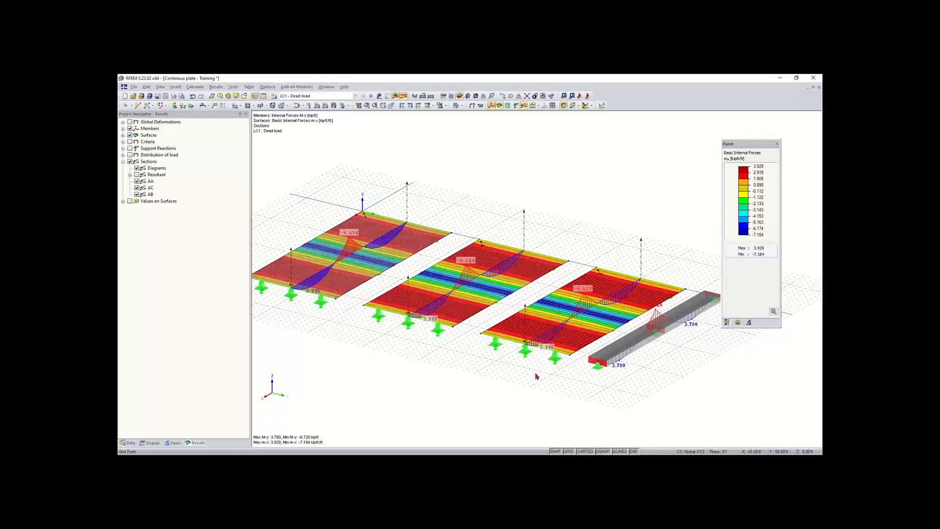
middle_click_drag(501, 384, 487, 372)
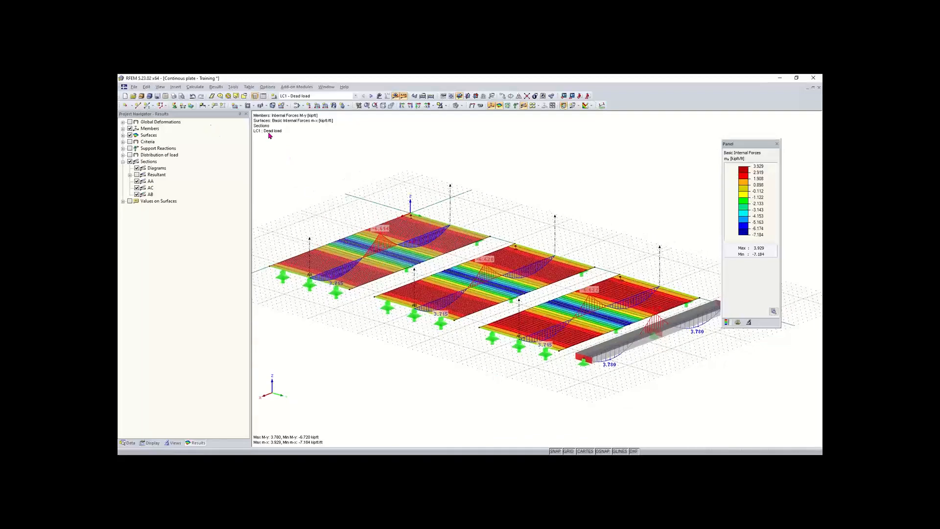
Step: Save the continuous plate model and create a 3D model named "Euler Case 1 - Example training" with automatic combinations turned off
left_click(157, 97)
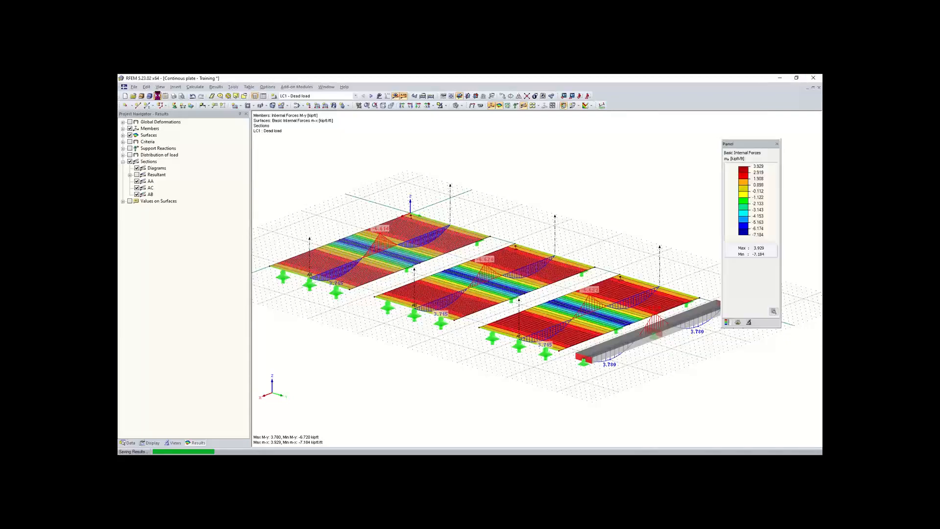
left_click(126, 98)
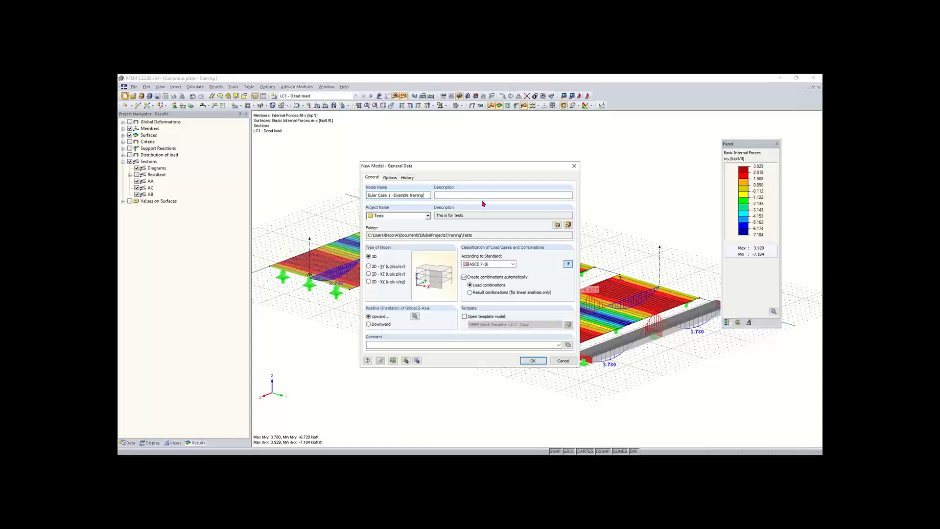
left_click(470, 278)
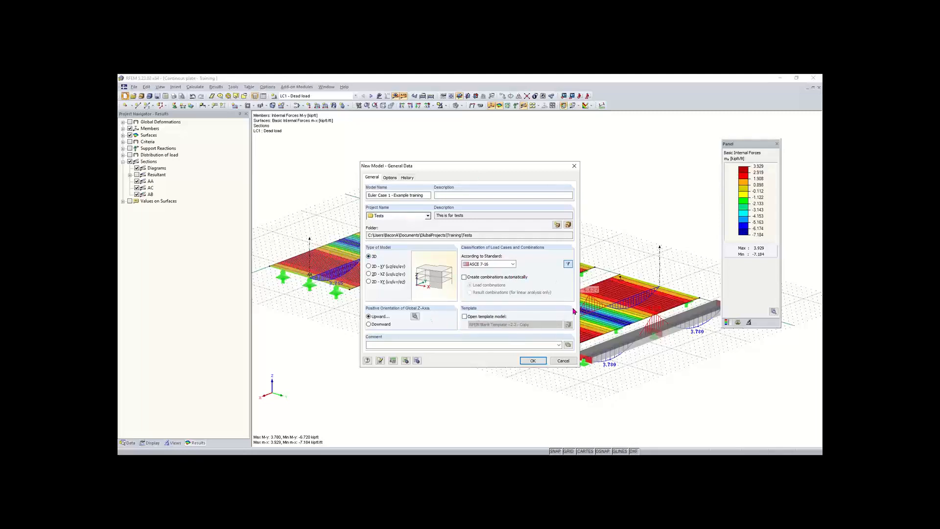
left_click(534, 362)
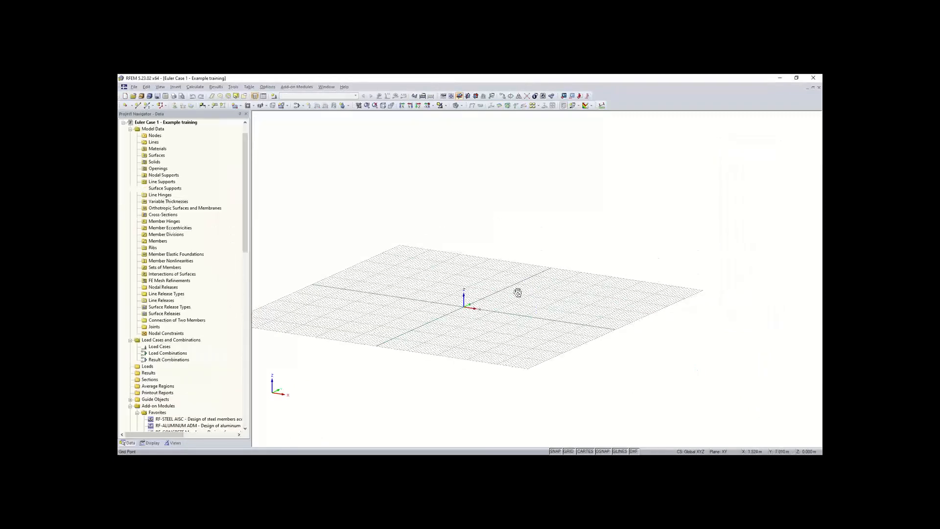
Step: Start a new single beam member and open the rolled I-sections of the cross-section library for its member start
scroll(441, 313, "up", 3)
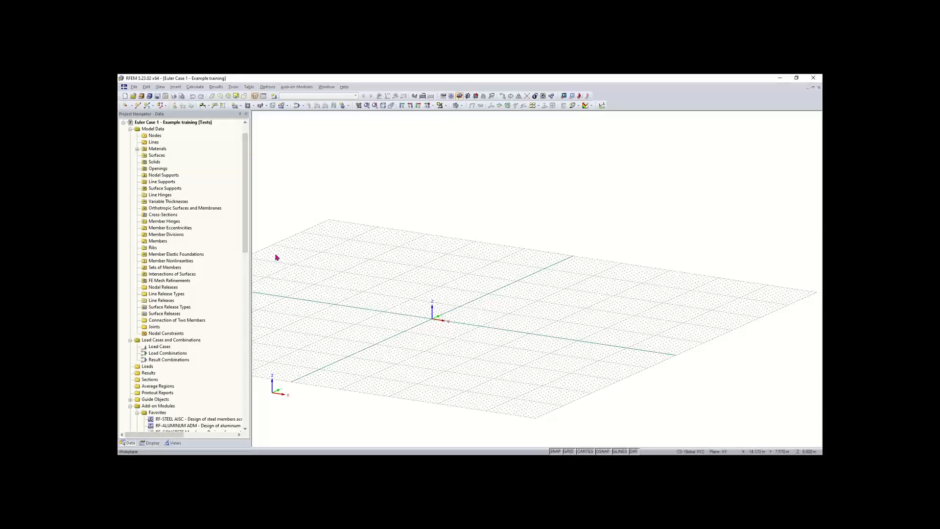
middle_click_drag(462, 315, 438, 319)
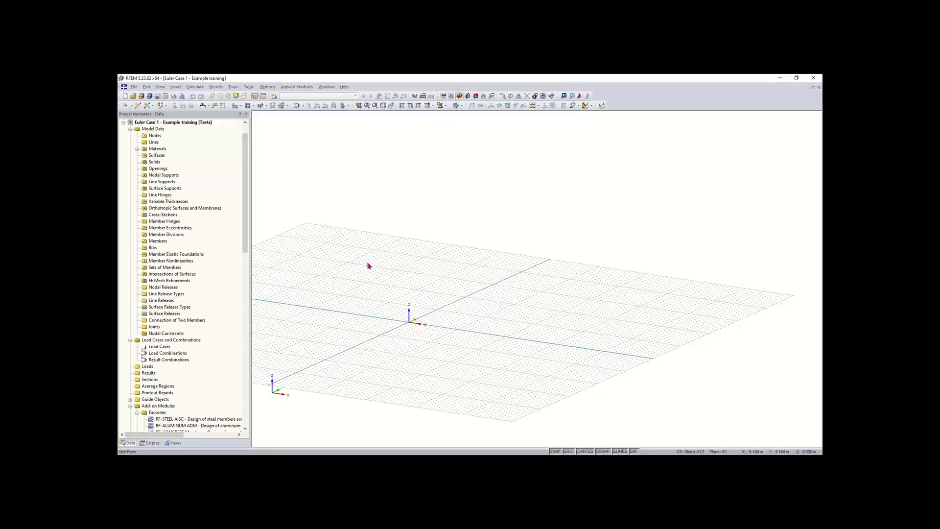
left_click(146, 106)
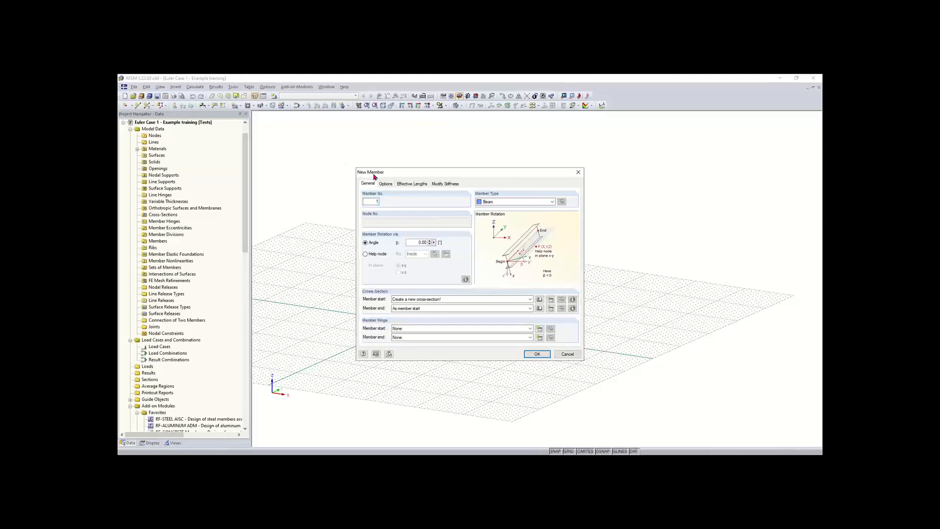
left_click_drag(430, 172, 415, 166)
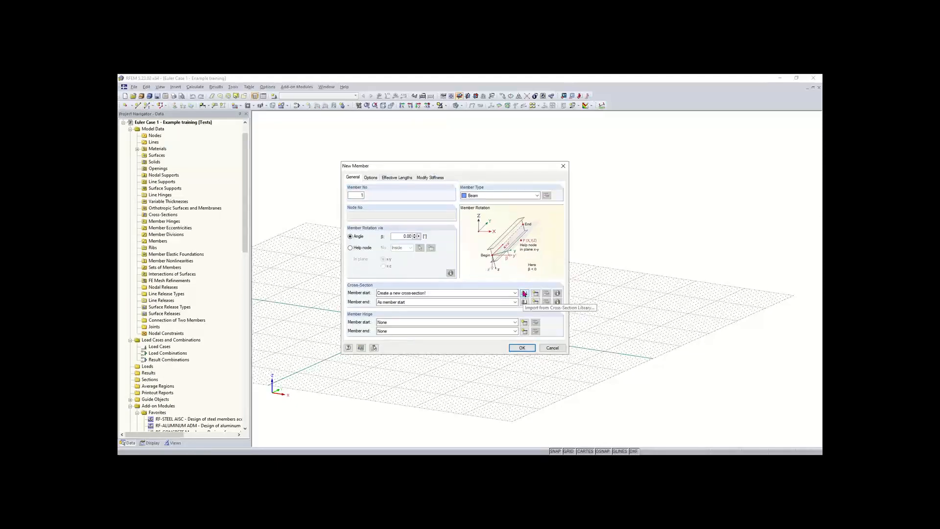
left_click(524, 293)
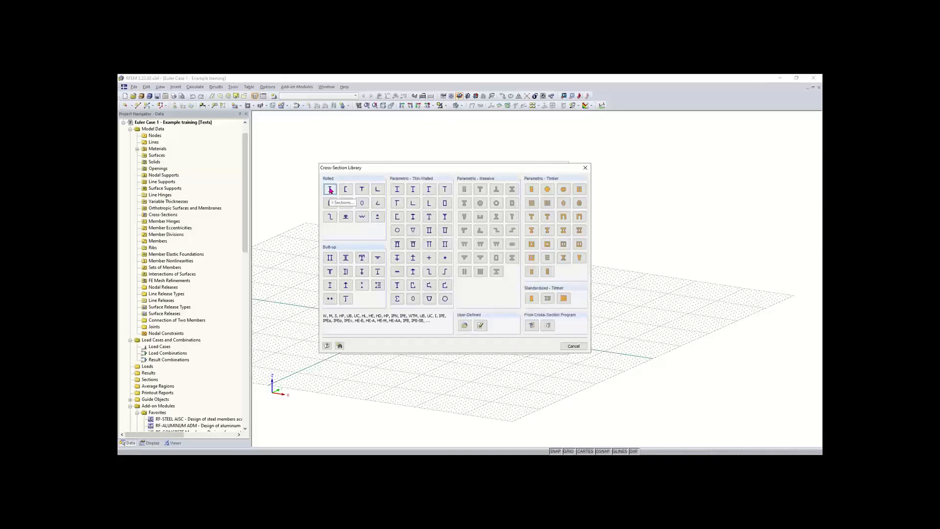
left_click(330, 190)
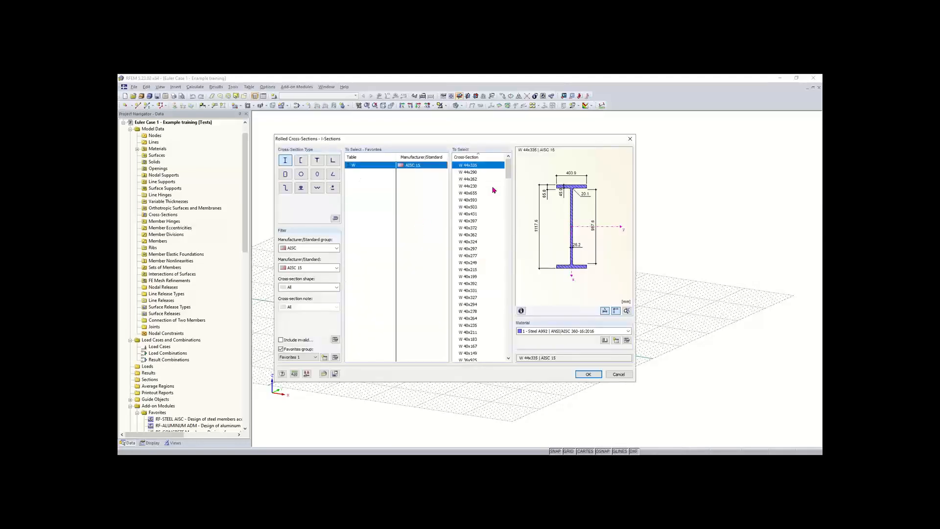
Step: Filter the rolled I-sections by the AISC group and the AISC 15 standard, with all cross-section shapes
left_click(298, 250)
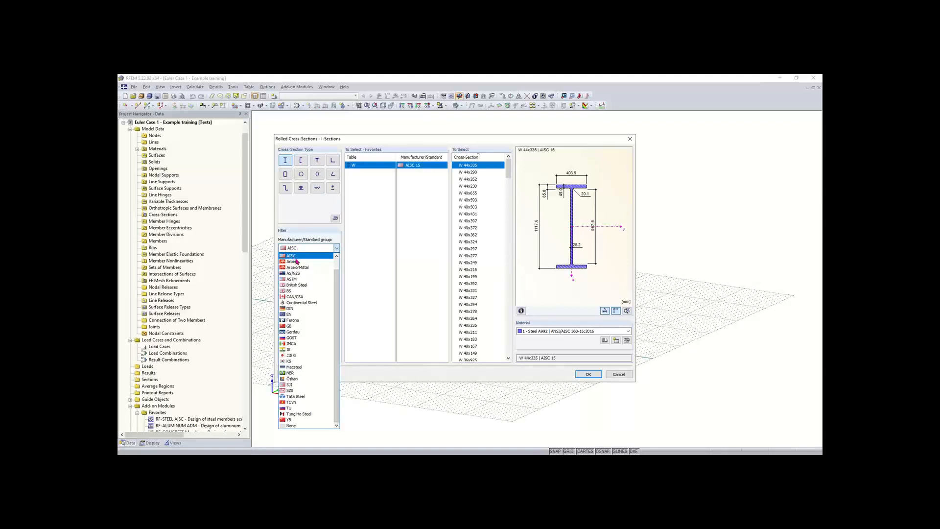
scroll(292, 259, "up", 2)
scroll(303, 289, "down", 2)
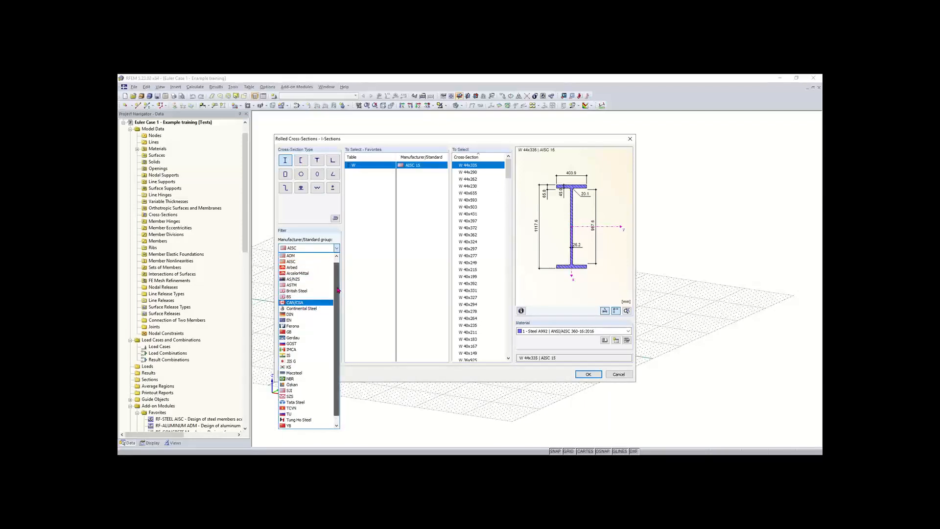
scroll(338, 287, "up", 1)
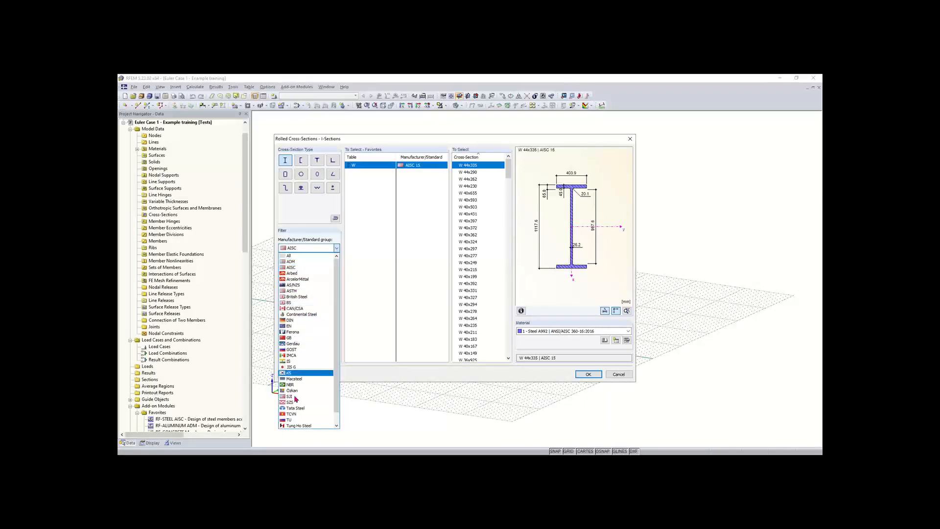
scroll(299, 314, "up", 1)
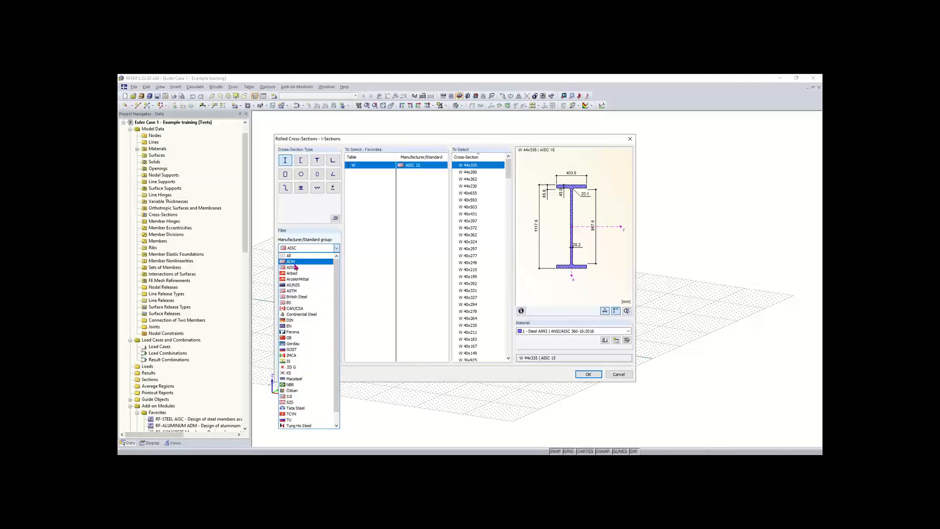
left_click(295, 268)
left_click(310, 268)
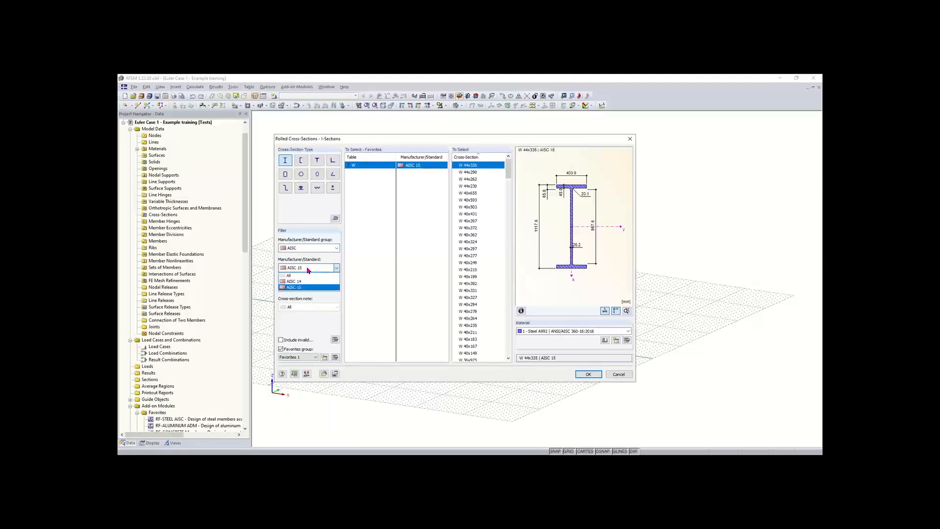
left_click(306, 288)
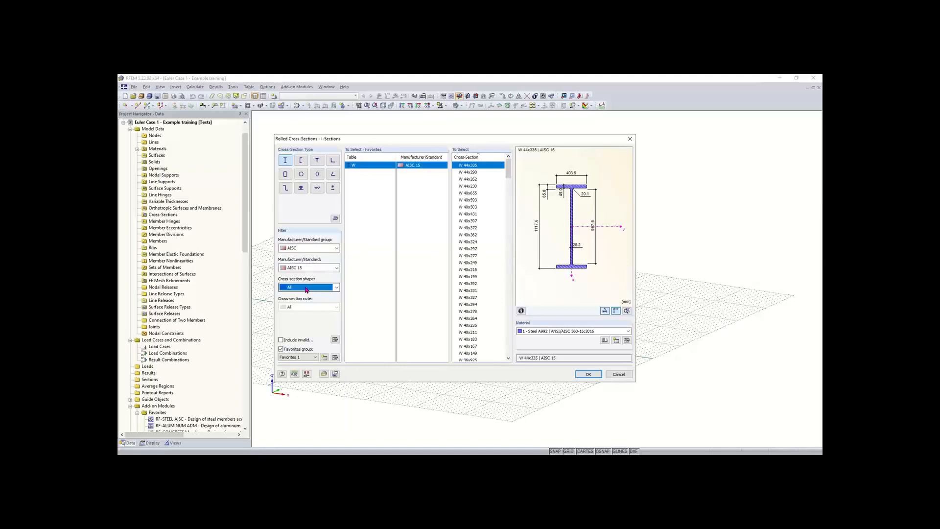
left_click(306, 287)
left_click(306, 295)
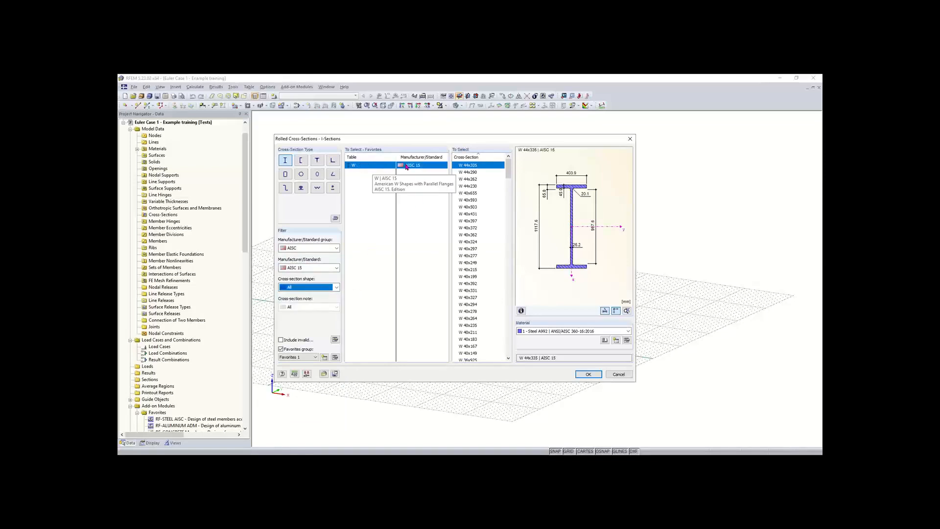
Step: Assign the W 12x35 section in Steel A992 to the new member, review its cross-section properties and accept the member settings
scroll(499, 190, "down", 1)
left_click_drag(509, 174, 508, 321)
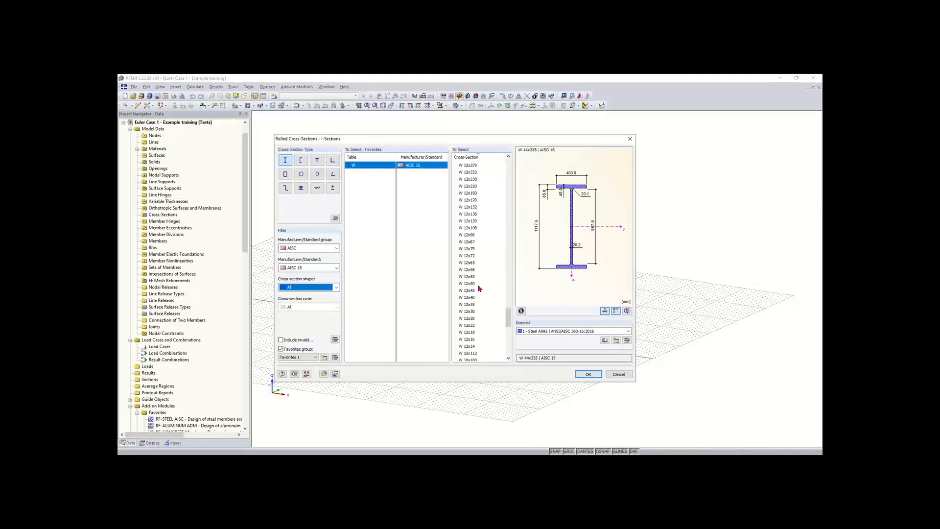
left_click(469, 305)
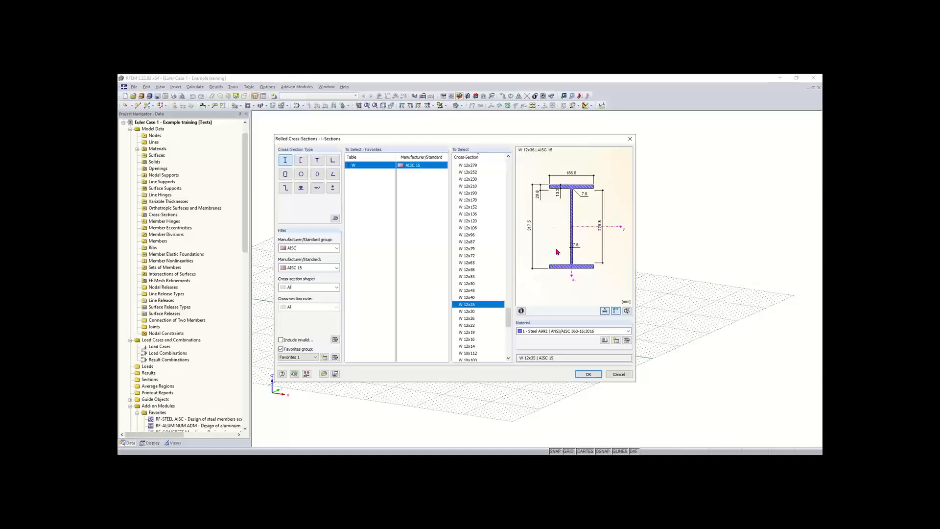
left_click(589, 376)
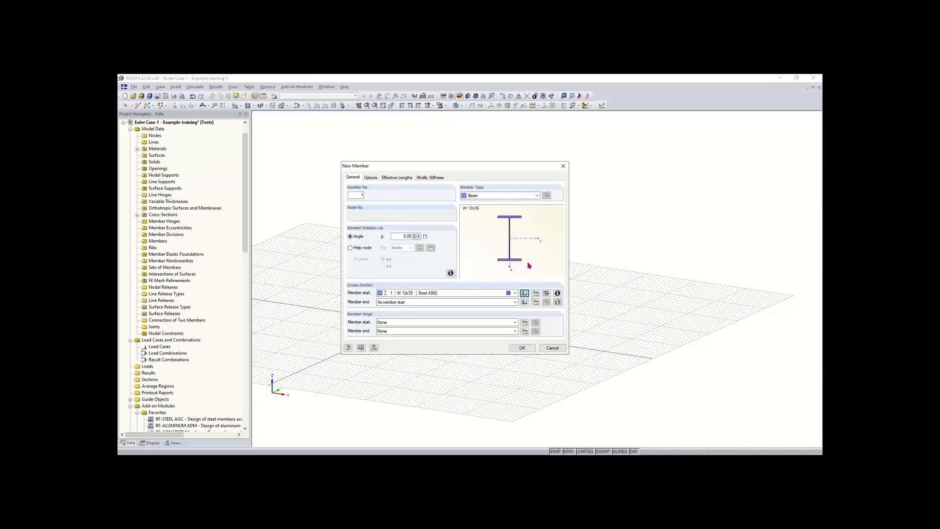
left_click(557, 294)
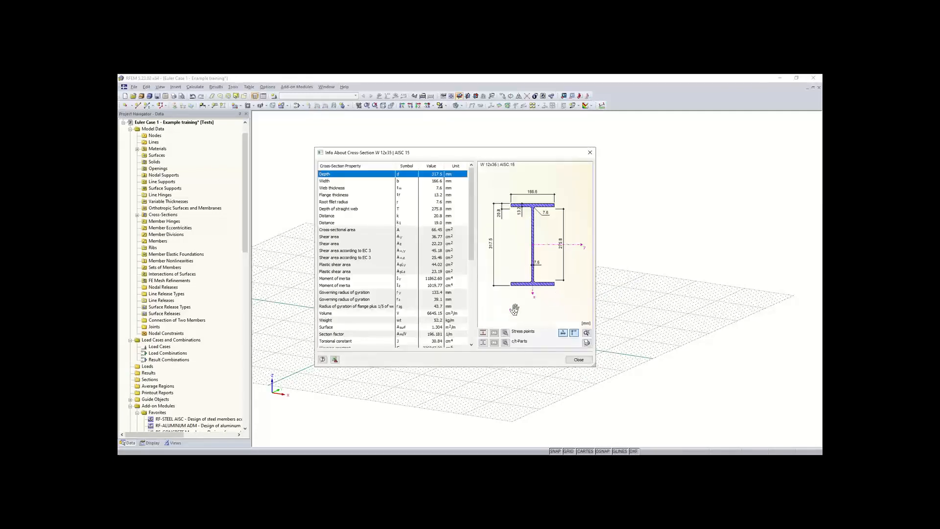
scroll(399, 220, "down", 4)
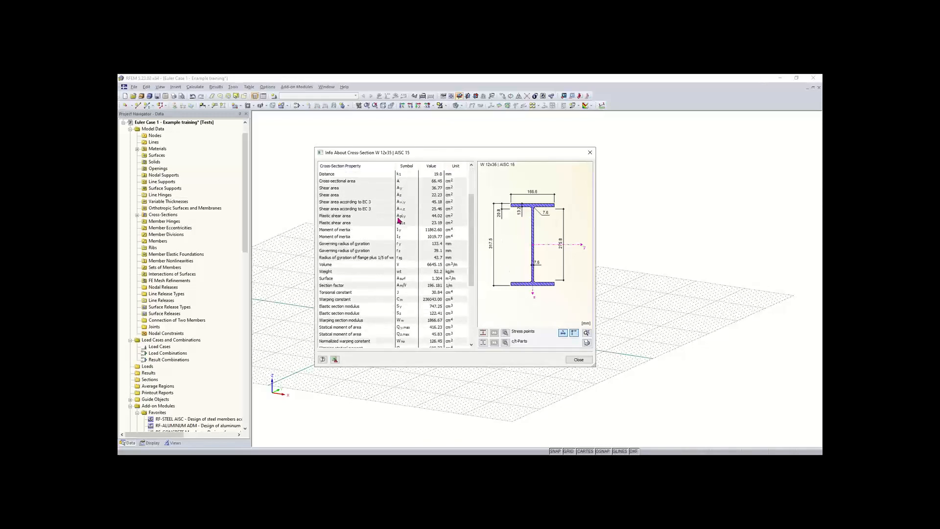
scroll(399, 221, "up", 4)
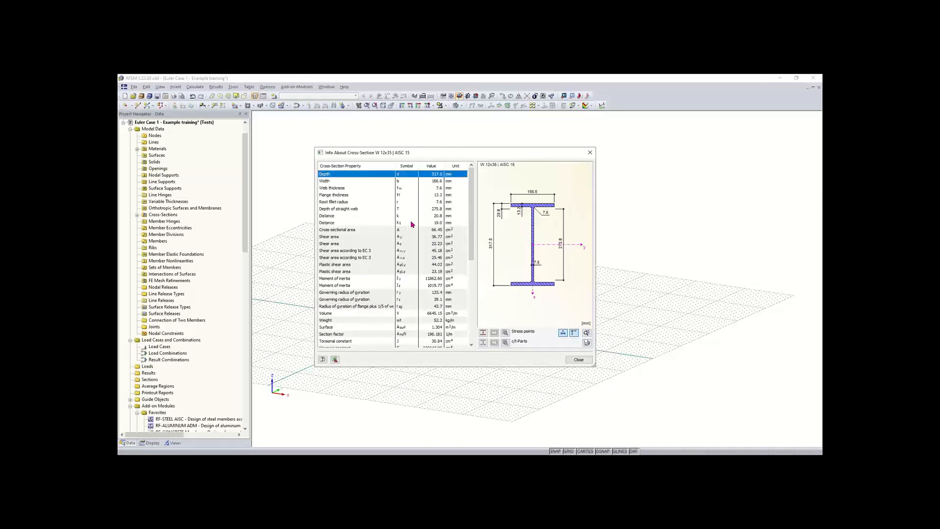
left_click(579, 359)
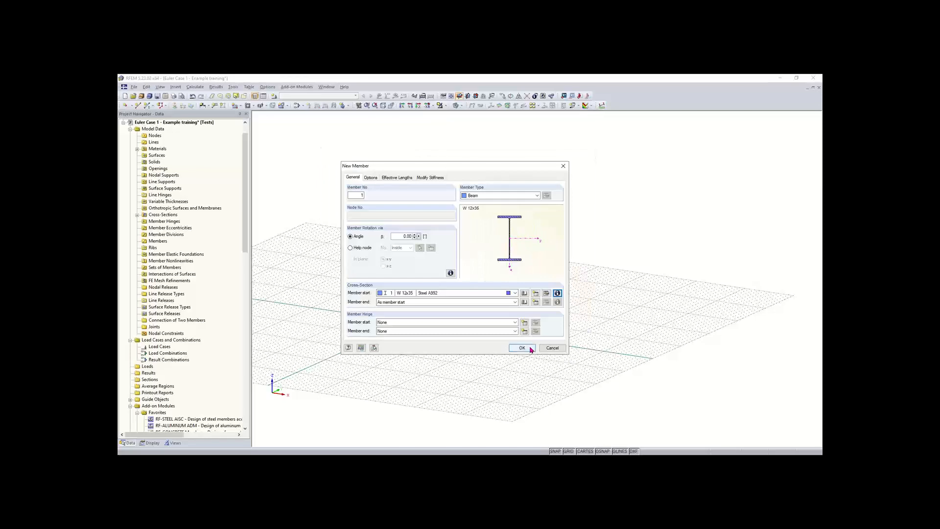
left_click(530, 349)
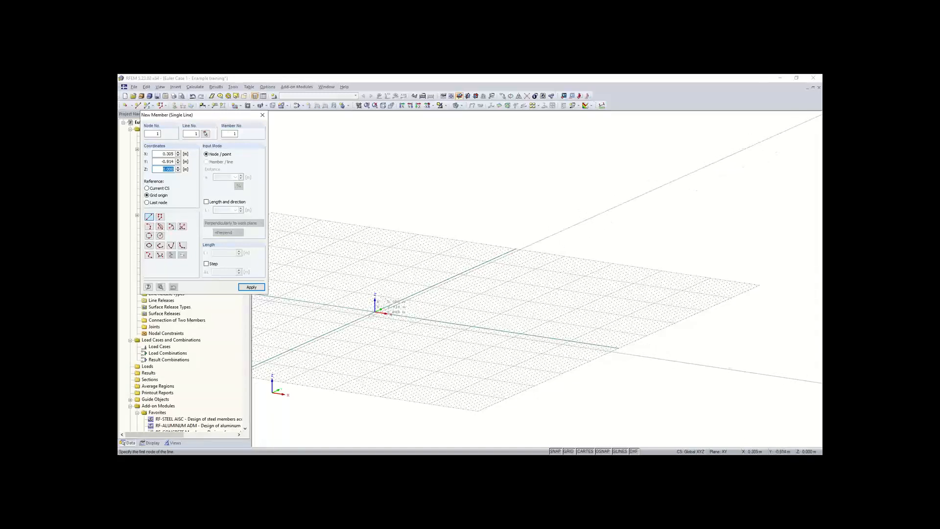
left_click(206, 202)
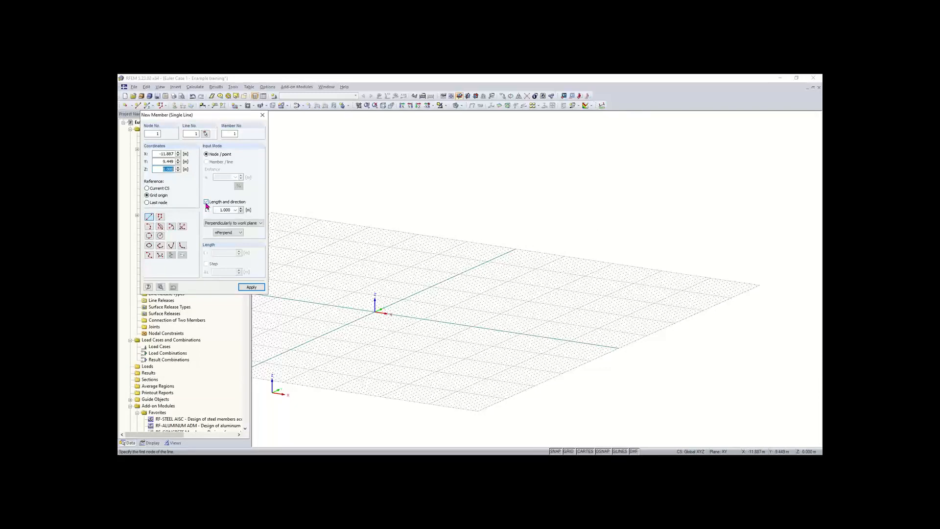
left_click(225, 223)
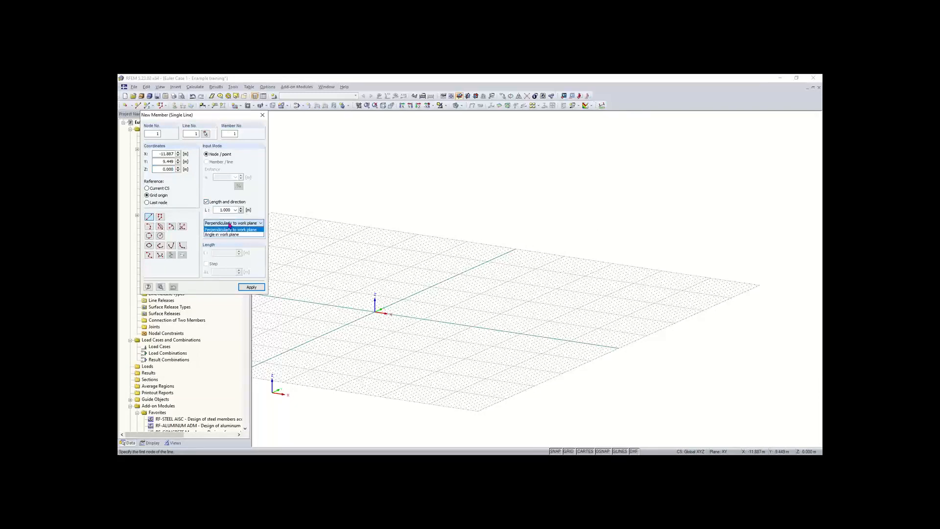
left_click(229, 230)
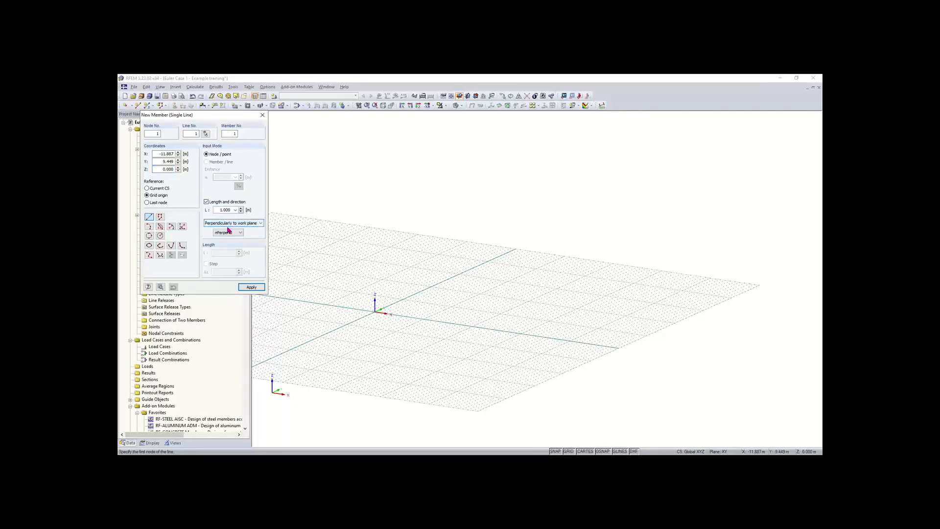
left_click(206, 201)
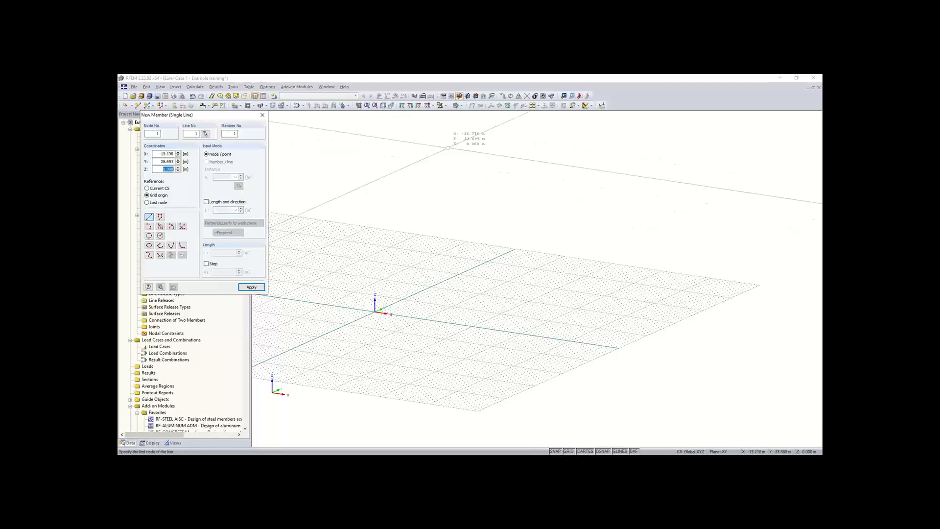
Step: Set the work plane to XZ and draw a vertical column member from the origin to Z = 9.144 m
left_click(468, 98)
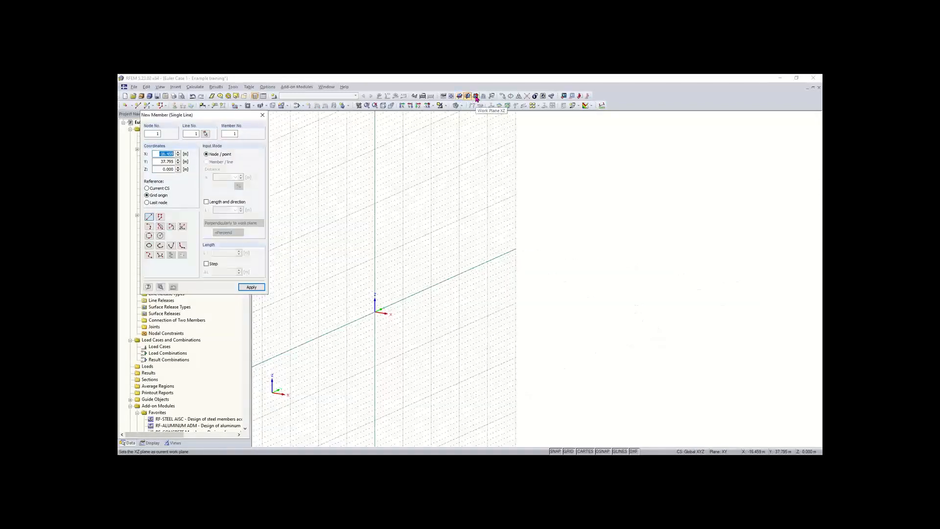
left_click(477, 98)
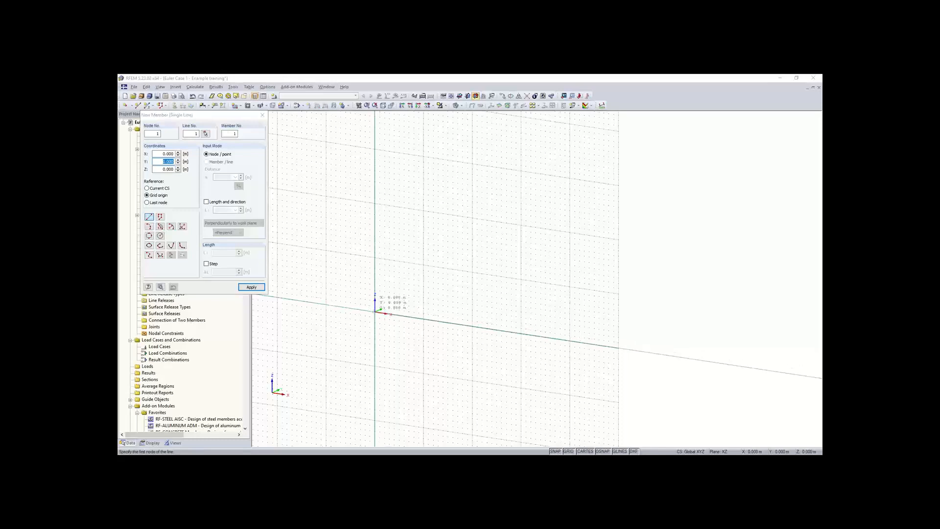
left_click(375, 311)
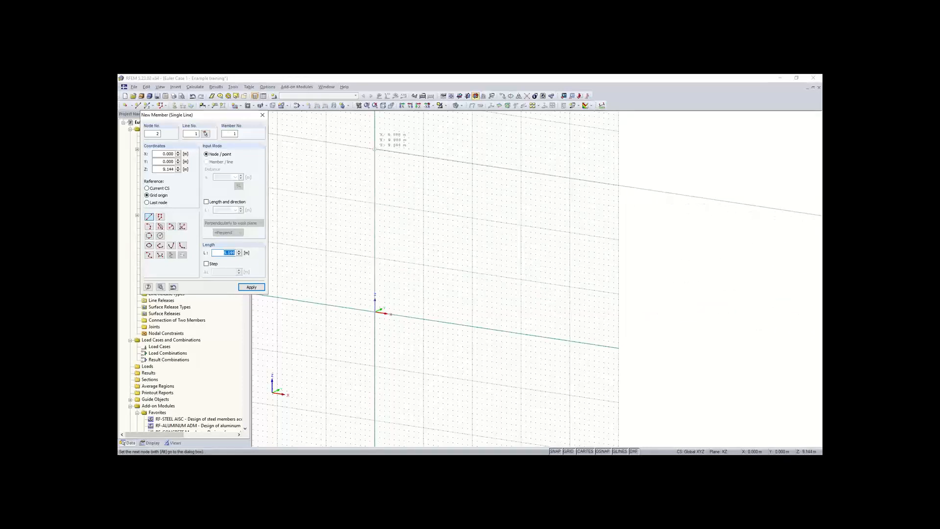
left_click(375, 149)
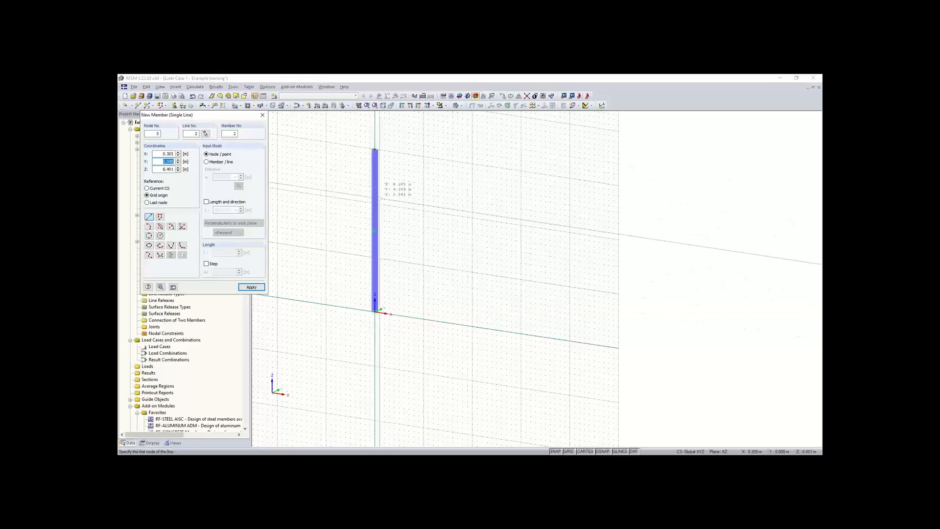
key("Escape")
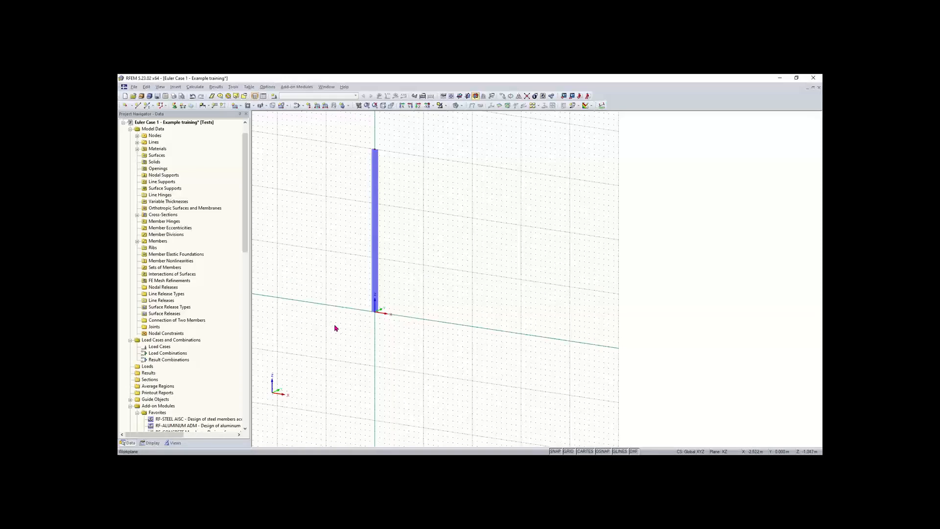
left_click_drag(334, 324, 455, 280)
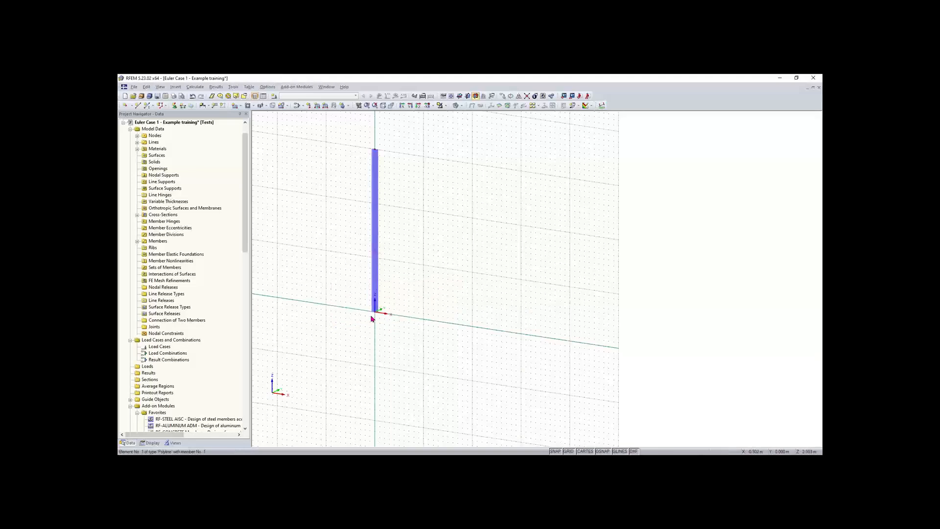
Step: Add a rigid nodal support to node 1 at the base of the column
left_click(174, 105)
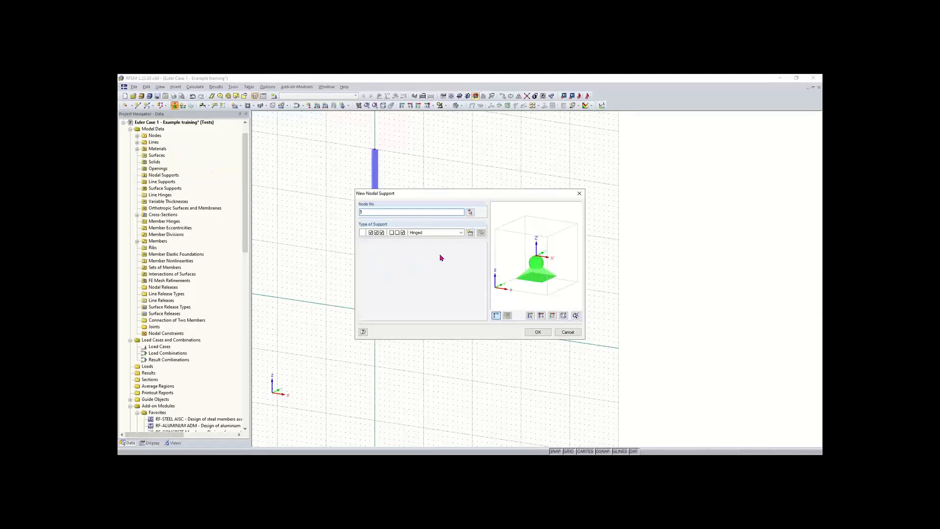
left_click(461, 233)
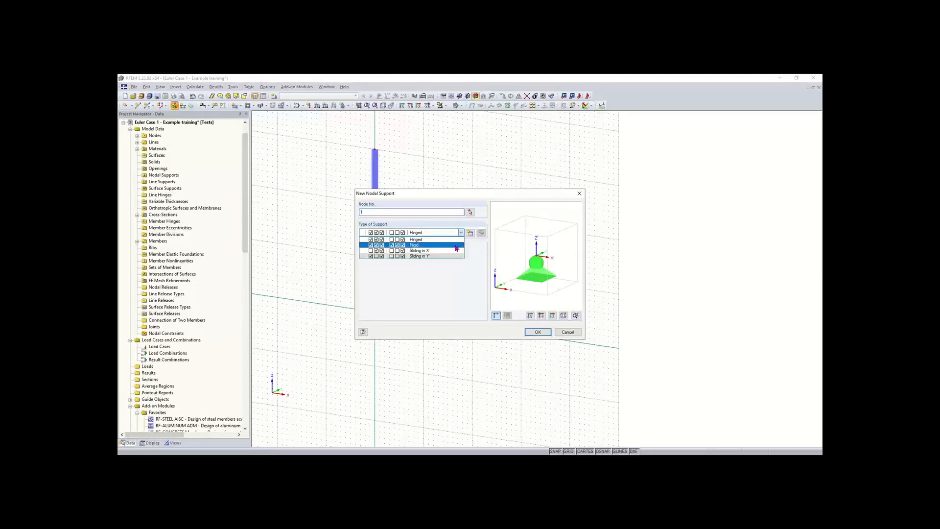
left_click(456, 248)
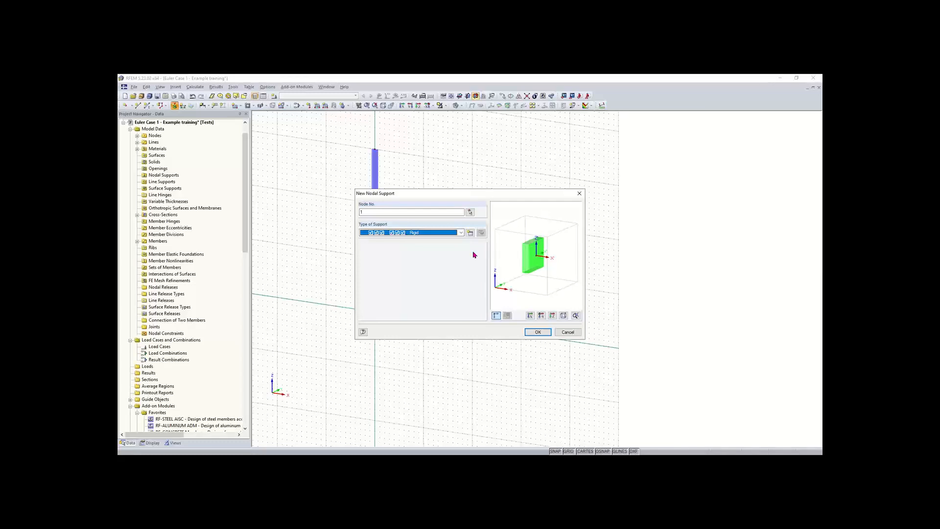
left_click(535, 333)
scroll(381, 319, "up", 5)
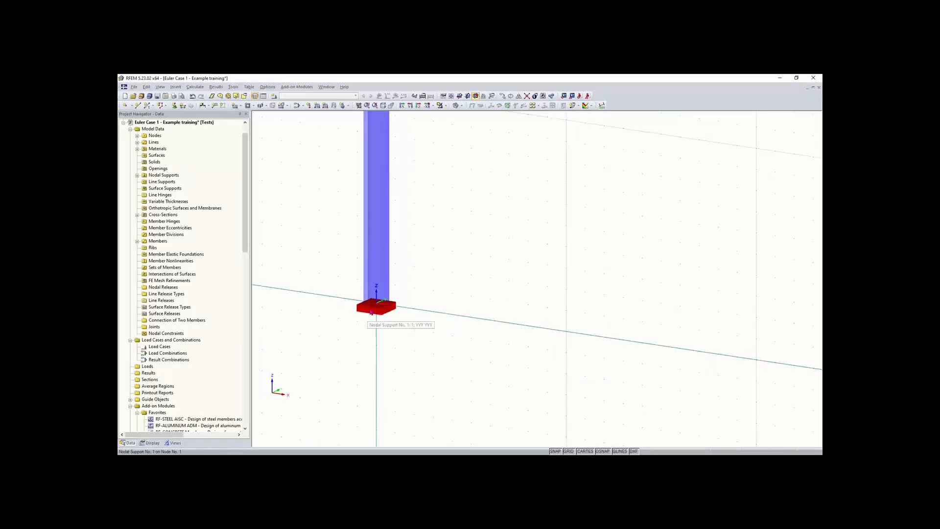
scroll(432, 266, "down", 6)
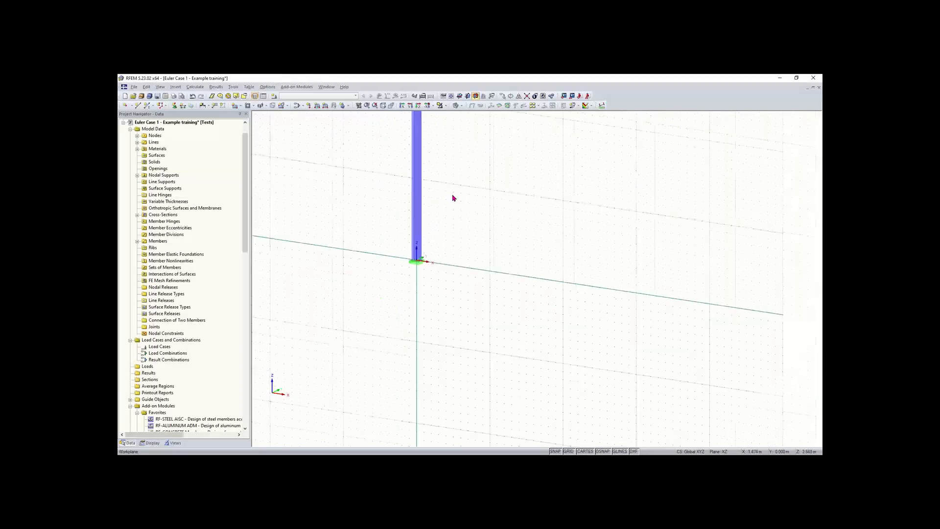
scroll(453, 195, "down", 1)
middle_click_drag(452, 195, 430, 327)
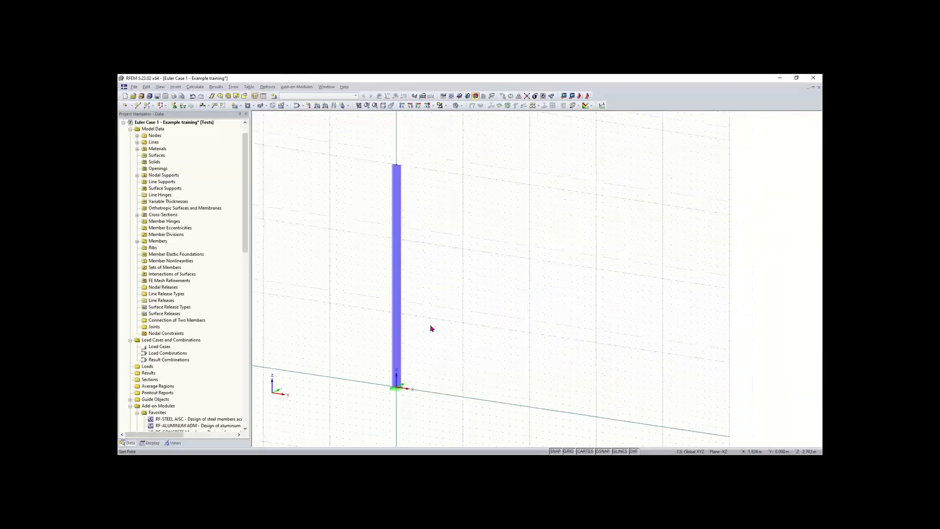
scroll(450, 295, "down", 1)
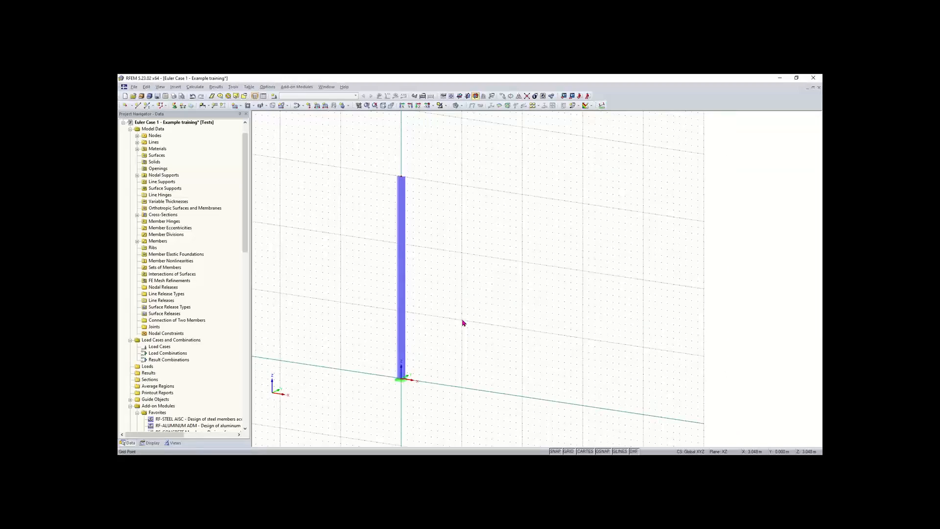
Step: Create load case LC1 named Test in the Dead action category, with self-weight deactivated
left_click(275, 96)
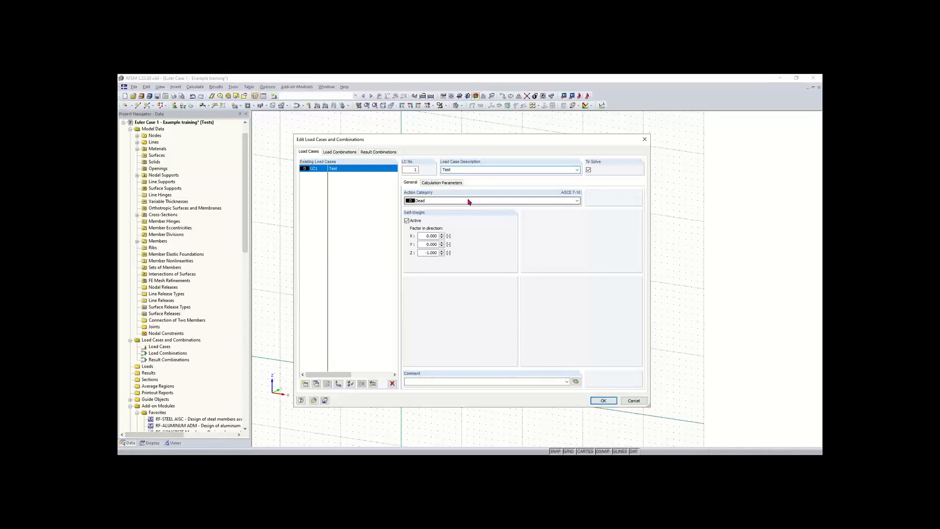
left_click(406, 221)
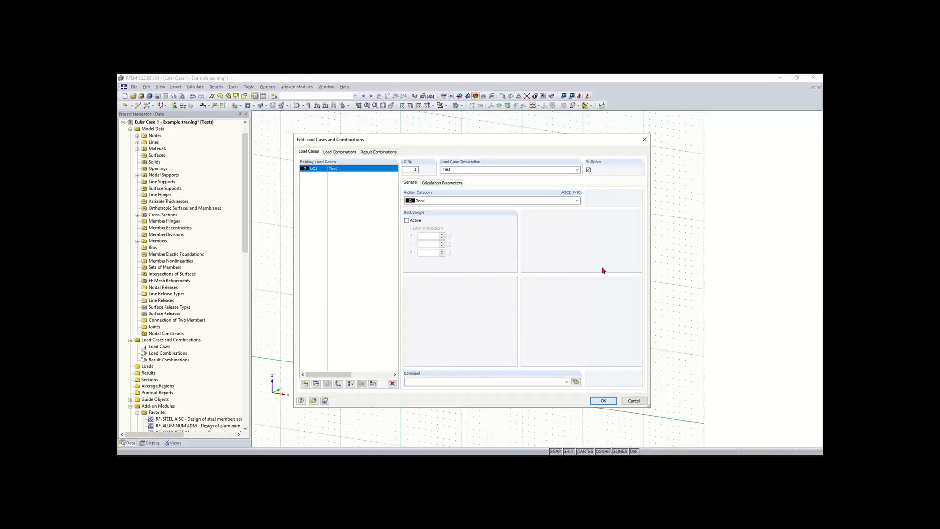
left_click(604, 401)
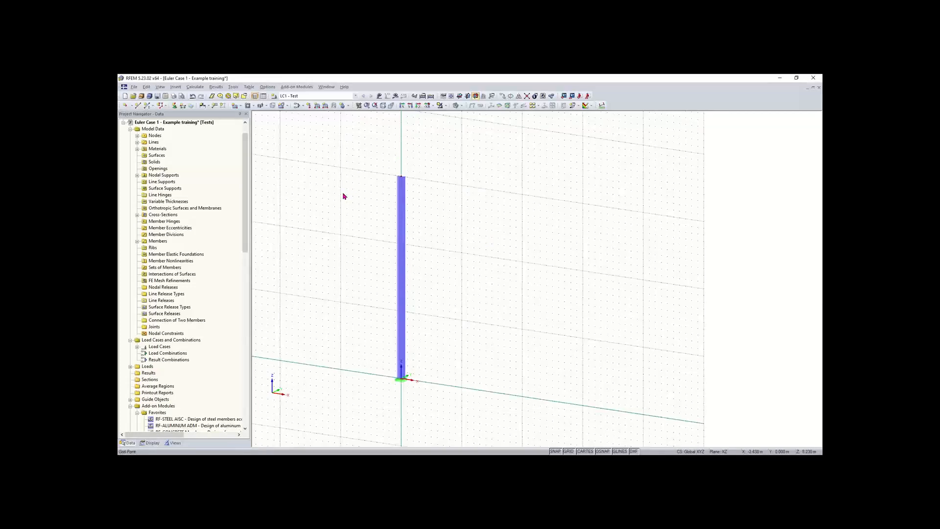
Step: Start a new nodal load on node 1 and apply the Imperial units profile to the load units
middle_click_drag(410, 165, 430, 184)
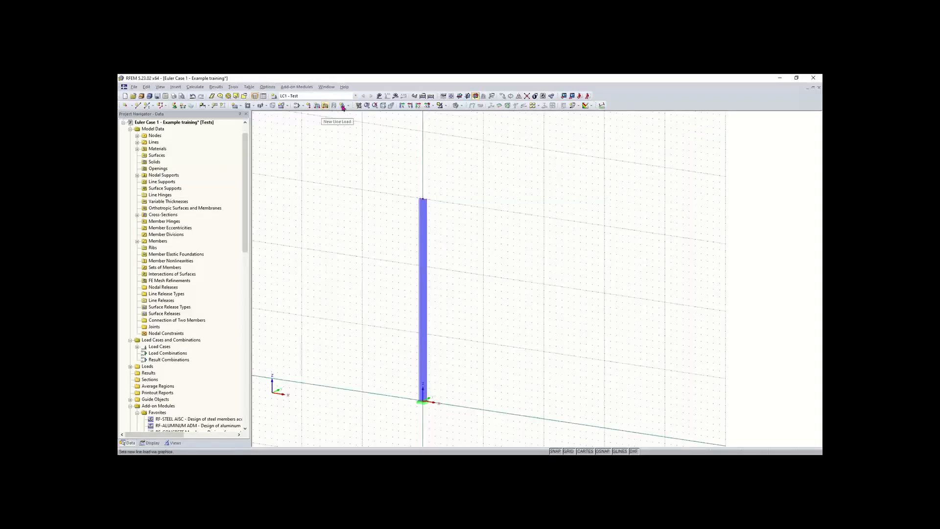
left_click(309, 105)
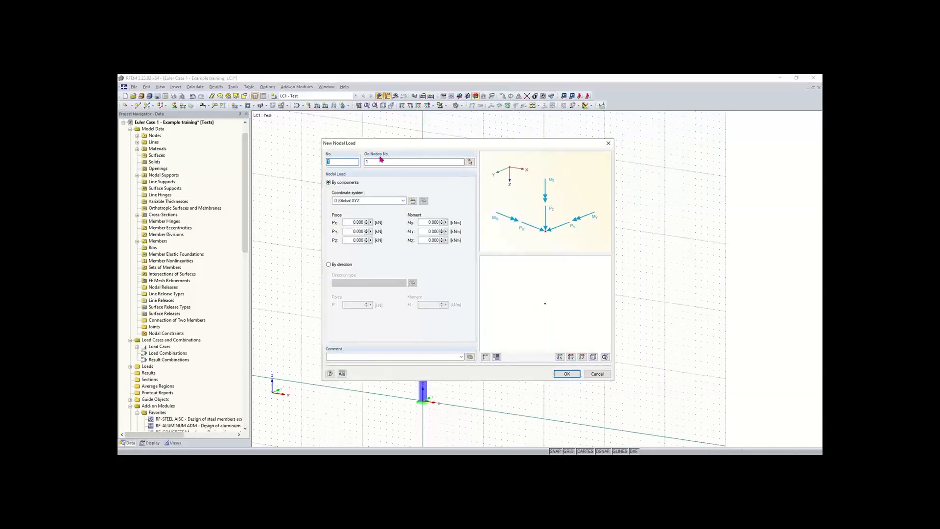
left_click(375, 162)
left_click(342, 374)
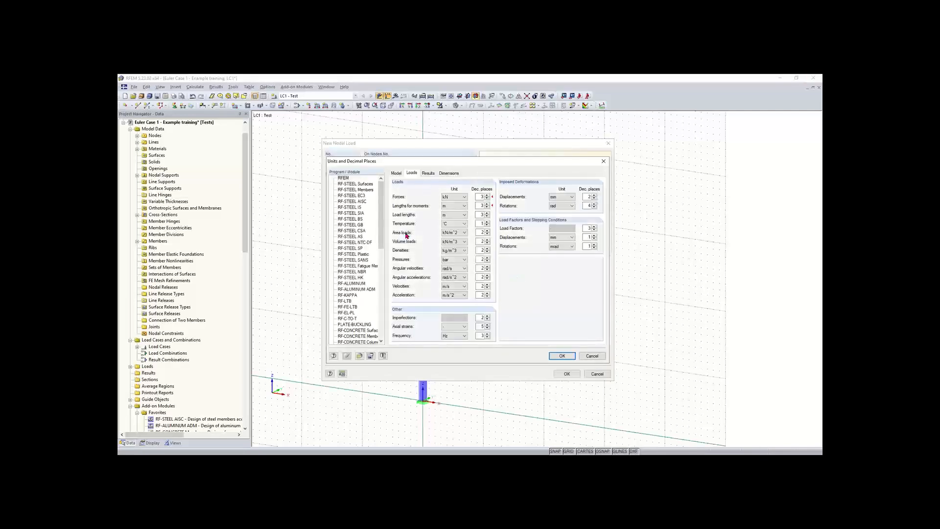
left_click(360, 356)
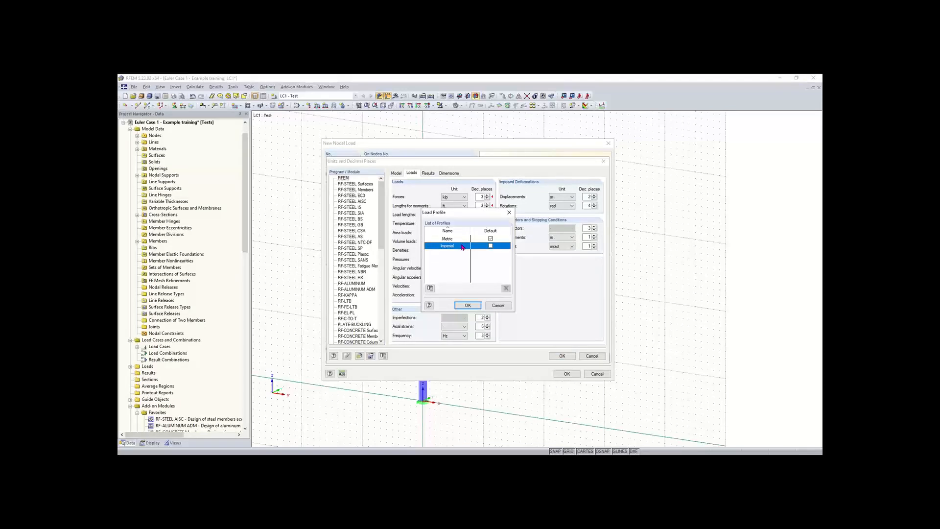
left_click(468, 305)
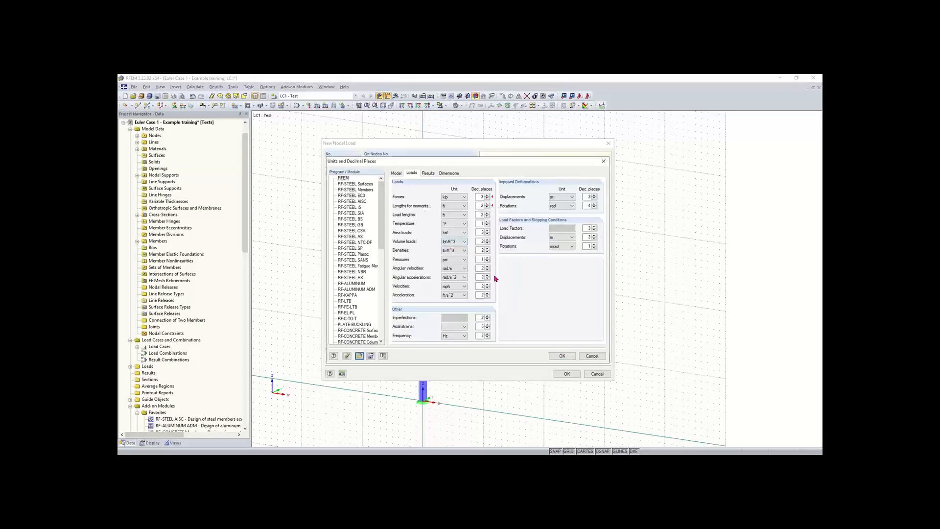
left_click(562, 356)
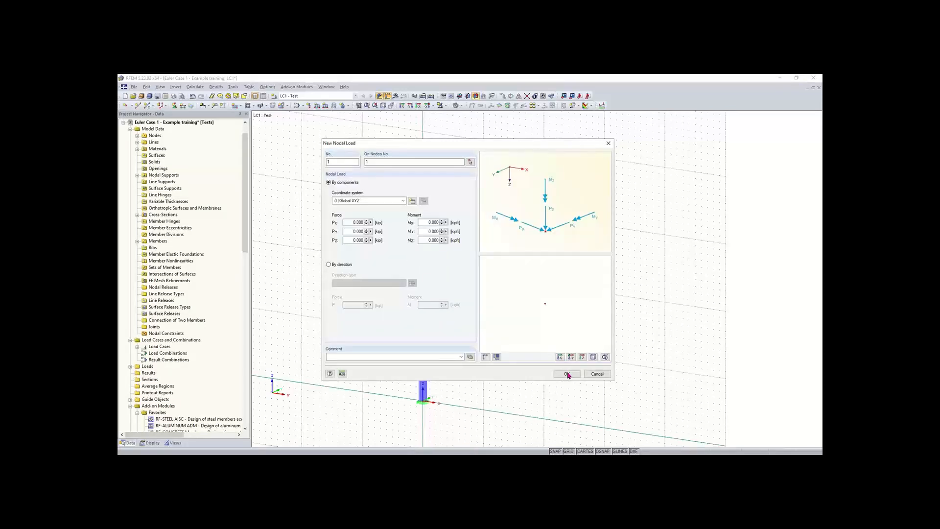
Step: Define the nodal load with components PX = 2 kip and PZ = -5 kip and place it at the column base node
left_click(568, 374)
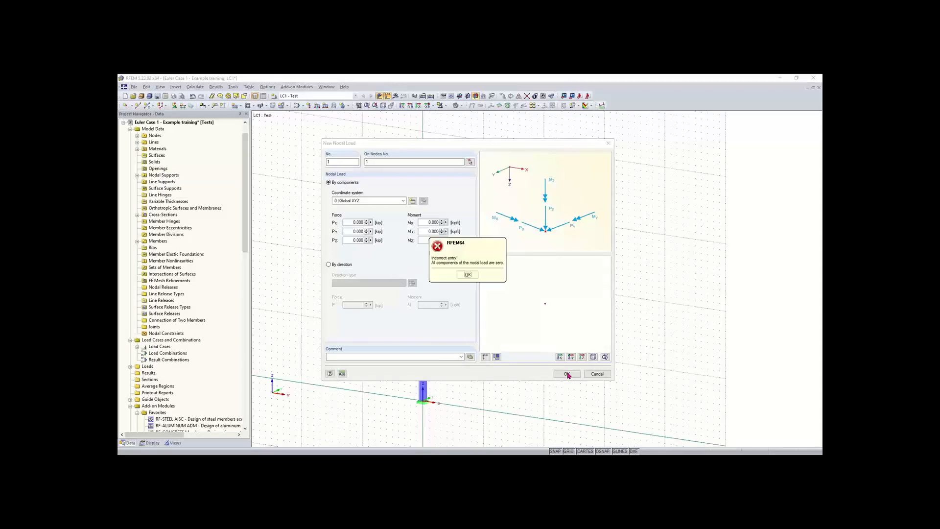
left_click(468, 274)
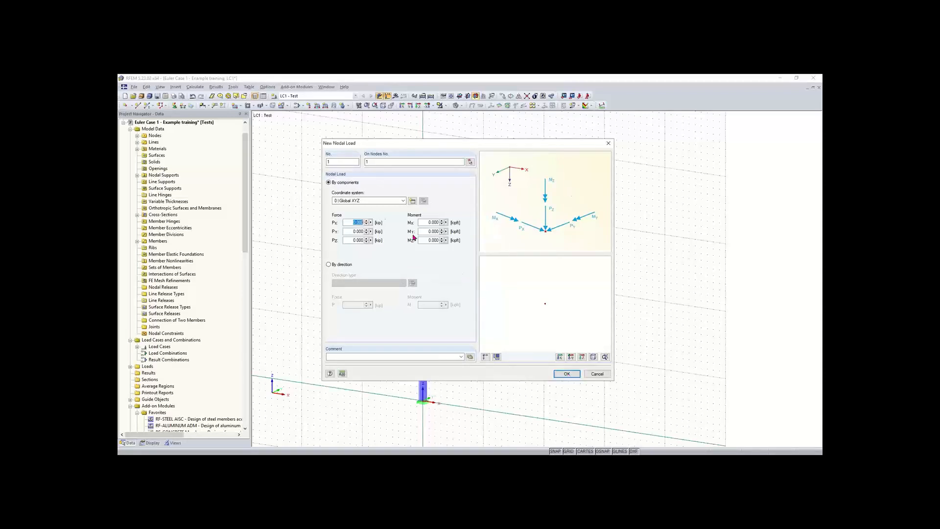
left_click(350, 241)
key("BackSpace")
type("5")
left_click(363, 222)
type("2")
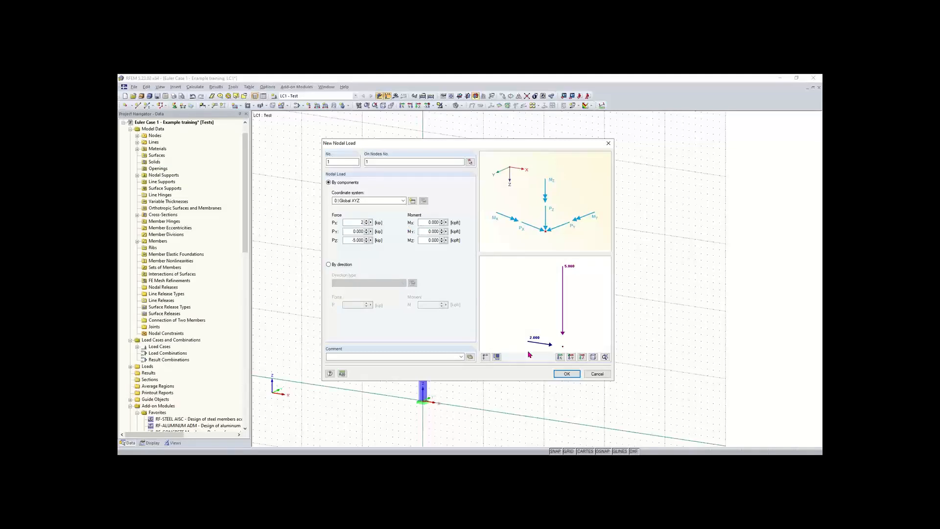
left_click(566, 375)
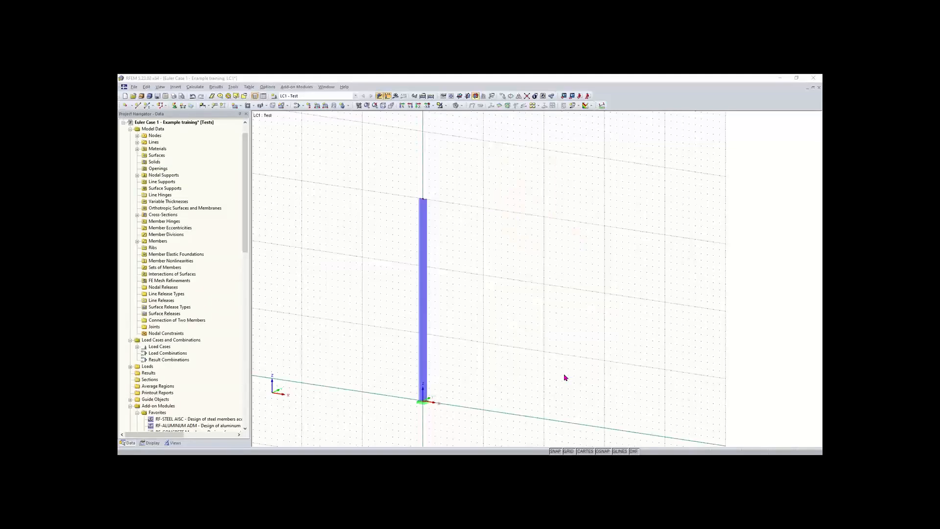
scroll(426, 413, "up", 2)
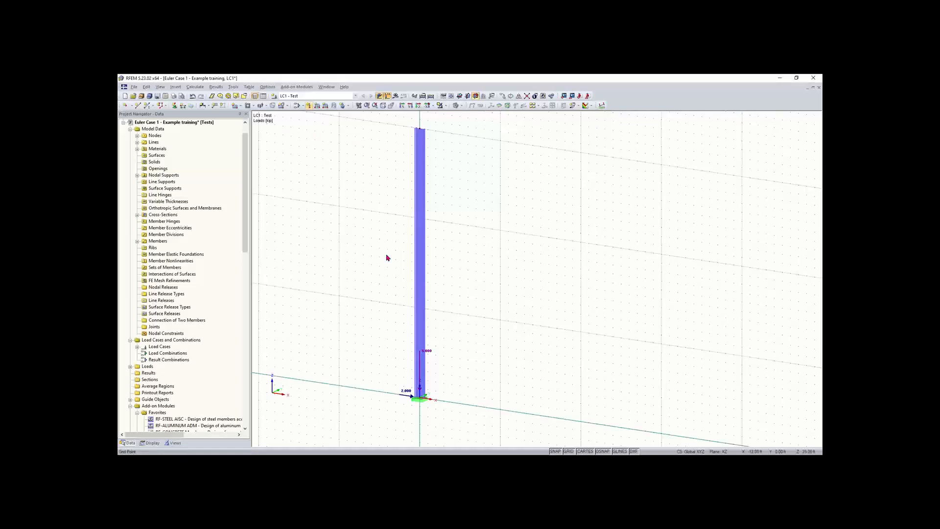
Step: Review the nodal load's settings and move the load from the column base to the top node
left_click(406, 397)
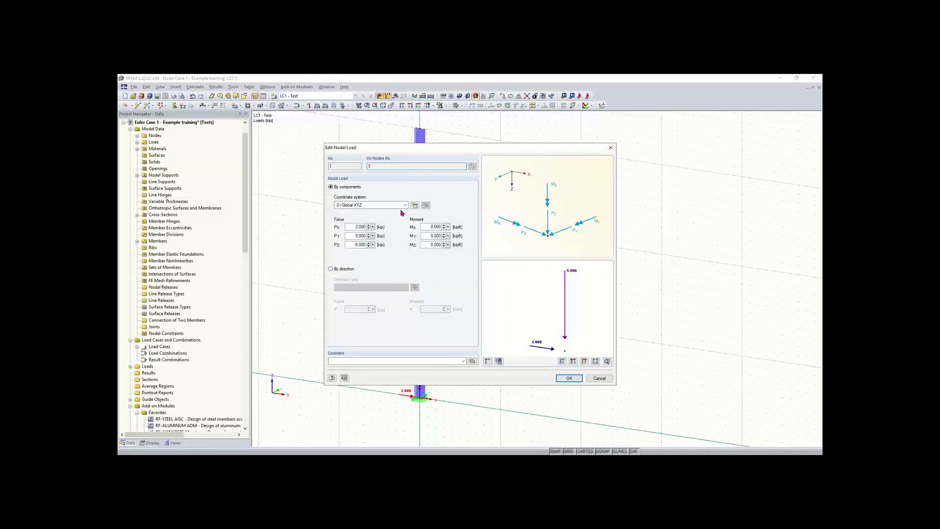
left_click(611, 148)
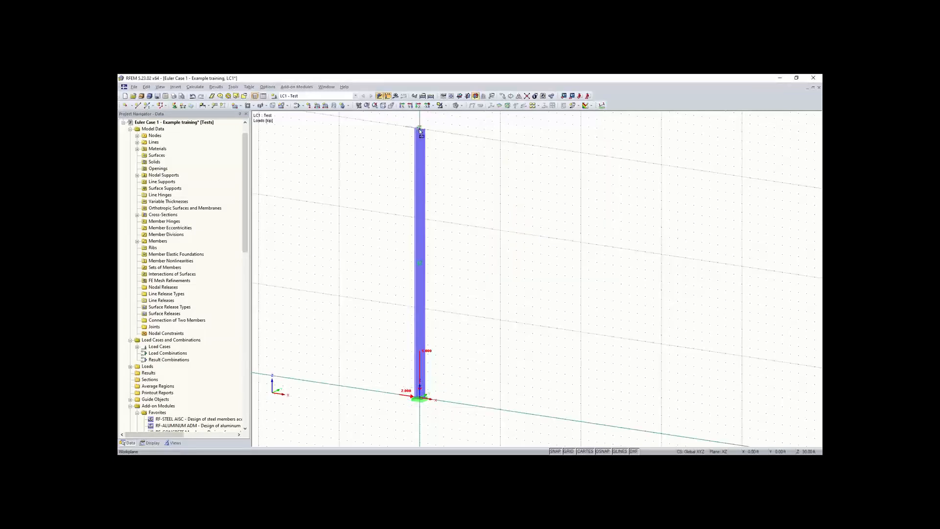
left_click_drag(420, 131, 420, 131)
scroll(507, 236, "down", 2)
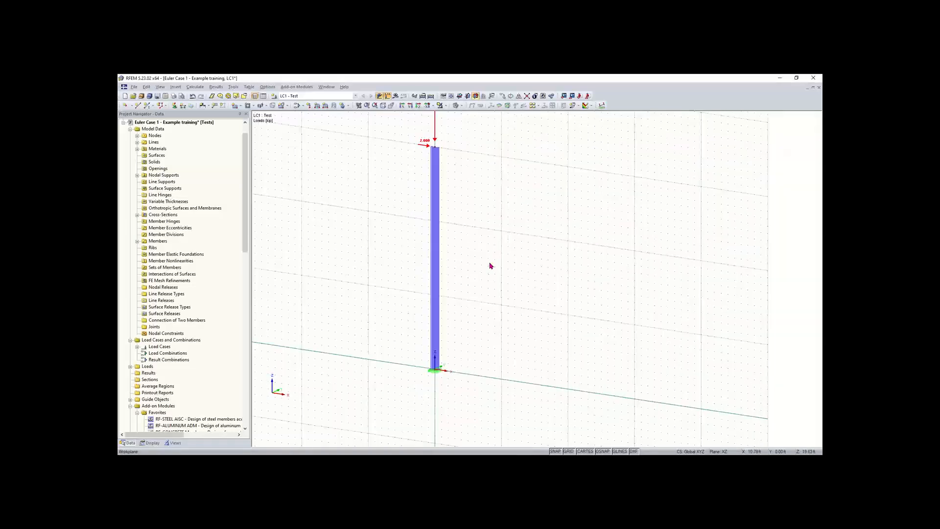
middle_click_drag(481, 281, 481, 282)
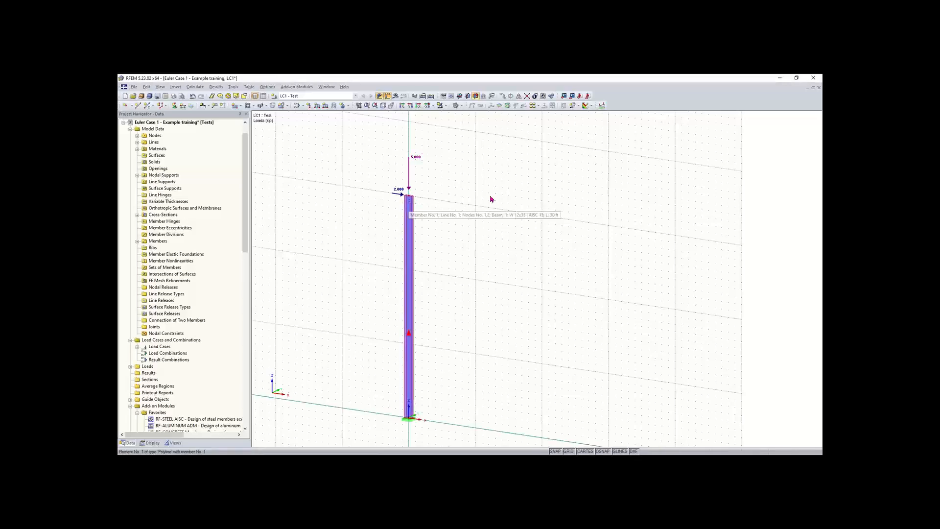
Step: Measure the distance between the column's base node and top node
left_click(233, 87)
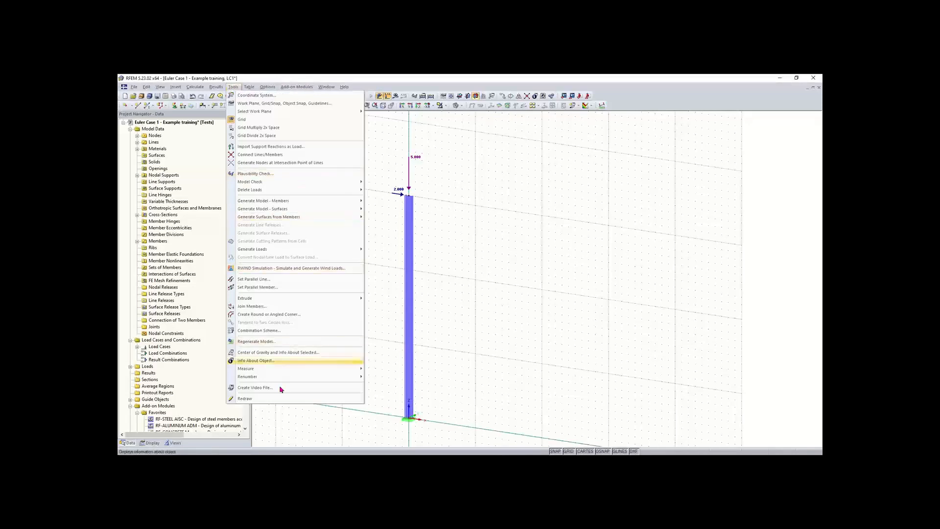
mouse_move(266, 376)
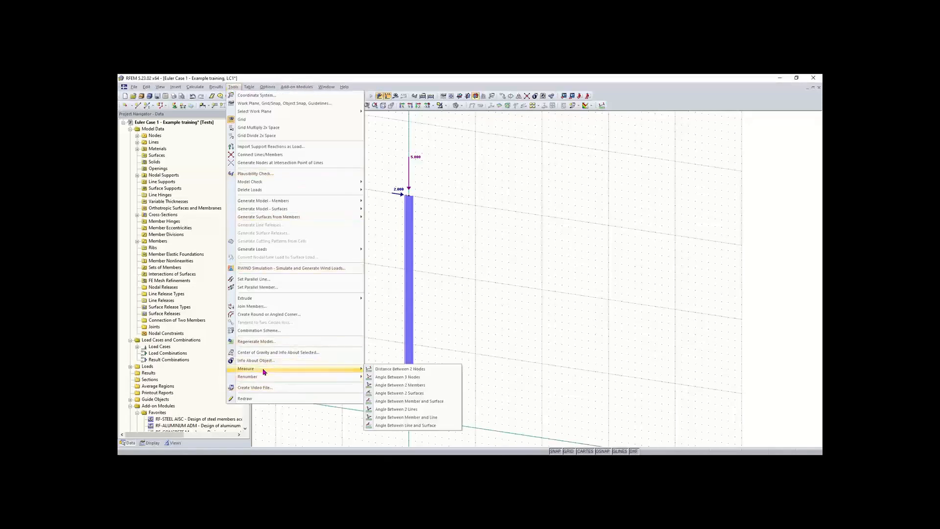
left_click(391, 370)
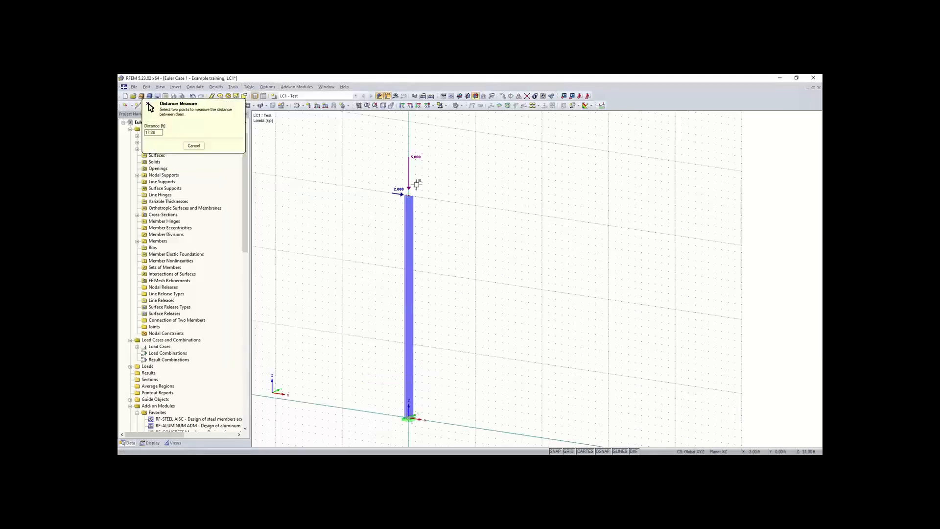
left_click(410, 193)
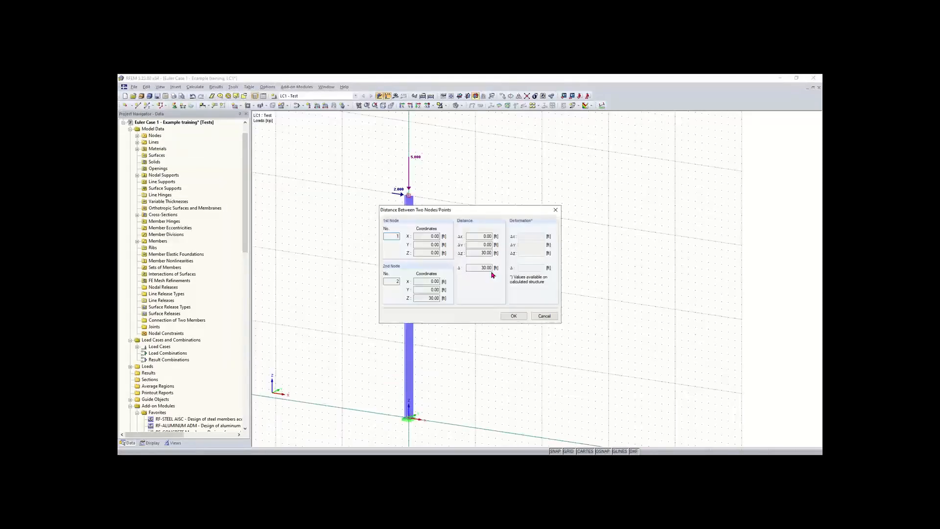
left_click(513, 316)
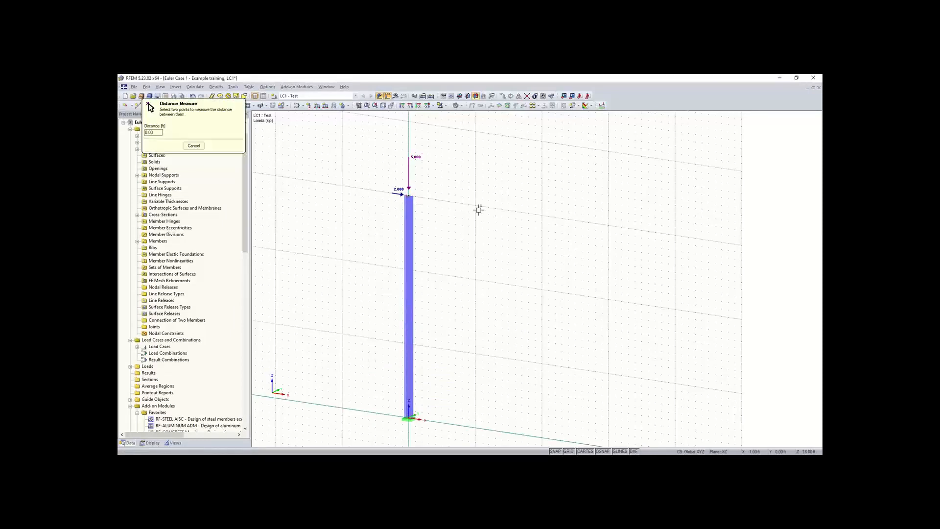
key("Escape")
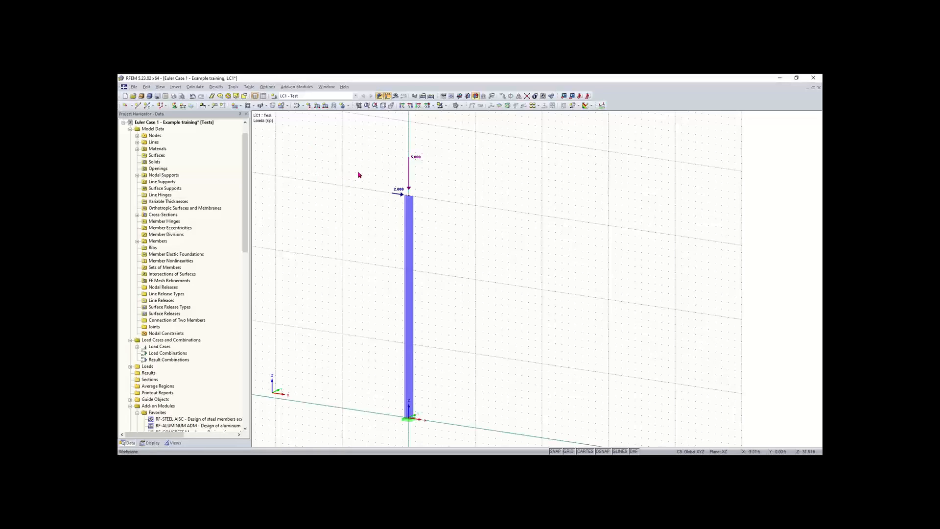
Step: Calculate load case LC1 and display the column's bending moment My in place of the global deformations
left_click(430, 96)
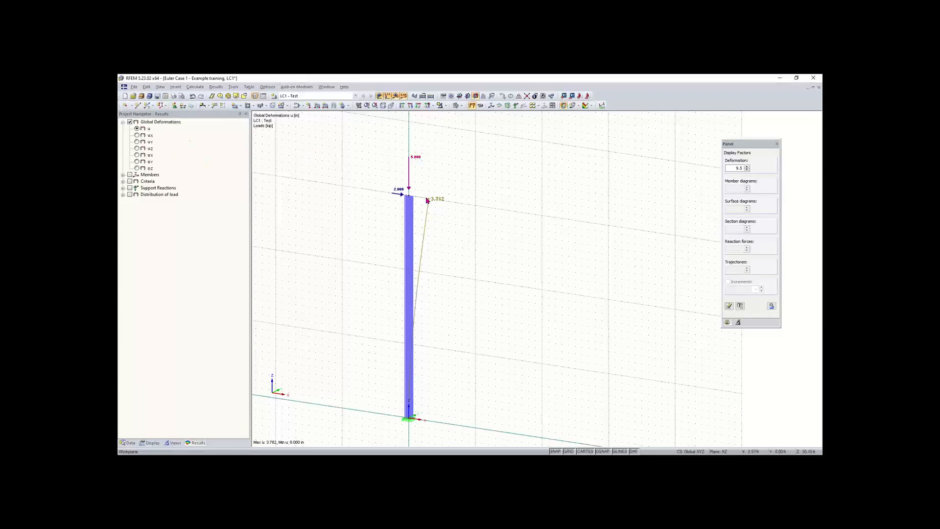
left_click(130, 175)
left_click(156, 263)
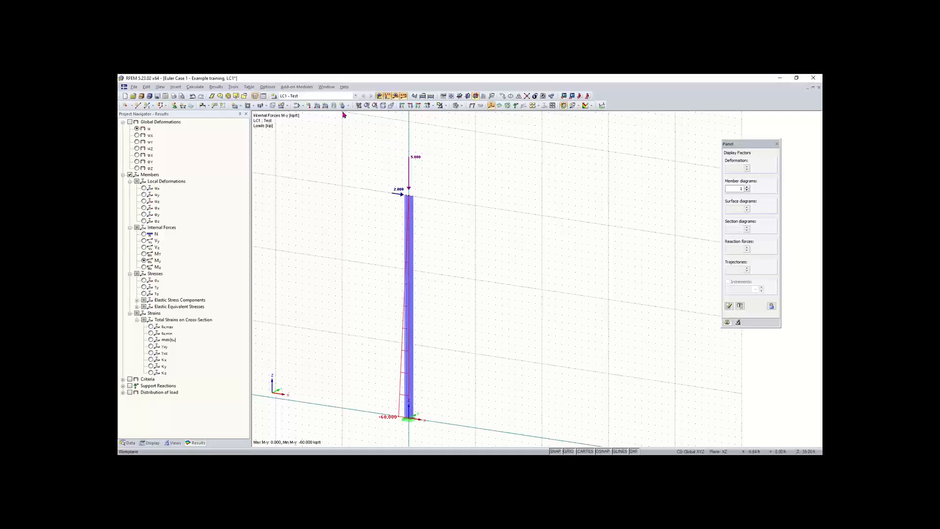
left_click(419, 107)
left_click(410, 107)
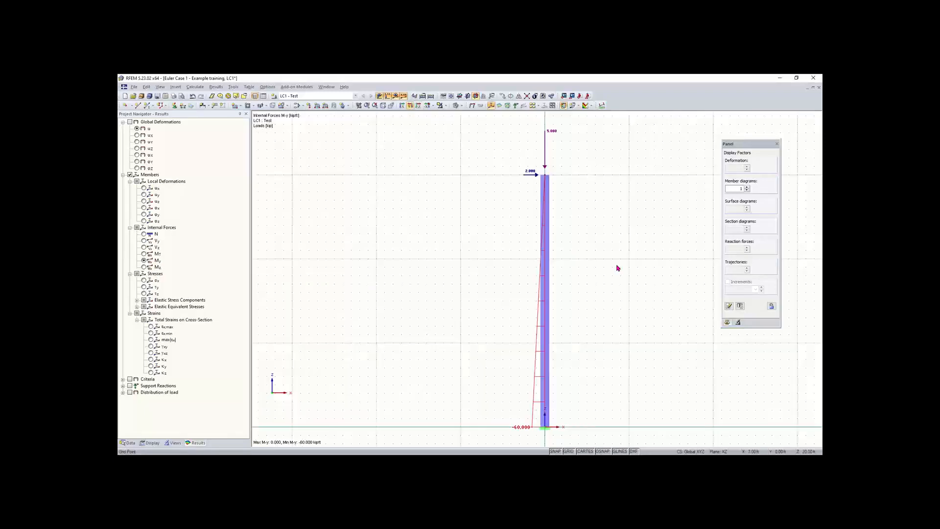
middle_click_drag(617, 268, 539, 254)
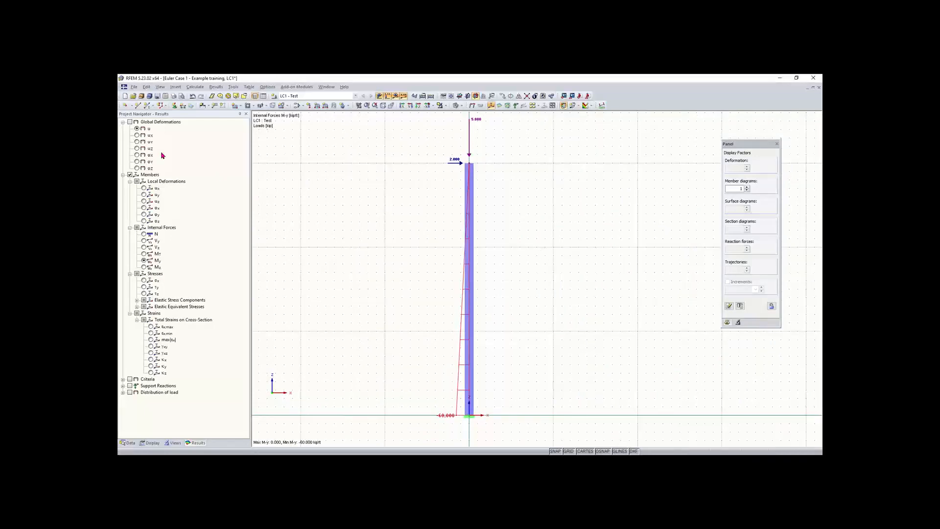
Step: Display the column's global deformation u-X, and set load case LC1's method of analysis to second-order (P-Delta)
left_click(137, 136)
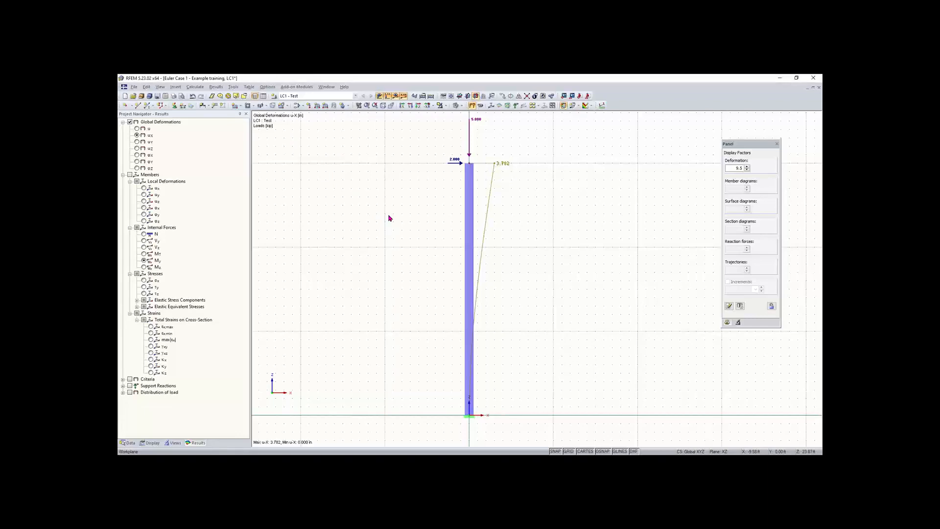
left_click(296, 106)
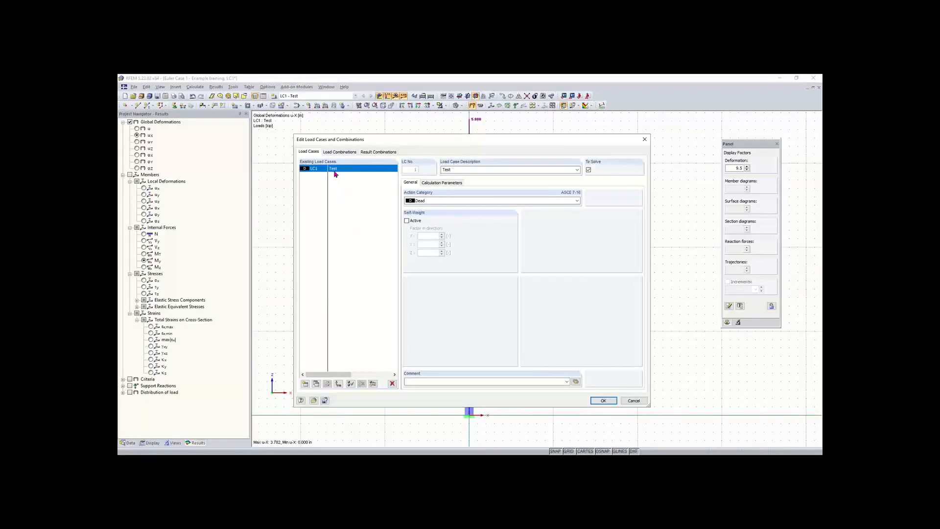
left_click(431, 185)
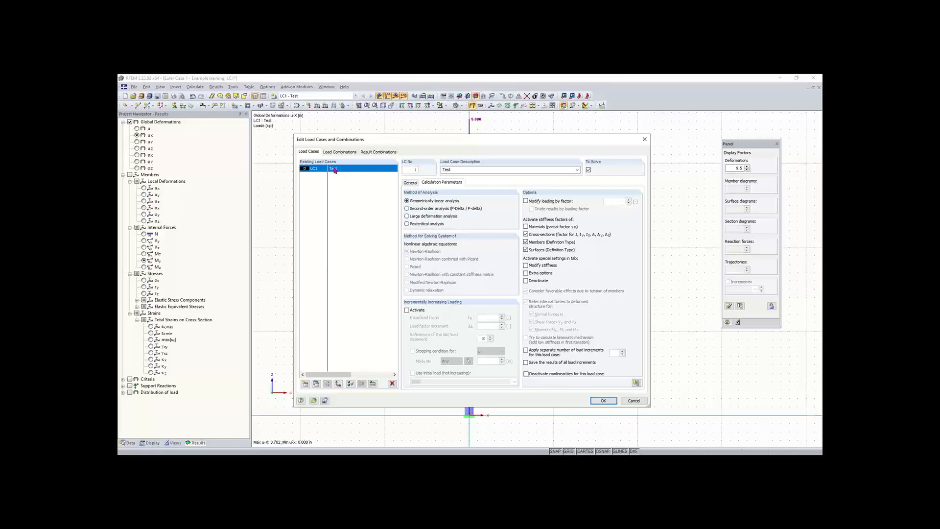
left_click(420, 210)
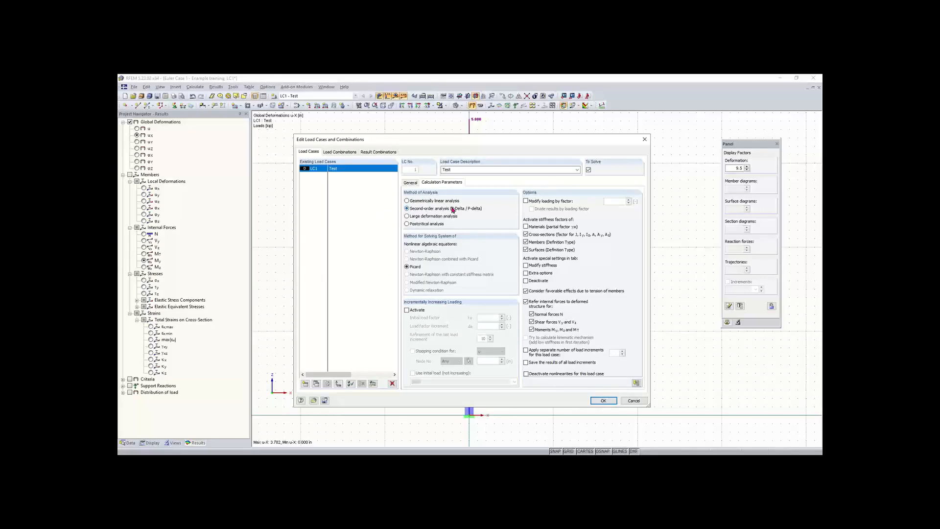
left_click(604, 400)
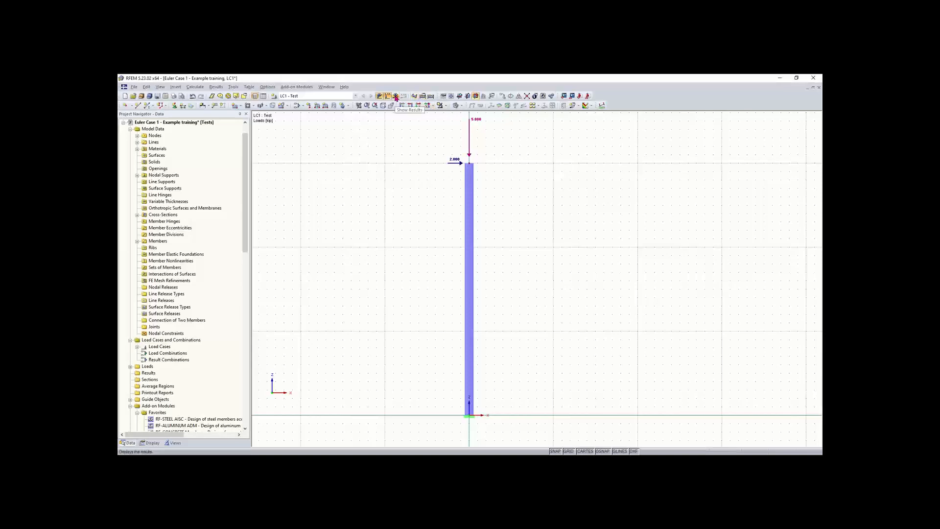
Step: Recalculate load case LC1 and display the column's bending moment My in place of the deformation
left_click(431, 96)
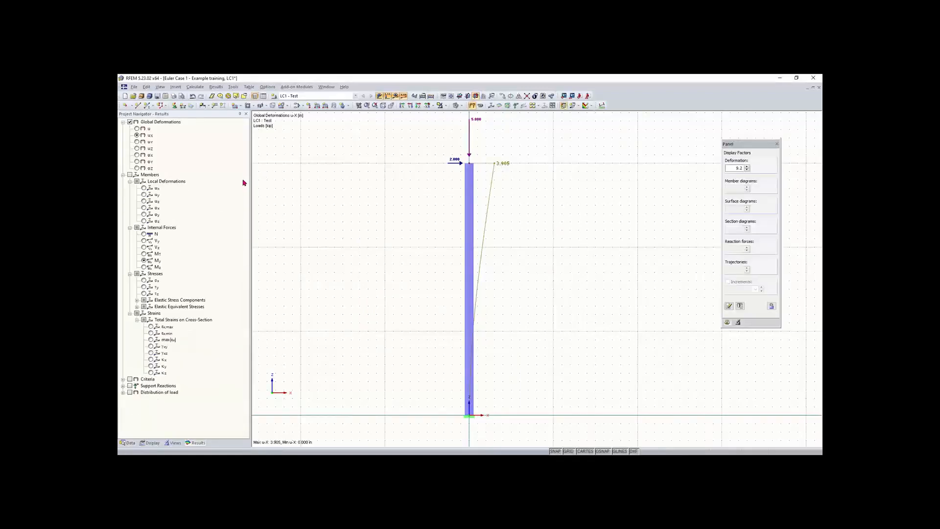
left_click(130, 175)
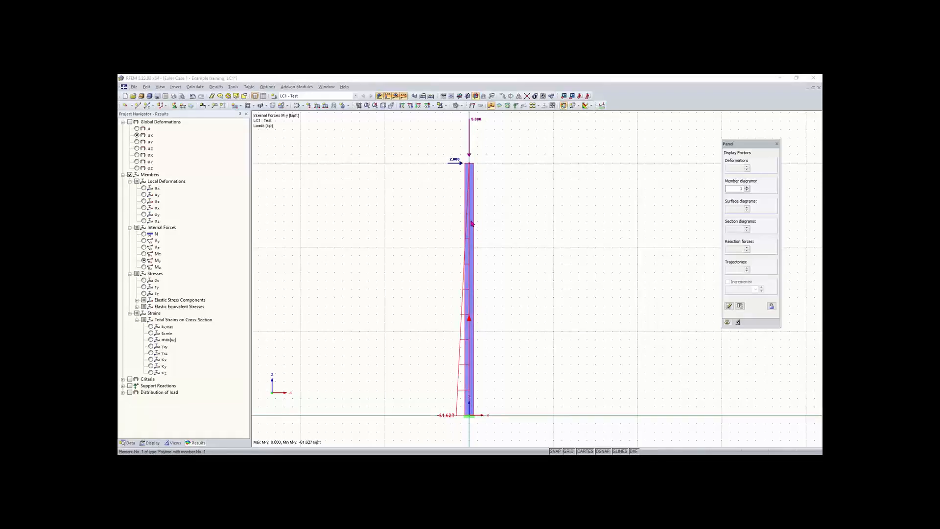
Step: Review the member types available for the W 12x35 column and close its member settings with Beam retained
double_click(471, 223)
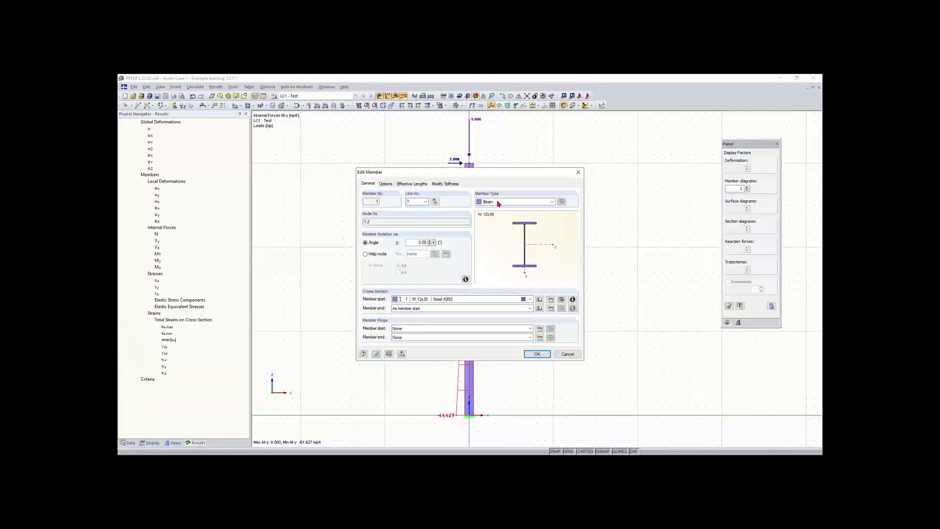
left_click_drag(489, 175, 268, 157)
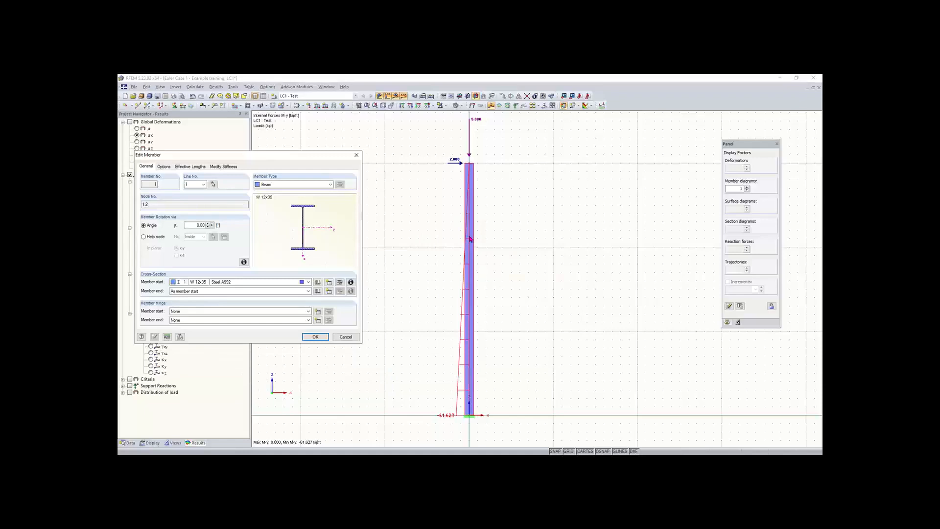
left_click(291, 185)
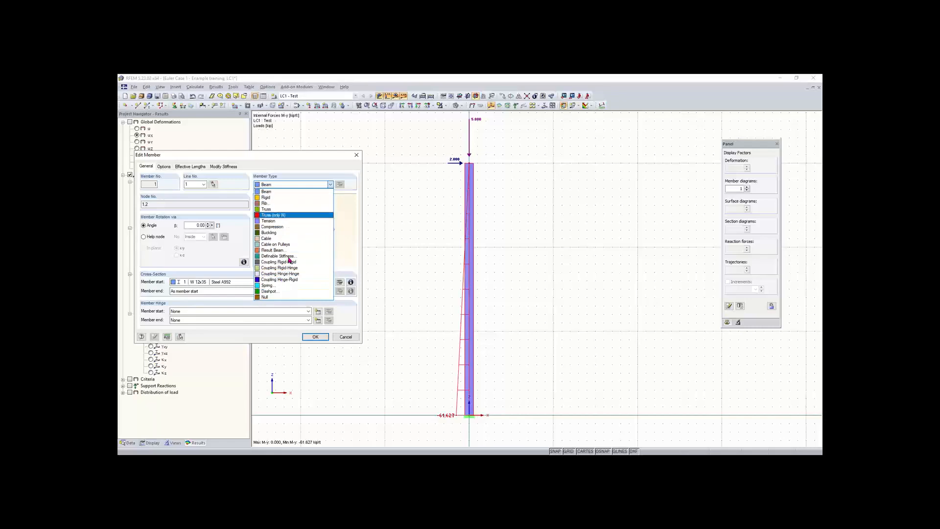
left_click(284, 191)
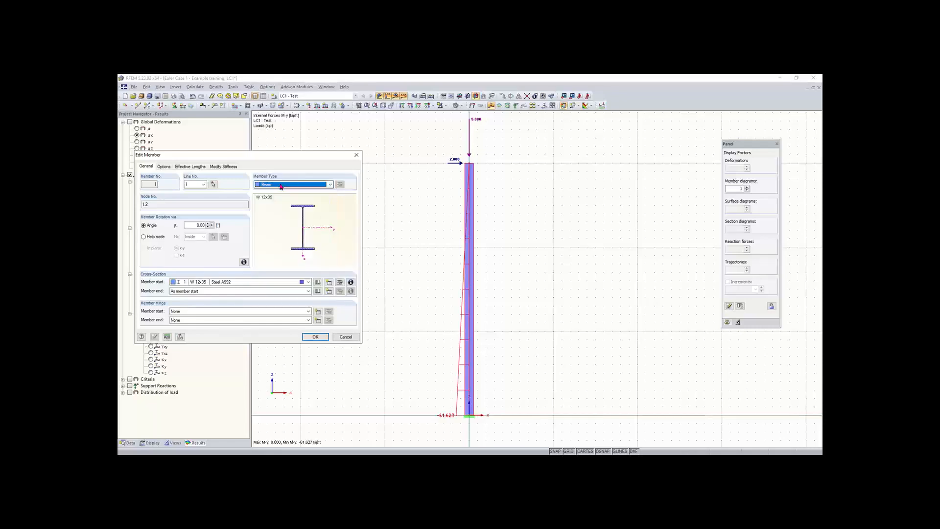
left_click(268, 186)
left_click(268, 185)
left_click(356, 156)
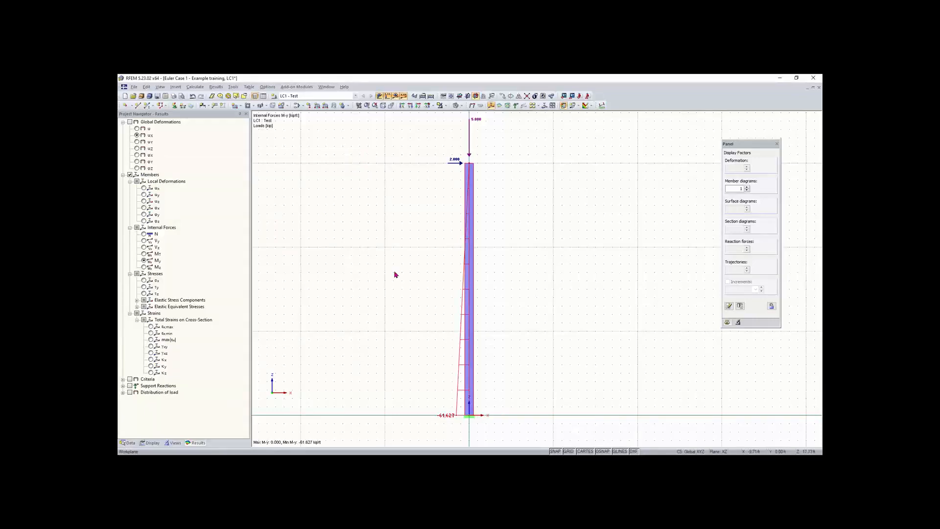
Step: Change the nodal load at the column's top to PZ = -0.100 kip and PX = 0 kip
scroll(527, 230, "down", 1)
middle_click_drag(524, 232, 478, 255)
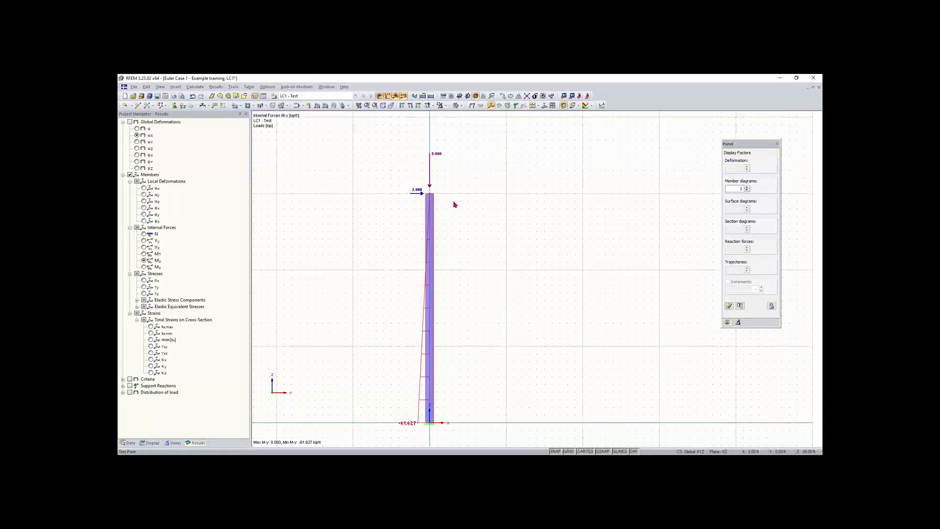
double_click(430, 155)
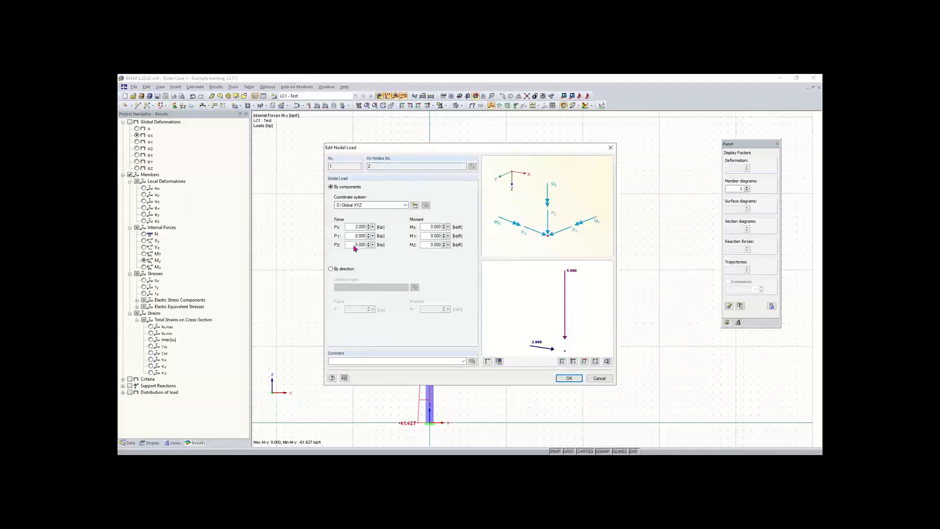
left_click_drag(353, 245, 395, 247)
key("BackSpace")
type("-100")
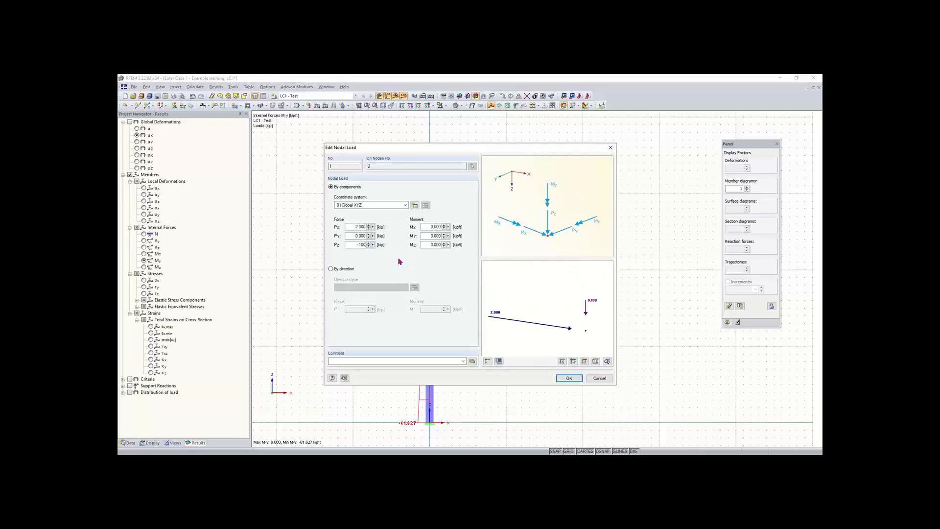
double_click(360, 227)
key("BackSpace")
type("0")
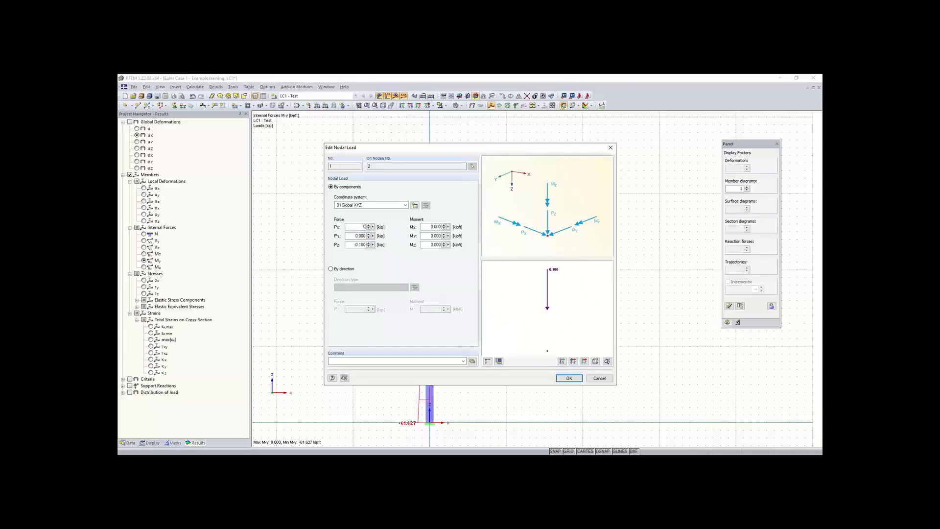
left_click(567, 378)
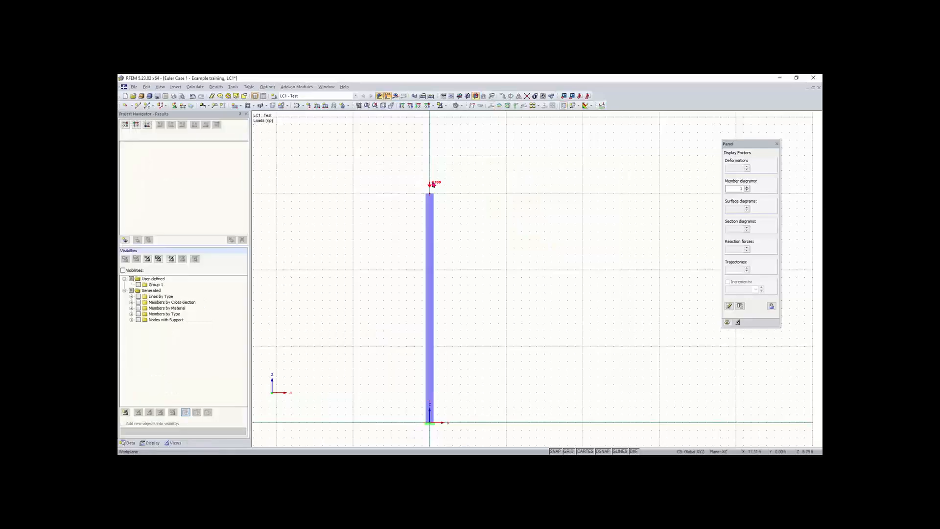
scroll(435, 188, "up", 3)
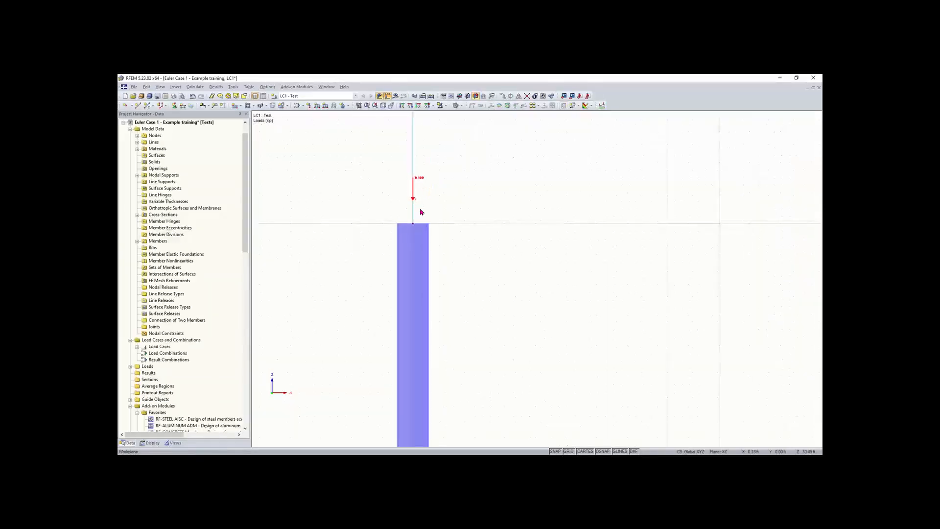
scroll(436, 244, "down", 2)
middle_click_drag(457, 258, 460, 250)
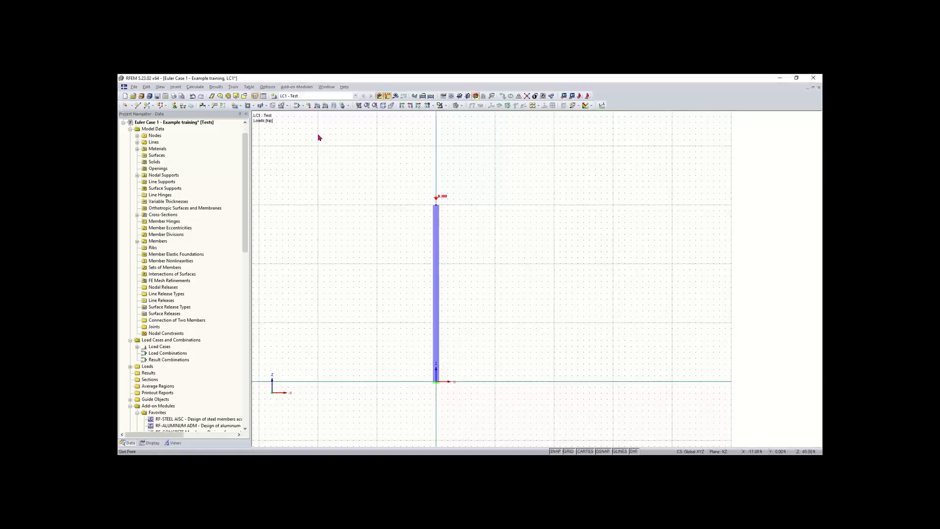
Step: Activate self-weight for load case LC1 to see its direction factors, and deactivate it again
left_click(298, 107)
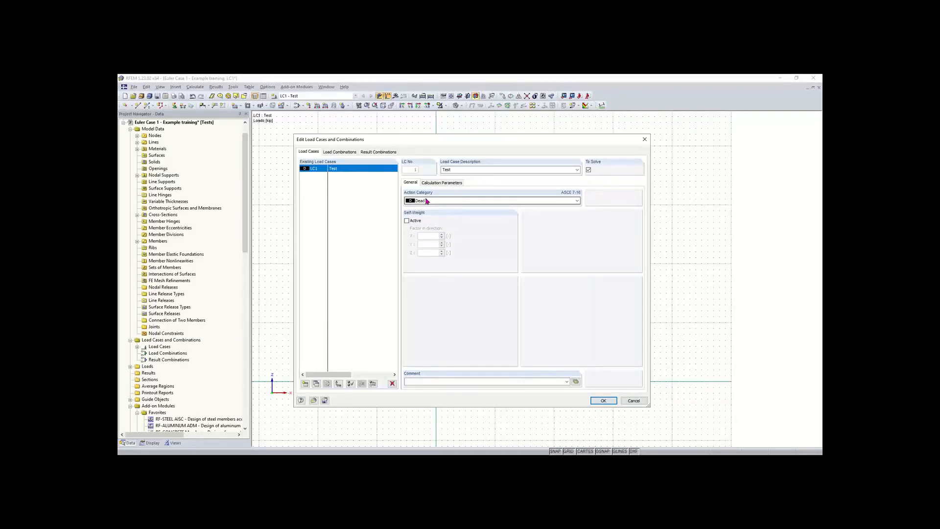
left_click(407, 221)
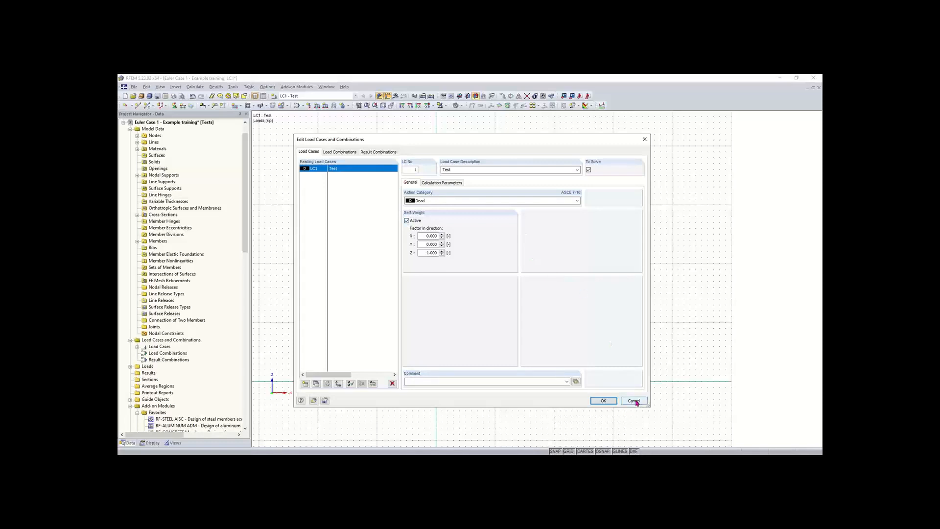
left_click(407, 221)
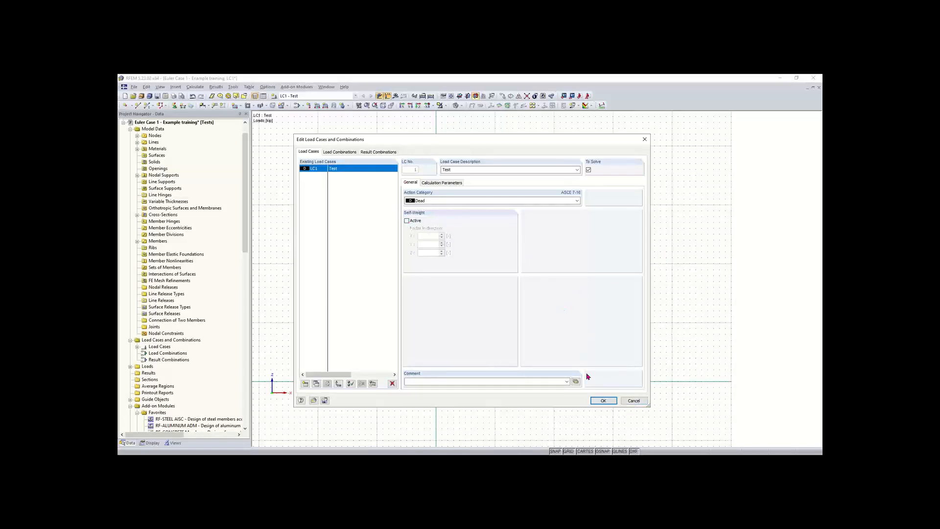
left_click(603, 400)
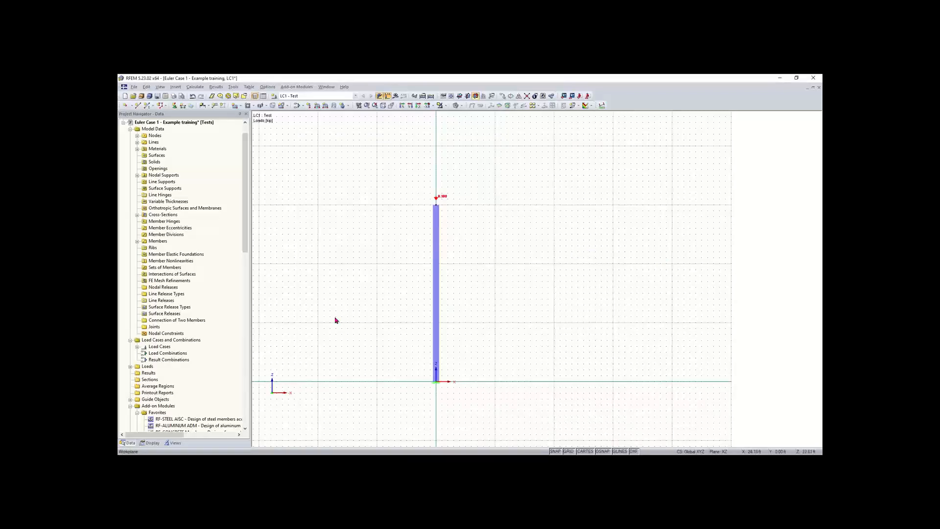
Step: Toggle the display of self-weight in the load display settings
left_click(150, 443)
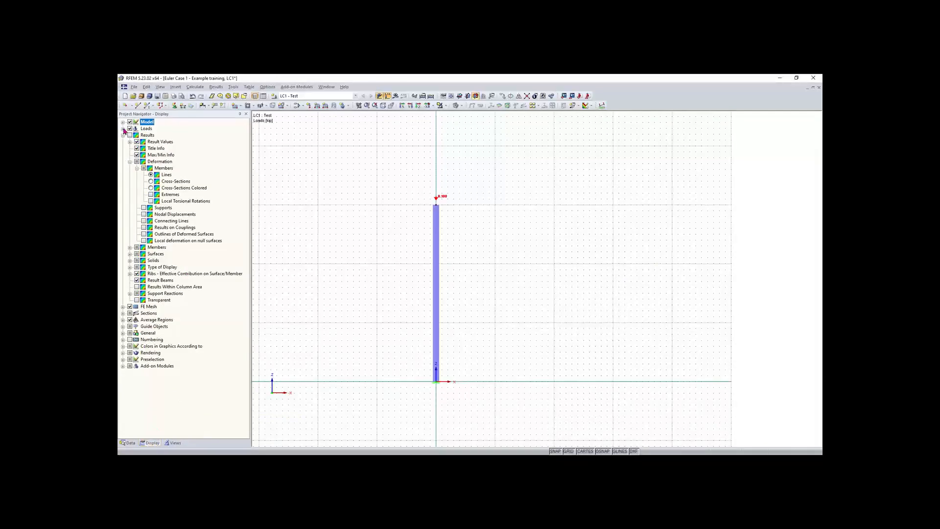
left_click(124, 128)
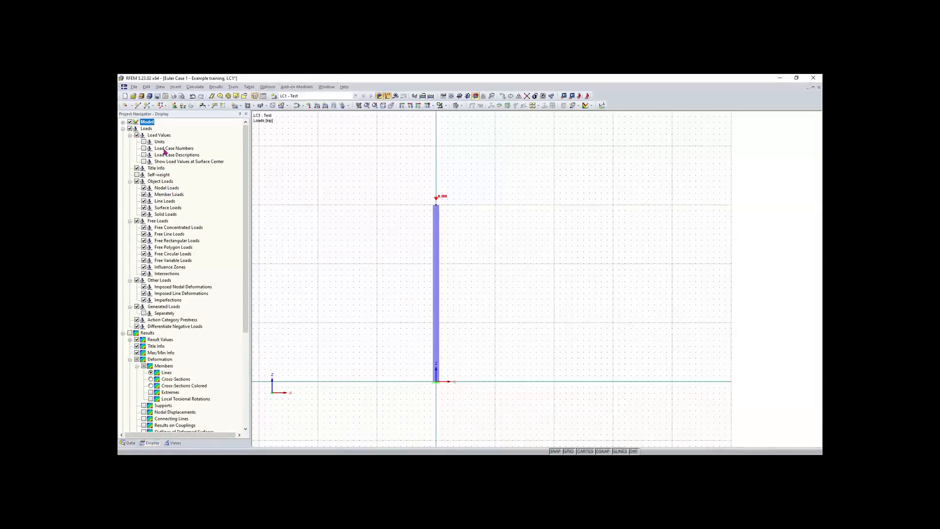
left_click(137, 175)
left_click(123, 128)
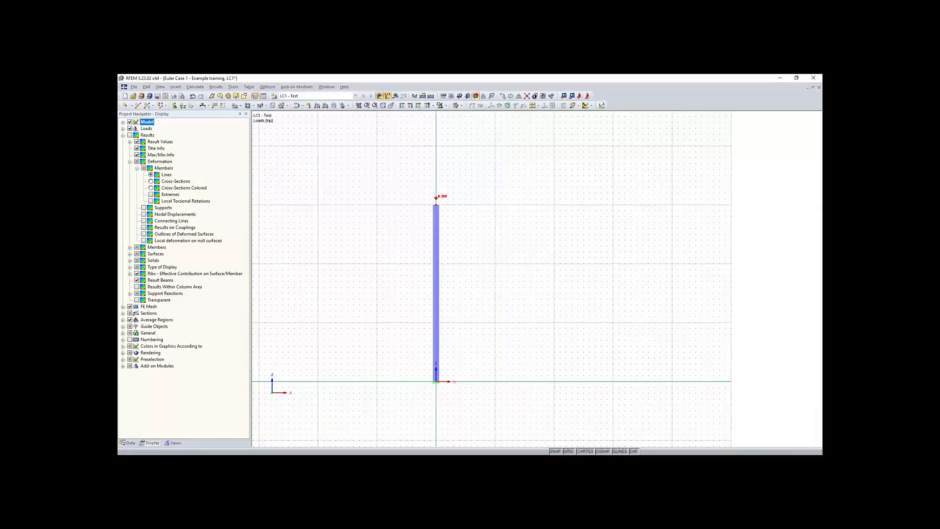
Step: Locate the RF-STABILITY module among the available add-on modules and open it
left_click(131, 442)
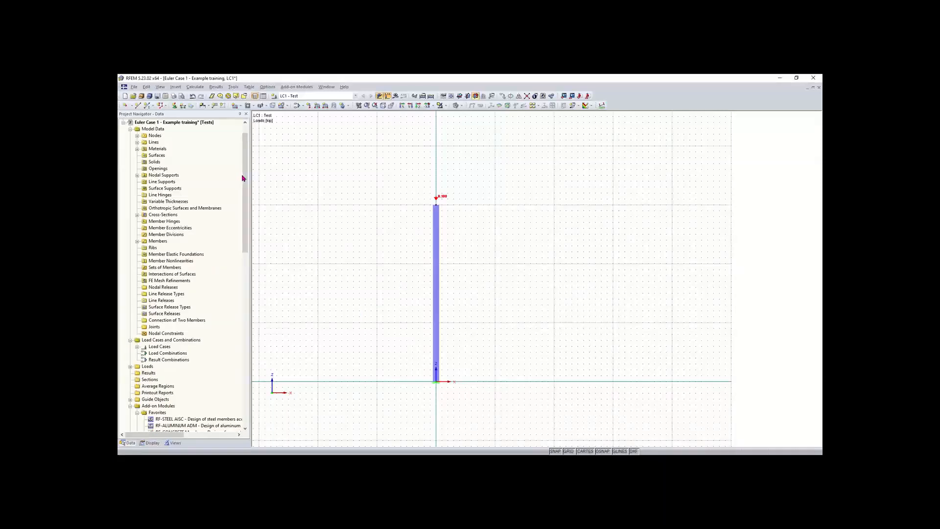
scroll(246, 167, "up", 1)
scroll(246, 169, "down", 6)
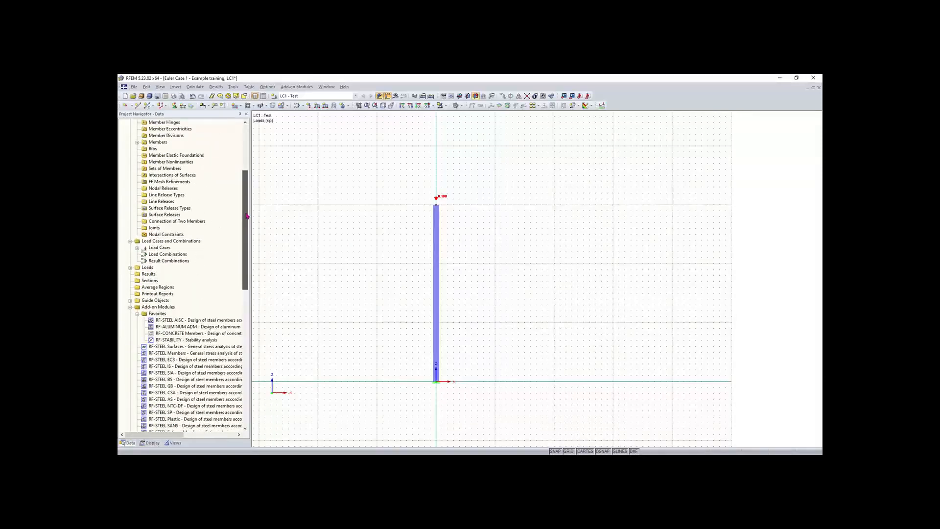
left_click_drag(246, 215, 246, 228)
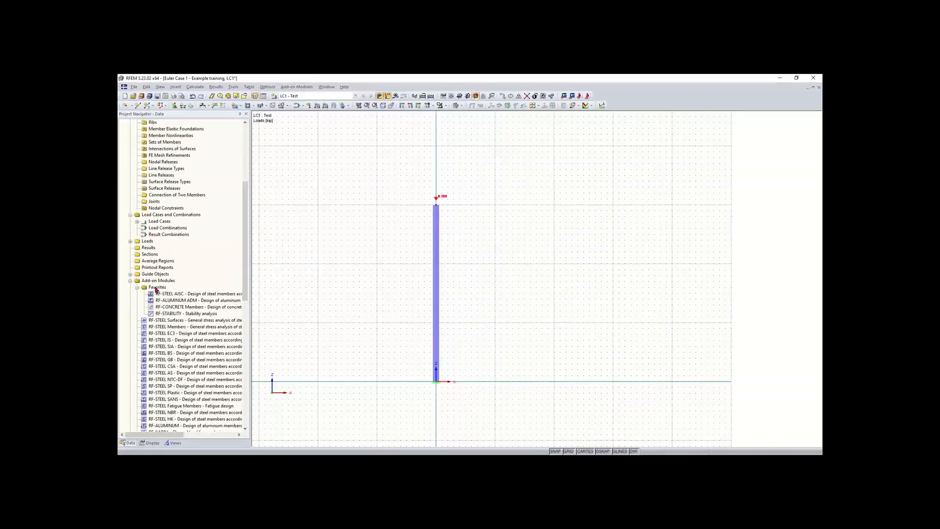
scroll(211, 319, "down", 4)
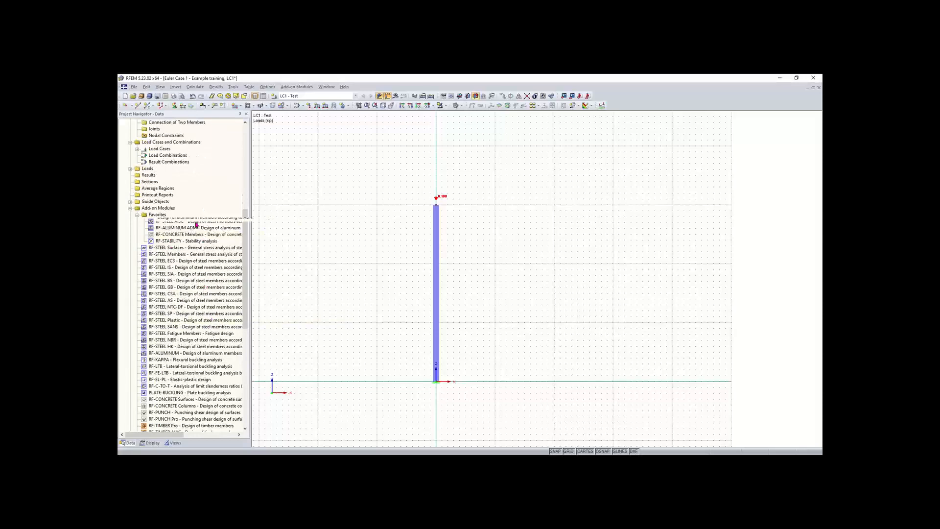
scroll(233, 259, "down", 1)
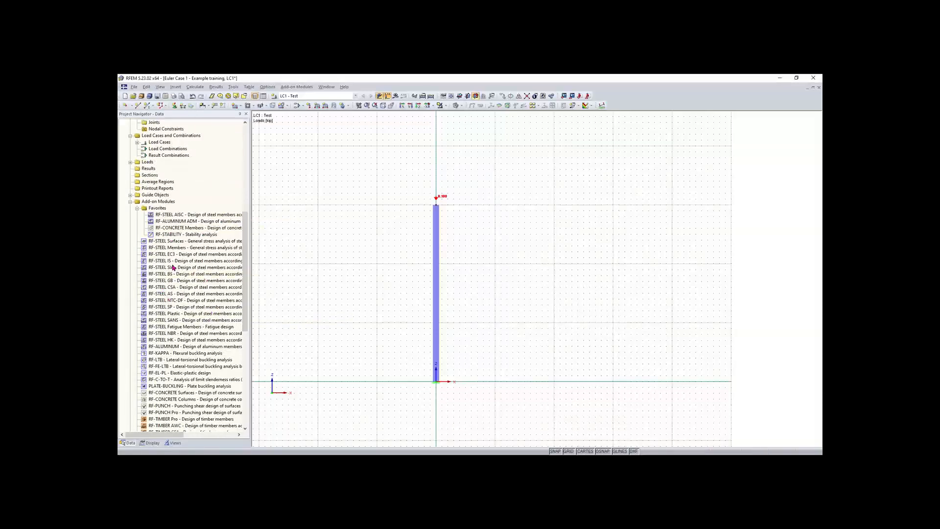
left_click(191, 237)
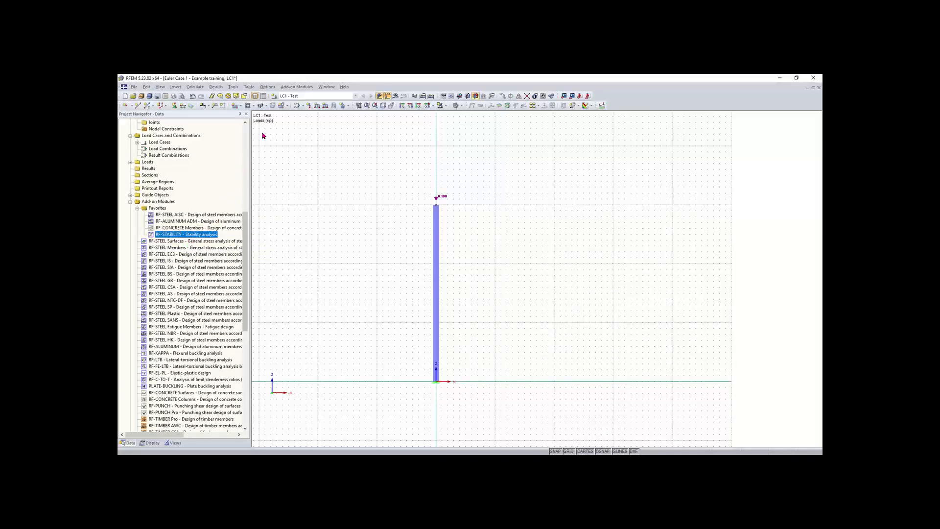
left_click(297, 87)
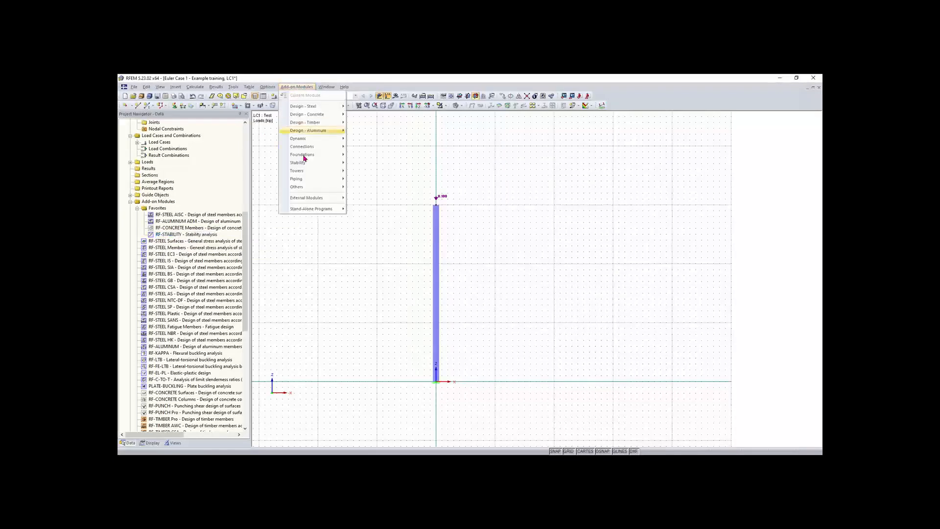
mouse_move(308, 190)
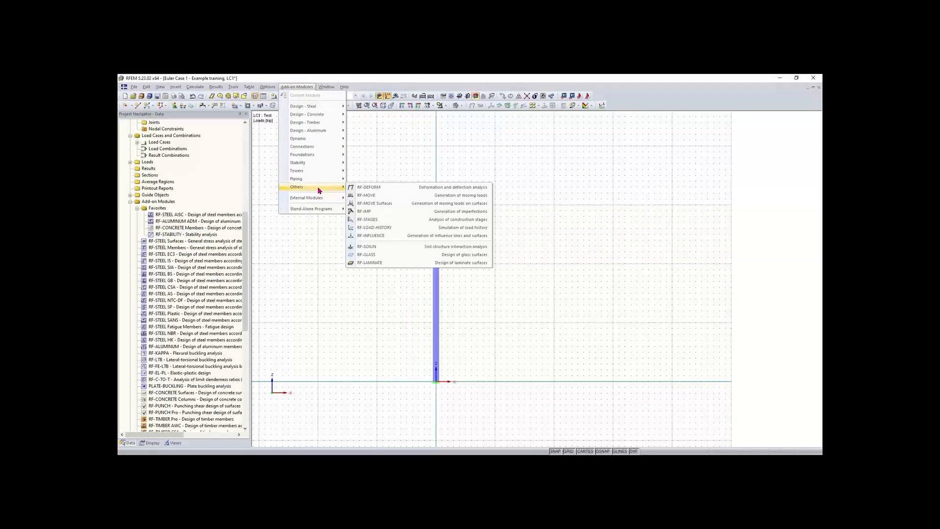
mouse_move(315, 166)
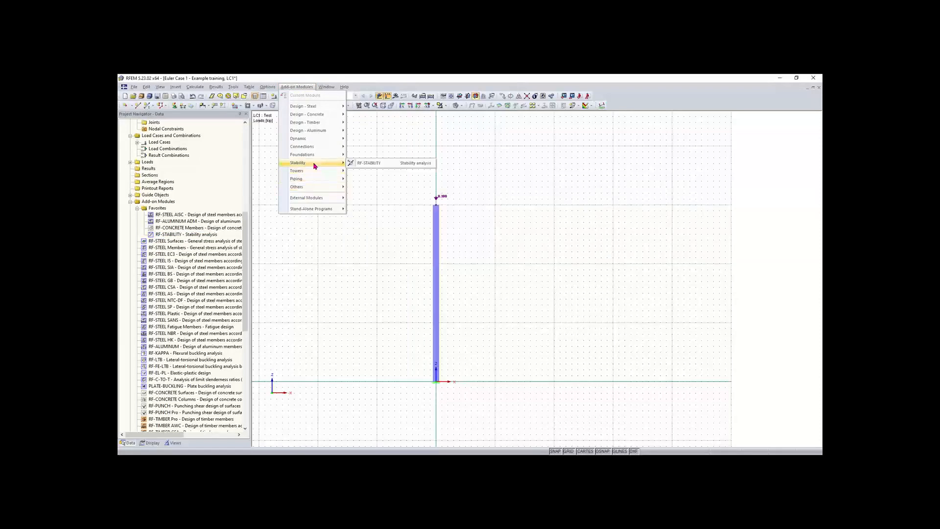
left_click(364, 164)
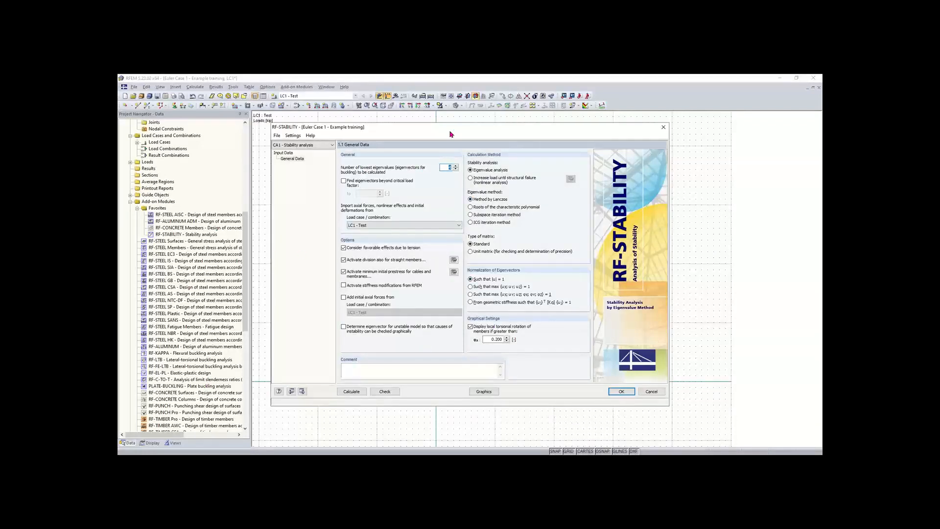
Step: Deactivate the minimum initial prestress for cables and membranes, and set the minimum number of divisions for straight members to 10
mouse_move(447, 132)
left_mouse_down()
mouse_move(401, 150)
mouse_move(392, 142)
mouse_move(419, 131)
mouse_move(433, 149)
mouse_move(420, 128)
mouse_move(446, 135)
left_mouse_up()
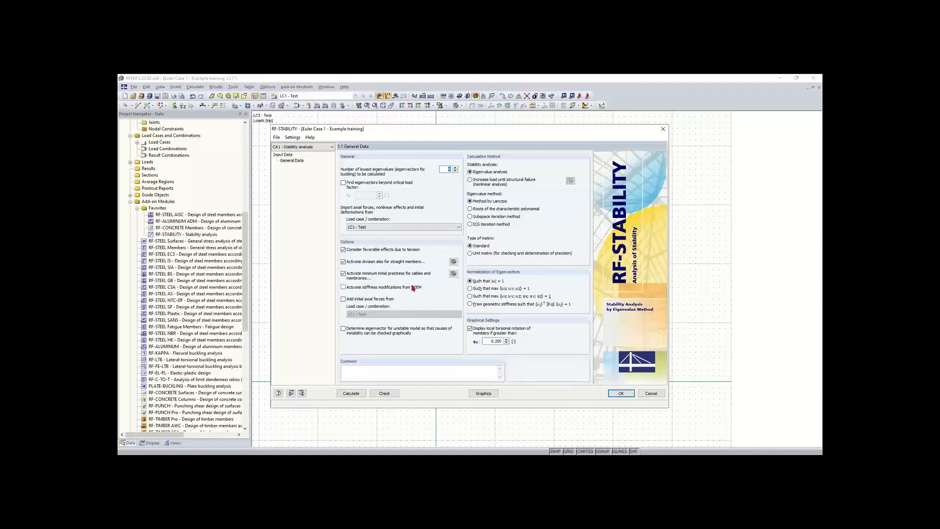
left_click(359, 279)
left_click(453, 263)
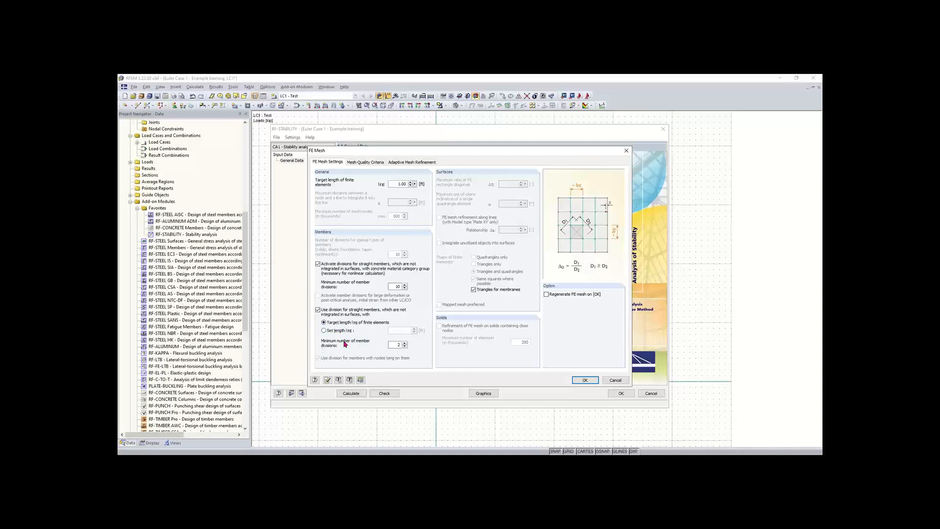
double_click(398, 345)
type("10")
left_click(582, 379)
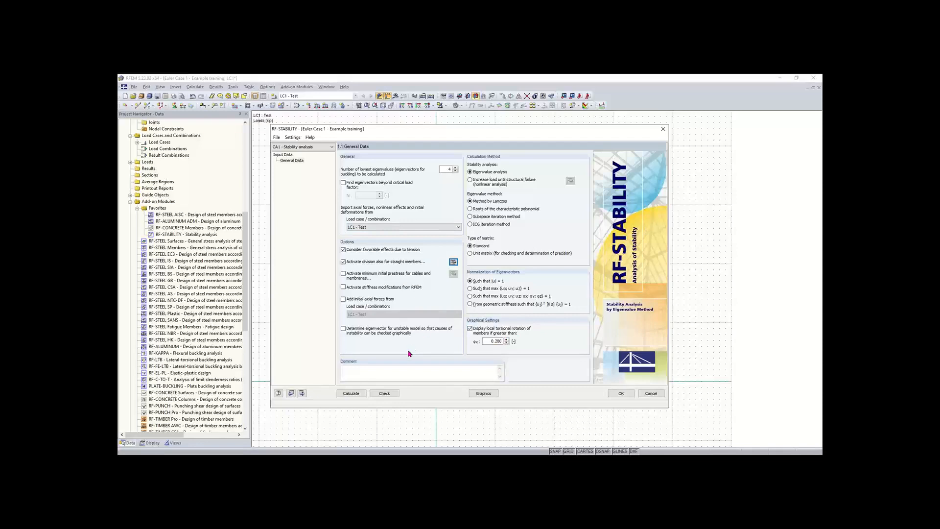
Step: Calculate the stability analysis, reviewing the column's effective lengths and critical loads before opening its graphical results
left_click(360, 394)
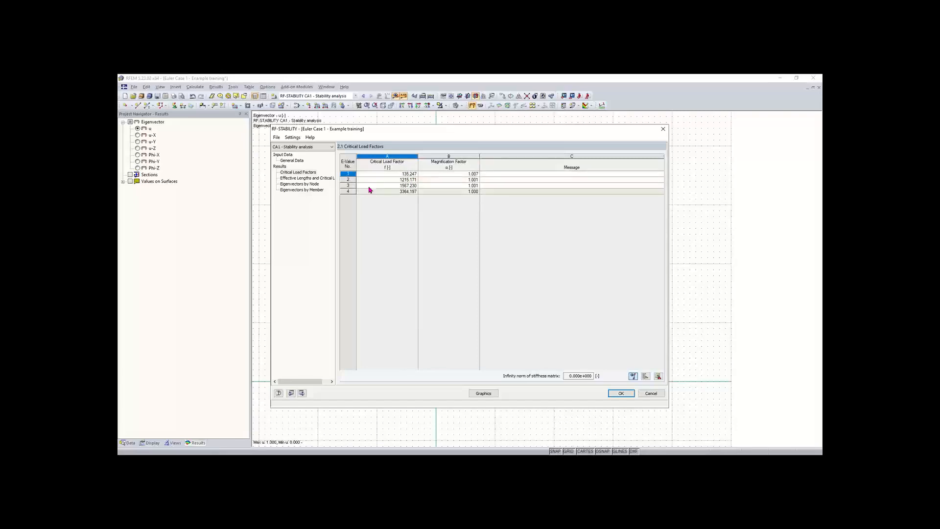
left_click(315, 180)
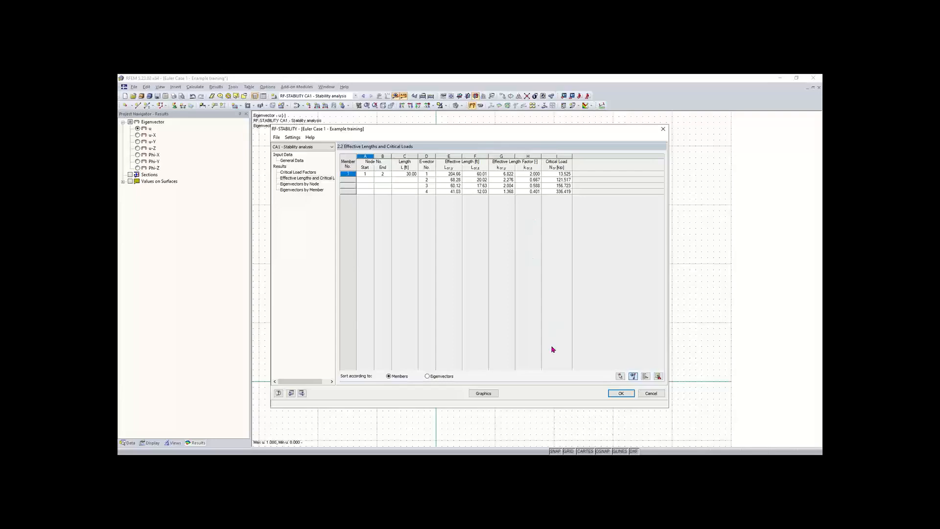
left_click(482, 394)
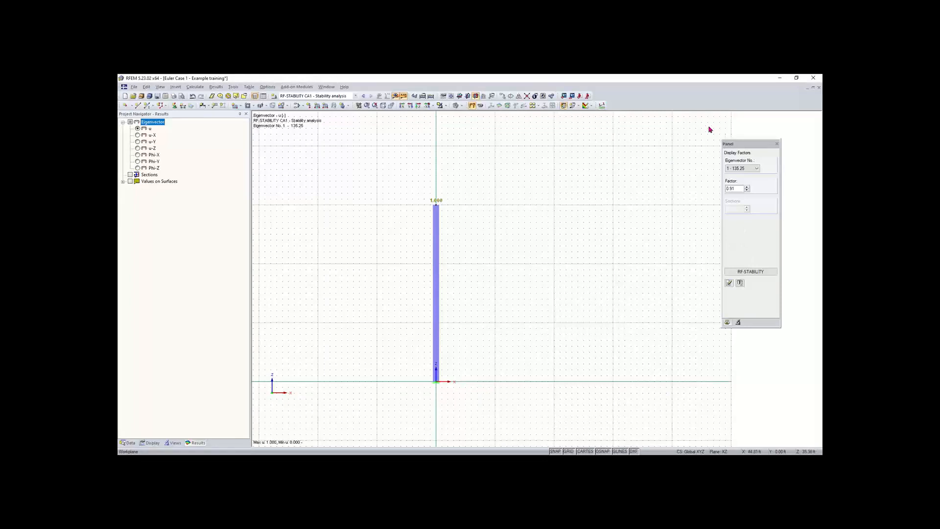
Step: Display eigenvector No. 2 viewed in the X-direction, with the member deformation shown as colored cross-sections
left_click_drag(746, 146, 669, 152)
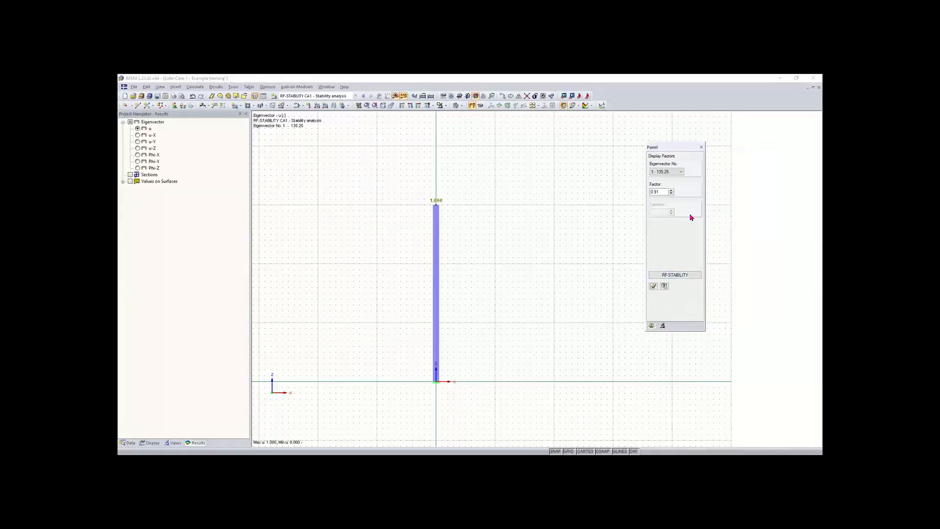
left_click(671, 172)
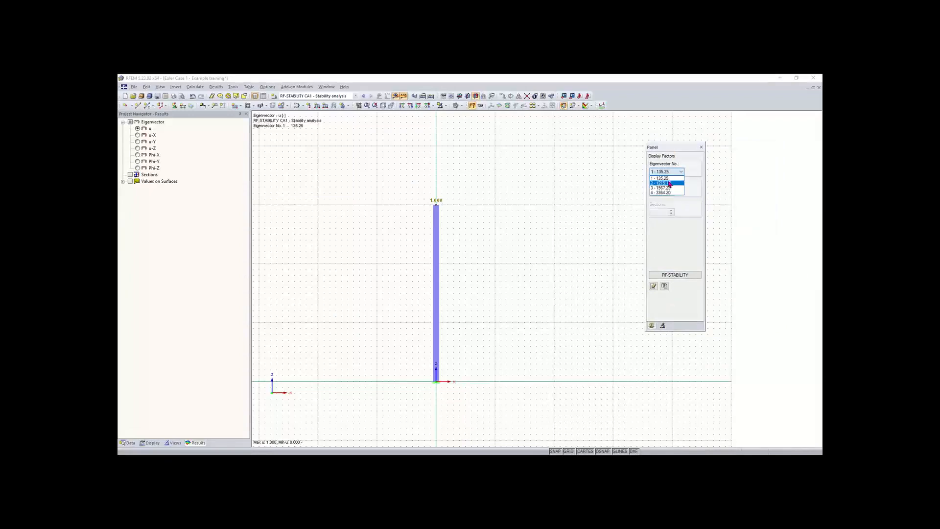
left_click(665, 182)
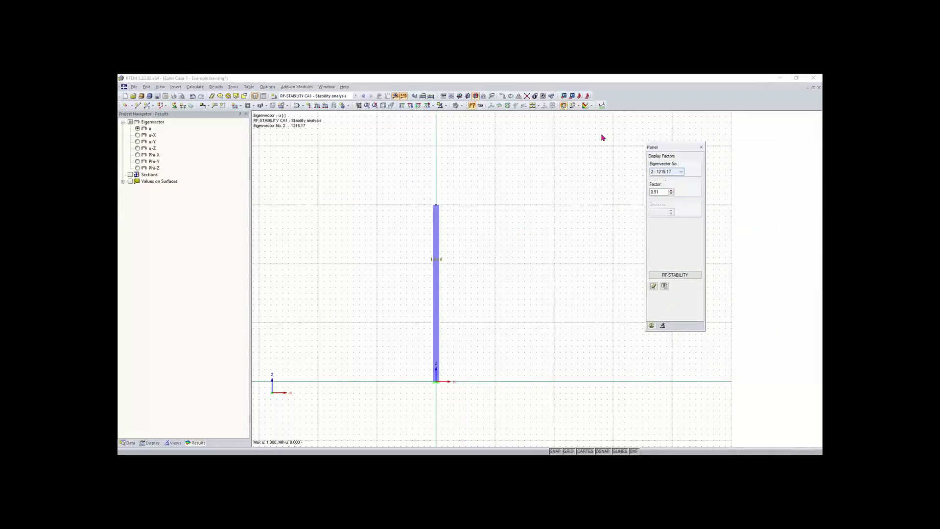
left_click(410, 106)
left_click(402, 106)
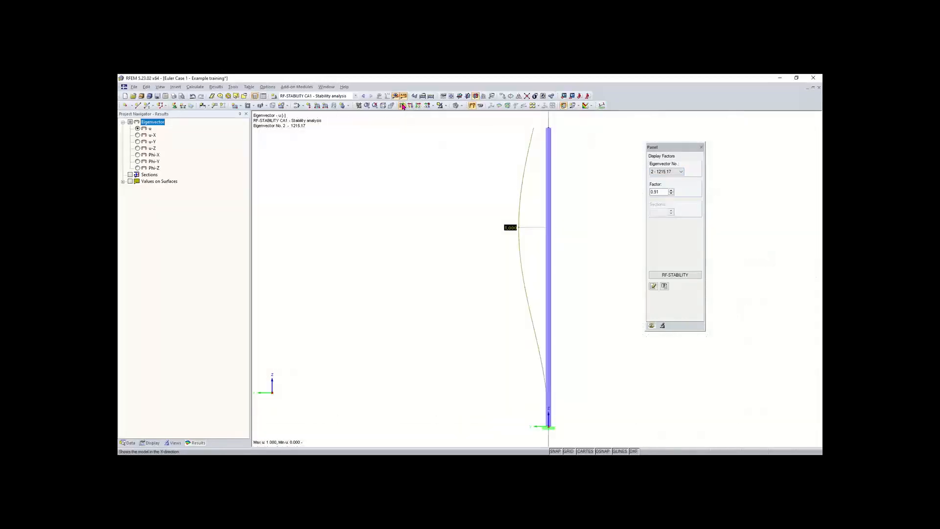
middle_click_drag(536, 197, 473, 211)
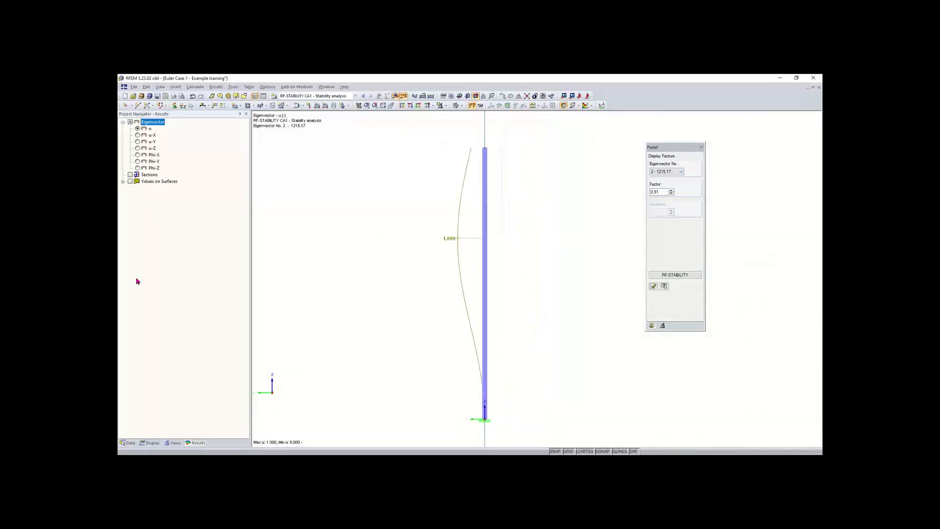
left_click(150, 443)
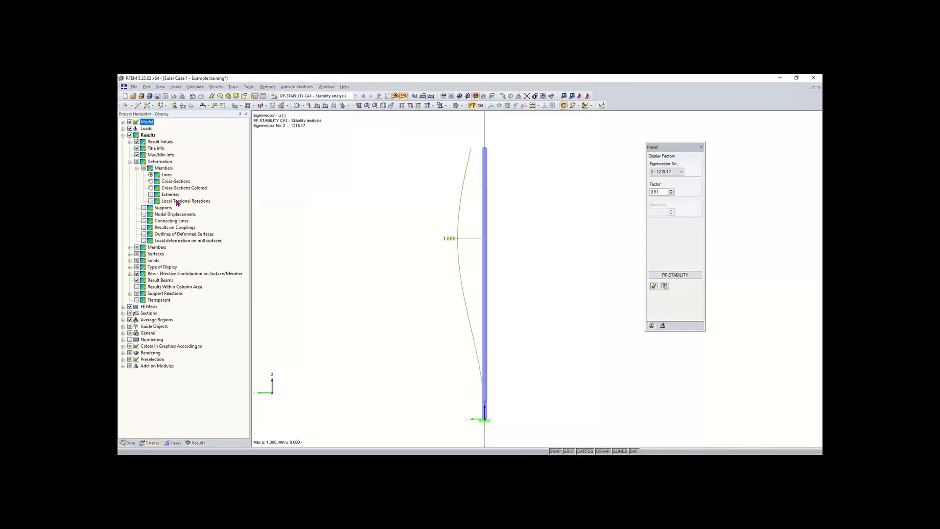
left_click(151, 189)
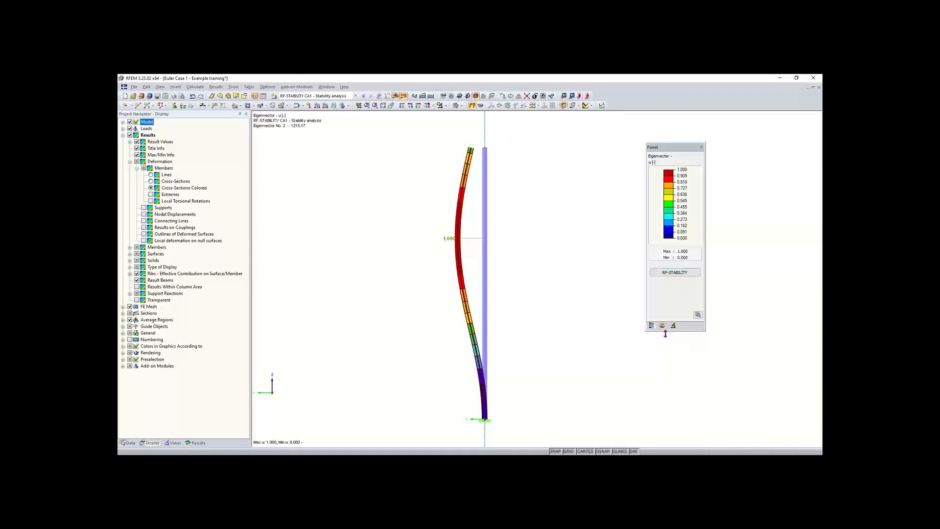
Step: Compare the buckling shapes of eigenvectors No. 3 and No. 4, and return to eigenvector No. 1
left_click(662, 326)
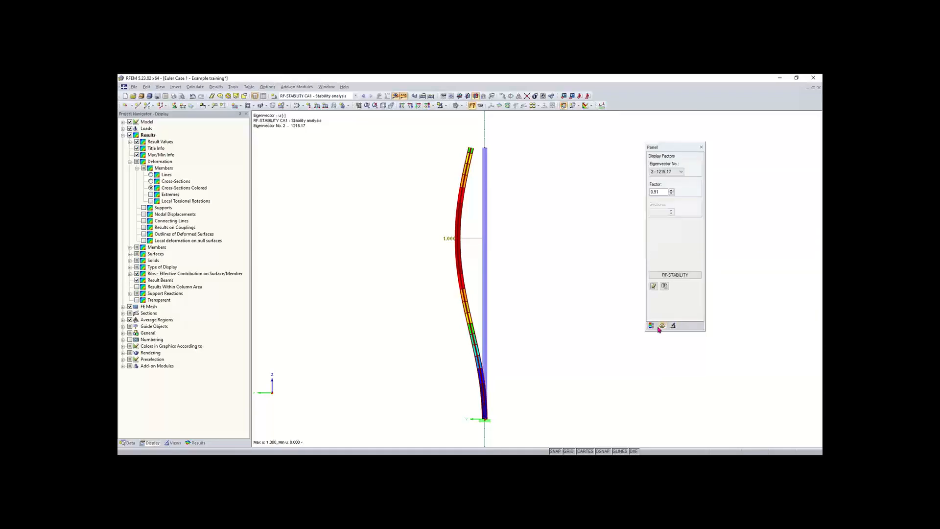
left_click(679, 172)
left_click(669, 188)
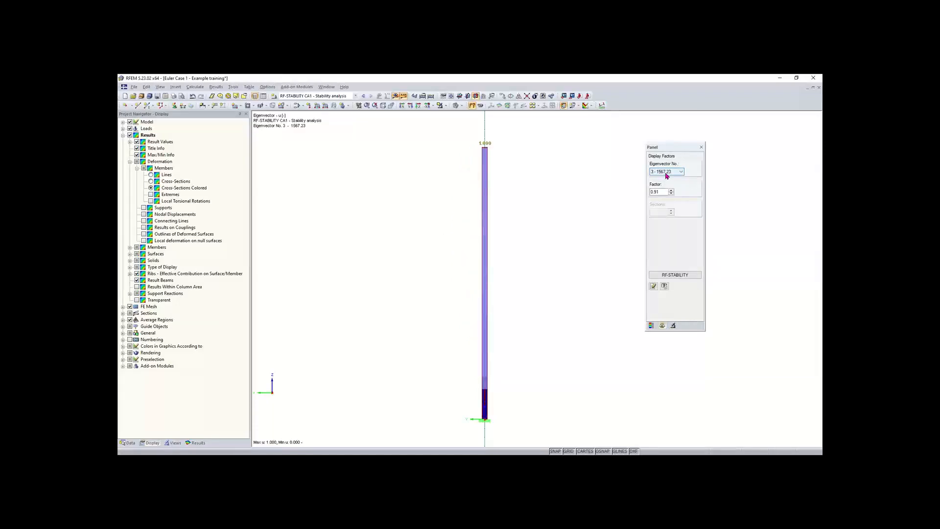
left_click(667, 173)
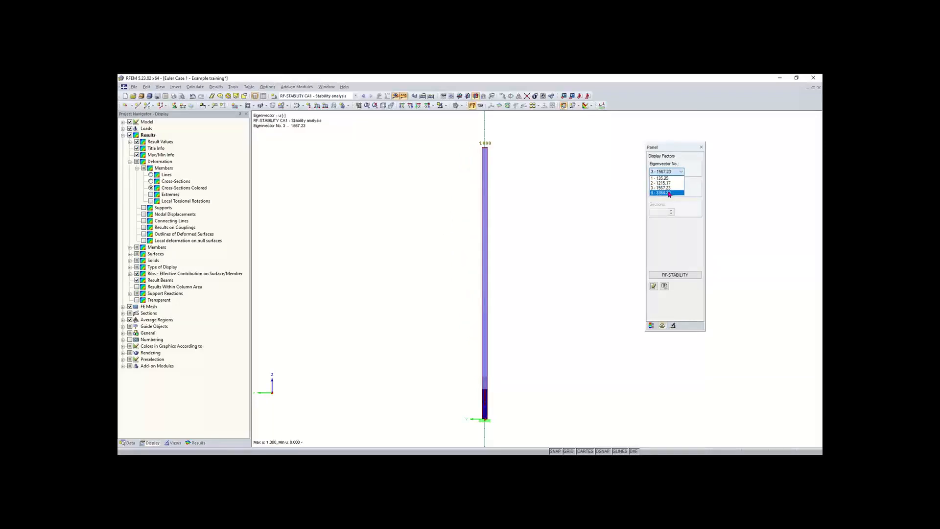
left_click(670, 194)
left_click(666, 172)
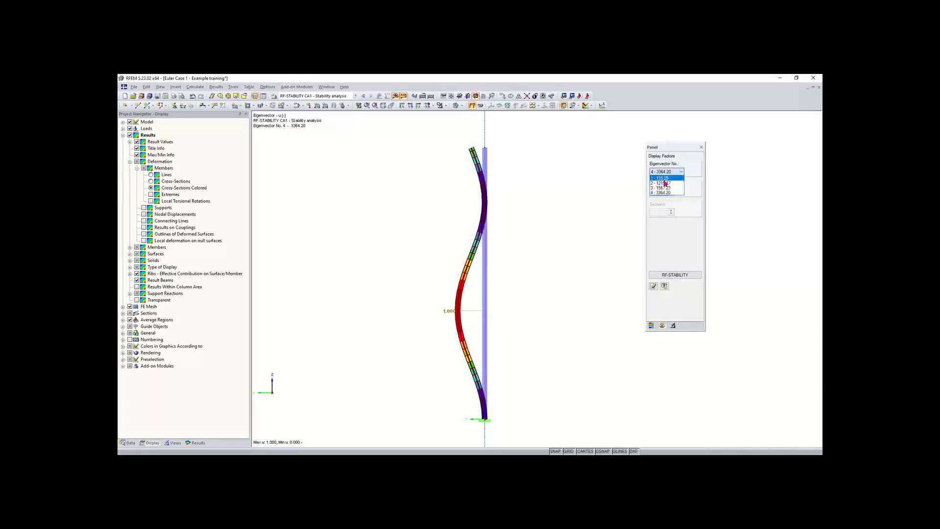
left_click(665, 179)
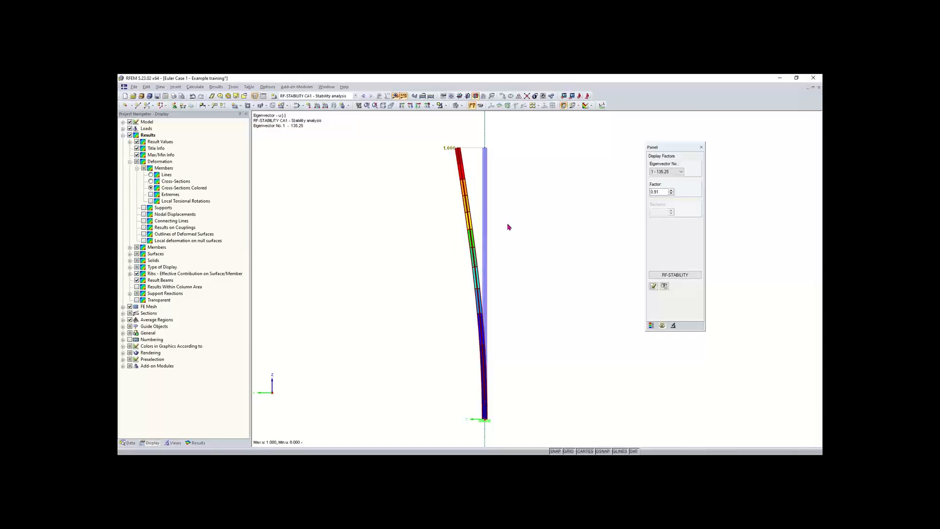
Step: Turn on the local axis system of the column member and view it in 3D
right_click(483, 217)
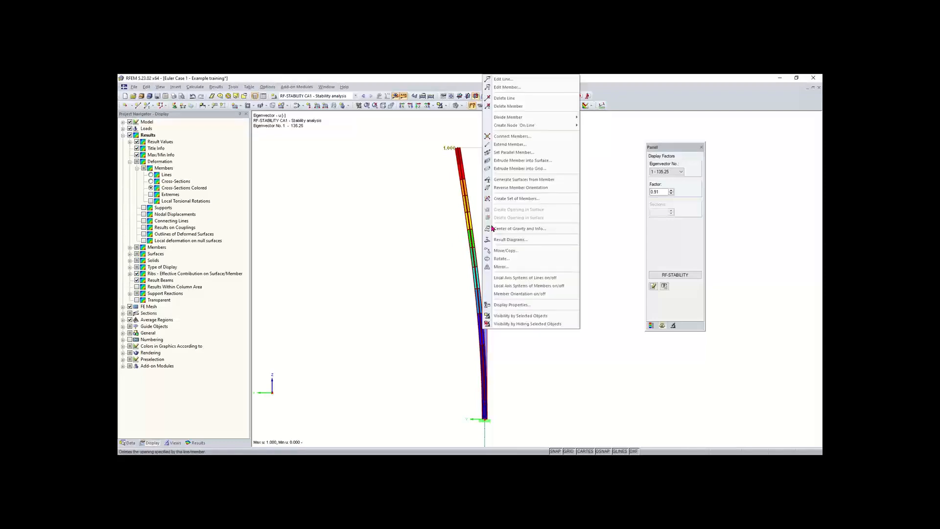
left_click(508, 272)
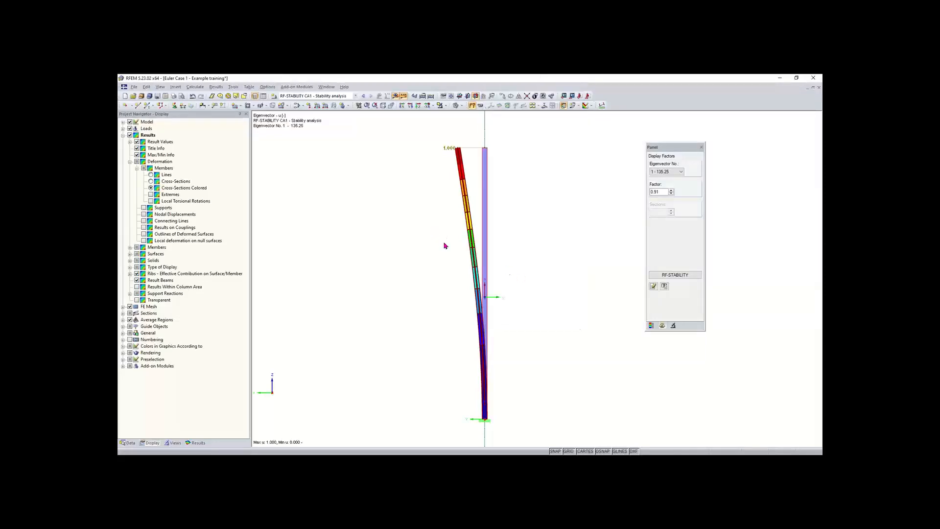
middle_click_drag(445, 245, 503, 301, "ctrl")
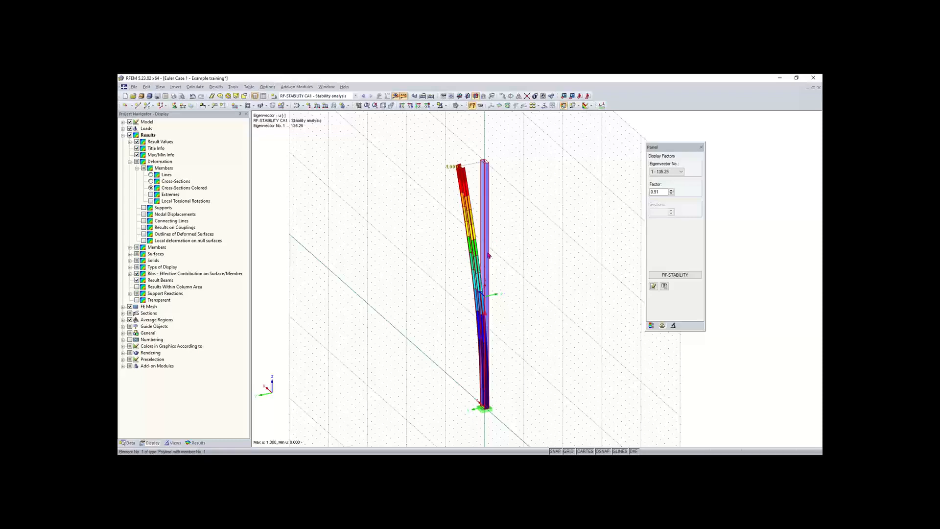
Step: Examine the moment of inertia Iz in the column's W 12x35 cross-section properties and close the property listing
right_click(484, 252)
left_click(432, 215)
double_click(487, 244)
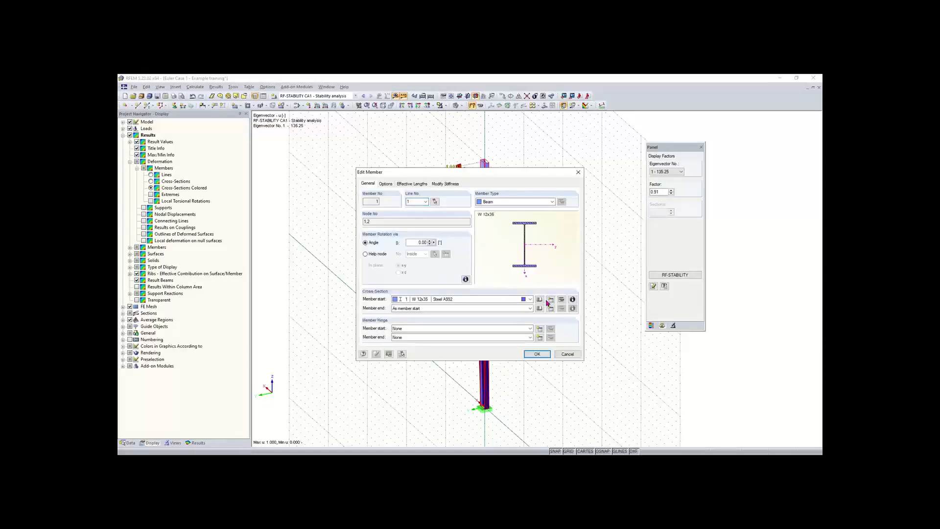
left_click(572, 299)
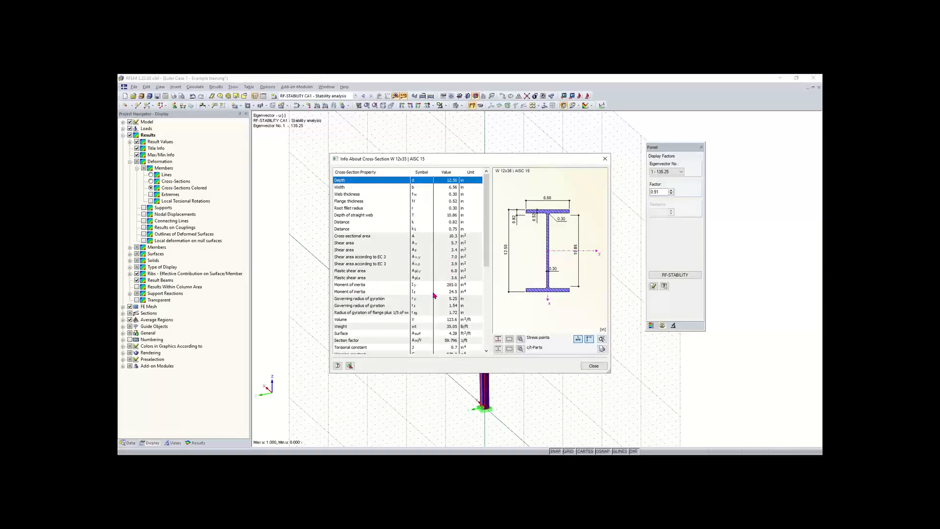
left_click(417, 293)
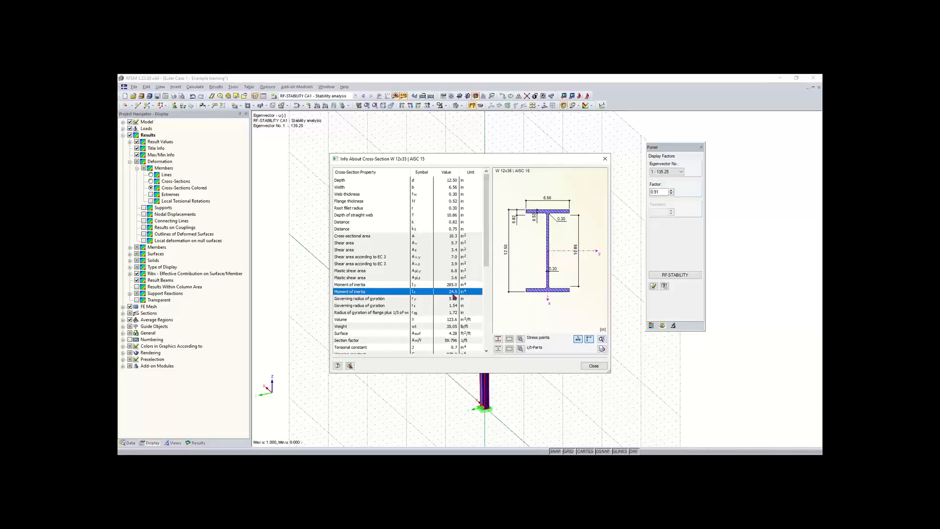
left_click(591, 370)
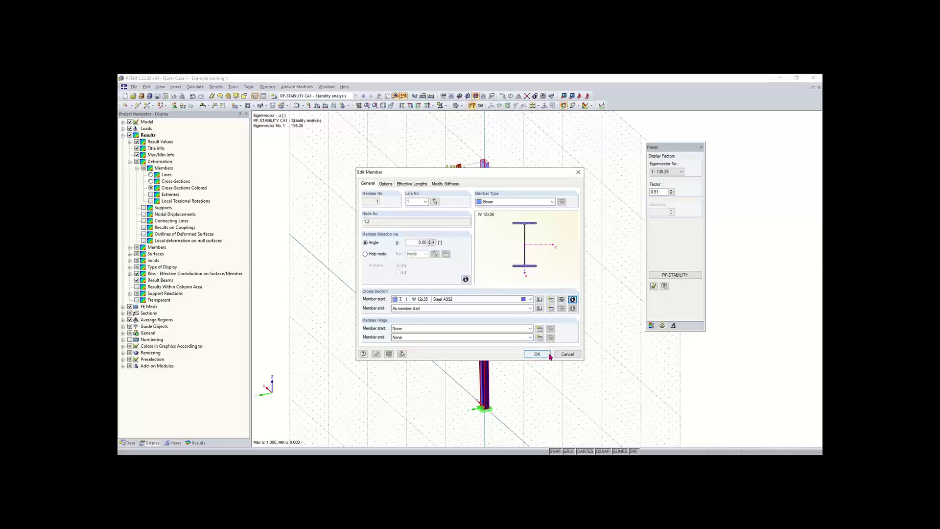
Step: Close the member settings and review the column's effective lengths and critical loads in the RF-STABILITY results
left_click(579, 173)
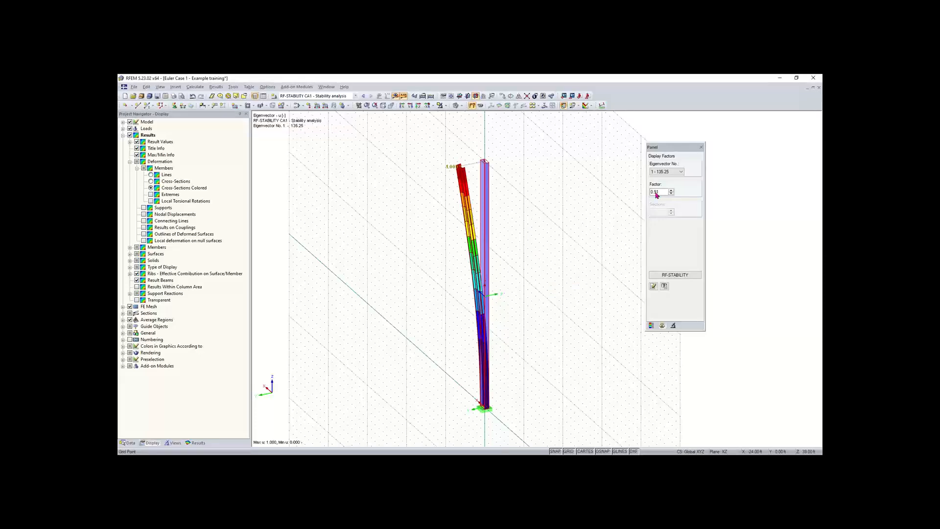
left_click(675, 277)
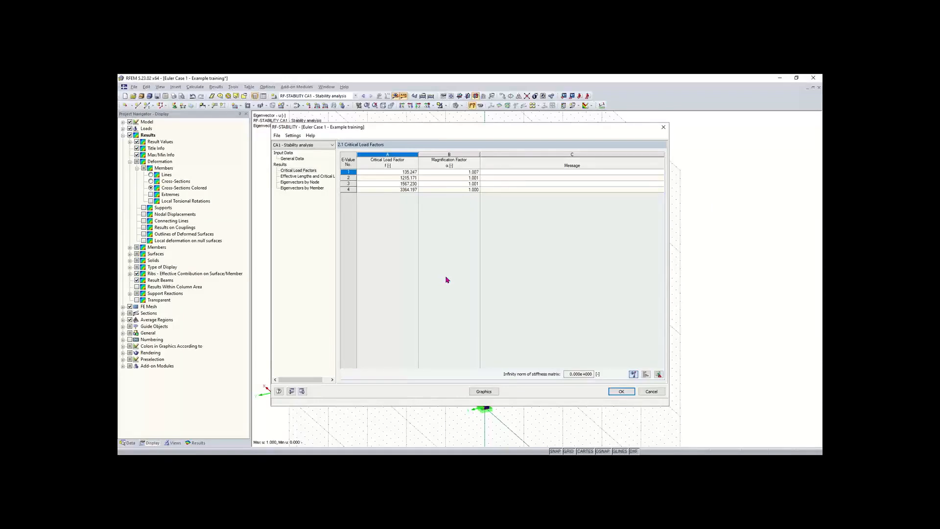
left_click(301, 177)
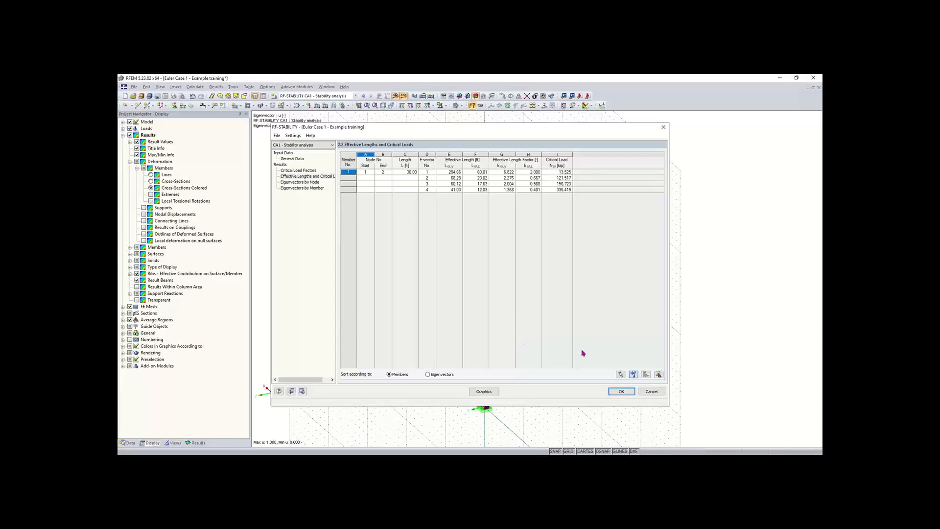
left_click(621, 392)
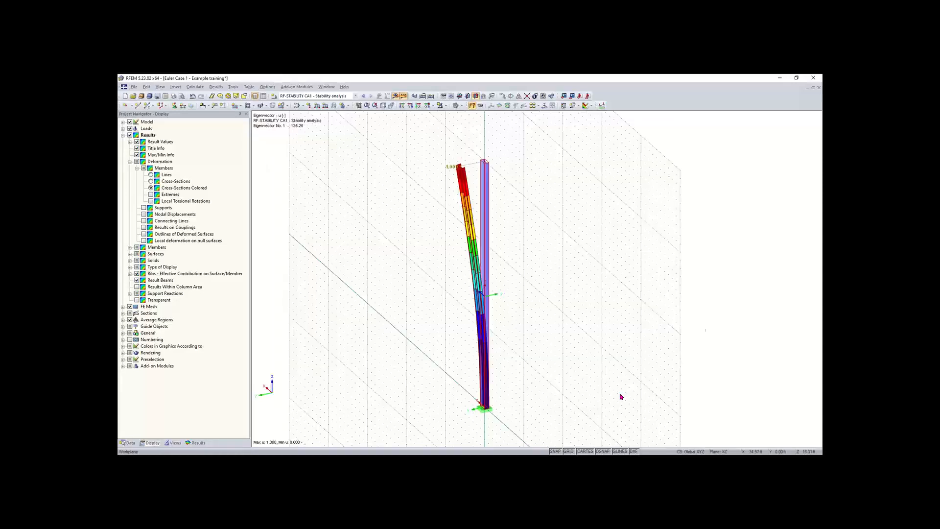
Step: Display load case LC1 - Test and set the nodal load's Pz force at the column top to -14 kip
scroll(532, 182, "down", 1)
middle_click_drag(530, 182, 422, 179)
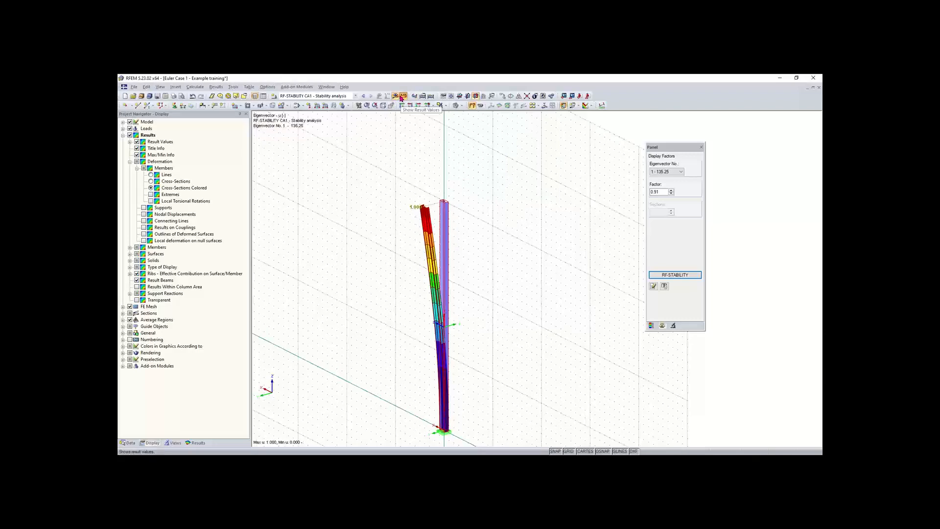
left_click(328, 88)
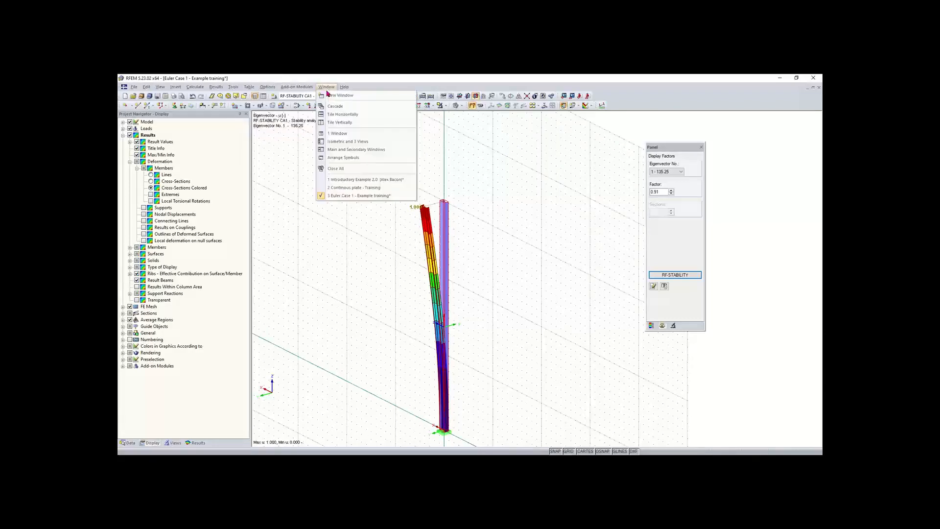
left_click(304, 97)
left_click(304, 102)
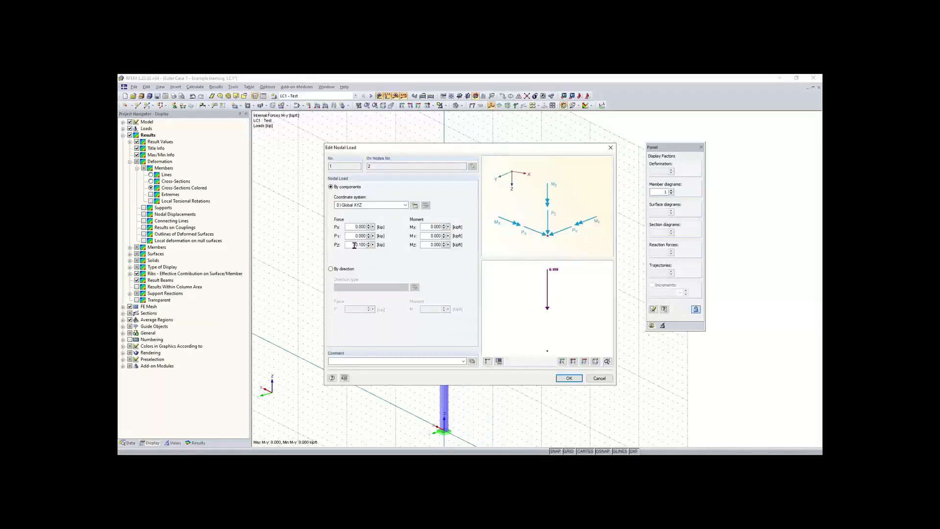
double_click(353, 245)
key("BackSpace")
type("-14")
left_click(569, 378)
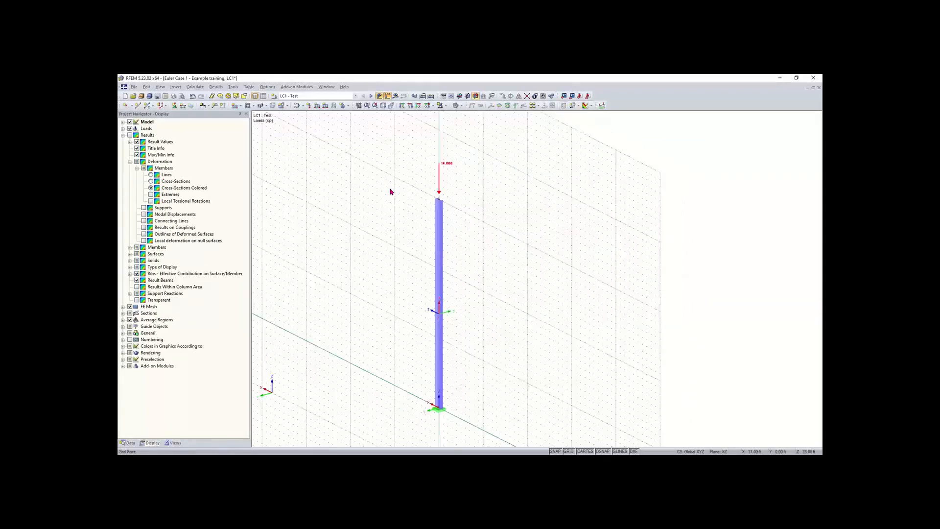
Step: Try to calculate load case LC1, read the calculation error description and close it
middle_click_drag(407, 216, 426, 205)
left_click(395, 96)
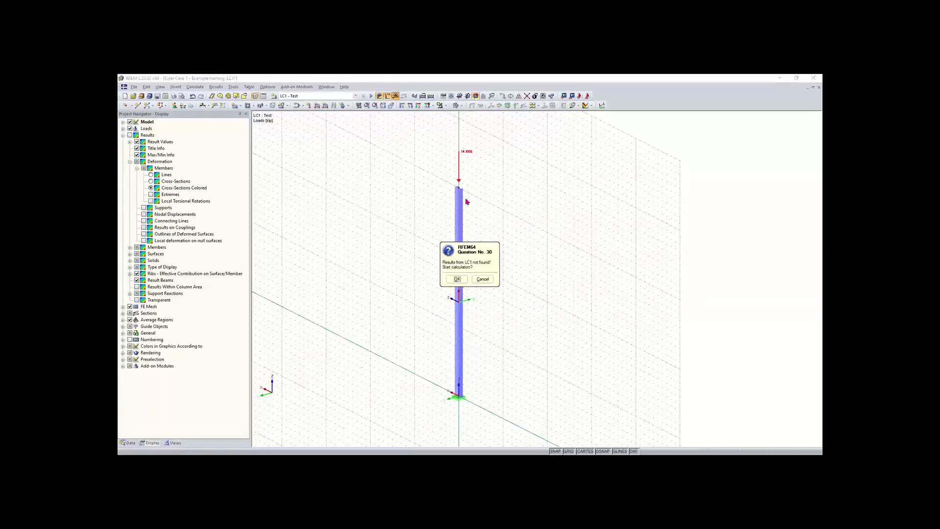
left_click(457, 279)
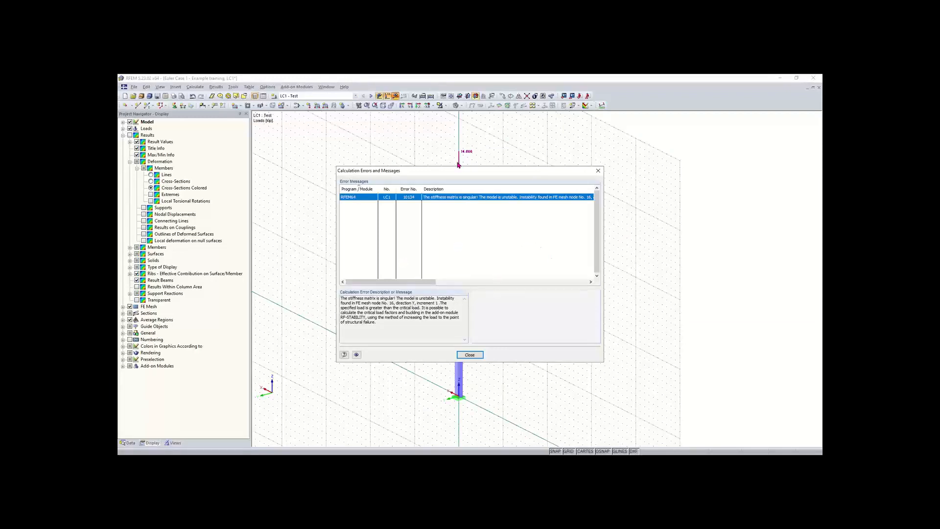
left_click_drag(437, 172, 426, 166)
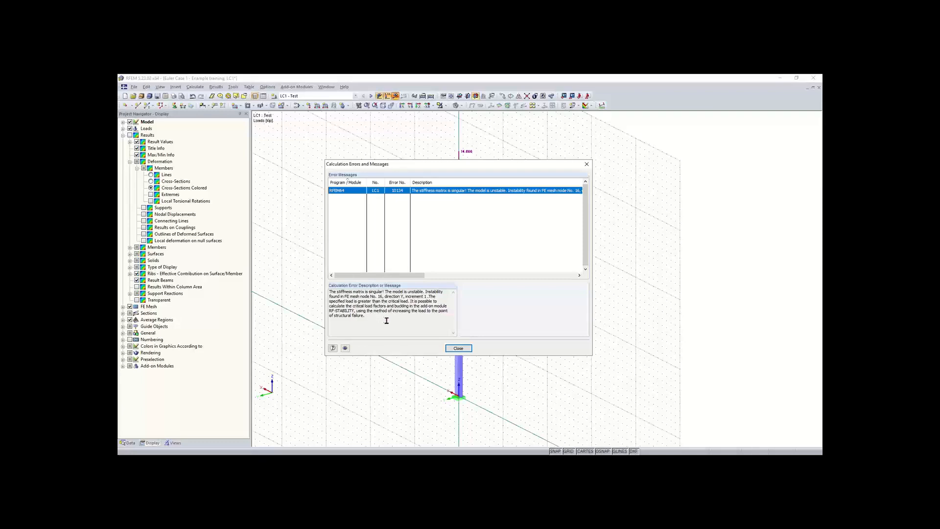
left_click(458, 349)
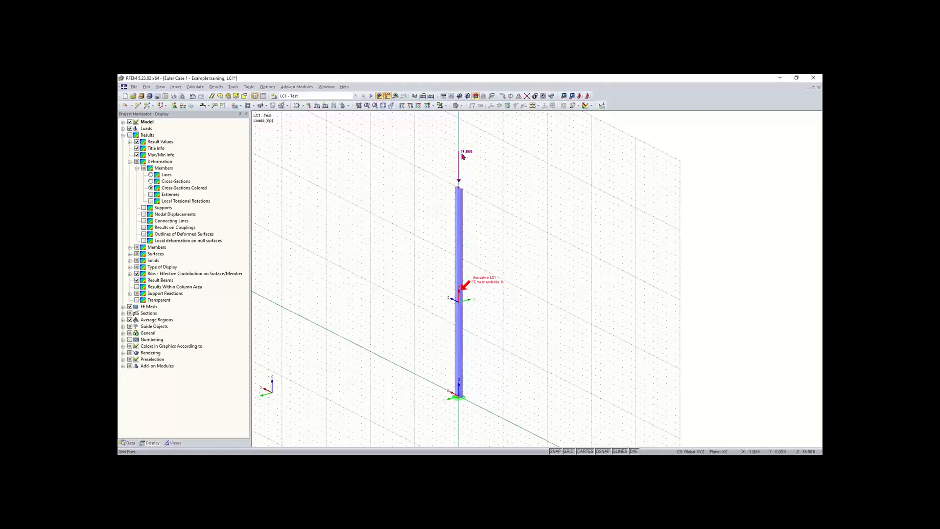
Step: Set the method of analysis for load case LC1 to geometrically linear analysis
left_click(298, 106)
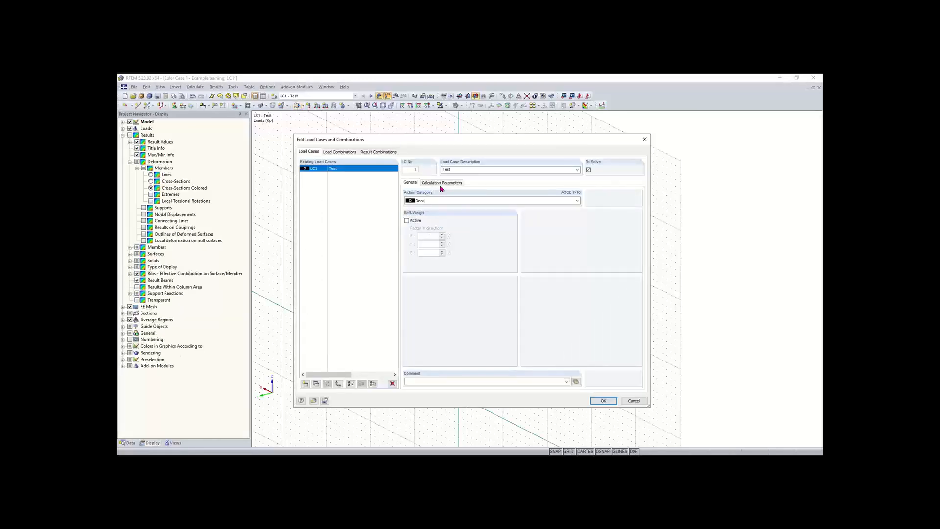
left_click(436, 182)
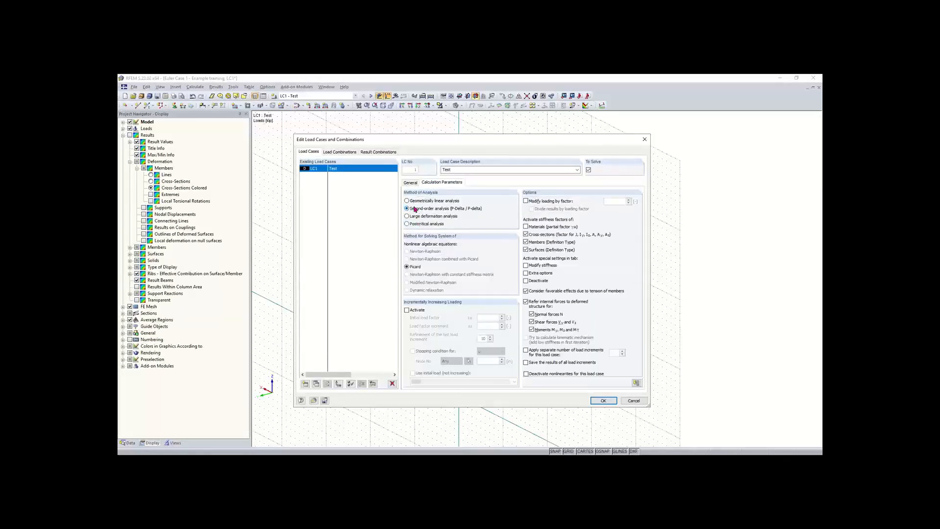
left_click(408, 201)
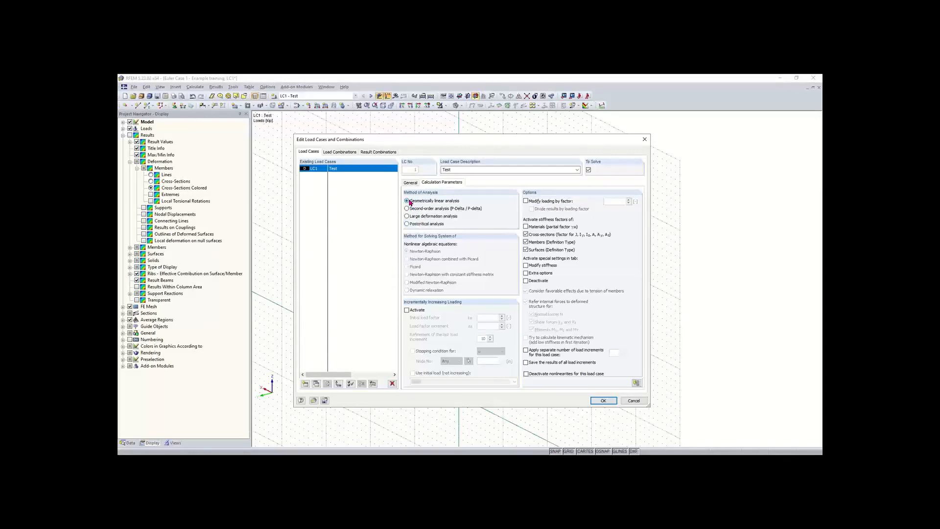
left_click(603, 401)
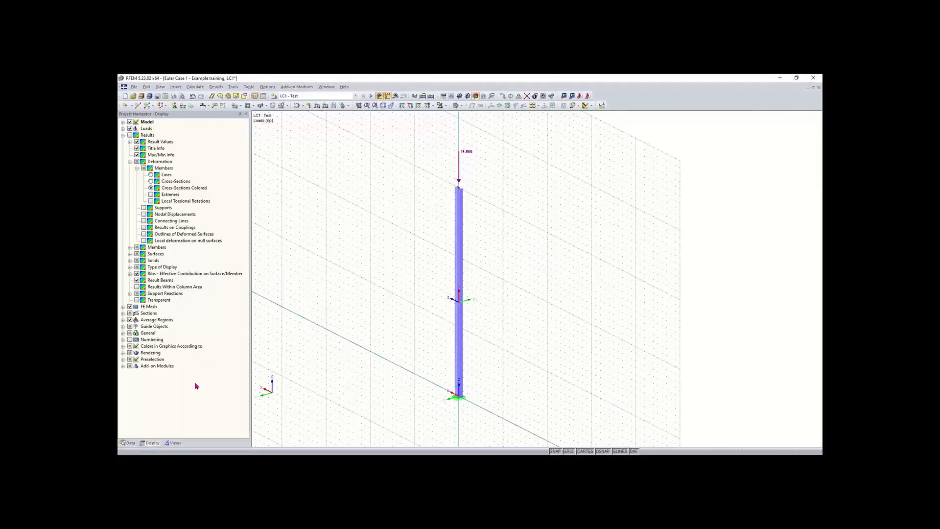
Step: Run the RF-STABILITY eigenvalue analysis again with axial forces imported from LC1 - Test
left_click(134, 442)
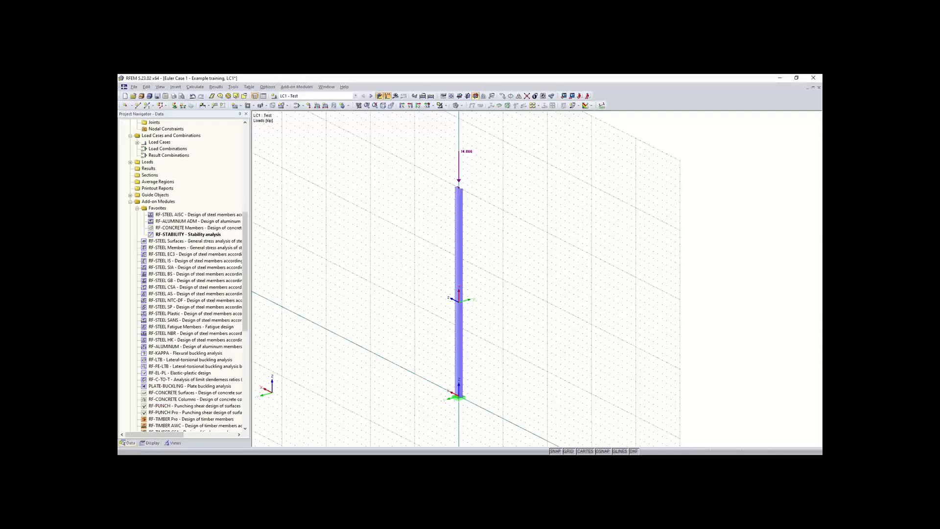
double_click(197, 234)
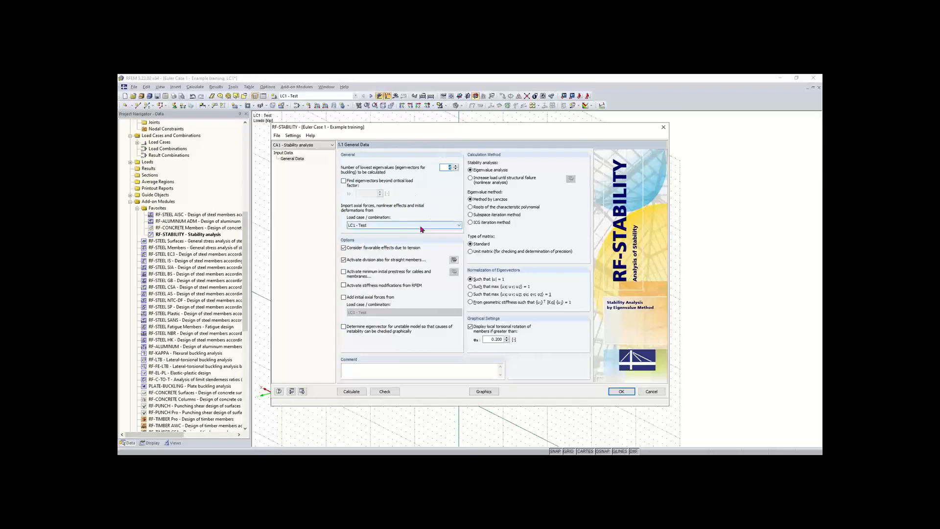
left_click(377, 227)
left_click(377, 228)
left_click(351, 392)
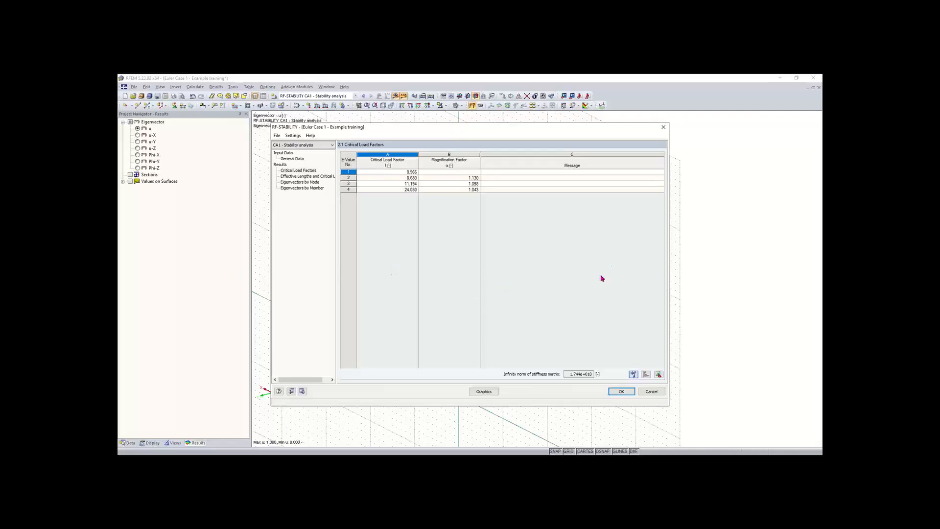
mouse_move(575, 425)
left_click(815, 131)
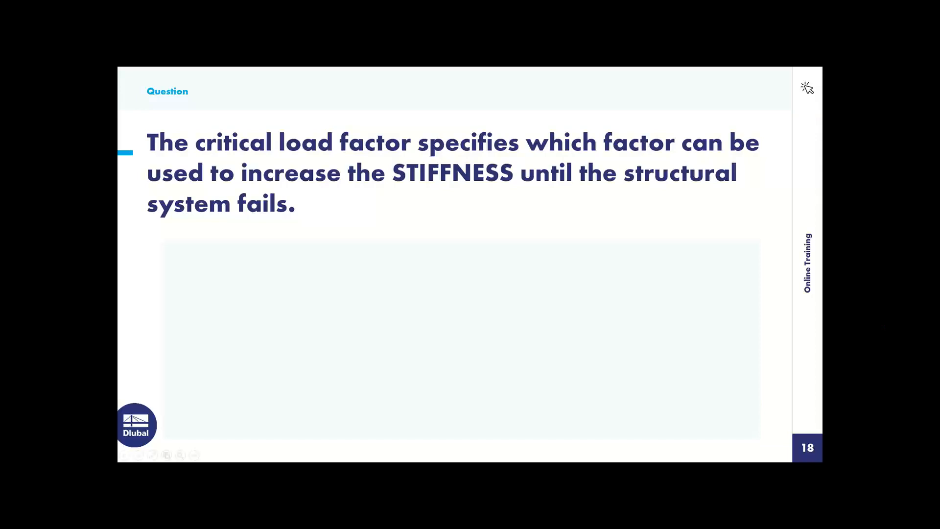
key("Right")
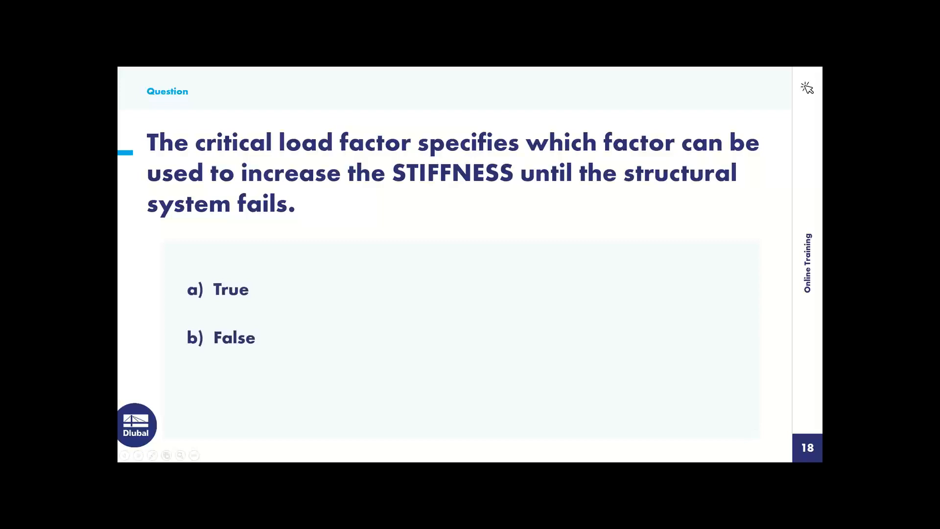
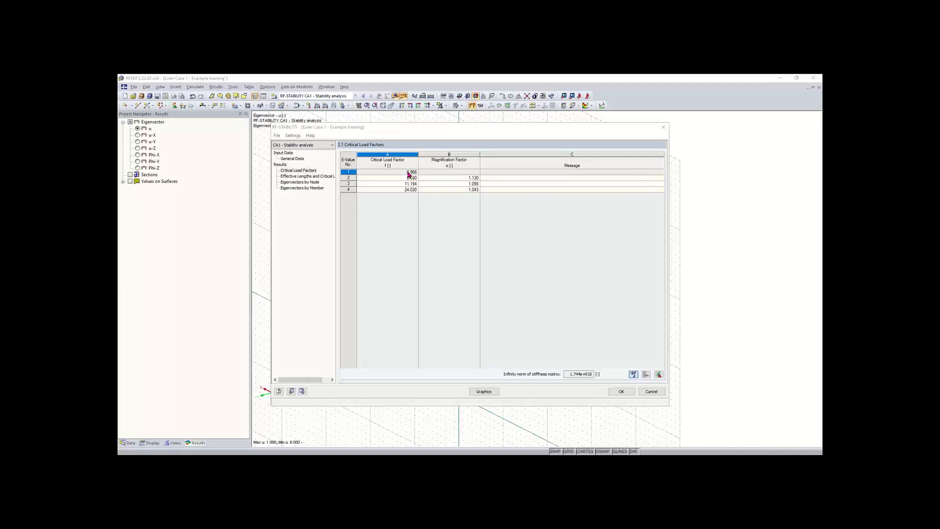
Step: Check the critical load factor of the first eigenvalue, close RF-STABILITY and display load case LC1 - Test
left_click(407, 172)
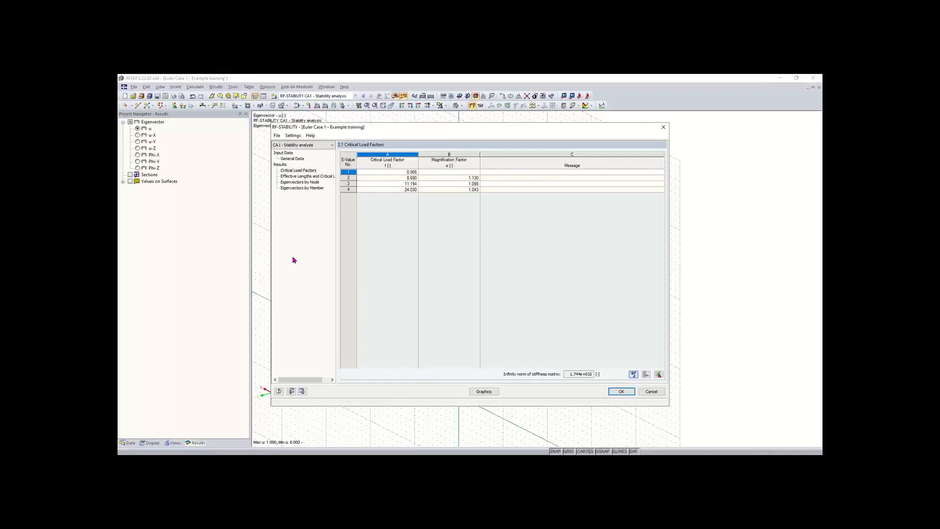
left_click(621, 391)
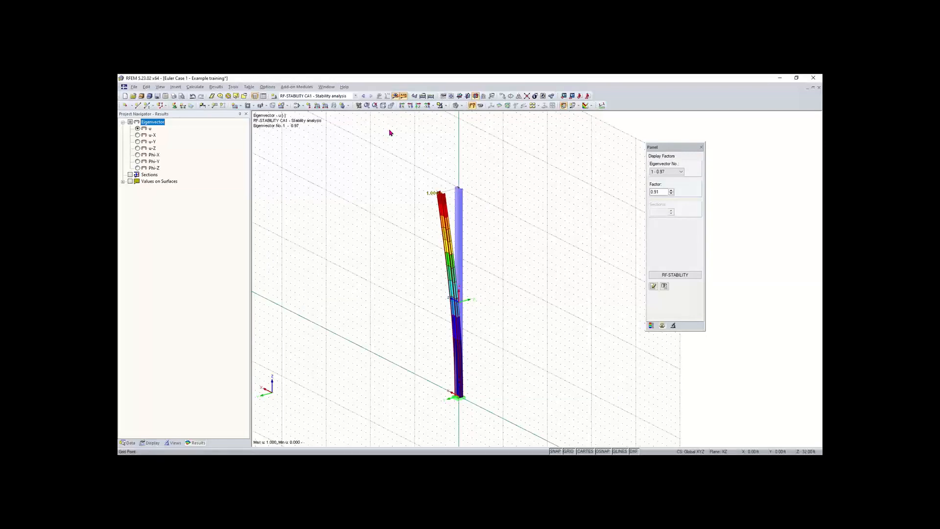
left_click(318, 96)
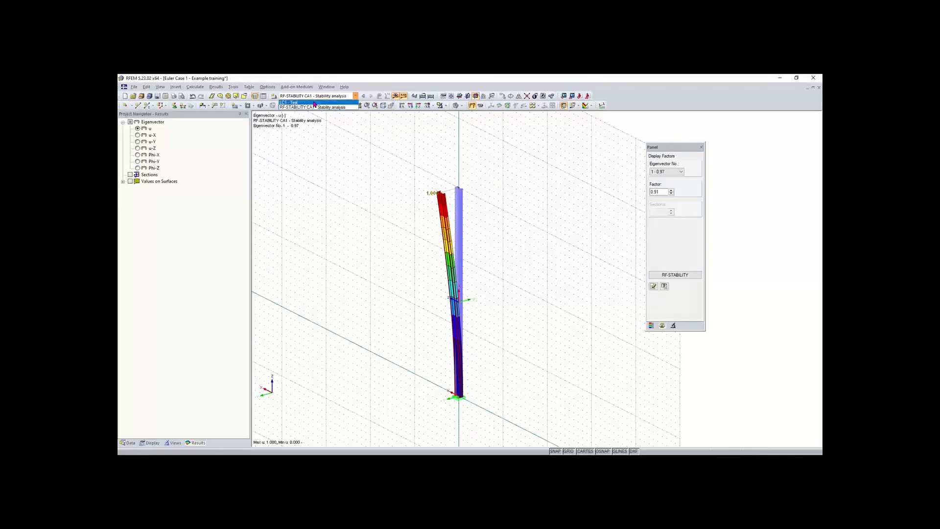
left_click(315, 103)
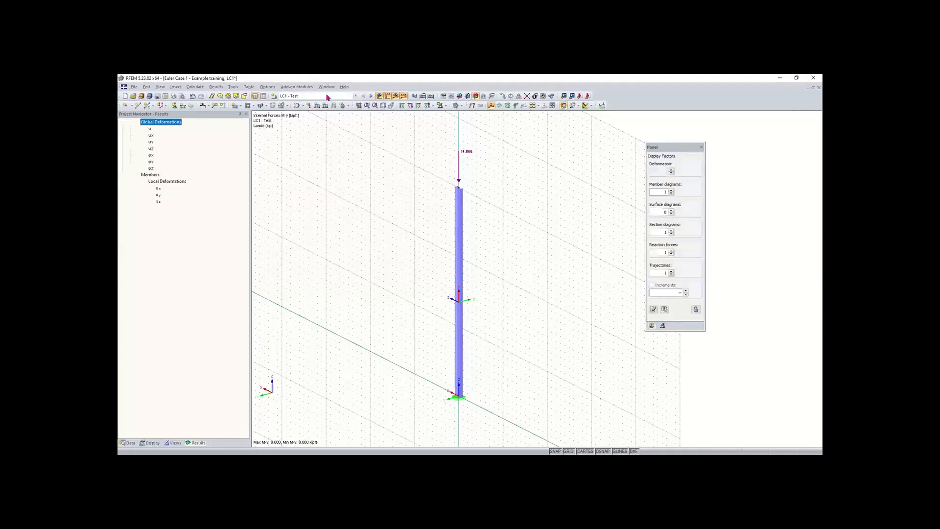
left_click(326, 96)
left_click(325, 102)
left_click(324, 97)
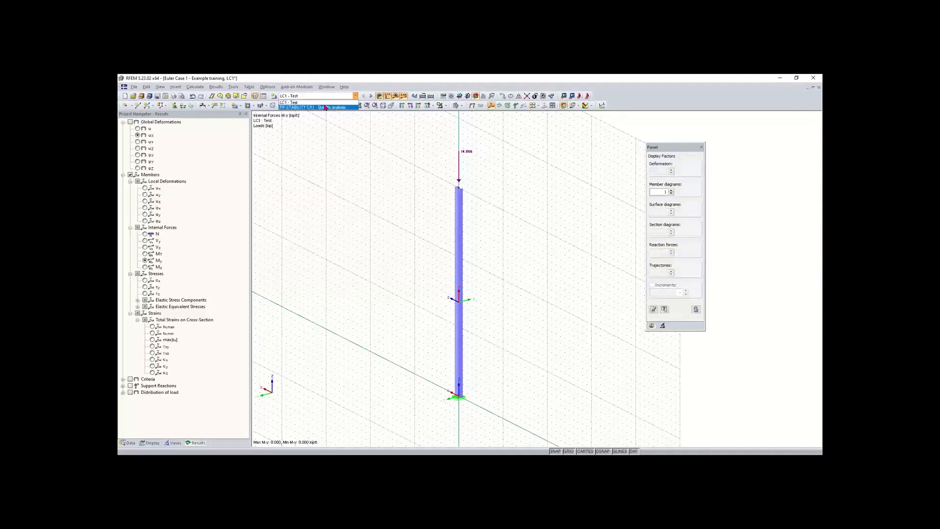
left_click(324, 99)
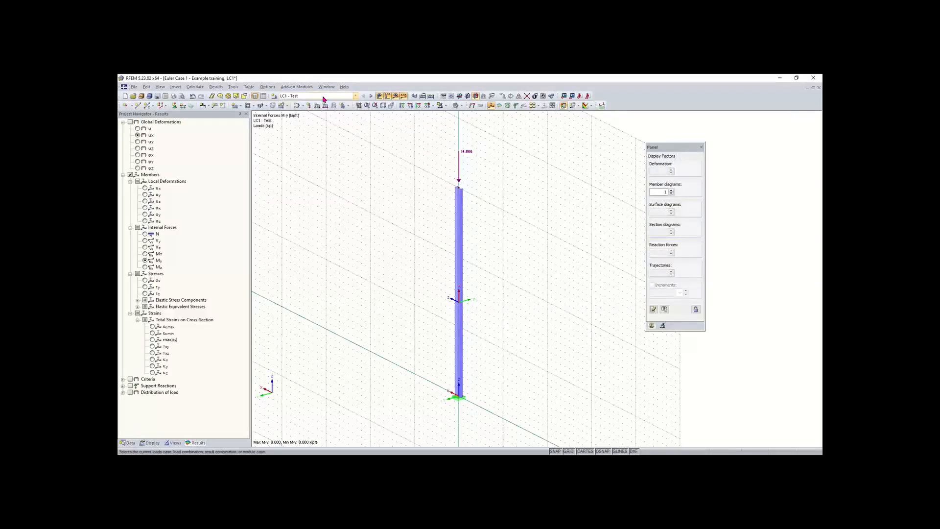
left_click(324, 99)
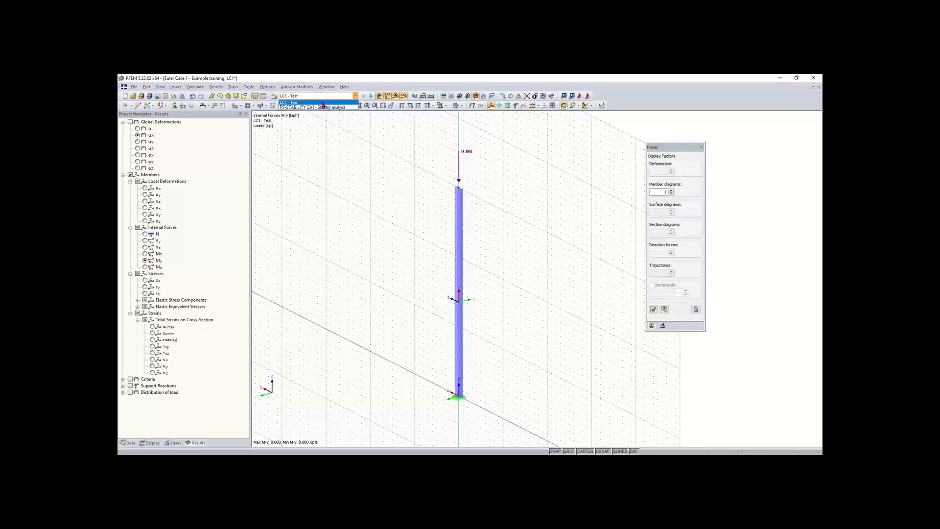
left_click(322, 99)
left_click(320, 98)
left_click(321, 100)
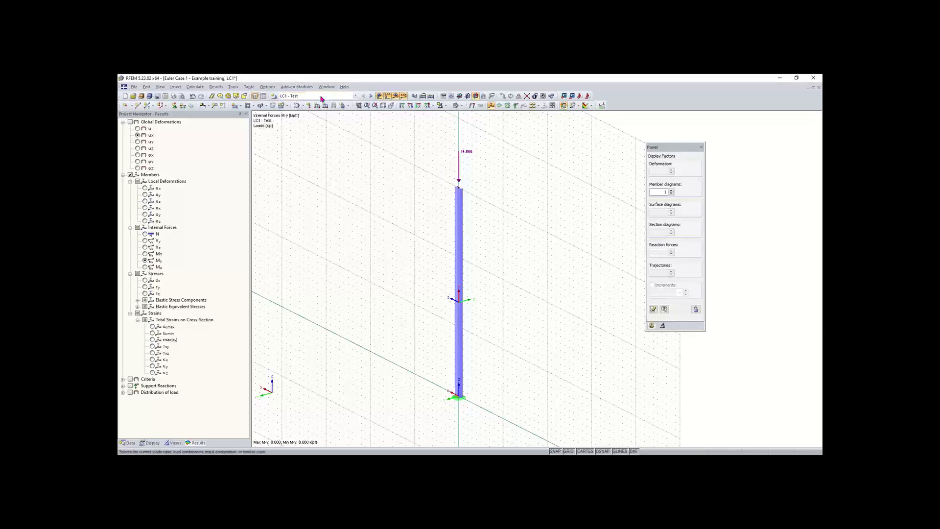
left_click(319, 98)
left_click(319, 103)
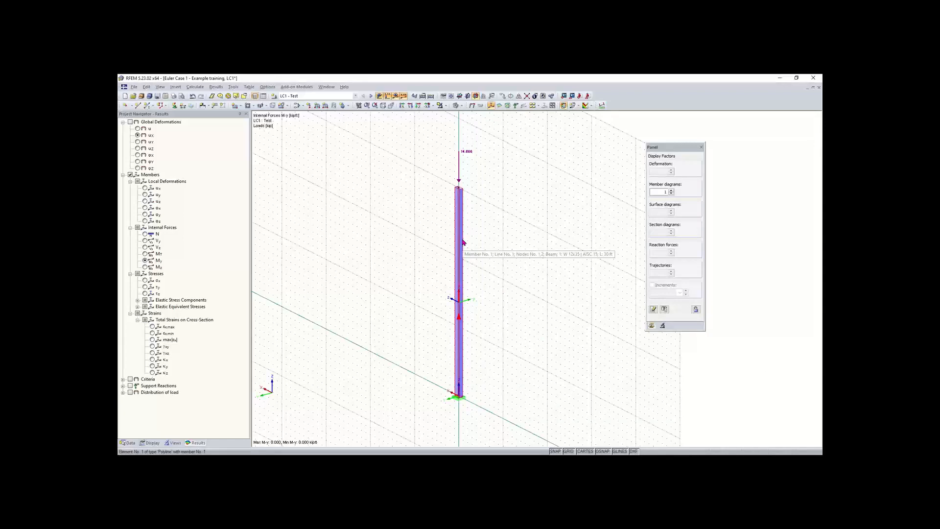
Step: Change the nodal load at the column's top to a 5 kip downward force in the global Z direction
middle_click_drag(510, 285, 447, 279)
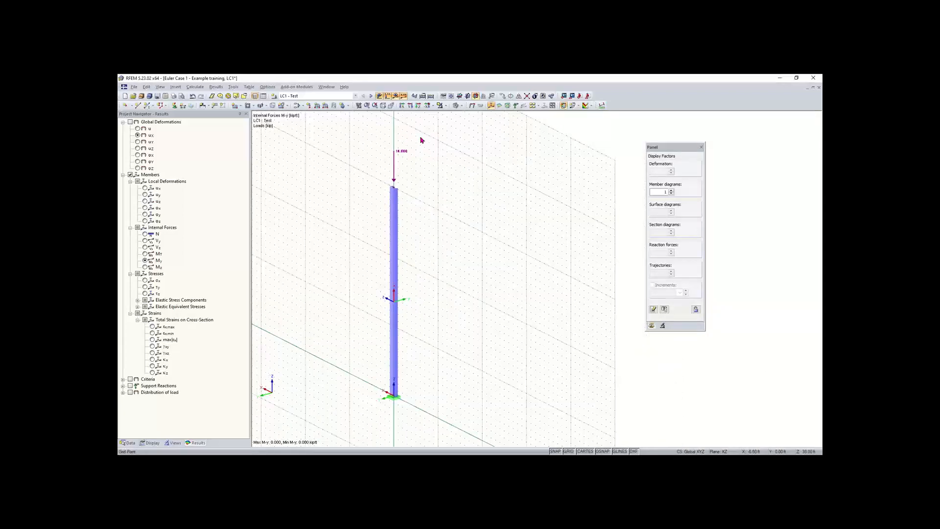
left_click_drag(420, 137, 370, 184)
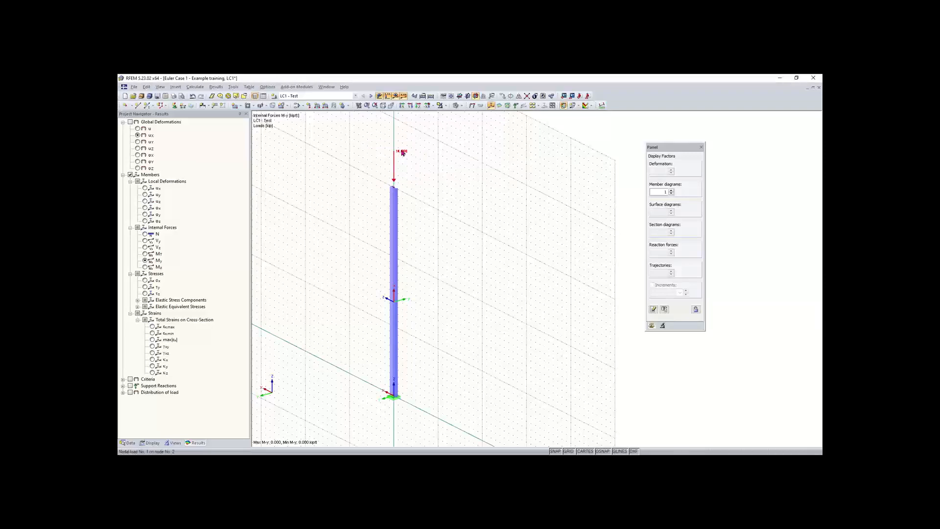
double_click(401, 152)
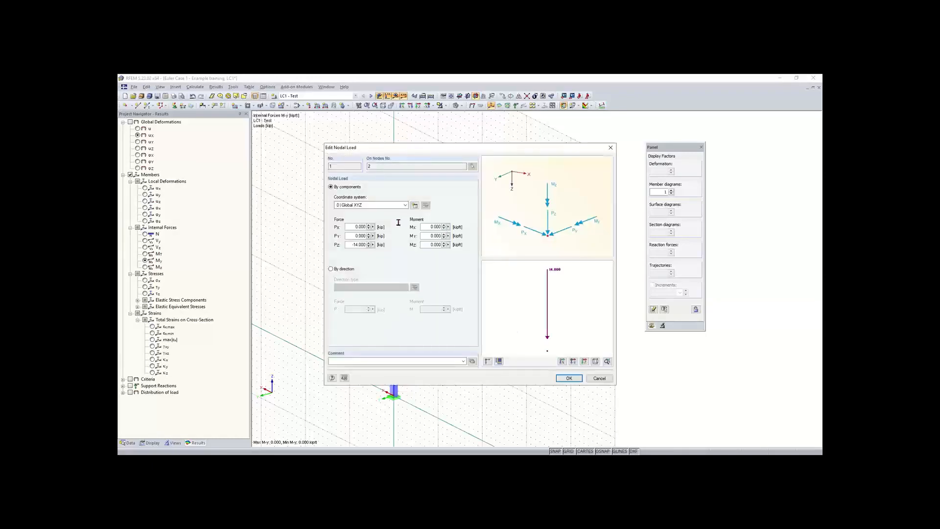
double_click(358, 245)
key("BackSpace")
type("5")
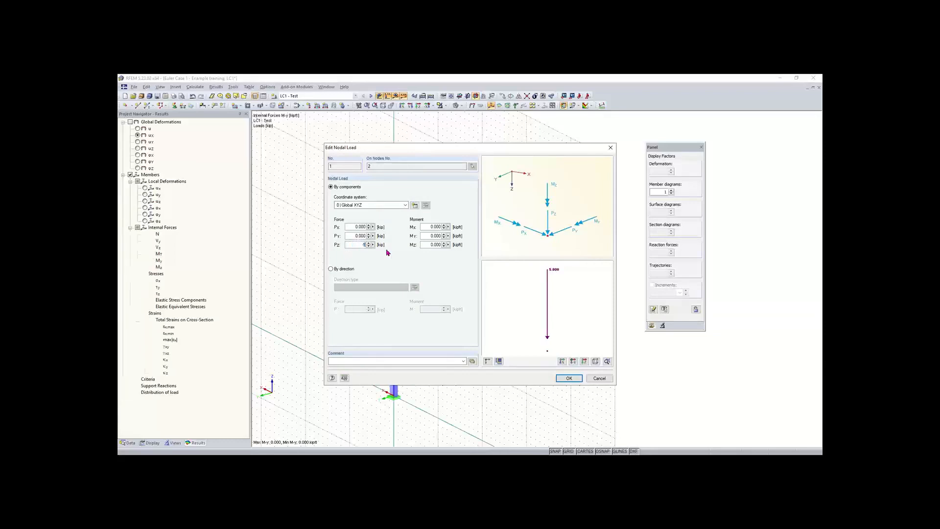
left_click(568, 379)
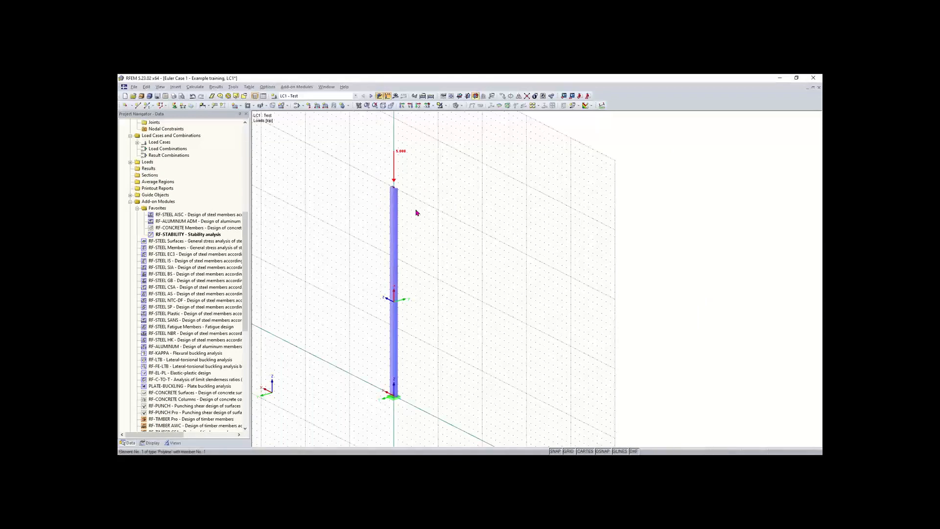
Step: Try to shorten the column by setting the Z coordinate of its top node to 10 ft
left_click_drag(368, 193, 452, 164)
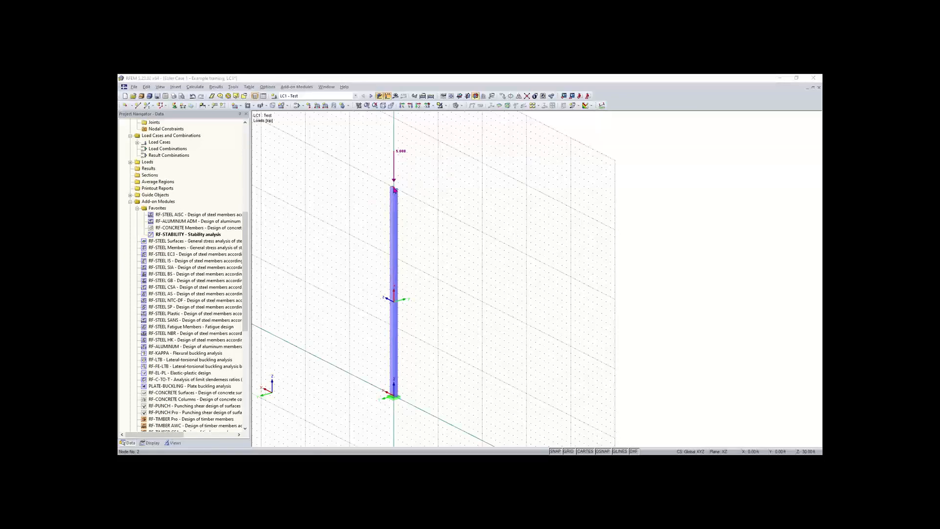
double_click(394, 190)
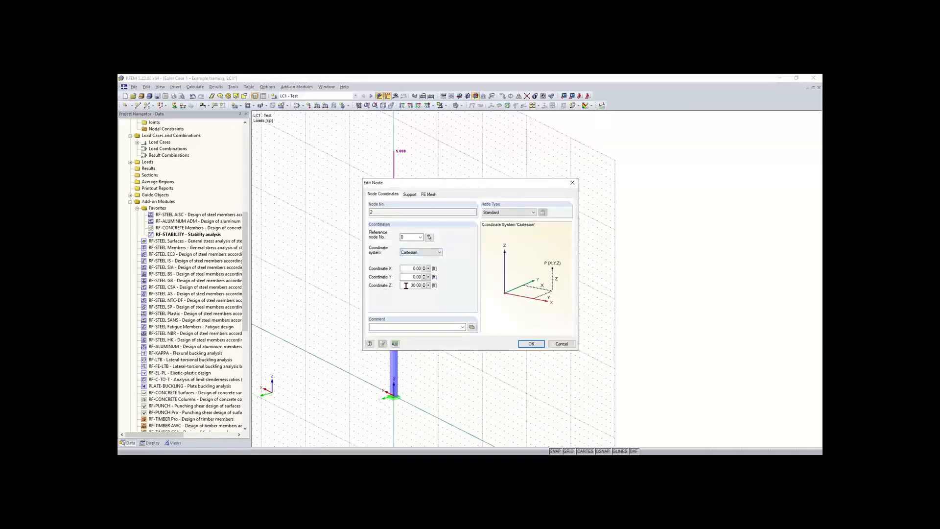
left_click_drag(406, 286, 445, 293)
type("10")
key("Return")
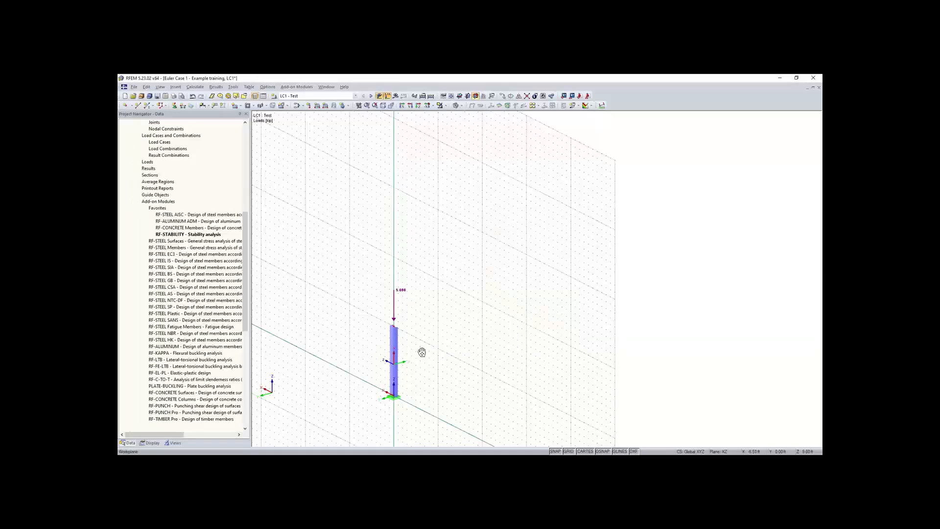
middle_click_drag(420, 350, 462, 289)
scroll(395, 296, "up", 2)
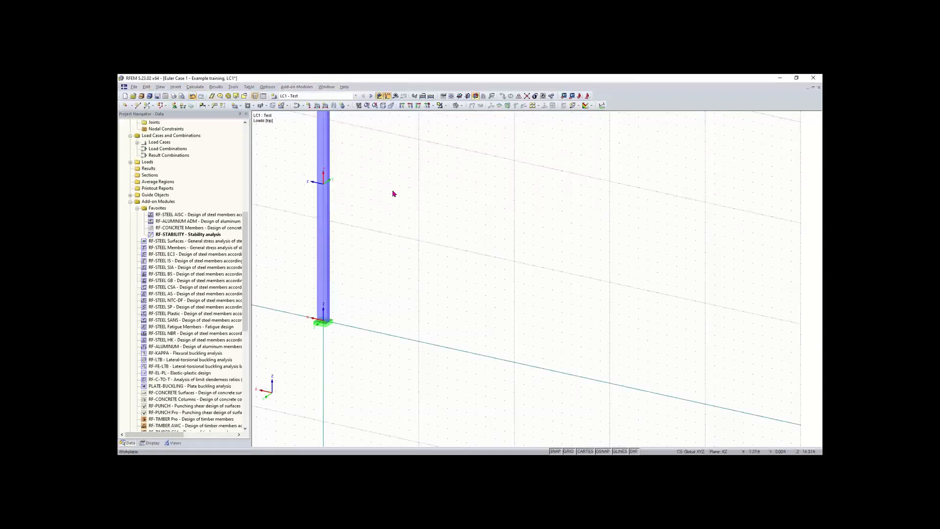
scroll(410, 159, "down", 4)
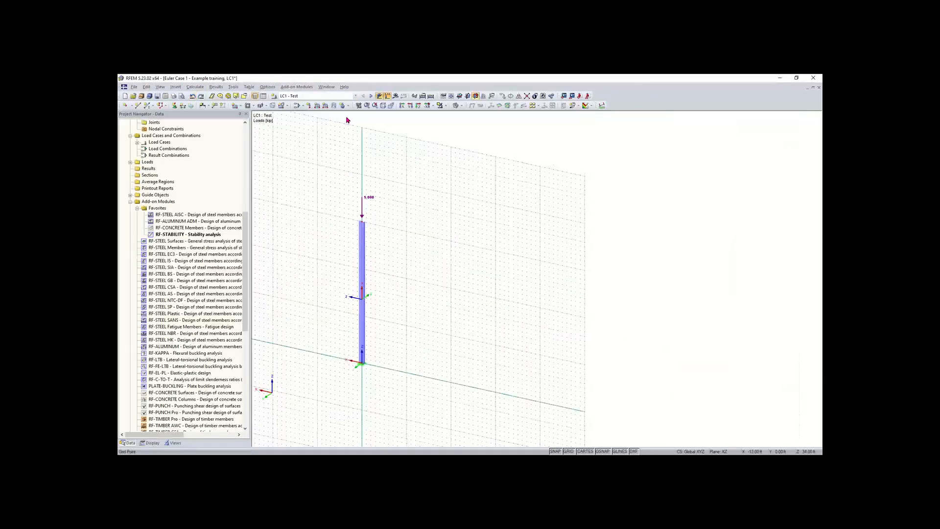
Step: Save the model and save a copy of it on the Desktop under the file name Moment frame
left_click(157, 96)
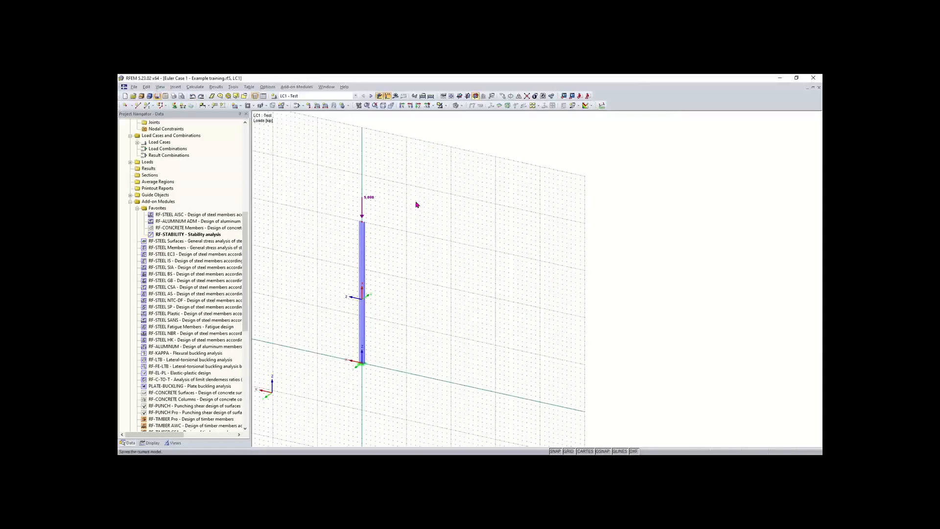
left_click(134, 87)
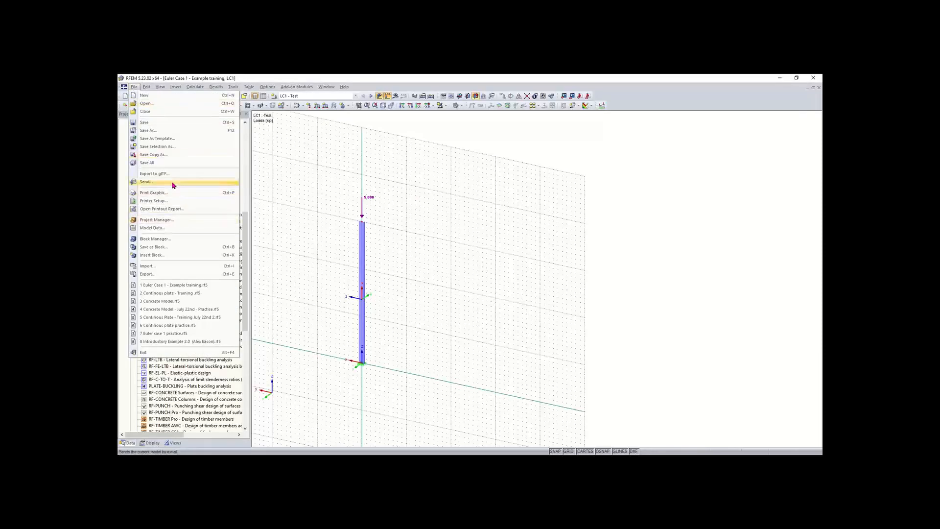
left_click(157, 156)
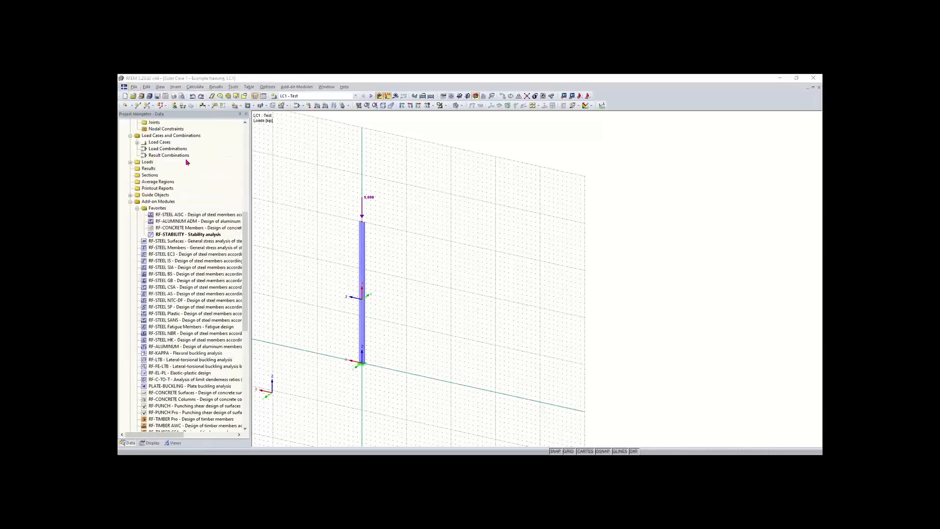
left_click(481, 307)
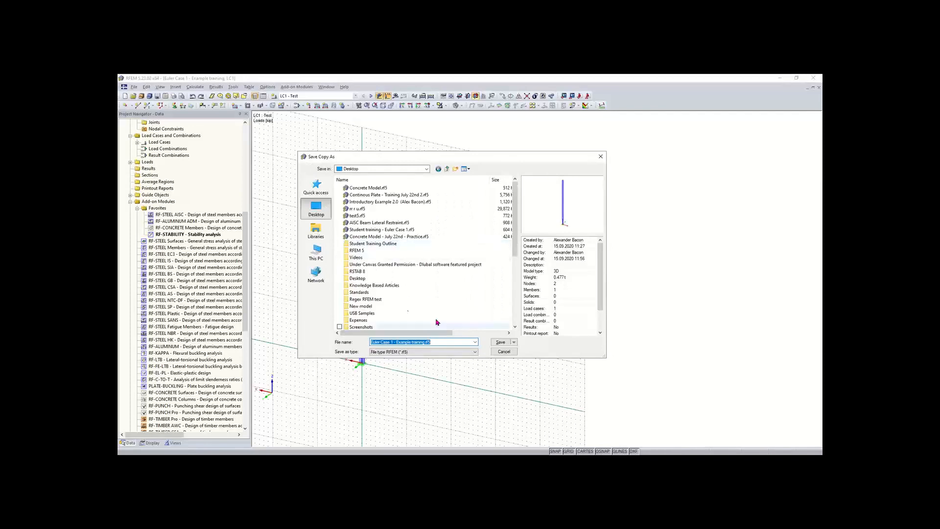
key("BackSpace")
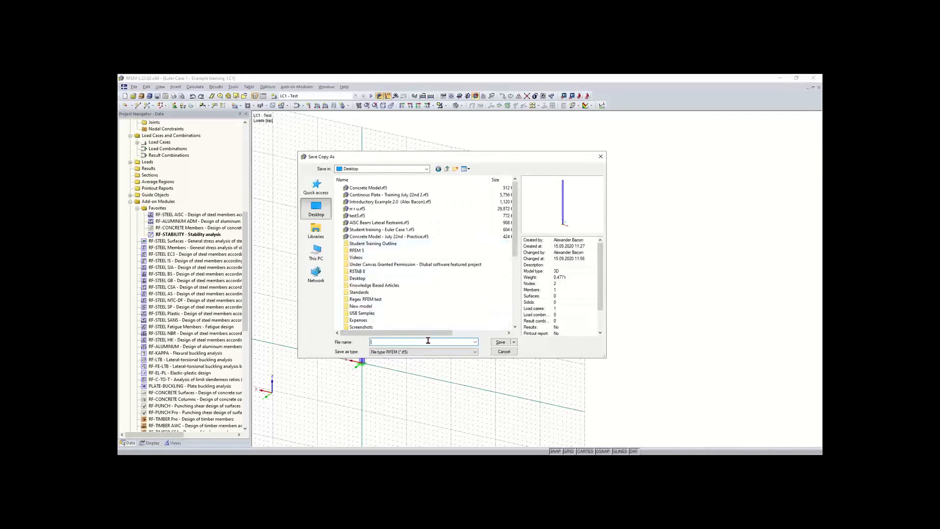
type("Moment frame")
key("Return")
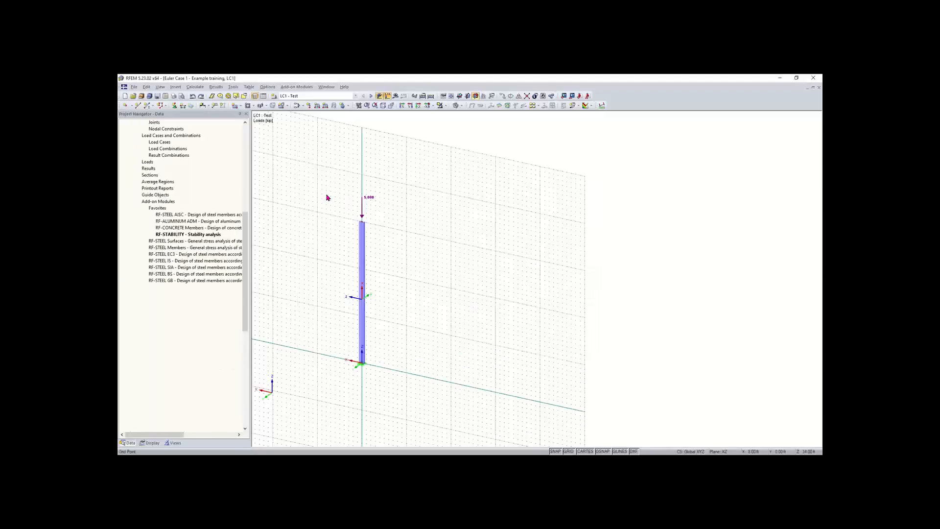
Step: Open the model Moment frame.rf5 from the Desktop
left_click(134, 87)
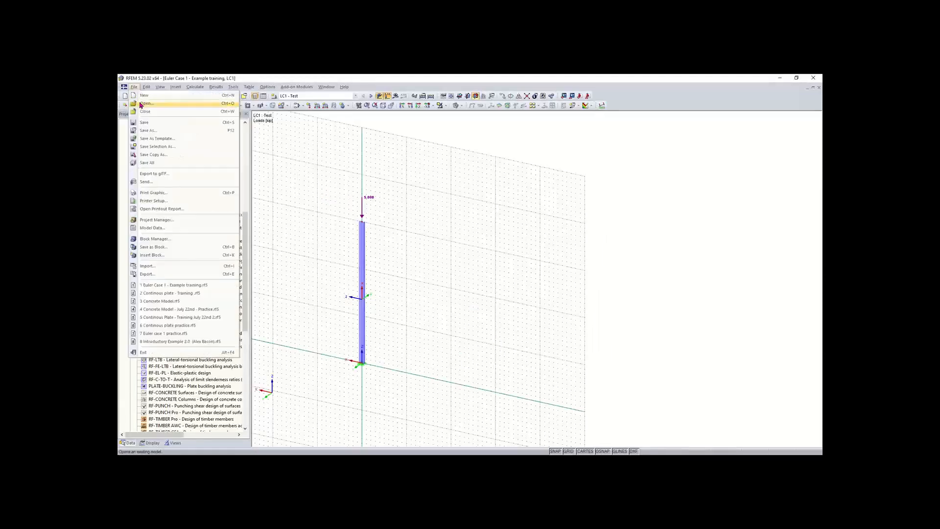
left_click(146, 103)
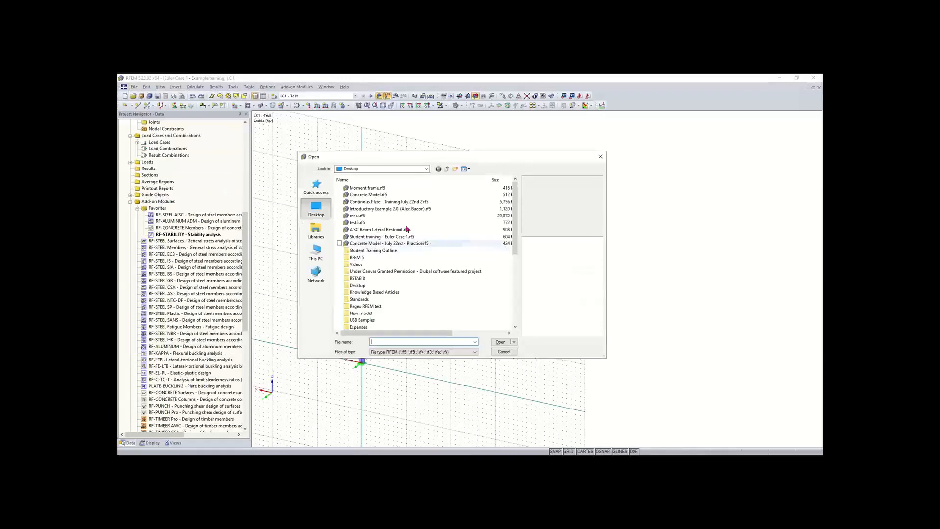
left_click(368, 188)
left_click(501, 342)
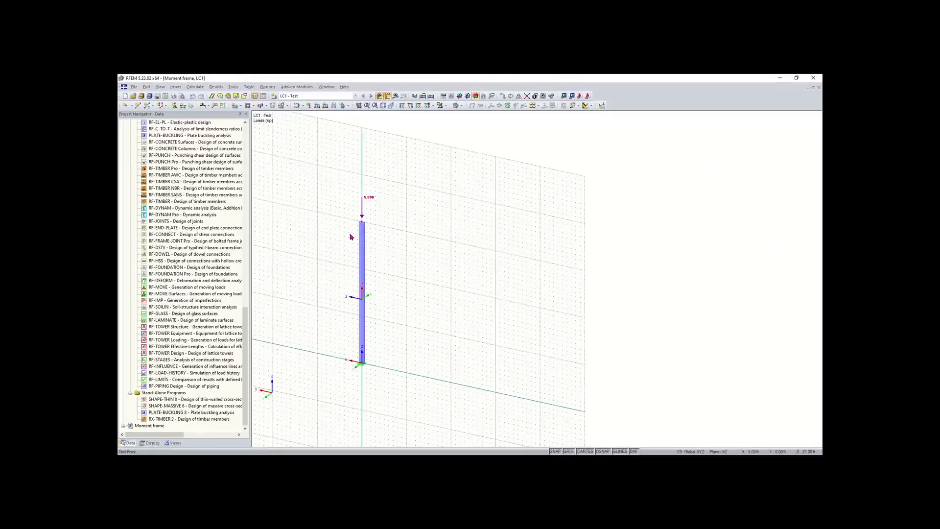
Step: Set the Z coordinate of the column's top node to 10 ft in the Moment frame model
scroll(350, 237, "up", 1)
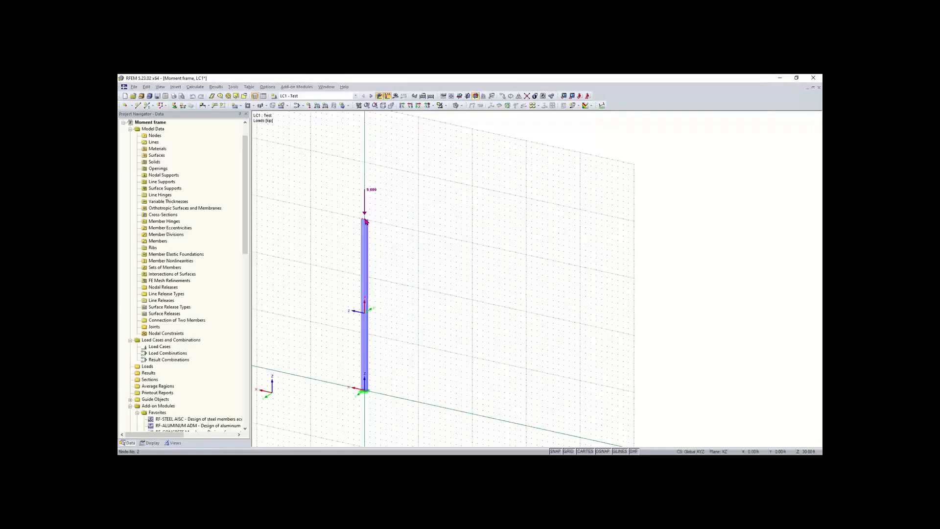
double_click(364, 220)
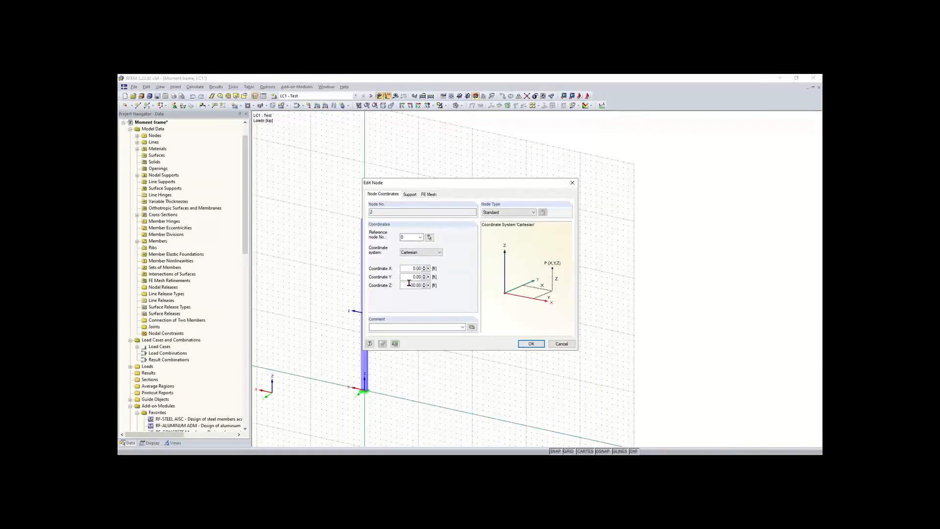
left_click_drag(409, 285, 425, 286)
type("10")
left_click(534, 344)
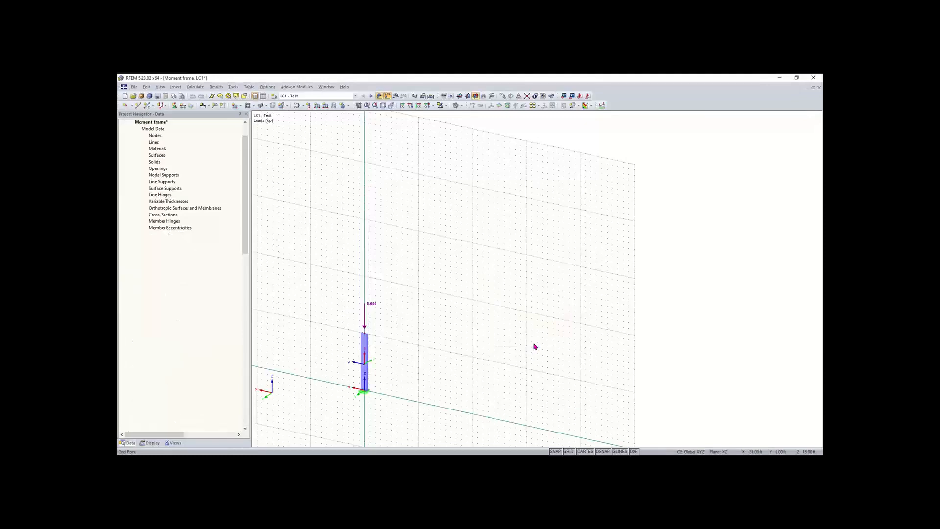
middle_click_drag(431, 382, 386, 305)
scroll(321, 278, "up", 2)
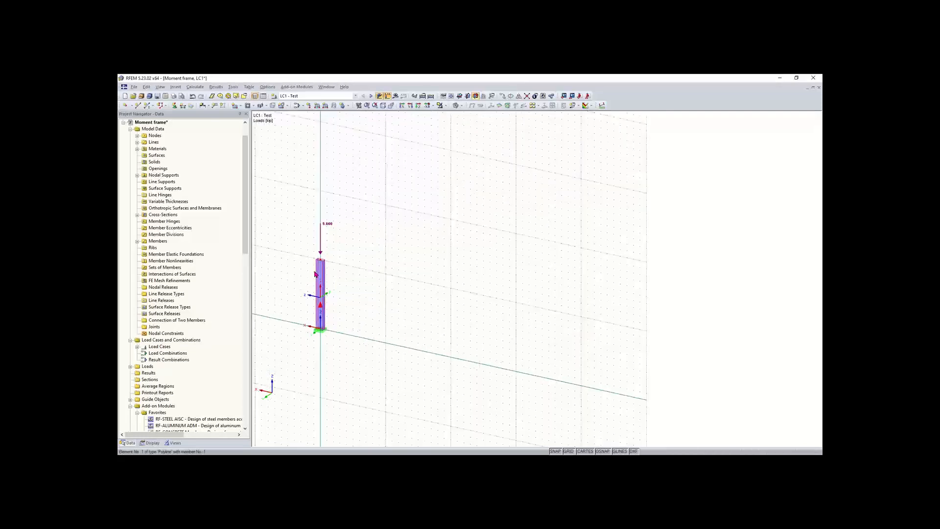
scroll(316, 274, "up", 1)
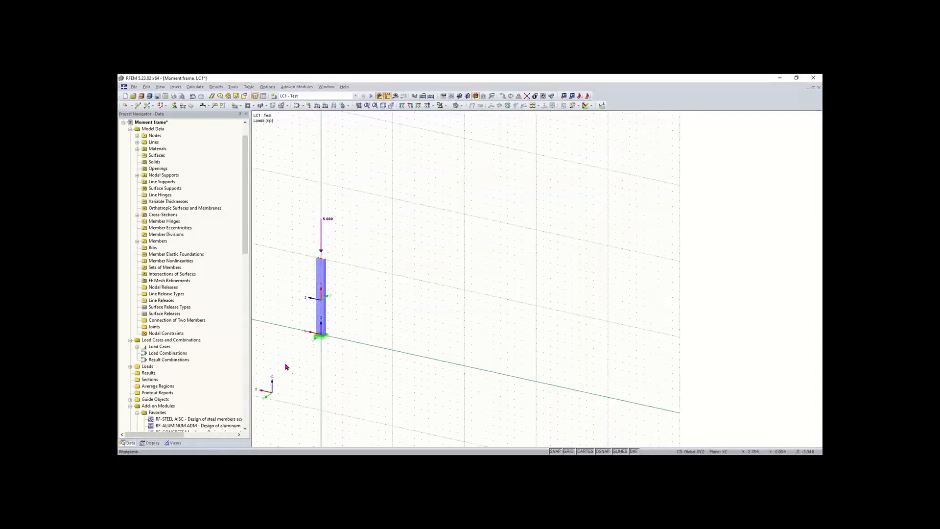
Step: Duplicate the whole column with its base support, placing the copy about 20 ft away along the X axis
left_click_drag(296, 358, 372, 226)
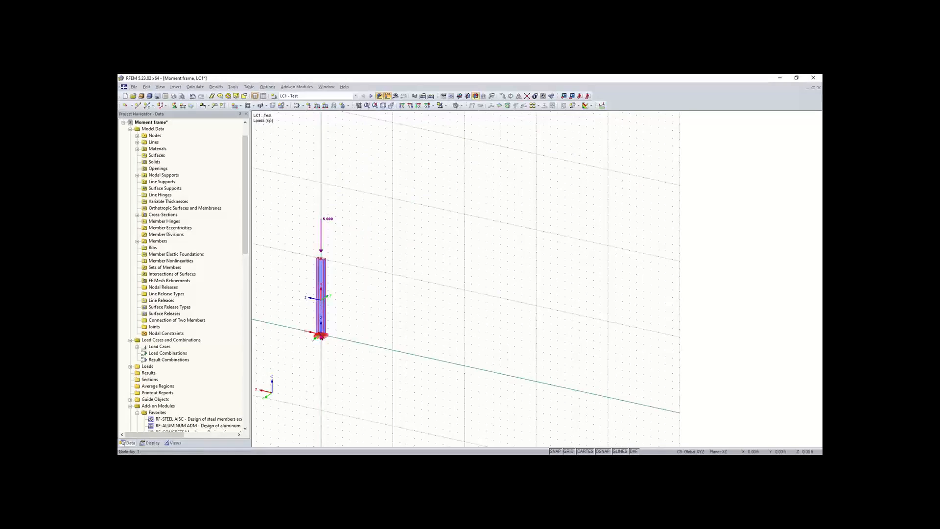
left_click_drag(321, 337, 464, 368, "ctrl")
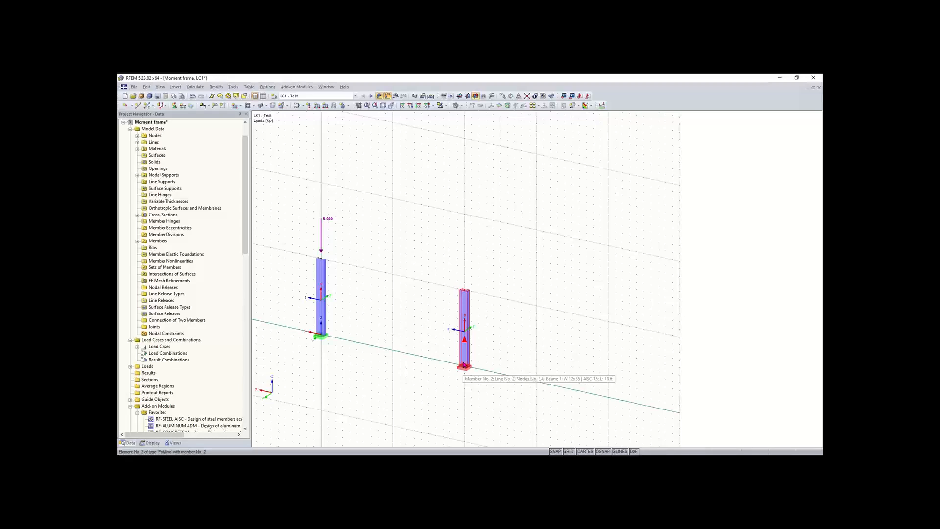
middle_click_drag(548, 279, 483, 361, "ctrl")
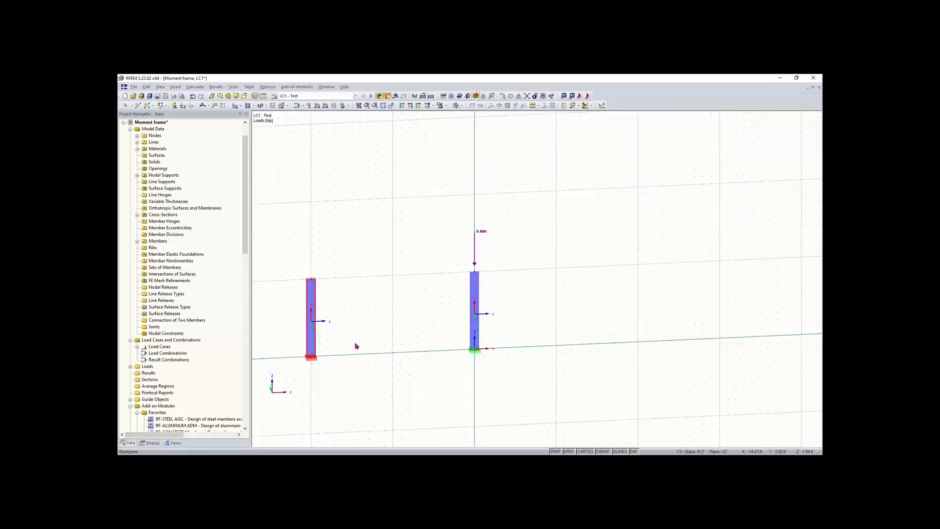
Step: Reposition the duplicated column on the positive X side, about 10 ft from the original column
left_click(352, 268)
left_click_drag(352, 267, 556, 346)
scroll(598, 353, "up", 1)
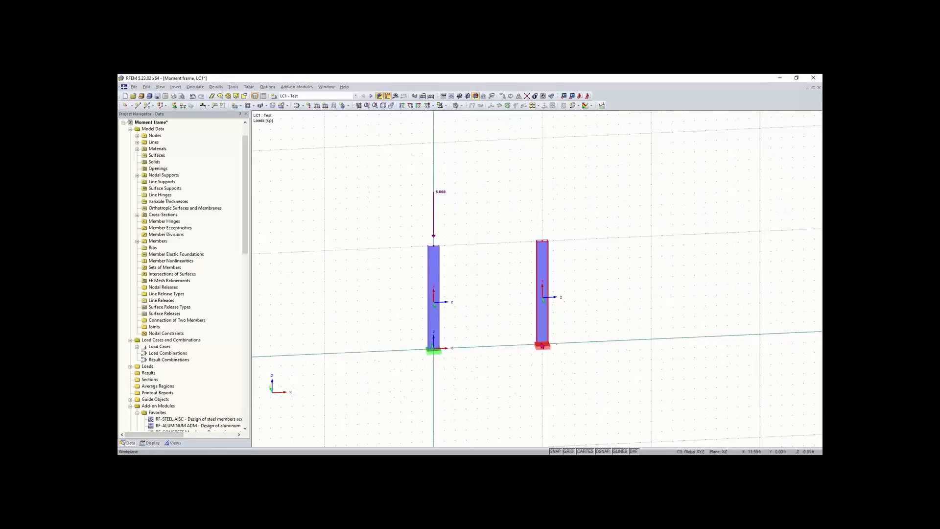
mouse_move(542, 346)
scroll(489, 250, "up", 1)
middle_click_drag(488, 250, 384, 240)
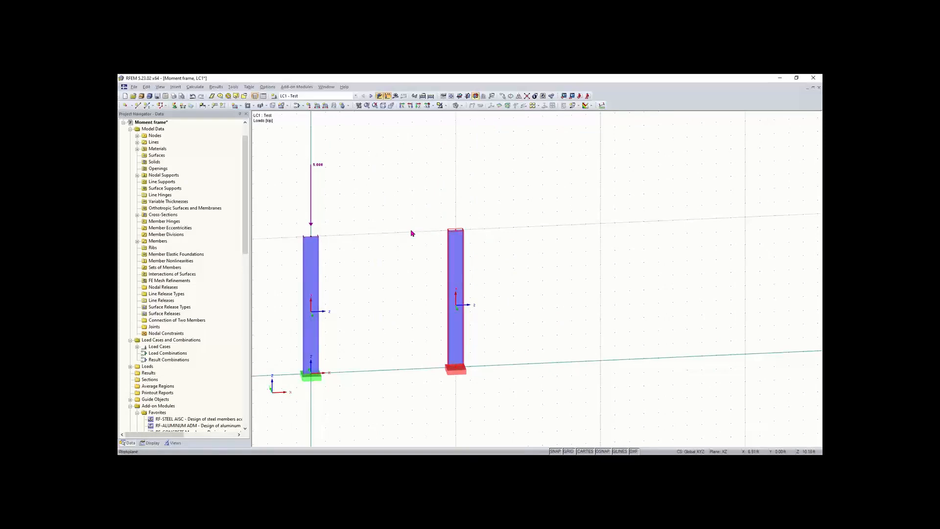
scroll(400, 228, "down", 1)
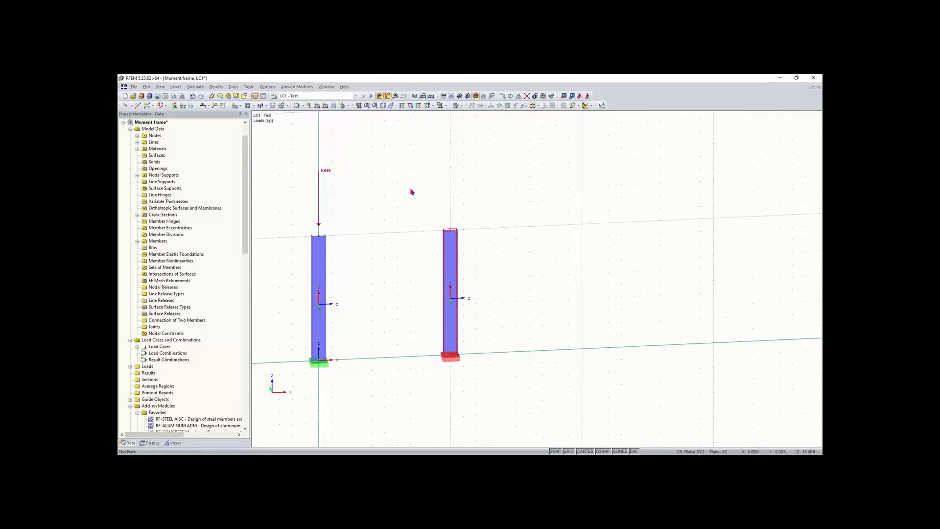
Step: Copy the 5 kip nodal load from the original column onto the top node of the second column
key("ctrl+v")
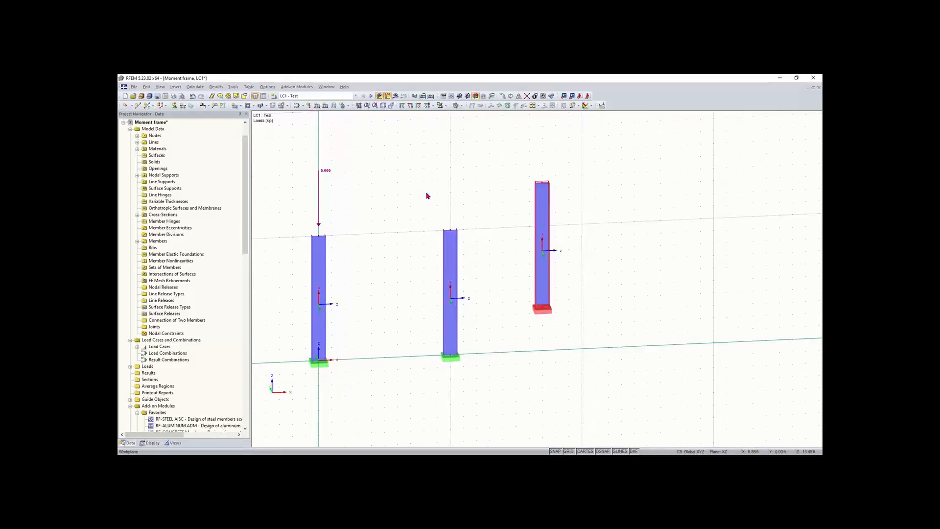
key("ctrl+z")
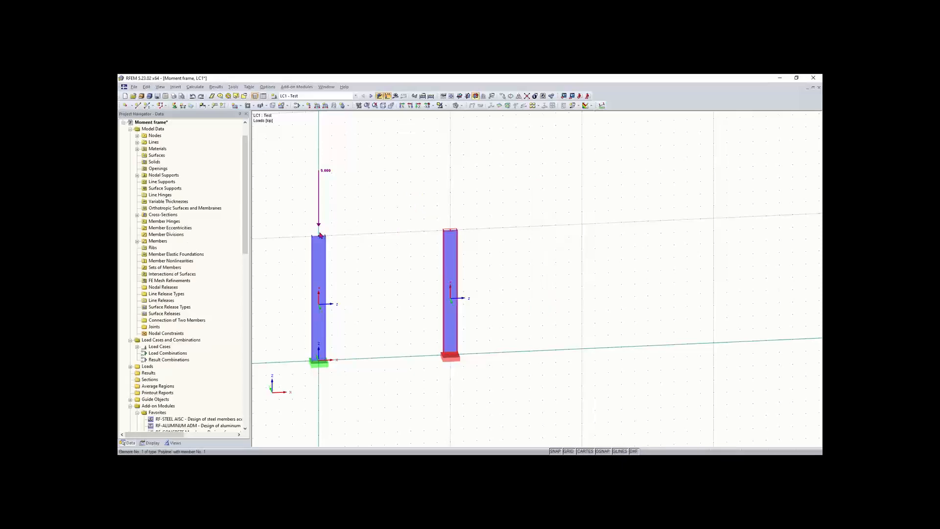
left_click(319, 224)
left_click_drag(319, 221, 451, 230, "ctrl")
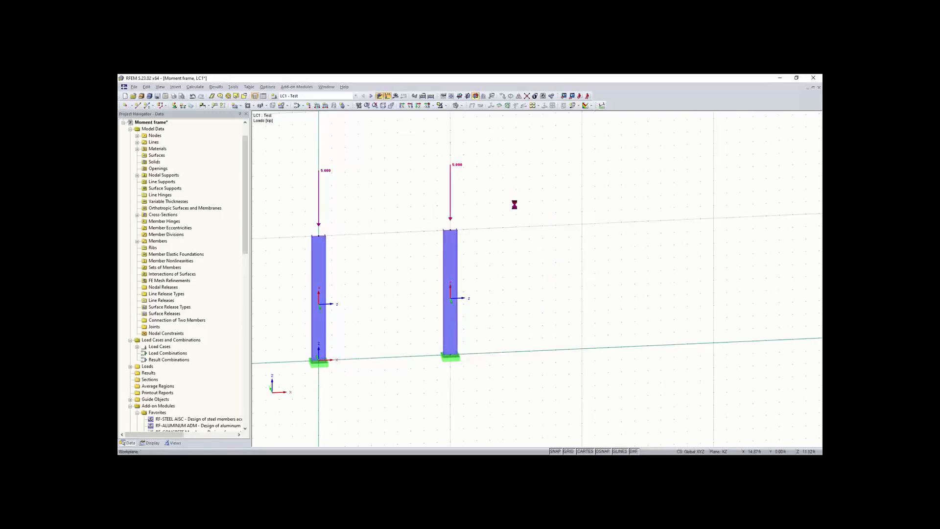
Step: Start a new beam member and assign it the rolled W 8x15 section from the AISC 15 table
left_click(147, 107)
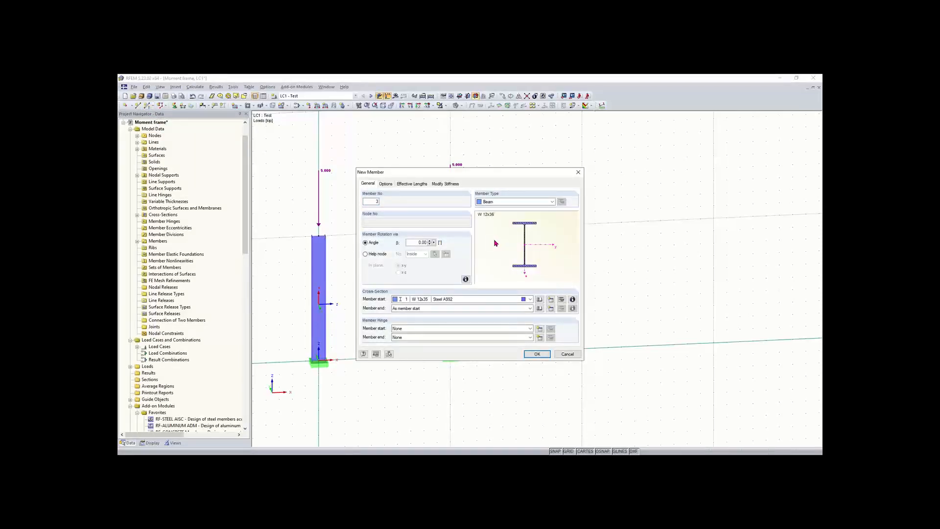
left_click(539, 300)
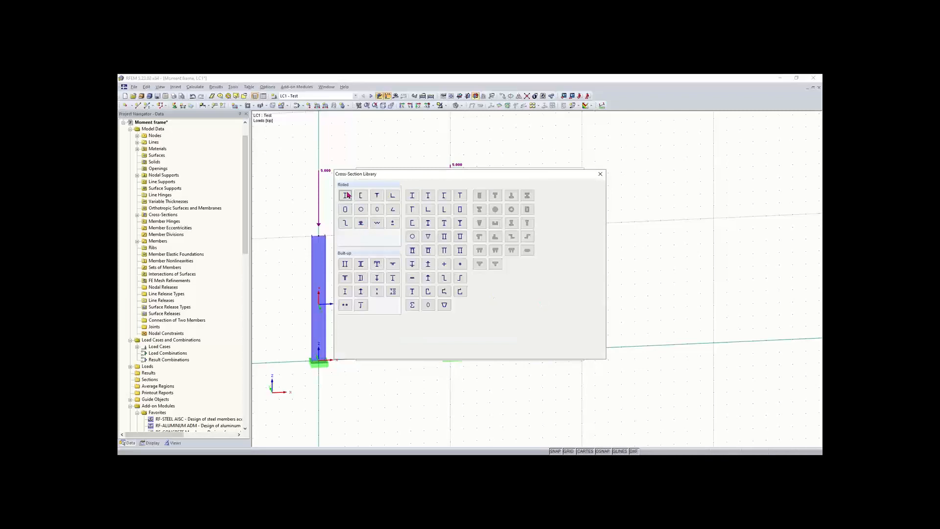
left_click(346, 195)
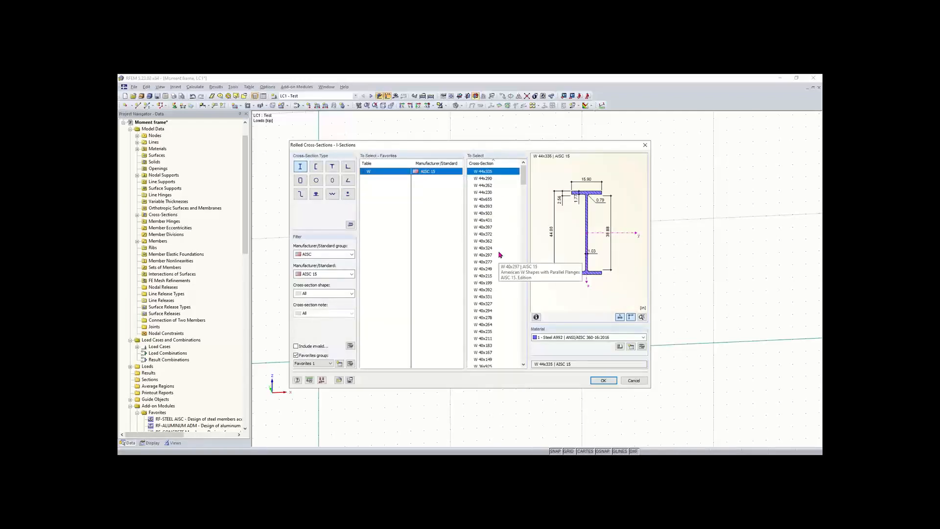
scroll(505, 255, "down", 4)
scroll(504, 254, "down", 12)
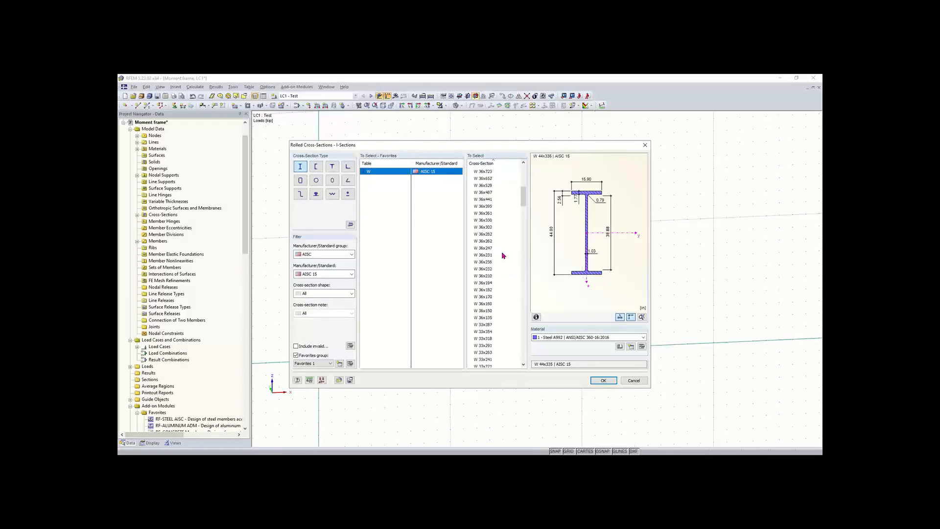
left_click_drag(523, 217, 532, 349)
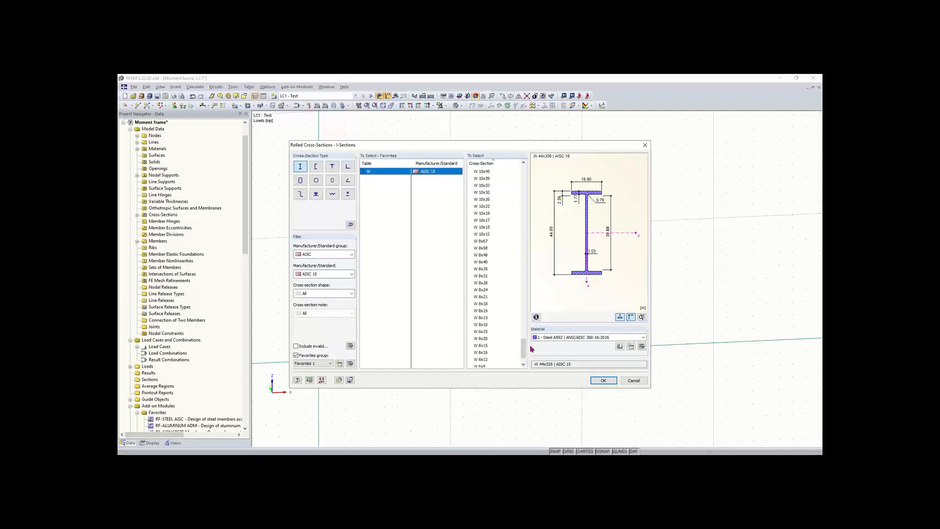
left_click(482, 311)
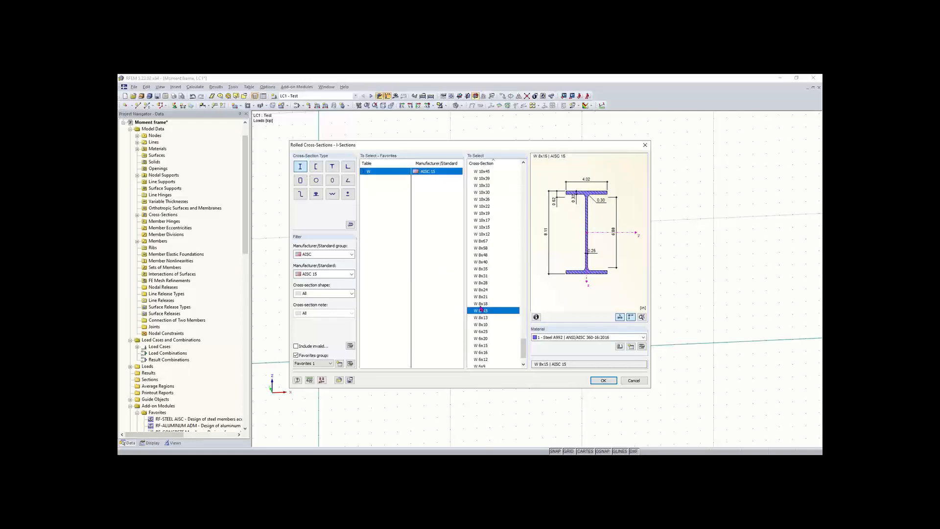
left_click(604, 381)
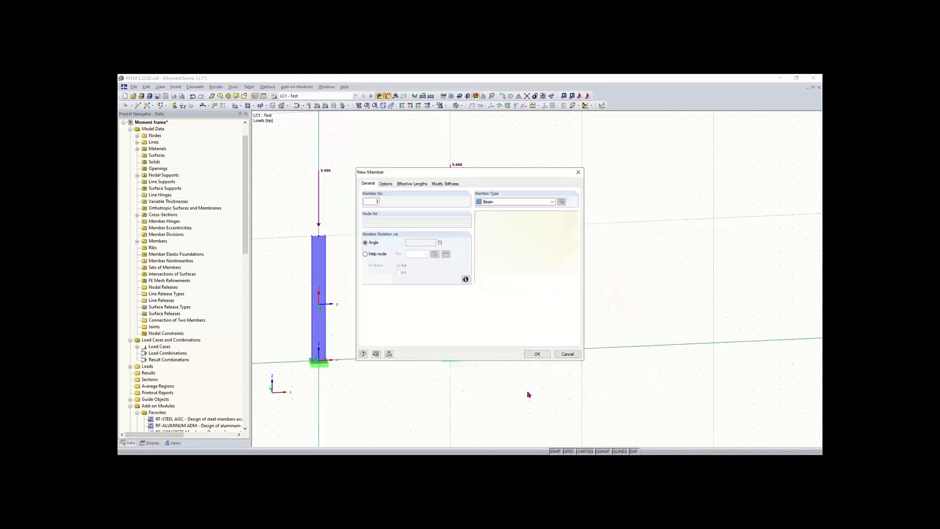
Step: Place the W 8x15 beam between the top nodes of the two columns
left_click(537, 354)
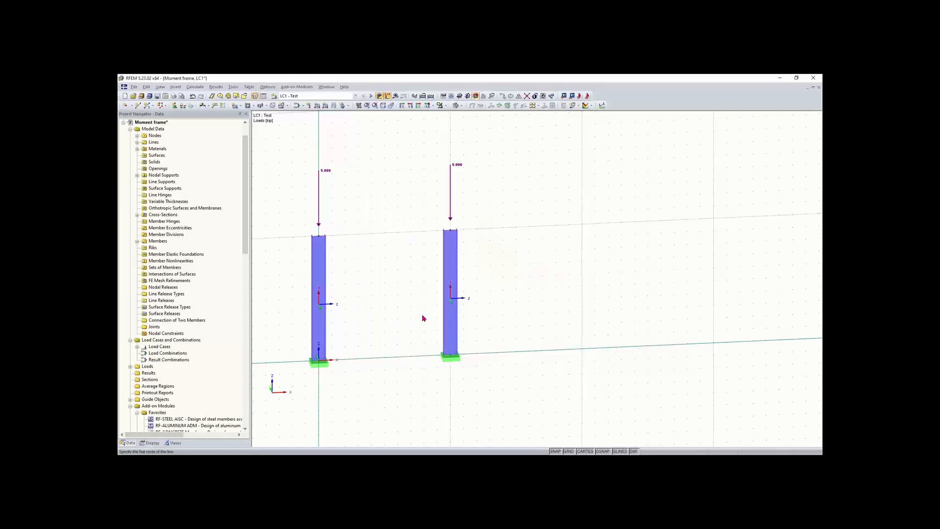
left_click(321, 237)
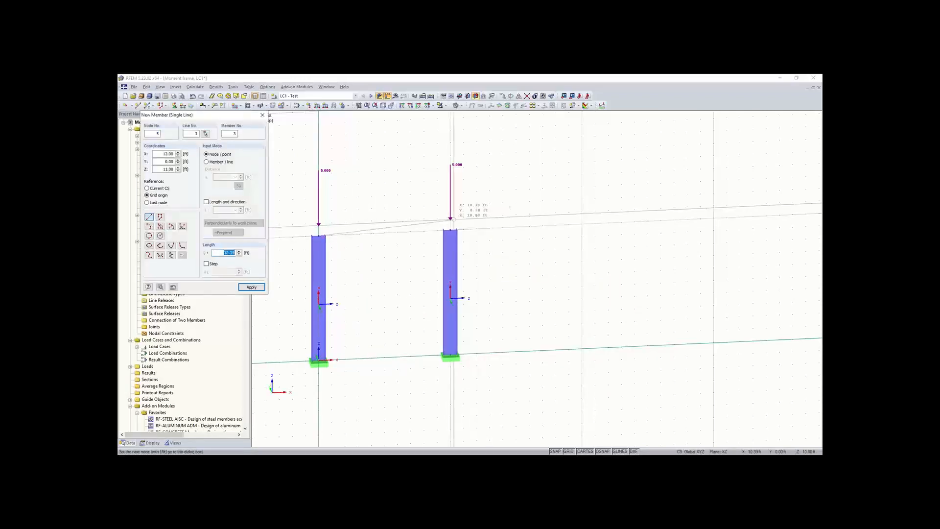
left_click(451, 228)
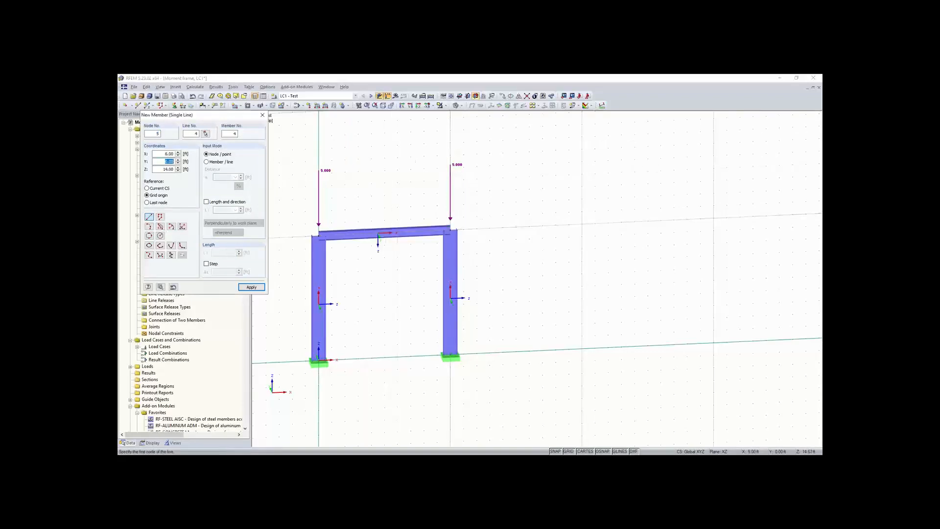
key("Escape")
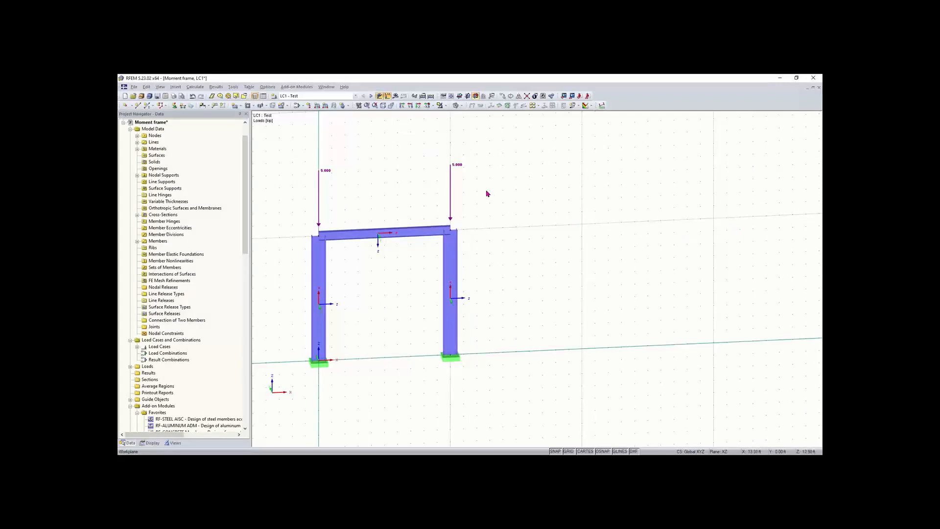
Step: Calculate load case LC1 and display the frame's total global deformation u
left_click(396, 96)
left_click(457, 279)
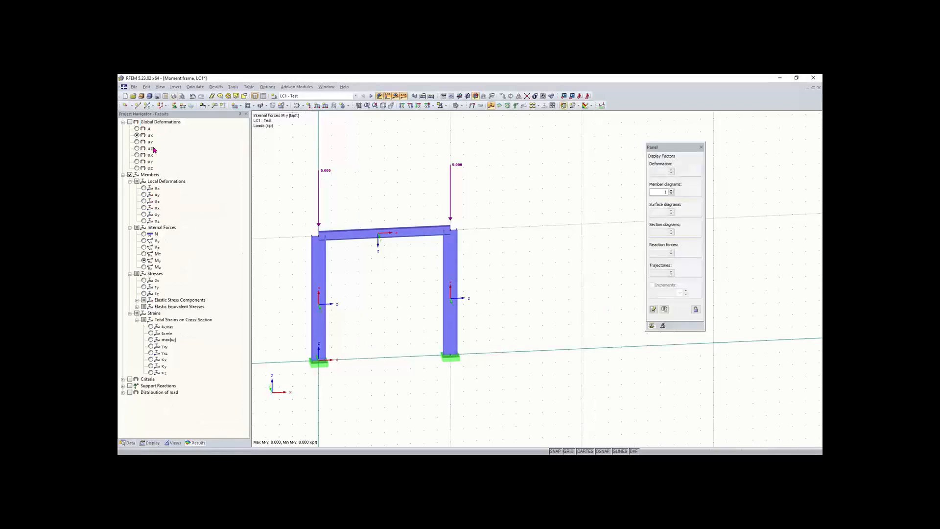
left_click(130, 122)
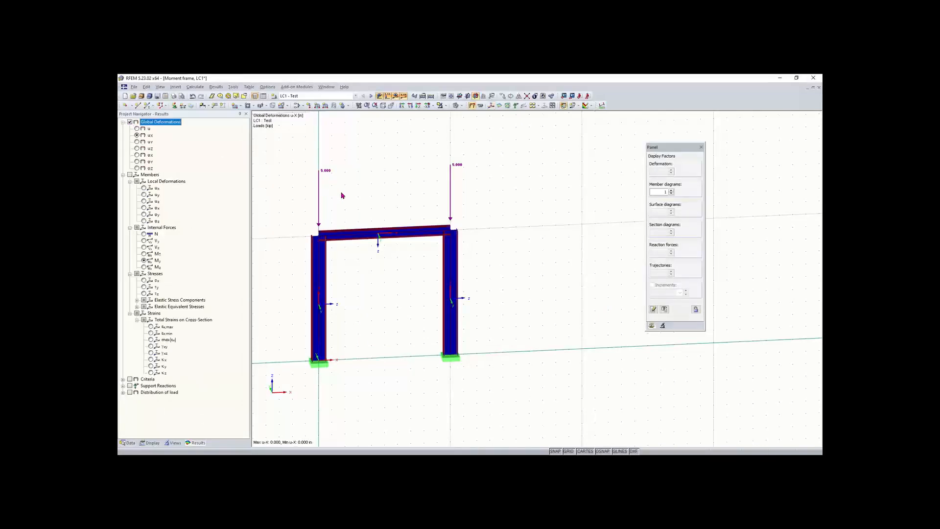
mouse_move(338, 199)
middle_mouse_down("ctrl")
mouse_move(493, 206)
mouse_move(335, 182)
middle_mouse_up("ctrl")
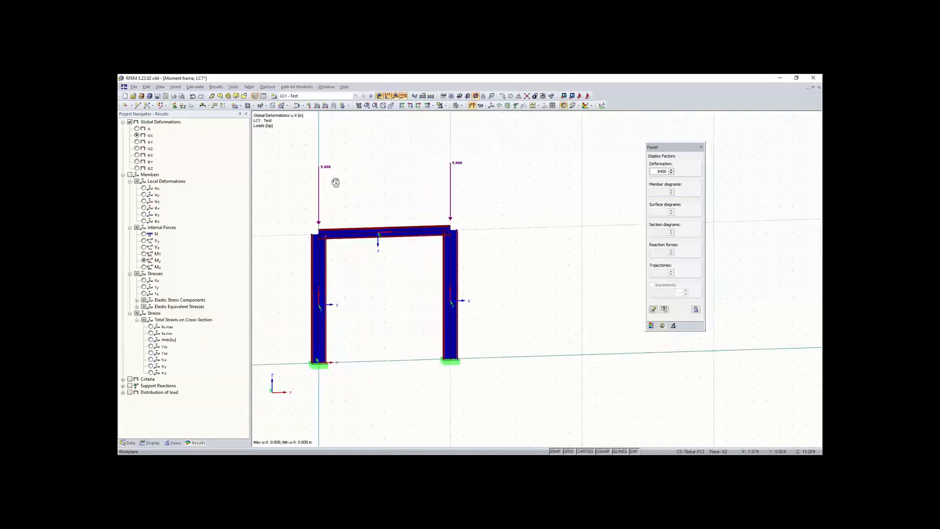
left_click(137, 128)
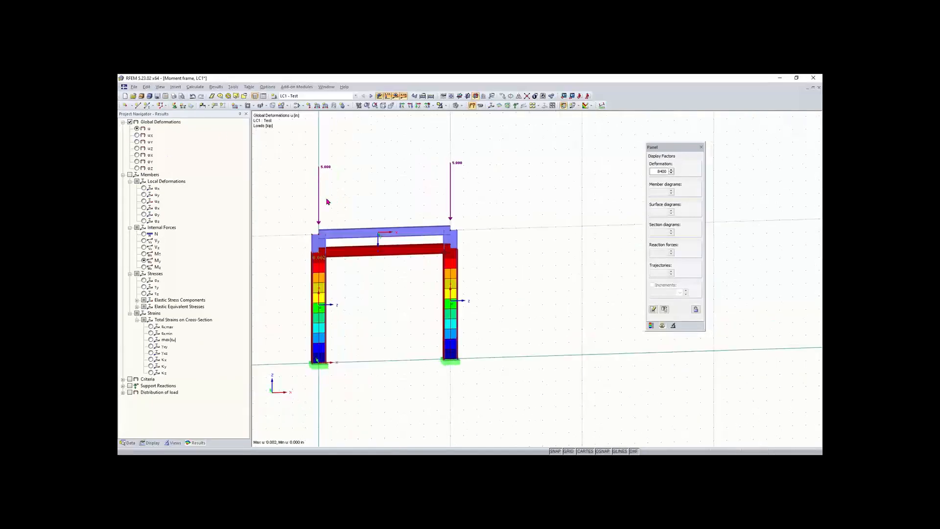
middle_click_drag(386, 210, 395, 212, "ctrl")
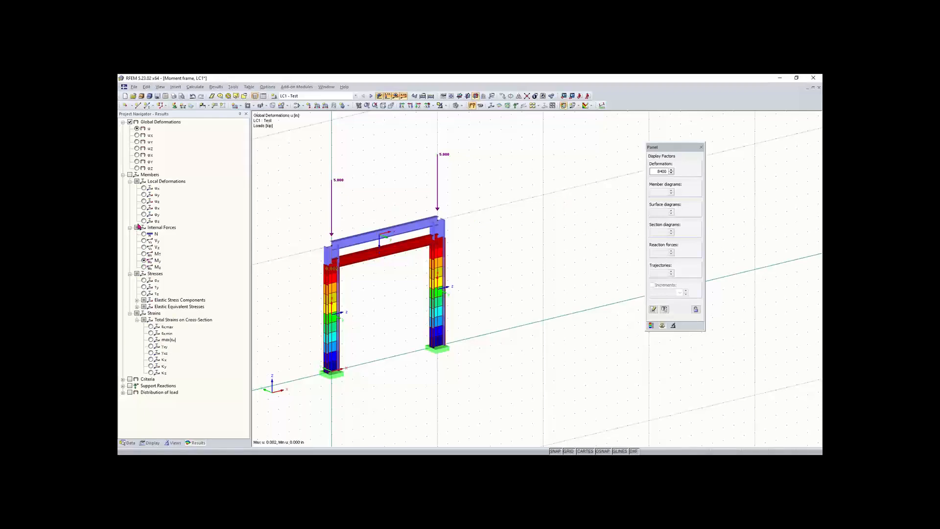
Step: Examine the members' internal force diagrams for M-y, M-T, N and V-z
left_click(130, 175)
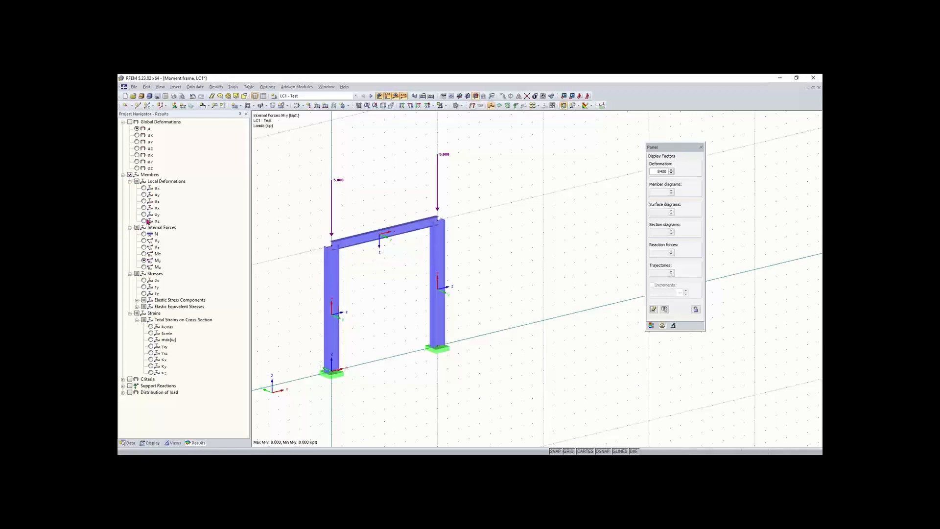
middle_click_drag(283, 279, 258, 285, "ctrl")
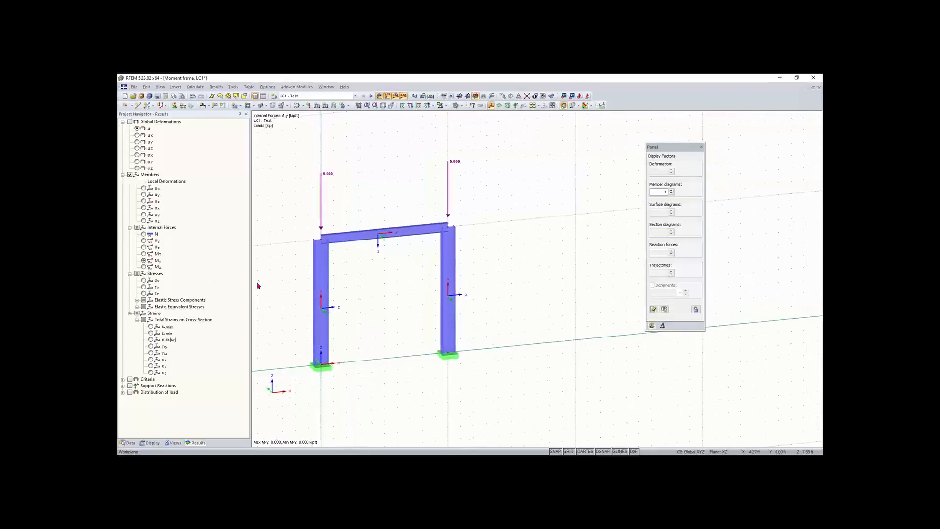
right_click(240, 286)
left_click(144, 254)
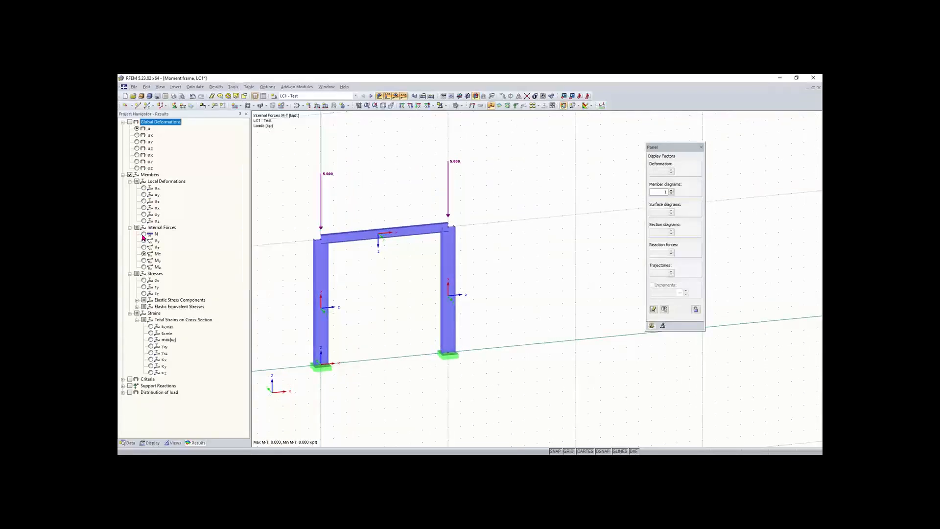
left_click(144, 234)
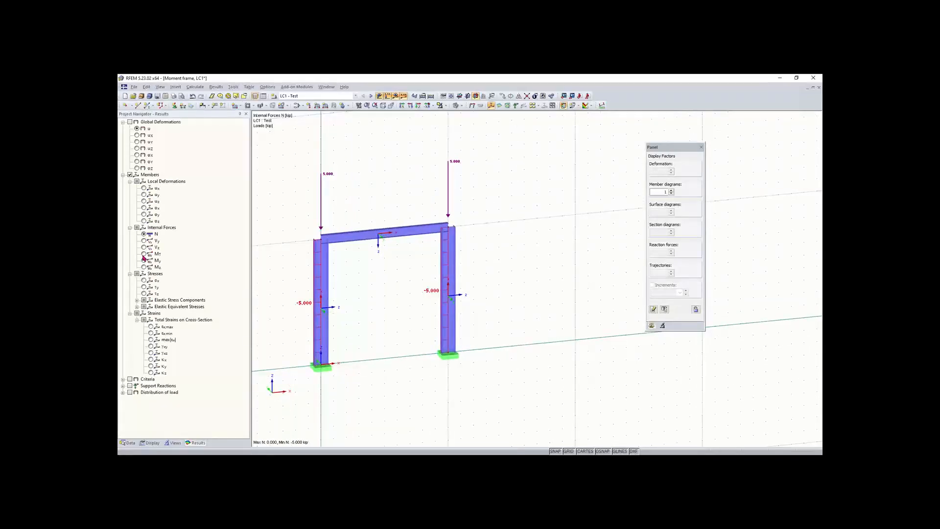
left_click(144, 248)
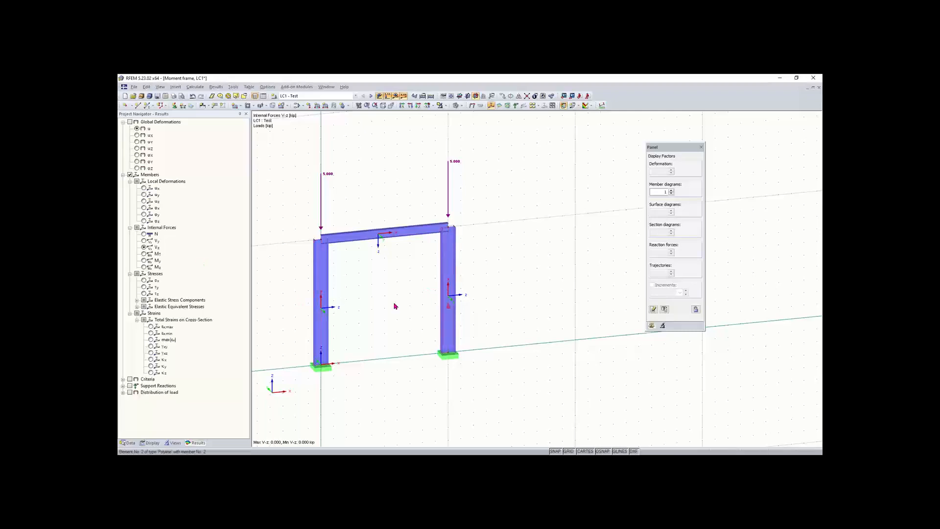
Step: Add a horizontal force Px of 2 kip to the nodal load on both column tops
middle_click_drag(394, 307, 436, 300)
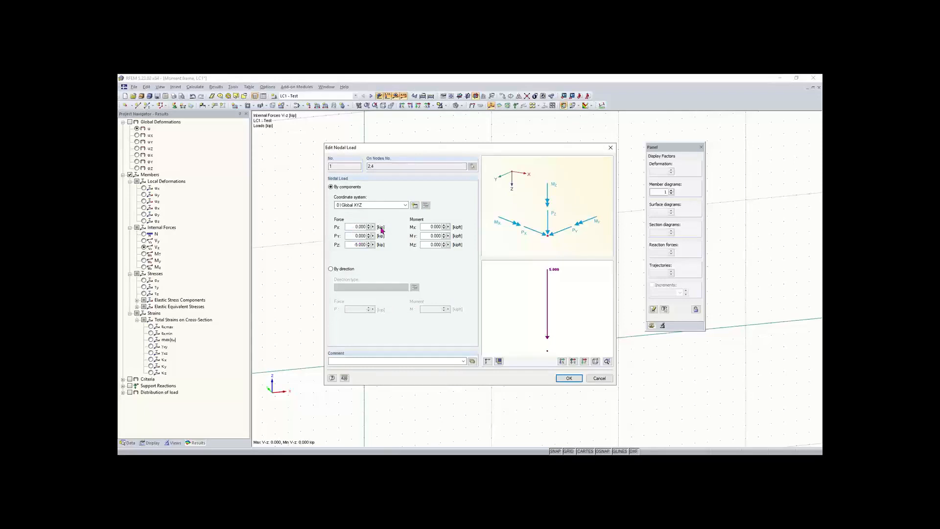
double_click(382, 228)
type("2")
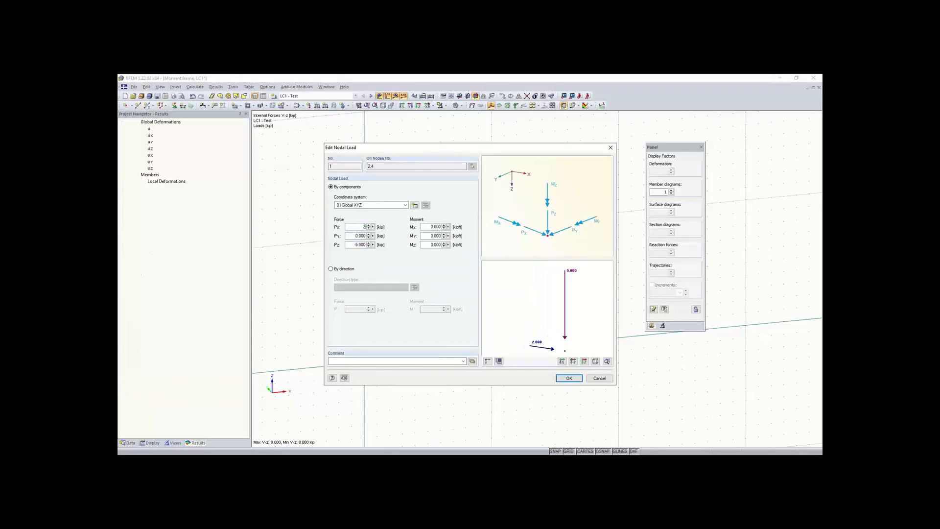
left_click(577, 379)
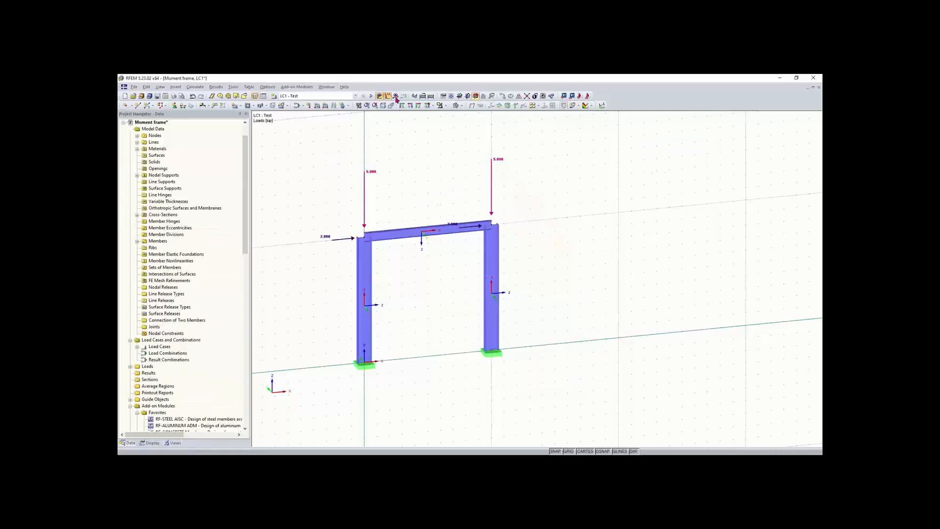
Step: Recalculate LC1 and display the members' M-y moments together with the support reactions
left_click(459, 286)
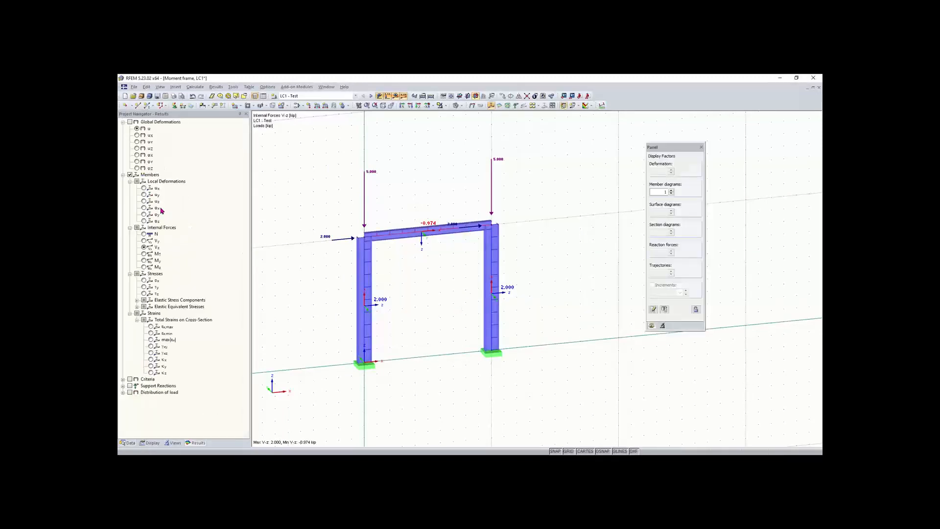
left_click(144, 260)
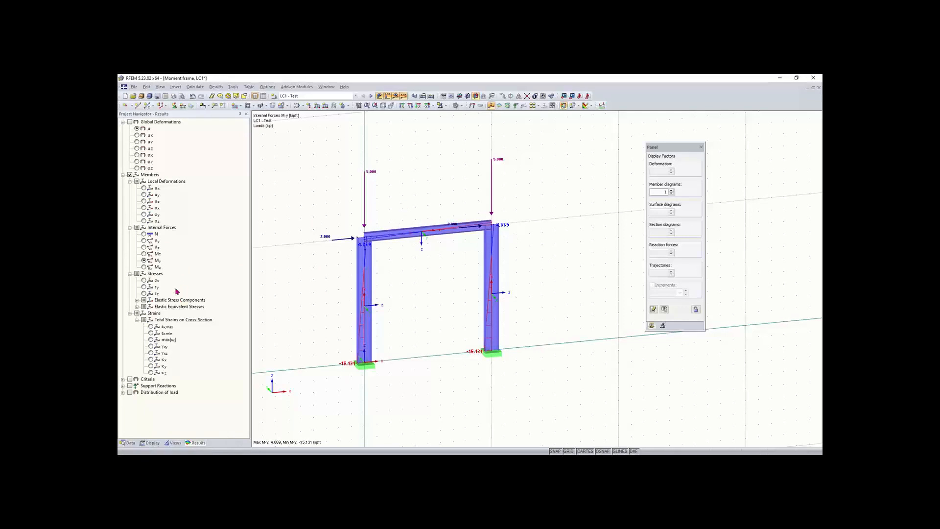
left_click(130, 387)
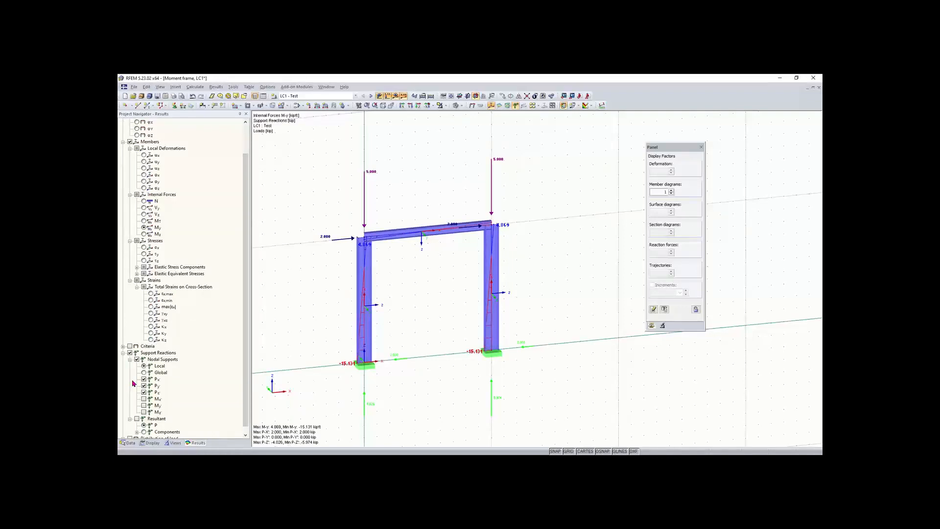
scroll(237, 361, "down", 1)
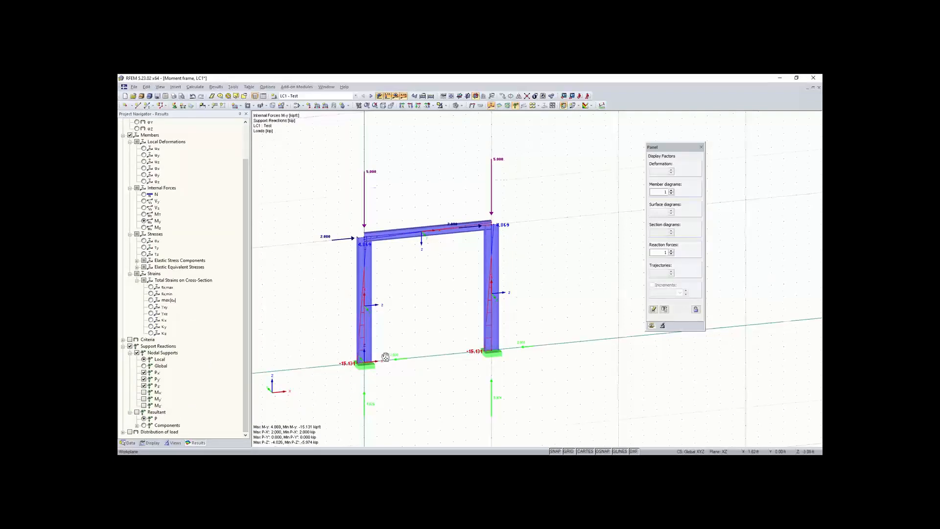
middle_click_drag(388, 399, 362, 358)
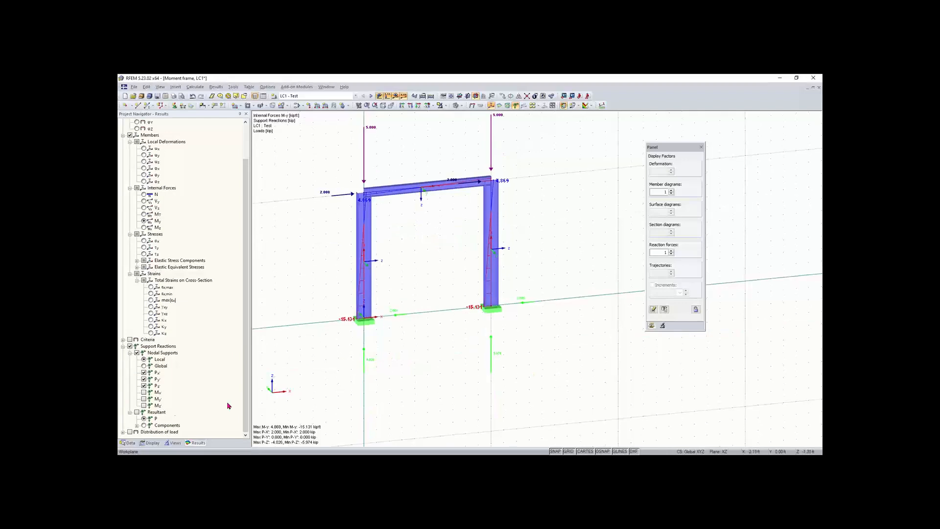
Step: Show the Mx, My and Mz reaction moments at the column bases as well
left_click(143, 392)
left_click(144, 399)
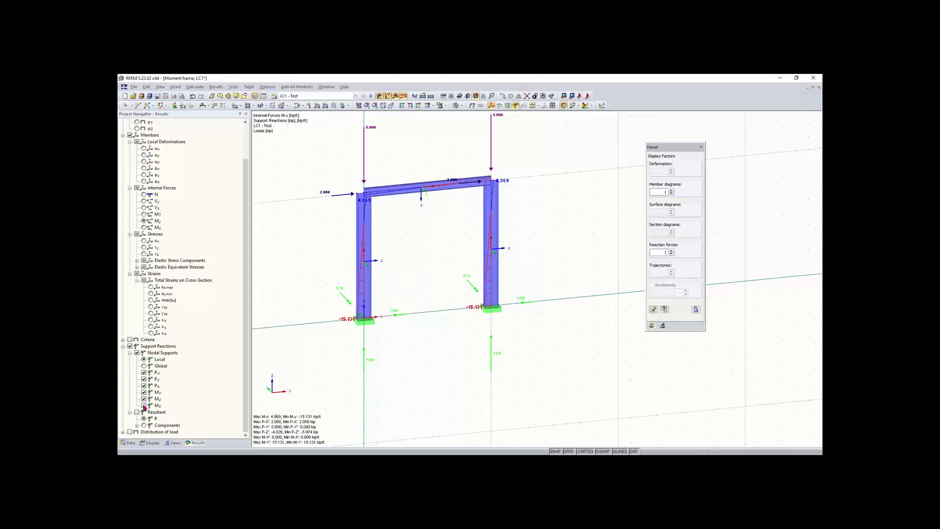
left_click(143, 406)
scroll(371, 365, "up", 2)
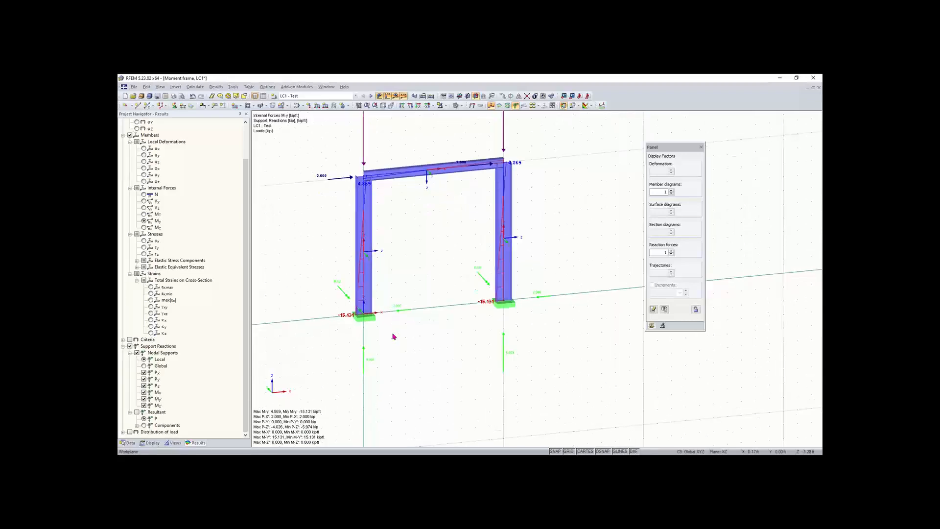
middle_click_drag(447, 311, 337, 315, "ctrl")
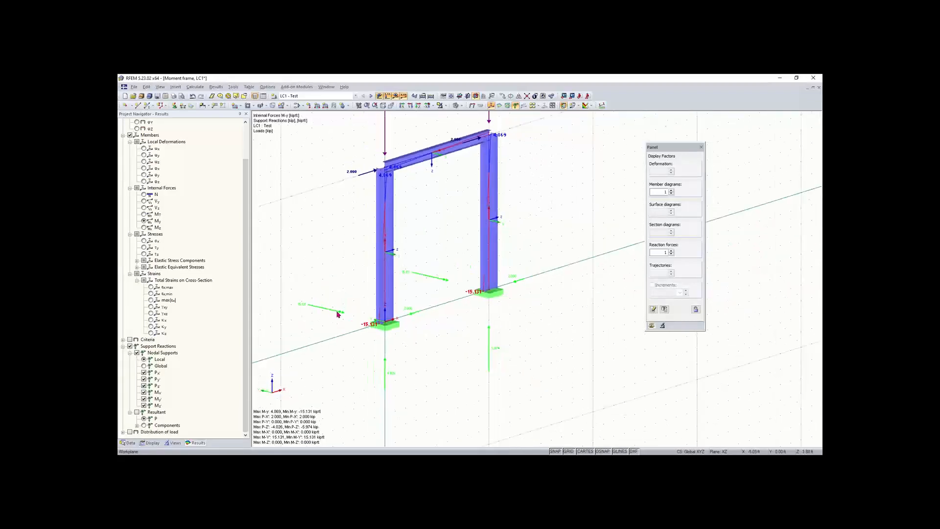
Step: Turn off the work plane grid and inspect the whole frame with its support reactions
left_click(569, 451)
scroll(453, 329, "down", 1)
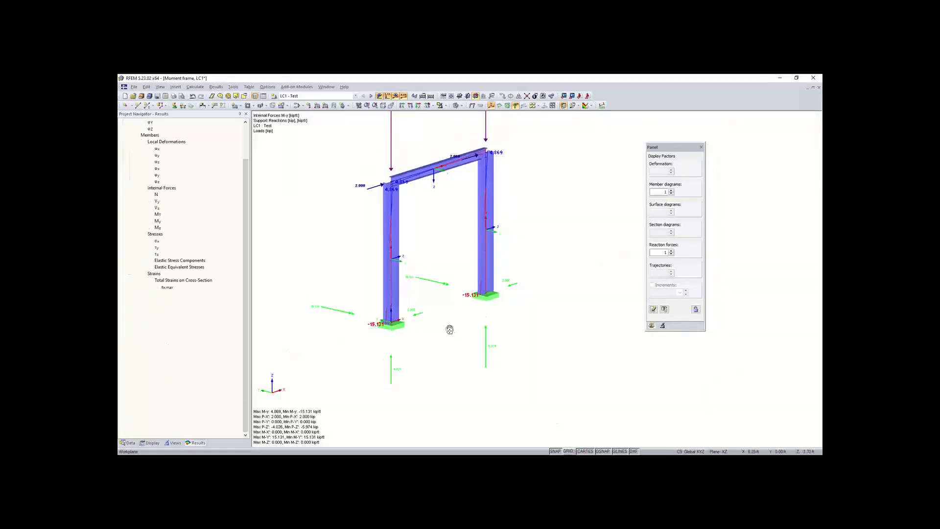
middle_click_drag(453, 329, 470, 357)
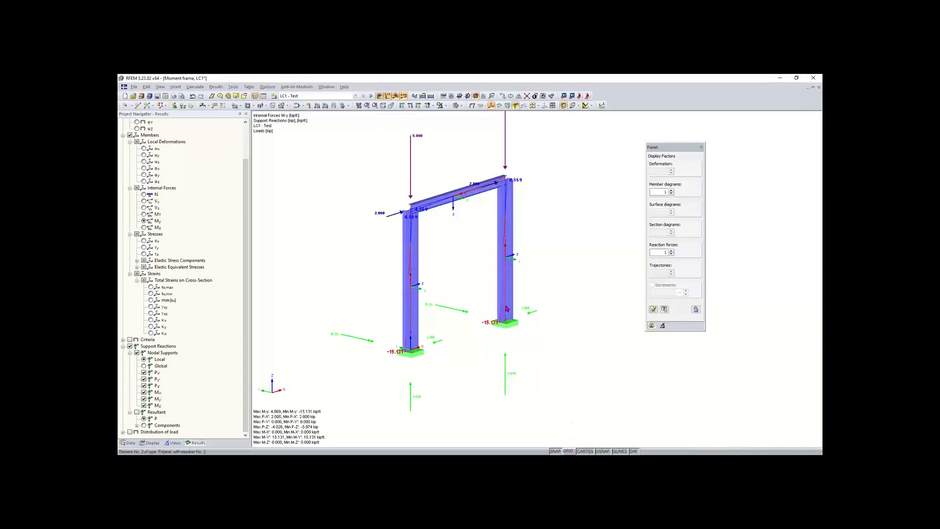
scroll(505, 272, "down", 1)
middle_click_drag(505, 272, 497, 288)
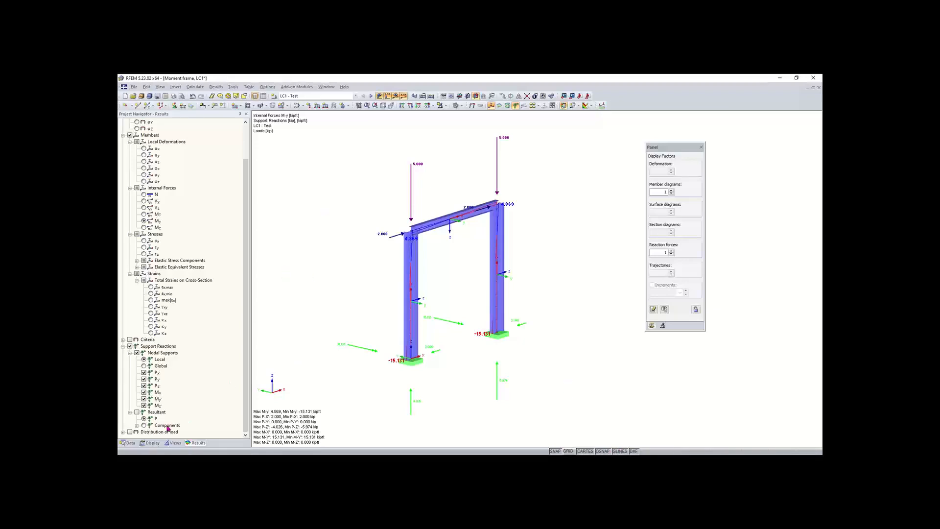
Step: Calculate the RF-STABILITY eigenvalue analysis for LC1 with the default settings and display the buckling mode shape on the model
left_click(128, 442)
scroll(210, 276, "down", 8)
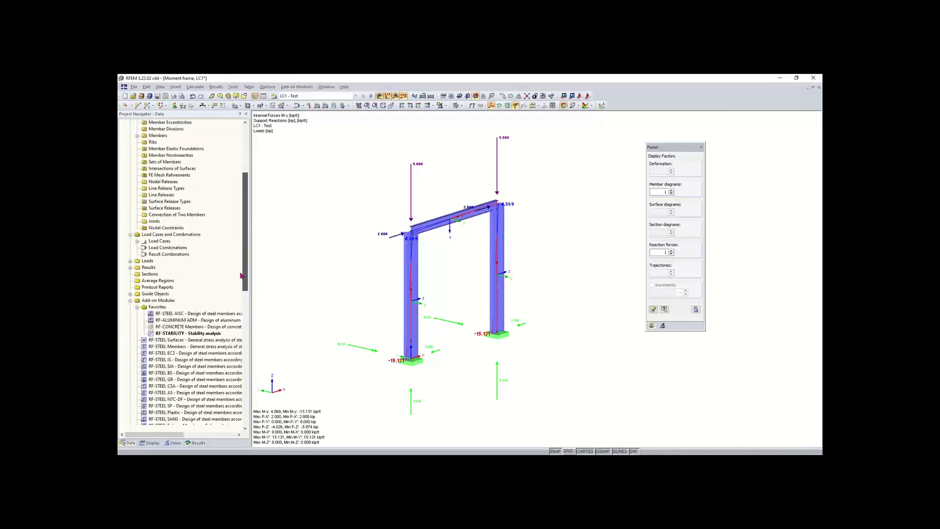
double_click(196, 267)
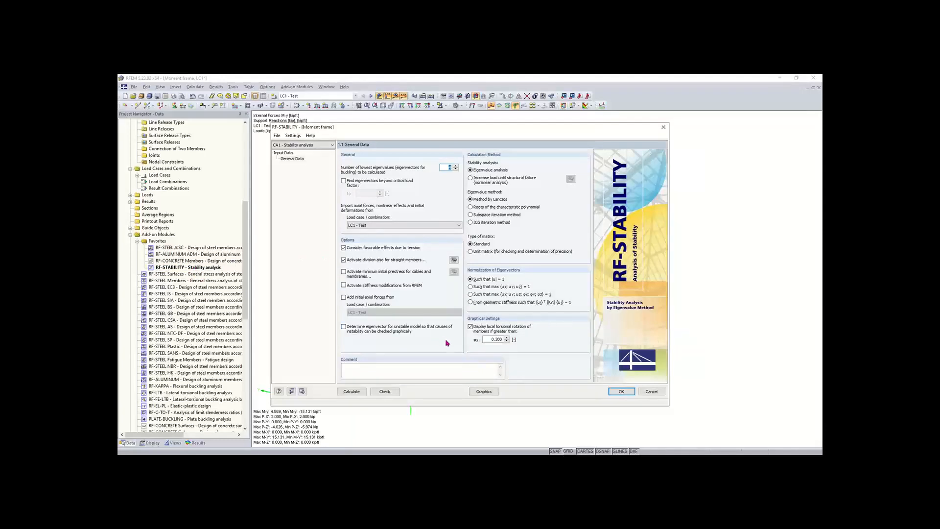
left_click(351, 392)
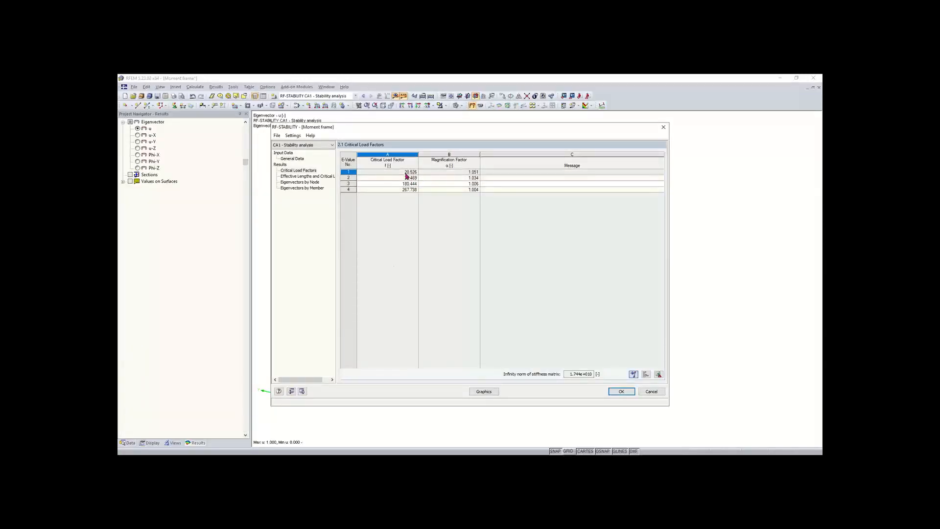
left_click(485, 391)
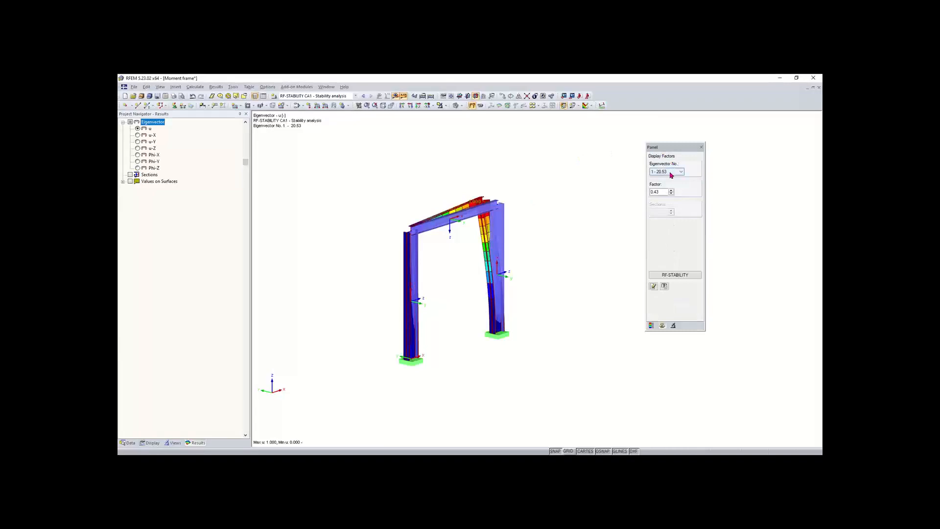
Step: Inspect the first buckling mode of the frame in straight-on views, ending with the view along the X-axis
left_click(415, 106)
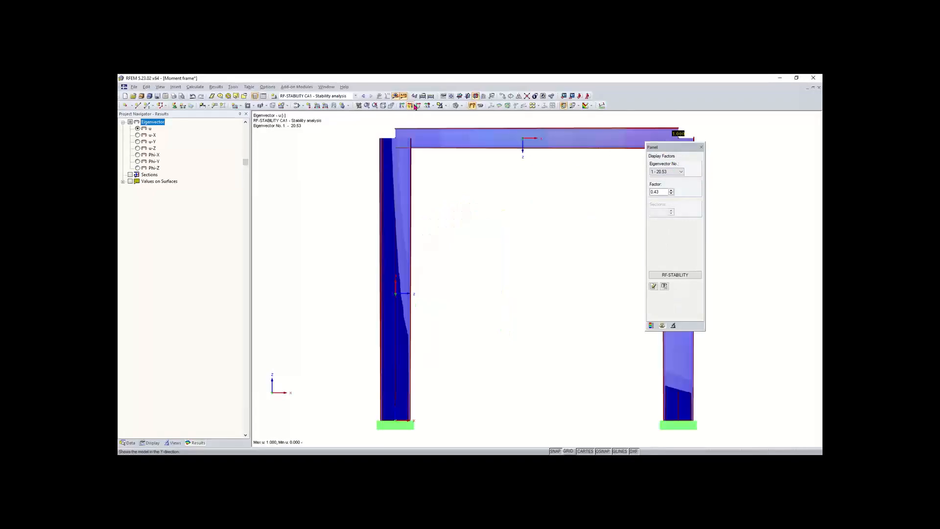
left_click(419, 106)
scroll(480, 181, "down", 2)
middle_click_drag(485, 184, 392, 181)
left_click(402, 105)
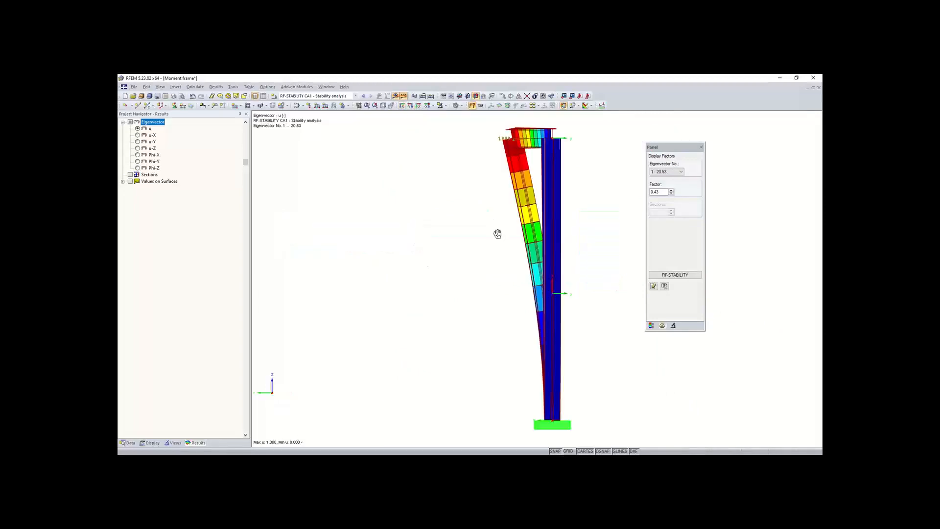
middle_click_drag(498, 234, 412, 245)
Step: Step through eigenvectors 2, 3 and 4, then return to eigenvector 1 and examine it in a 3D view of the frame
left_click(669, 172)
left_click(666, 179)
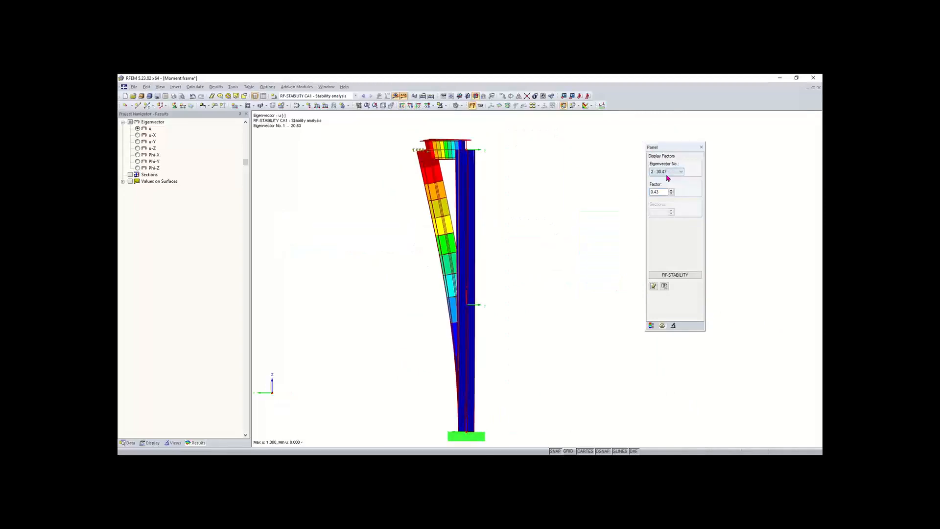
left_click(669, 172)
left_click(666, 185)
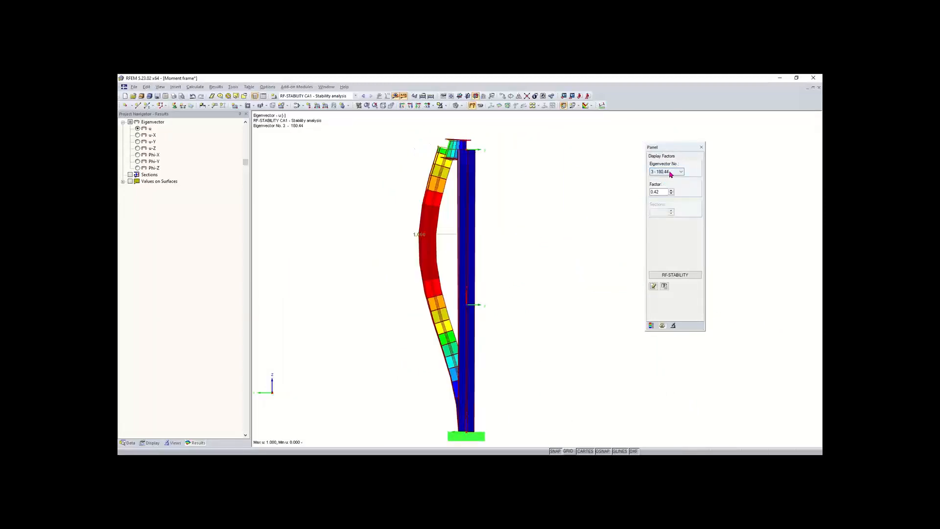
left_click(669, 171)
left_click(666, 191)
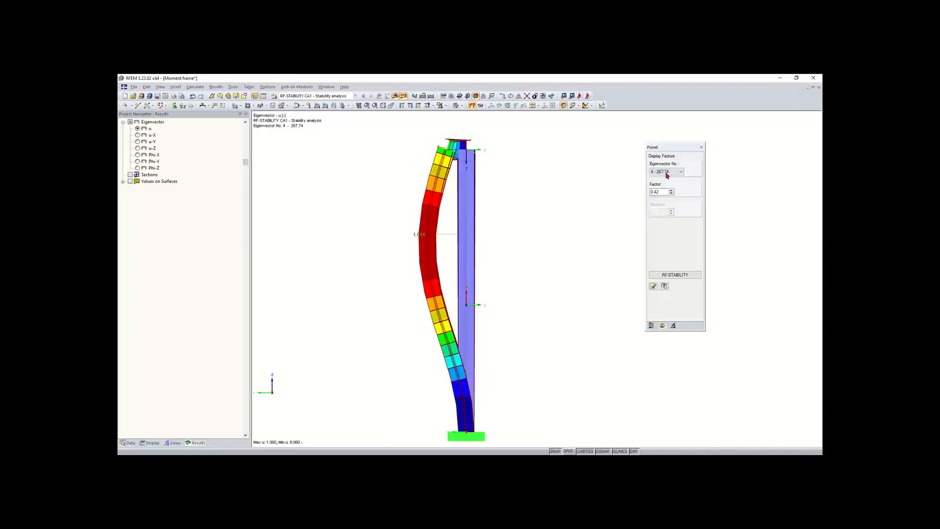
left_click(667, 172)
left_click(664, 177)
middle_click_drag(540, 245, 472, 314, "ctrl")
scroll(473, 315, "down", 1)
scroll(473, 315, "down", 1)
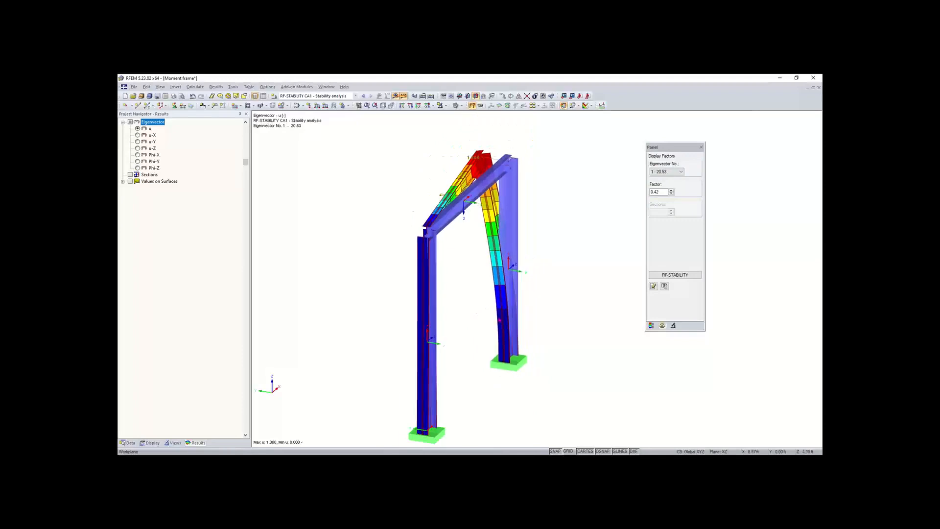
middle_click_drag(572, 245, 592, 206, "ctrl")
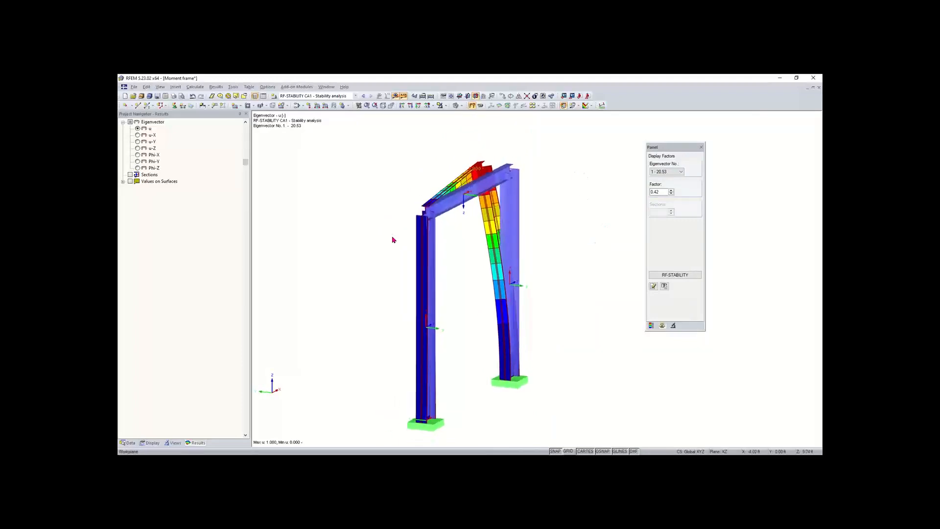
Step: Assign a new nodal support to both column-top nodes (2,4) that fixes only the Y displacement, leaving X, Z and all rotations free
left_click_drag(392, 240, 564, 149)
double_click(509, 173)
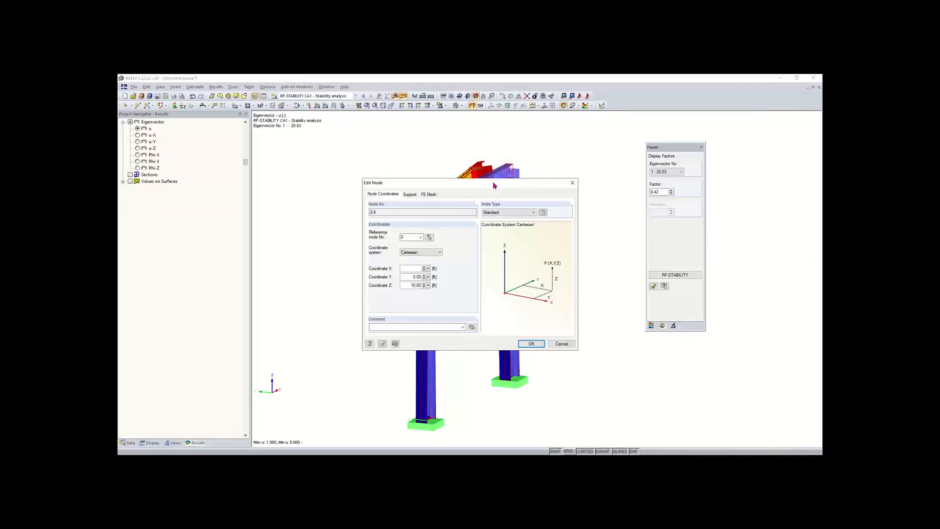
left_click(573, 183)
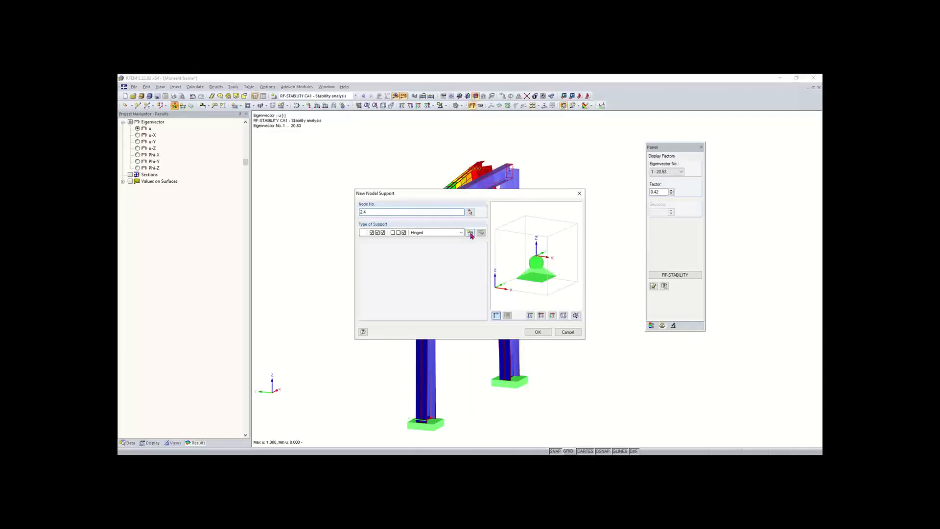
left_click(471, 234)
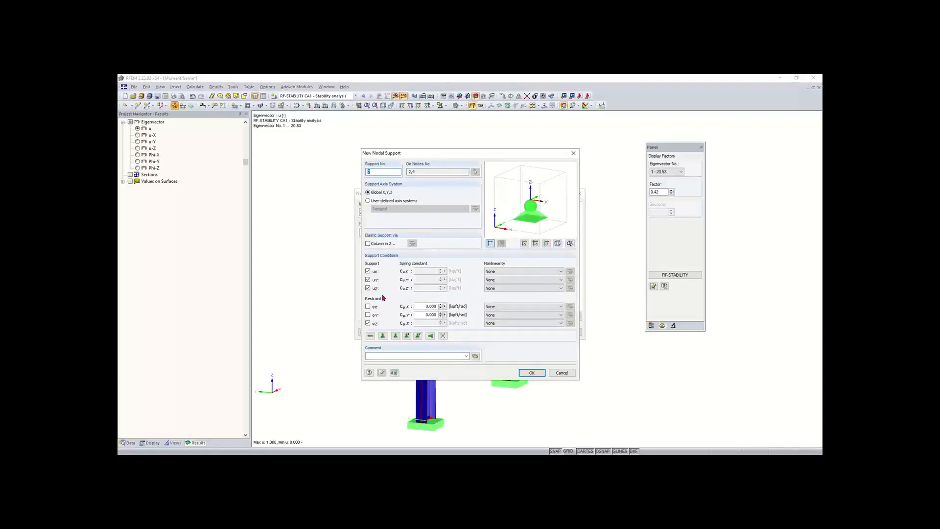
left_click(368, 288)
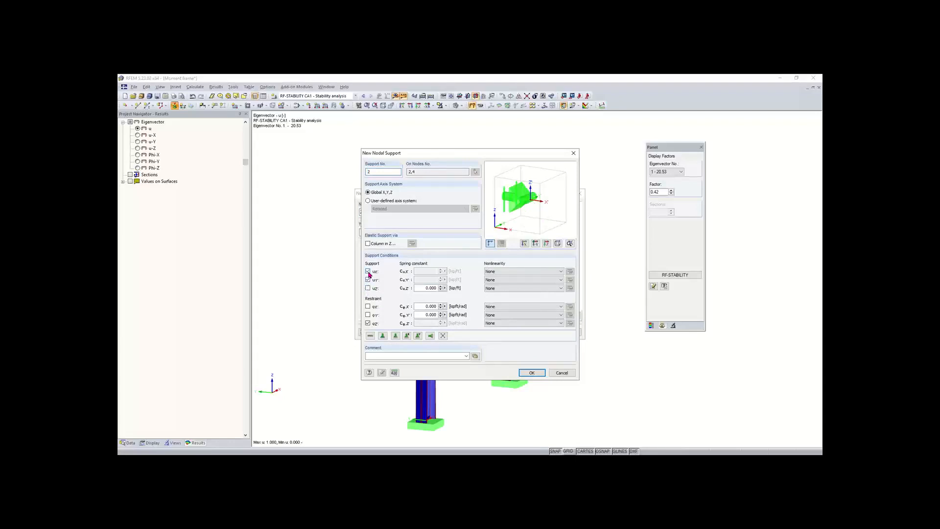
left_click(367, 271)
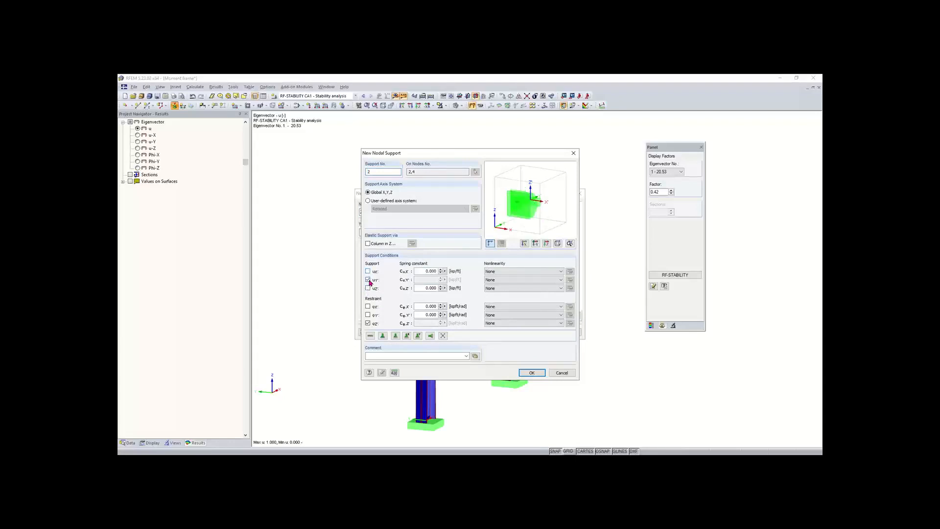
left_click(368, 323)
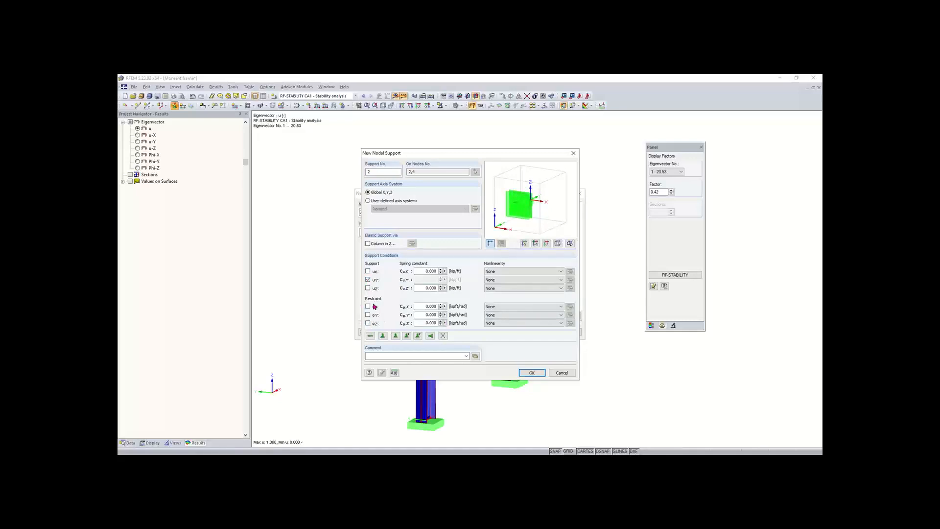
left_click(532, 373)
left_click(537, 332)
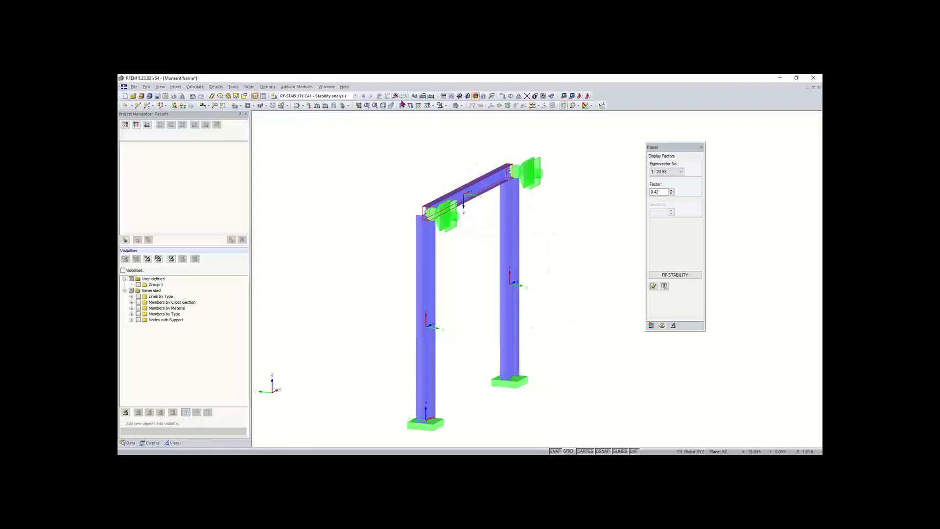
Step: Rerun the stability analysis with the added lateral supports and examine the first buckling mode from both sides of the frame
left_click(431, 96)
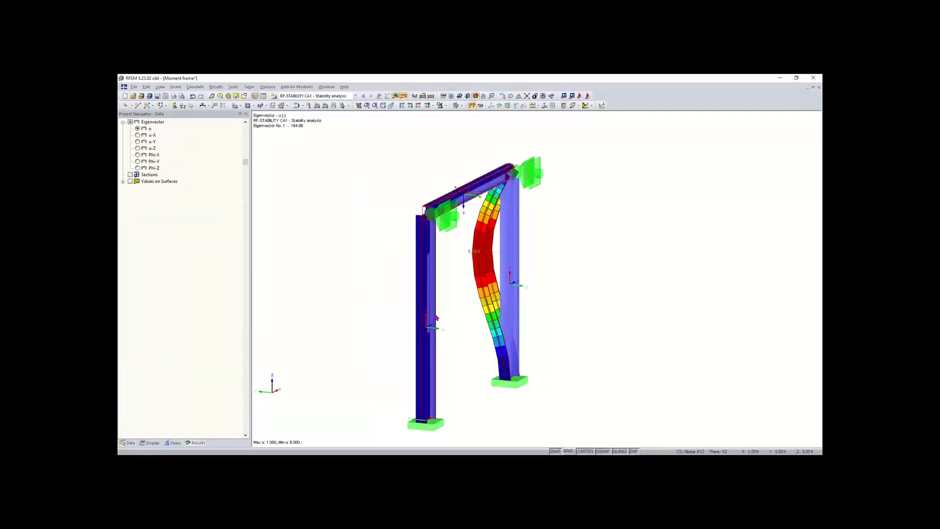
mouse_move(537, 218)
middle_mouse_down("ctrl")
mouse_move(611, 216)
mouse_move(445, 218)
mouse_move(533, 228)
middle_mouse_up("ctrl")
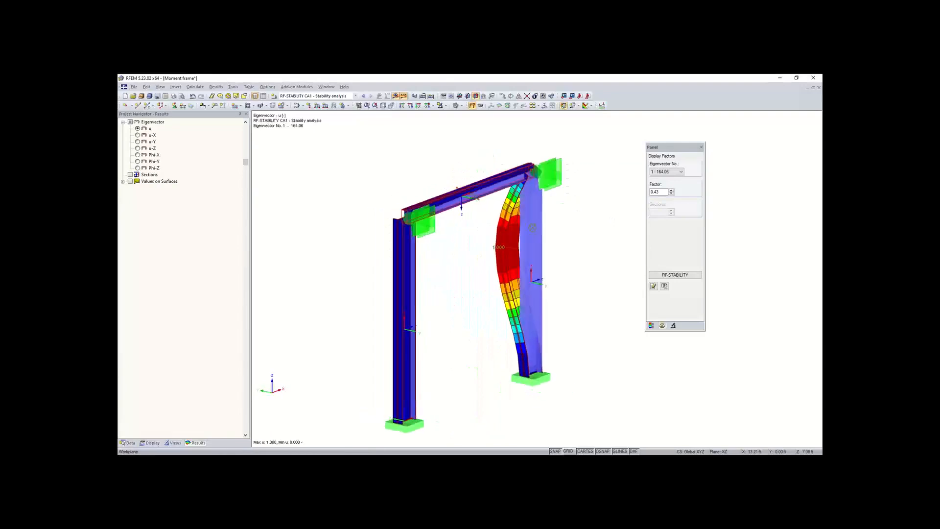
right_click_drag(532, 228, 660, 230, "ctrl")
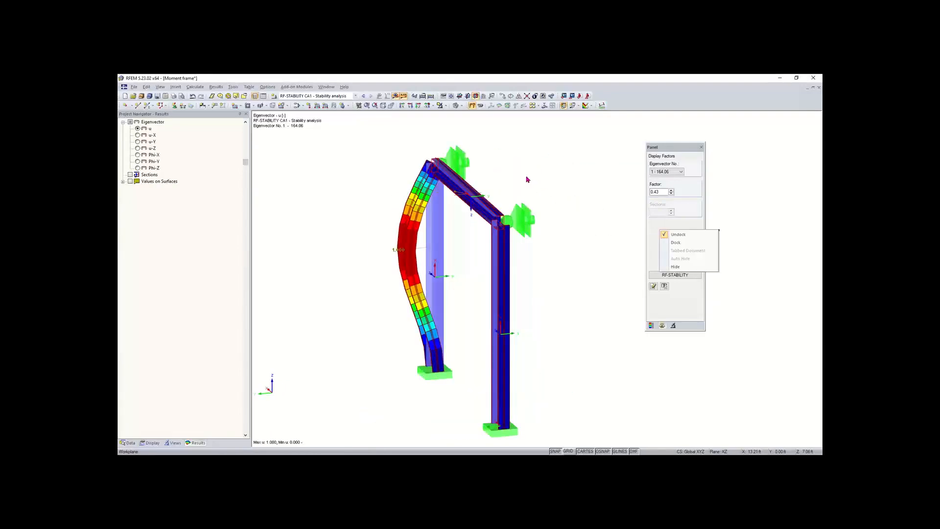
Step: Step through eigenvectors 2, 3 and 4 of the laterally supported frame
left_click(671, 172)
left_click(663, 182)
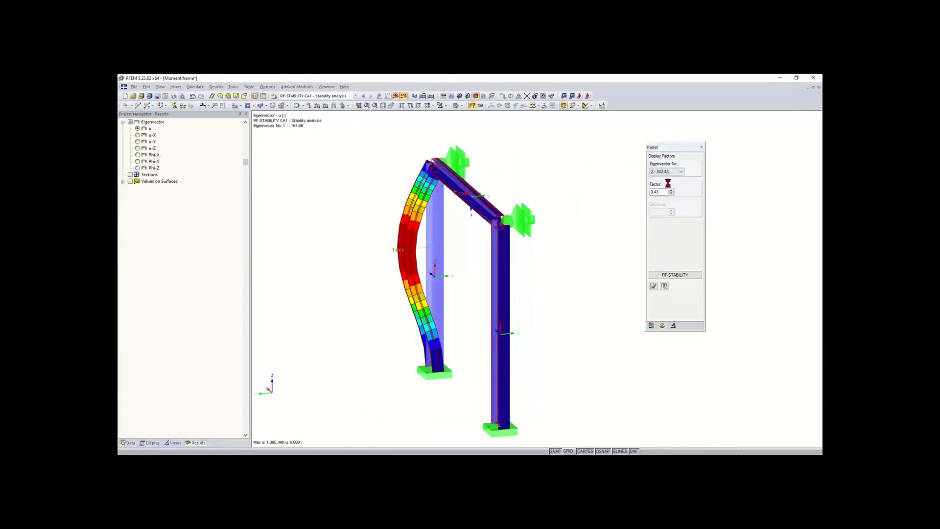
left_click(671, 172)
left_click(666, 188)
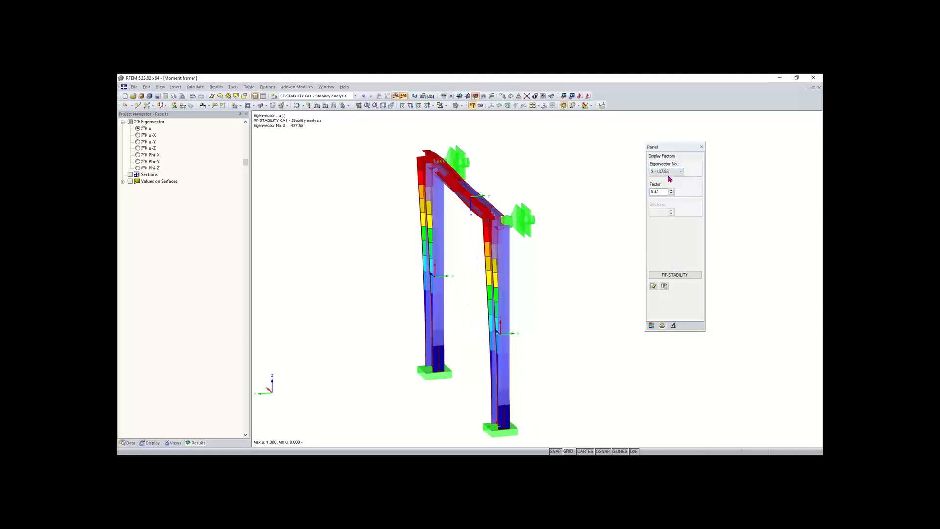
left_click(671, 172)
left_click(665, 193)
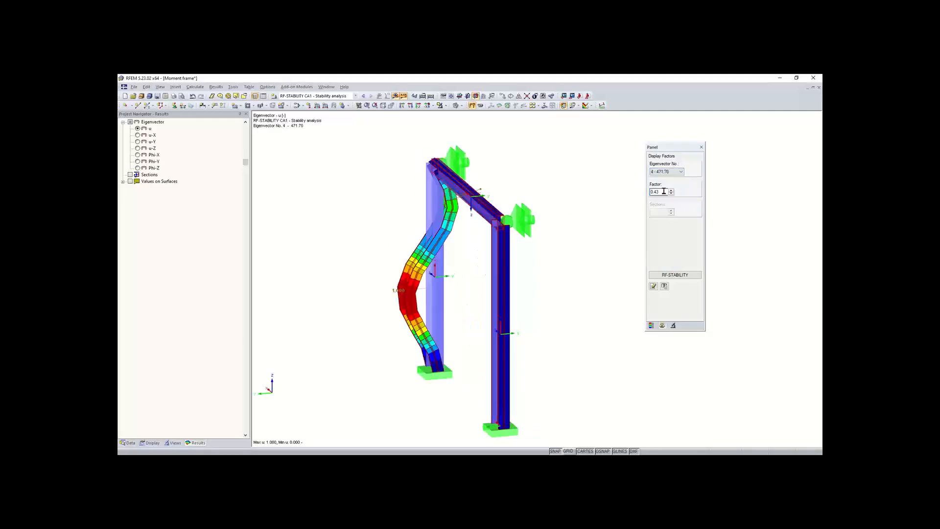
Step: Reopen the RF-STABILITY results to check the critical load factors of the supported frame, and close them again
left_click(124, 441)
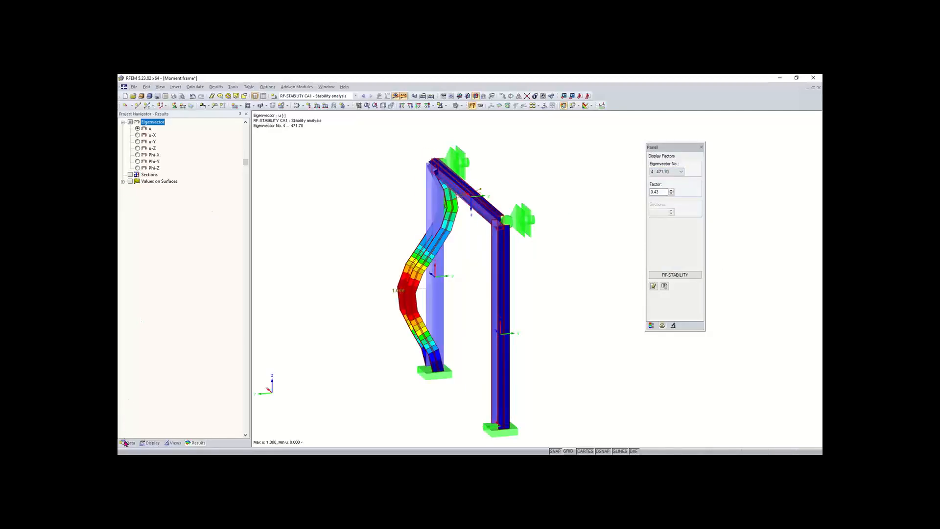
left_click(195, 262)
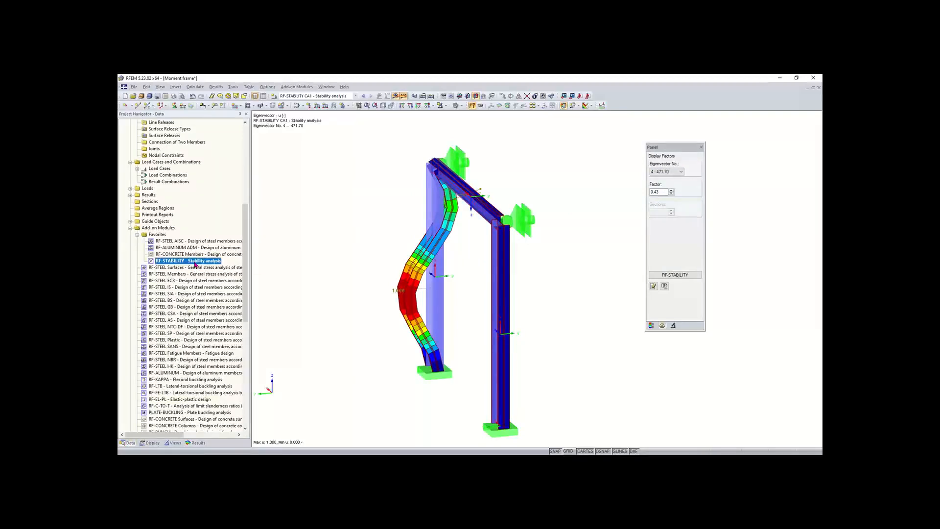
double_click(195, 263)
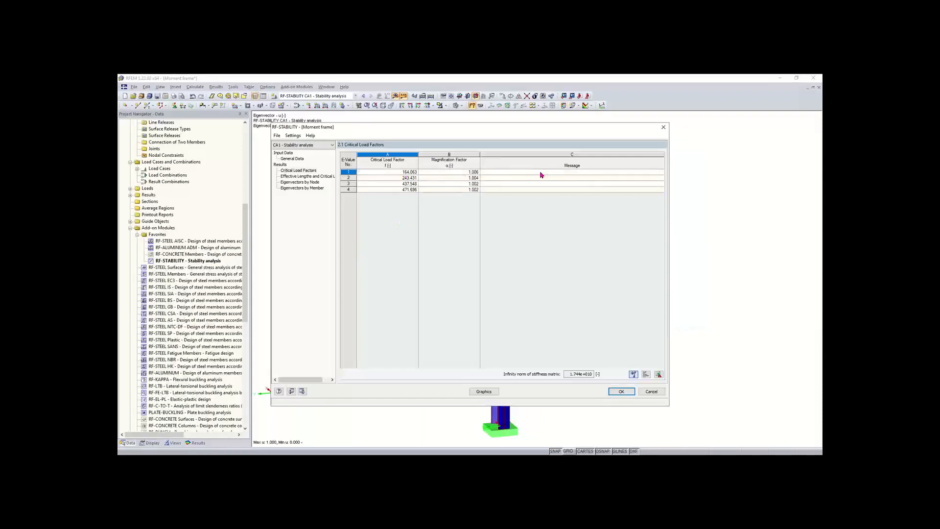
left_click(663, 127)
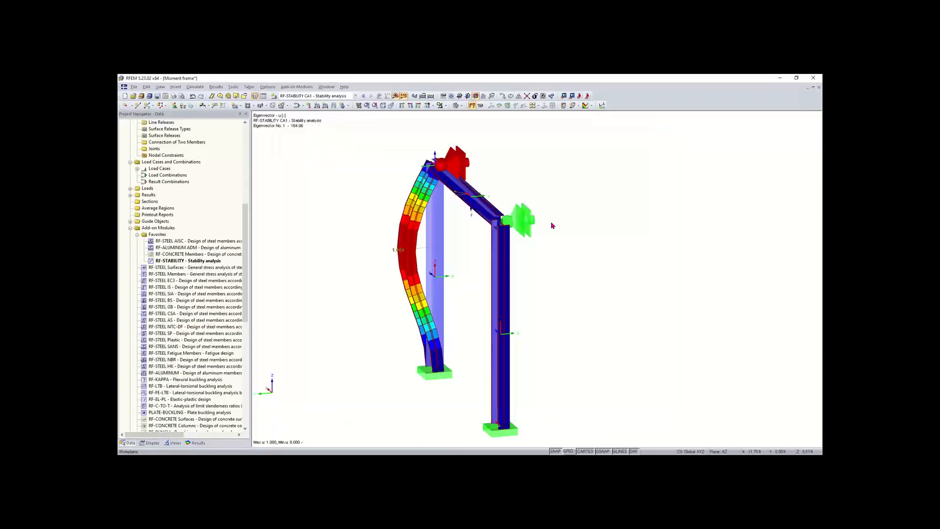
Step: Examine the first buckling mode of the laterally supported frame from several angles
middle_click_drag(556, 227, 357, 212, "ctrl")
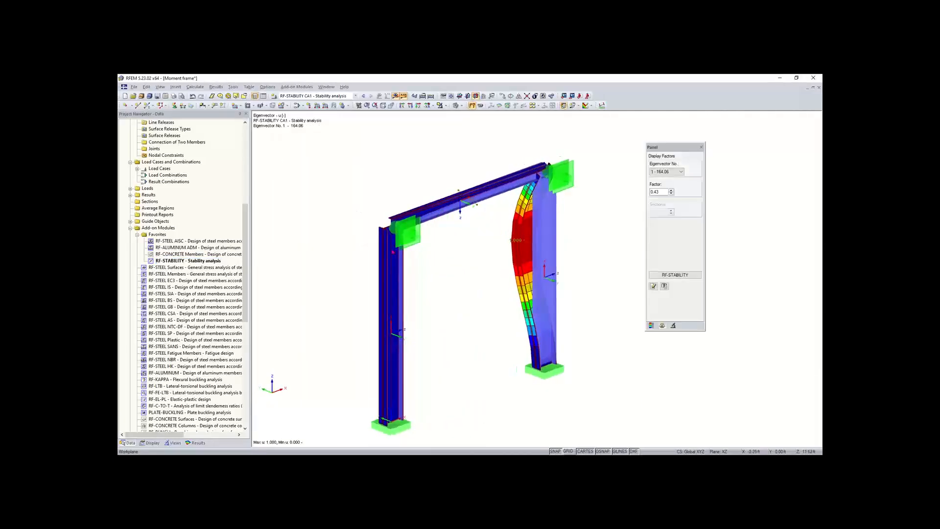
scroll(400, 272, "down", 3)
middle_click_drag(458, 286, 451, 274)
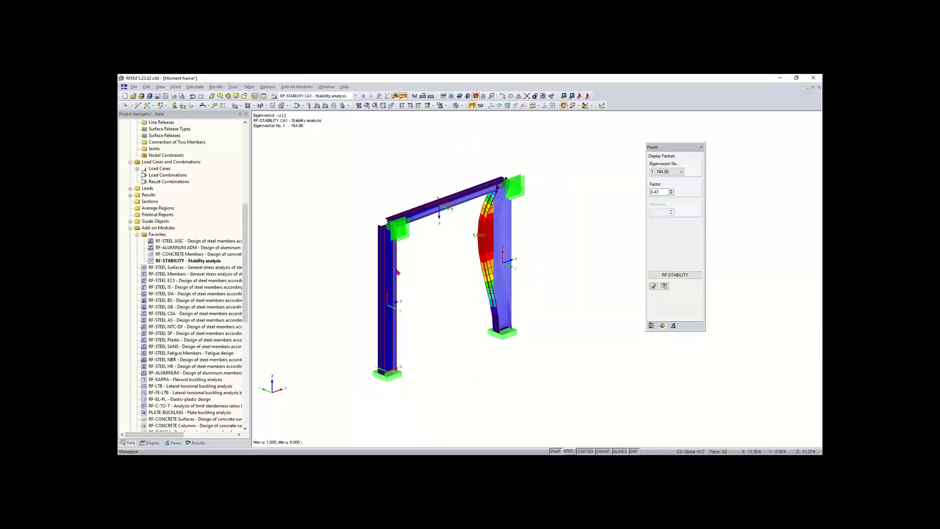
left_click(384, 106)
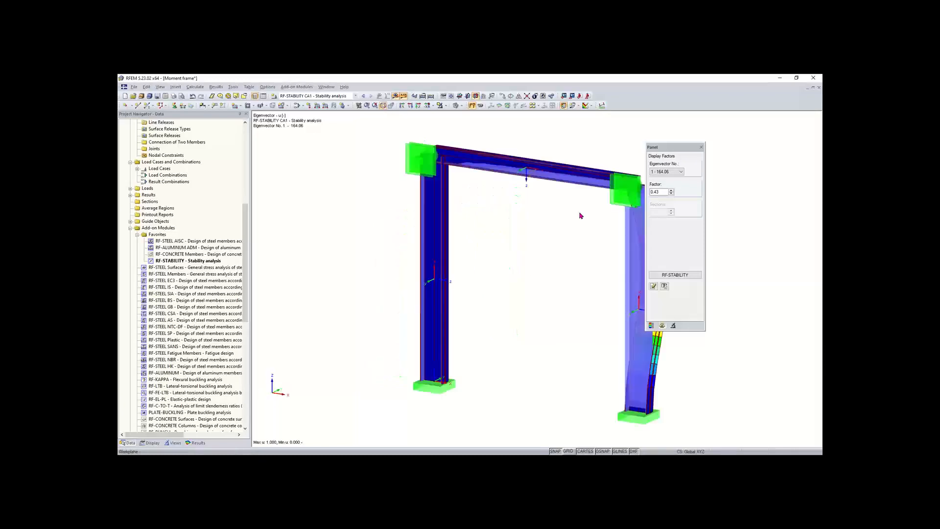
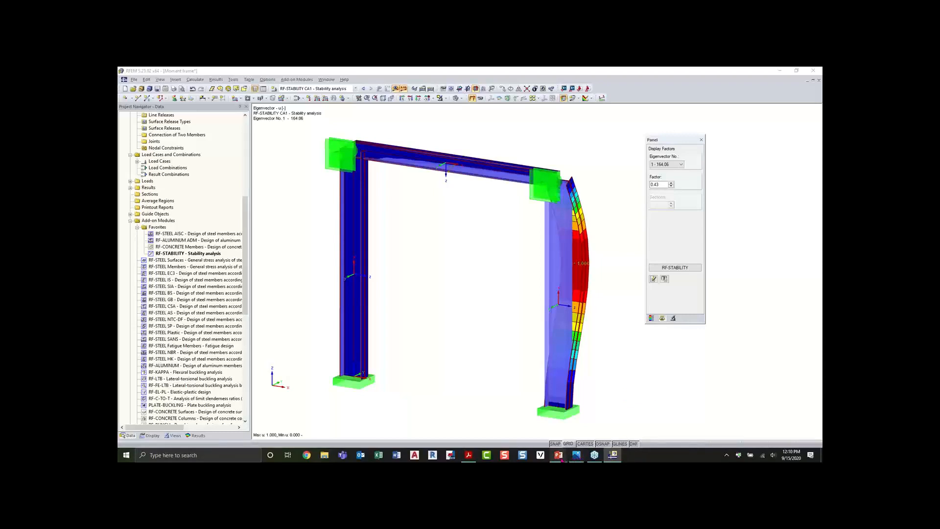
mouse_move(561, 459)
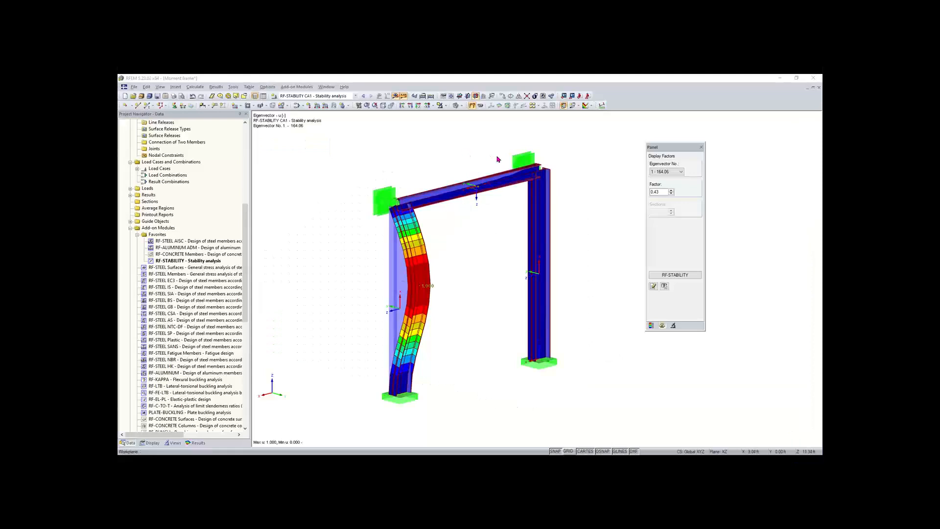
middle_click_drag(497, 158, 479, 174)
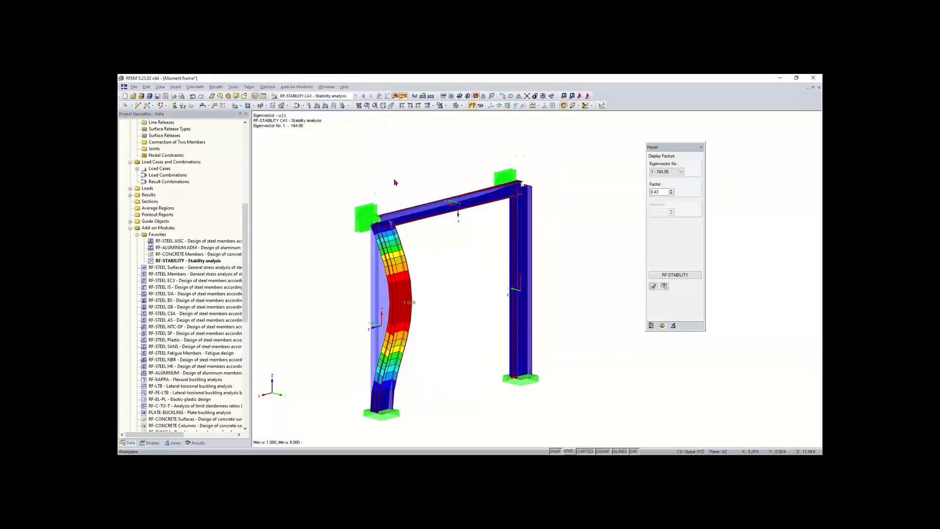
scroll(420, 175, "down", 1)
middle_click_drag(419, 175, 412, 155)
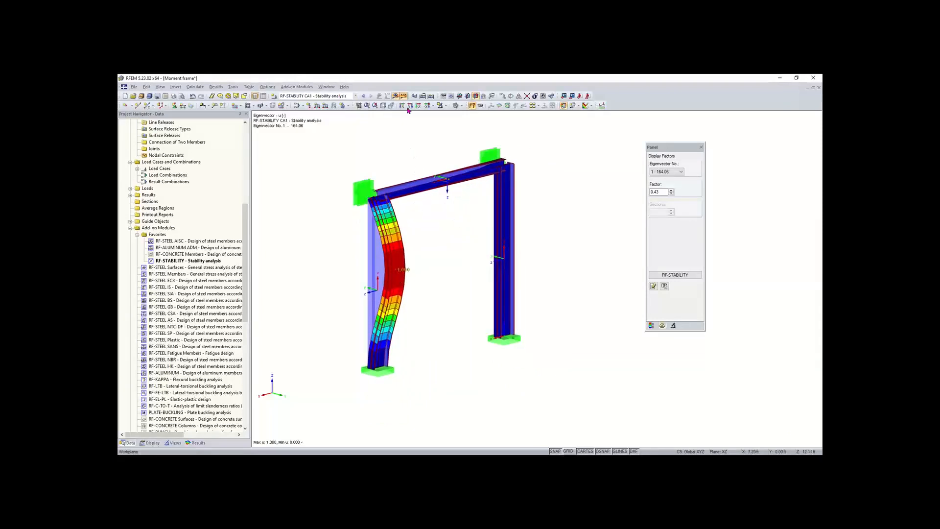
Step: Display load case LC1 - Test with its results hidden and examine the nodal loads at the column tops
left_click(333, 97)
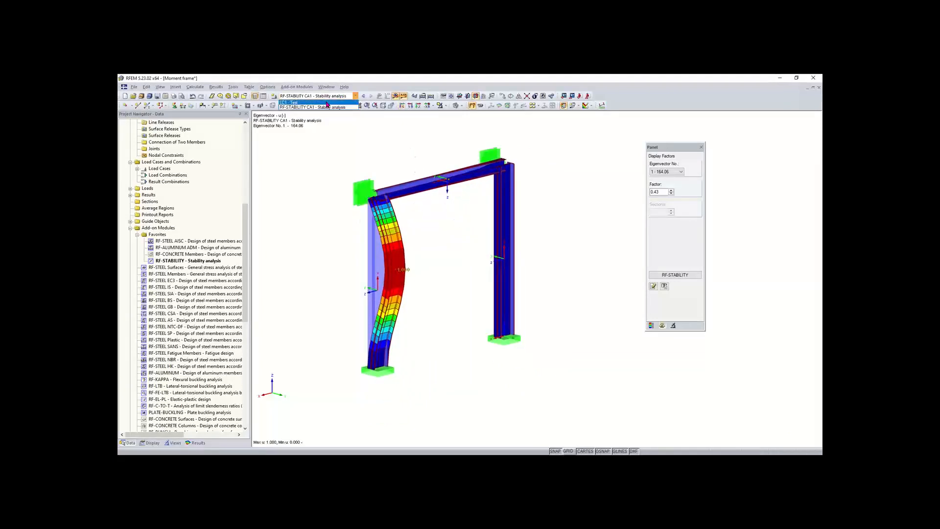
left_click(330, 102)
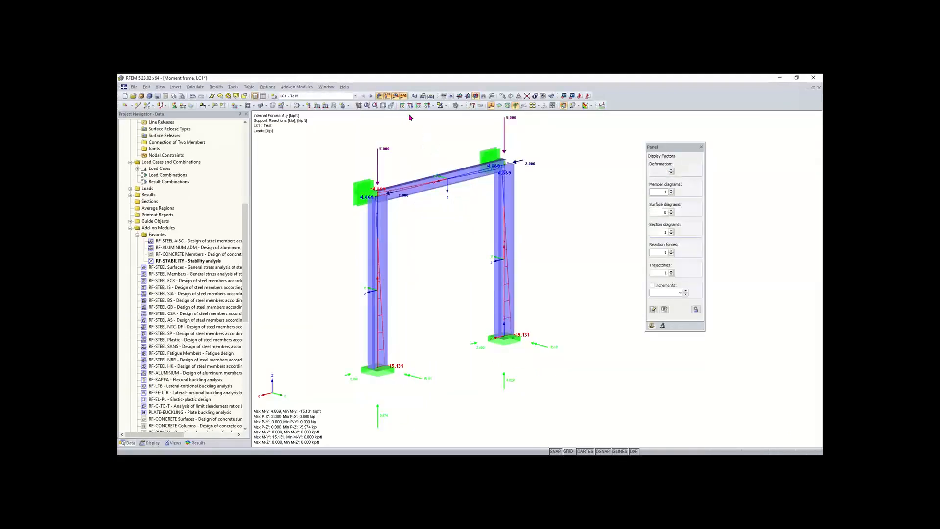
left_click(396, 97)
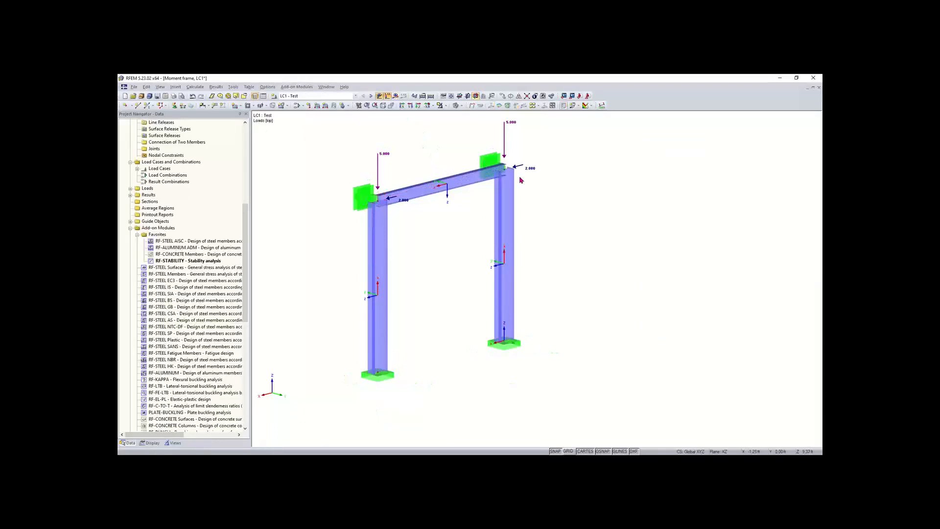
mouse_move(402, 201)
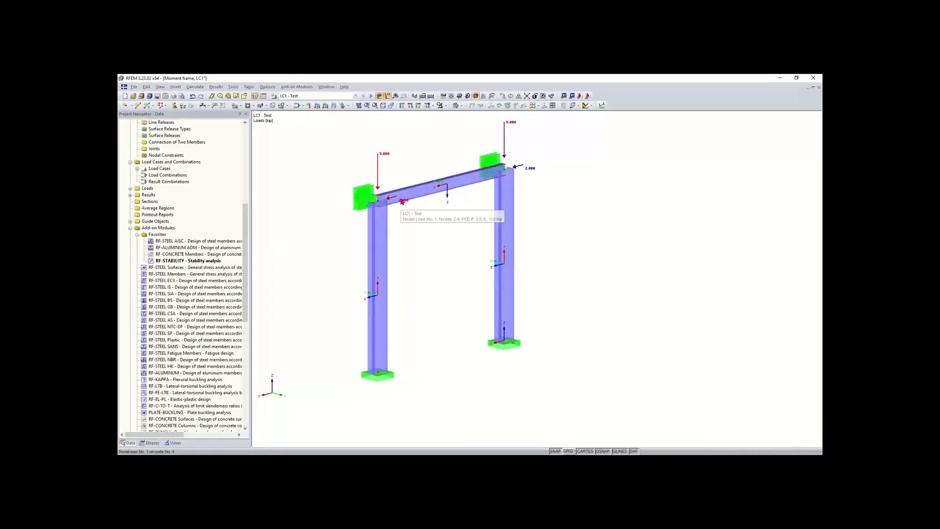
scroll(402, 202, "up", 2)
scroll(402, 201, "up", 1)
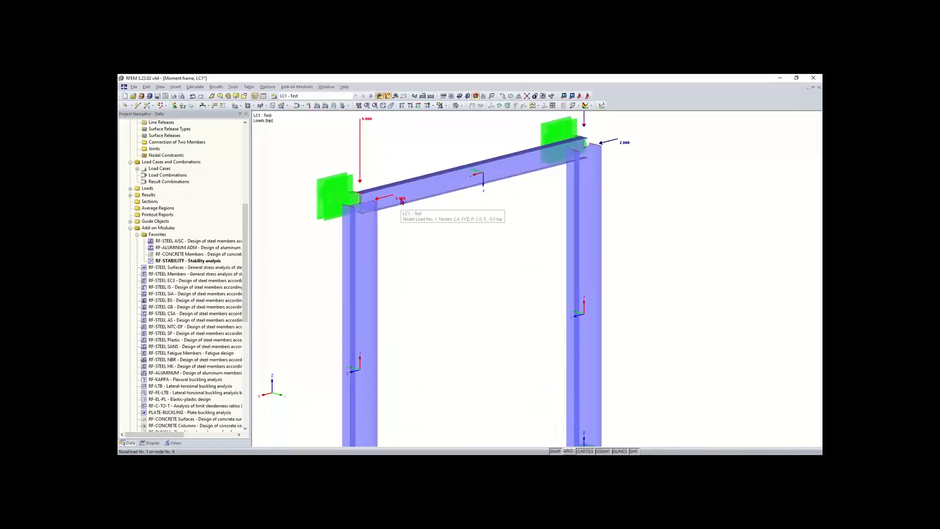
middle_click_drag(403, 170, 390, 211)
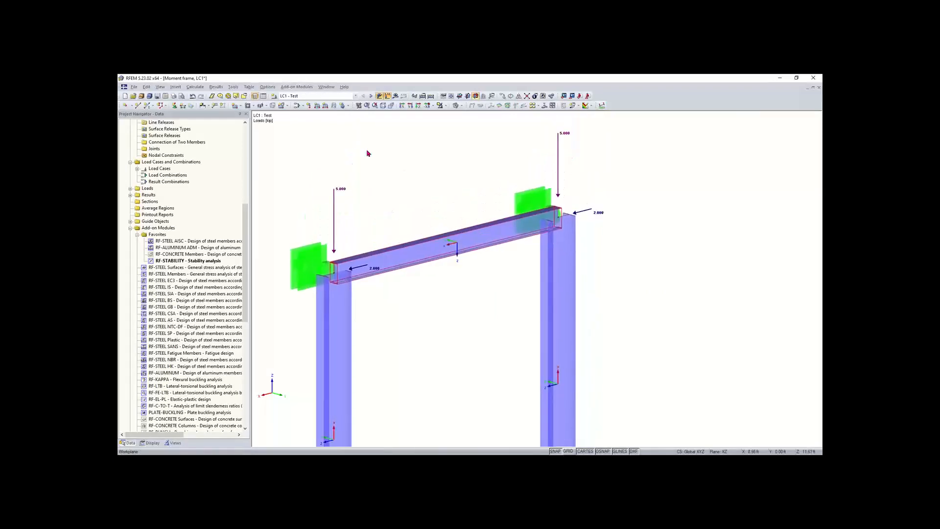
Step: Open the settings for a new nodal load to review the force and moment components, and cancel without adding one
left_click(309, 106)
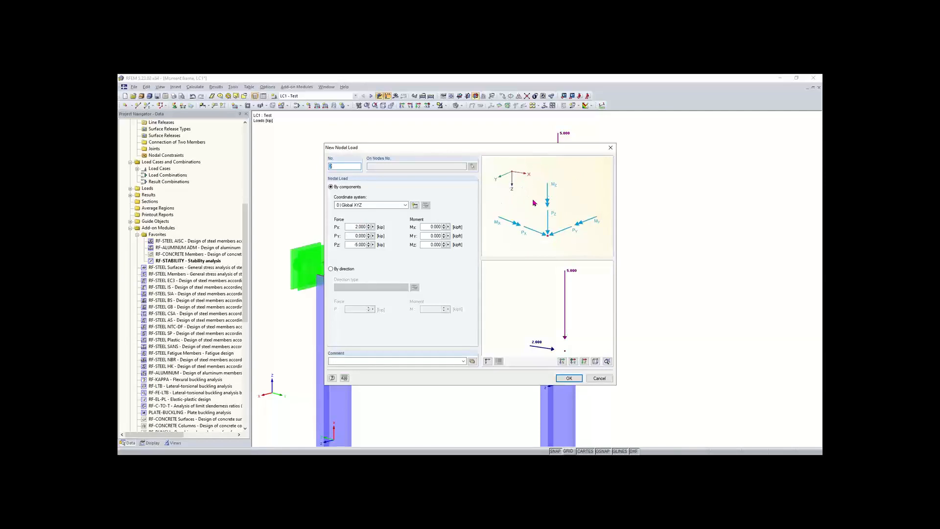
left_click(599, 379)
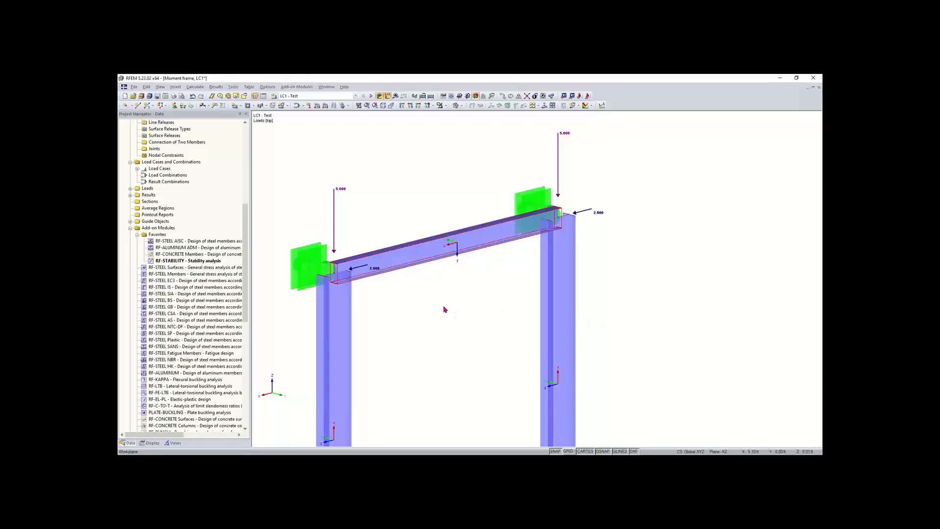
scroll(419, 309, "down", 1)
middle_click_drag(419, 309, 420, 241)
scroll(428, 263, "down", 1)
scroll(420, 242, "down", 1)
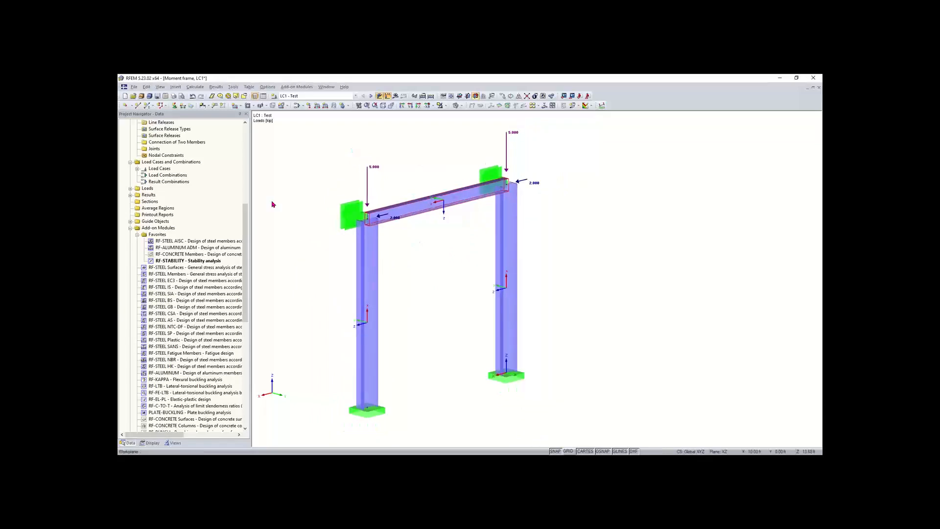
left_click_drag(245, 238, 248, 314)
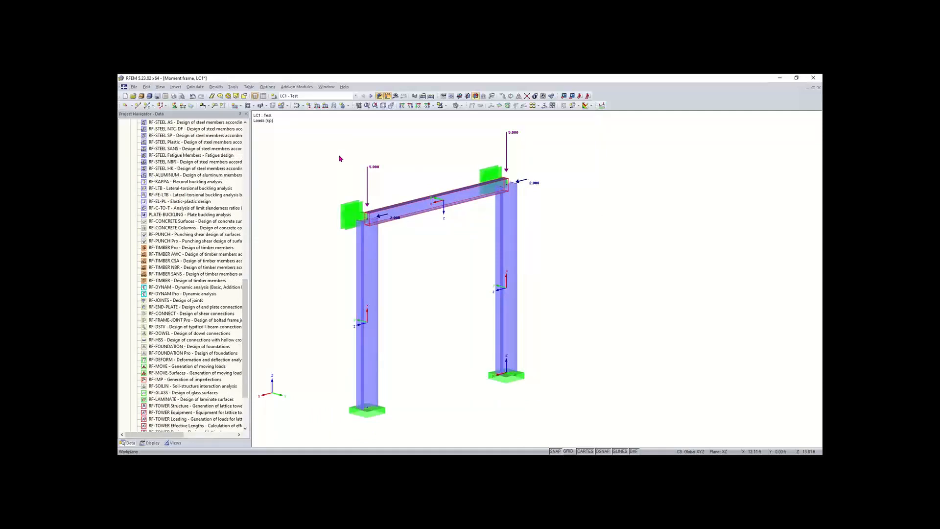
scroll(325, 180, "down", 1)
mouse_move(328, 182)
middle_mouse_down()
mouse_move(357, 189)
mouse_move(330, 191)
middle_mouse_up()
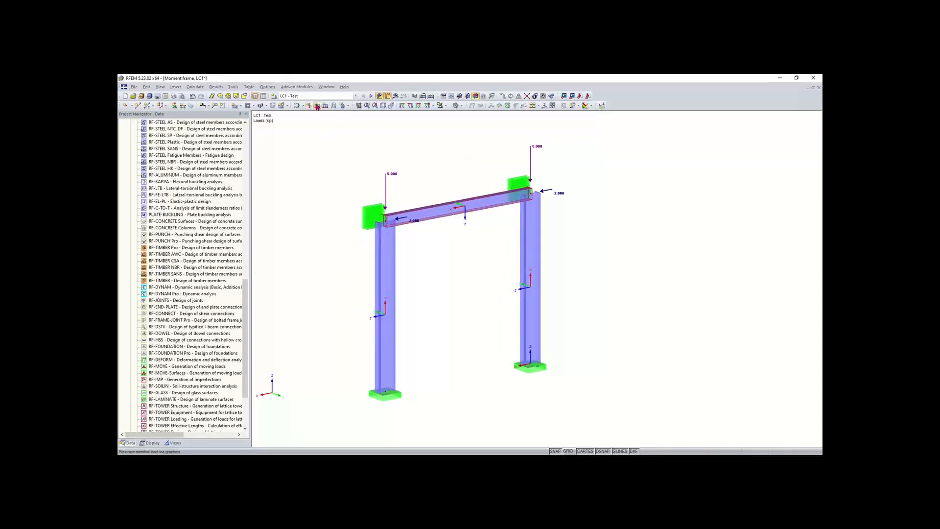
Step: Open the ASCE/SEI 7-16 wind load generator for a flat roof, review its parameters, and close it without generating loads
left_click(233, 87)
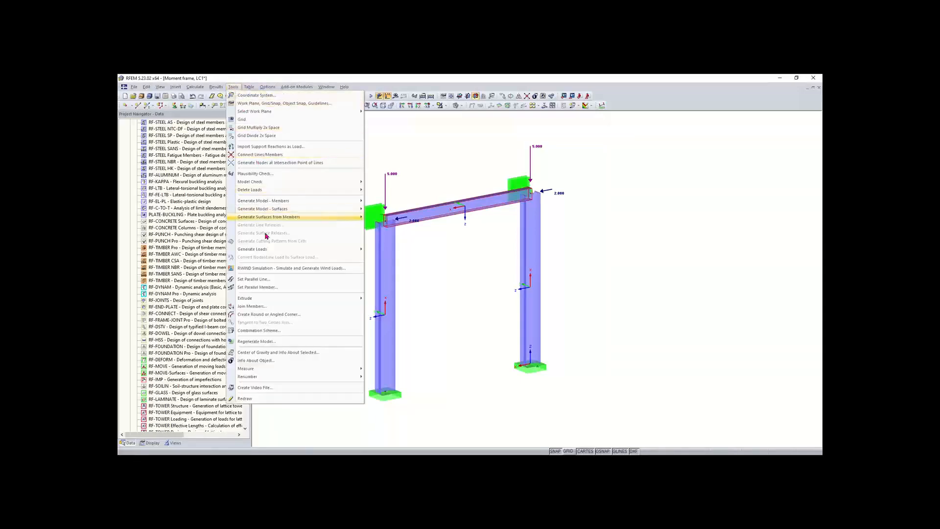
mouse_move(348, 252)
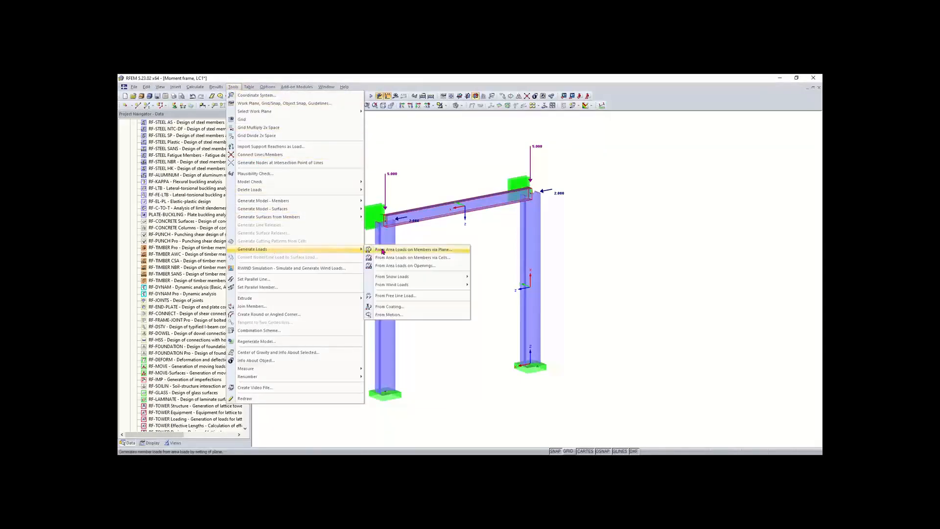
mouse_move(397, 285)
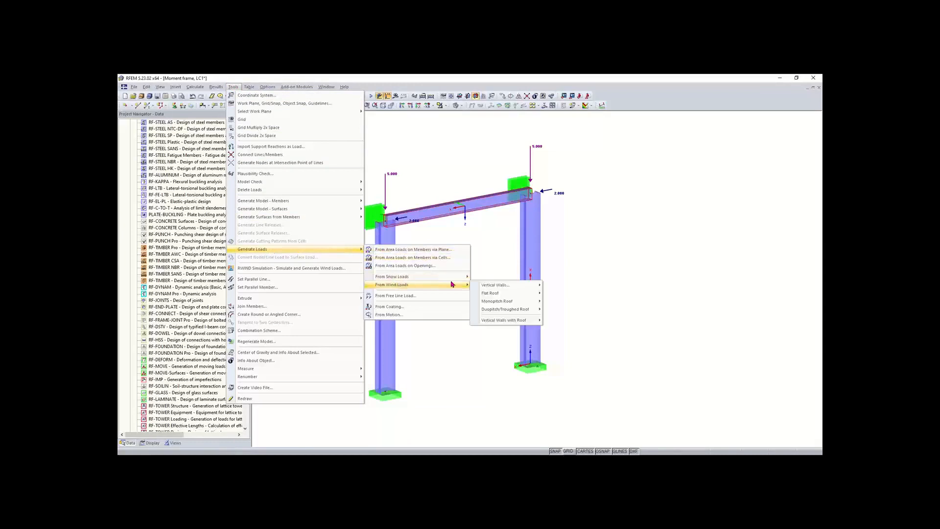
mouse_move(489, 285)
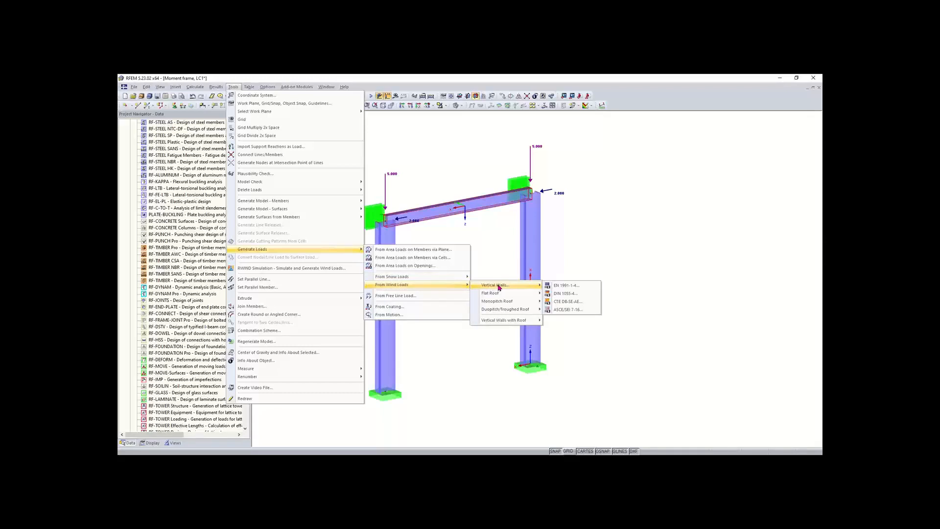
mouse_move(535, 293)
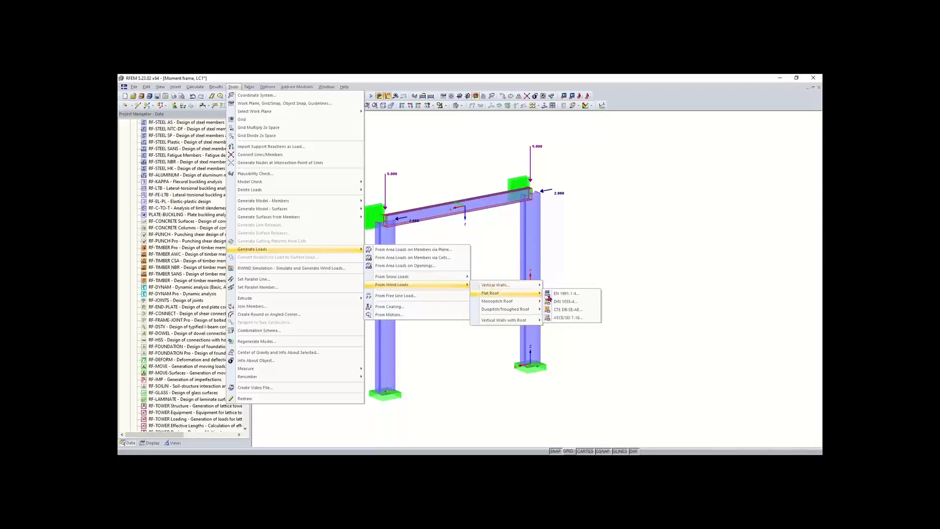
left_click(569, 318)
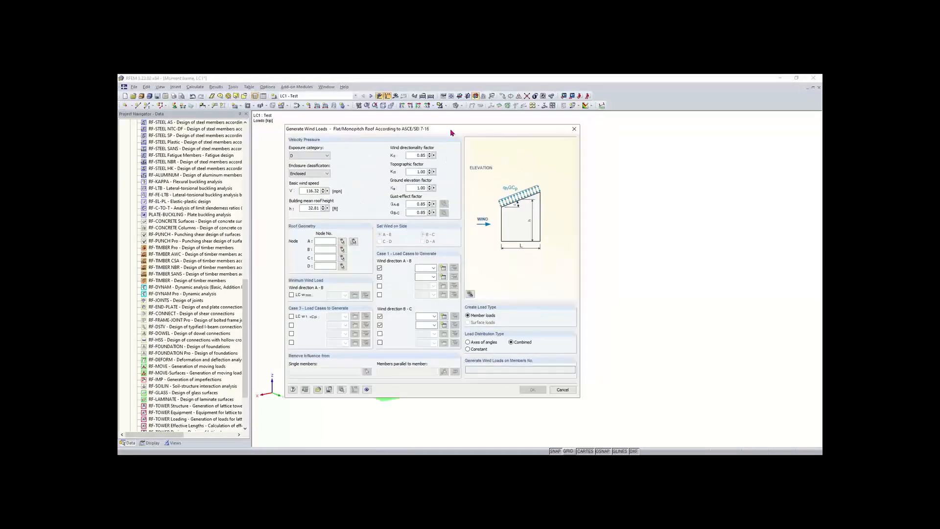
left_click(575, 128)
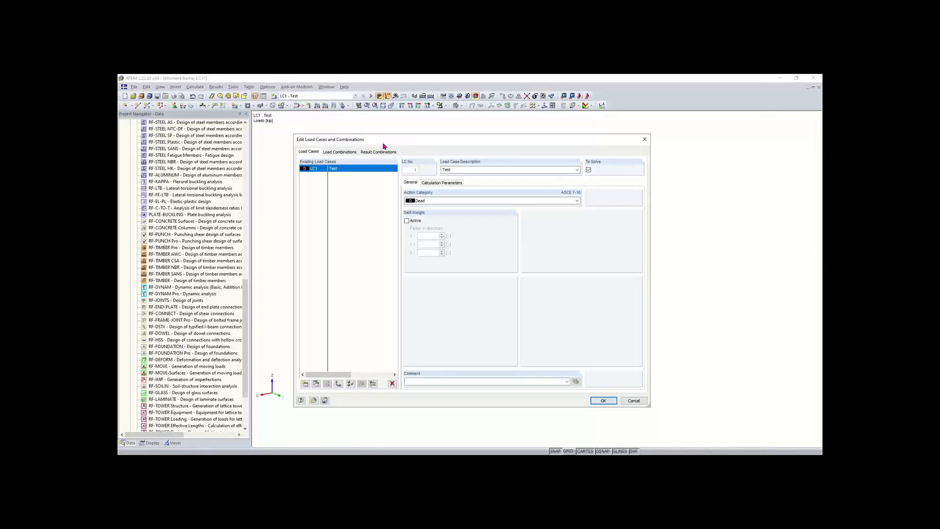
Step: Add a second load case with the predefined description Wind in +X
double_click(469, 169)
left_click(305, 384)
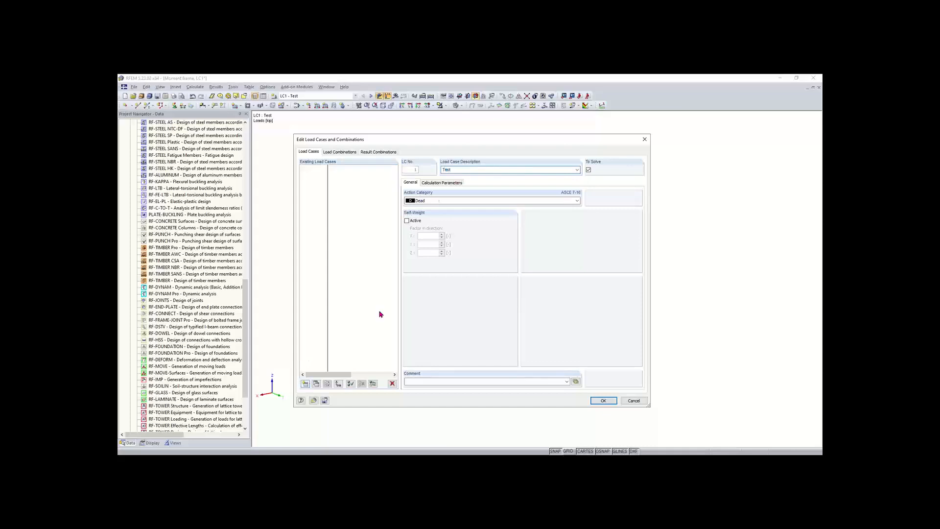
left_click(577, 170)
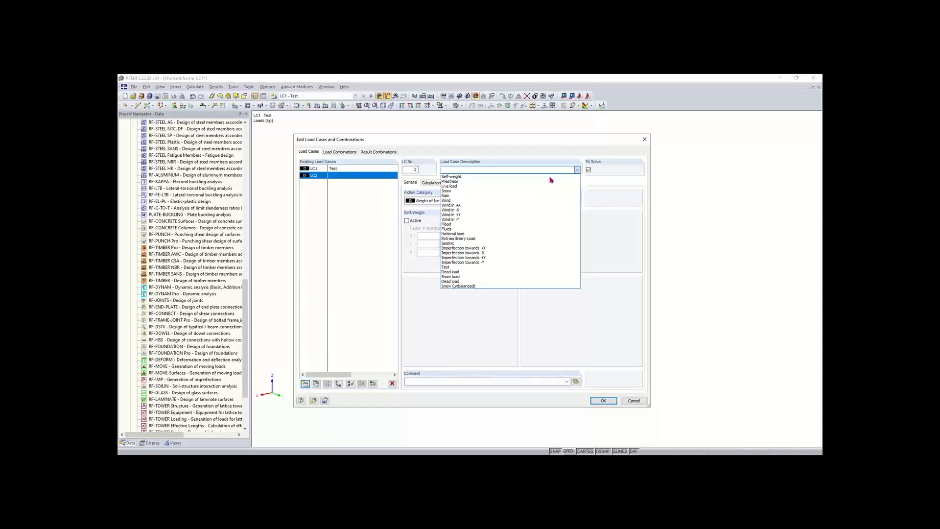
left_click(453, 206)
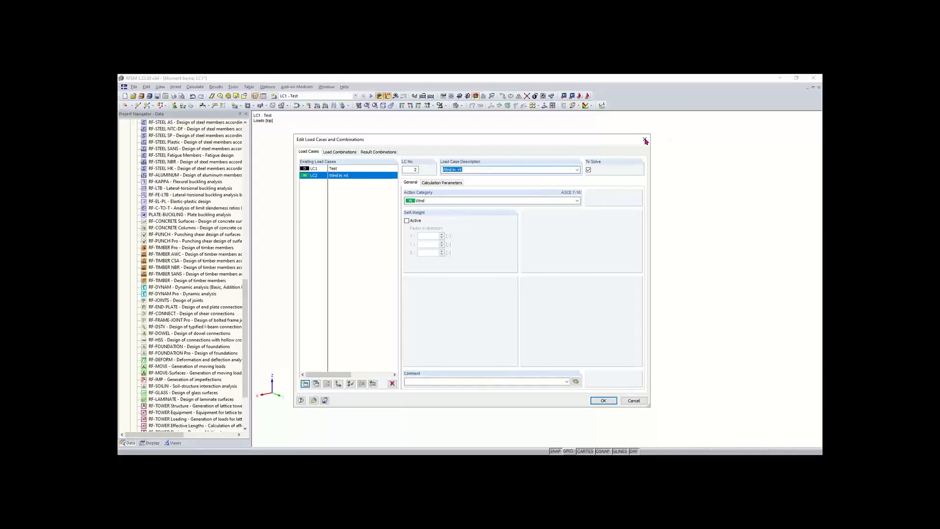
Step: Delete the Wind in +X load case and close the load case settings
left_click(392, 383)
key("y")
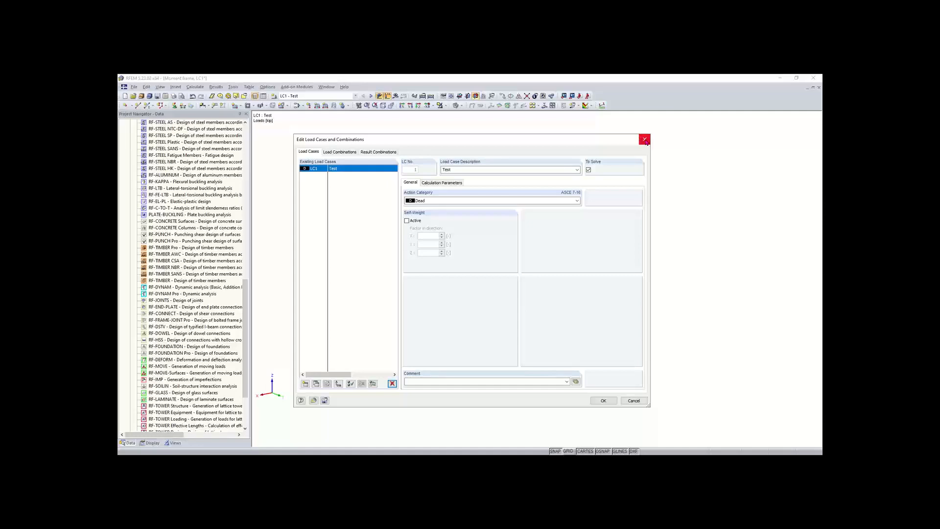
left_click(645, 140)
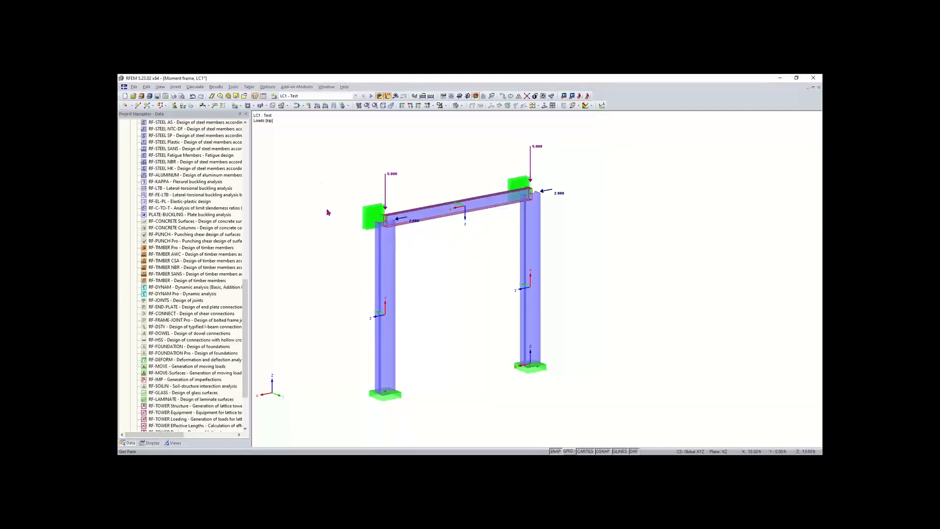
Step: Show the work plane grid, switch the work plane to XY, and bring the empty area beside the frame into view
scroll(314, 187, "down", 1)
left_click(569, 451)
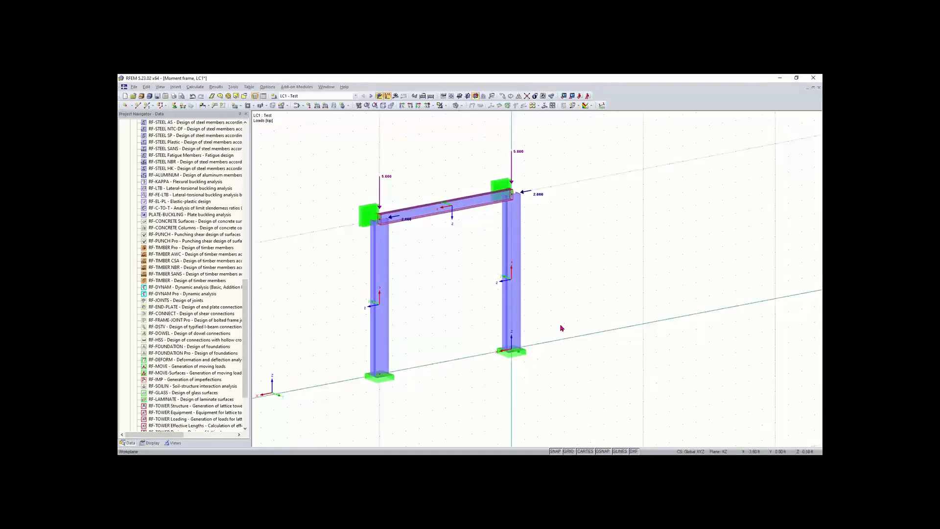
scroll(550, 304, "down", 1)
middle_click_drag(533, 275, 494, 330)
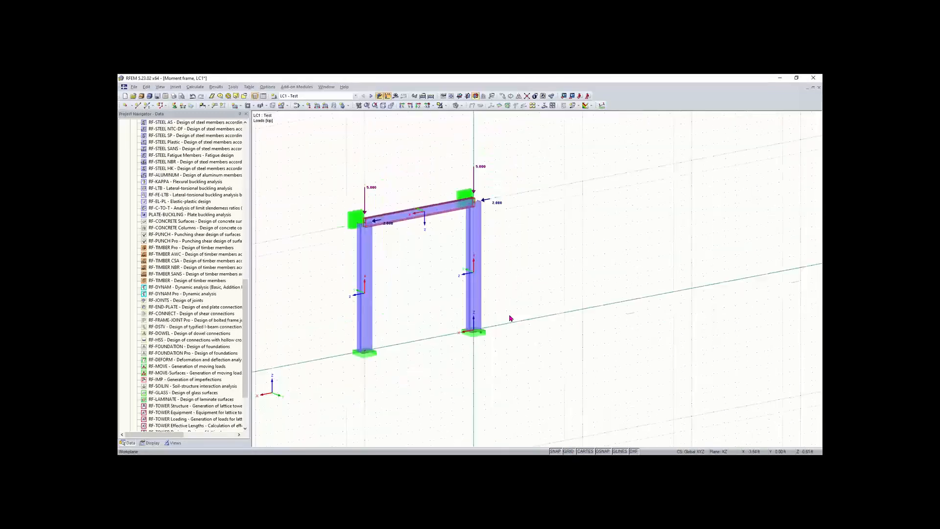
left_click(459, 95)
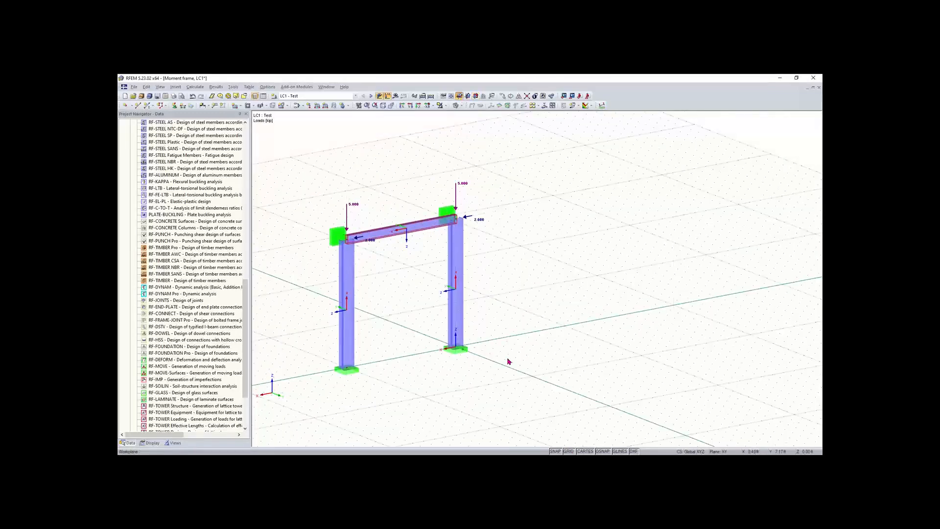
middle_click_drag(508, 357, 372, 358)
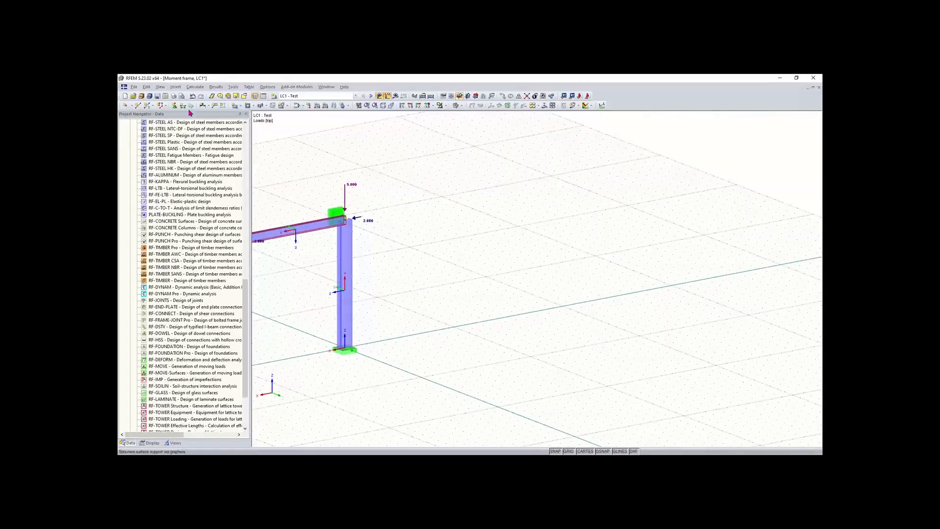
Step: Draw a line along the global X axis beside the frame, starting at X -10 ft, Y 0, Z 0 and extending away from it
left_click(138, 105)
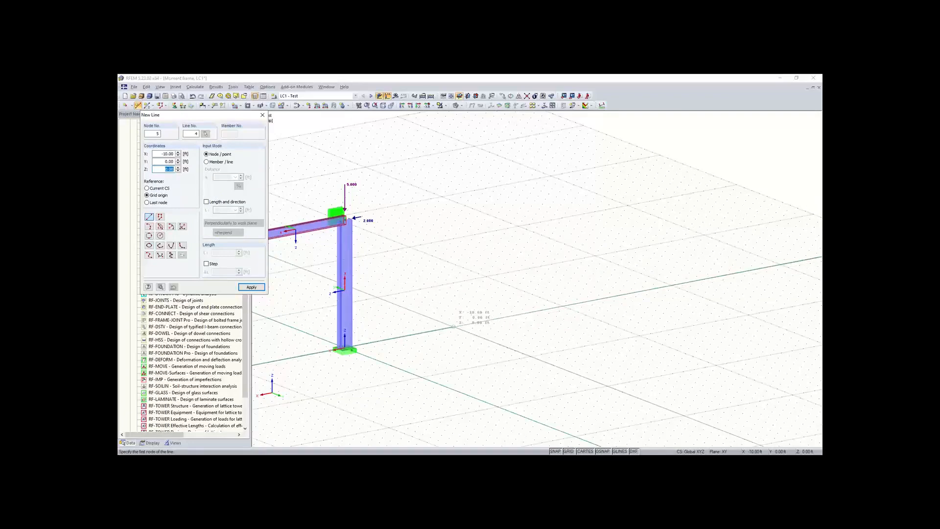
left_click(453, 327)
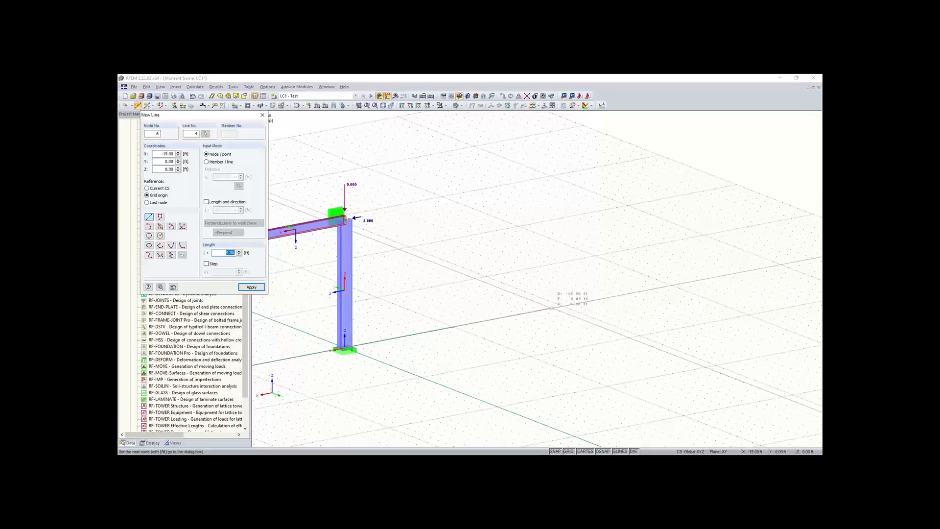
scroll(551, 308, "down", 3)
middle_click_drag(548, 314, 525, 324)
scroll(528, 320, "up", 3)
scroll(529, 317, "up", 1)
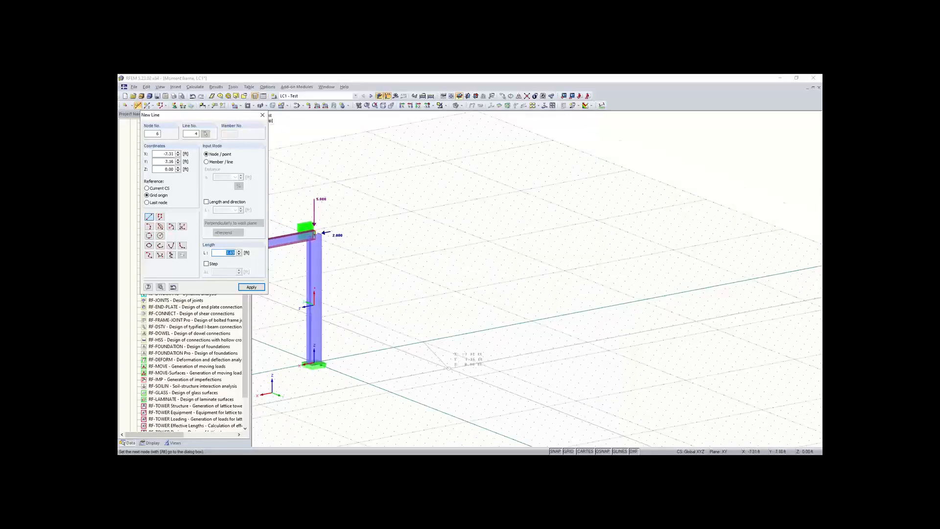
scroll(451, 338, "up", 1)
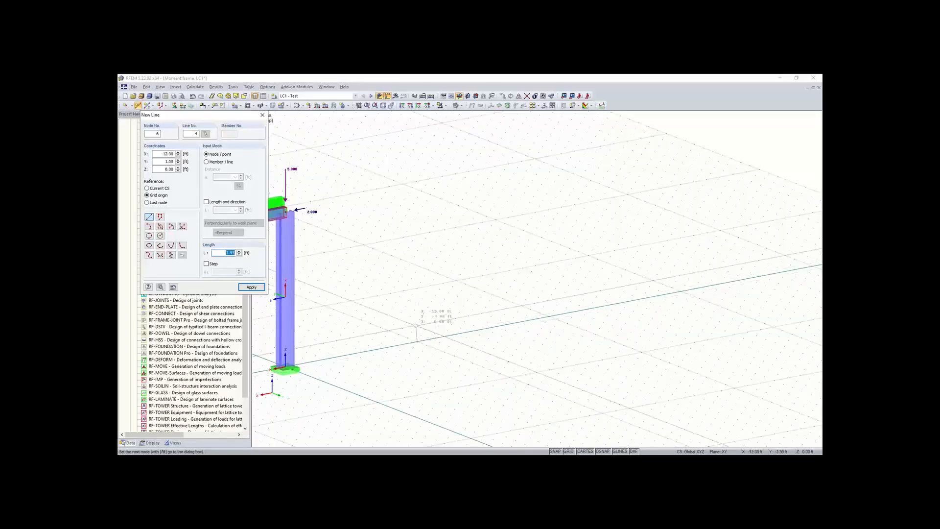
scroll(485, 304, "down", 1)
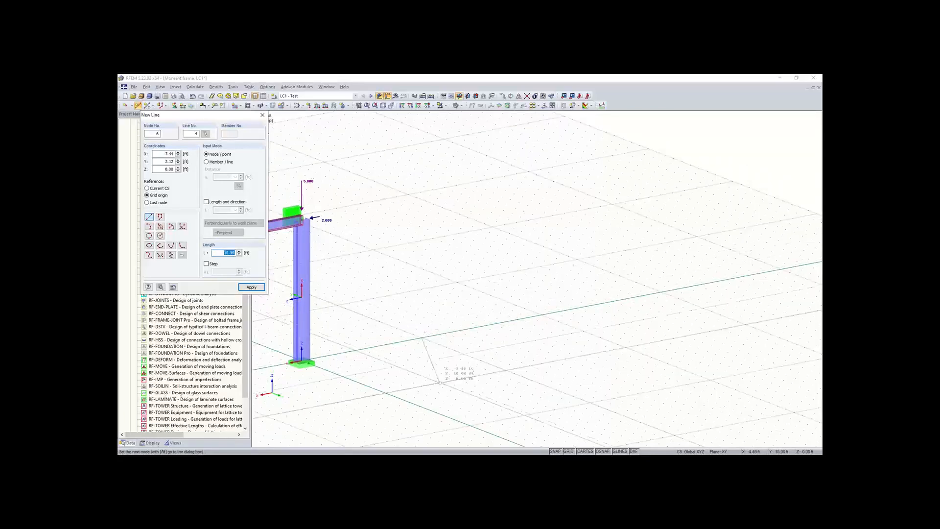
scroll(489, 363, "down", 1)
scroll(504, 361, "down", 2)
middle_click_drag(500, 353, 466, 303)
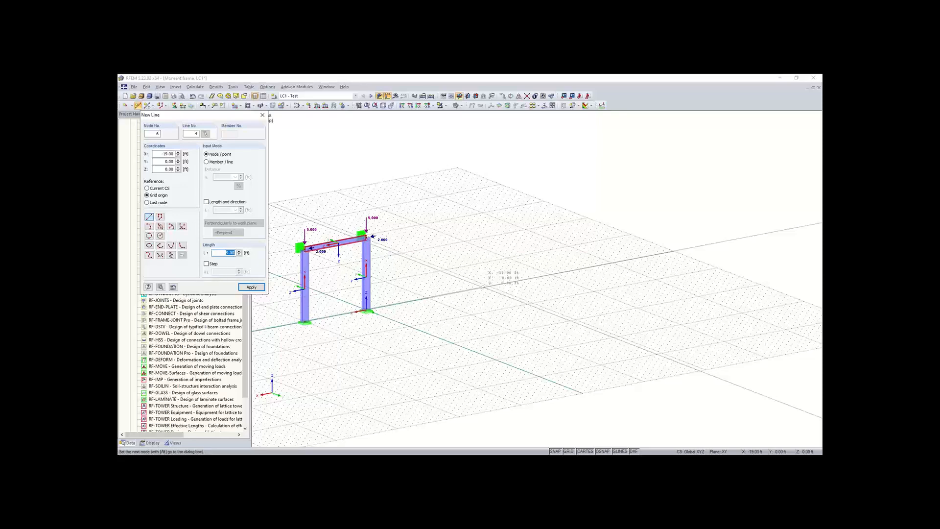
type("8")
key("Return")
scroll(489, 280, "up", 1)
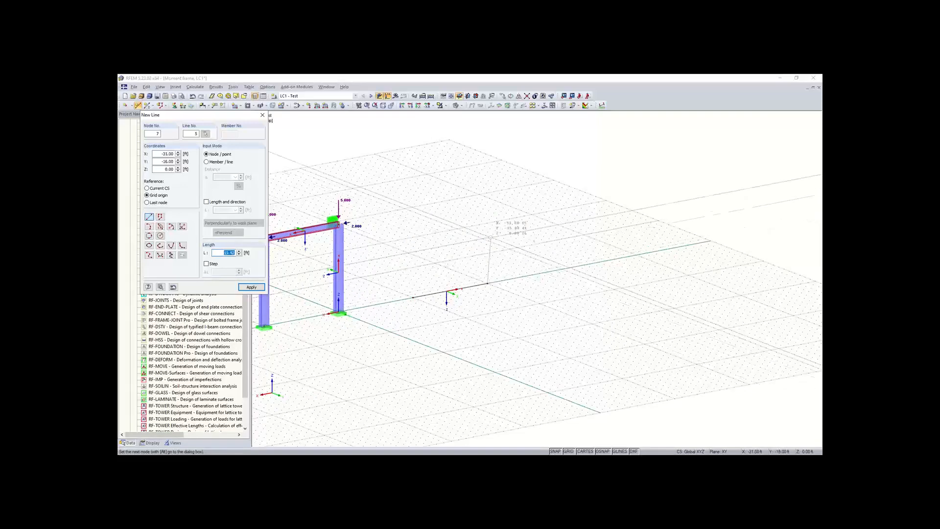
key("Escape")
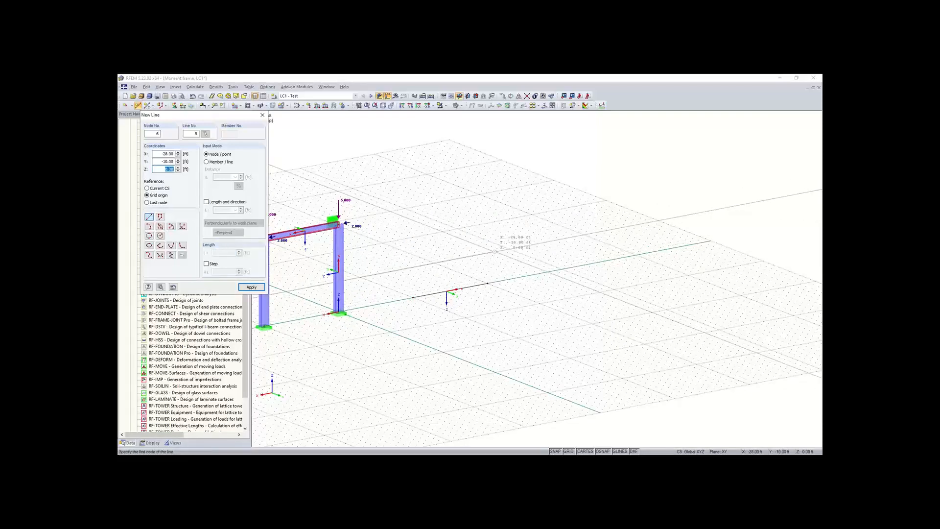
Step: Draw a 10 ft line perpendicular to the work plane at X -27 ft, Y 0, Z 0 using the Length and direction option
left_click(472, 250)
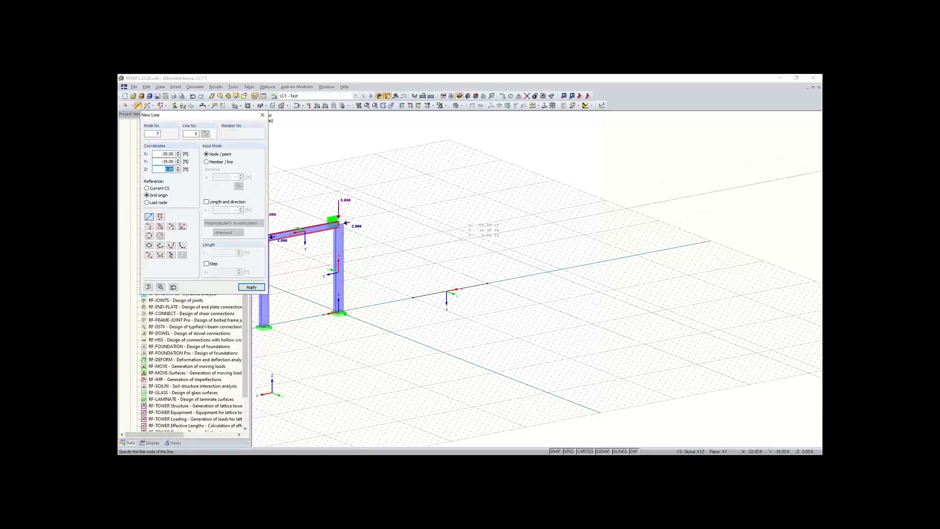
left_click(206, 202)
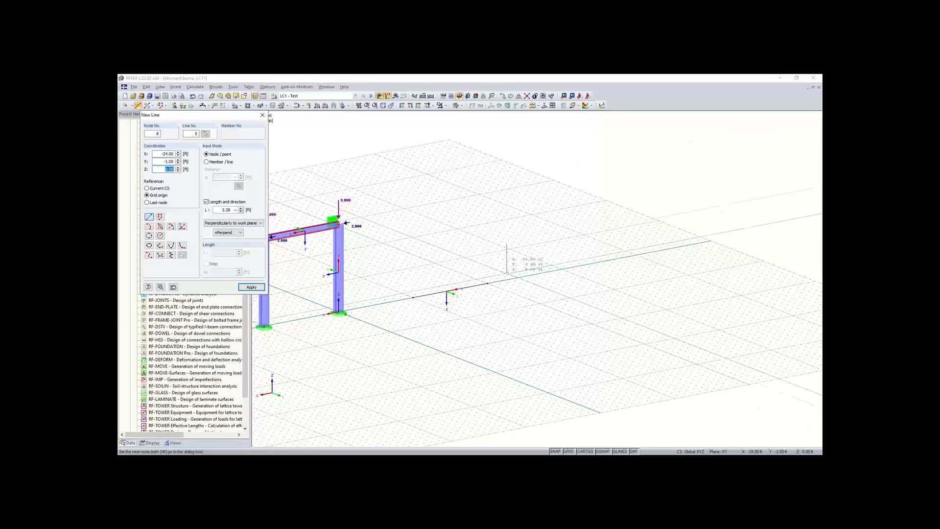
left_click(225, 210)
type("10")
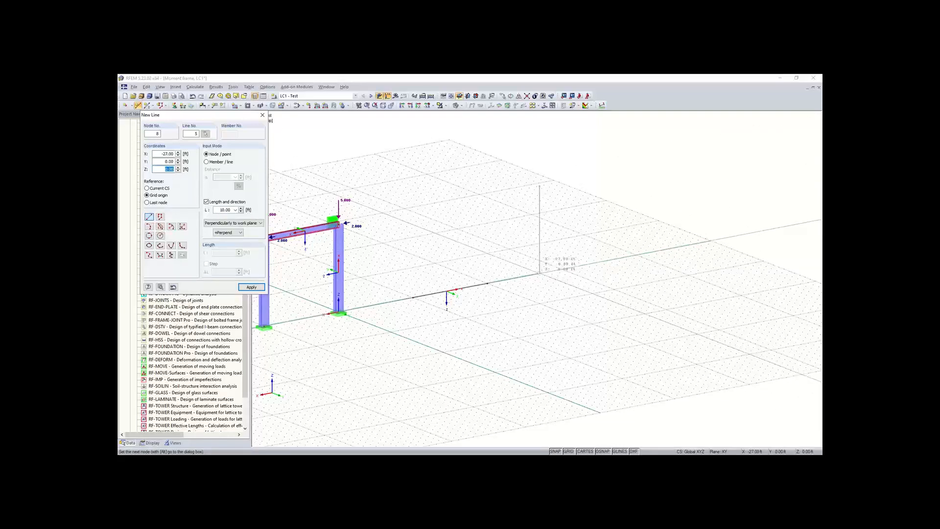
left_click(540, 273)
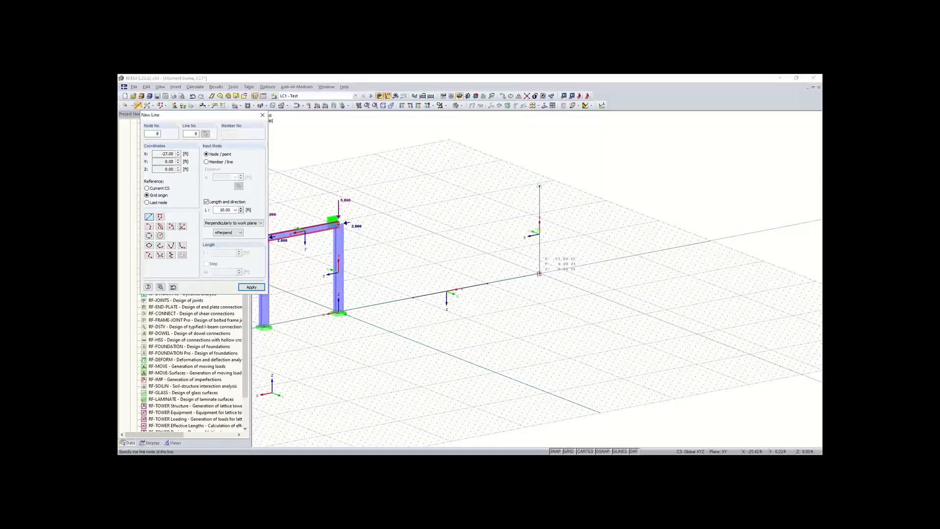
key("Escape")
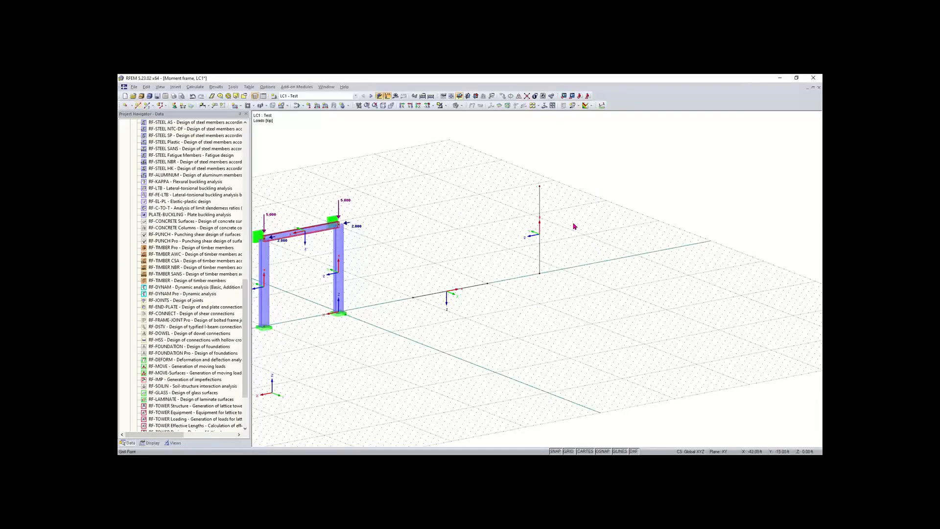
Step: Delete the practice lines beside the frame and turn off the local axis display of the frame members
left_click_drag(568, 171, 407, 339)
key("Delete")
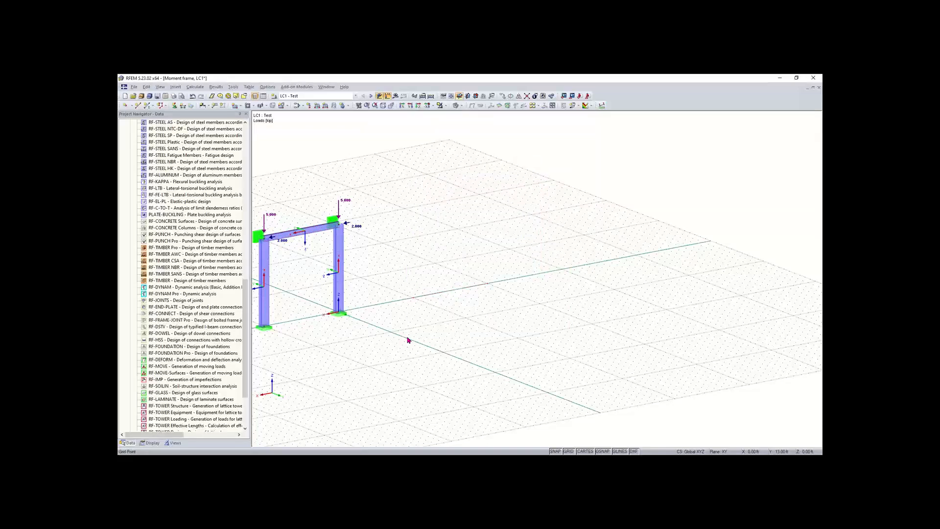
right_click(339, 267)
left_click(398, 275)
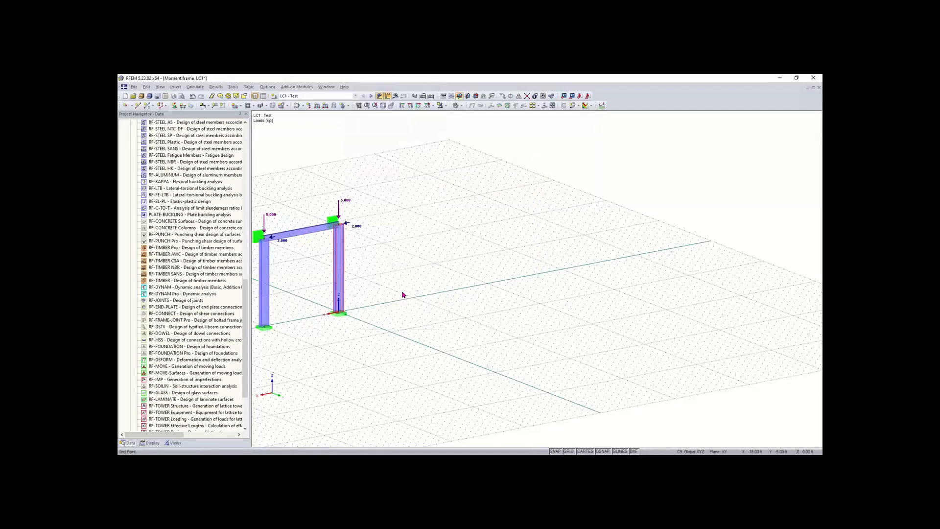
middle_click_drag(448, 299, 524, 306)
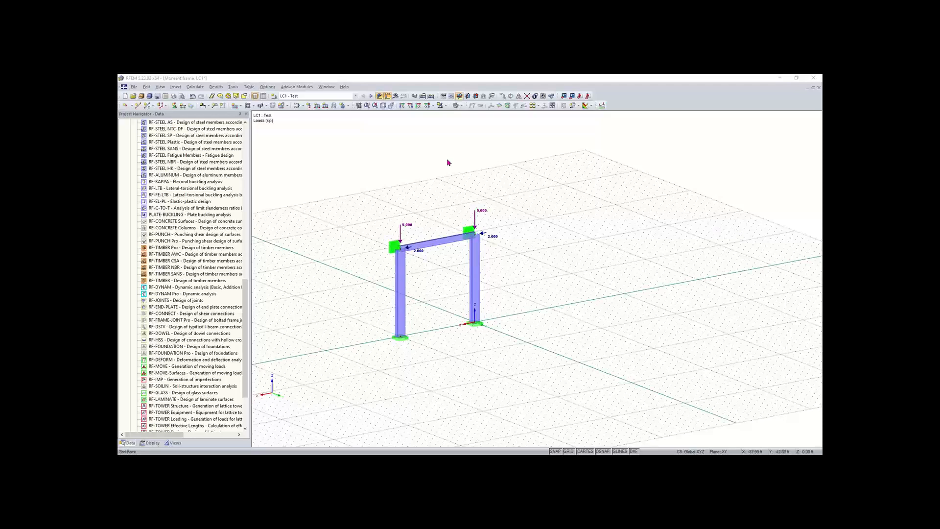
Step: Start a new 3D model named "Concrete Model - training" in the Tests project with load combinations created automatically
left_click(126, 97)
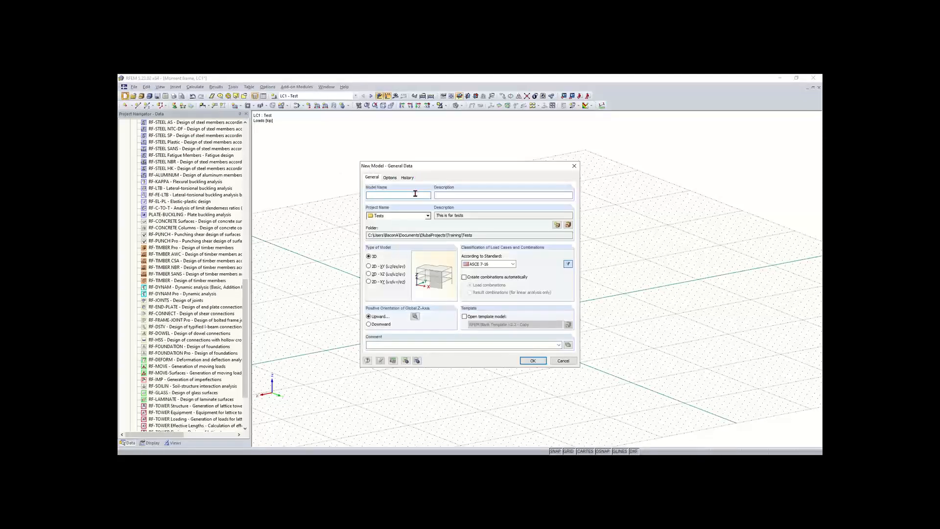
type("Con")
type("crete Model")
type(" - train")
type("ning")
left_click(464, 278)
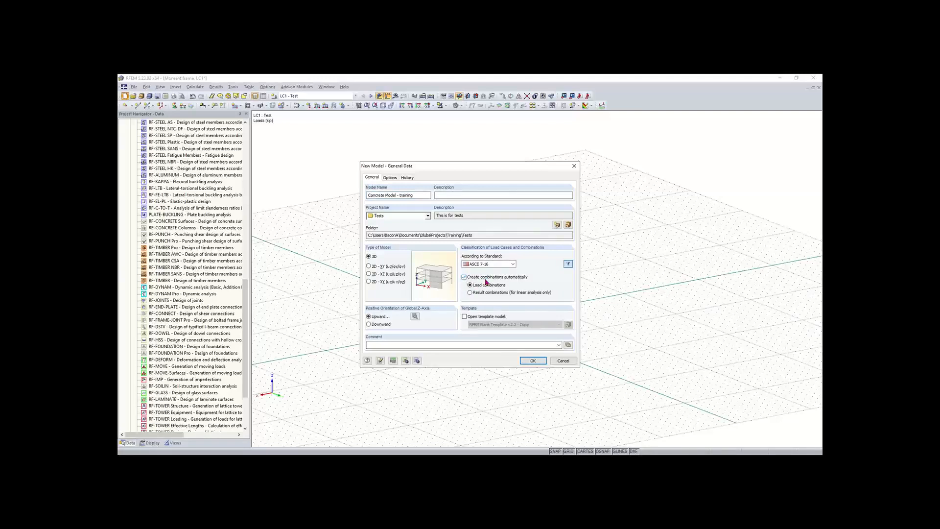
Step: Create the model with standard ASCE 7-16 and the local z-axis oriented downward, and save all open models
left_click(490, 268)
left_click(491, 267)
left_click(414, 317)
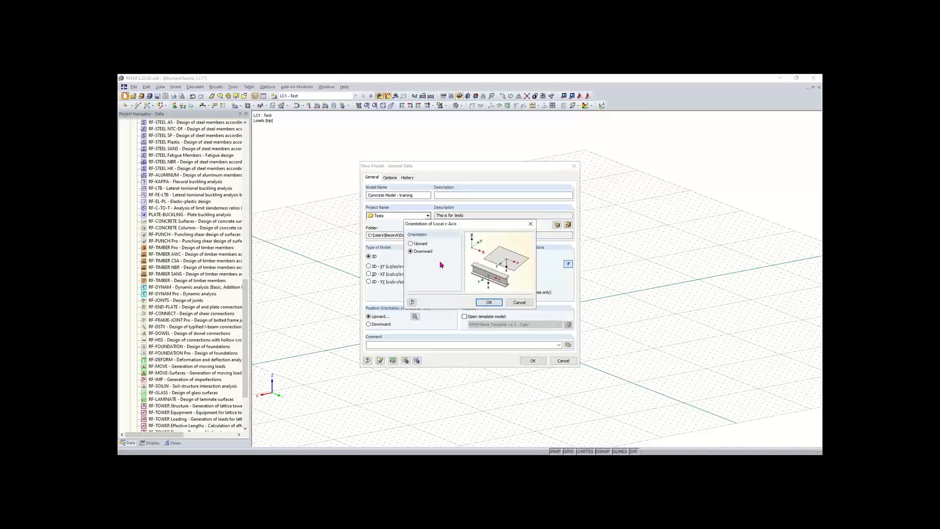
left_click(489, 302)
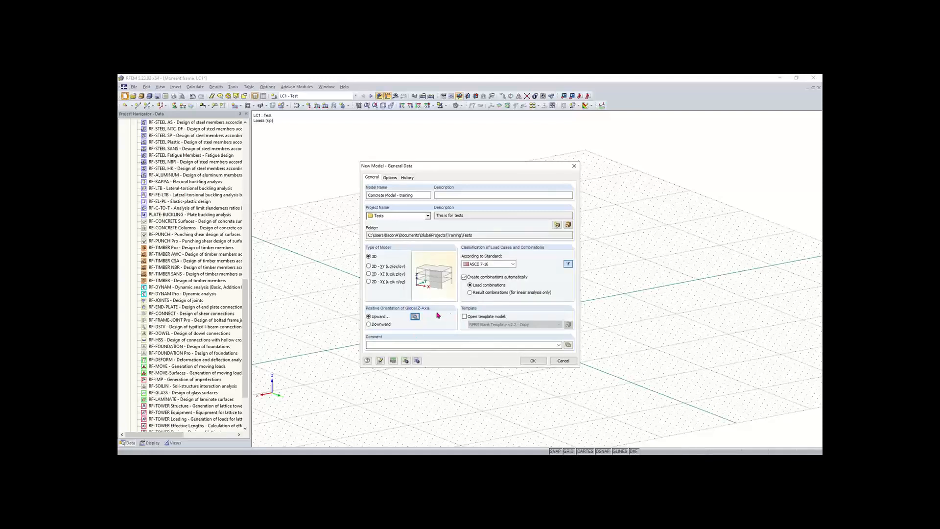
left_click(537, 362)
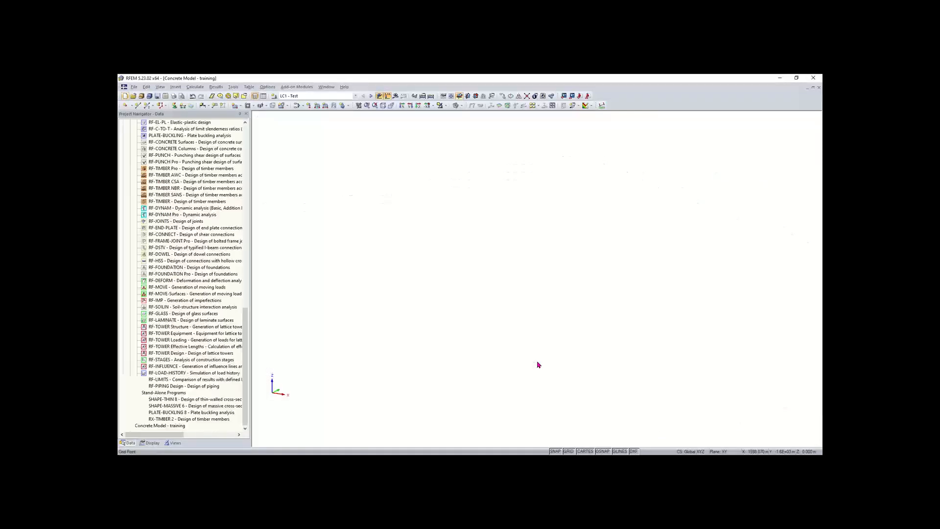
left_click(133, 87)
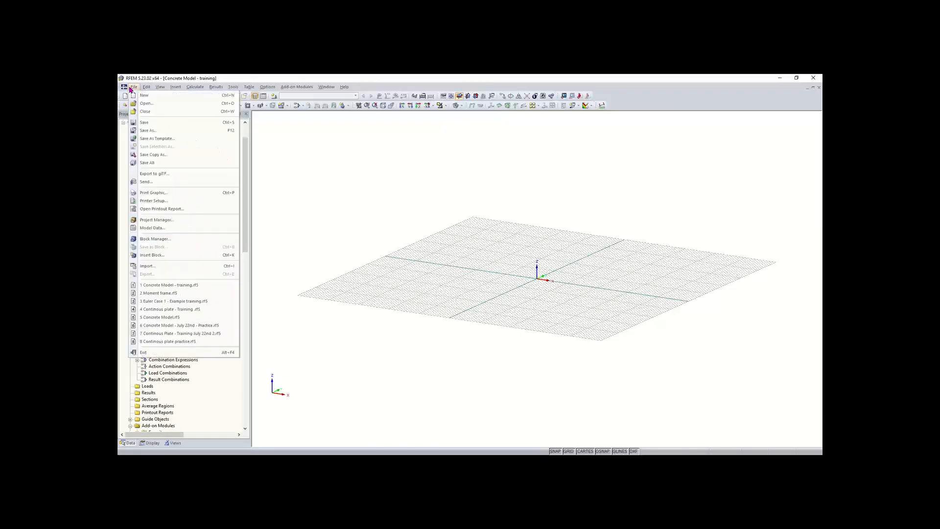
left_click(160, 161)
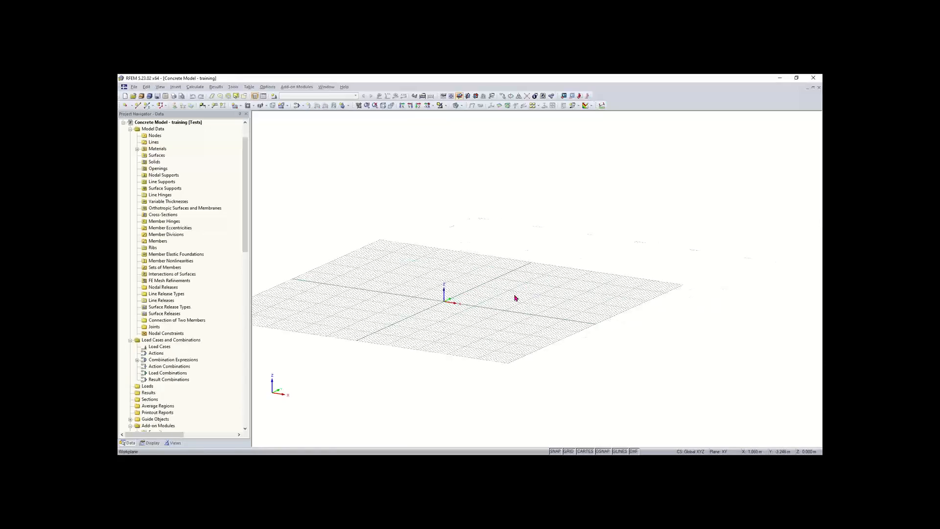
Step: Set the number of work plane grid points to adjust dynamically according to the size of the model
middle_click_drag(515, 298, 413, 312)
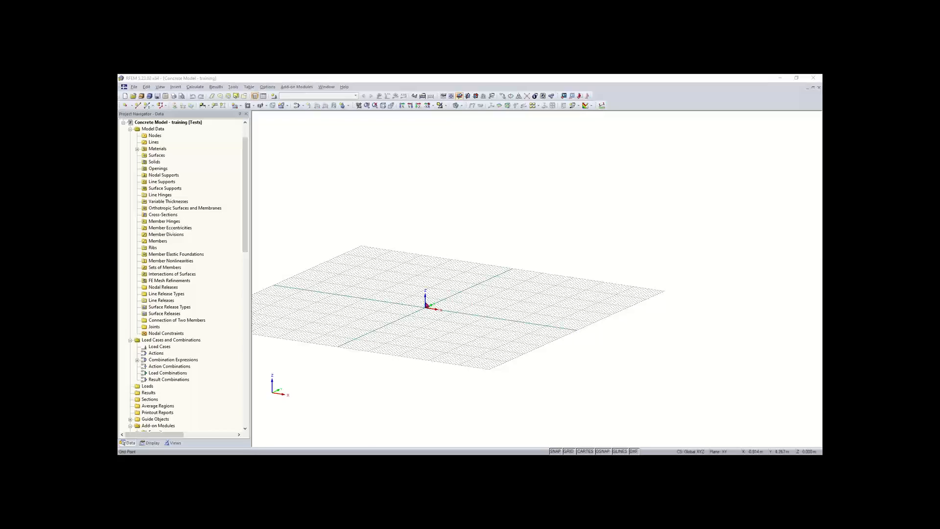
middle_click_drag(436, 315, 421, 338)
scroll(481, 347, "up", 3)
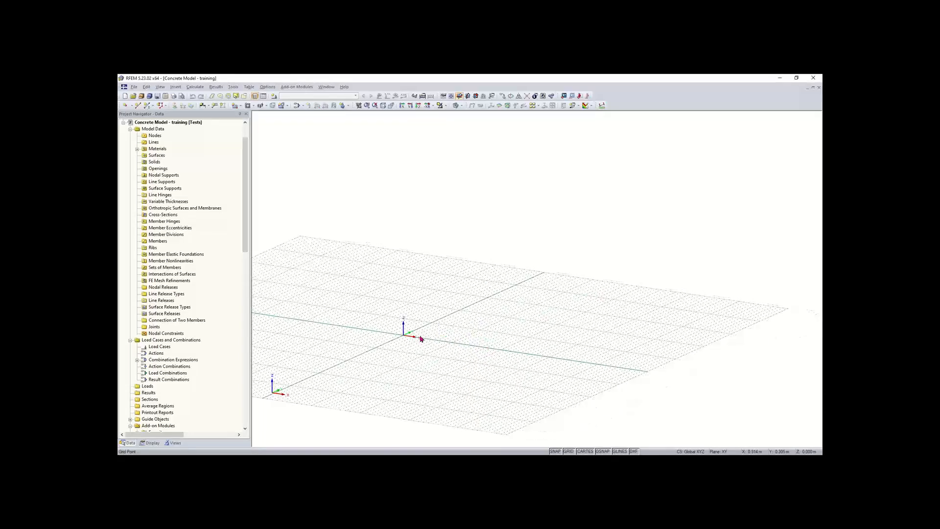
left_click(444, 96)
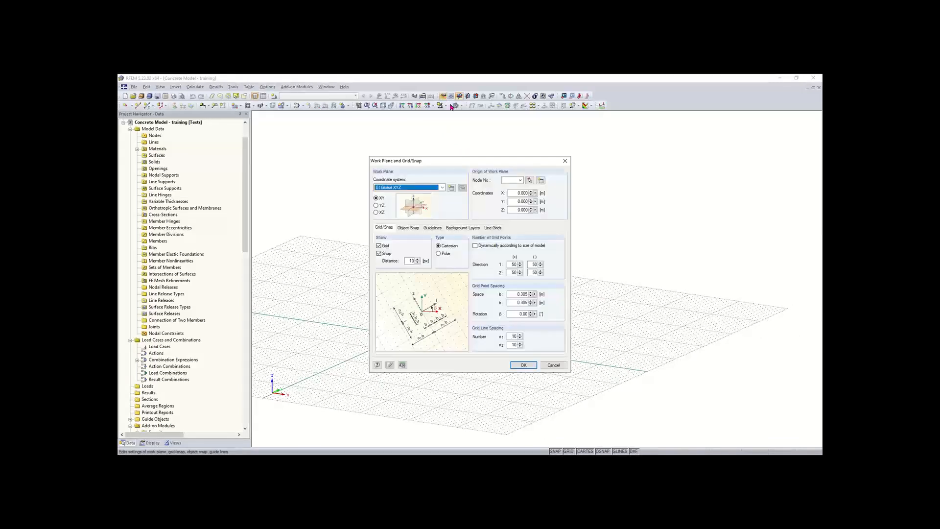
left_click(491, 245)
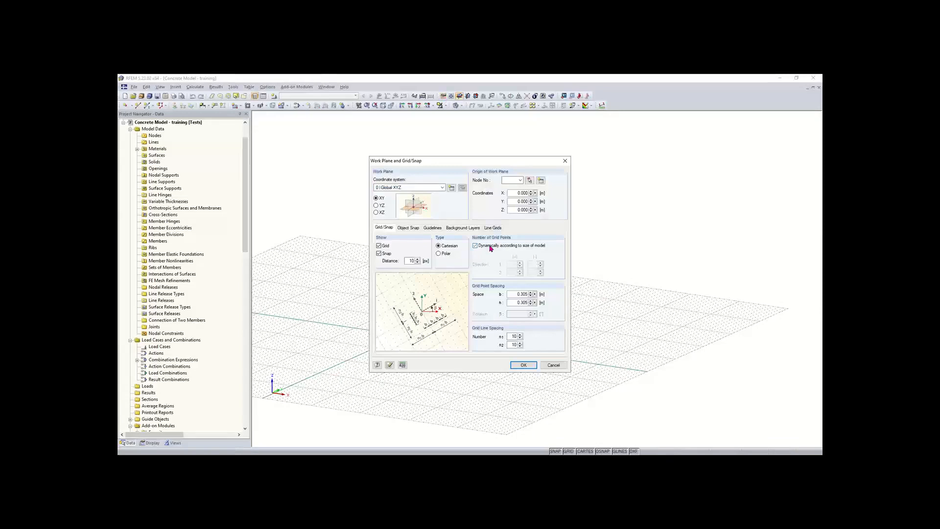
left_click(521, 368)
Step: Reopen the work plane and grid settings and open the saved profiles for units and decimal places
middle_click_drag(459, 345, 421, 333)
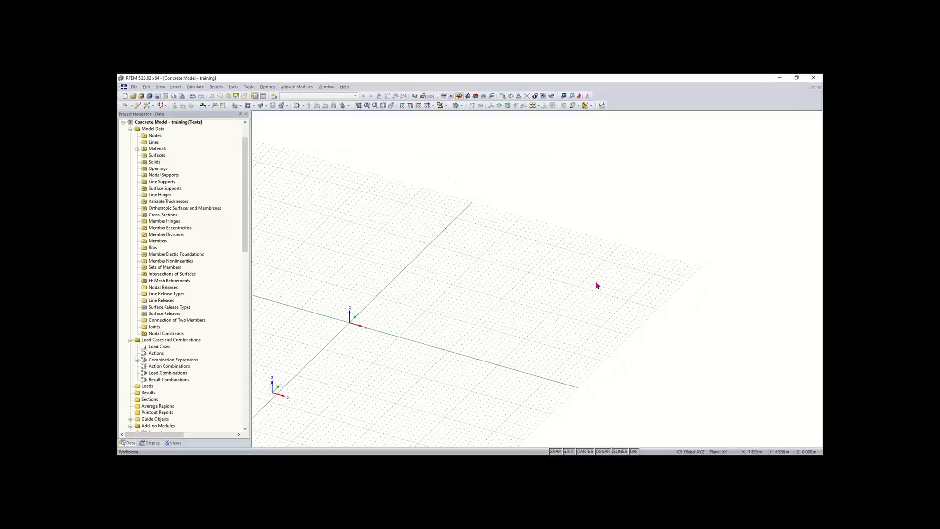
scroll(350, 322, "up", 3)
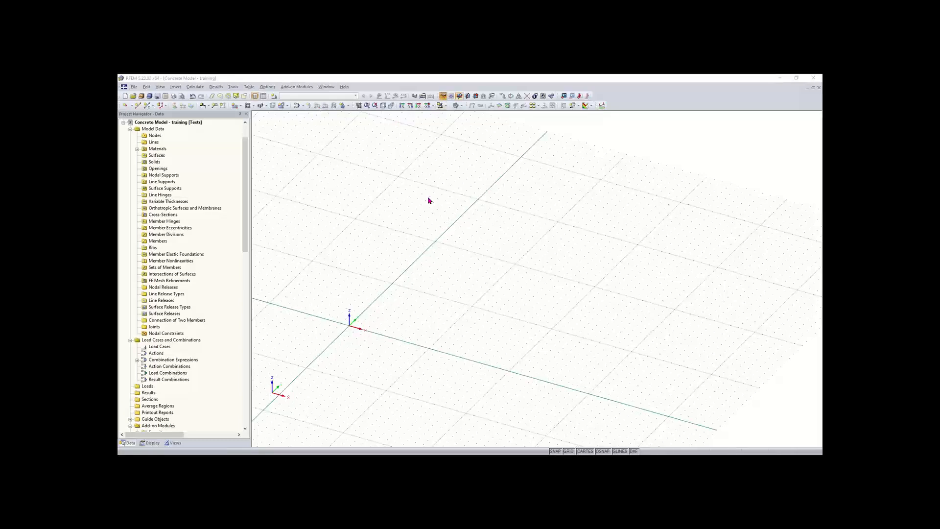
double_click(434, 329)
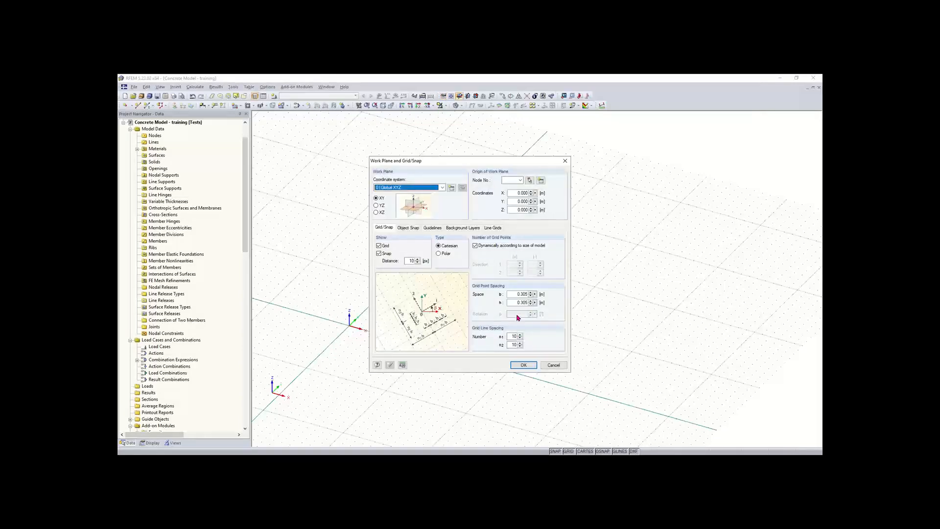
left_click(403, 365)
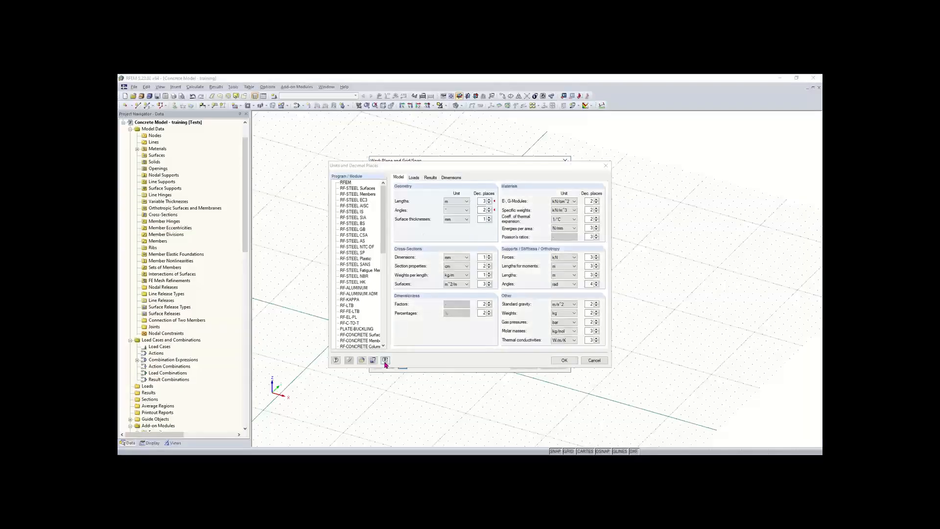
left_click(362, 361)
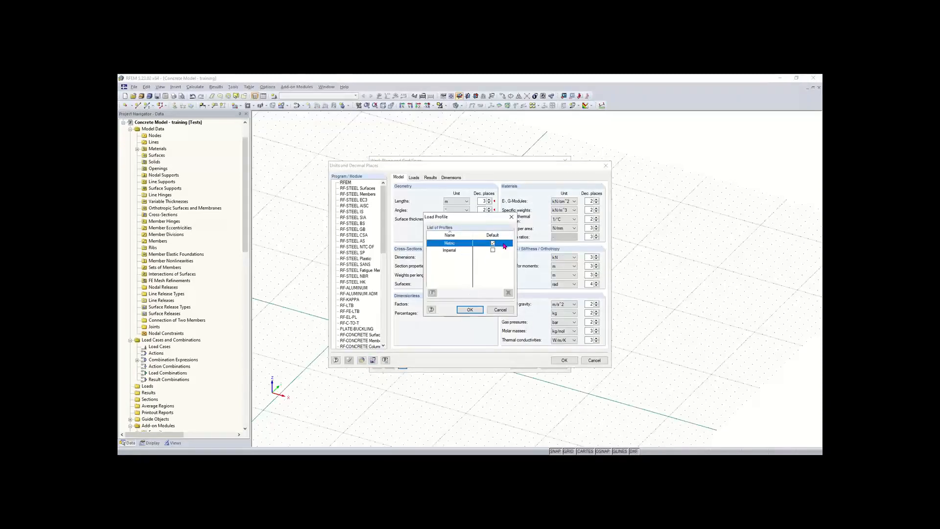
Step: Make Imperial the default units profile, load it, and accept the units and work plane grid settings
left_click(492, 251)
left_click(471, 310)
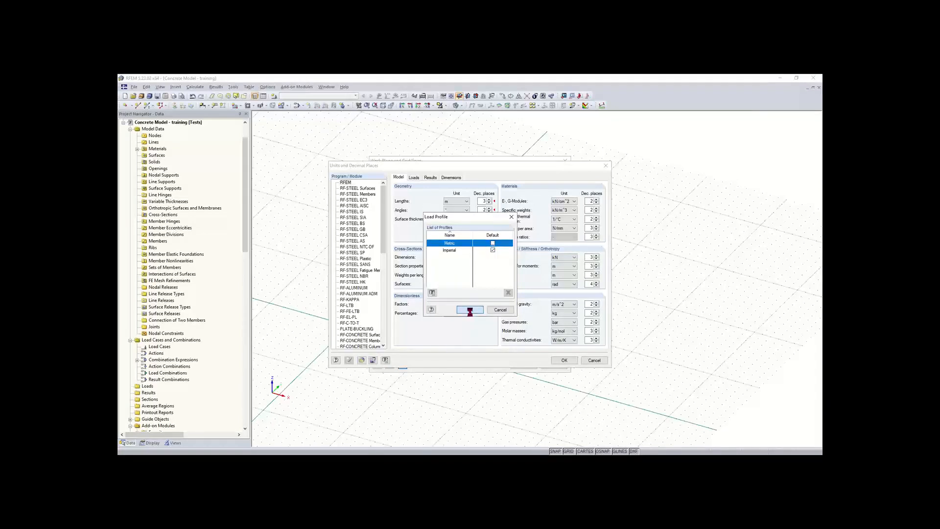
left_click(386, 361)
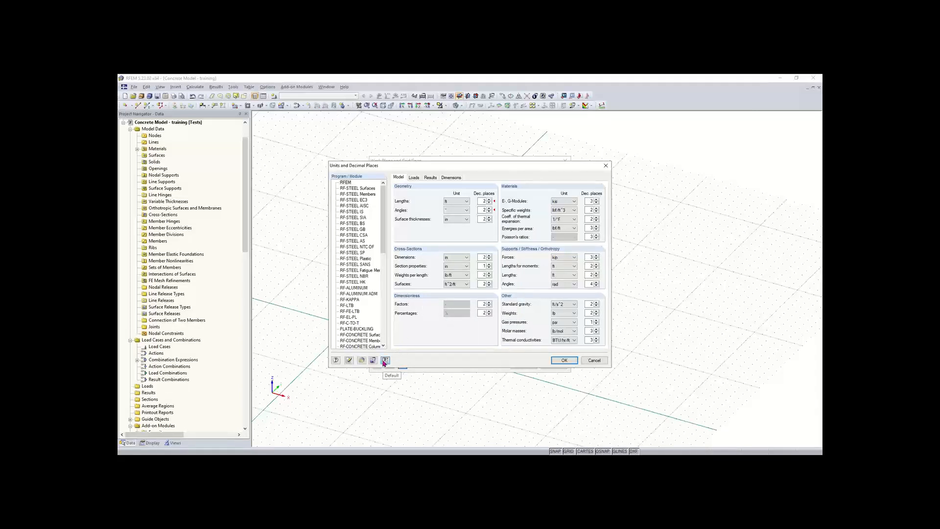
left_click(567, 360)
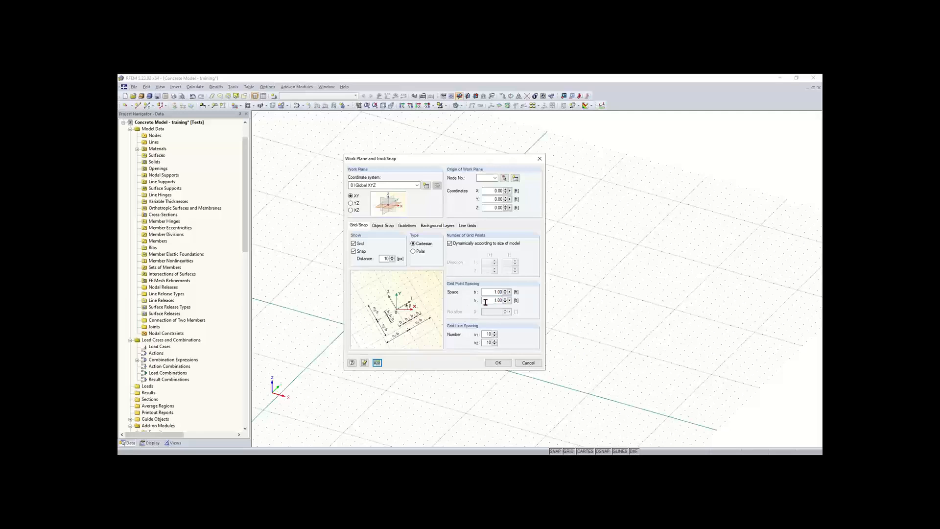
left_click(497, 363)
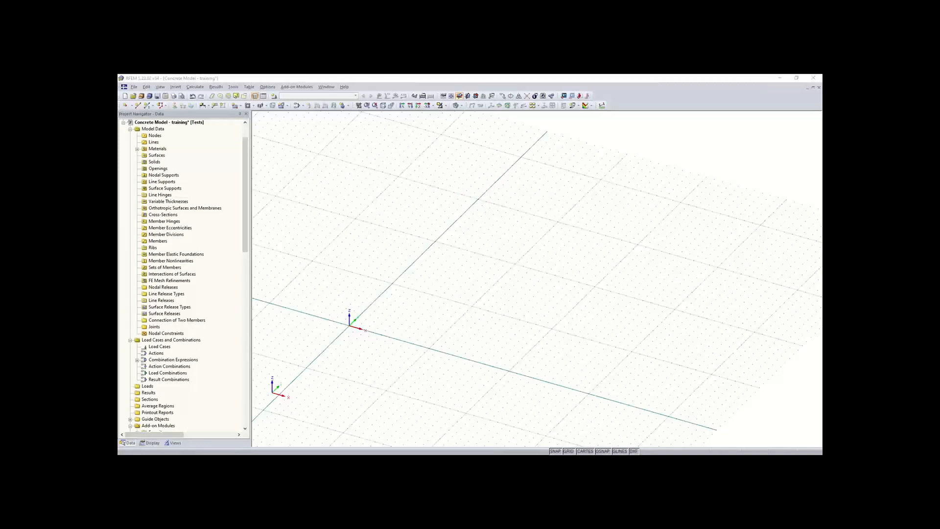
Step: Toggle the Auto Connect Lines/Members option for the model
middle_click_drag(433, 308, 443, 274, "ctrl")
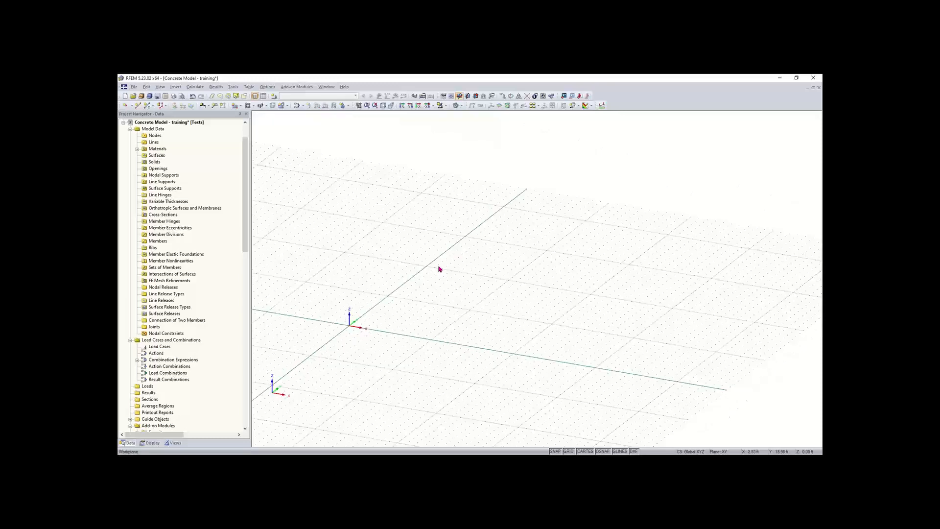
right_click(415, 287)
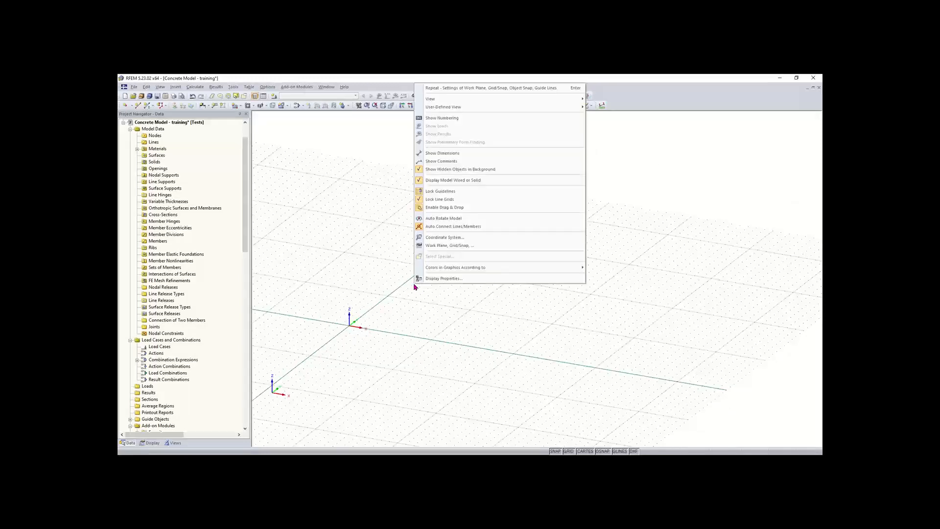
left_click(481, 227)
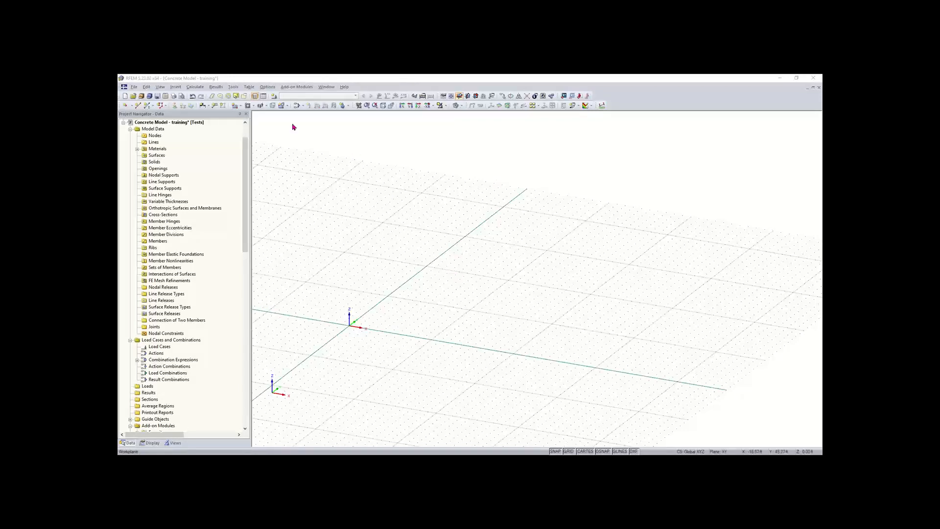
Step: Start a new rectangular surface with a constant thickness of 8 in
left_click(235, 106)
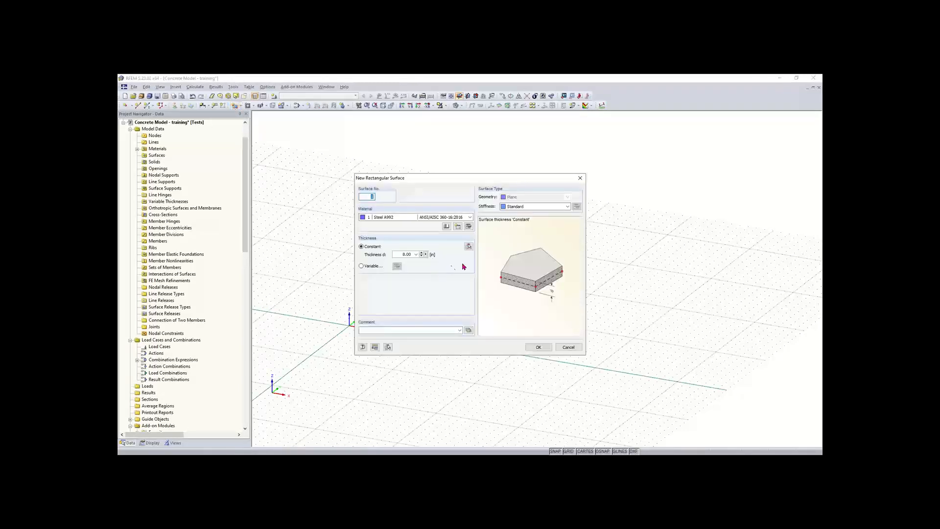
double_click(400, 254)
type("12")
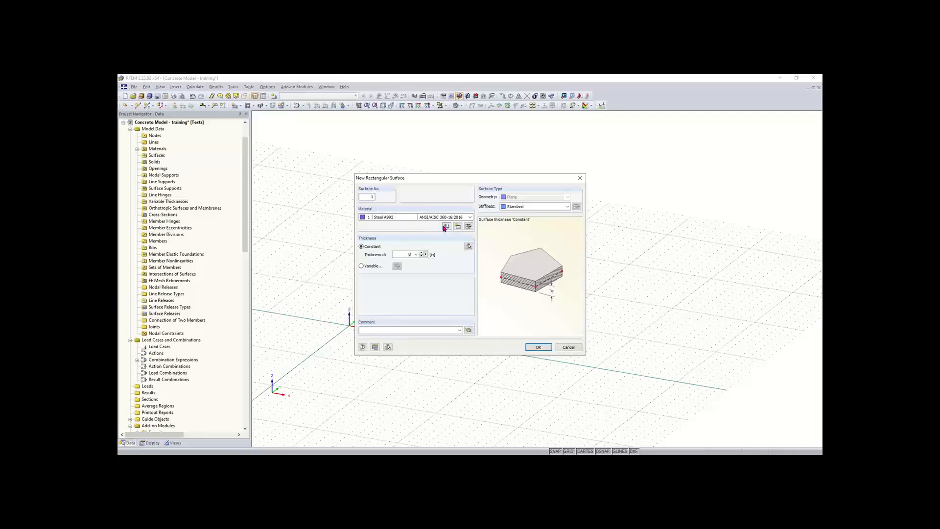
Step: Assign Concrete f'c = 4000 psi from the ACI 318-19 standard in the material library to the new surface
left_click(445, 227)
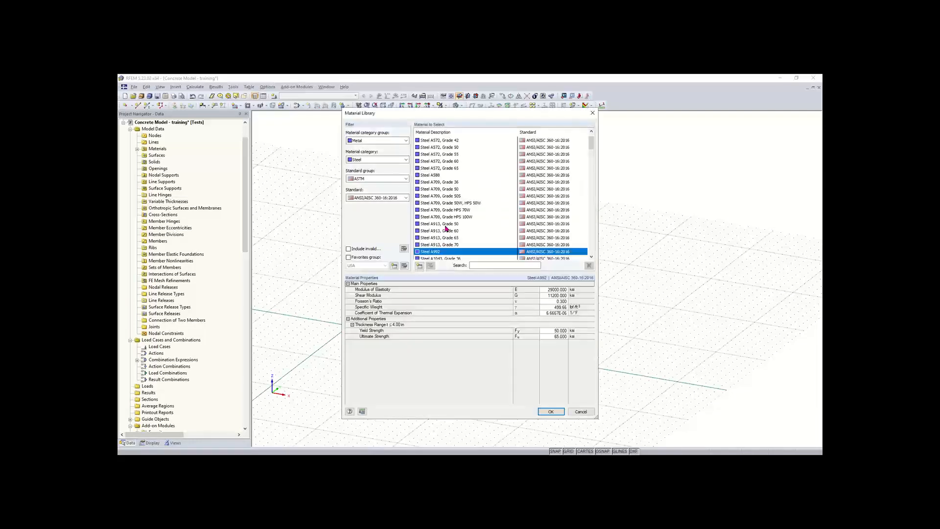
left_click(387, 141)
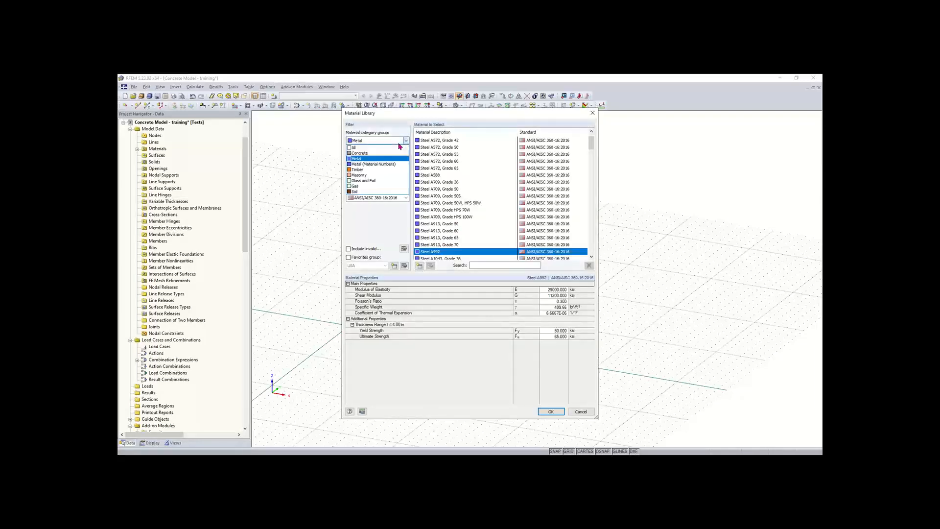
left_click(384, 154)
left_click(381, 160)
left_click(378, 172)
left_click(377, 179)
left_click(374, 191)
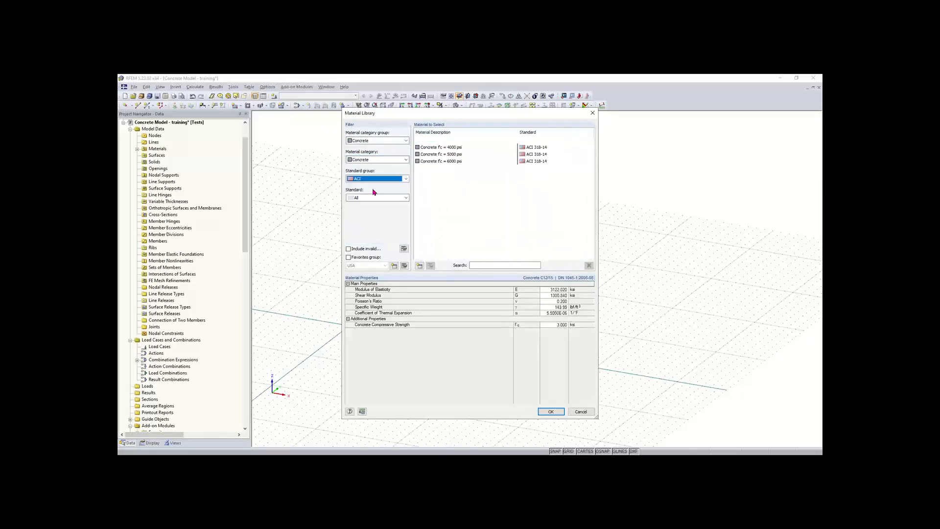
left_click(392, 198)
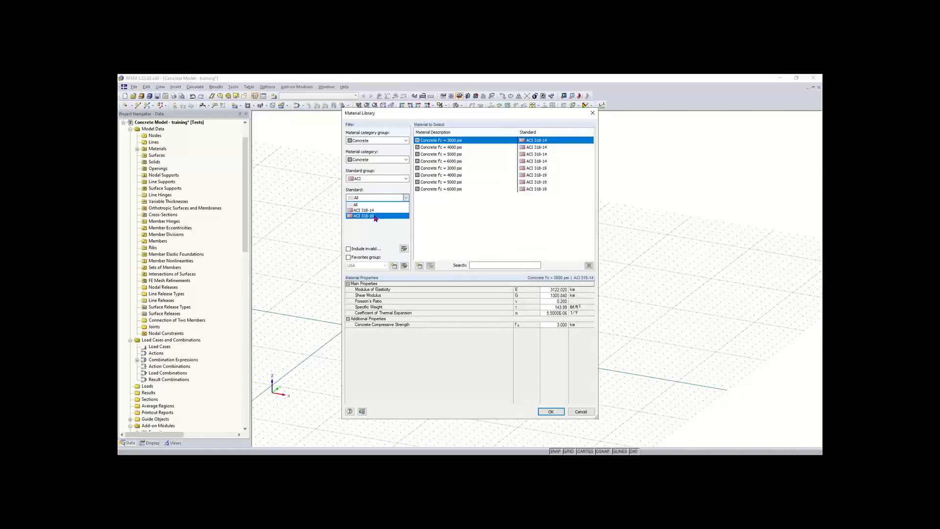
left_click(377, 216)
left_click(442, 147)
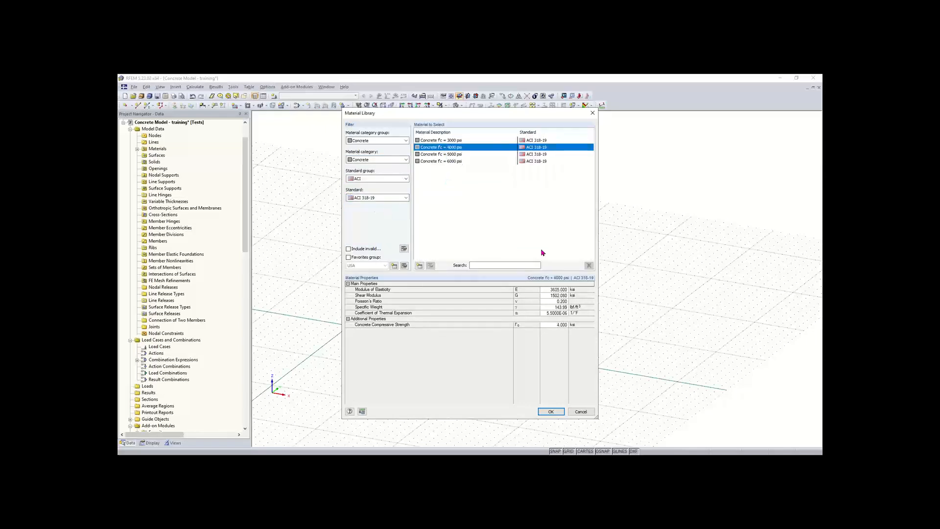
left_click(550, 410)
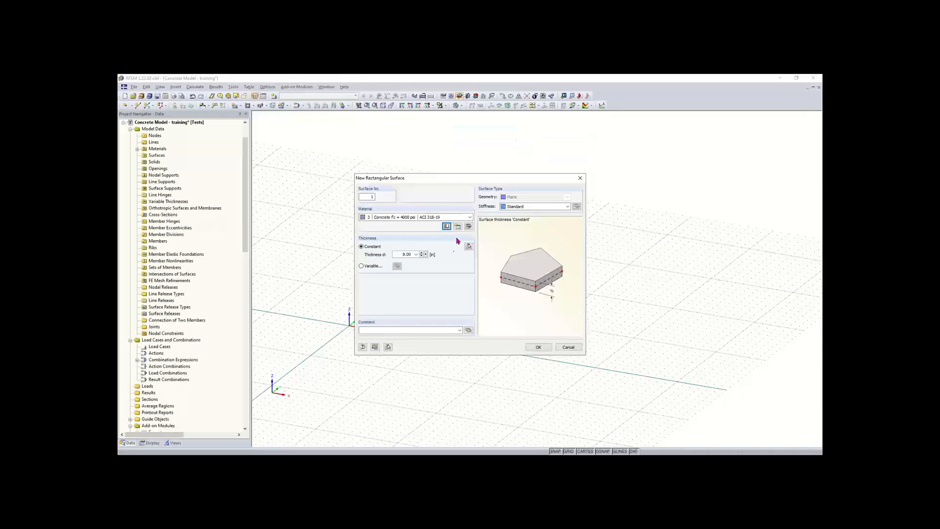
Step: Draw the rectangular slab on the XY plane from the origin to X 46 ft, Y 40 ft
left_click(538, 347)
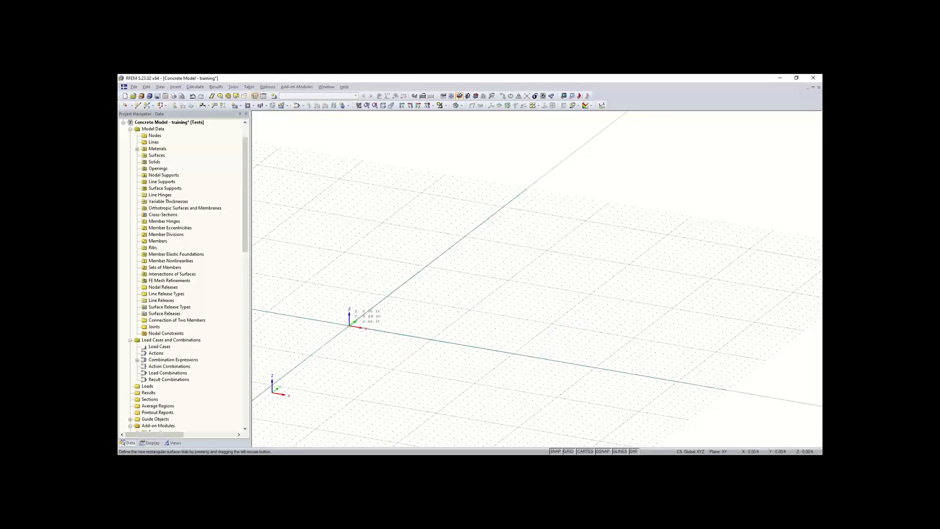
left_click(349, 326)
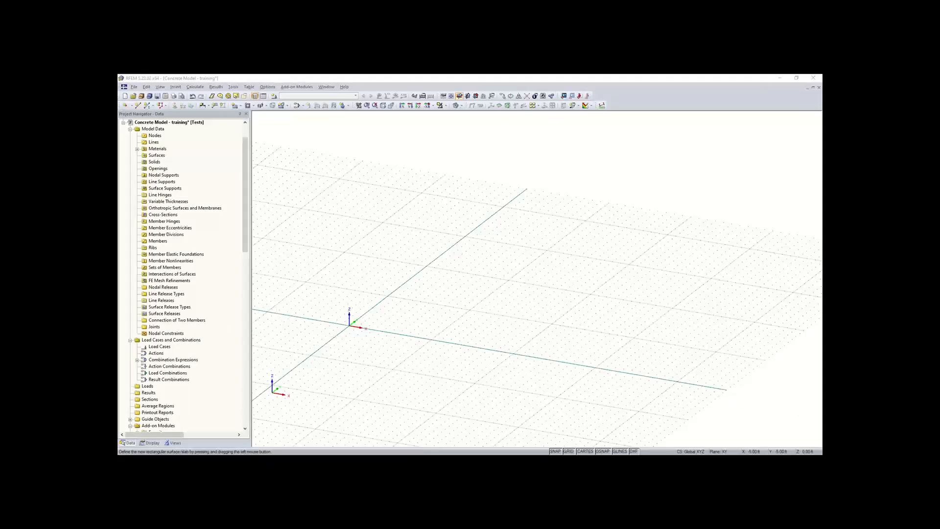
middle_click_drag(382, 296, 357, 347)
middle_click_drag(276, 350, 295, 353)
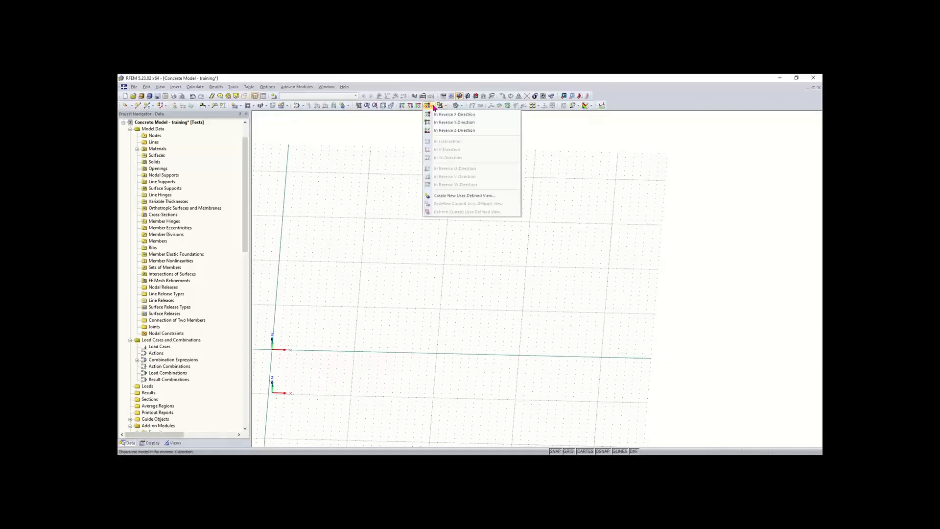
left_click(418, 105)
middle_click_drag(574, 329, 582, 249, "ctrl")
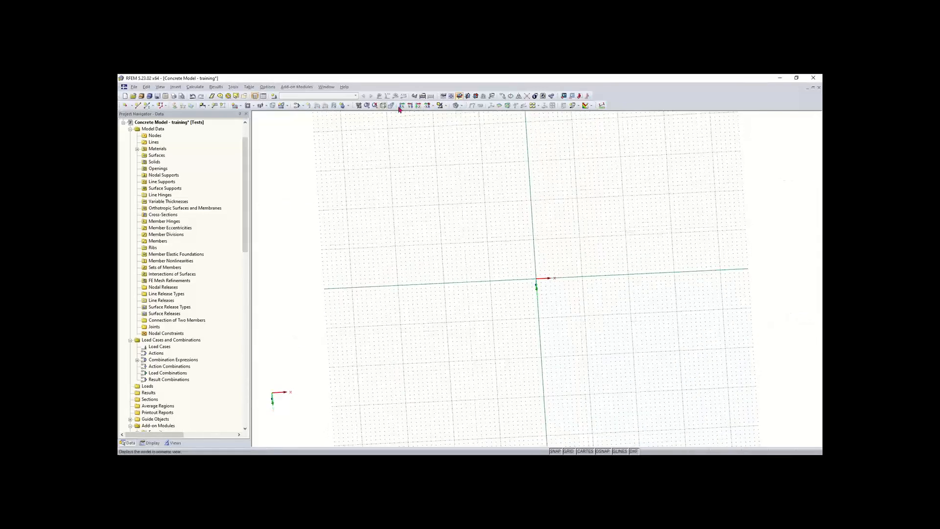
left_click(432, 105)
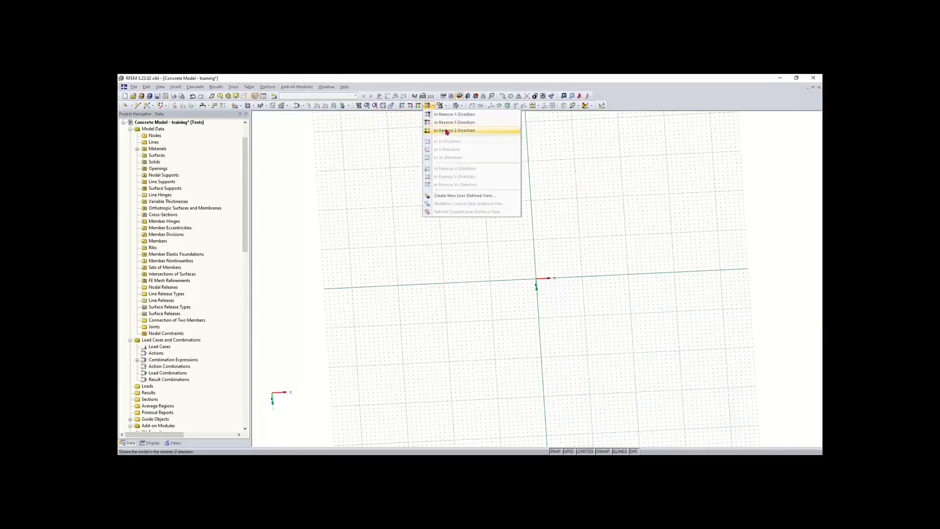
left_click(446, 131)
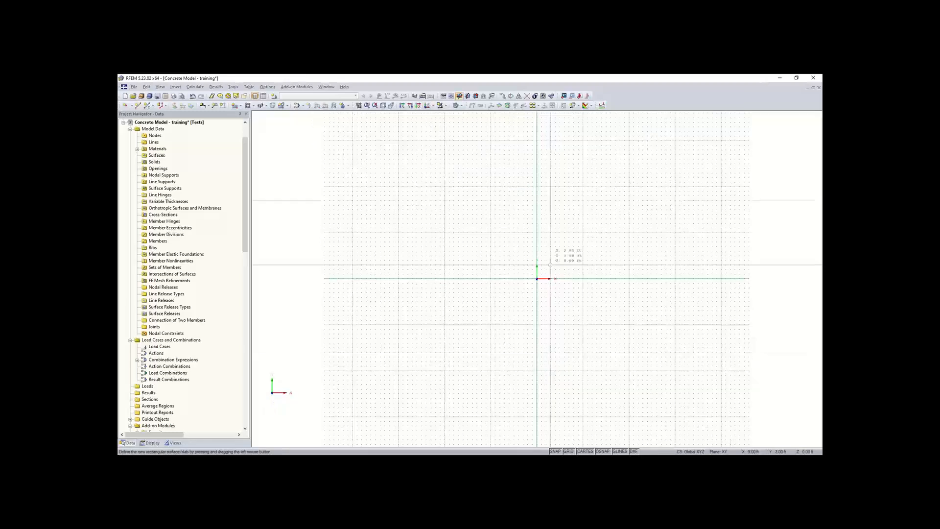
middle_click_drag(601, 341, 426, 382)
scroll(393, 328, "up", 1)
scroll(392, 328, "up", 2)
middle_click_drag(435, 321, 397, 331)
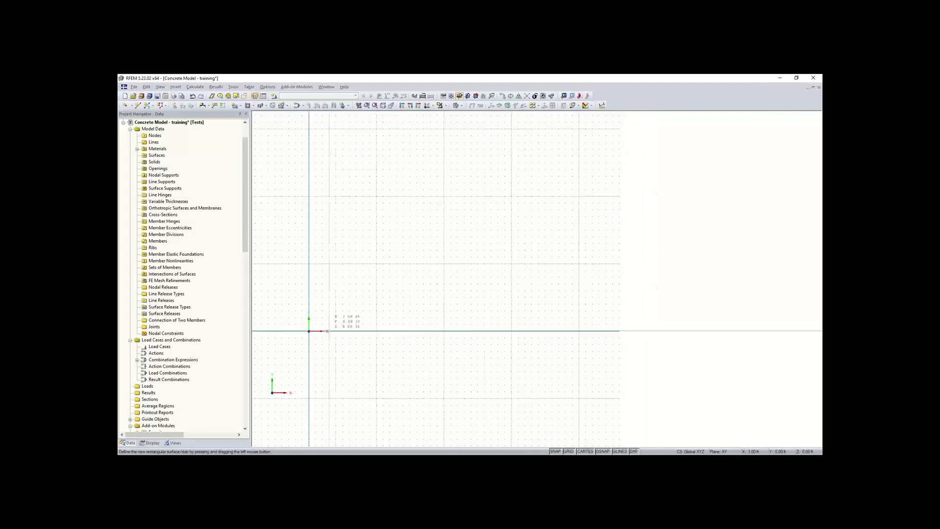
left_click(309, 331)
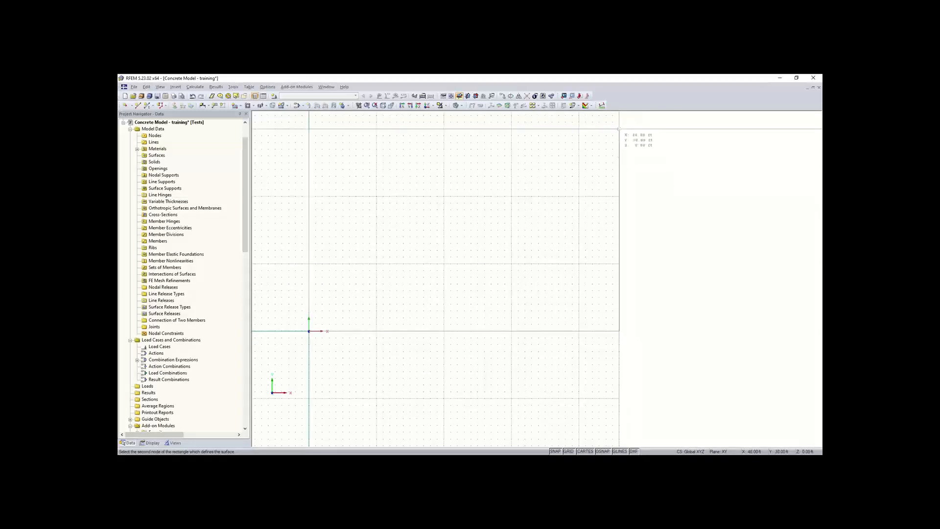
middle_click_drag(616, 153, 612, 199)
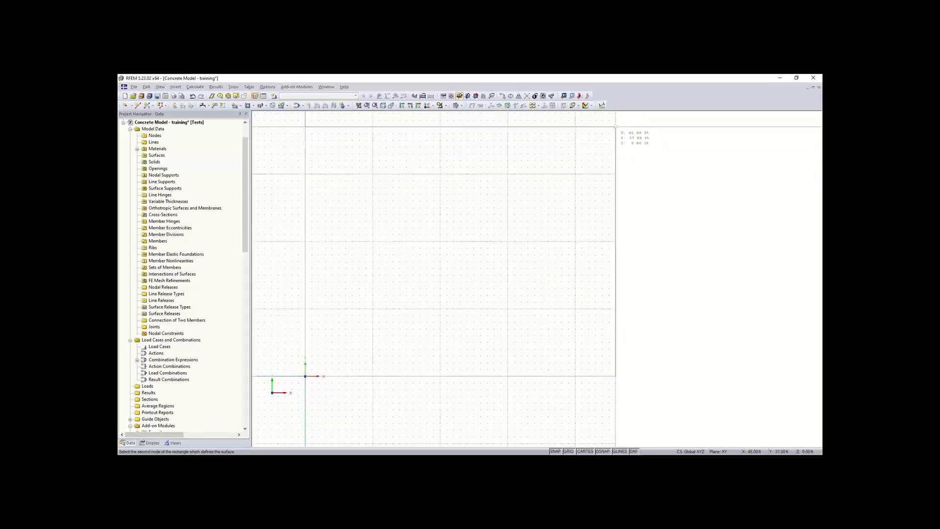
middle_click_drag(616, 120, 616, 153)
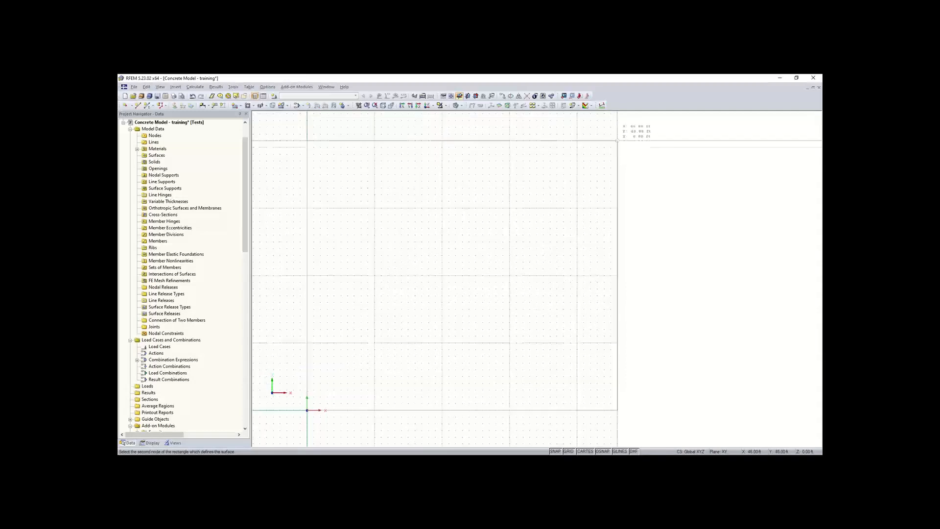
left_click(617, 141)
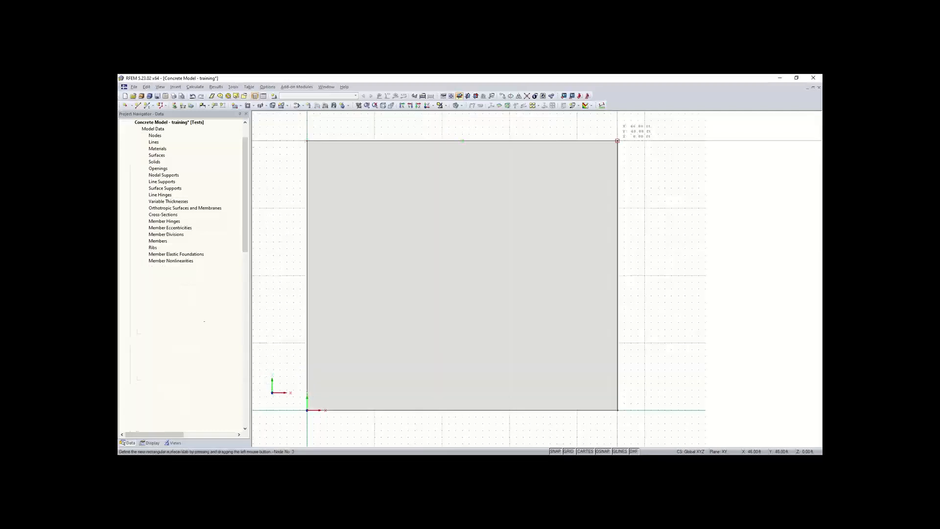
key("Escape")
Step: Copy the slab's corner node at the origin once, offset 2 ft in X and 2 ft in Y
middle_click_drag(351, 366, 340, 300, "ctrl")
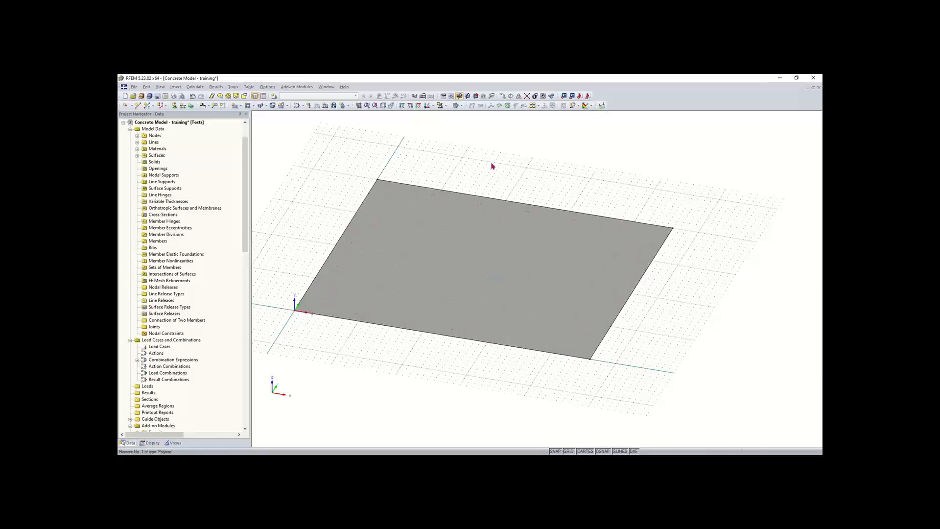
left_click(505, 98)
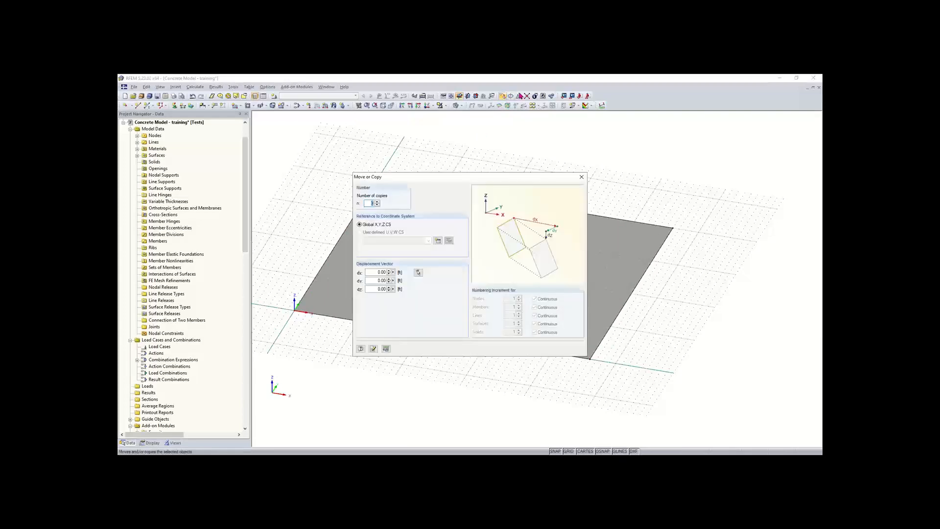
left_click(377, 202)
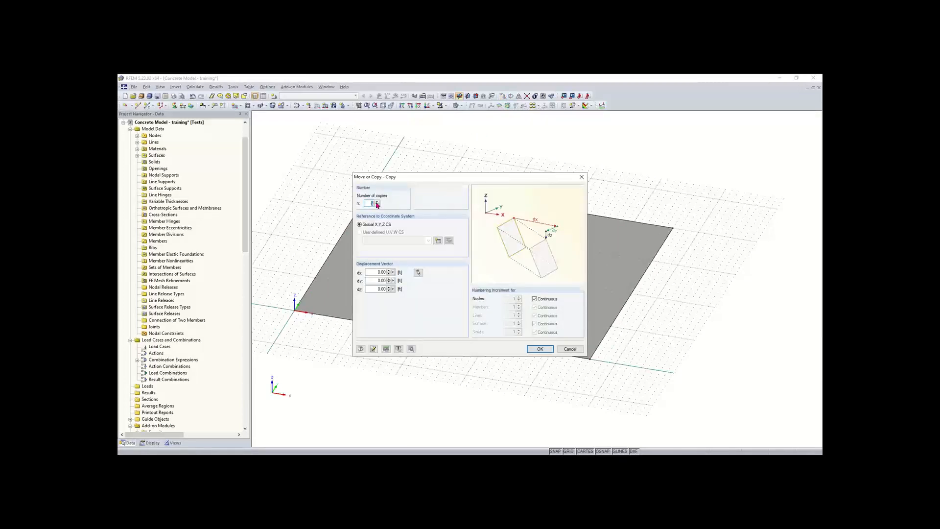
left_click(374, 273)
key("Tab")
type("2")
left_click(539, 349)
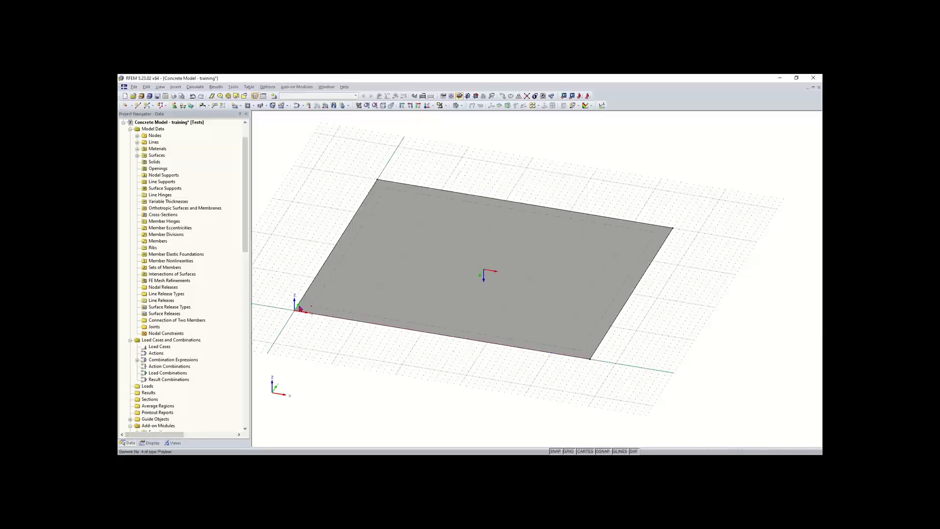
Step: Make two copies of the node at X 2 ft, Y 2 ft, spaced 16 ft apart in X with no Y offset
scroll(296, 312, "up", 2)
scroll(296, 311, "up", 1)
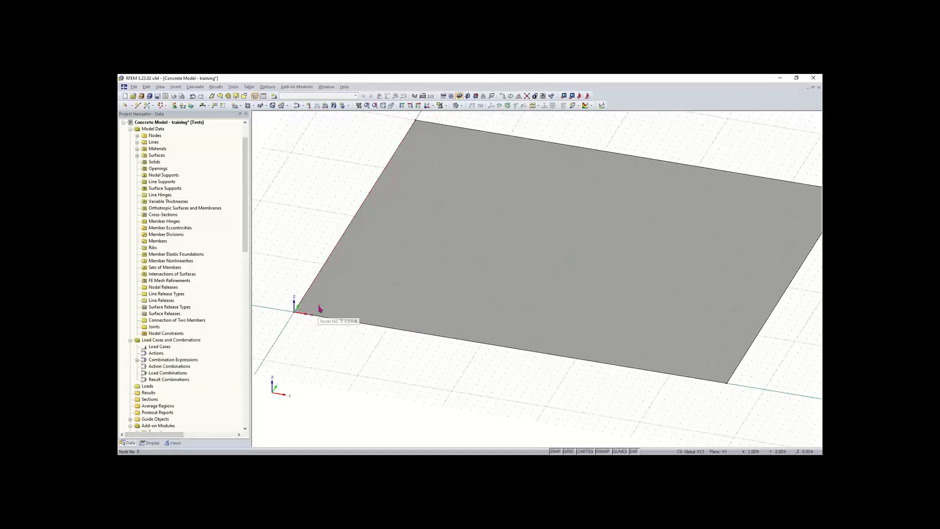
middle_click_drag(441, 368, 407, 348)
middle_click_drag(407, 348, 294, 330, "ctrl")
scroll(420, 343, "down", 1)
scroll(420, 346, "down", 1)
left_click(286, 326)
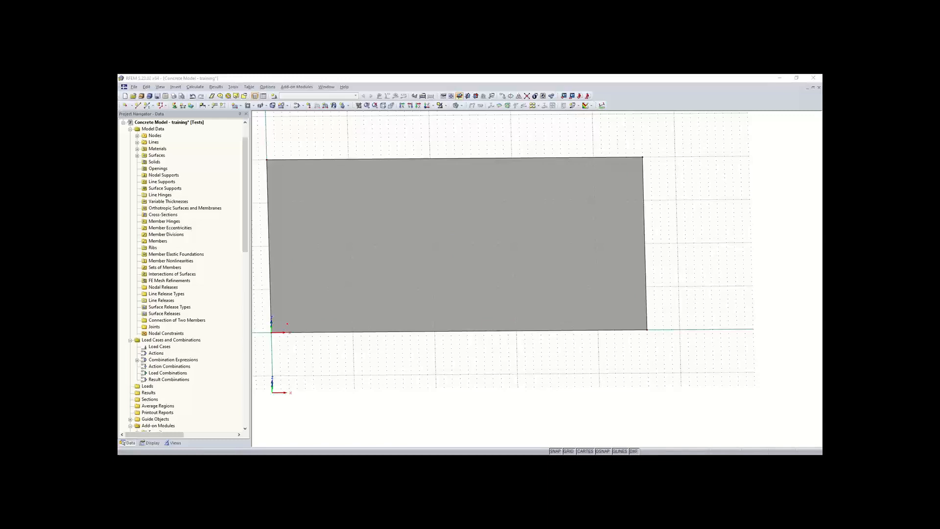
left_click(287, 344)
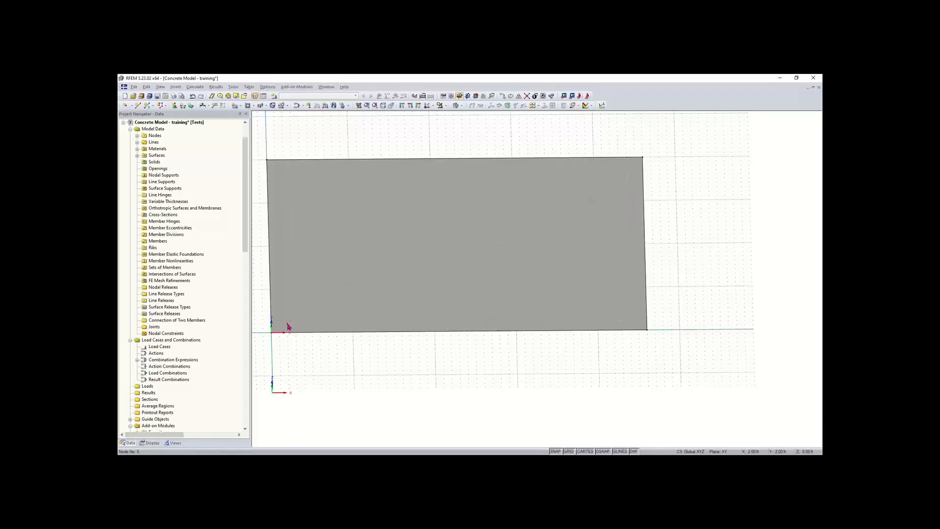
left_click(502, 97)
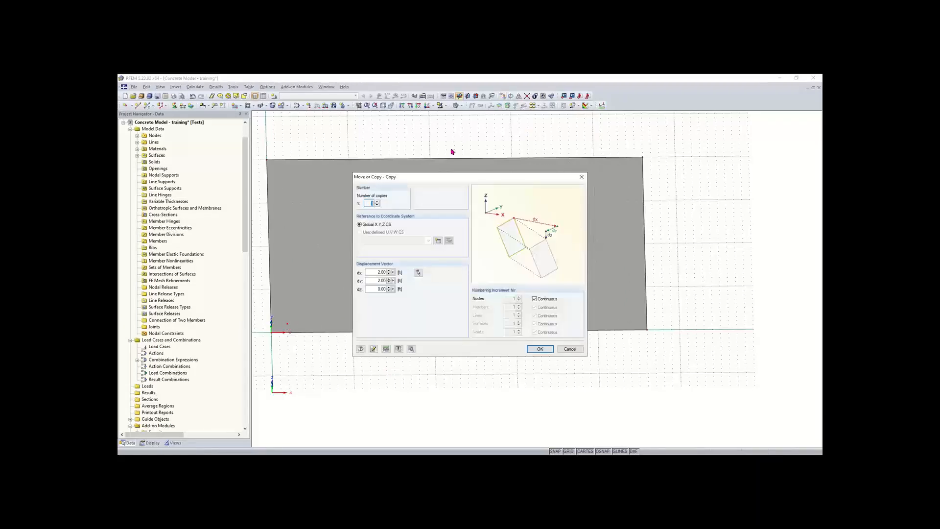
left_click(376, 201)
left_click_drag(375, 280, 420, 280)
type("0")
type("16")
left_click(539, 349)
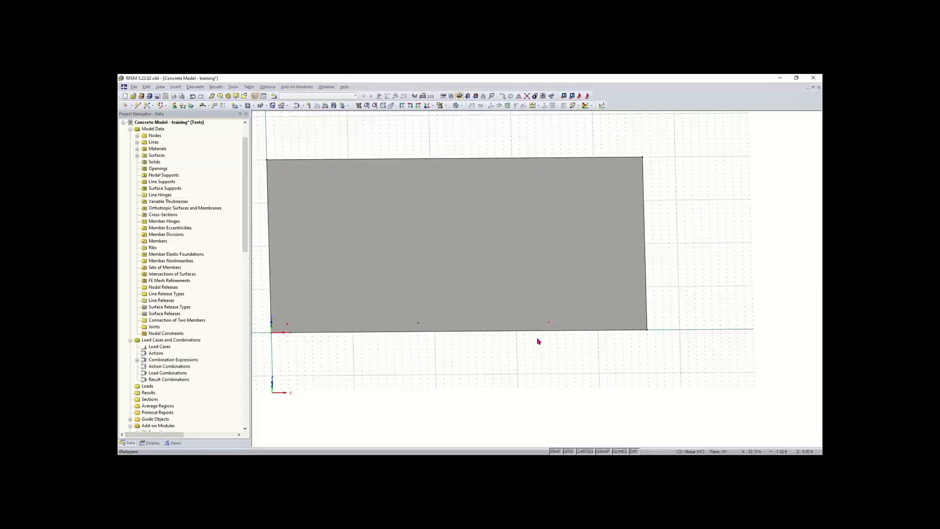
Step: Copy the third node of the row once about 10 ft in X, adding a fourth node near the slab's far corner
middle_click_drag(536, 367, 481, 372)
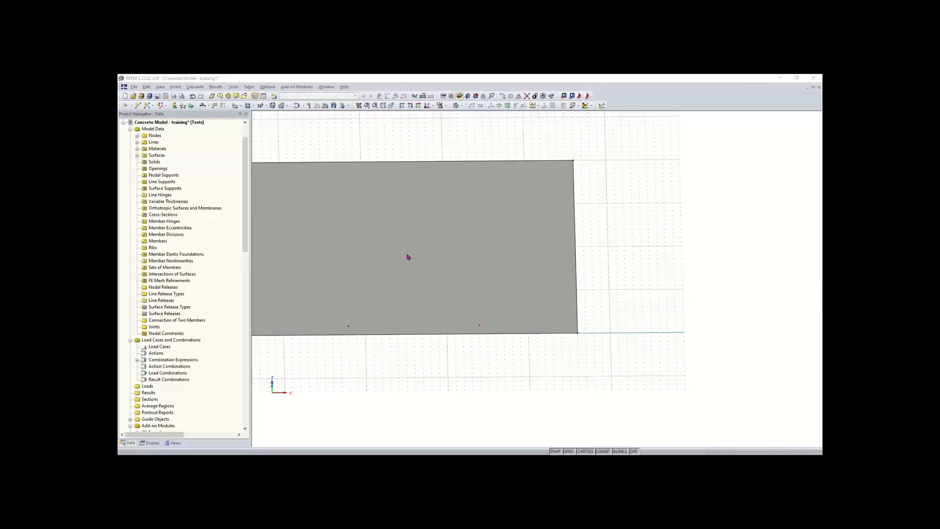
scroll(412, 362, "down", 1)
middle_click_drag(412, 362, 483, 368)
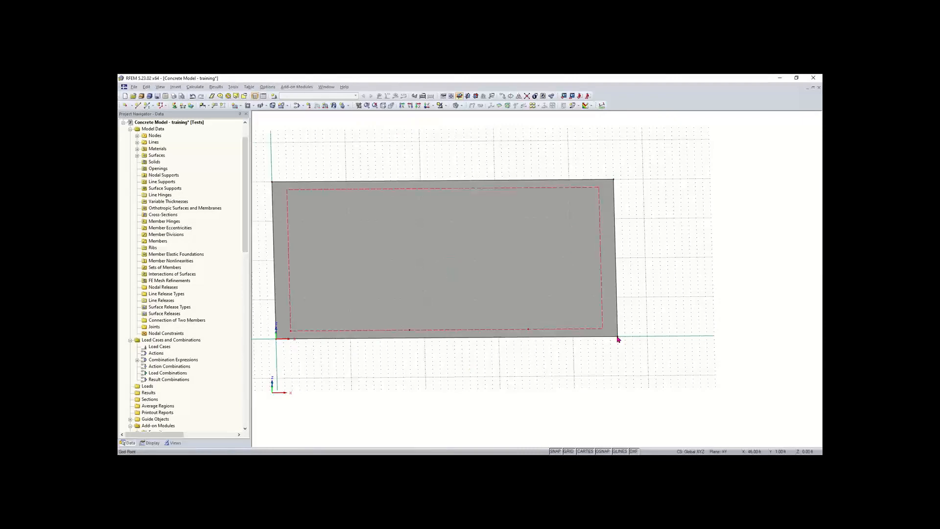
scroll(618, 339, "up", 2)
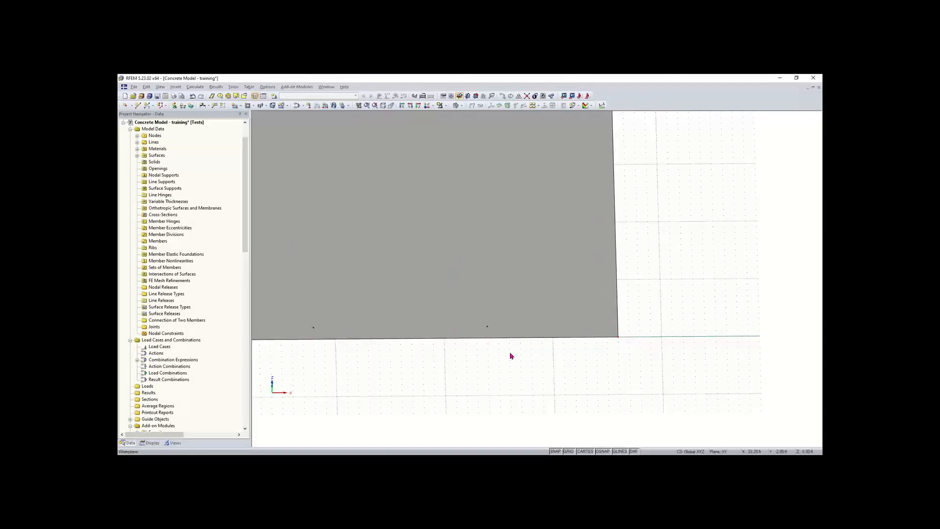
left_click(488, 328)
scroll(606, 348, "up", 3)
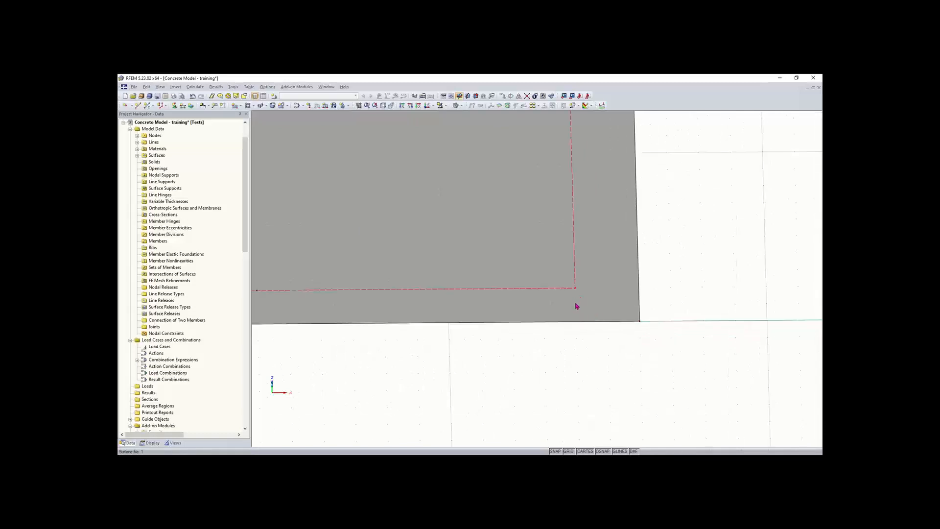
middle_click_drag(586, 334, 565, 356)
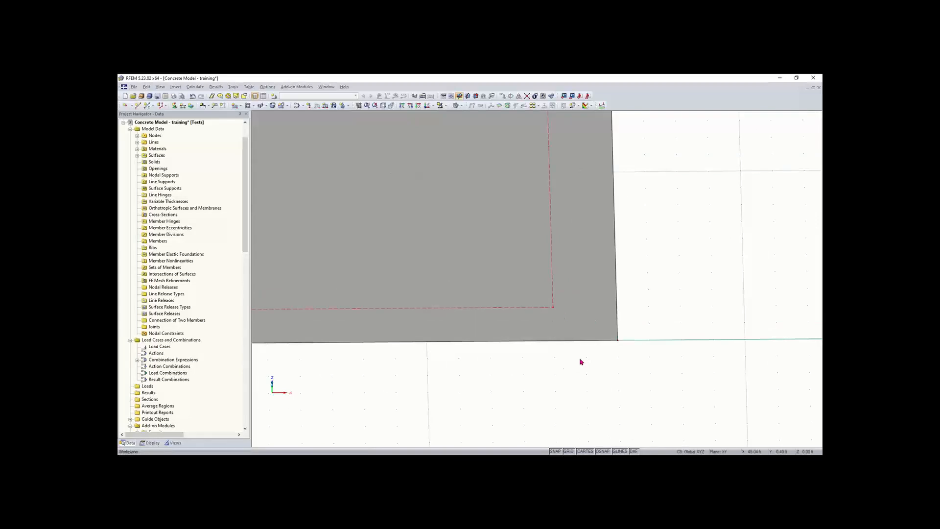
scroll(563, 366, "down", 5)
middle_click_drag(387, 363, 540, 378)
scroll(477, 380, "down", 3)
scroll(540, 379, "down", 1)
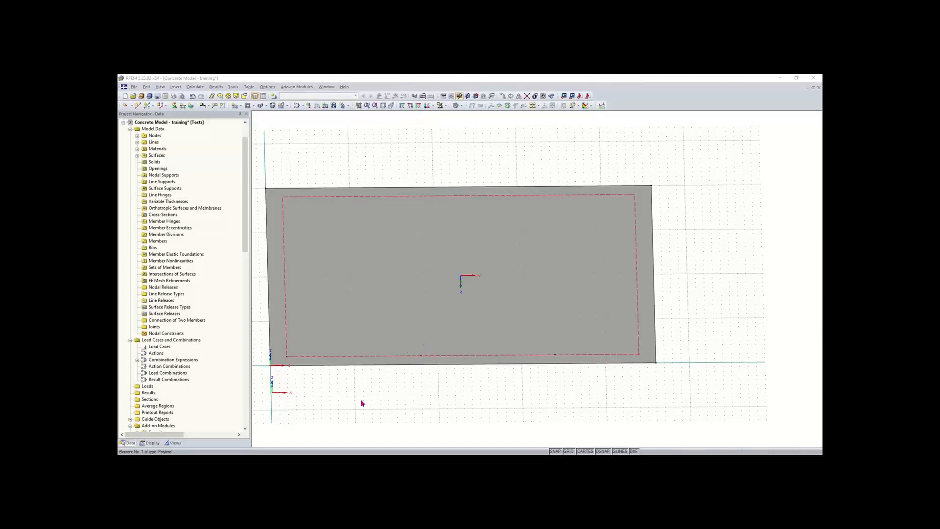
Step: Make two copies of the row of four nodes, spaced about 13 ft apart in Y with no X offset
middle_click_drag(410, 275, 427, 355, "ctrl")
scroll(377, 362, "down", 4)
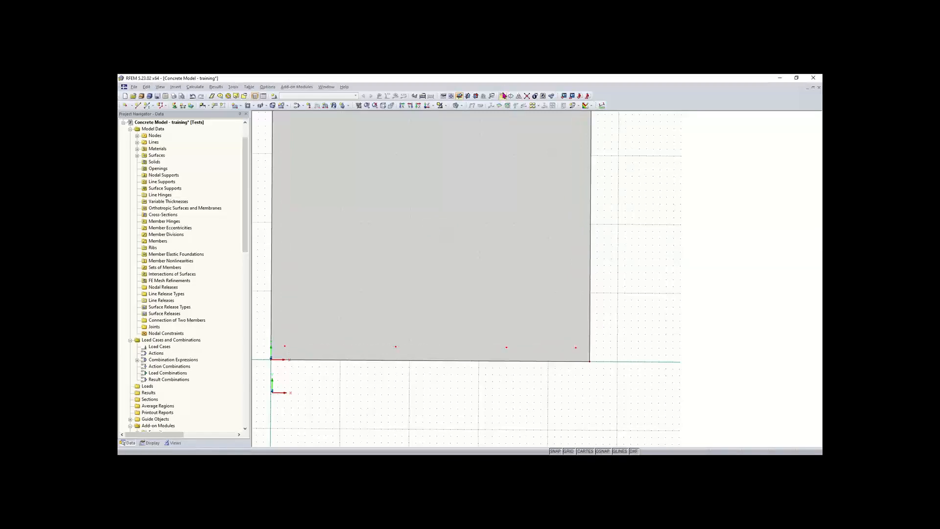
left_click(502, 95)
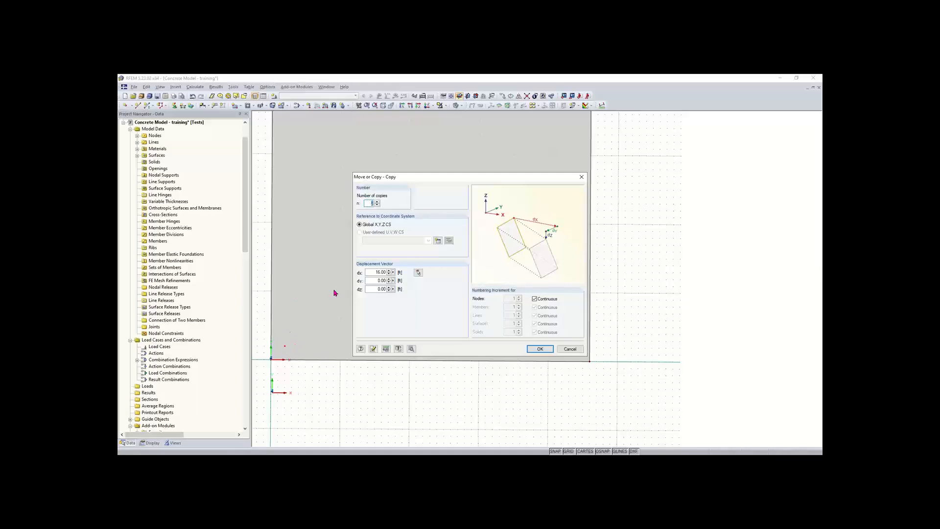
double_click(373, 272)
type("0")
key("Tab")
type("1")
key("Return")
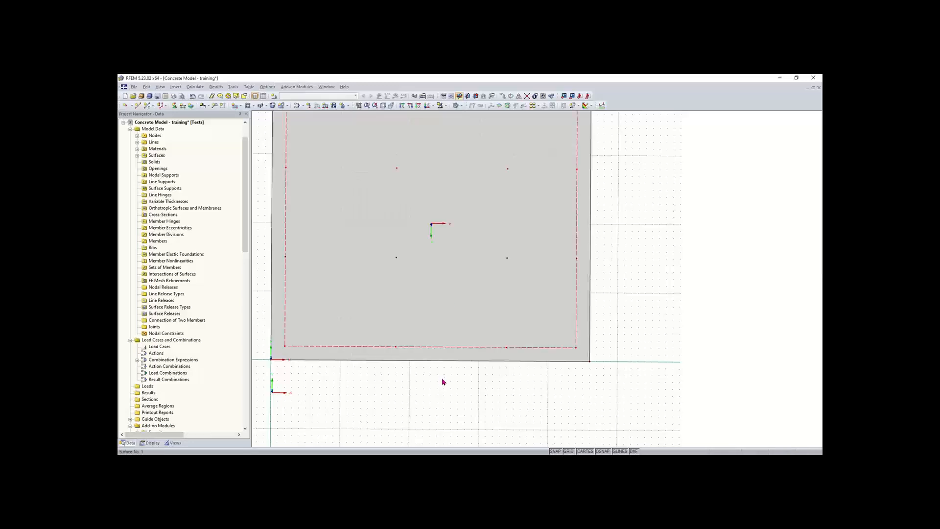
Step: Turn on the numbering display for the model objects
scroll(444, 363, "down", 1)
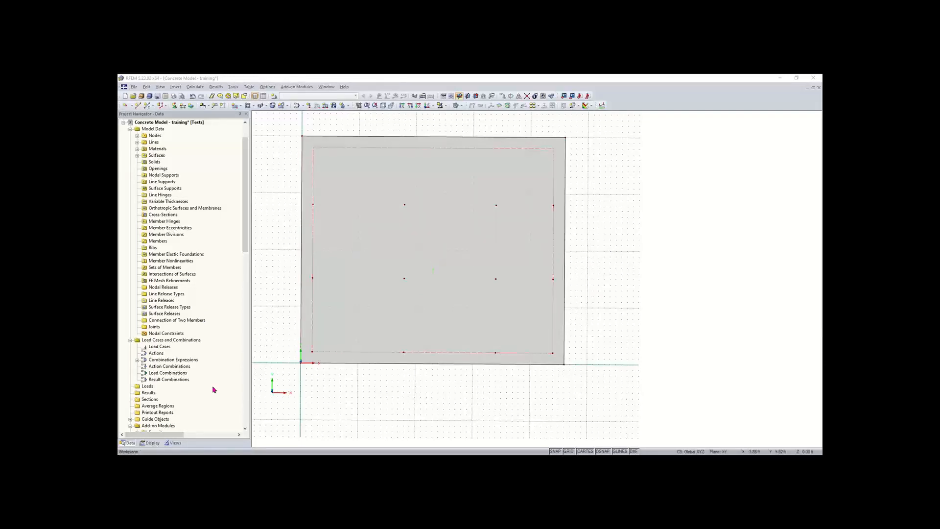
left_click(152, 442)
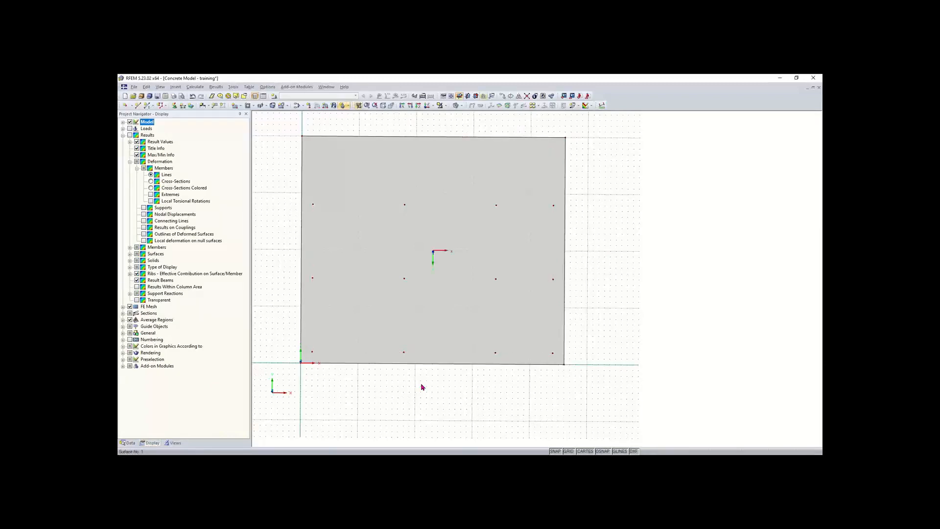
left_click(130, 340)
middle_click_drag(421, 397, 443, 260, "ctrl")
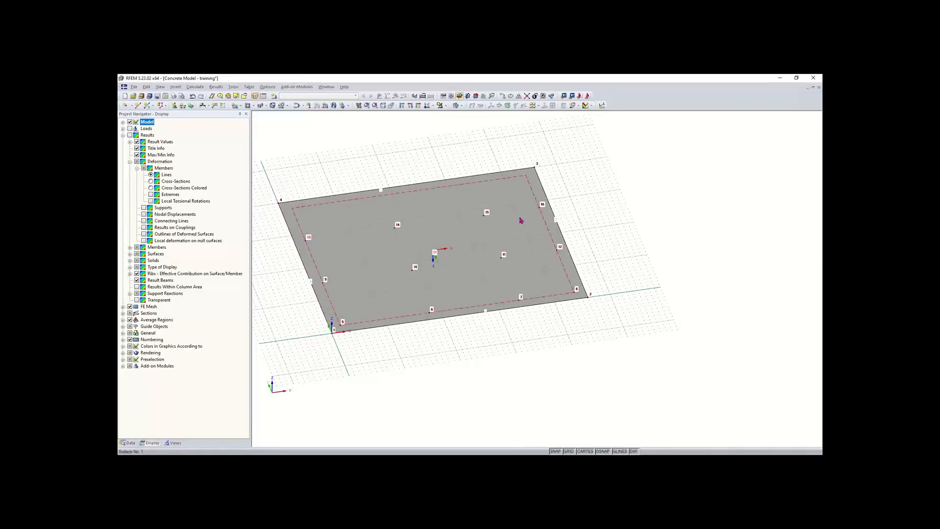
scroll(467, 368, "down", 1)
mouse_move(467, 367)
middle_mouse_down()
mouse_move(491, 372)
mouse_move(463, 364)
middle_mouse_up()
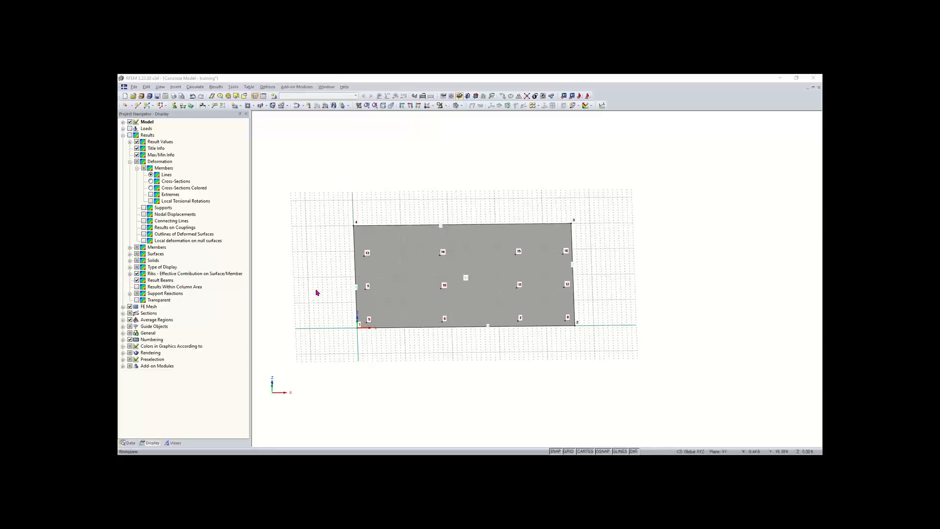
Step: Divide the slab's edge line along X 0 graphically at Y 28 ft, level with the last row of interior nodes
middle_click_drag(333, 285, 400, 269, "ctrl")
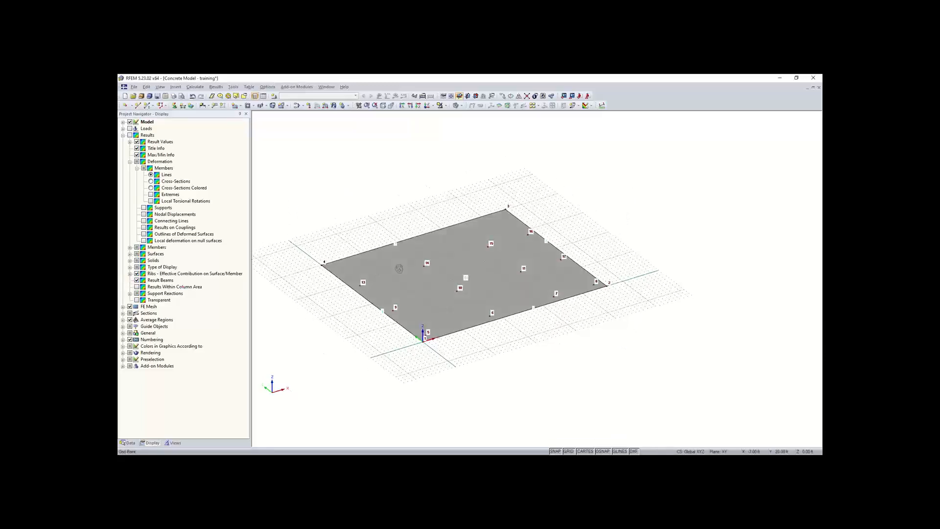
right_click(400, 269)
left_click(352, 306)
scroll(342, 305, "up", 2)
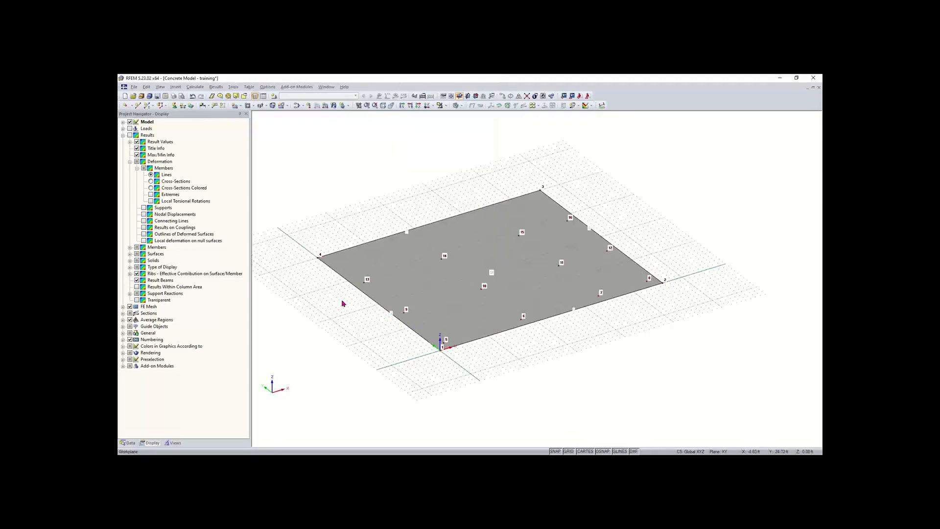
scroll(342, 304, "up", 1)
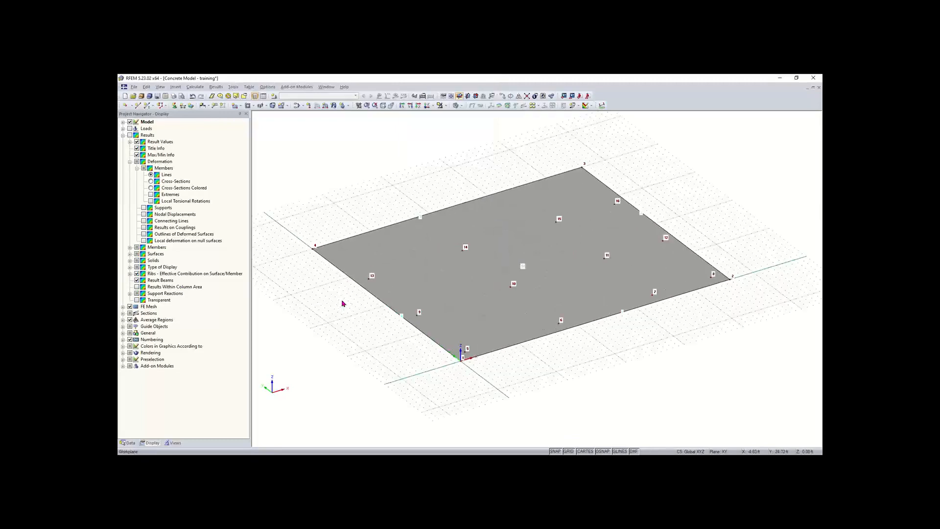
right_click(386, 306)
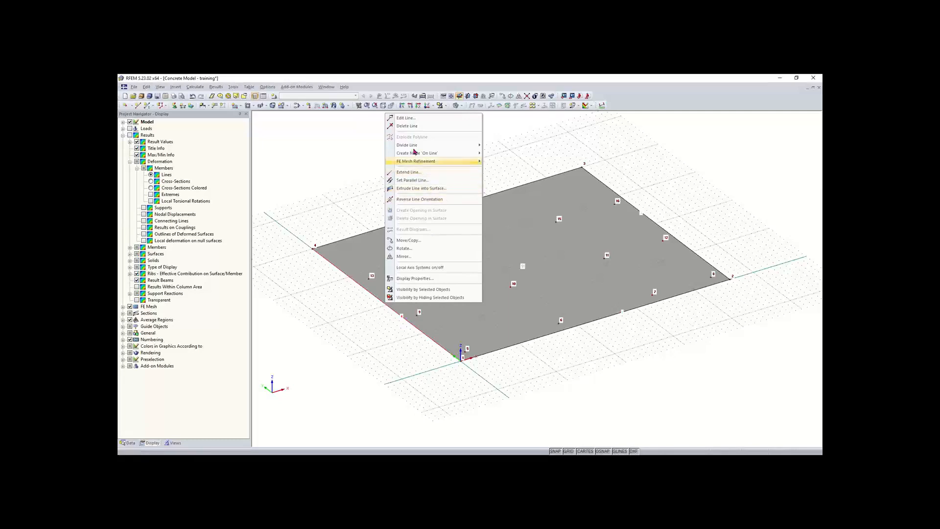
mouse_move(413, 145)
left_click(499, 146)
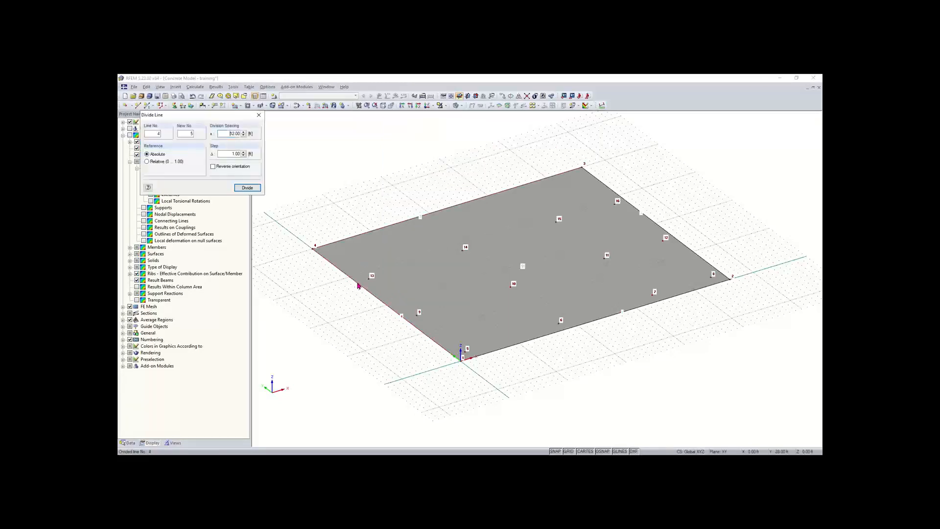
scroll(358, 286, "up", 5)
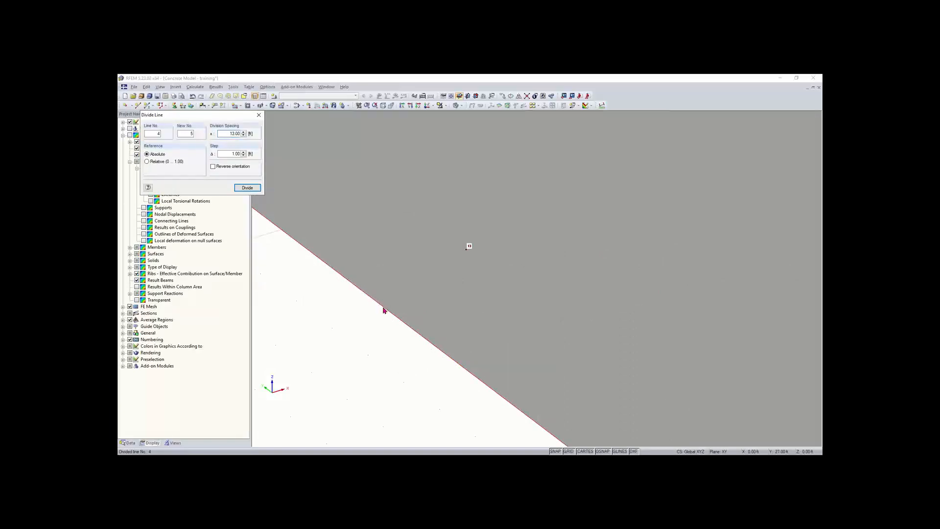
left_click(356, 288)
scroll(356, 289, "down", 3)
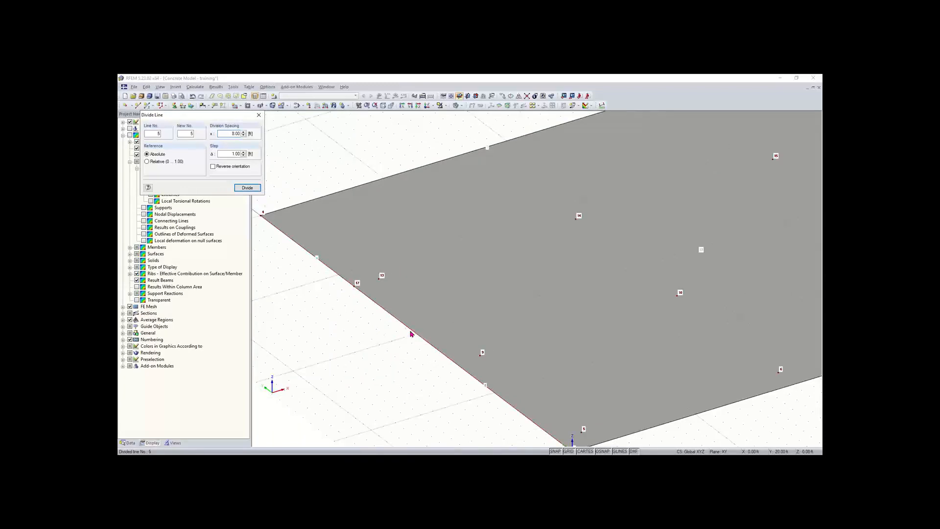
scroll(410, 334, "down", 1)
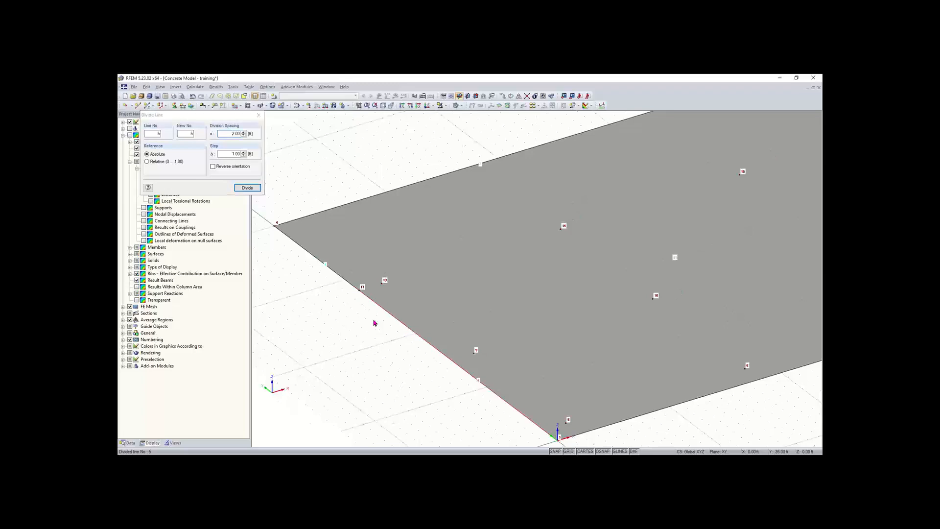
key("Escape")
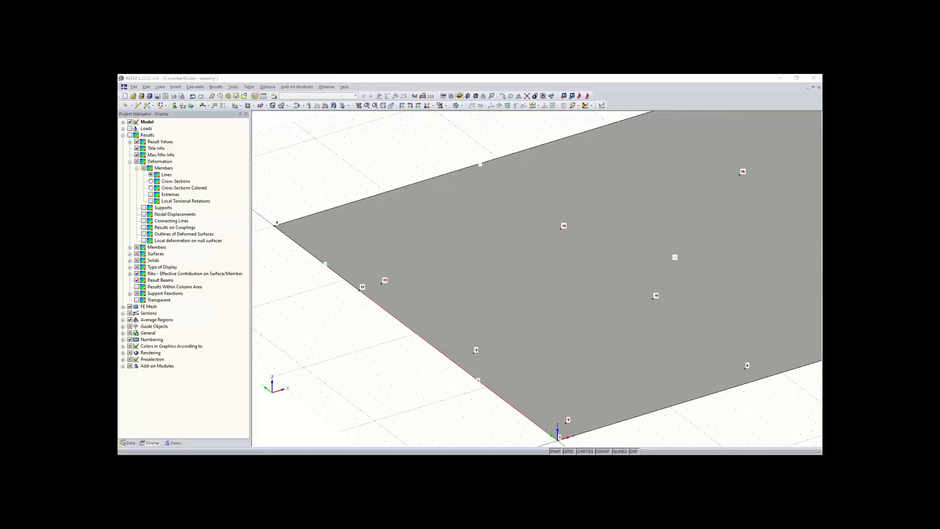
Step: Divide the slab's edge line along Y 40 ft graphically at X 18 ft, in line with the second column of nodes
scroll(416, 157, "down", 1)
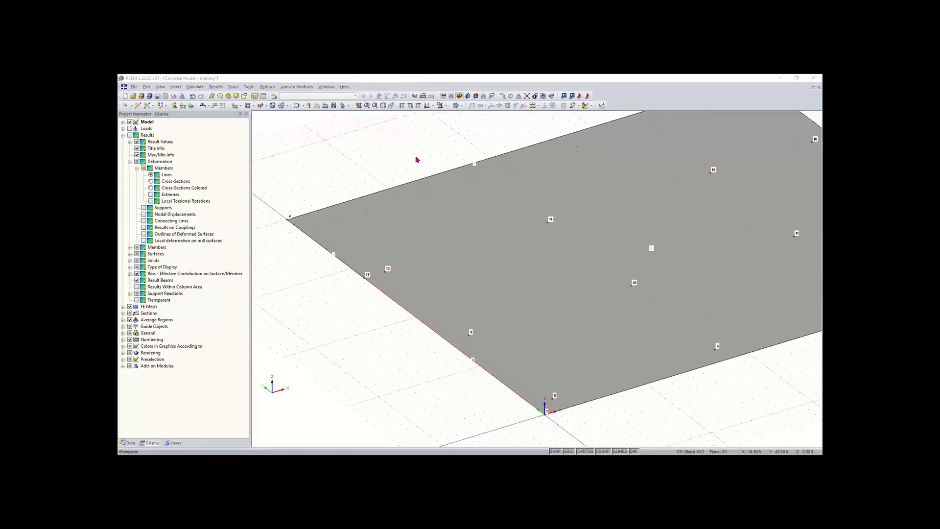
scroll(373, 257, "down", 1)
scroll(419, 263, "down", 3)
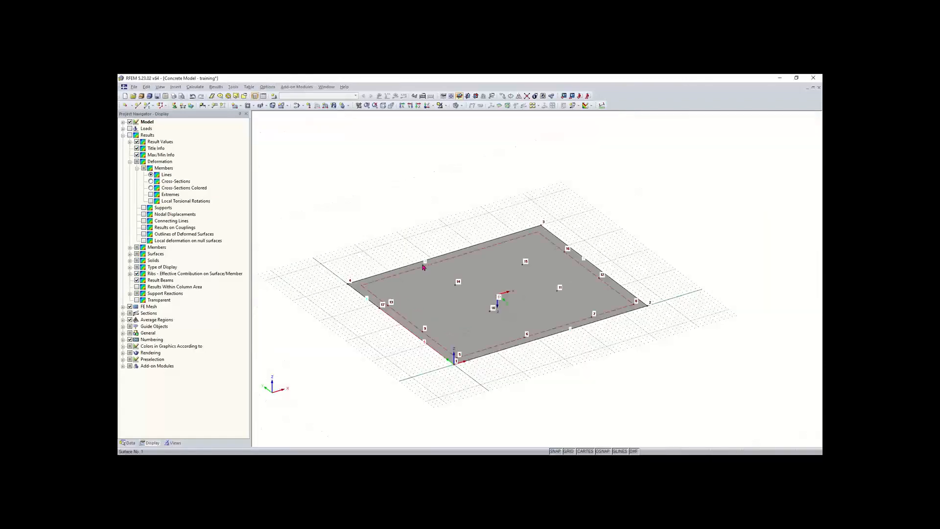
scroll(414, 263, "up", 2)
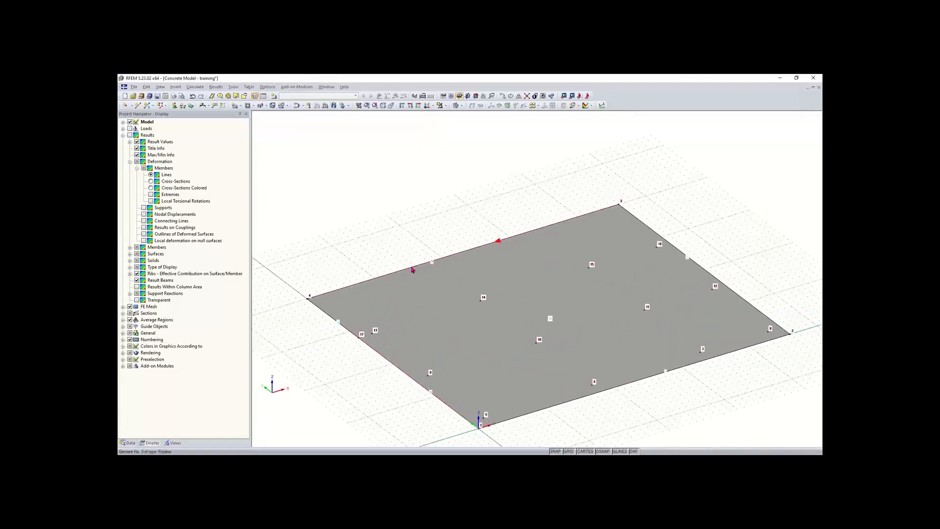
right_click(413, 270)
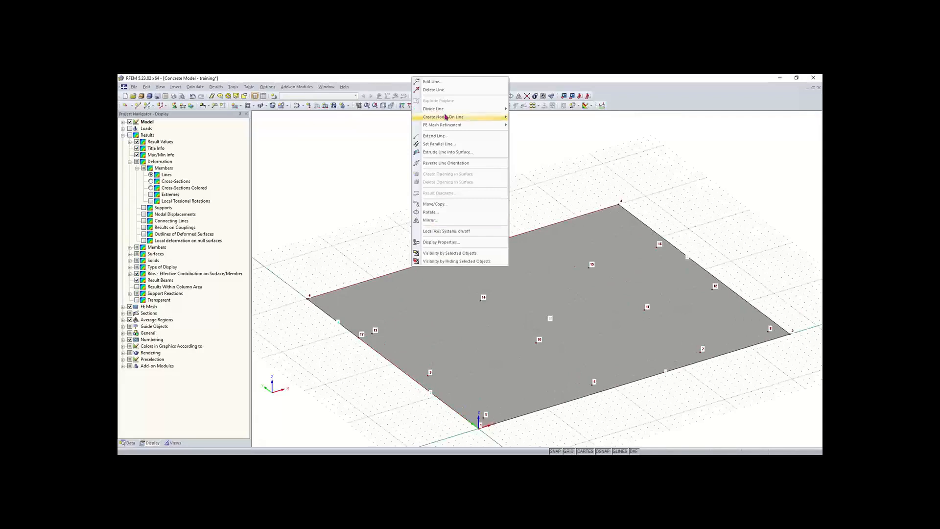
mouse_move(447, 112)
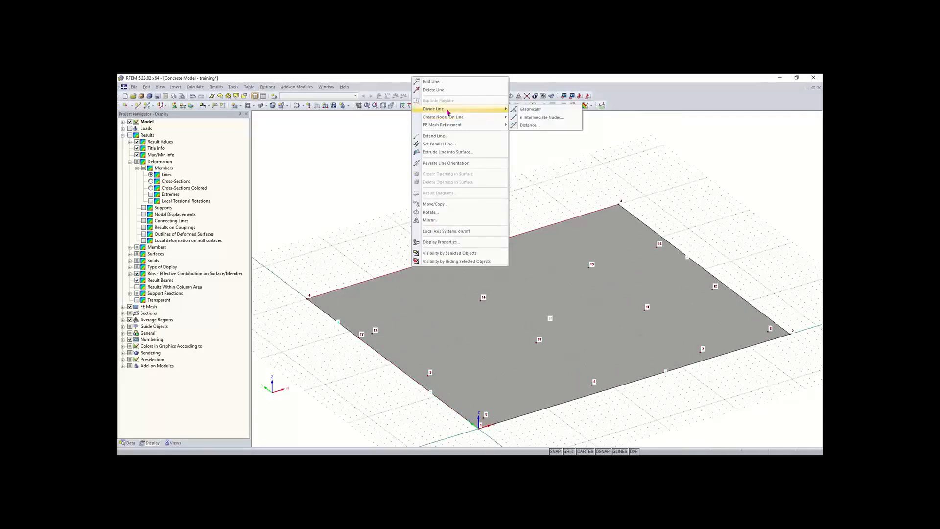
left_click(539, 117)
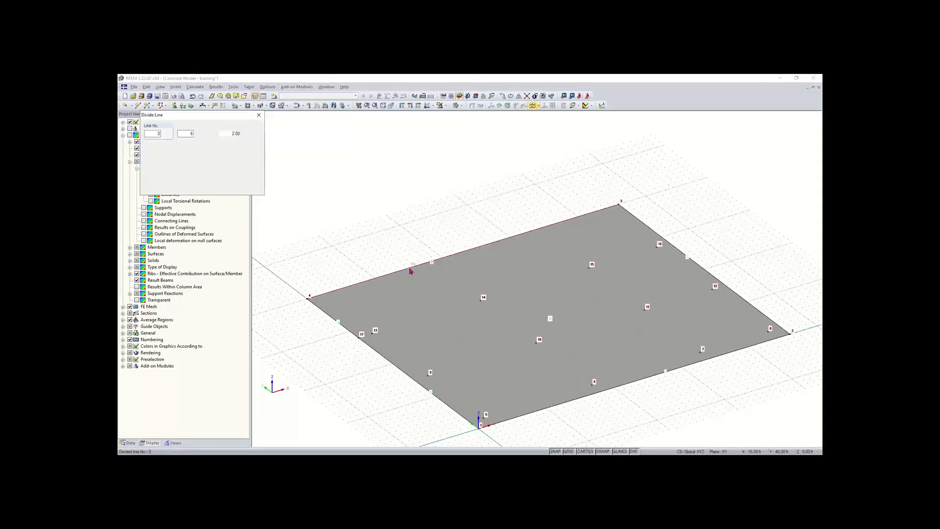
scroll(414, 271, "up", 2)
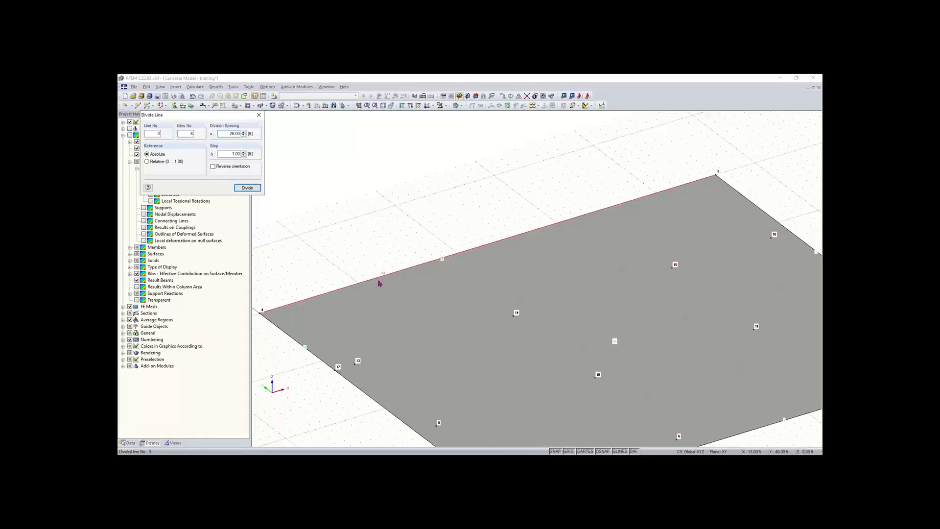
left_click(442, 262)
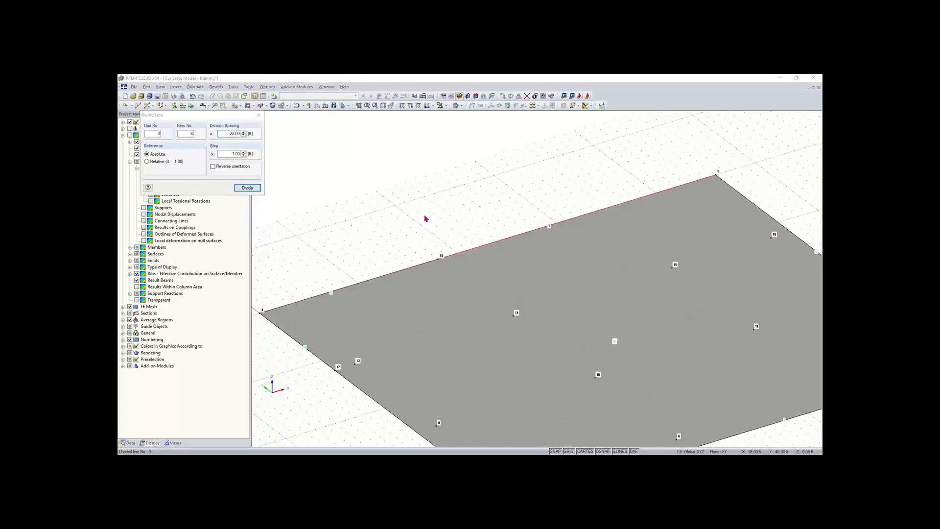
key("Escape")
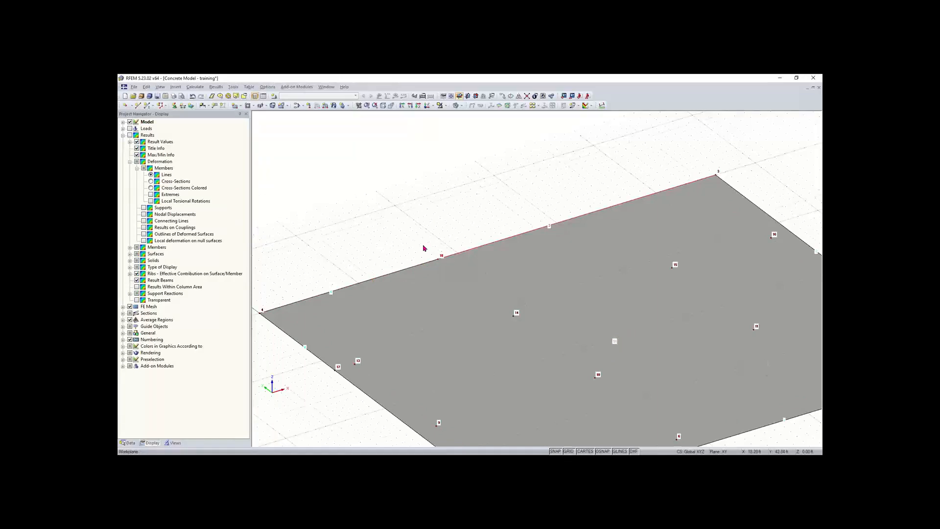
scroll(424, 246, "down", 1)
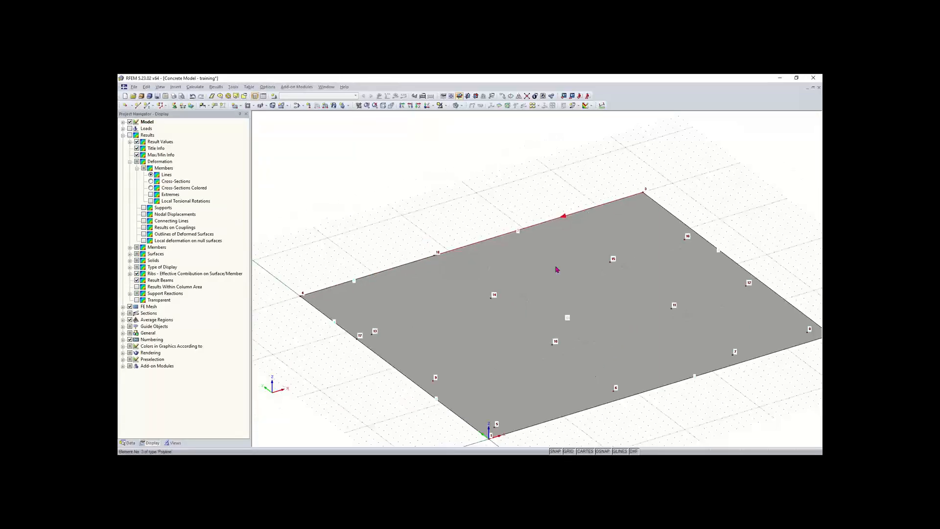
middle_click_drag(596, 340, 550, 311)
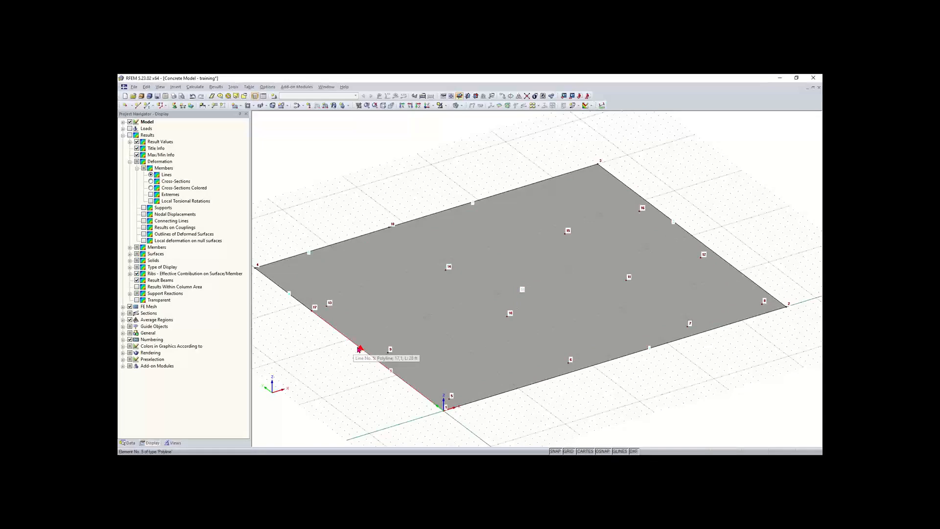
scroll(496, 353, "down", 2)
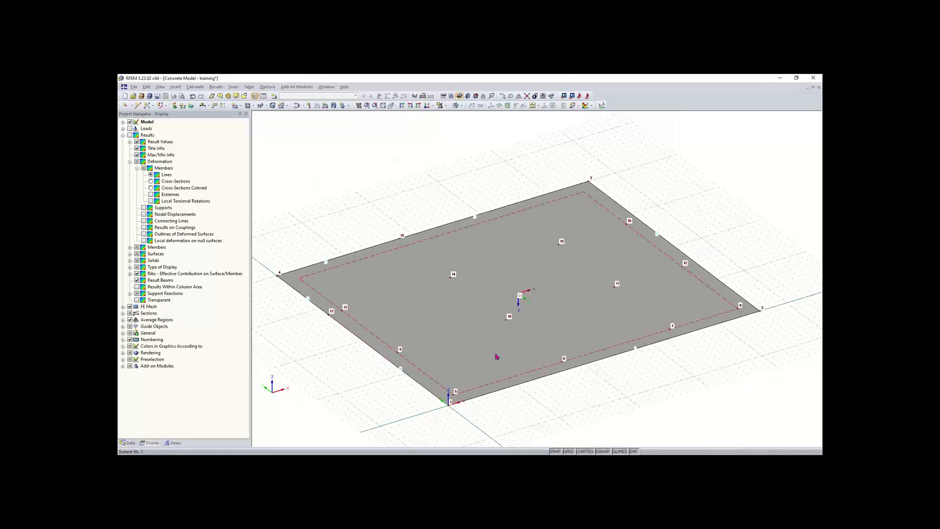
middle_click_drag(497, 353, 466, 350)
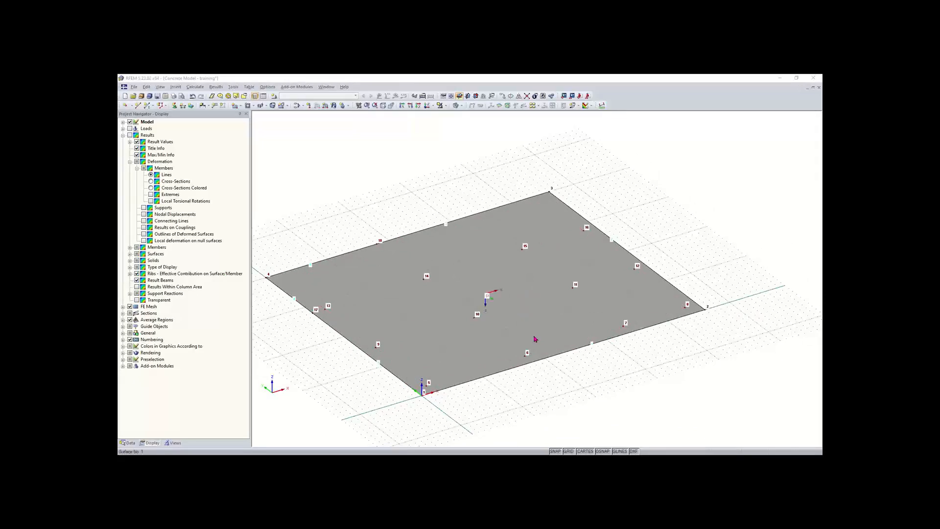
Step: Model a semicircular concrete surface centred on the slab's X 46 ft edge at Y 33 ft, starting at the corner at Y 40 ft
middle_click_drag(596, 342, 498, 381, "ctrl")
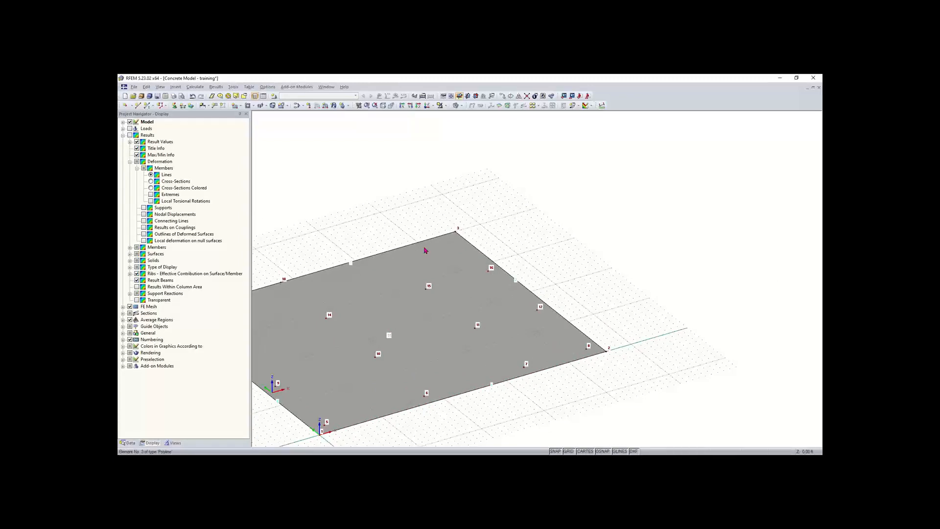
left_click(241, 107)
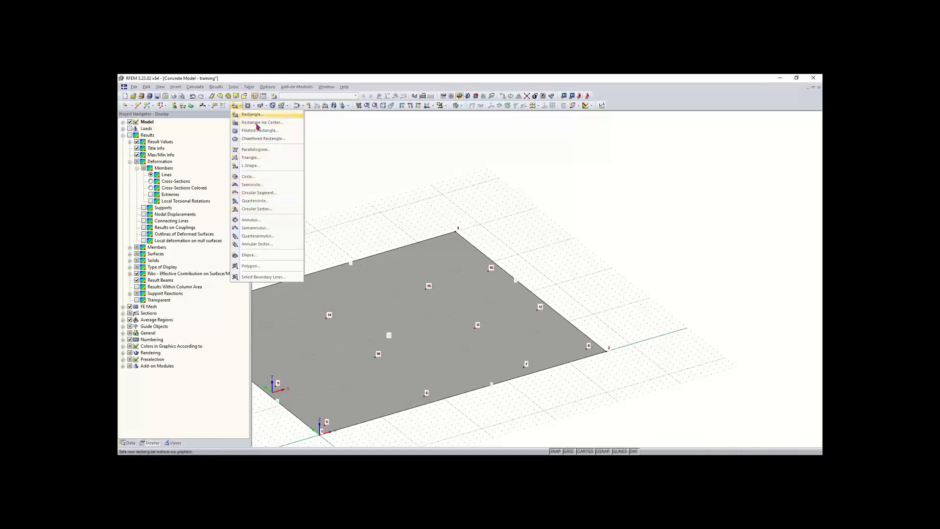
left_click(260, 186)
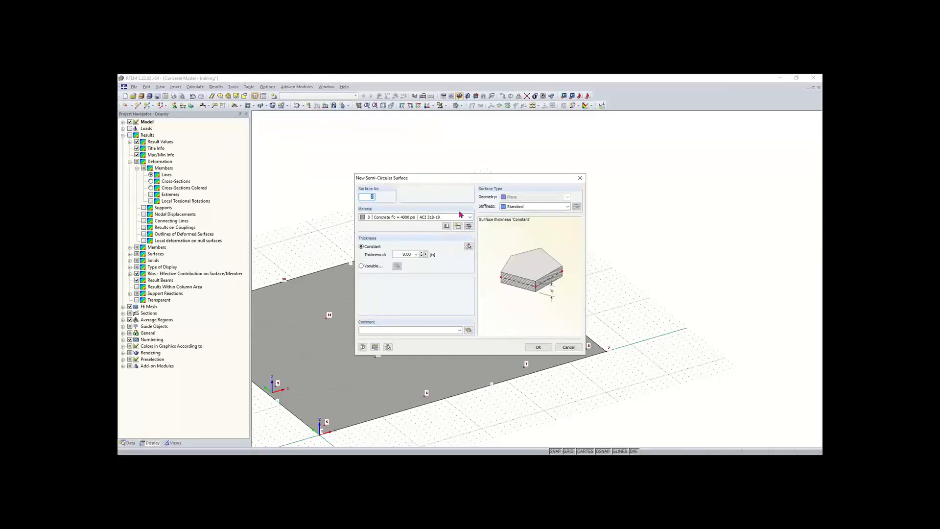
left_click(539, 347)
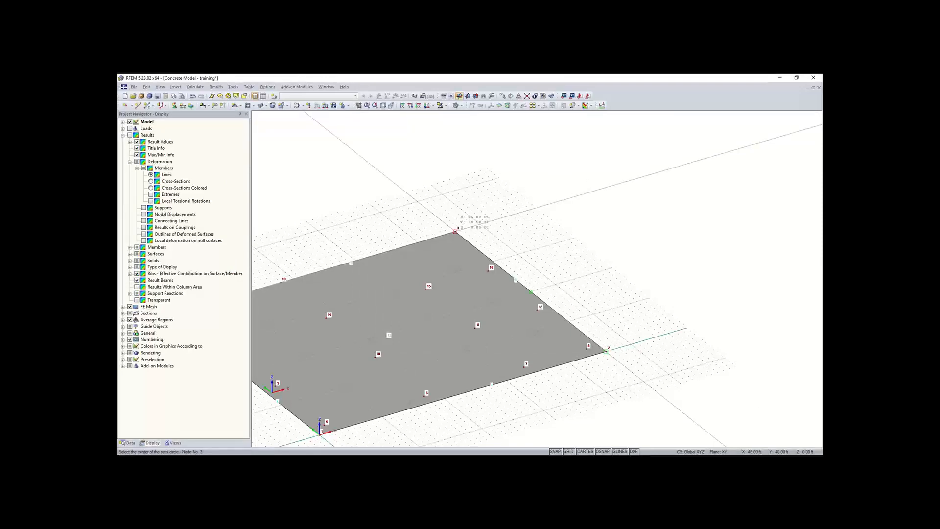
left_click(455, 231)
left_click(455, 231)
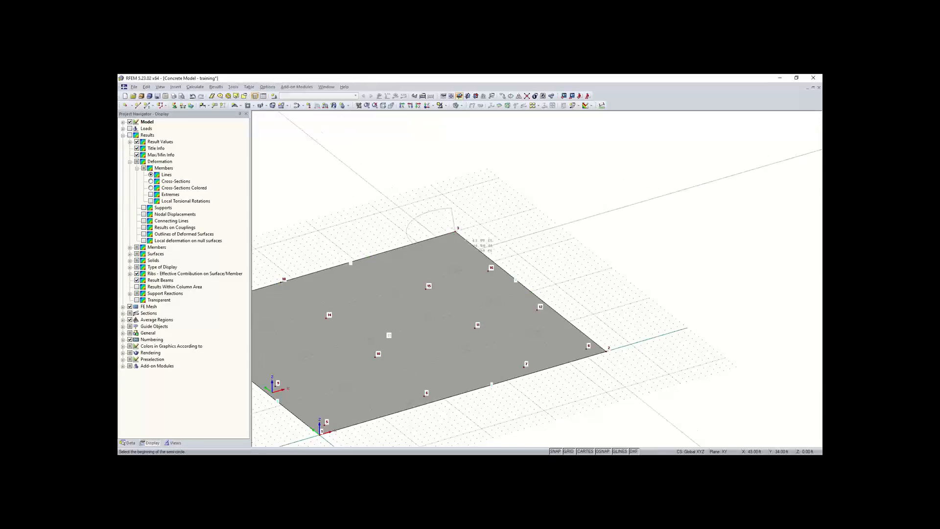
key("Escape")
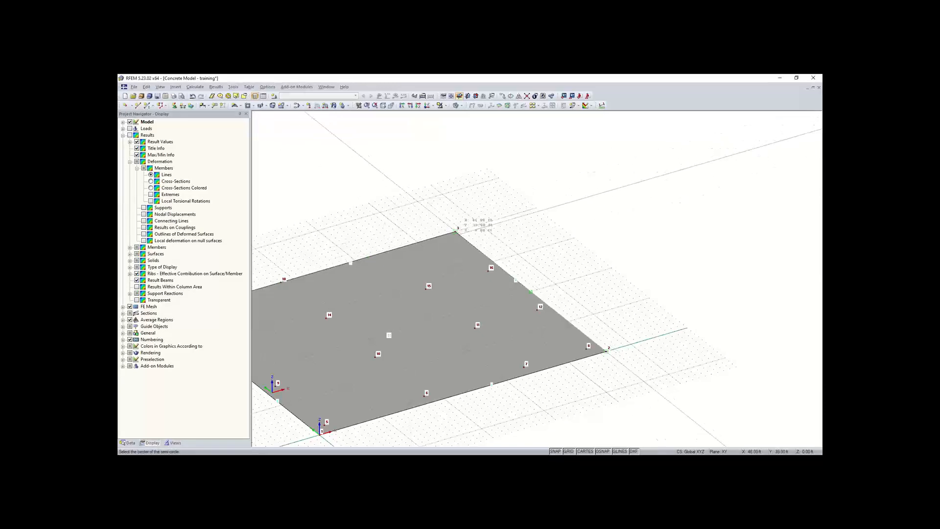
scroll(468, 237, "up", 4)
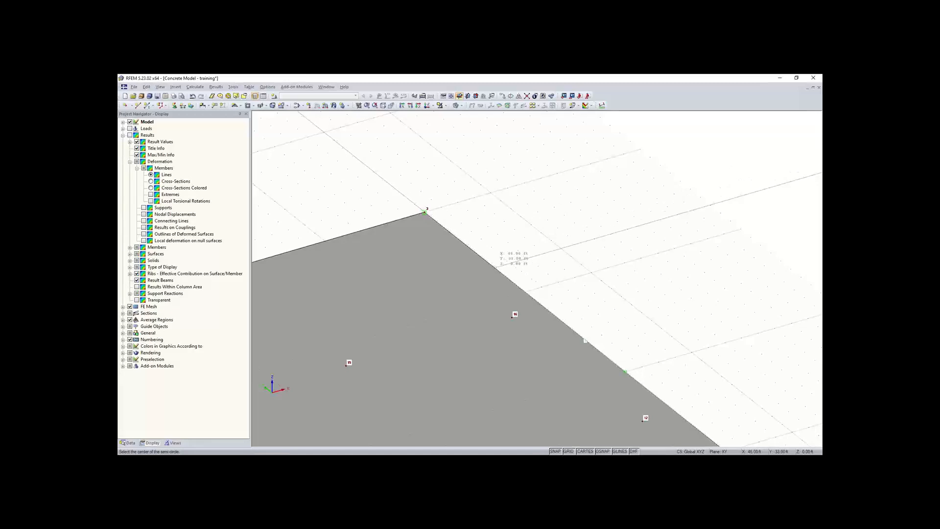
left_click(495, 268)
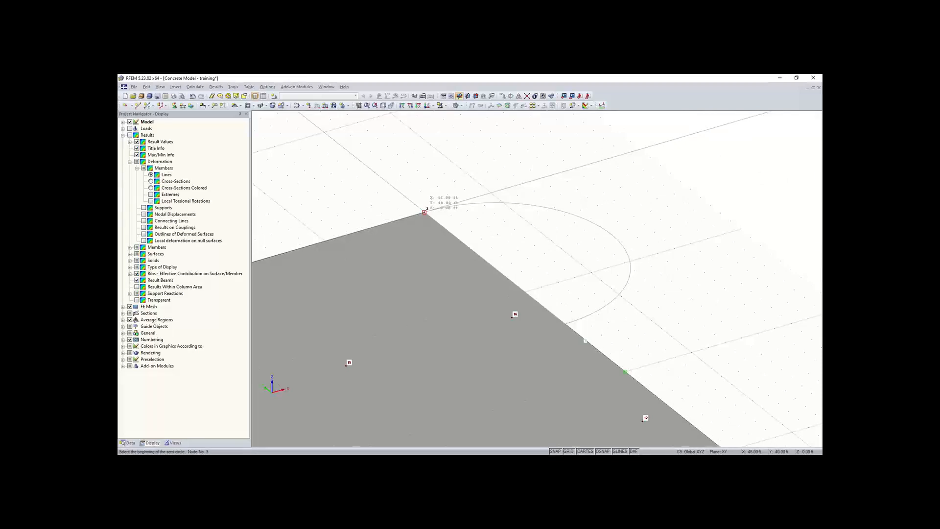
left_click(424, 212)
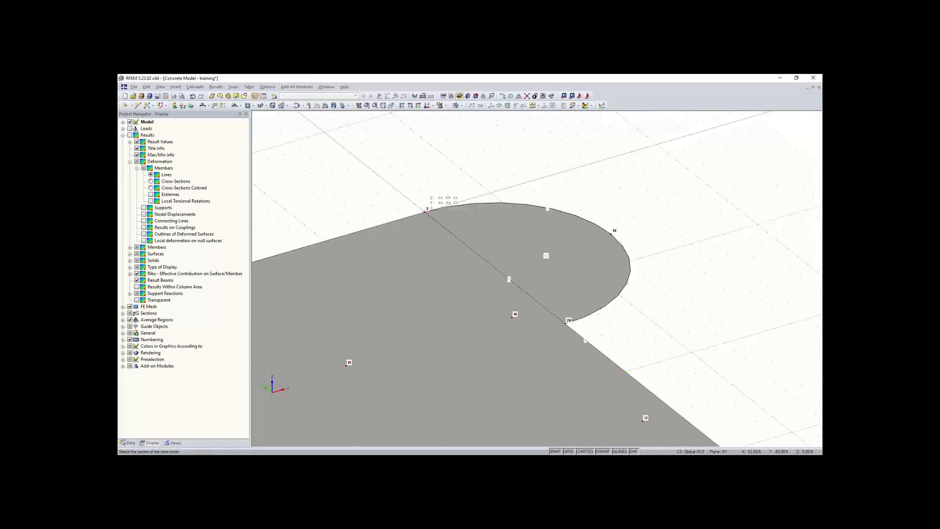
scroll(628, 268, "down", 3)
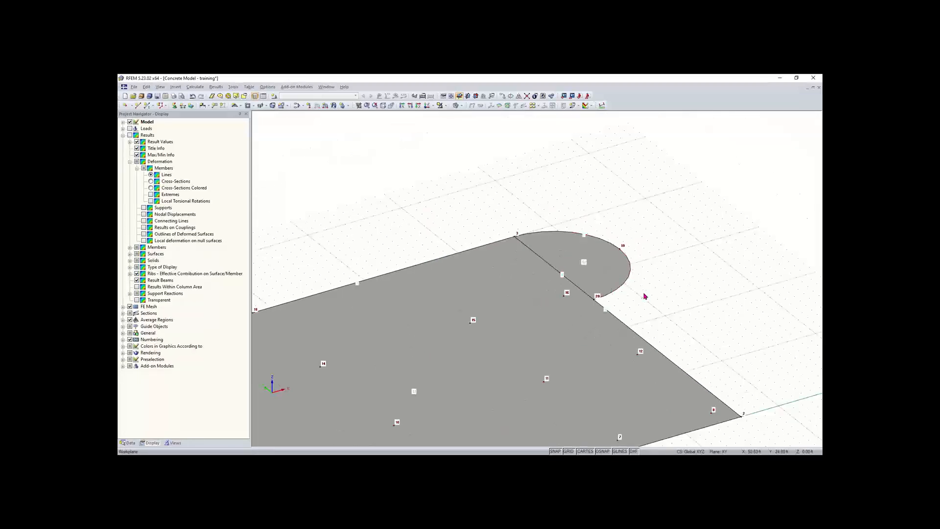
scroll(586, 252, "up", 2)
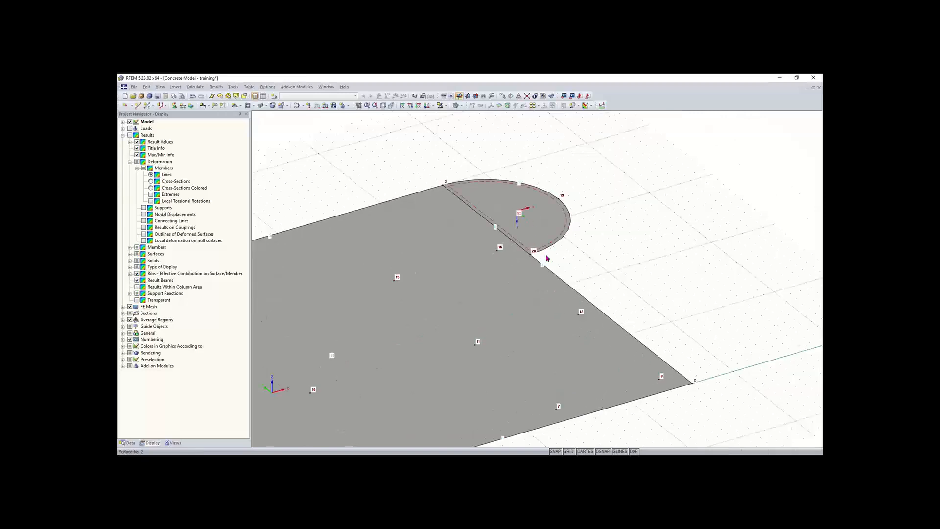
scroll(554, 267, "down", 3)
Step: Select the whole slab with its semicircular extension, edge lines and nodes
left_click(495, 301)
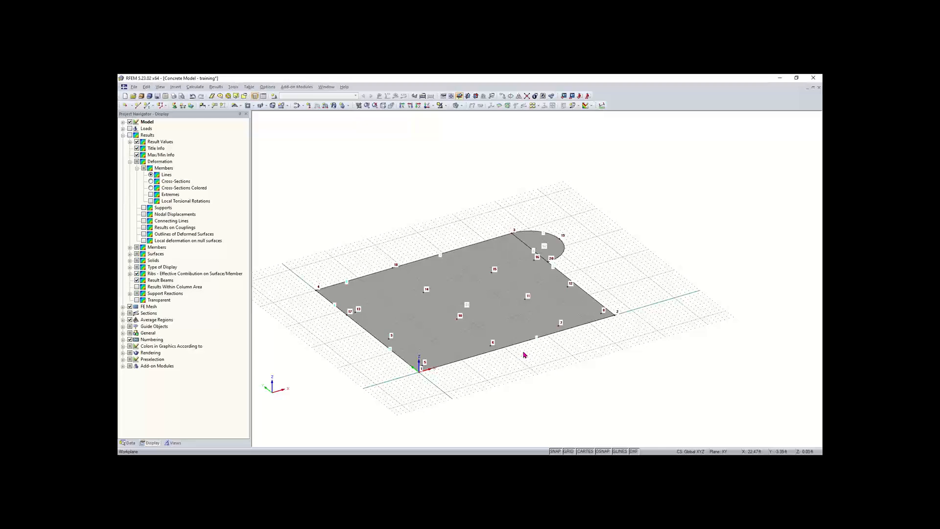
left_click_drag(638, 192, 298, 413)
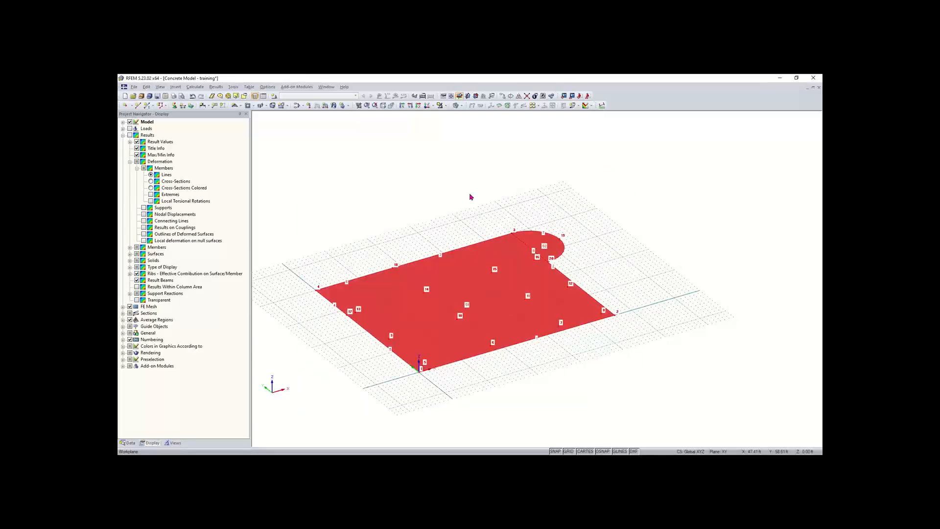
left_click(502, 96)
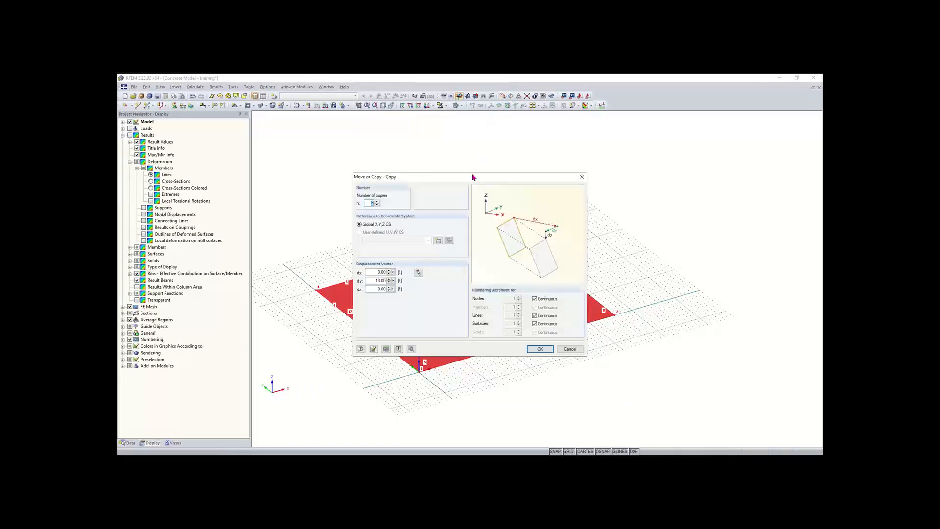
left_click_drag(463, 179, 497, 190)
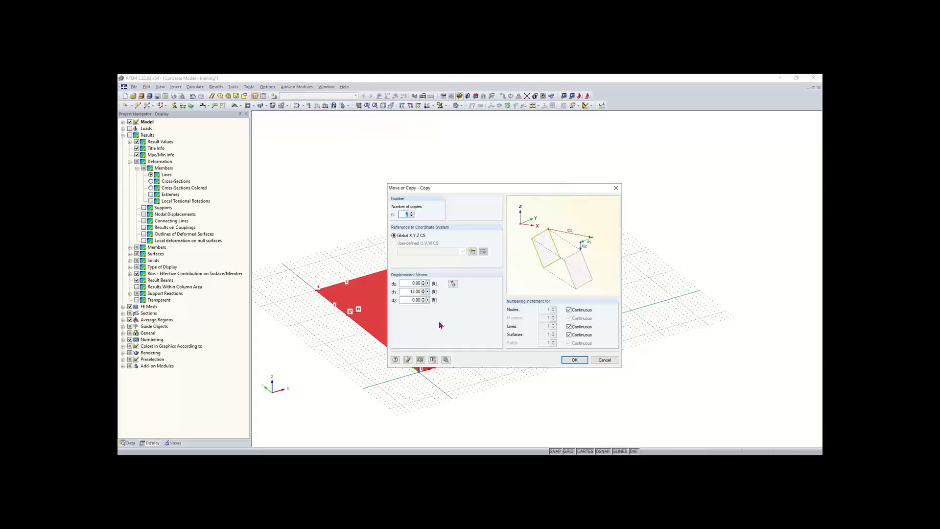
left_click(616, 189)
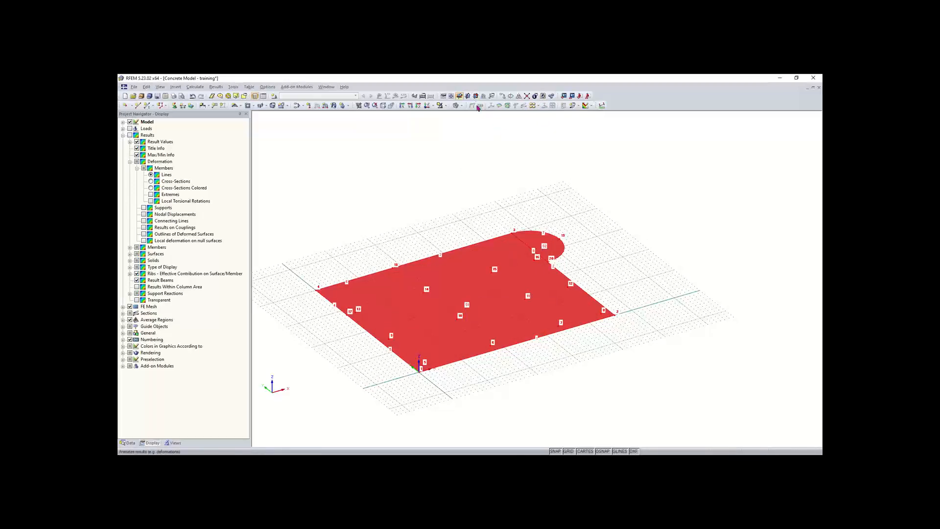
Step: Make one copy of the selected slab and nodes, offset 1.83 ft in Z with no X or Y offset
left_click(505, 97)
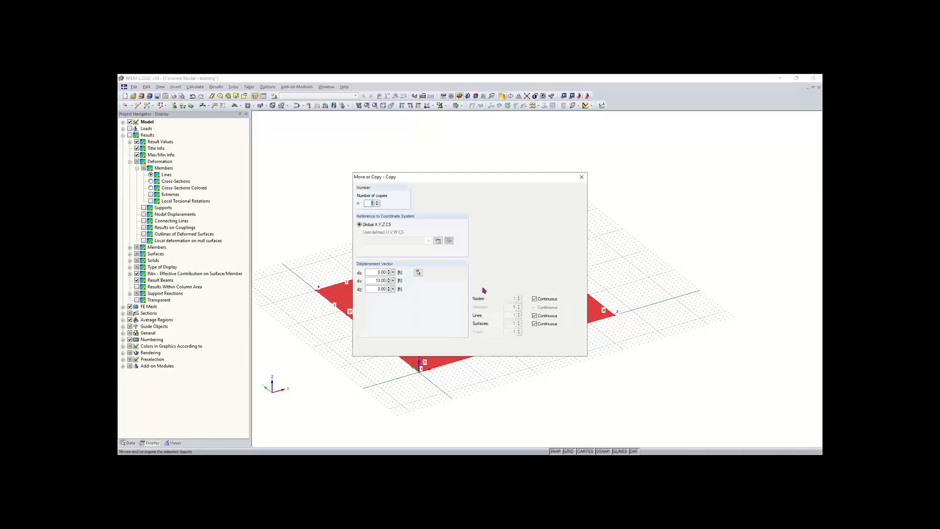
double_click(376, 279)
key("BackSpace")
type("0")
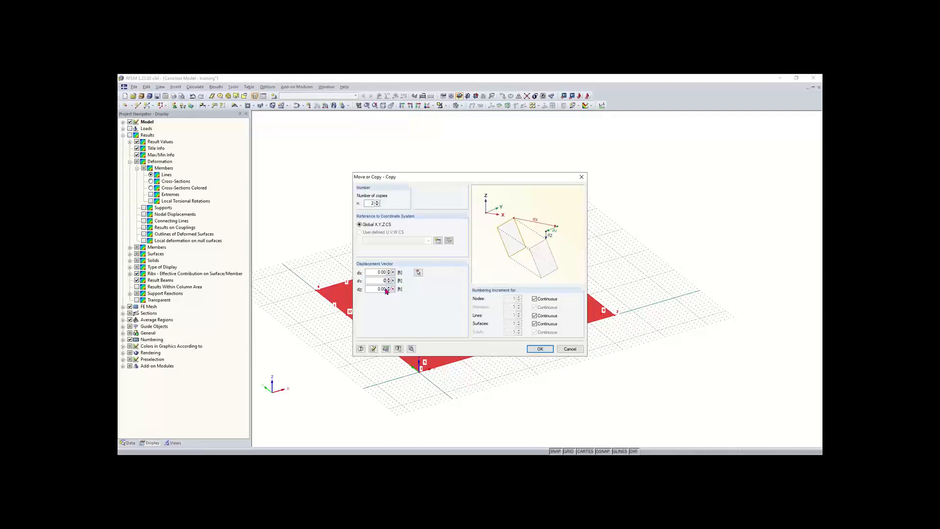
double_click(373, 289)
type("1.83")
left_click(377, 206)
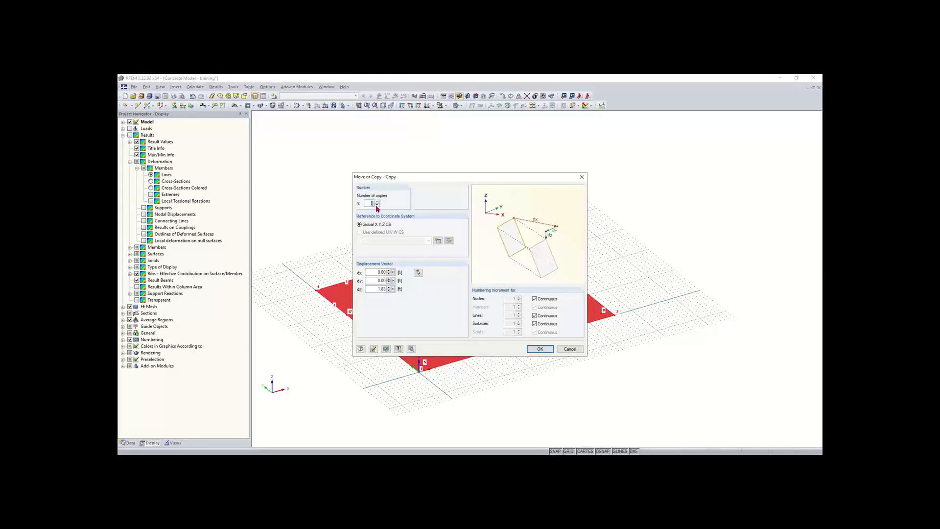
left_click(540, 350)
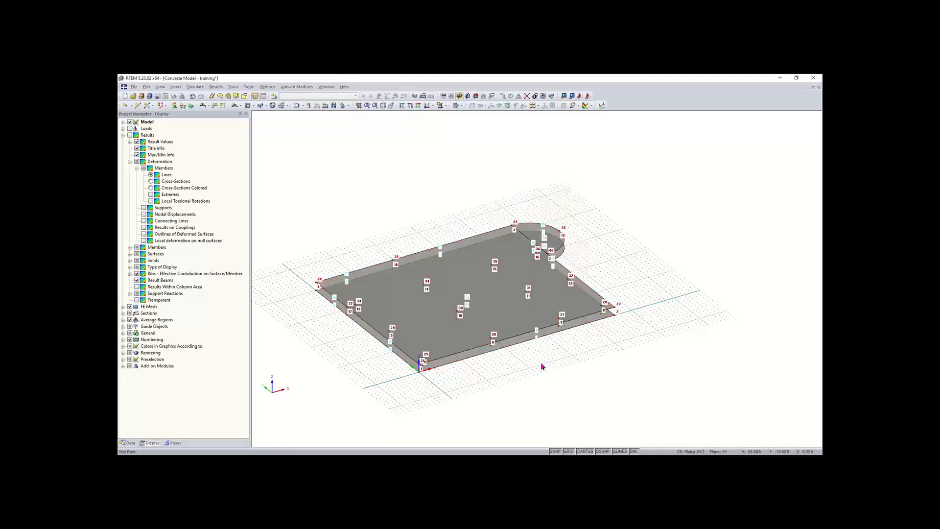
scroll(488, 376, "up", 3)
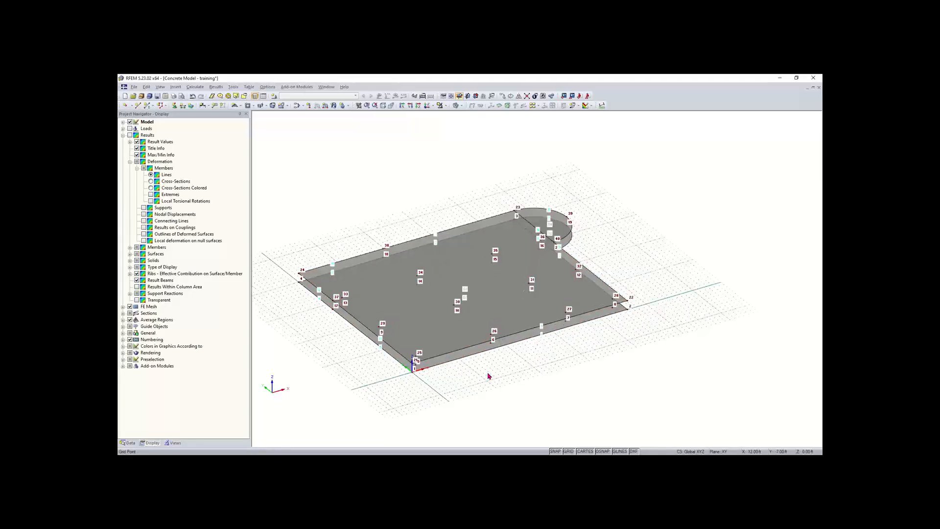
middle_click_drag(491, 380, 460, 302)
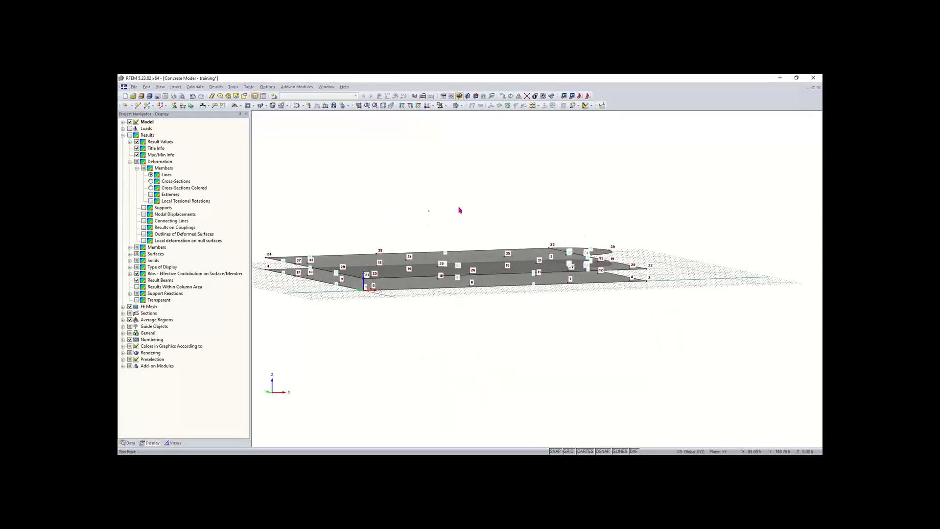
middle_click_drag(428, 210, 537, 186, "ctrl")
middle_click_drag(644, 227, 515, 186, "ctrl")
right_click_drag(515, 186, 511, 179)
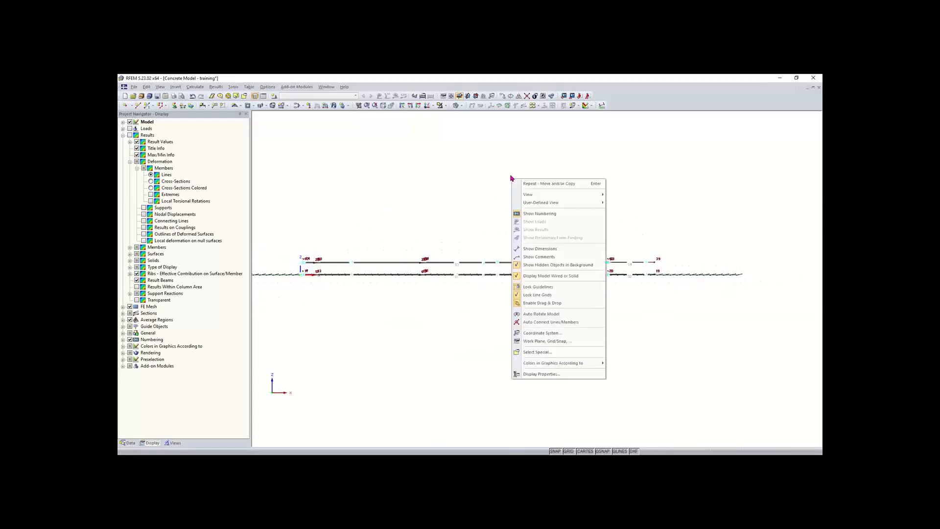
left_click(463, 203)
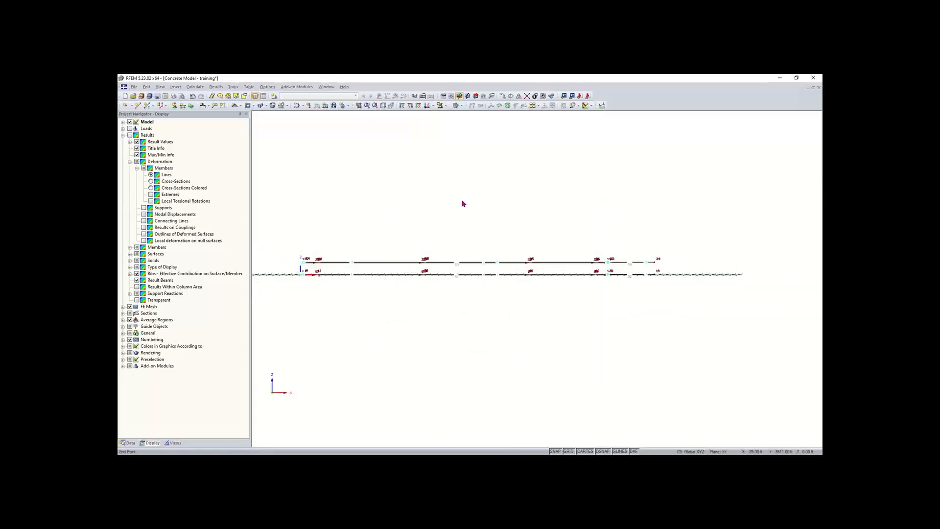
Step: Make one copy of the selected slab and nodes, offset 11 ft in Z with no X or Y offset
middle_click_drag(461, 204, 568, 286, "ctrl")
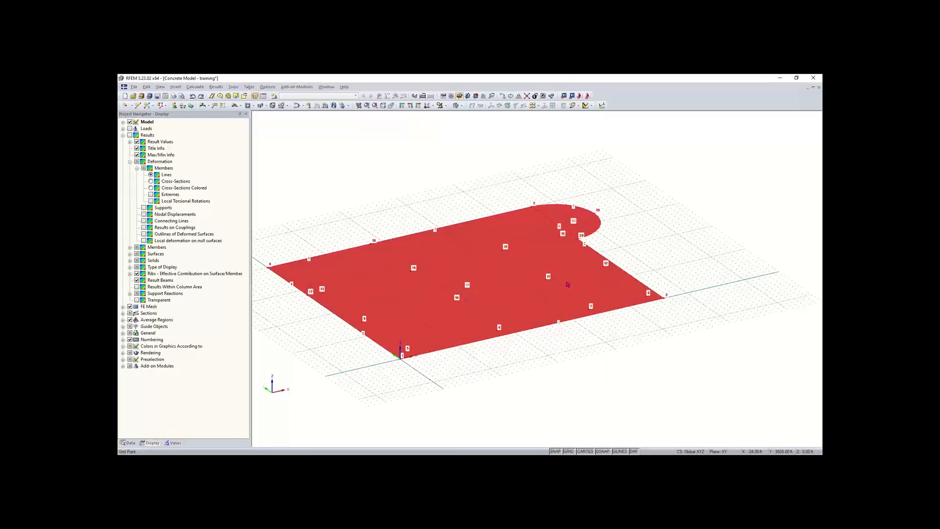
left_click(504, 96)
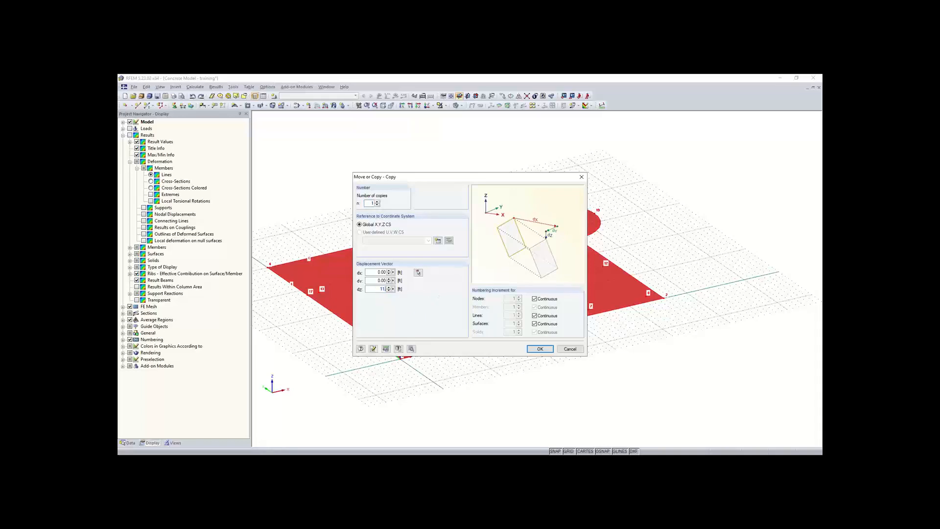
key("Return")
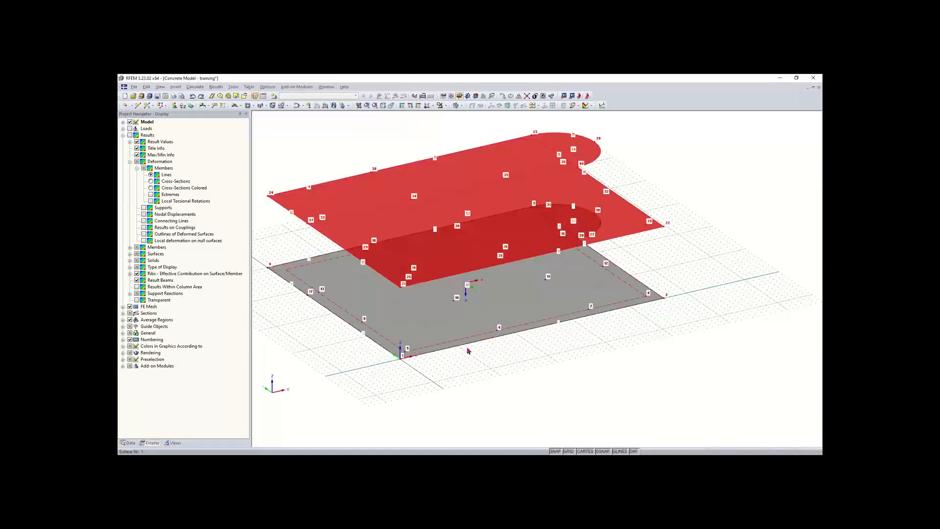
left_click(558, 395)
middle_click_drag(557, 396, 502, 317, "ctrl")
right_click(606, 357)
left_click(563, 342)
scroll(562, 341, "down", 3)
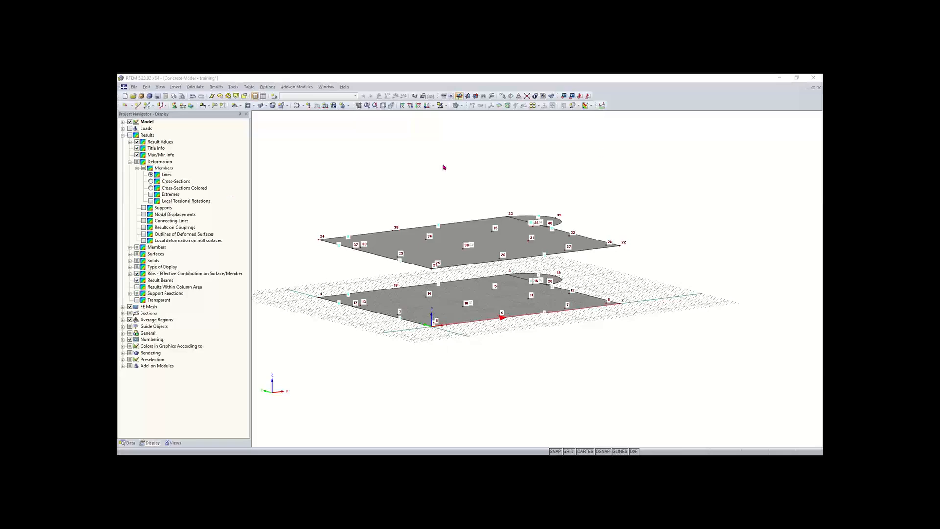
Step: Compare the two slab levels in plan with perspective projection on and off, finishing in a perspective 3D view
left_click(383, 106)
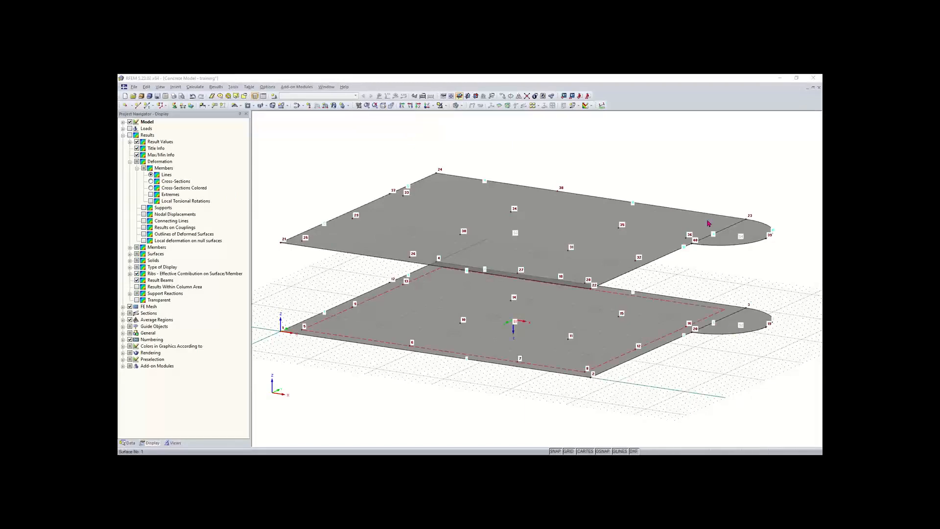
left_click(393, 107)
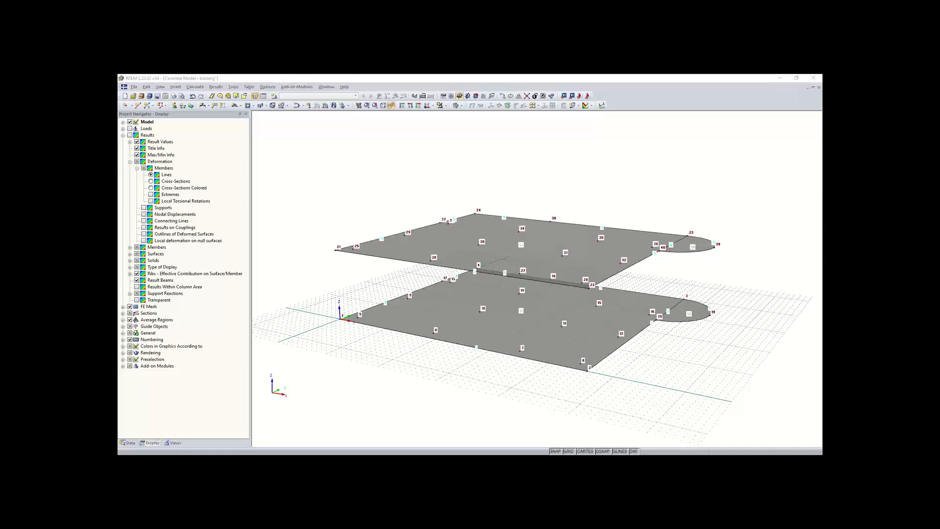
left_click(432, 107)
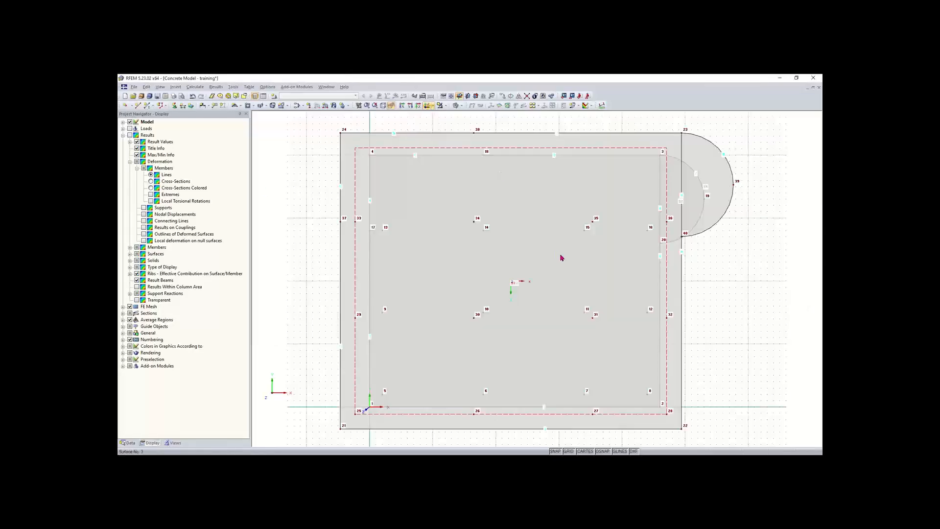
left_click(392, 107)
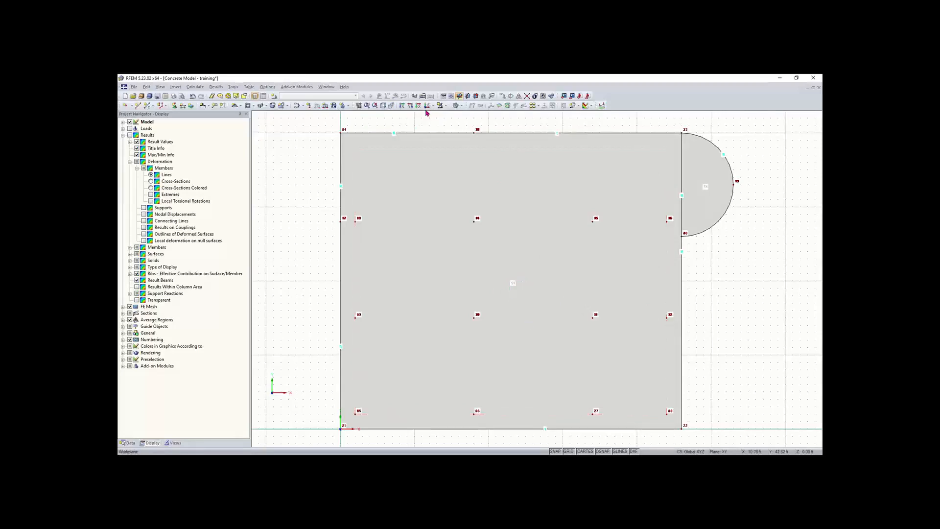
left_click(391, 105)
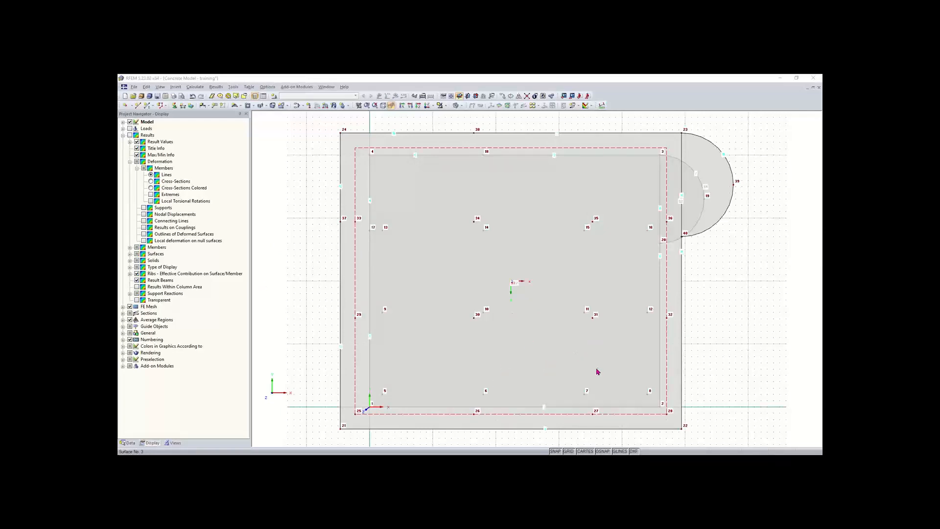
middle_click_drag(598, 368, 487, 308, "ctrl")
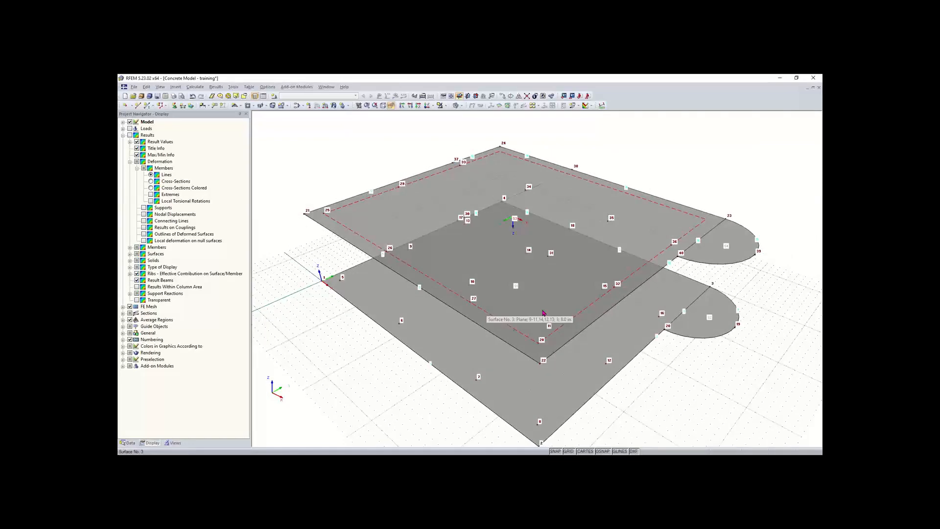
middle_click_drag(684, 278, 547, 294)
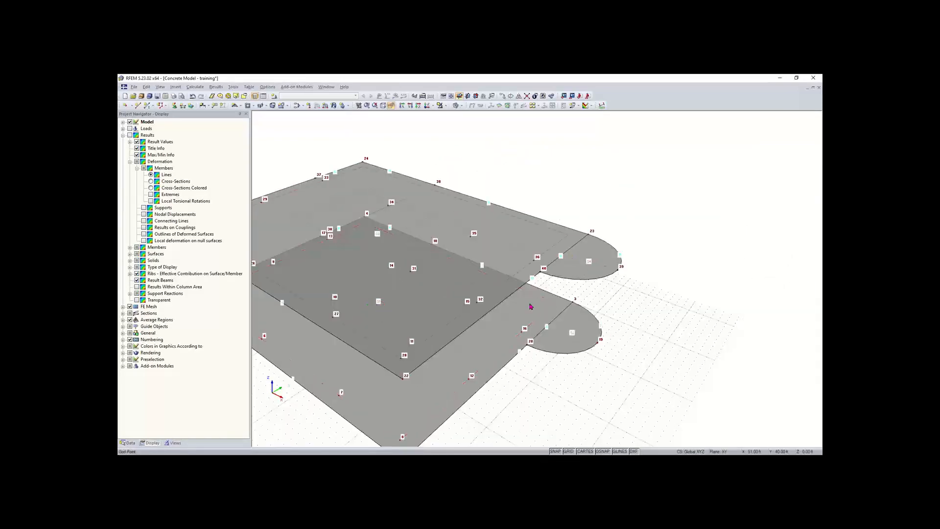
Step: Divide the upper level's line between slab and semicircular extension with a new intermediate node at 7.00 ft, 50% of its length
left_click(392, 106)
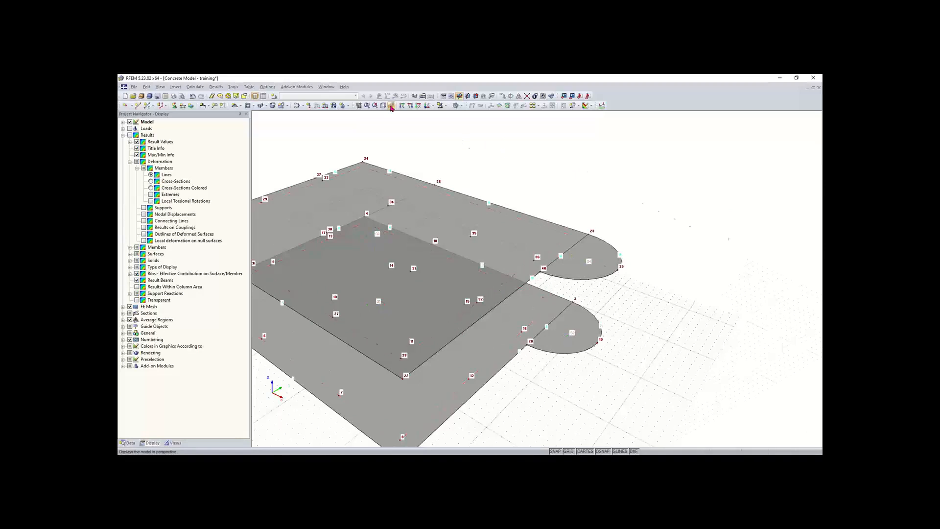
middle_click_drag(561, 246, 389, 251)
scroll(469, 270, "up", 4)
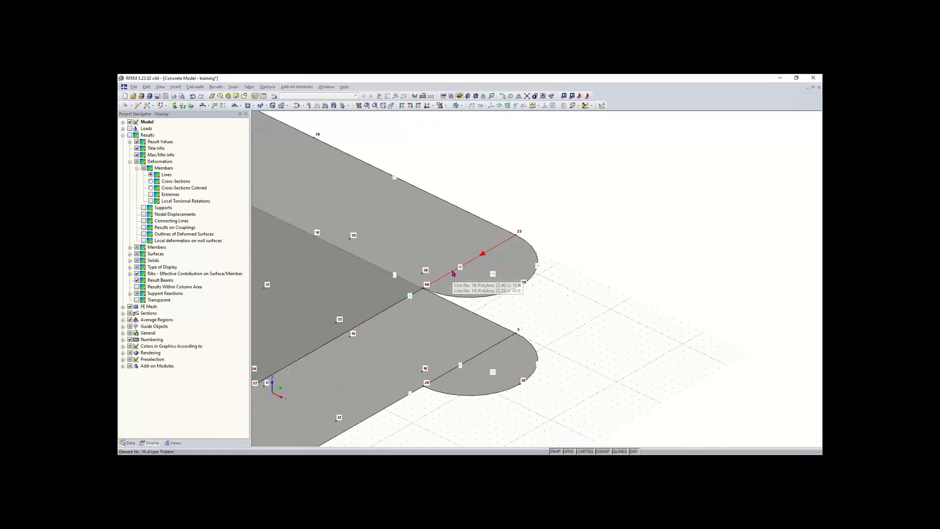
right_click(453, 274)
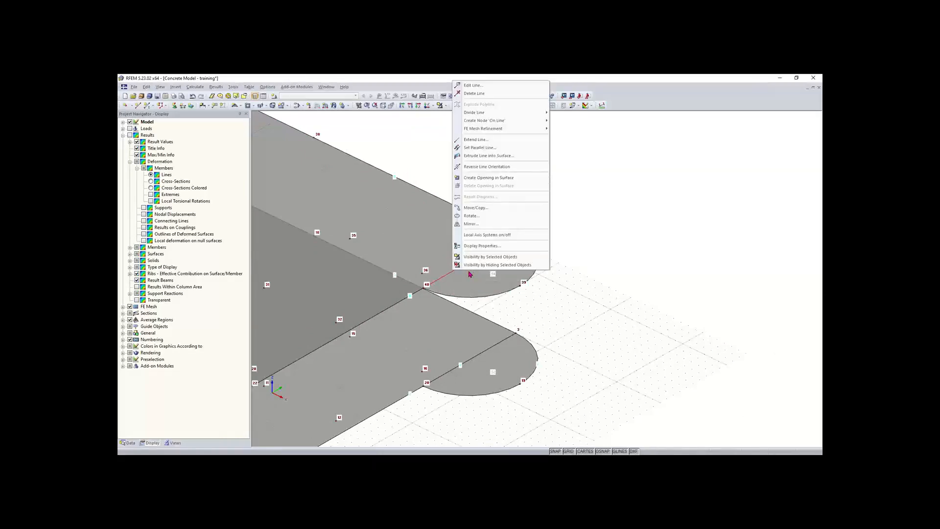
left_click(468, 272)
right_click(459, 270)
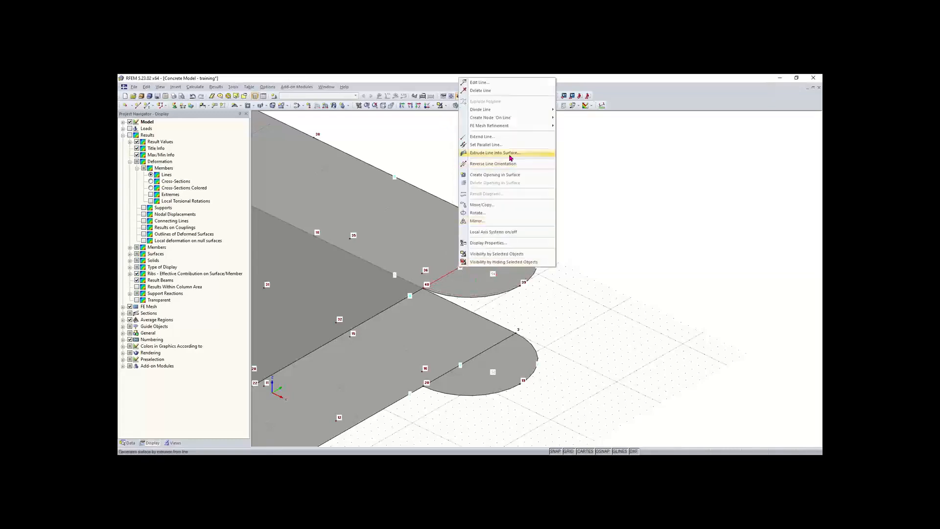
mouse_move(497, 110)
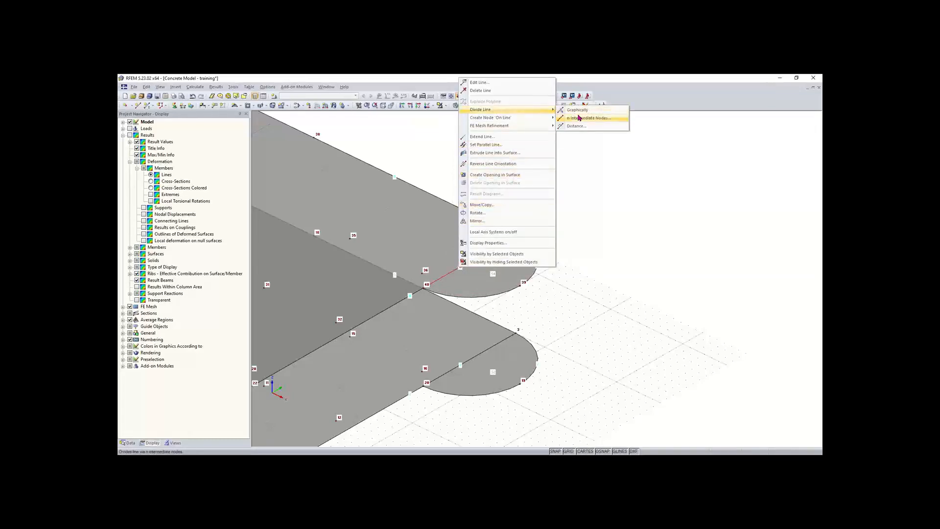
left_click(578, 126)
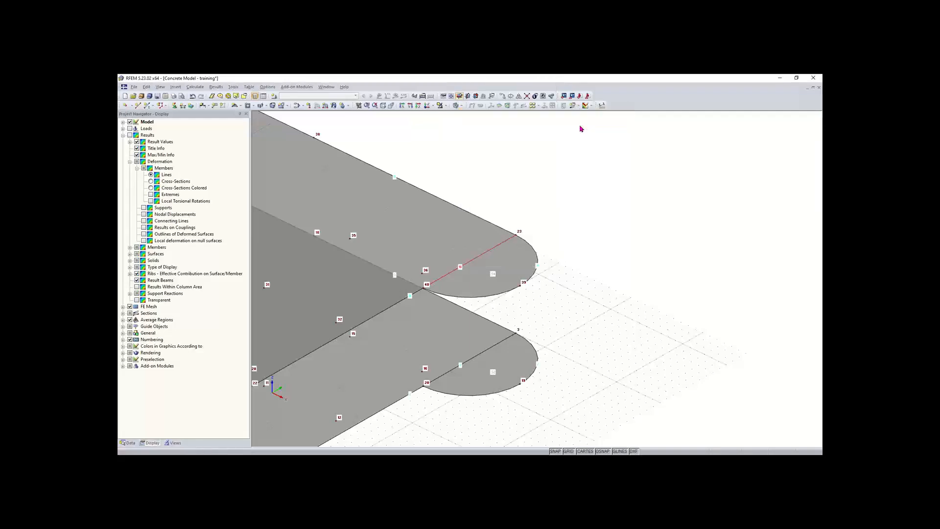
left_click_drag(482, 179, 528, 162)
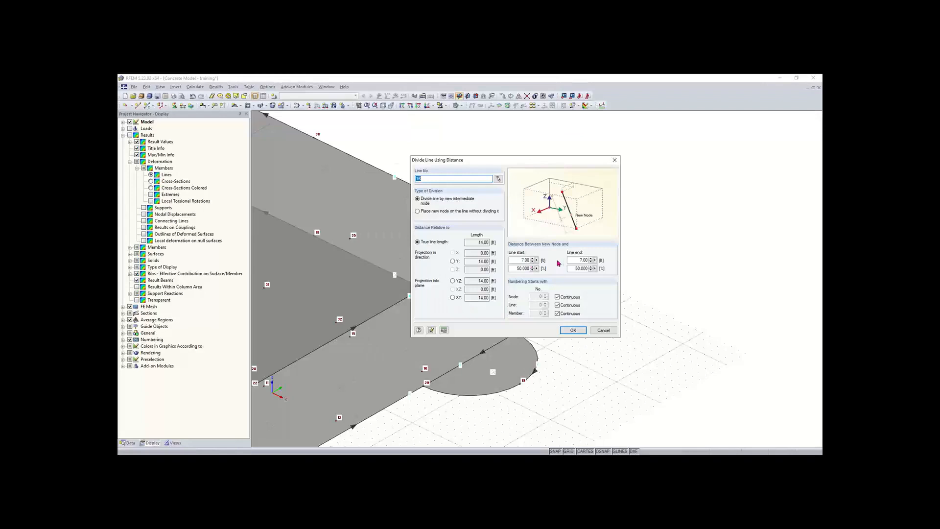
left_click(573, 331)
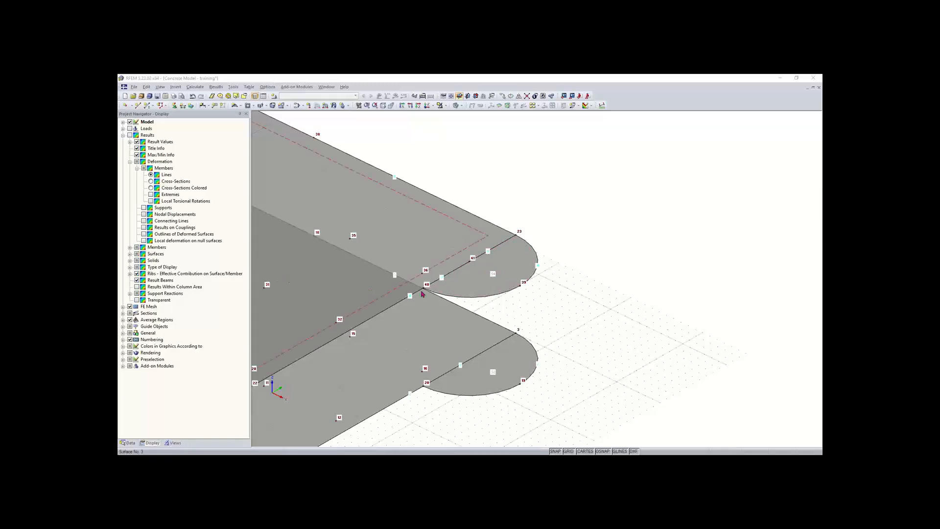
Step: Connect the upper slab's long edge with the divided extension line at the corner where the semicircle begins
scroll(421, 289, "down", 2)
middle_click_drag(434, 300, 454, 307)
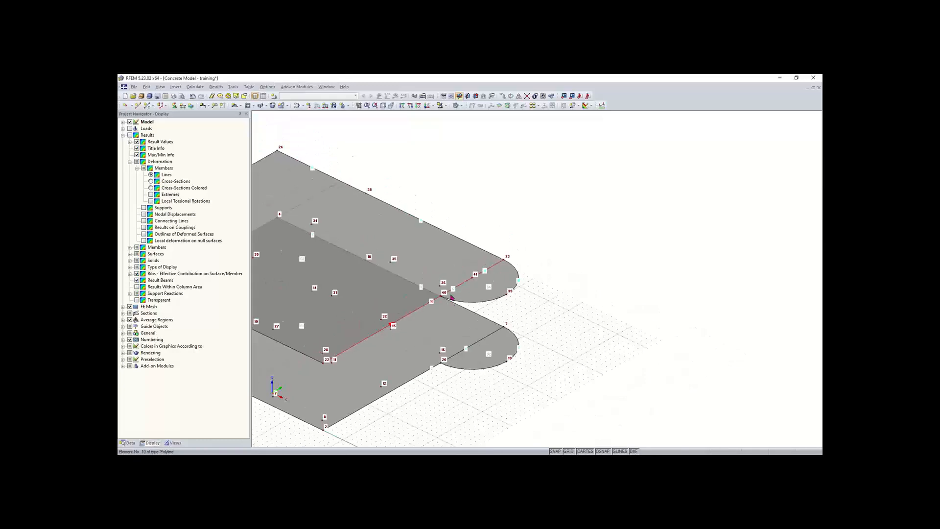
scroll(438, 300, "up", 2)
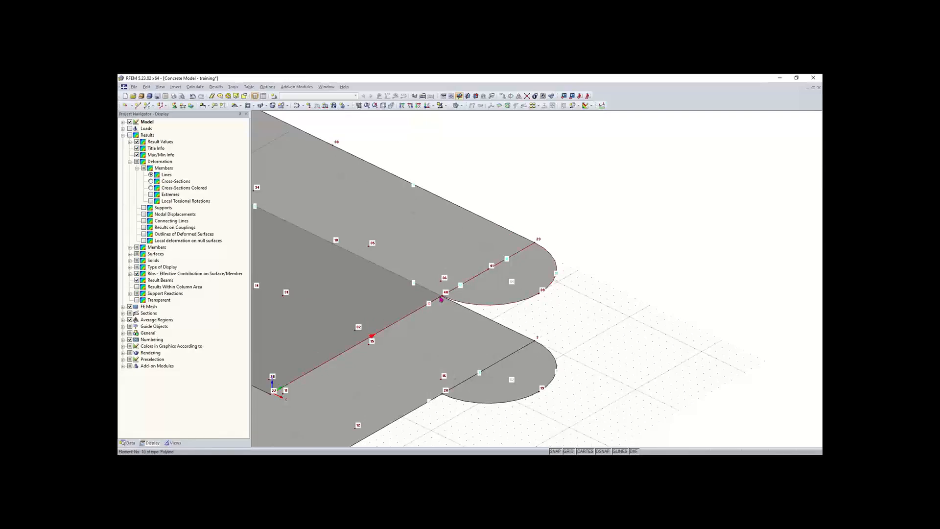
scroll(440, 300, "up", 3)
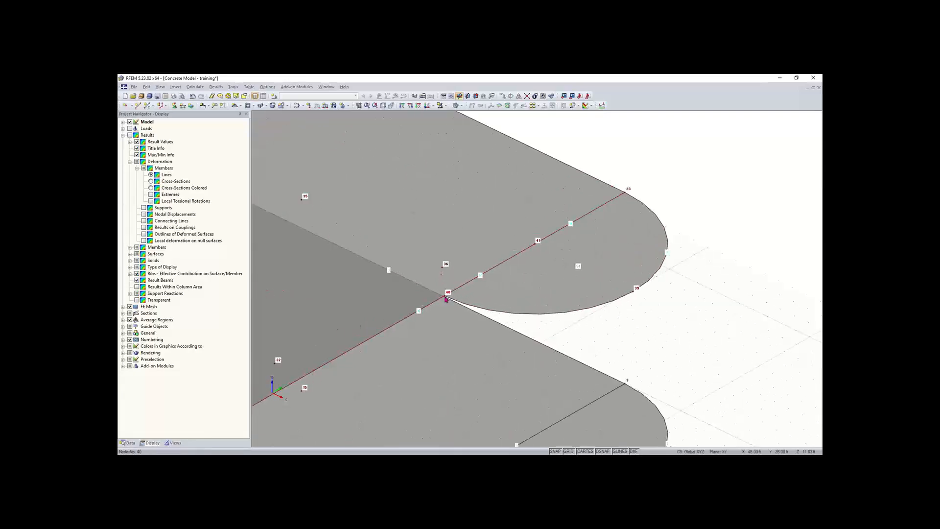
middle_click_drag(453, 320, 498, 274, "ctrl")
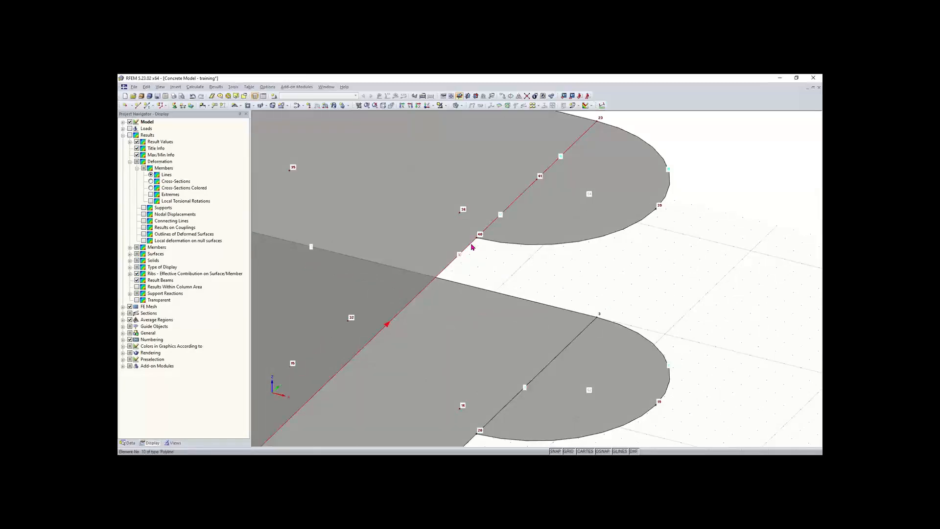
left_click(527, 95)
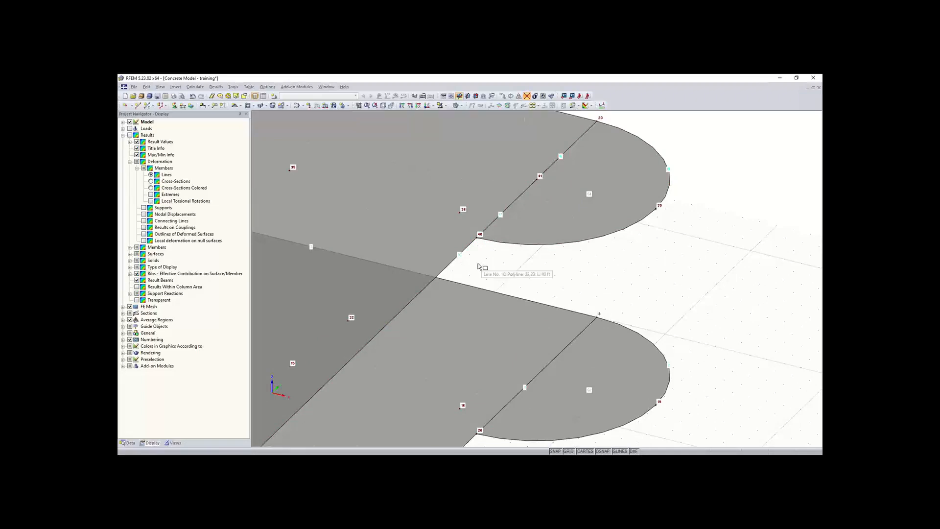
left_click_drag(472, 256, 494, 217)
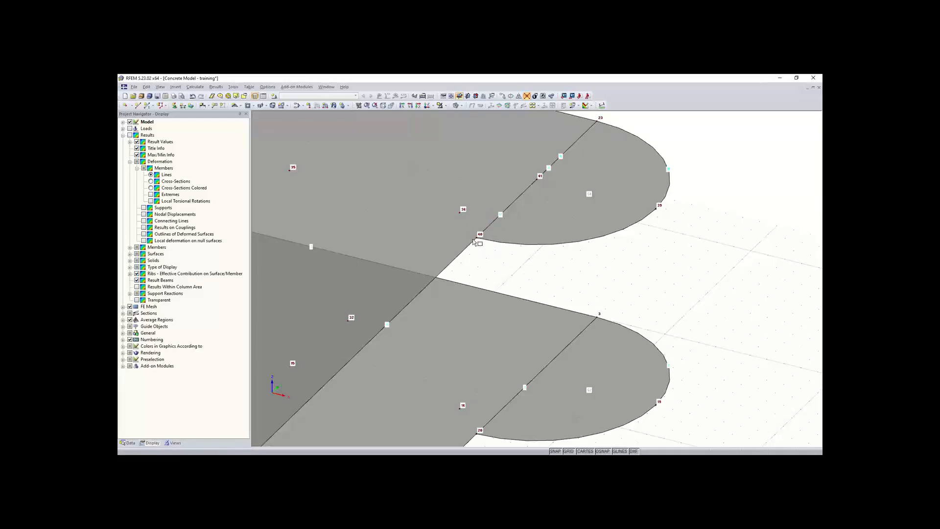
key("Escape")
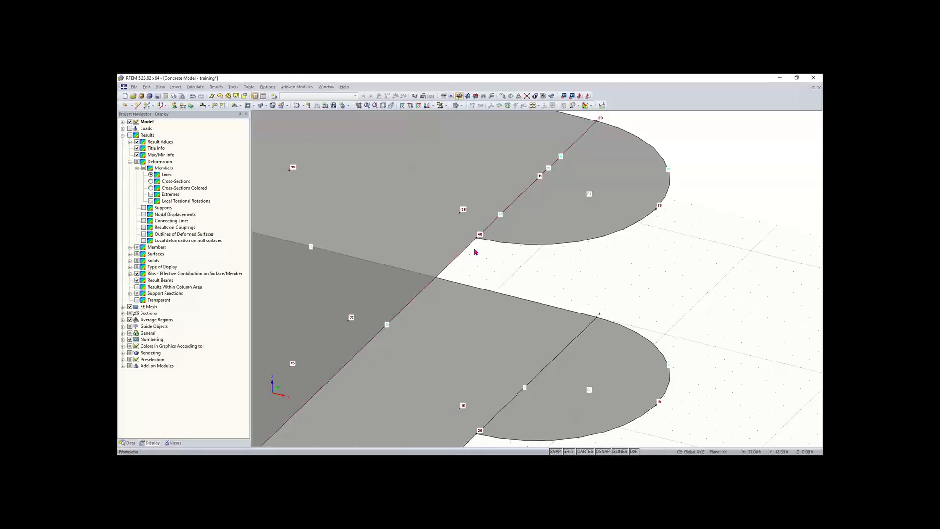
Step: Delete the upper level's rectangular slab surface and its semicircular extension surface, keeping their boundary lines
scroll(474, 279, "down", 3)
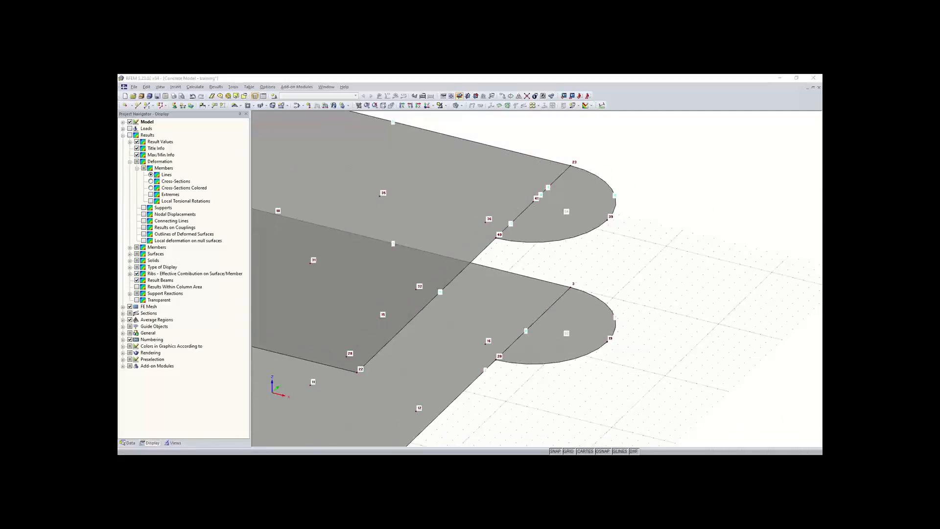
scroll(517, 258, "down", 2)
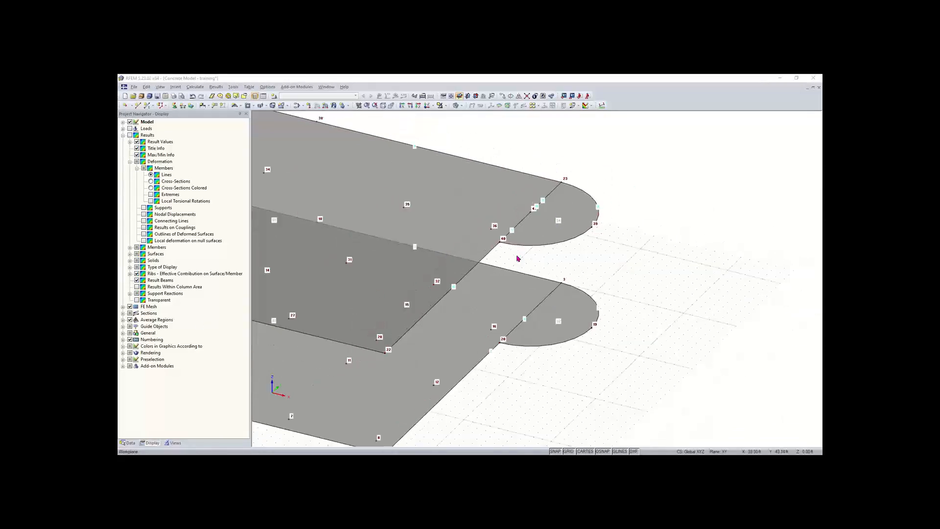
middle_click_drag(563, 255, 602, 257)
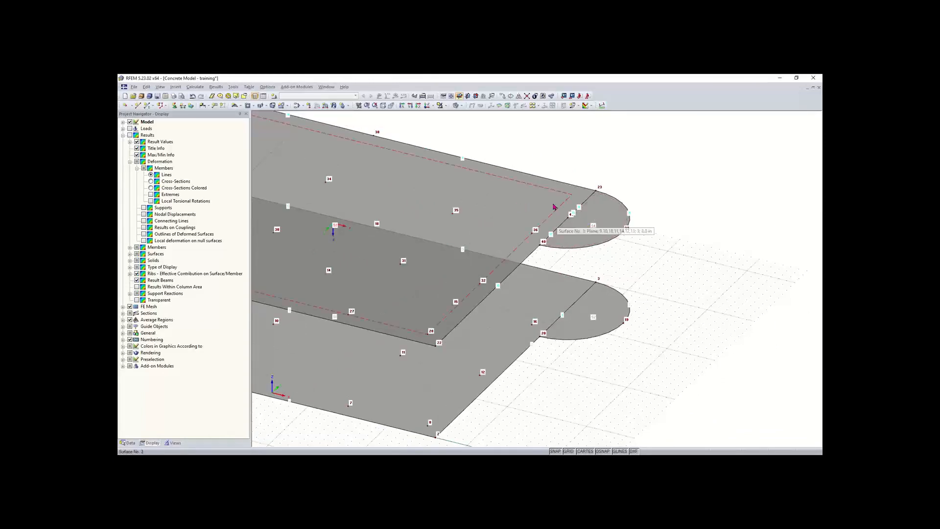
left_click(509, 205)
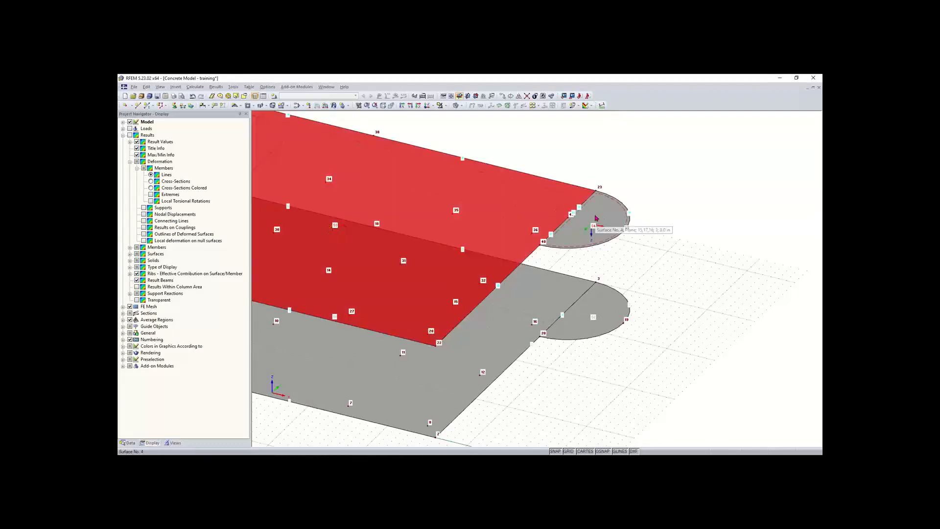
left_click(596, 218, "ctrl")
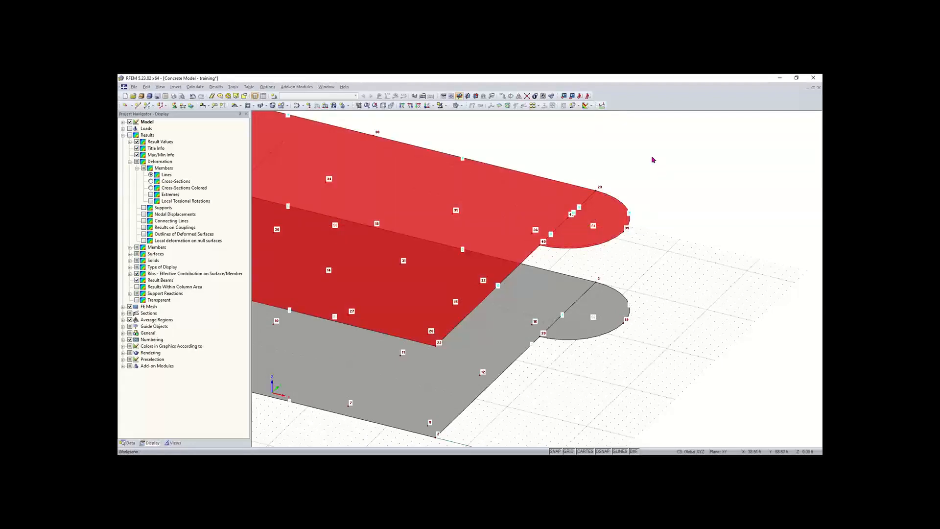
key("Delete")
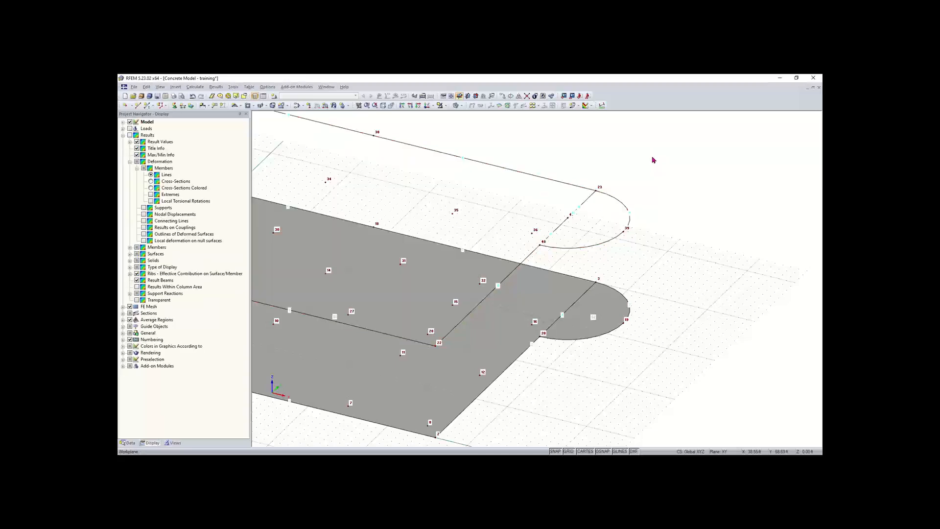
scroll(654, 160, "down", 2)
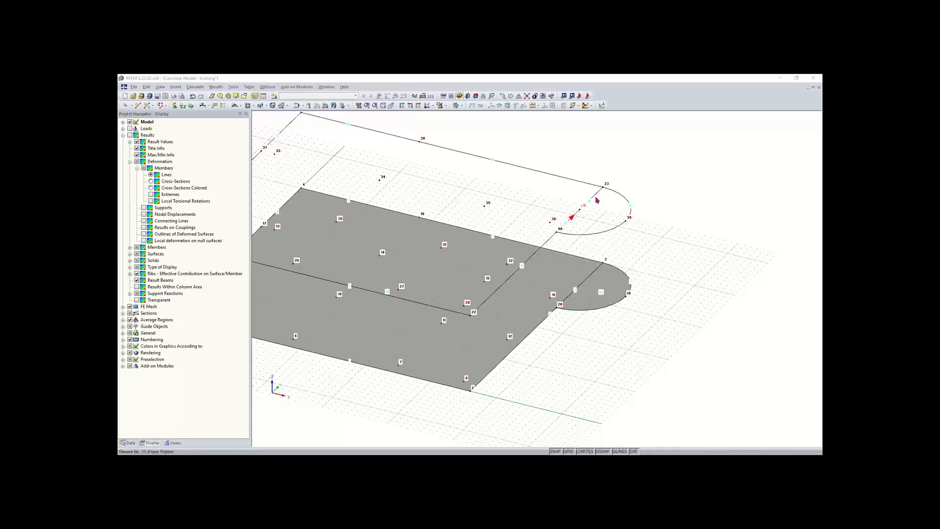
scroll(595, 199, "up", 2)
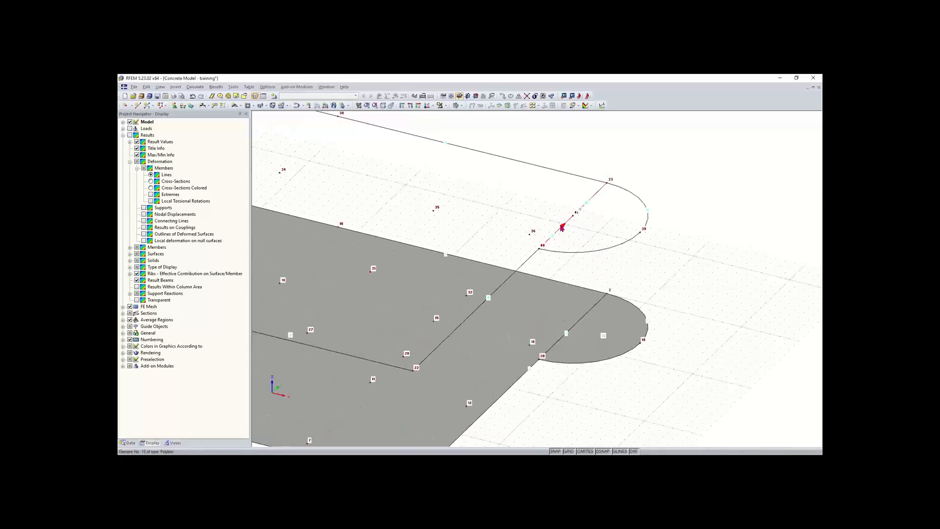
left_click(563, 228)
left_click(437, 242)
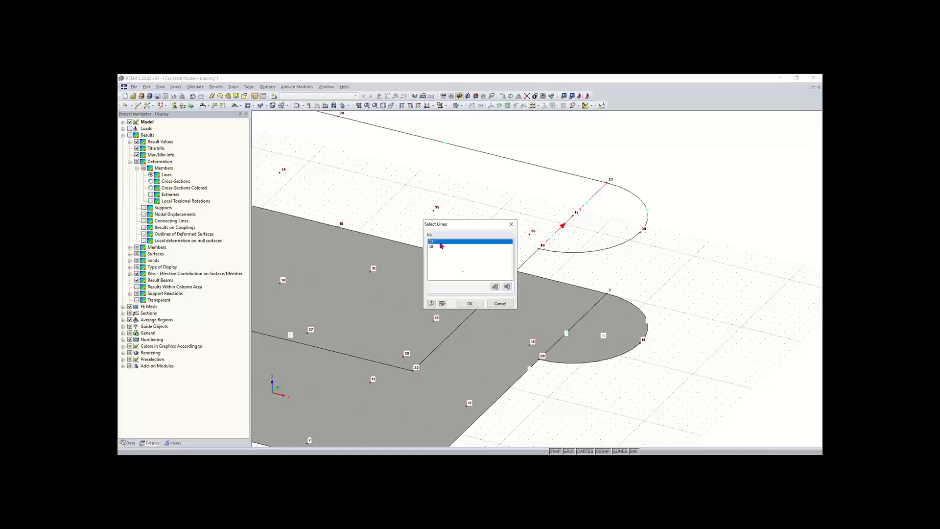
left_click(470, 303)
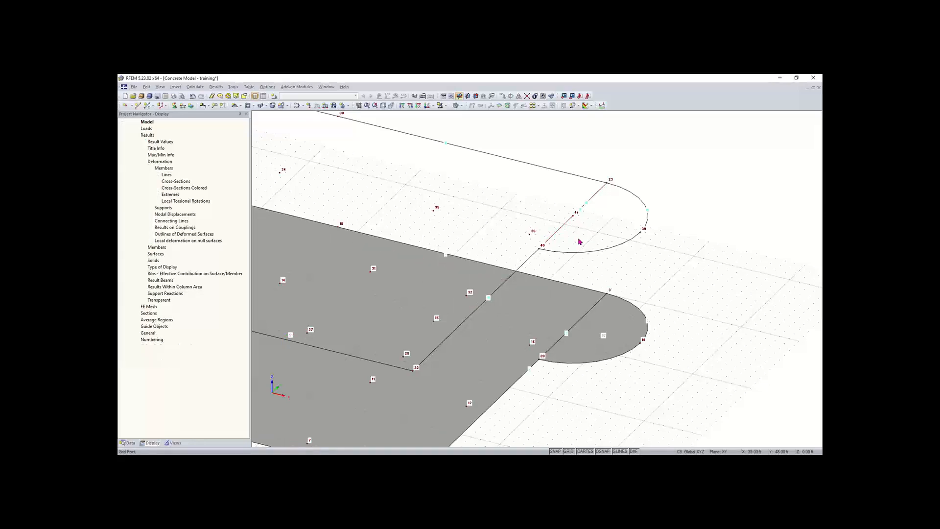
left_click(591, 198)
left_click(441, 246)
left_click(471, 303)
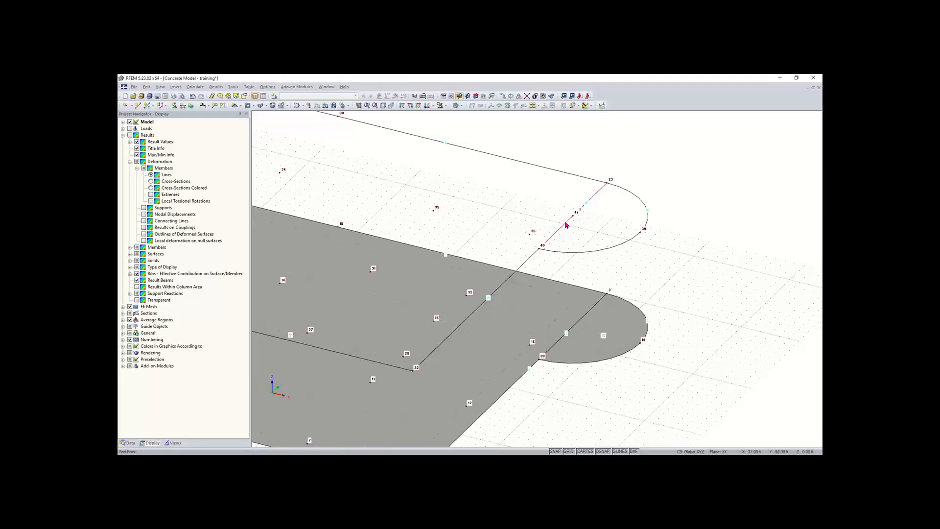
key("Delete")
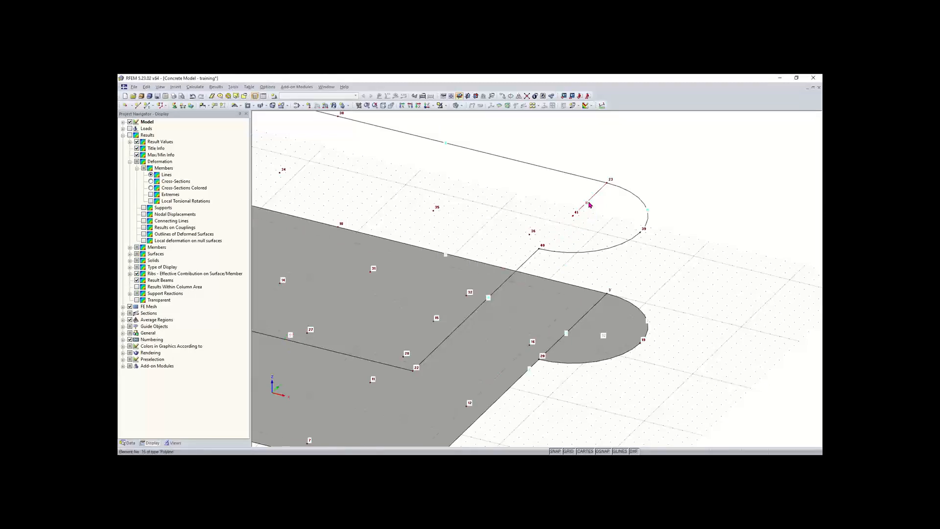
key("Delete")
key("ctrl+z")
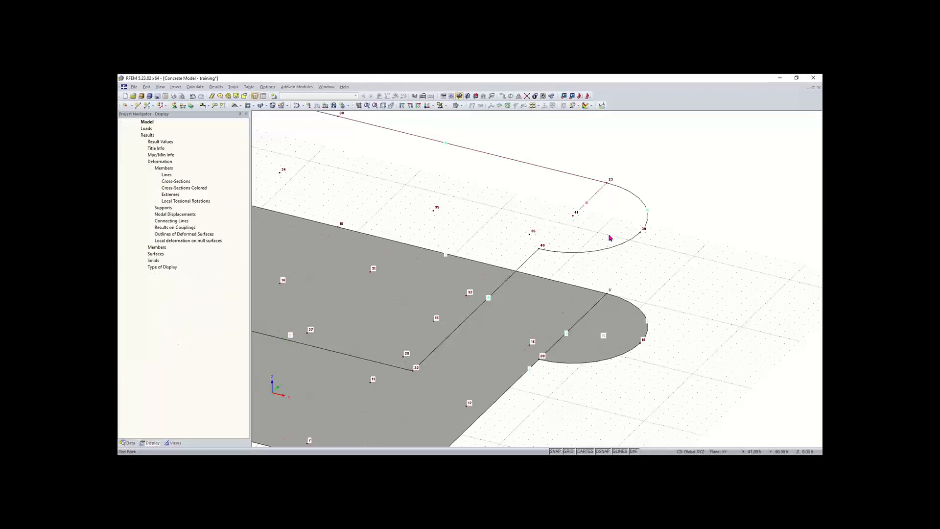
key("ctrl+z")
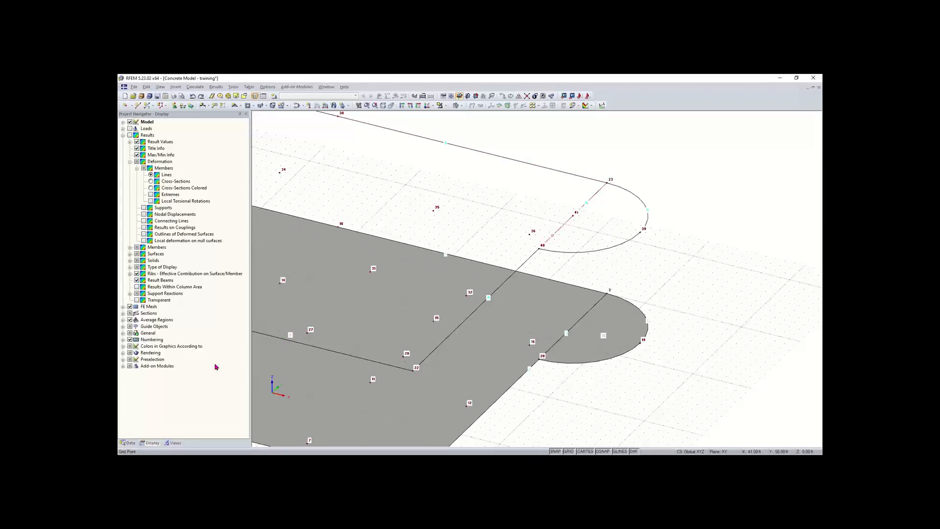
Step: Delete the three straight lines on the upper level between the slab and its semicircular extension, choosing them from the model's line list
left_click(128, 444)
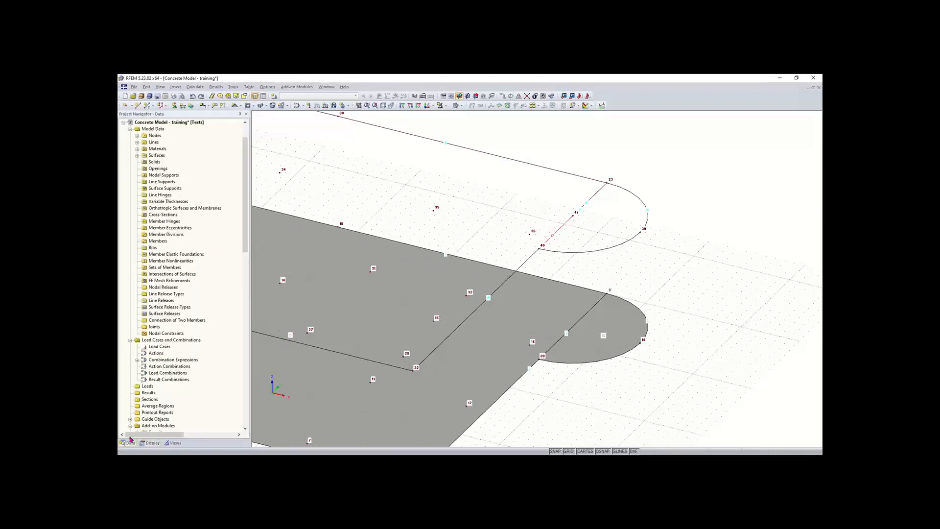
scroll(562, 225, "down", 1)
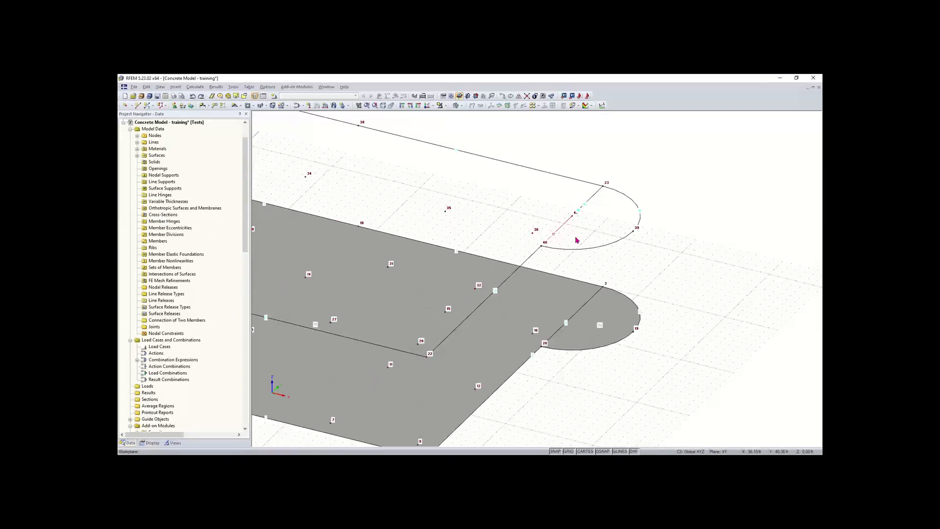
middle_click_drag(575, 237, 601, 245)
left_click(138, 146)
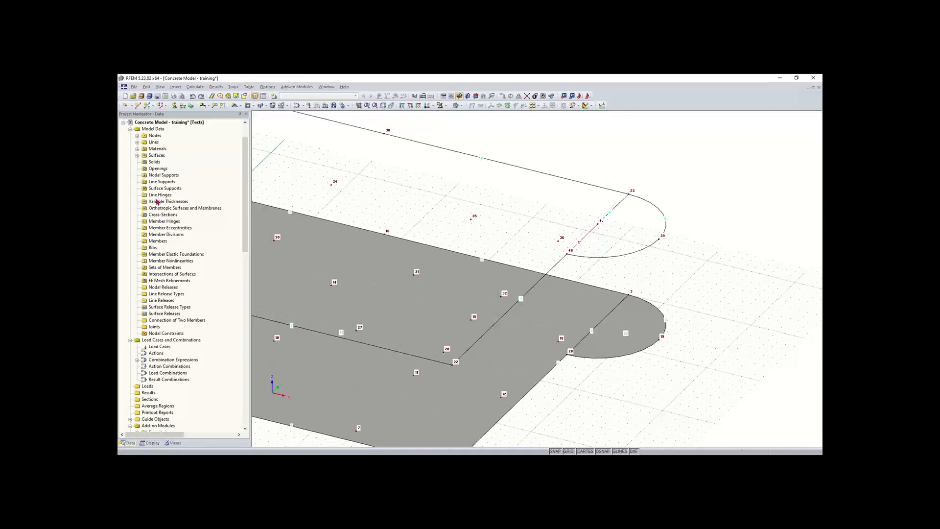
left_click(137, 143)
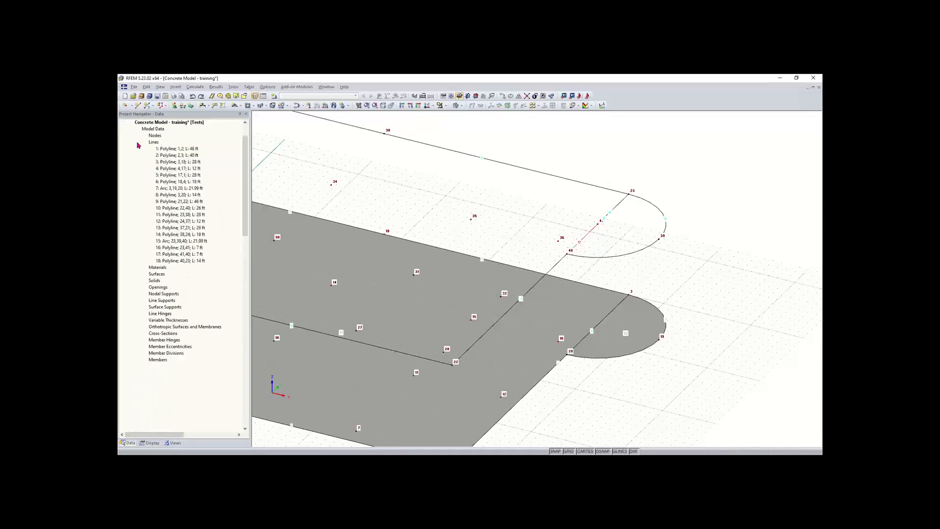
left_click(178, 248)
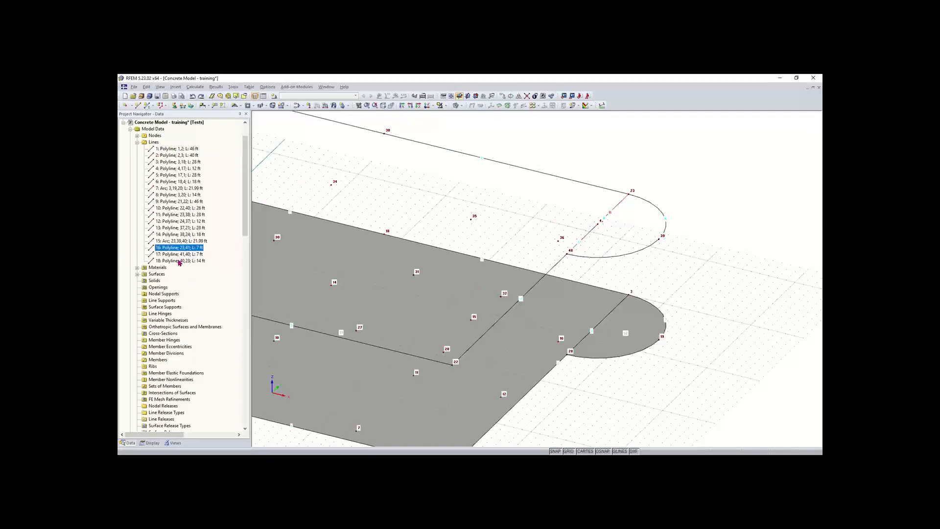
left_click(180, 261, "shift")
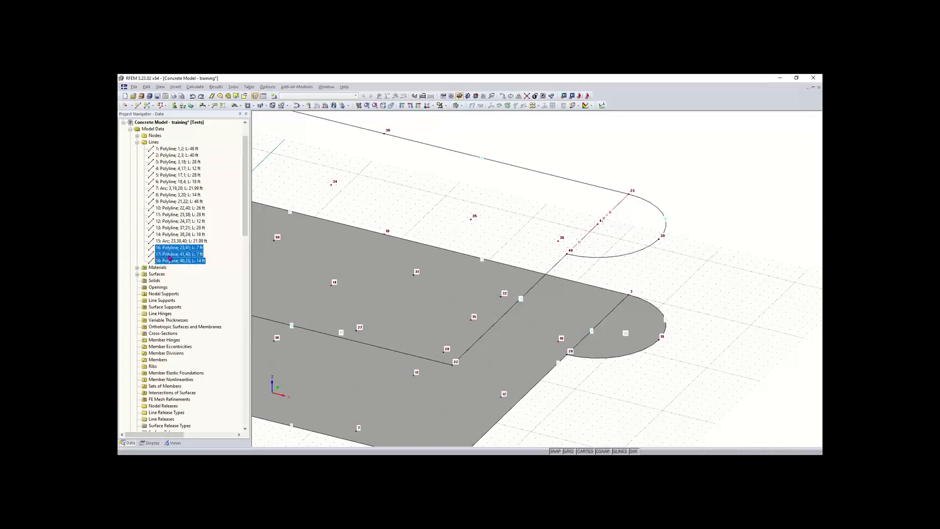
key("Delete")
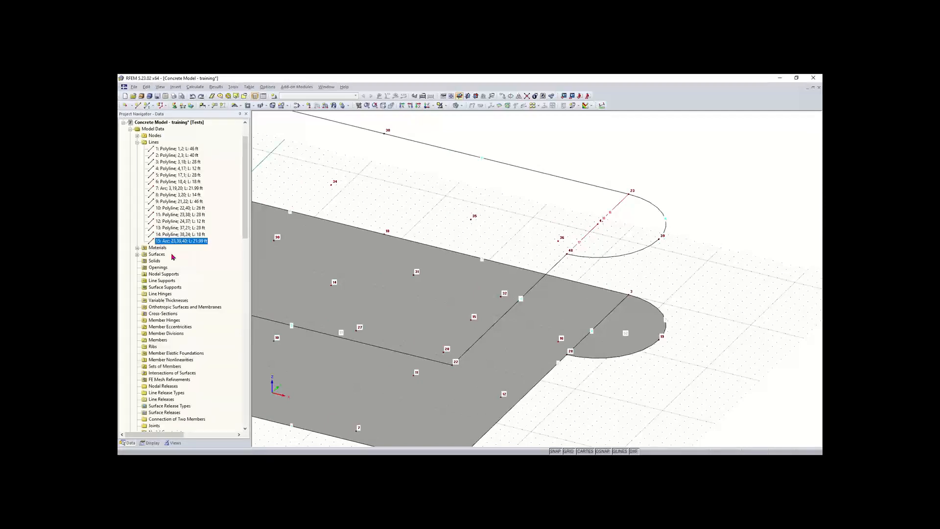
left_click(611, 228)
Step: Create one 12 in thick plane surface of 4000 psi concrete from the upper level's boundary lines, including the semicircular extension
scroll(535, 237, "down", 1)
middle_click_drag(530, 236, 513, 168)
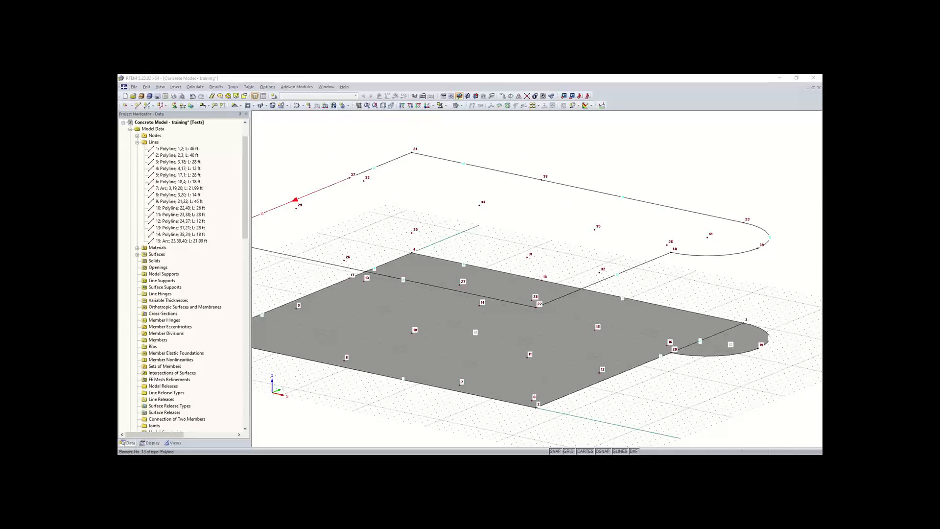
left_click(242, 107)
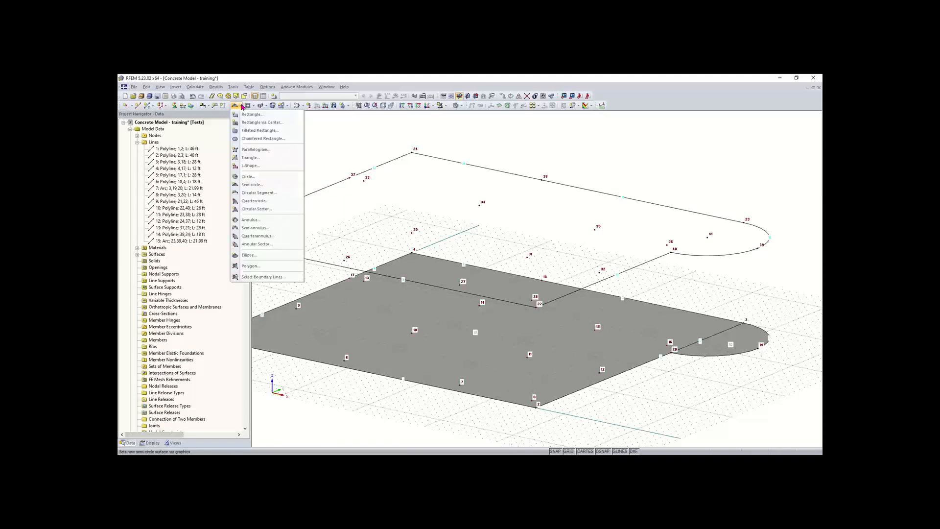
left_click(268, 277)
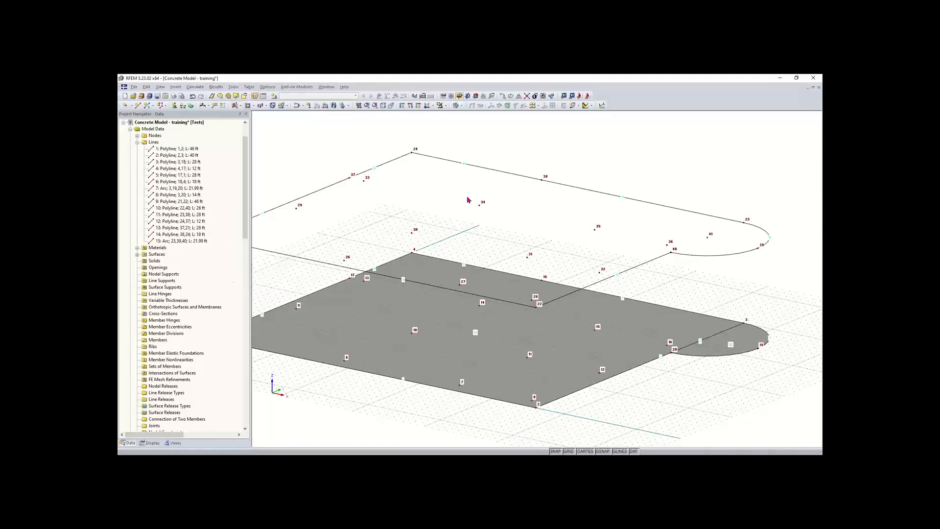
left_click(490, 191)
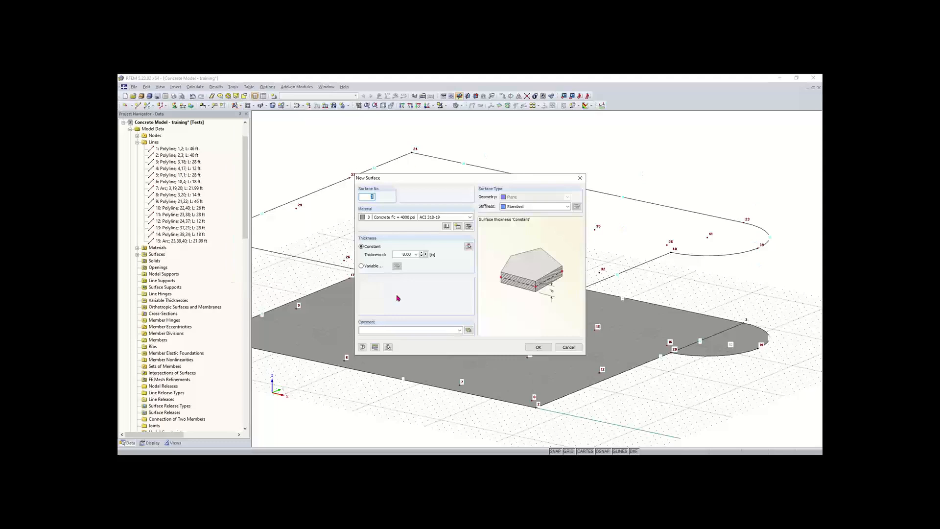
left_click(406, 254)
type("12")
left_click(539, 347)
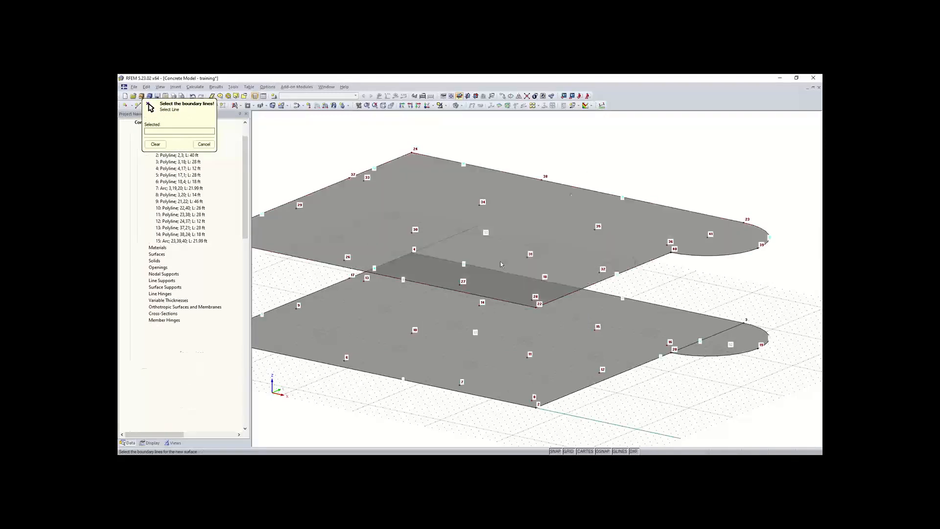
scroll(509, 290, "down", 2)
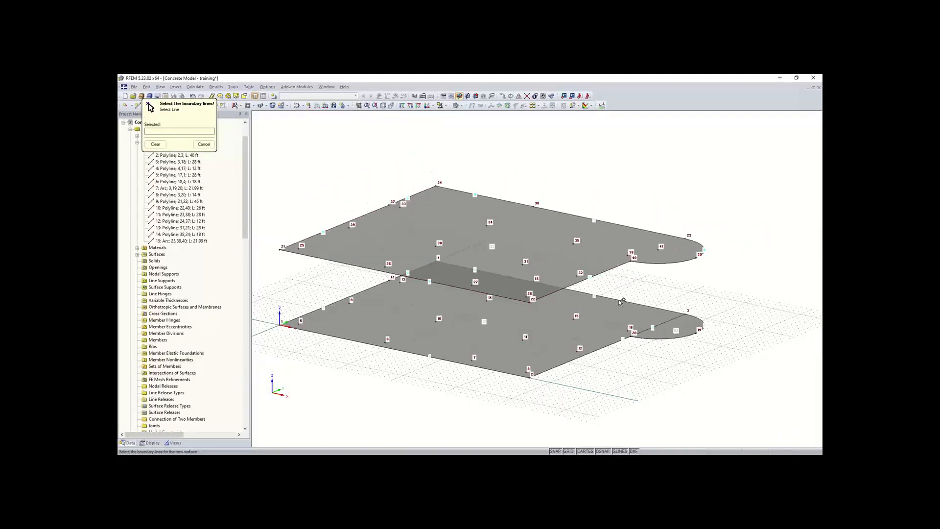
right_click(664, 277)
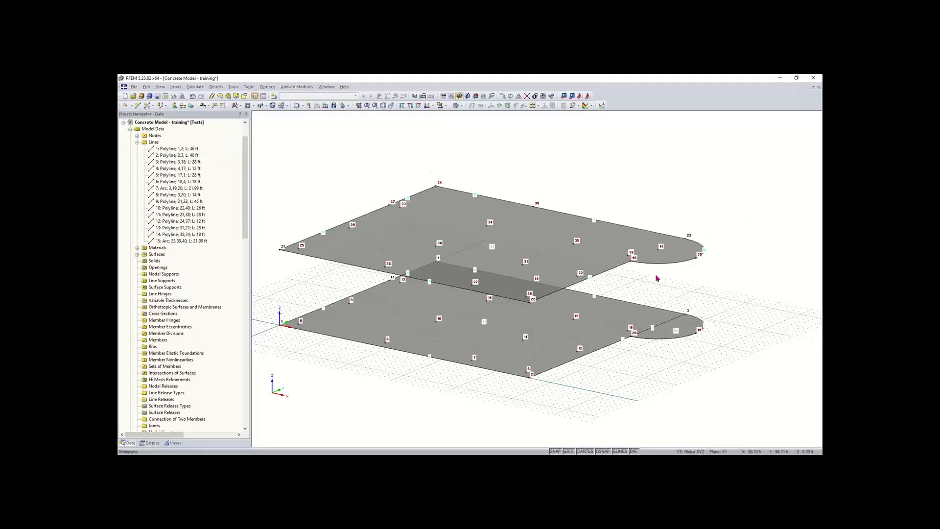
middle_click_drag(652, 278, 710, 331, "ctrl")
right_click(710, 331)
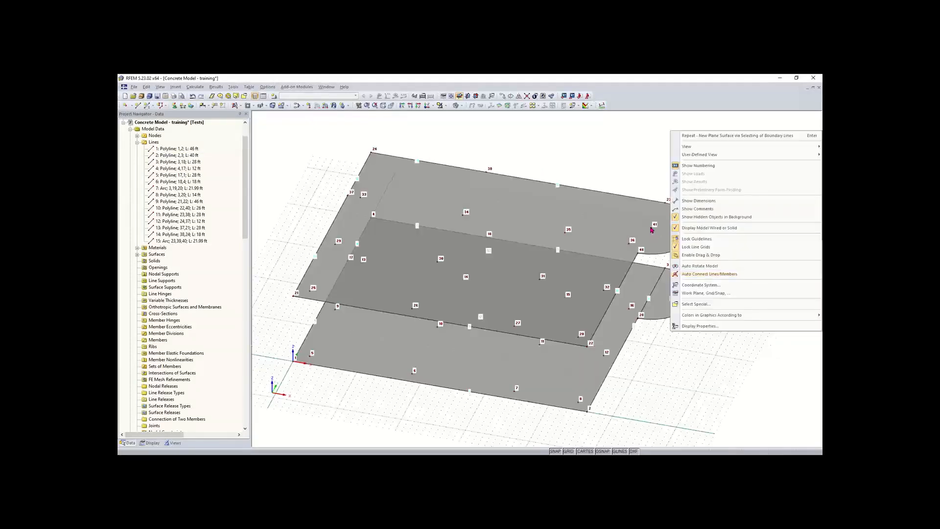
left_click(643, 168)
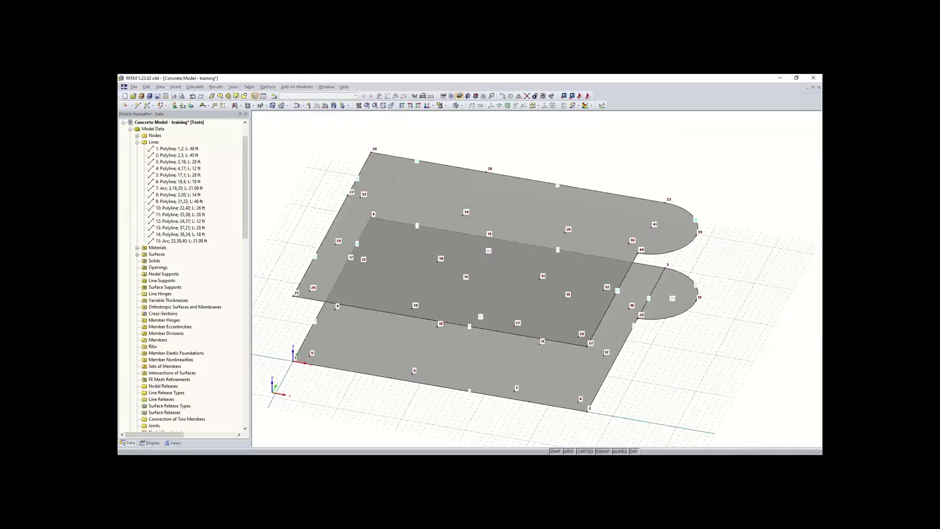
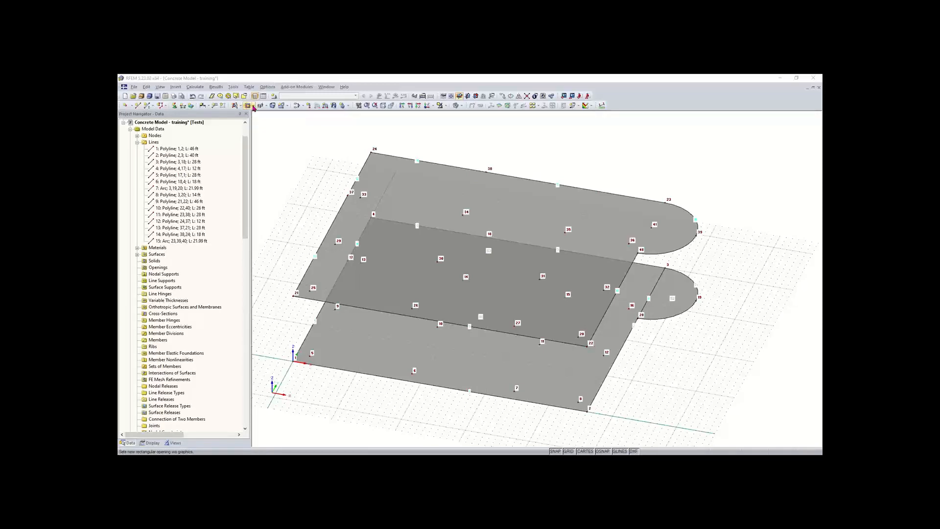
Step: Start a circular opening centred on the node at the centre of the upper semicircle, with a radius step of 1.00 ft
left_click(254, 108)
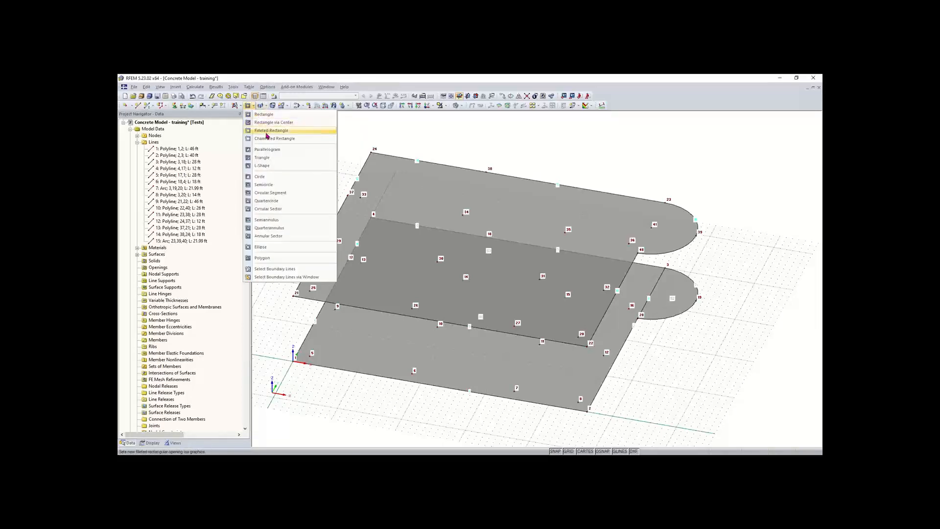
left_click(271, 175)
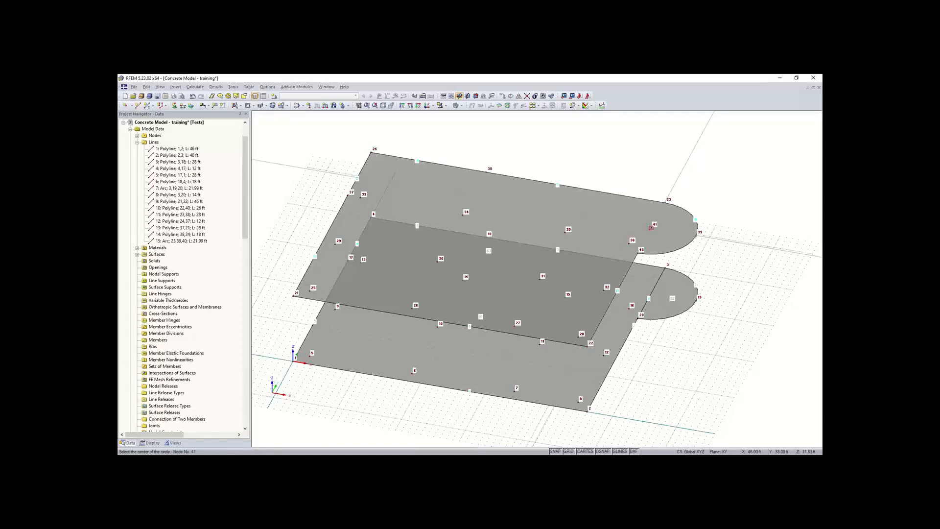
left_click(651, 228)
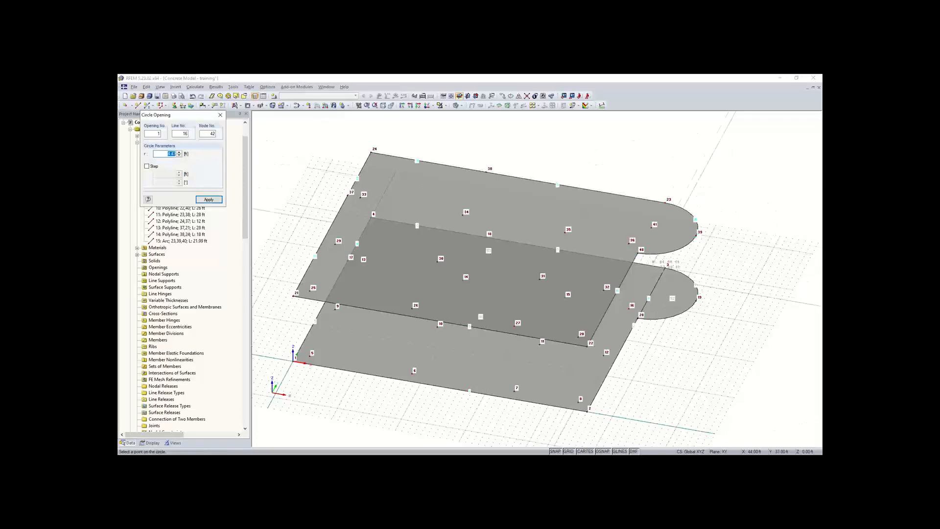
scroll(674, 199, "down", 1)
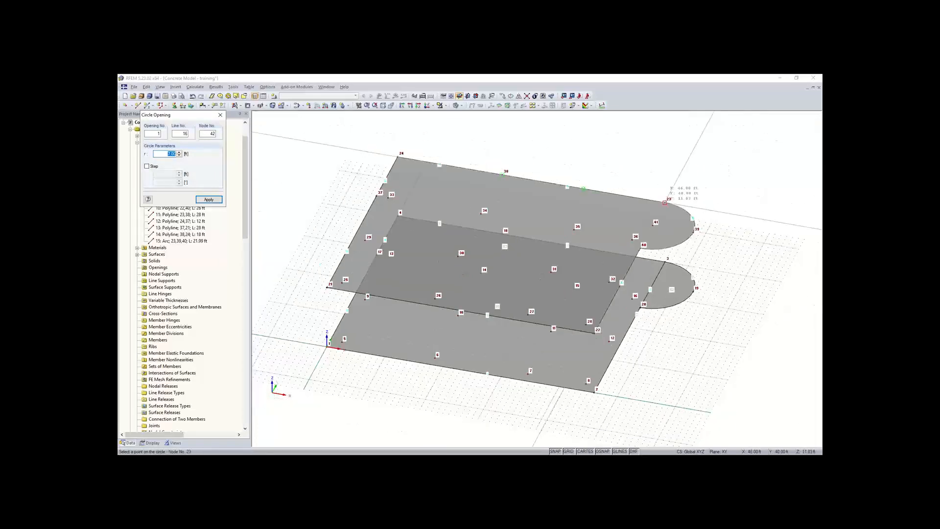
scroll(674, 198, "up", 3)
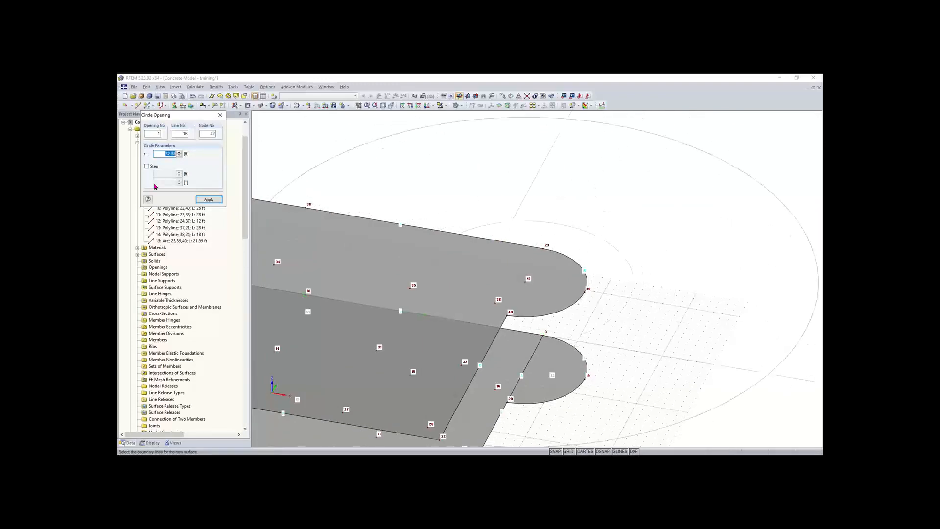
left_click_drag(163, 116, 326, 154)
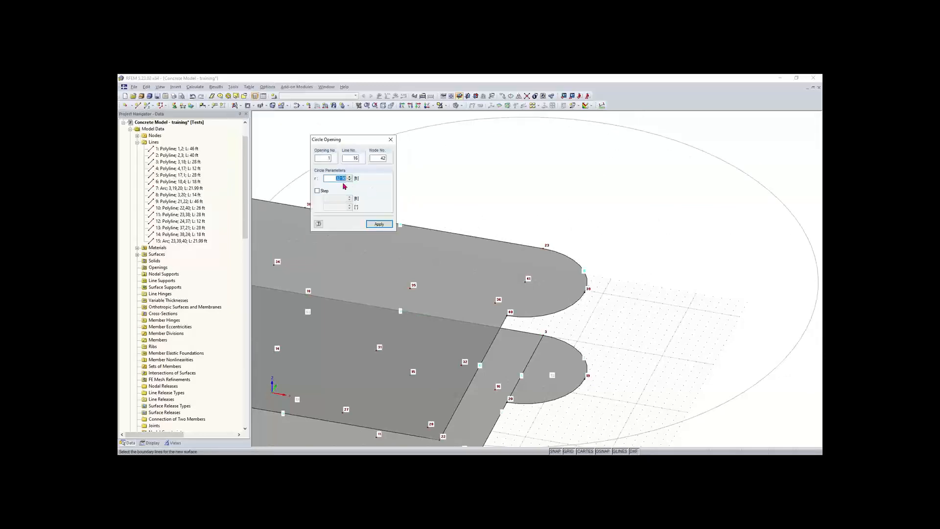
left_click(317, 191)
double_click(338, 198)
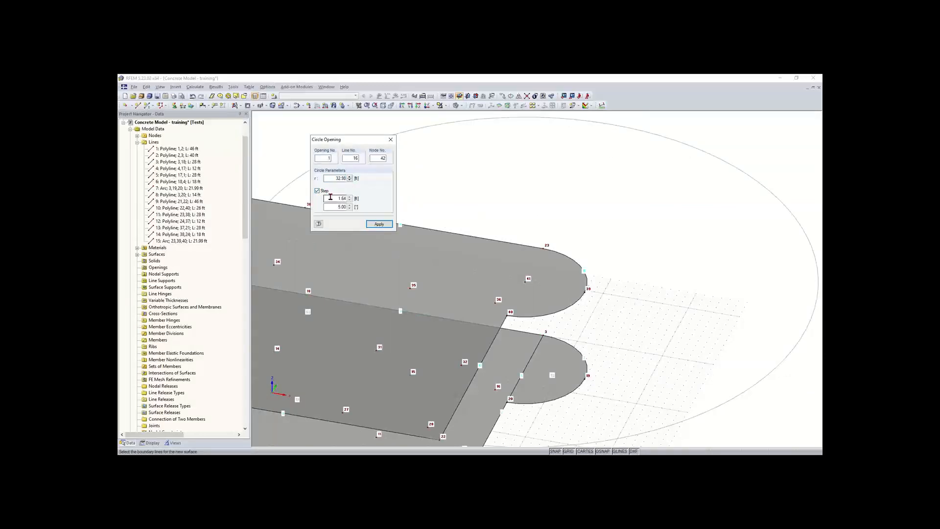
type("1")
left_click(379, 224)
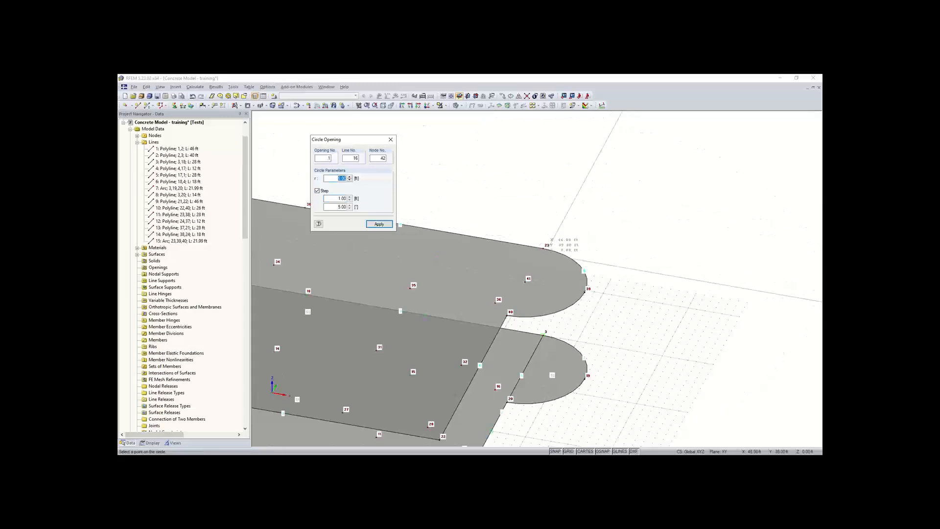
Step: Cut the circular opening in the upper slab with a 6 ft radius
scroll(538, 340, "up", 3)
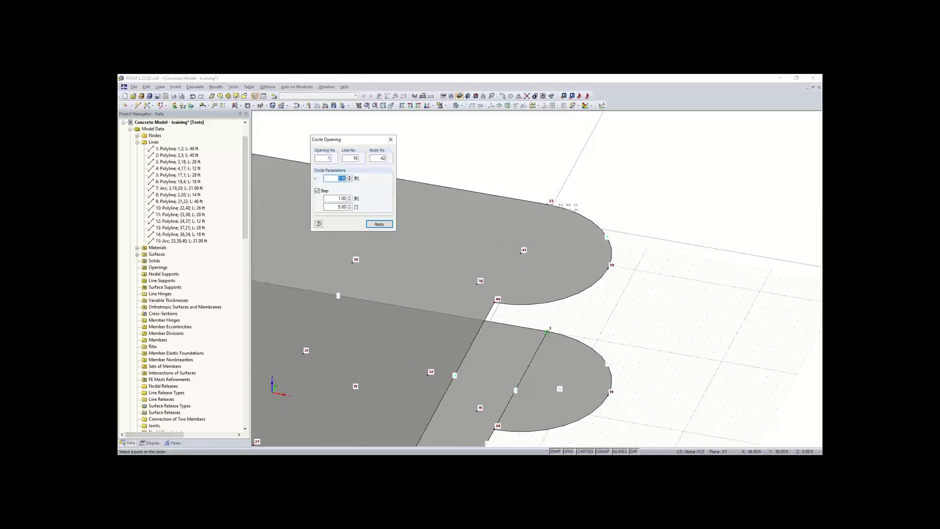
type("6")
left_click(549, 204)
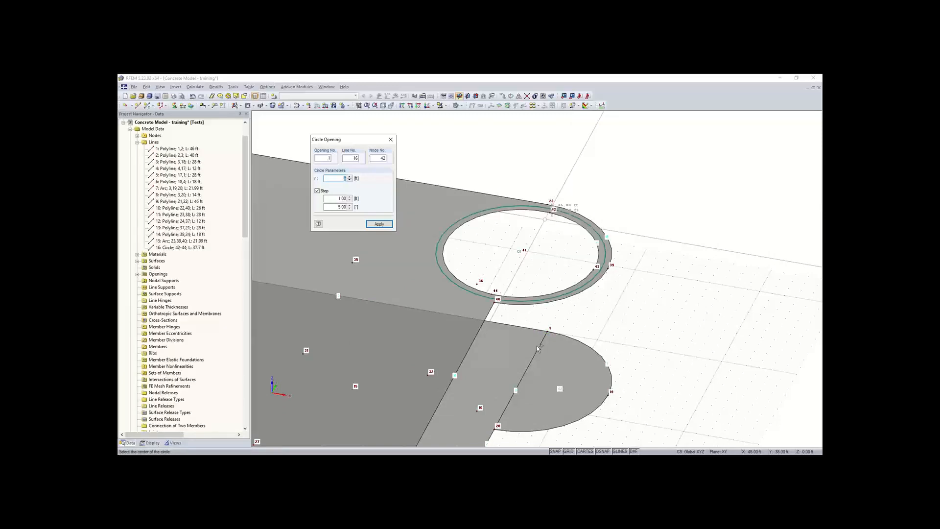
key("Escape")
Step: Draw an 11.83 ft vertical line from the lower slab's edge at X 46 ft, Y 19 ft up to the upper slab's edge
middle_click_drag(508, 253, 545, 269, "ctrl")
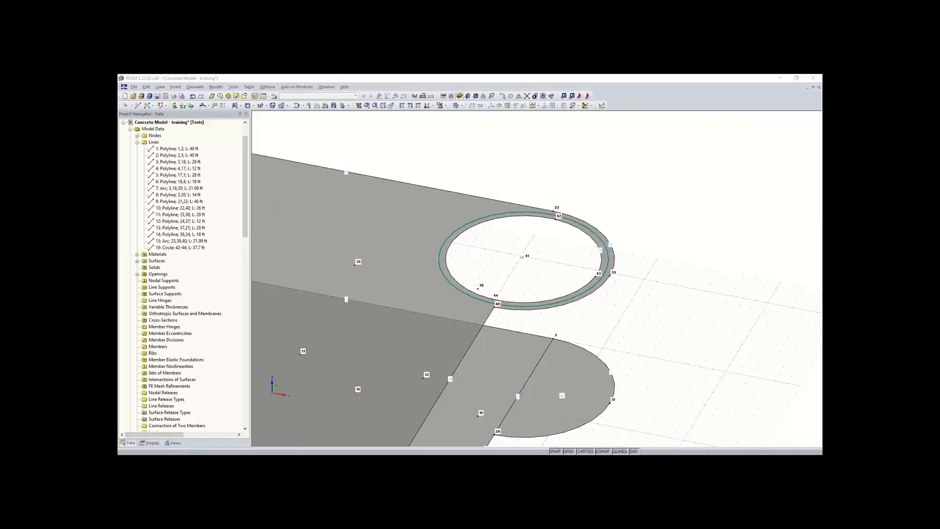
scroll(480, 315, "down", 5)
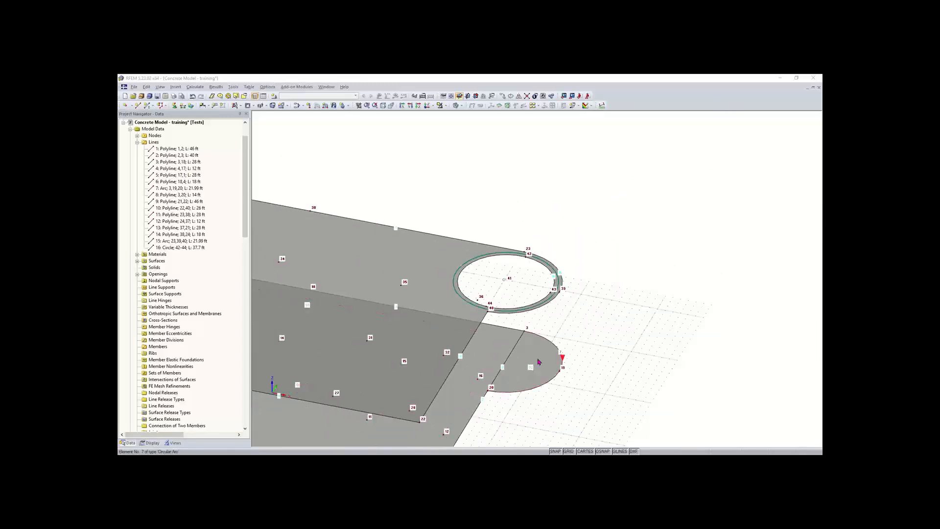
middle_click_drag(539, 360, 593, 282)
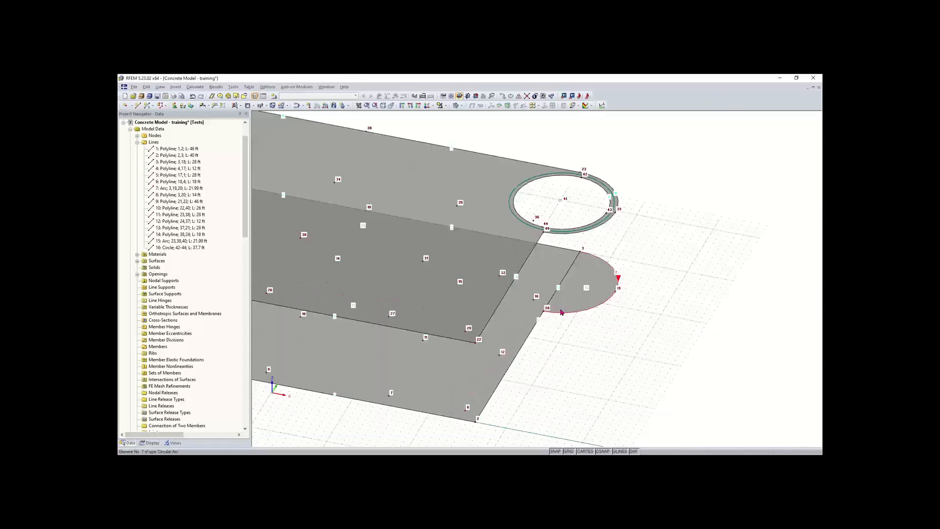
left_click(385, 106)
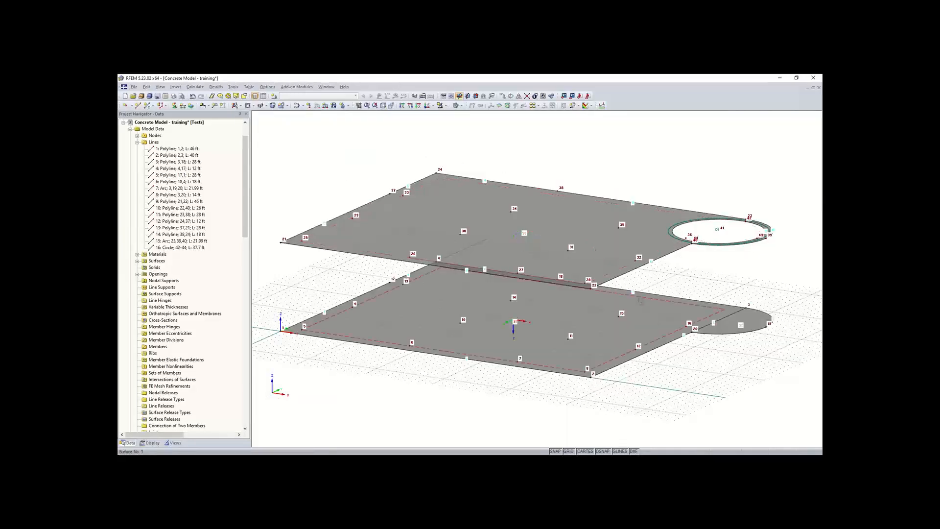
middle_click_drag(509, 326, 303, 322, "ctrl")
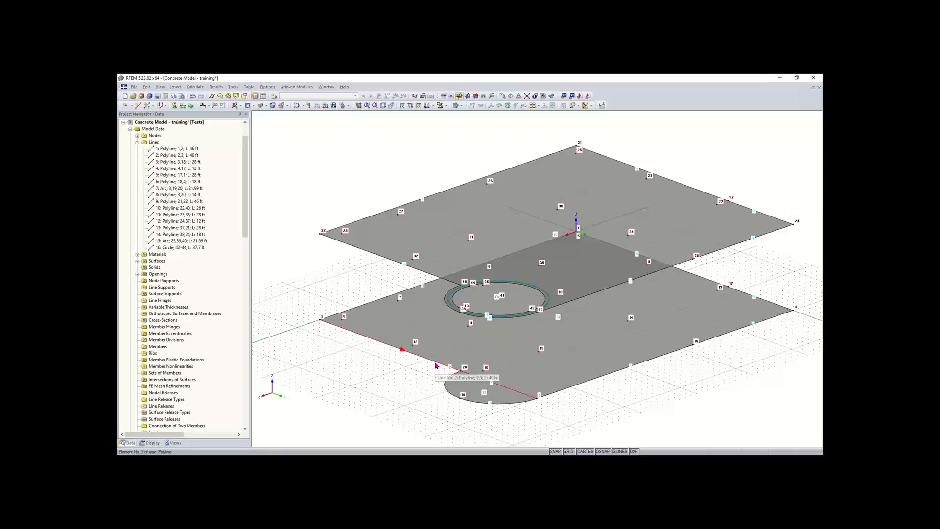
scroll(436, 365, "up", 1)
scroll(436, 365, "up", 1)
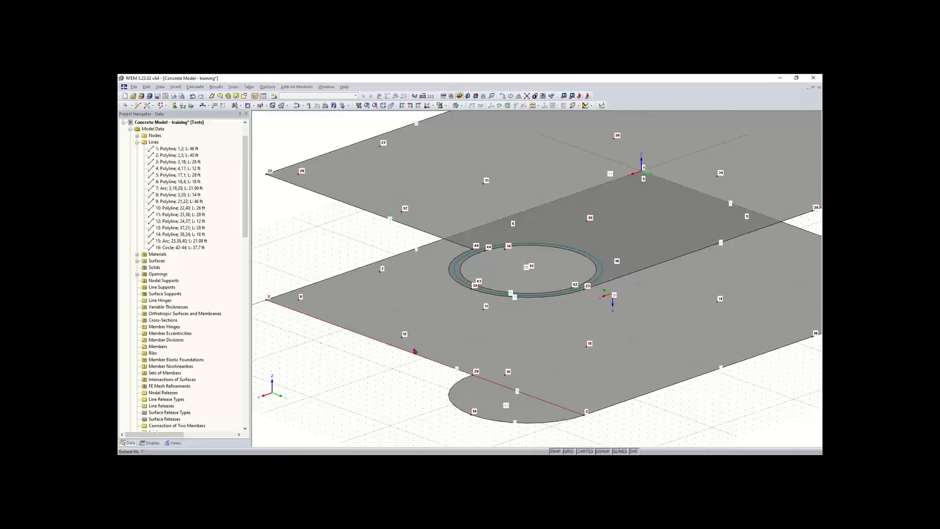
left_click(137, 108)
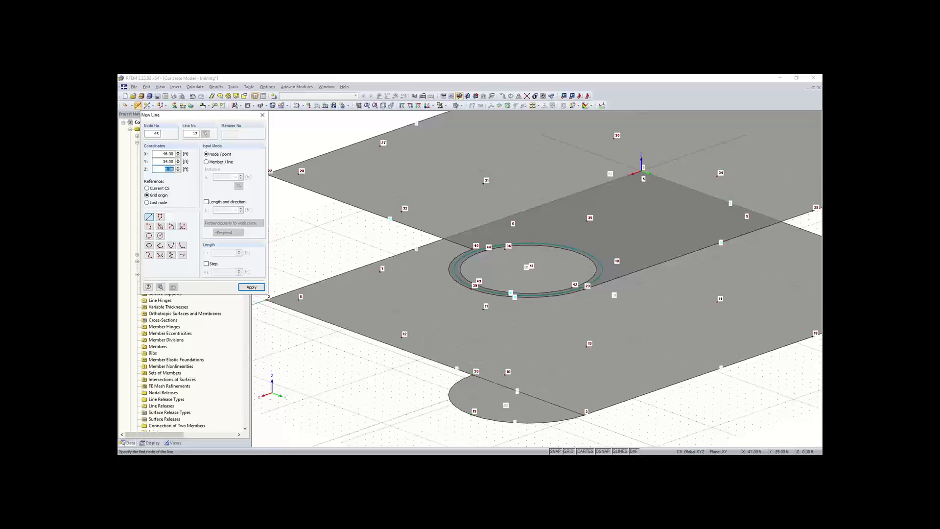
scroll(473, 374, "up", 2)
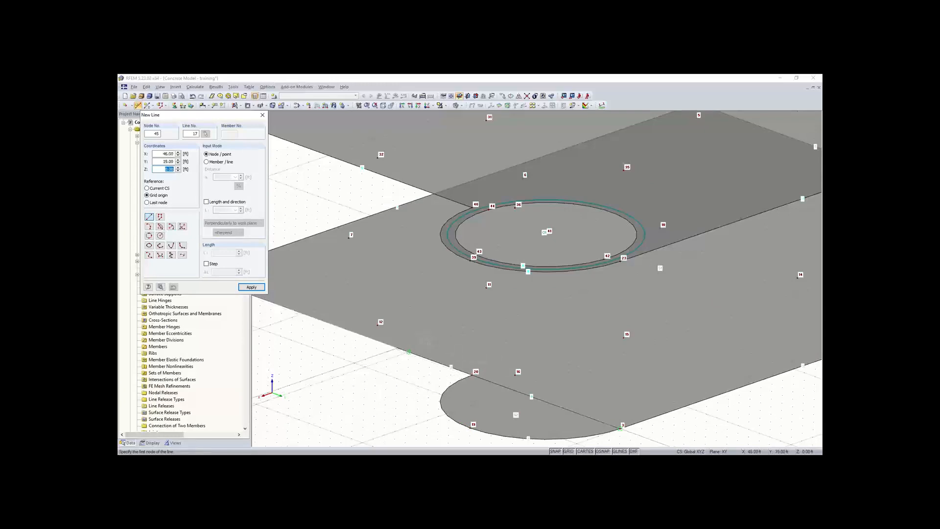
left_click(408, 353)
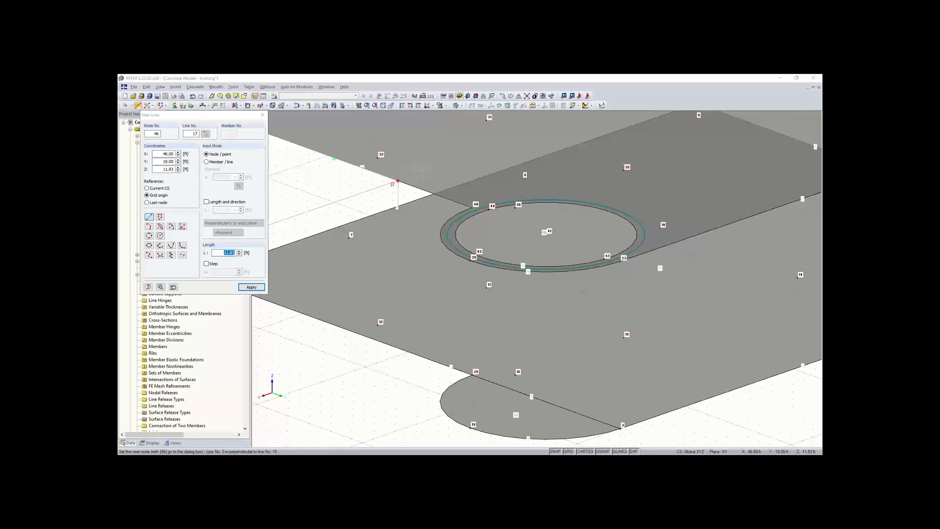
left_click(398, 181)
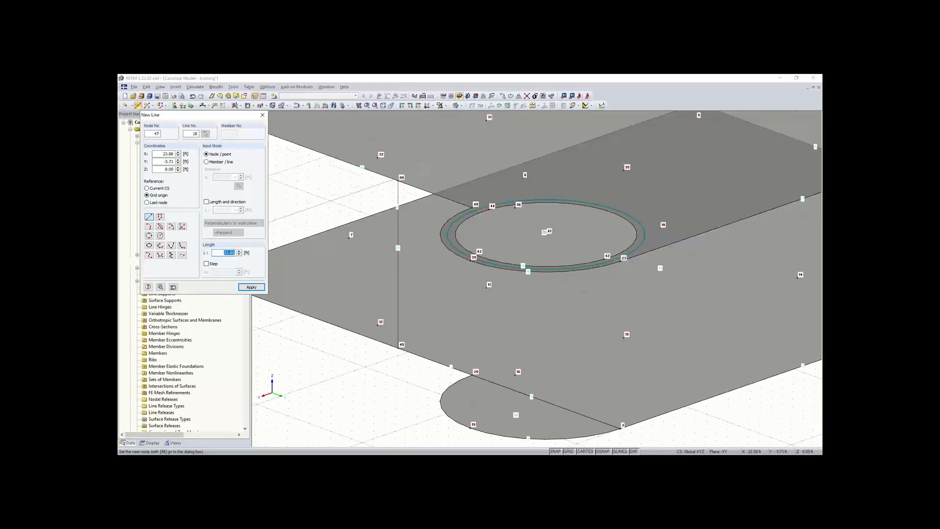
key("Escape")
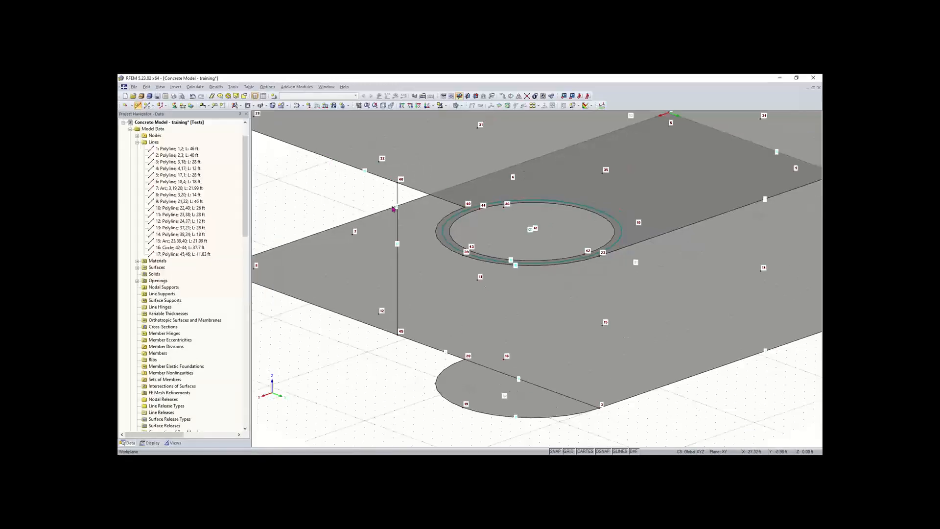
Step: Draw a vertical line between the two slab edges at X 34 ft, Y 40 ft, from the lower level to the upper level
scroll(395, 210, "down", 4)
middle_click_drag(413, 254, 304, 248, "ctrl")
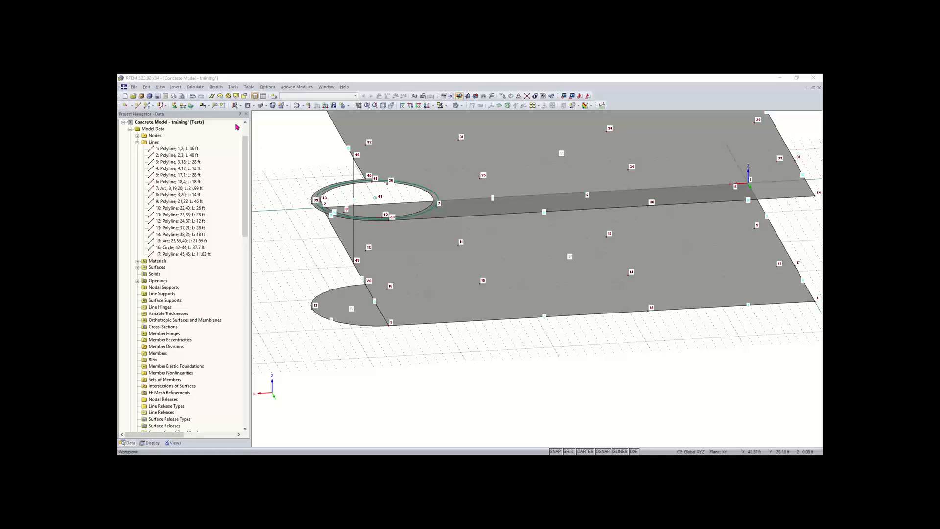
left_click(137, 106)
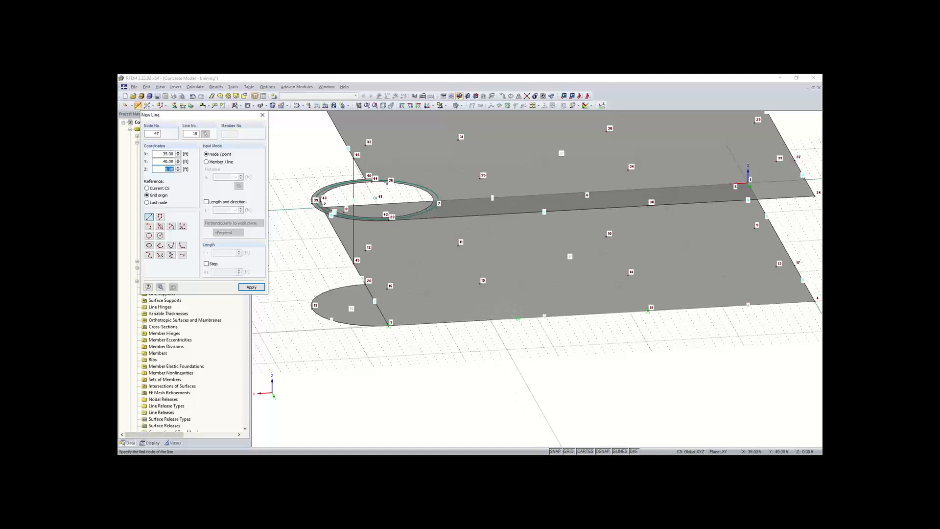
left_click(501, 320)
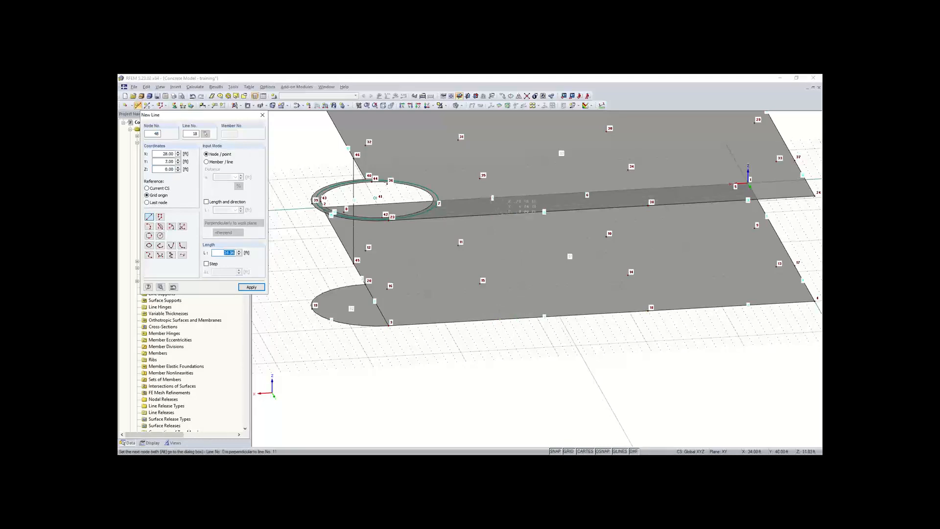
left_click(501, 214)
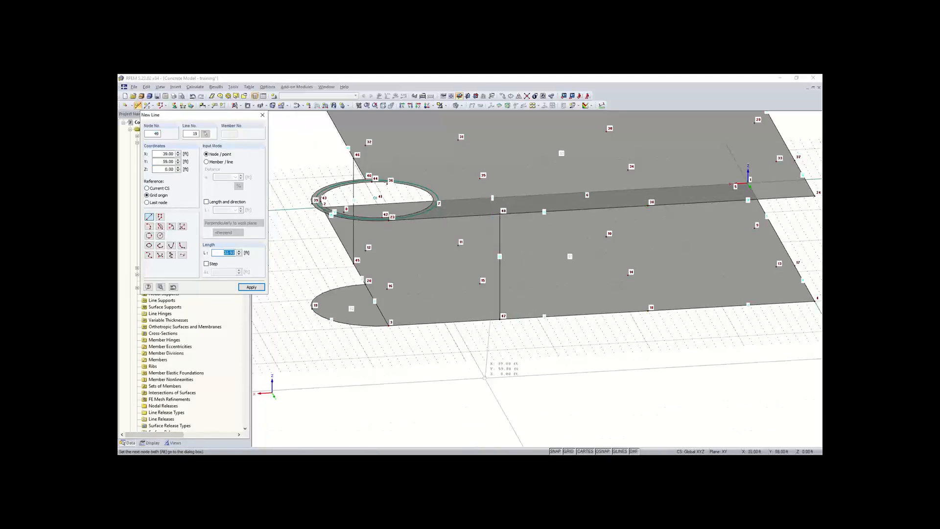
right_click(486, 377)
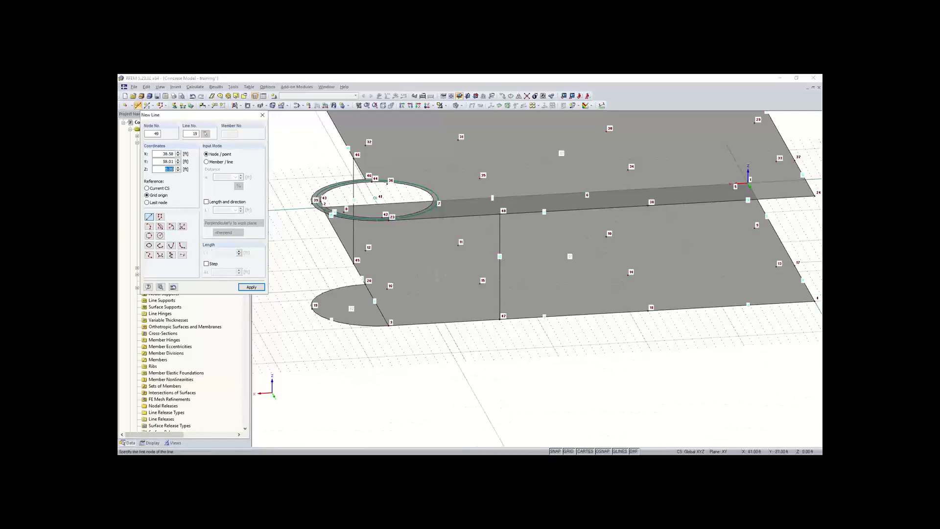
Step: Draw vertical lines from both ends of the lower semicircular extension, nodes 3 and 20, up to the matching upper nodes 23 and 40
left_click(265, 116)
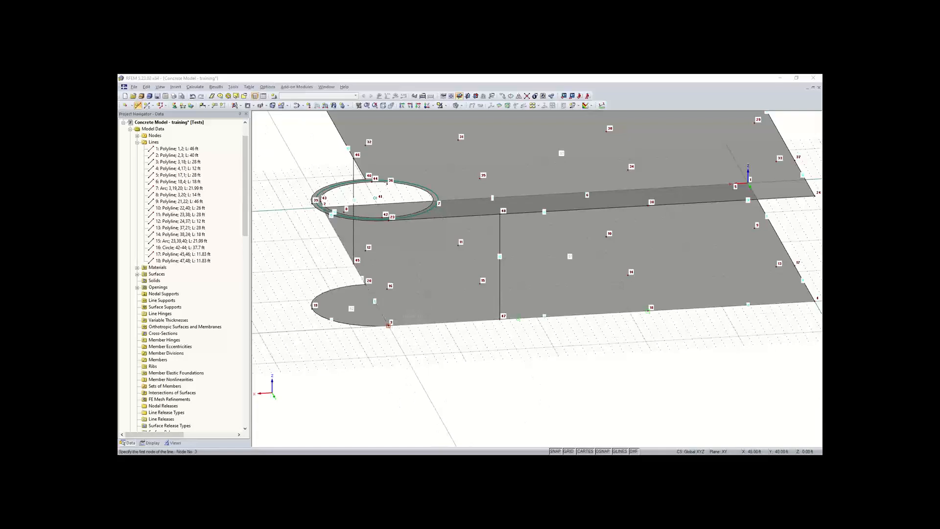
left_click(388, 325)
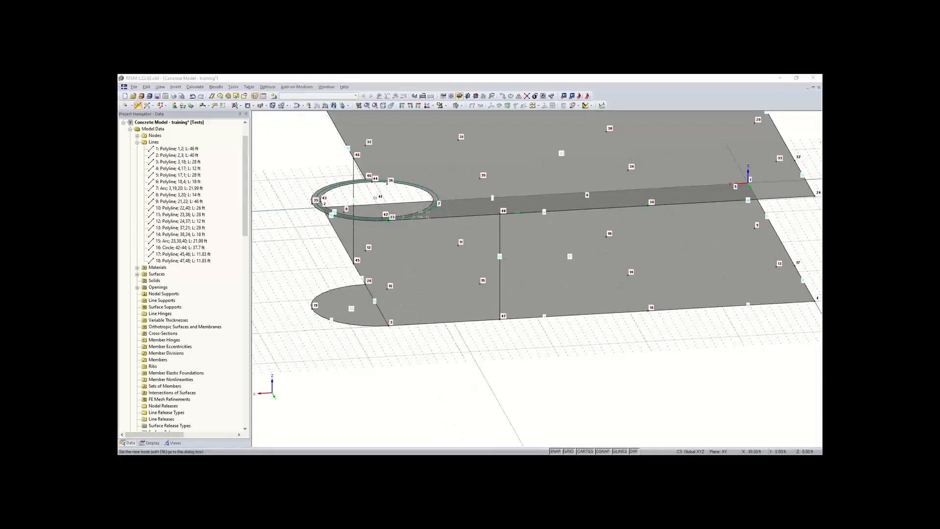
left_click(388, 220)
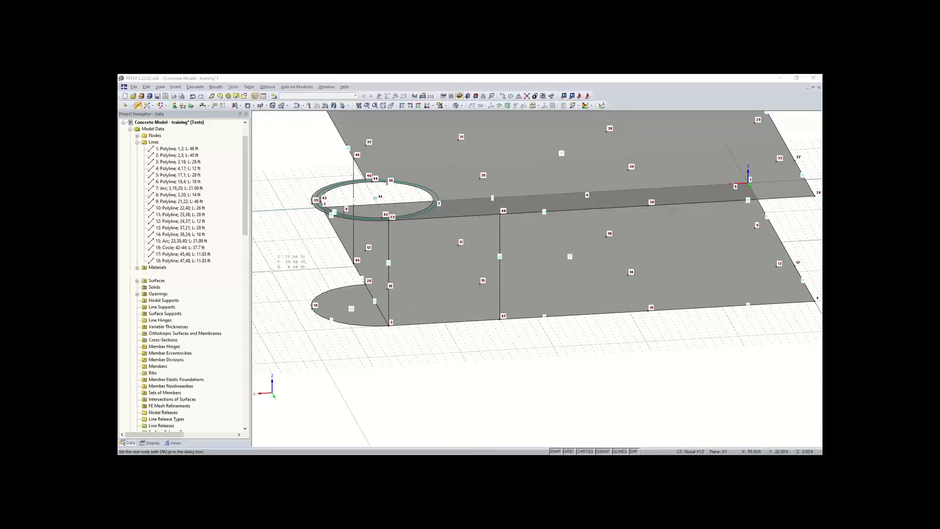
middle_click_drag(282, 273, 529, 333, "ctrl")
left_click(584, 319)
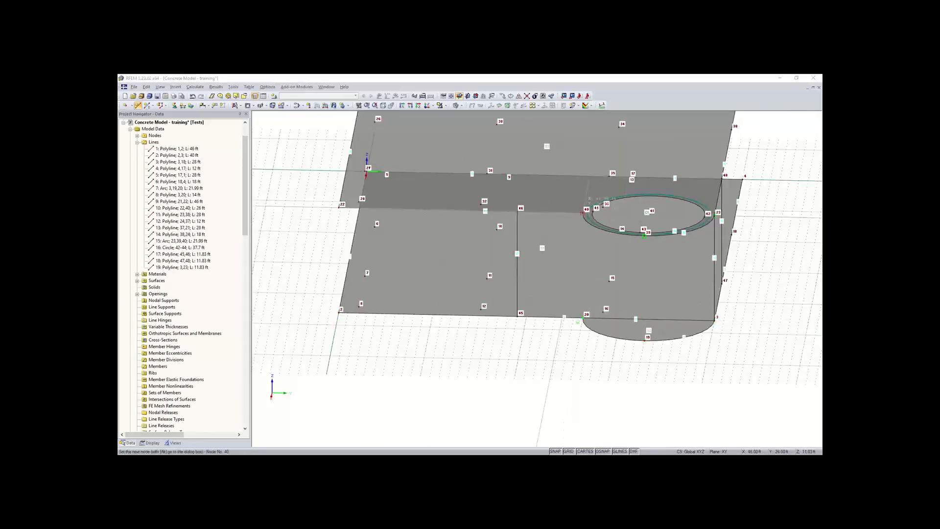
left_click(583, 213)
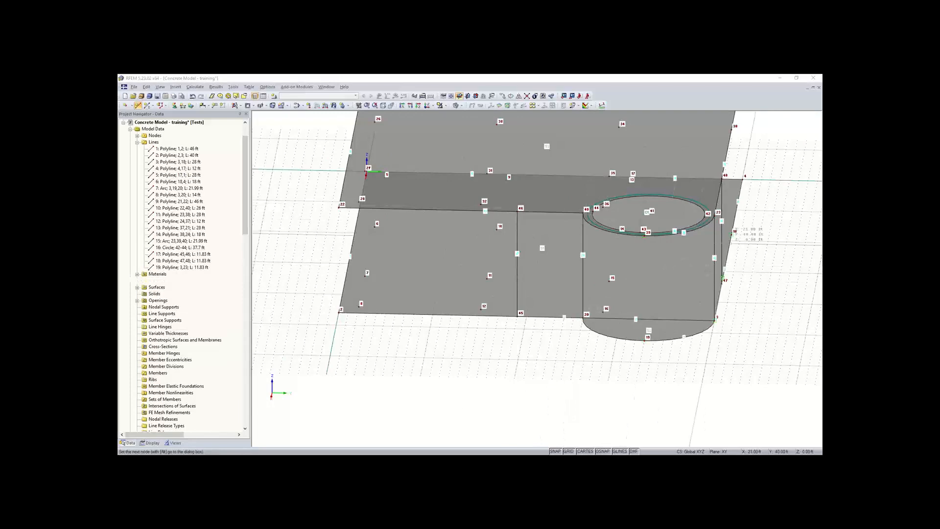
middle_click_drag(717, 239, 385, 351, "ctrl")
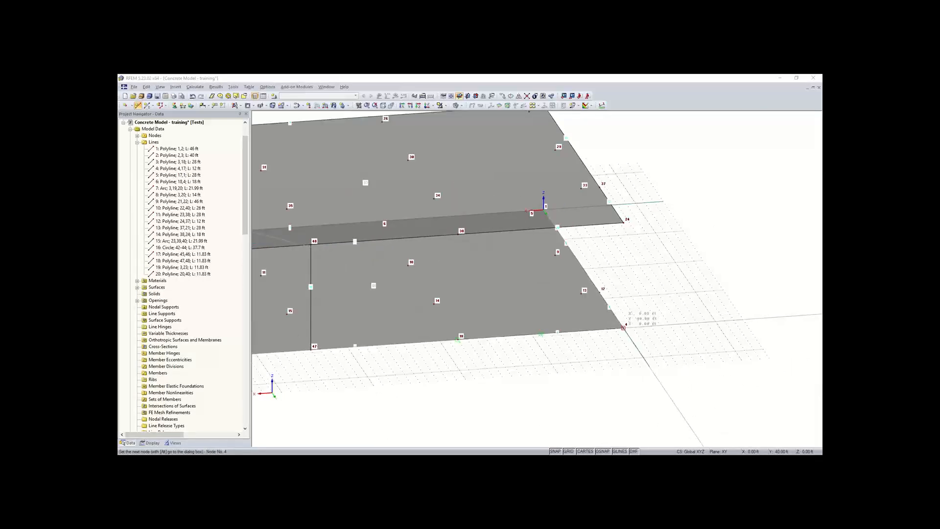
left_click(624, 326)
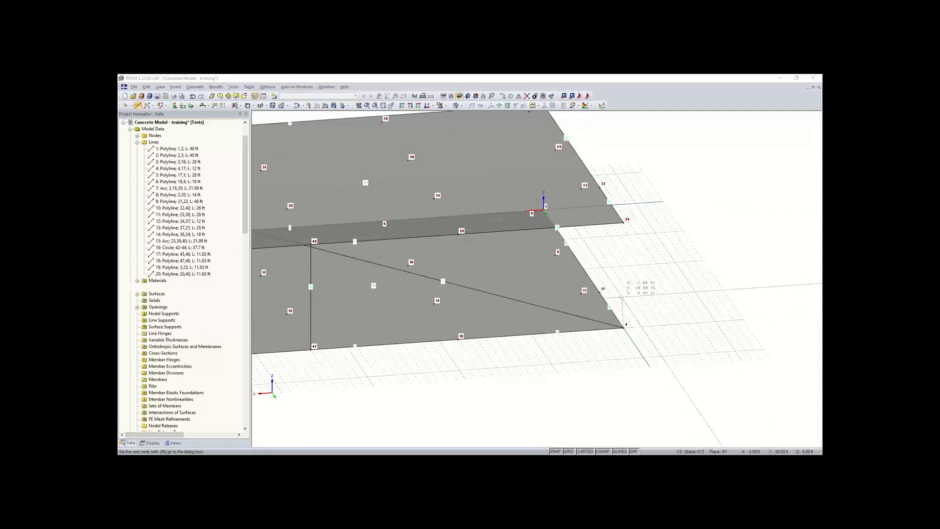
key("Escape")
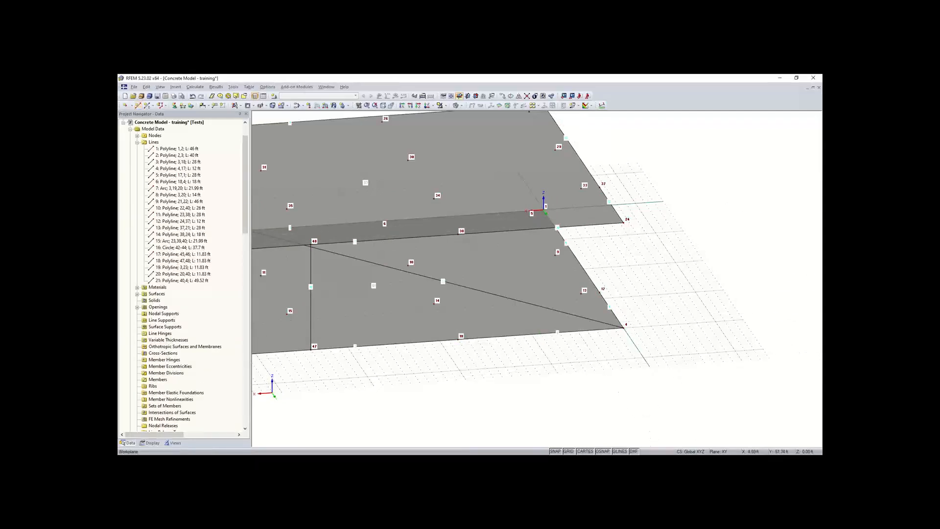
key("ctrl+z")
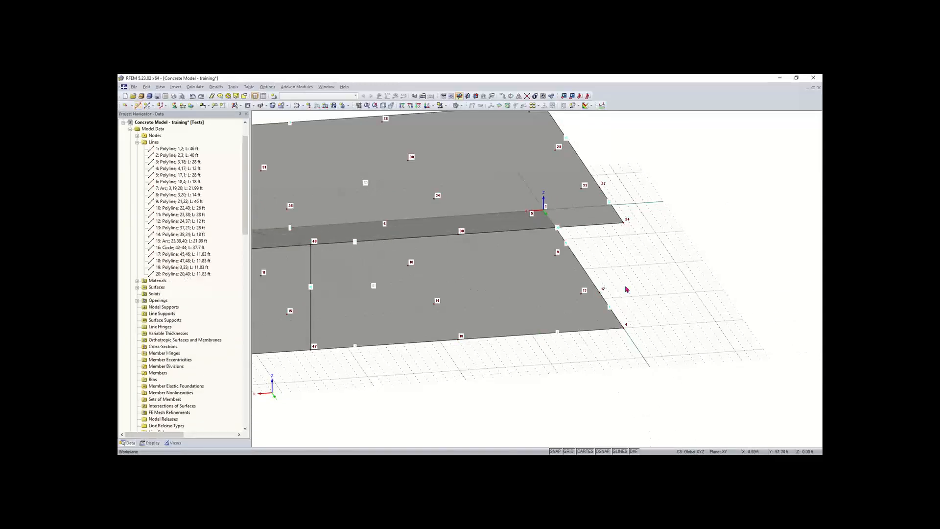
Step: Draw vertical lines connecting lower corner node 4 to upper node 24 and lower edge node 18 to upper node 38
left_click(138, 106)
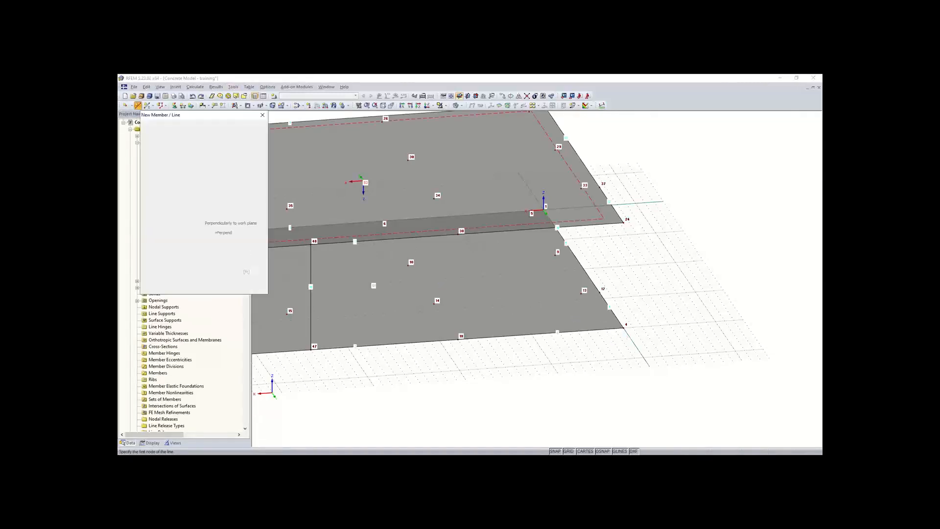
left_click(623, 327)
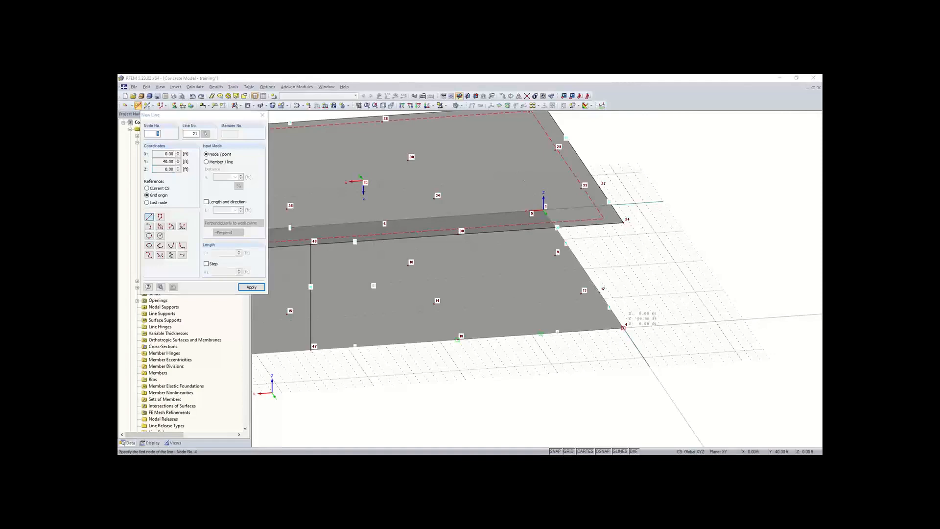
left_click(624, 223)
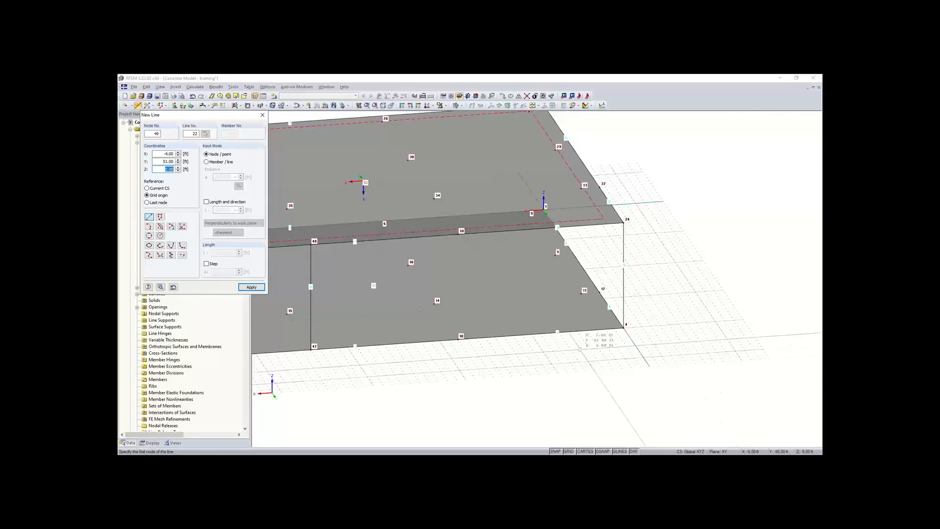
left_click(458, 338)
left_click(458, 234)
right_click(746, 290)
Step: Draw a vertical line from lower edge node 17 at X 0 ft, Y 28 ft up to upper node 37
middle_click_drag(745, 290, 637, 294, "ctrl")
middle_click_drag(549, 407, 545, 414, "ctrl")
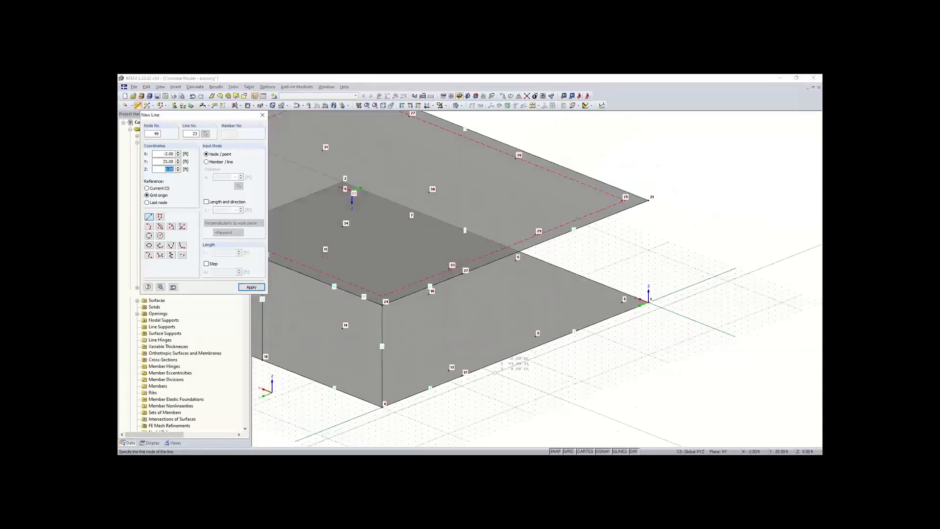
left_click(462, 375)
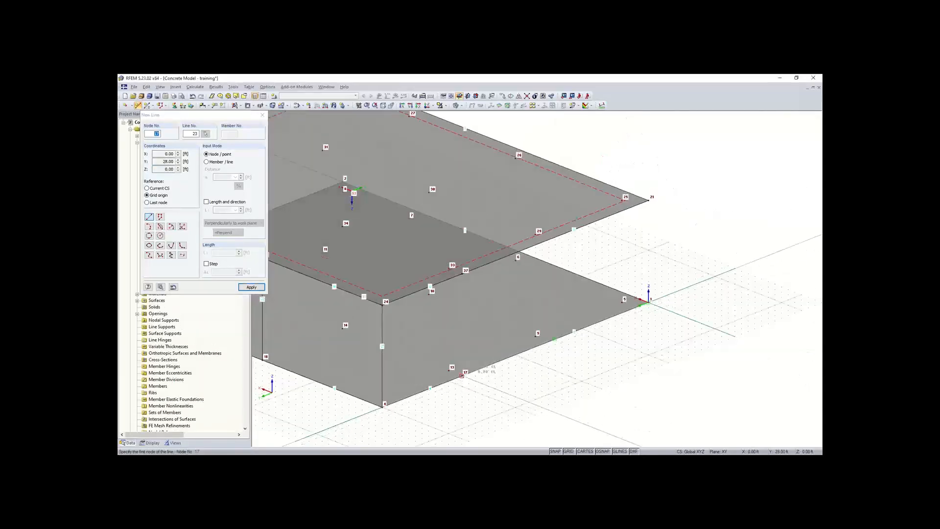
left_click(462, 274)
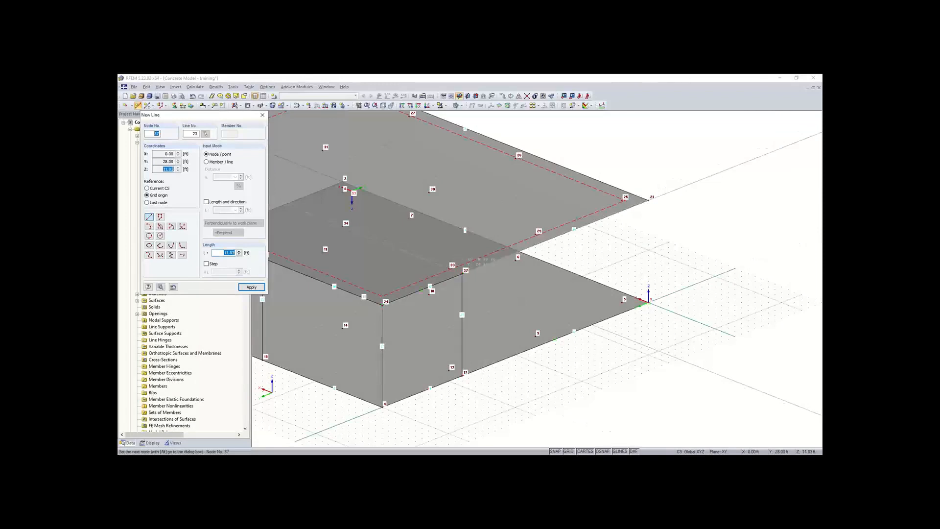
key("Escape")
Step: Connect all lines across the whole model so the slab edges are split at the nodes of the new vertical lines
scroll(419, 424, "down", 3)
middle_click_drag(420, 425, 536, 361)
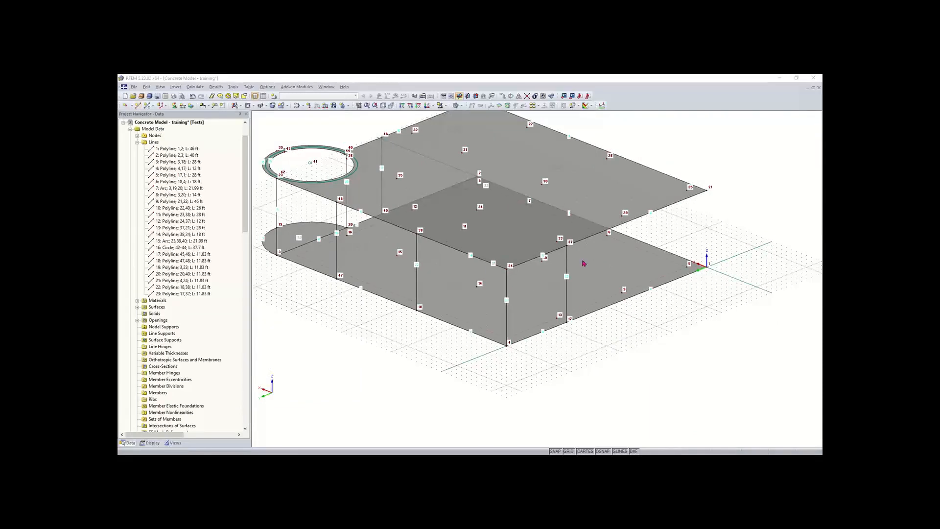
scroll(398, 268, "down", 1)
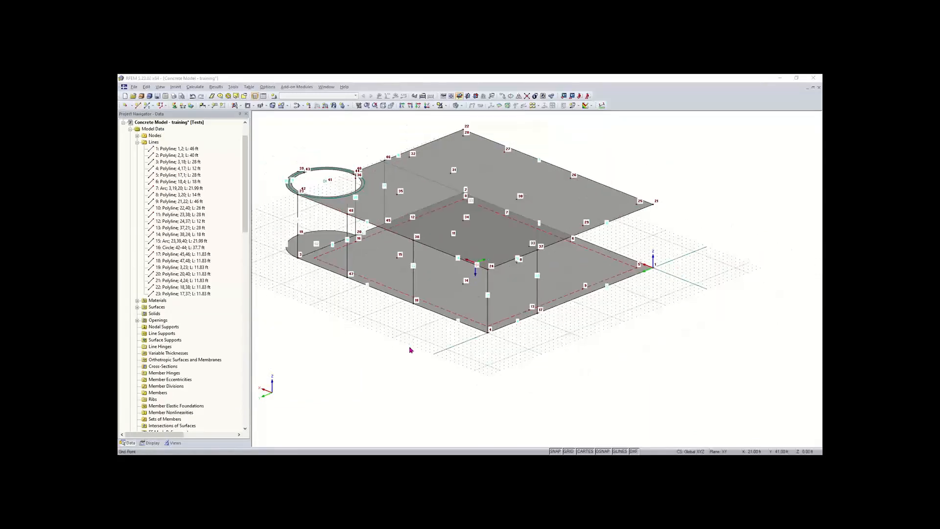
scroll(443, 297, "down", 1)
middle_click_drag(442, 296, 440, 333)
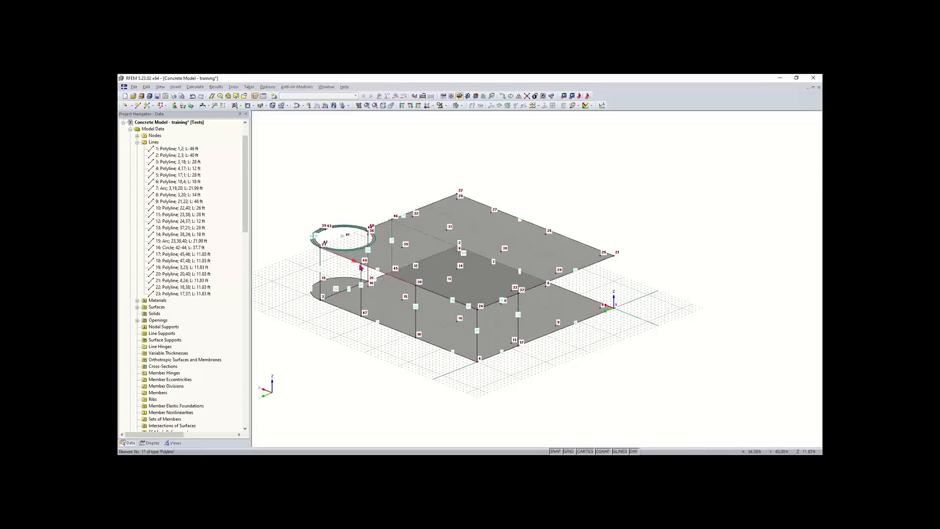
left_click(527, 98)
left_click_drag(674, 144, 277, 375)
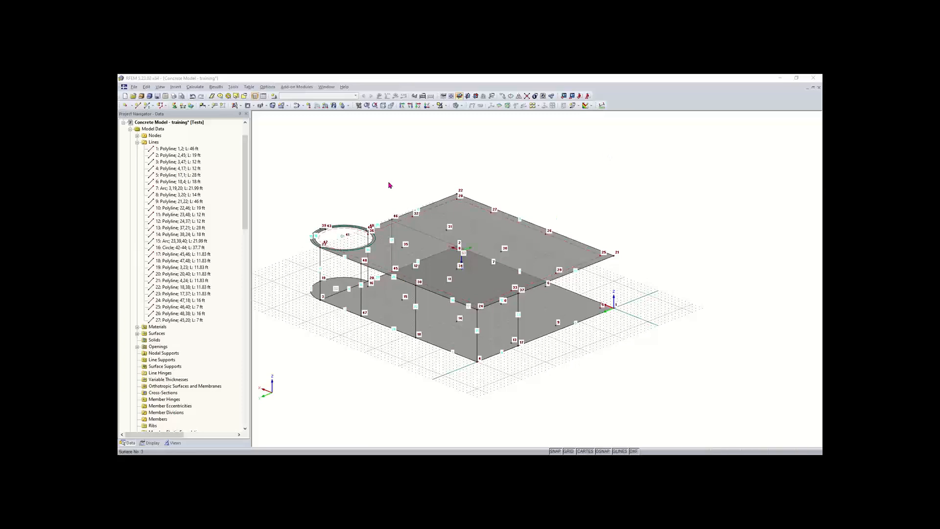
Step: Check where automatic connection of lines and members can be set, including in the new line details, without drawing a line
right_click(364, 169)
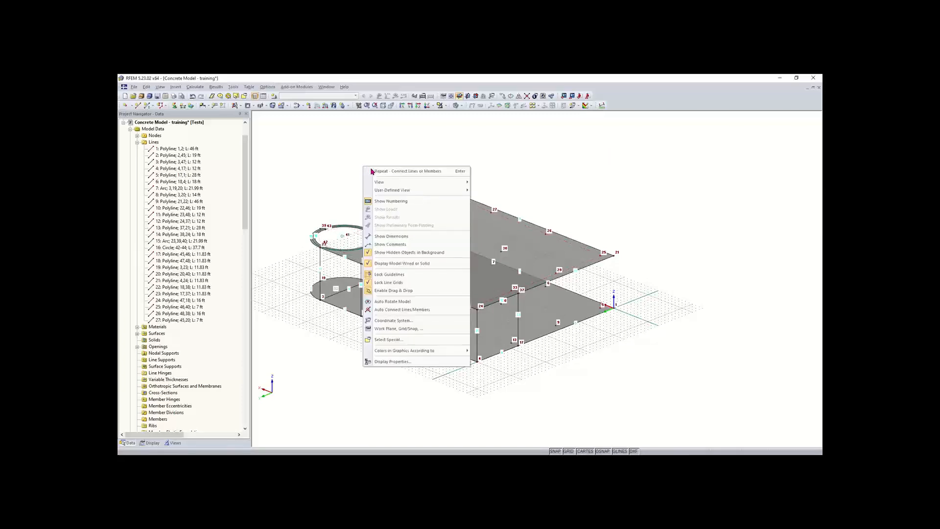
left_click(406, 309)
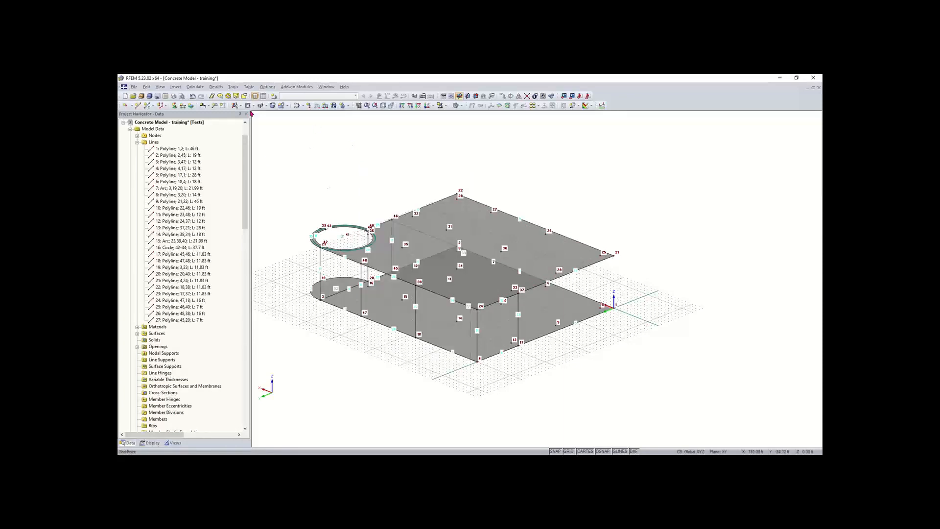
left_click(138, 106)
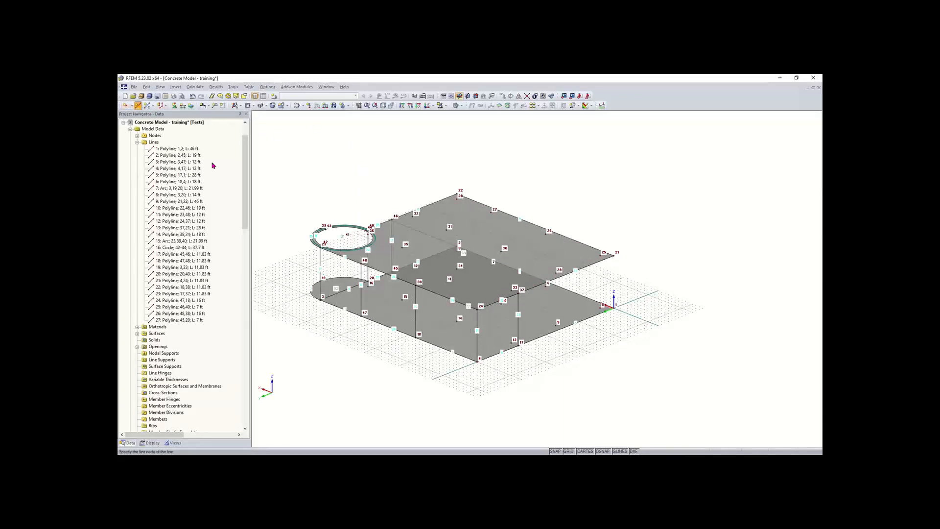
left_click(299, 211)
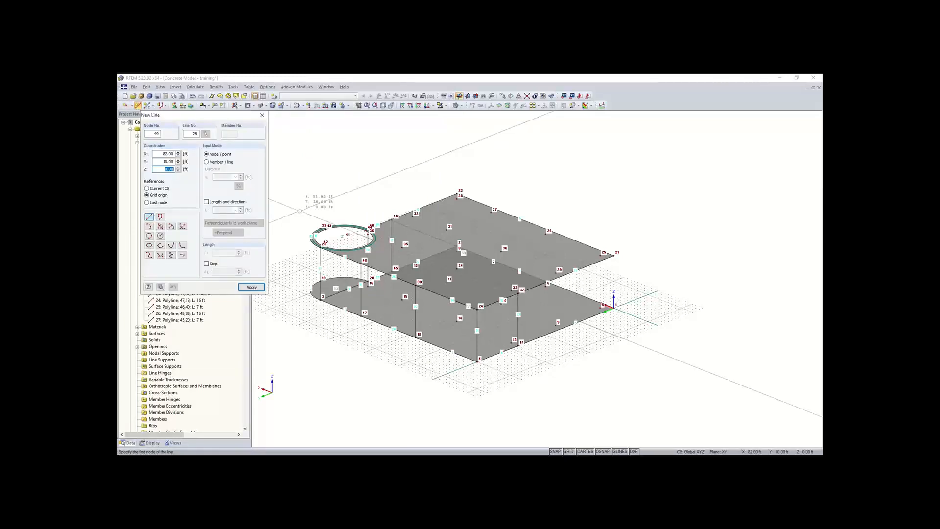
left_click(161, 288)
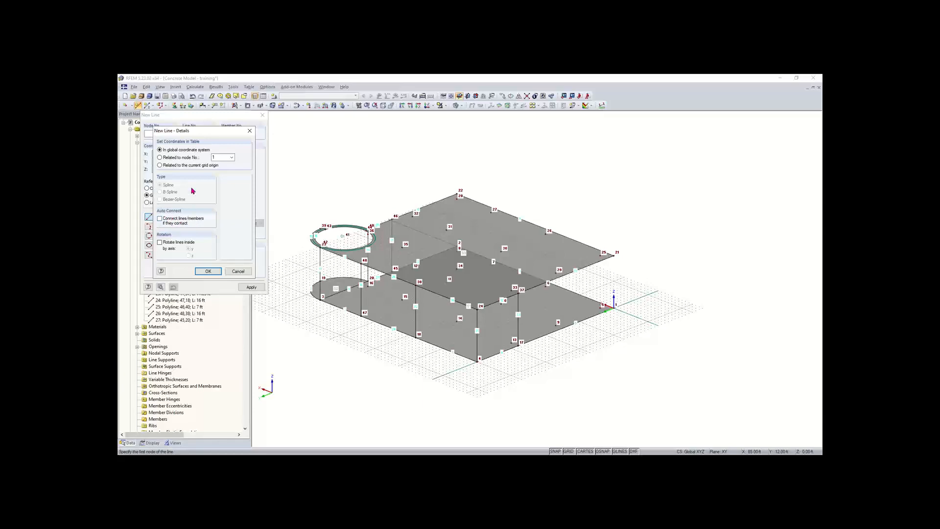
left_click(241, 270)
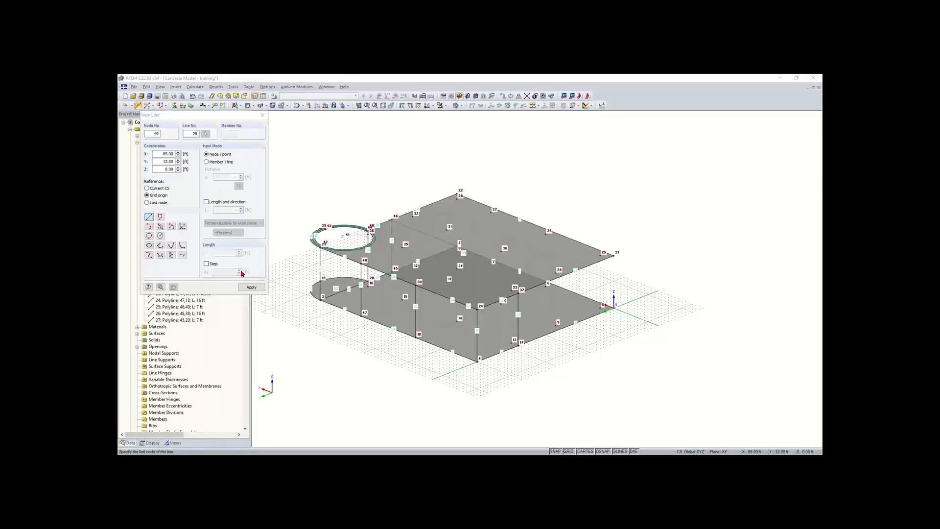
left_click(262, 116)
key("Escape")
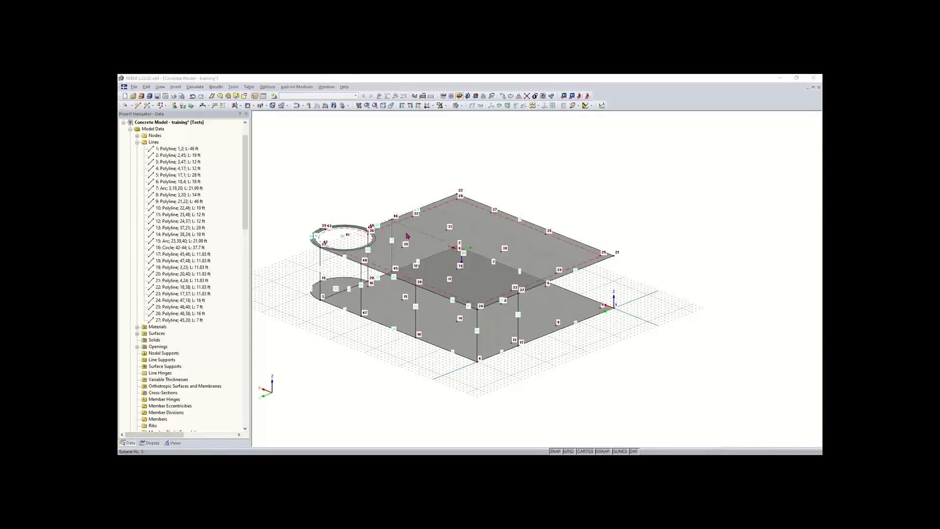
Step: Create an 8 in thick plane wall surface from the boundary lines joining nodes 4, 17, 37 and 24
left_click(241, 107)
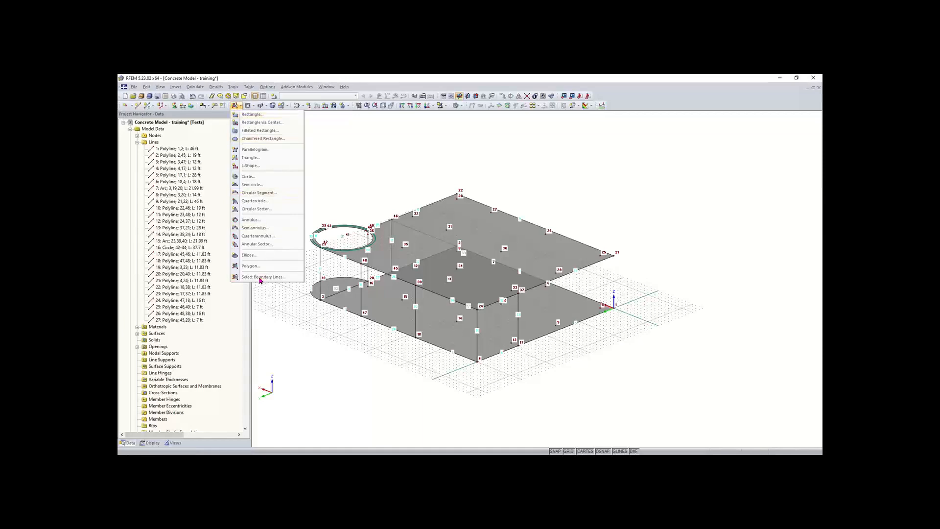
left_click(281, 277)
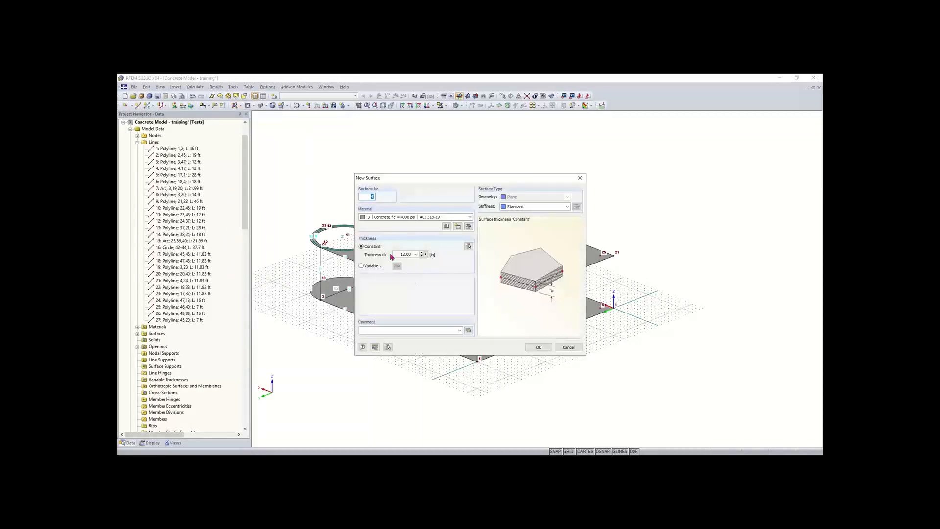
double_click(396, 254)
type("8")
left_click(397, 253)
left_click(539, 347)
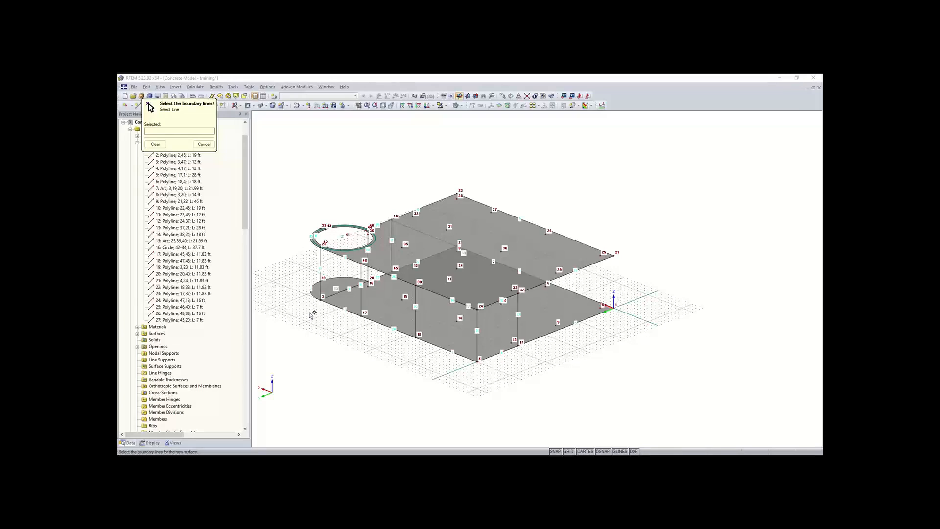
scroll(509, 350, "up", 2)
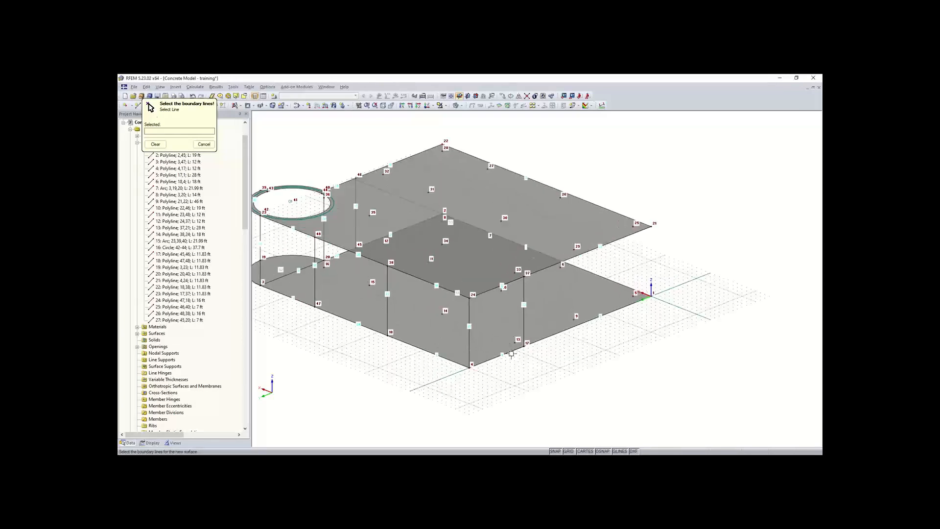
left_click(512, 354)
left_click(524, 316)
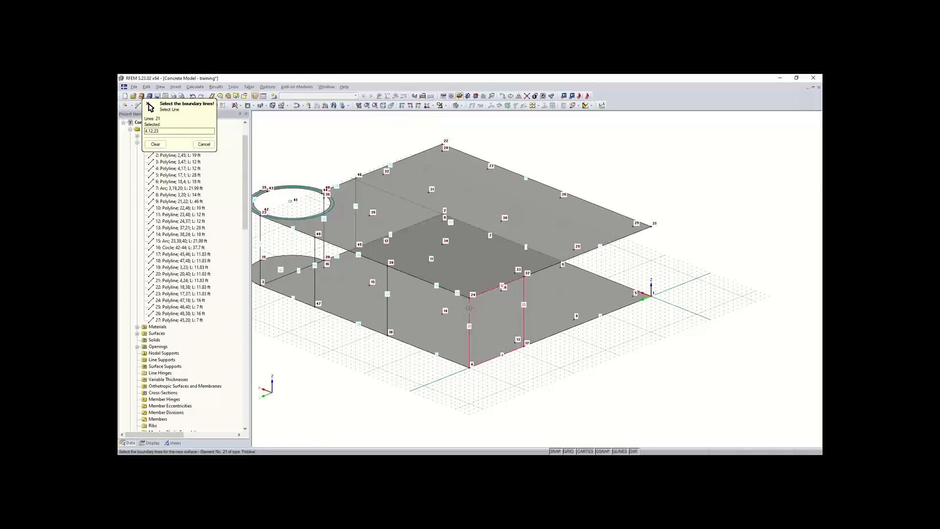
left_click(469, 308)
Step: Create the adjoining wall surface from the boundary lines joining nodes 4, 18, 38 and 24
left_click(435, 356)
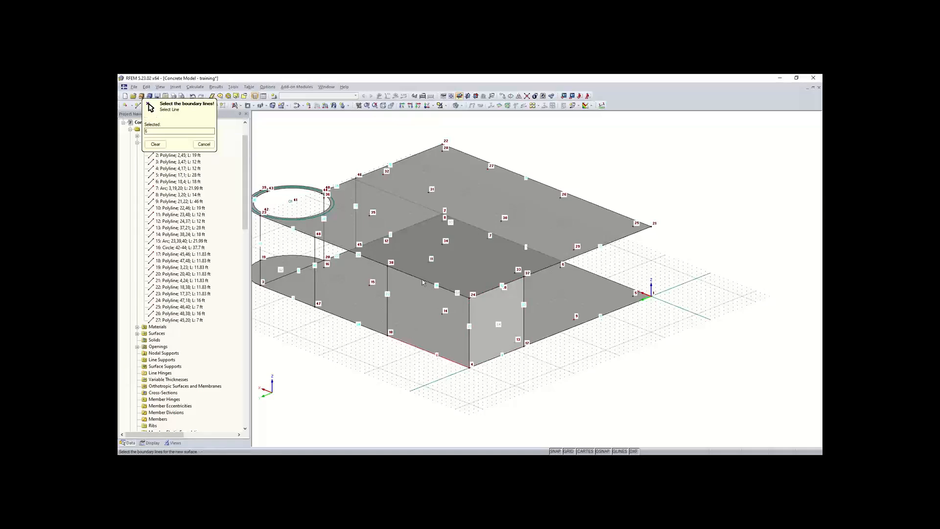
scroll(422, 290, "up", 1)
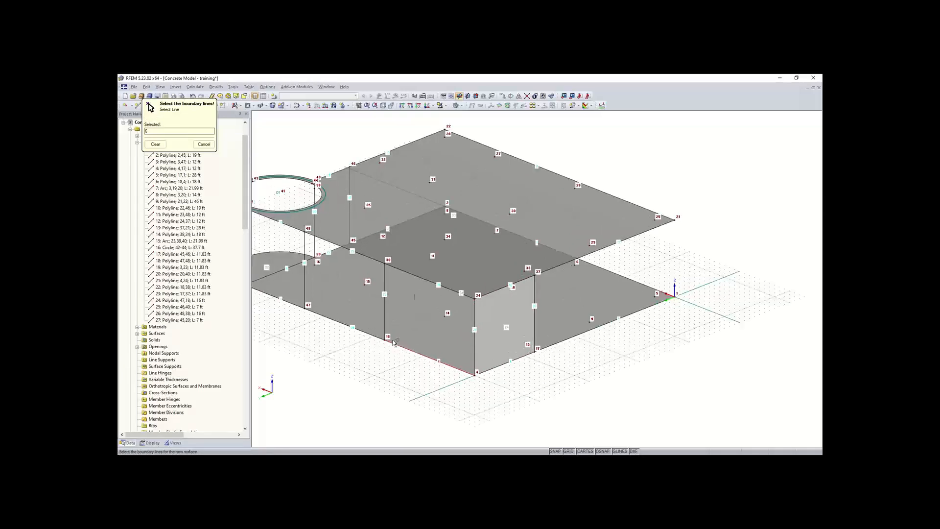
left_click(387, 338)
left_click(456, 291)
left_click(473, 309)
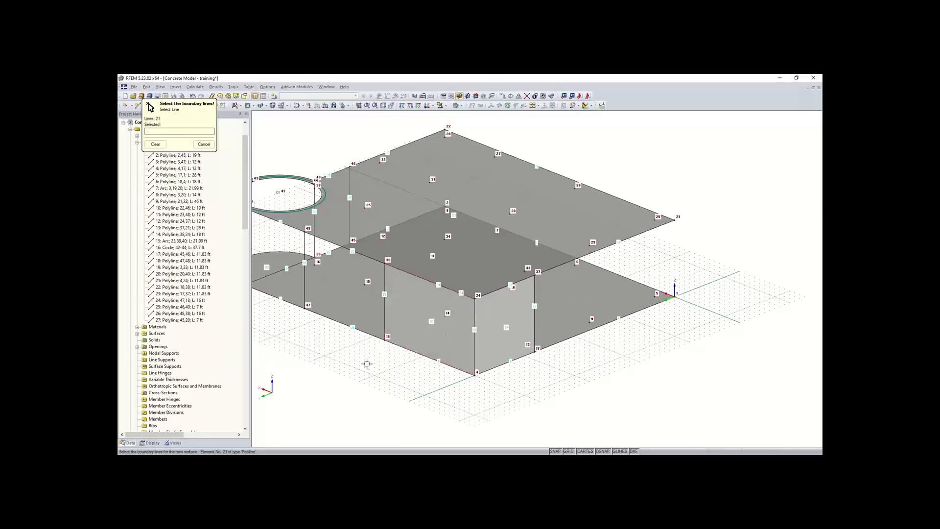
Step: Create the wall surface beside the semicircular extension from the boundary lines joining nodes 3, 47, 48 and 23
middle_click_drag(399, 369, 547, 442)
scroll(491, 387, "up", 3)
left_click(494, 376)
left_click(525, 360)
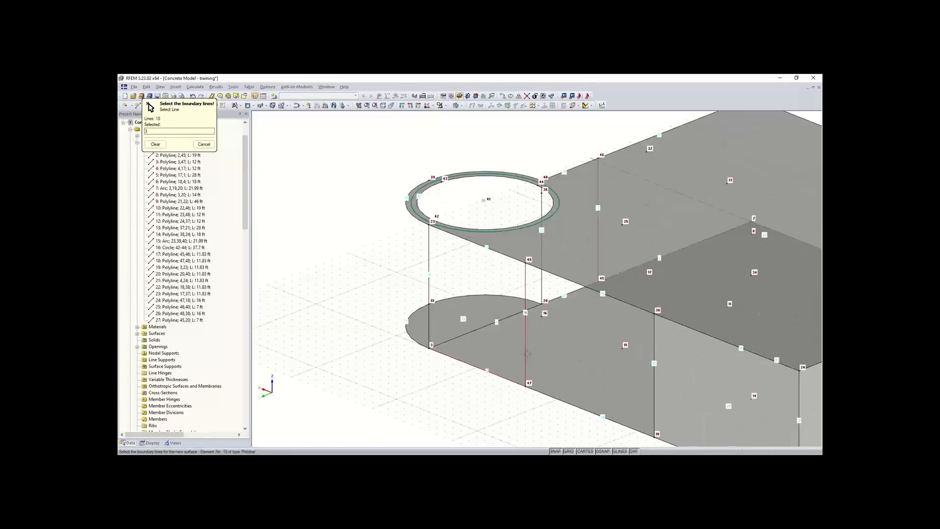
left_click(500, 255)
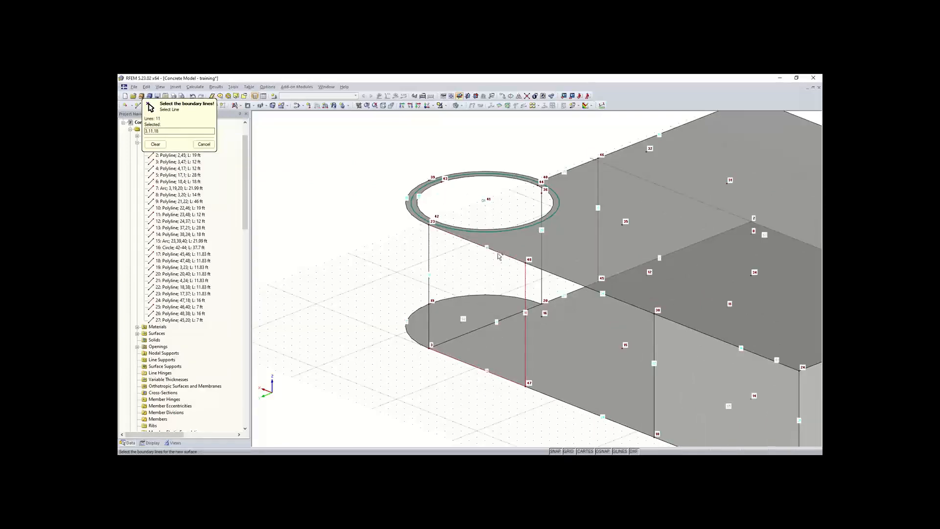
left_click(429, 272)
Step: Create the wall surface on the other side of the extension from the boundary lines joining nodes 20, 45, 46 and 40
middle_click_drag(598, 231, 494, 172, "ctrl")
scroll(387, 313, "down", 3)
middle_click_drag(386, 312, 441, 314)
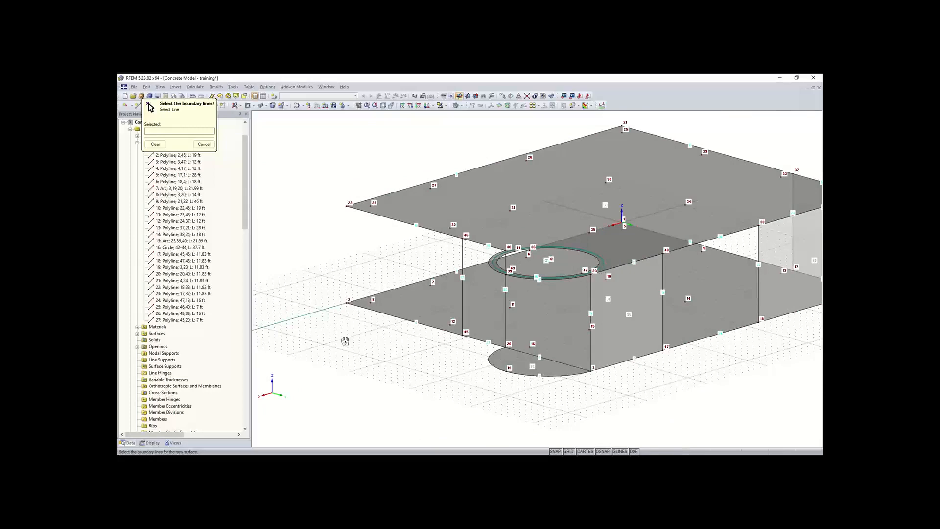
middle_click_drag(345, 341, 379, 342, "ctrl")
left_click(465, 339)
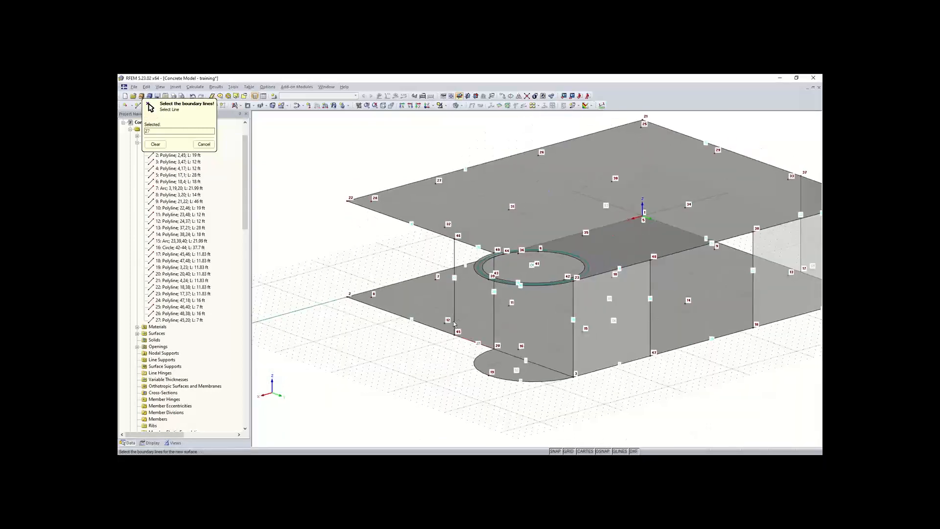
left_click(455, 318)
left_click(463, 239)
left_click(494, 293)
key("Escape")
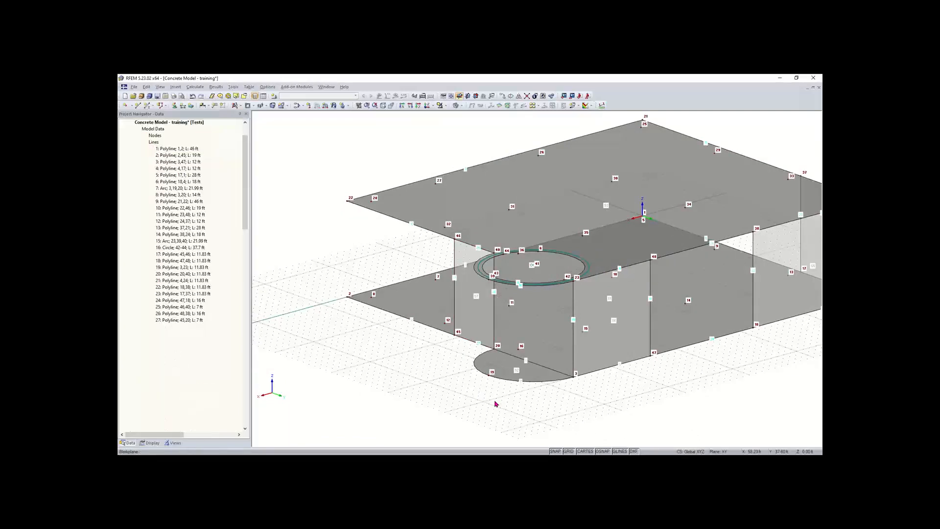
Step: Create an 8 in thick curved quadrangle wall around the semicircular extension from both arcs and the vertical lines at nodes 3 and 20
middle_click_drag(479, 392, 421, 371)
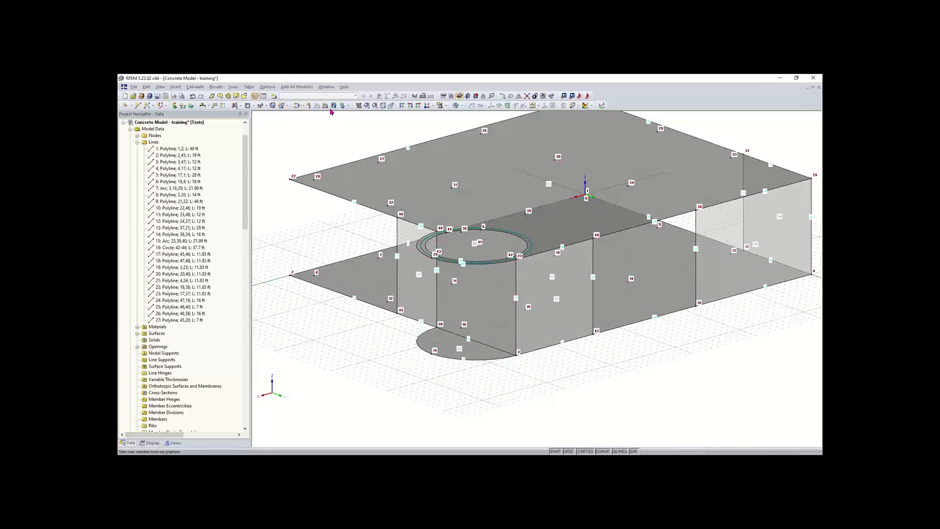
left_click(287, 107)
left_click(287, 106)
left_click(267, 107)
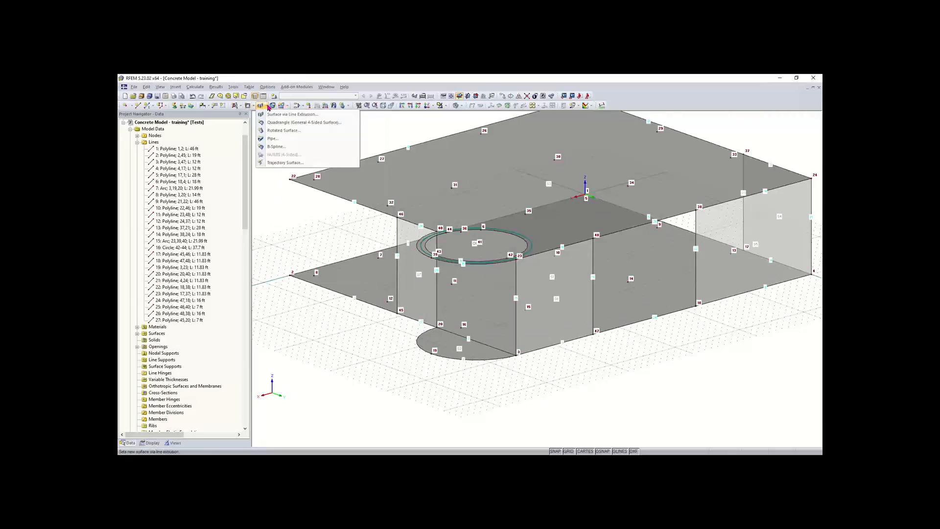
left_click(290, 123)
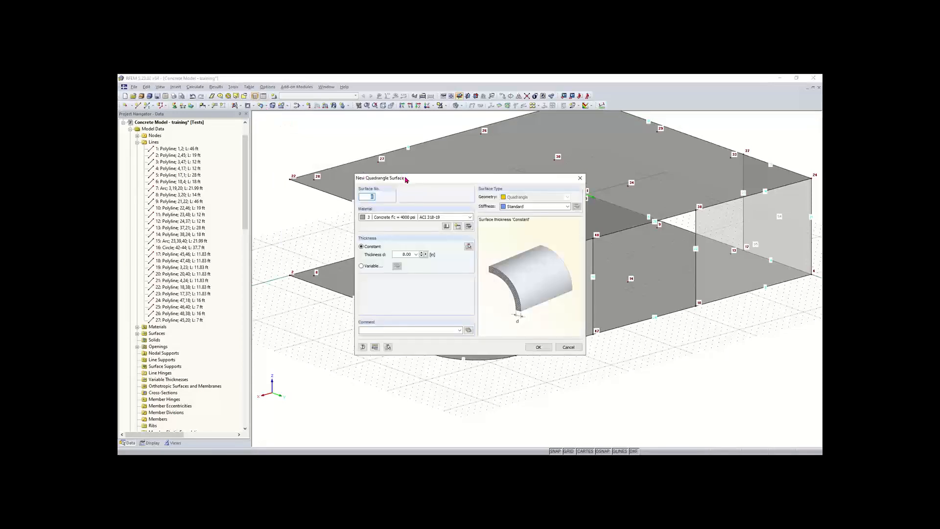
left_click_drag(406, 179, 460, 151)
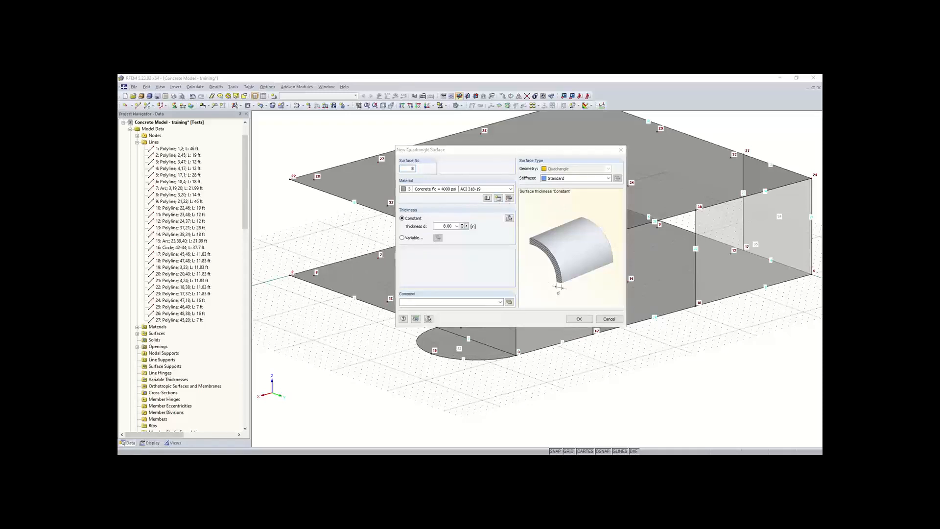
left_click(579, 318)
left_click(473, 361)
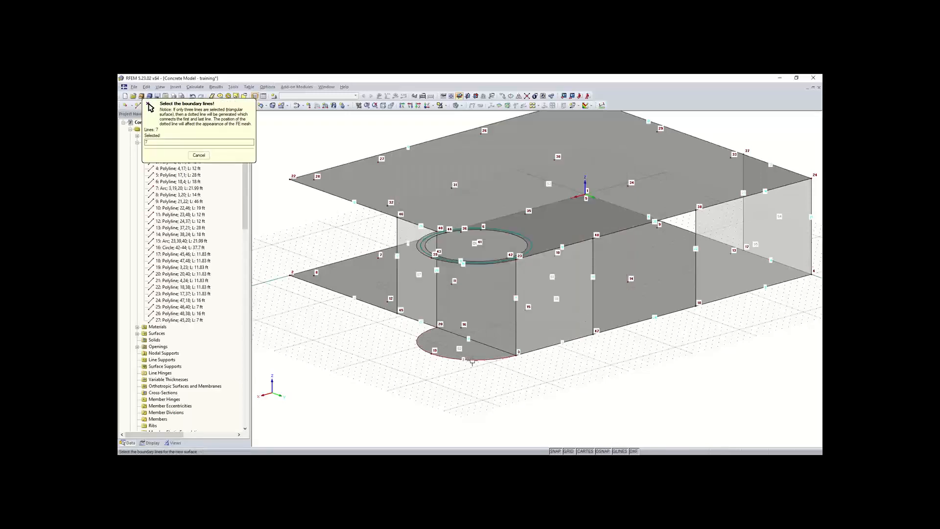
left_click(516, 334)
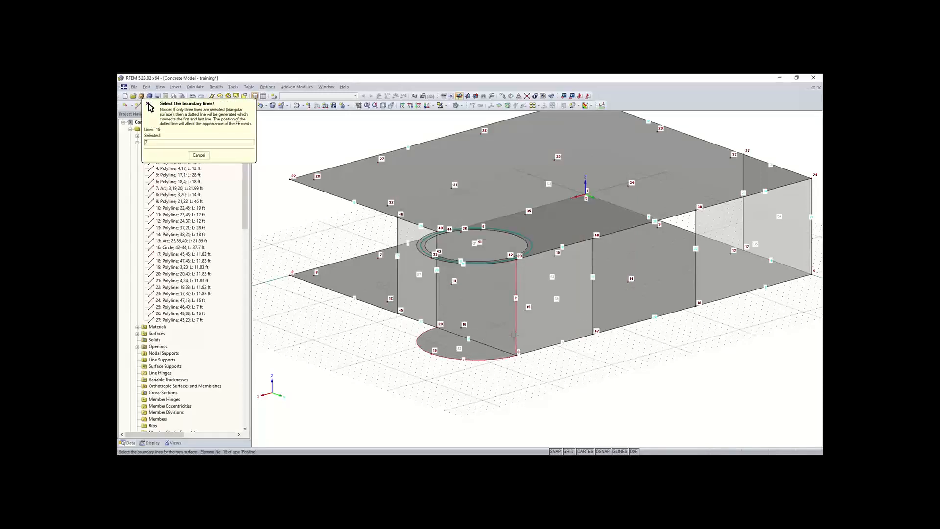
left_click(474, 264)
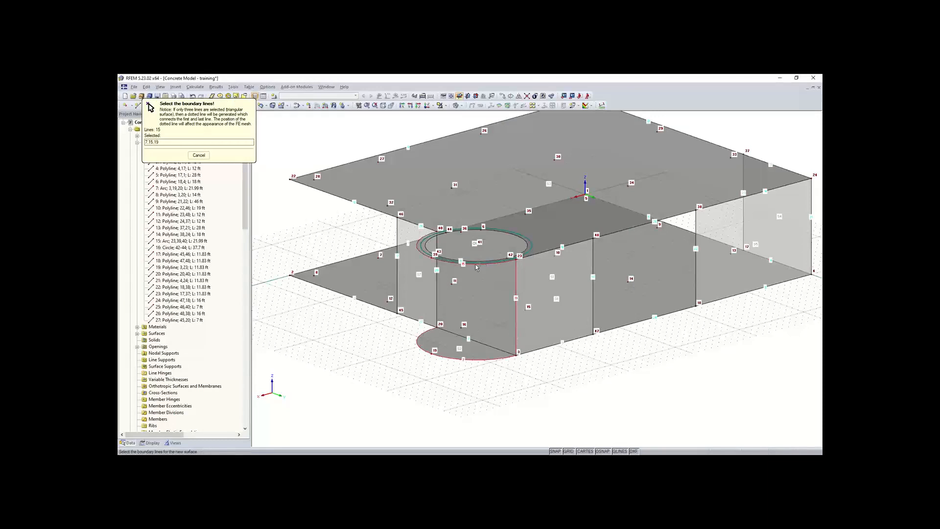
left_click(437, 277)
key("Escape")
middle_click_drag(491, 373, 525, 373, "ctrl")
right_click(525, 373)
left_click(498, 367)
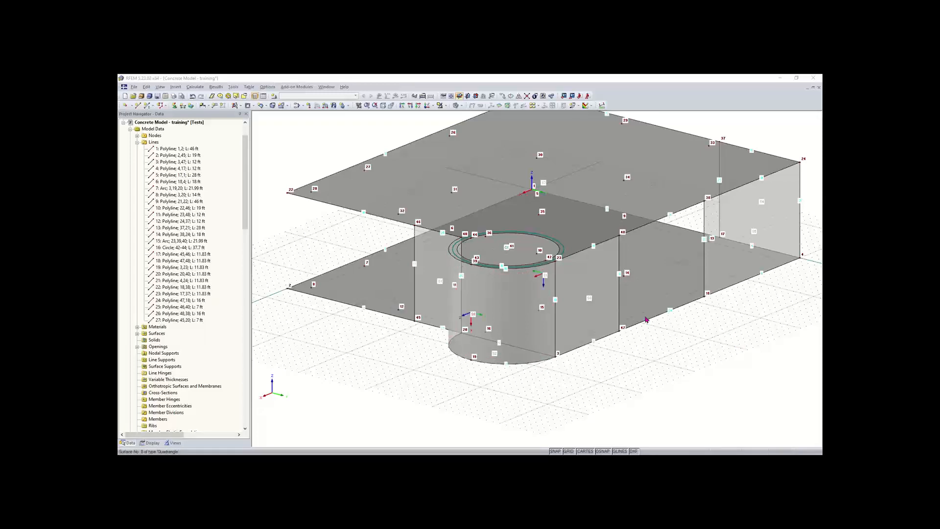
Step: Create a rectangular wall surface with opposite corners at lower edge node 18 and interior node 34
middle_click_drag(730, 296, 552, 336)
left_click(239, 106)
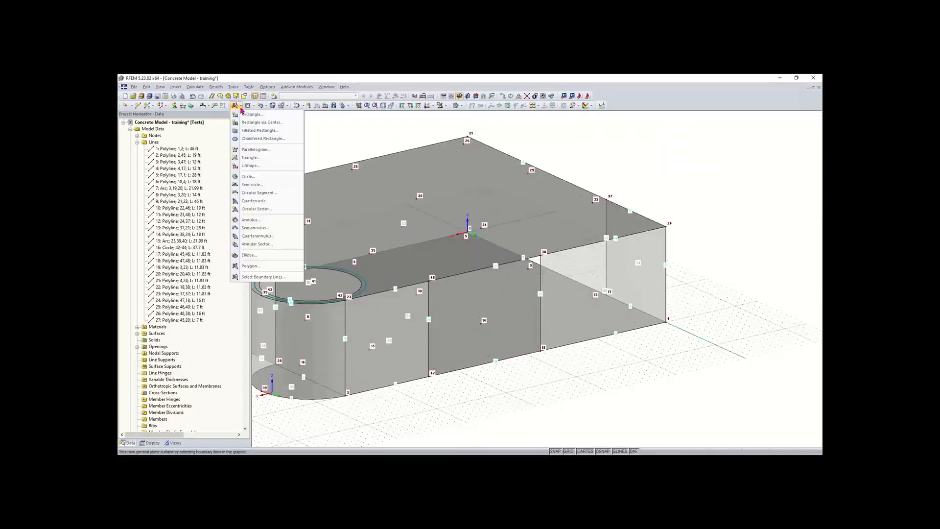
left_click(247, 116)
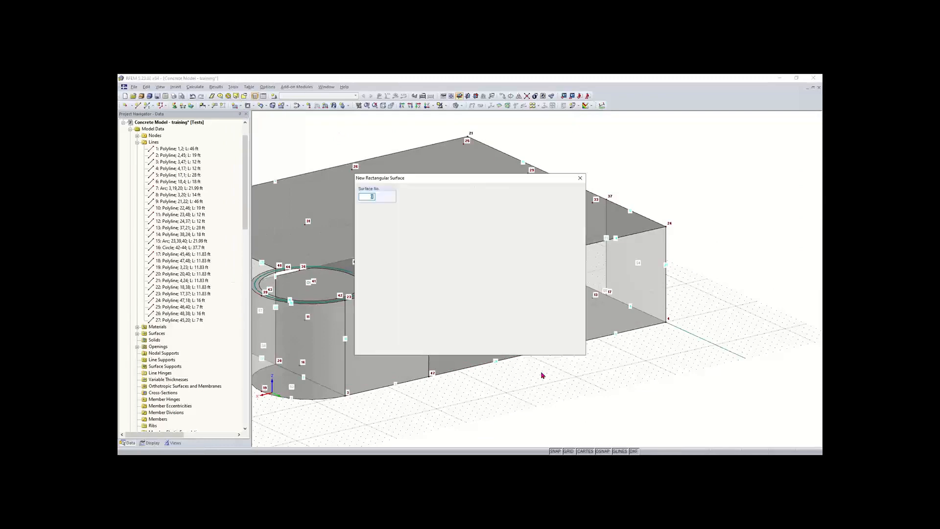
left_click(537, 347)
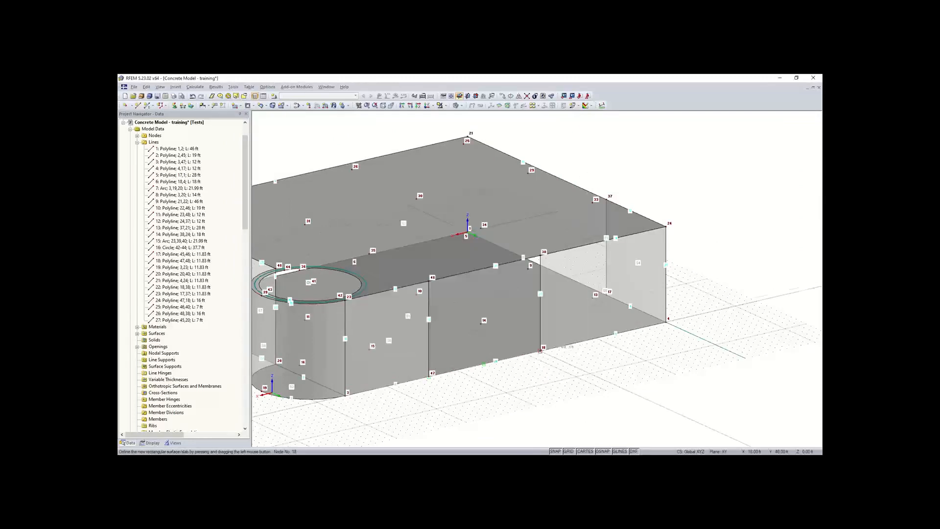
left_click(540, 351)
scroll(471, 252, "up", 2)
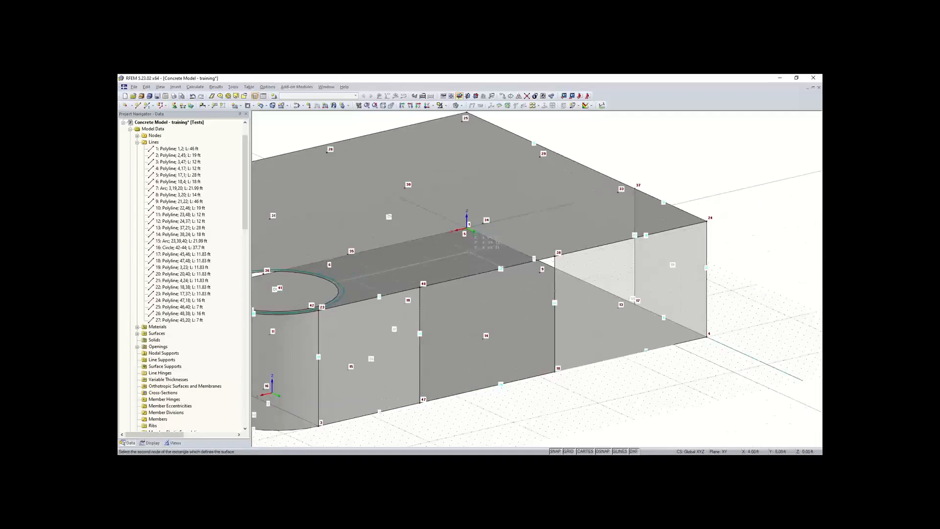
scroll(466, 230, "up", 1)
scroll(465, 235, "up", 1)
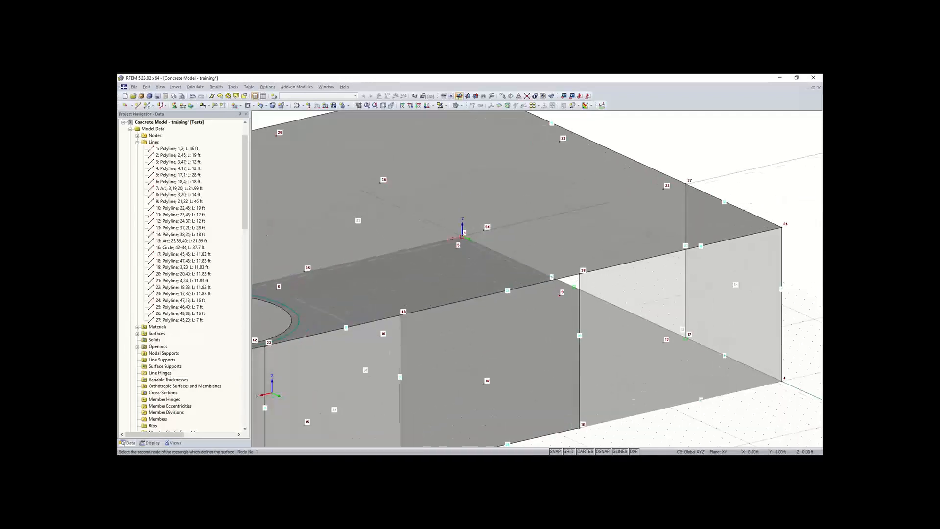
middle_click_drag(485, 267, 495, 252, "ctrl")
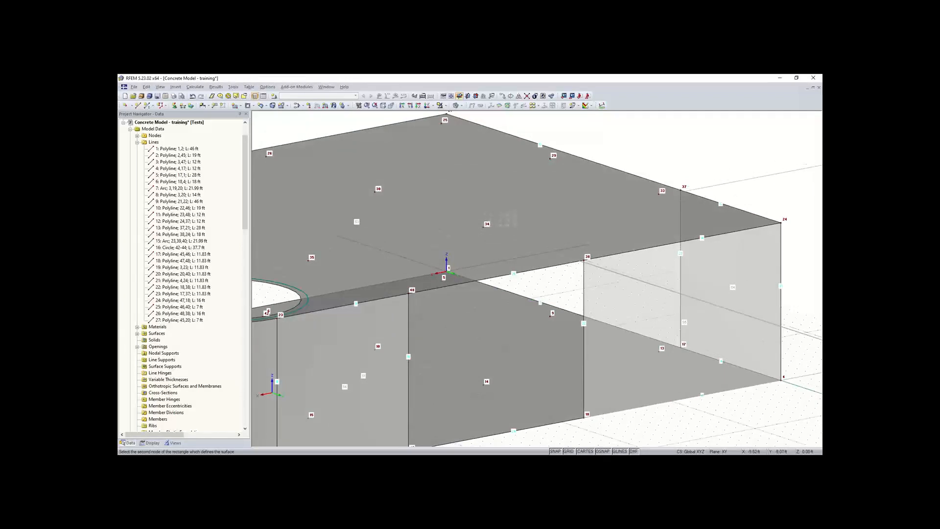
left_click(484, 226)
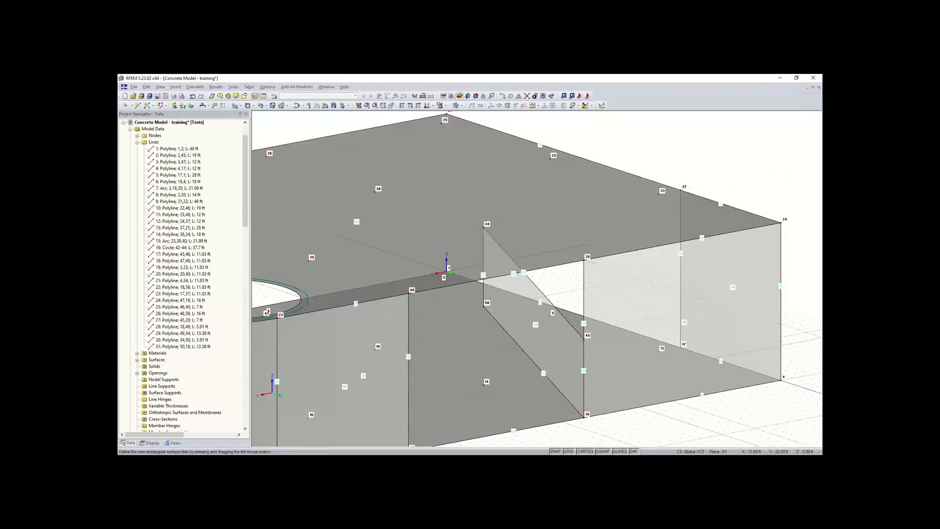
Step: Leave the rectangular surface command and undo the last wall surface drawn from node 18
key("Escape")
middle_click_drag(603, 414, 584, 411, "ctrl")
right_click_drag(584, 411, 583, 414)
left_click(593, 434)
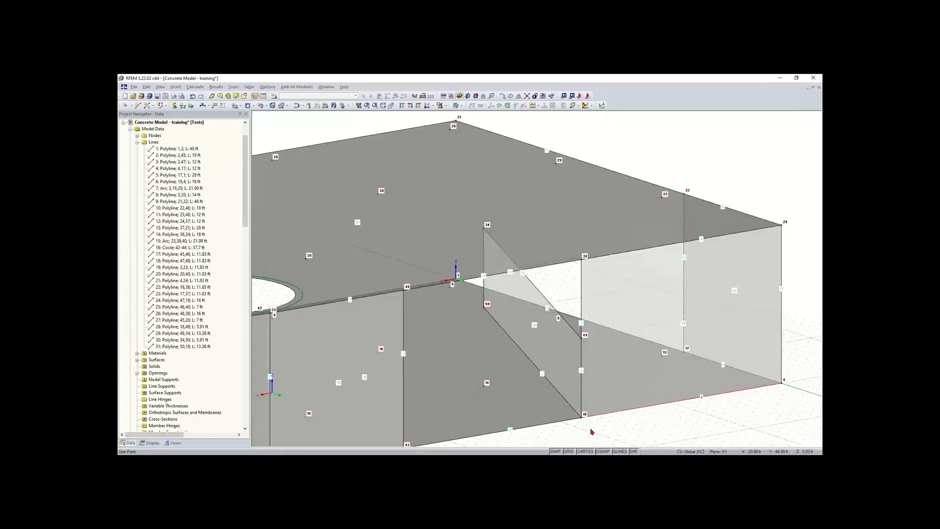
key("ctrl+z")
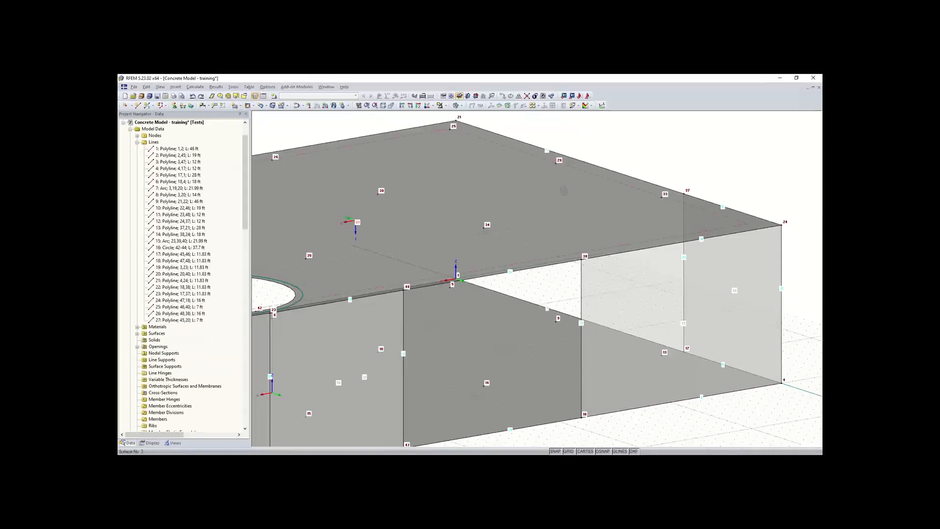
scroll(564, 191, "down", 2)
middle_click_drag(564, 191, 557, 196)
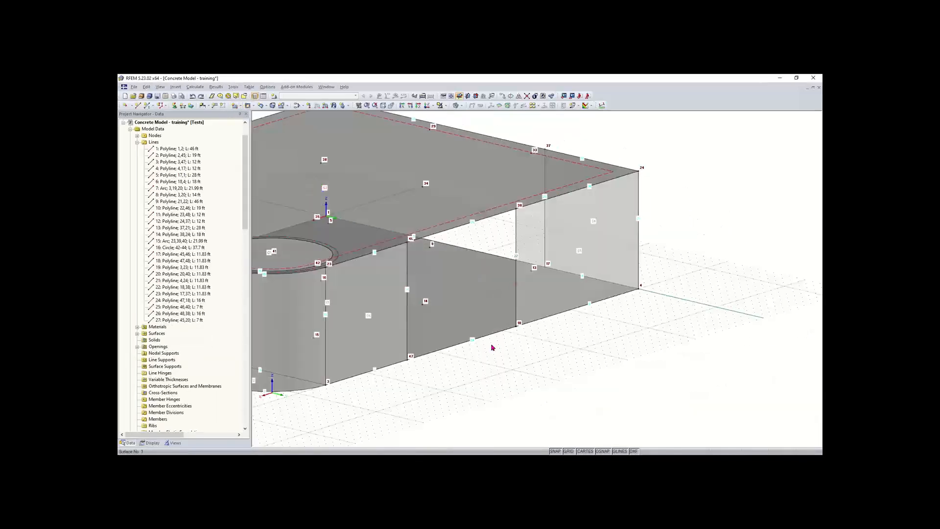
scroll(493, 346, "down", 2)
middle_click_drag(493, 346, 528, 354)
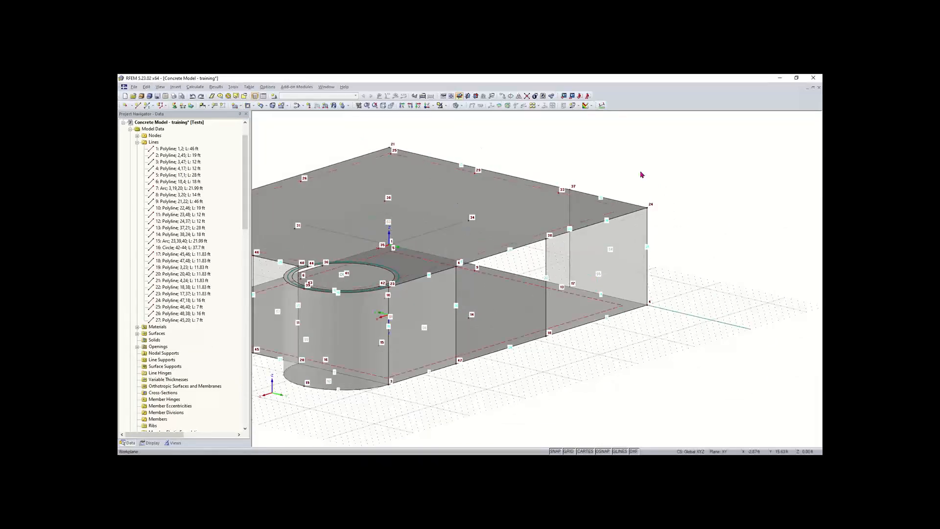
Step: Set the work plane to YZ with its origin at lower edge node 18
left_click(468, 96)
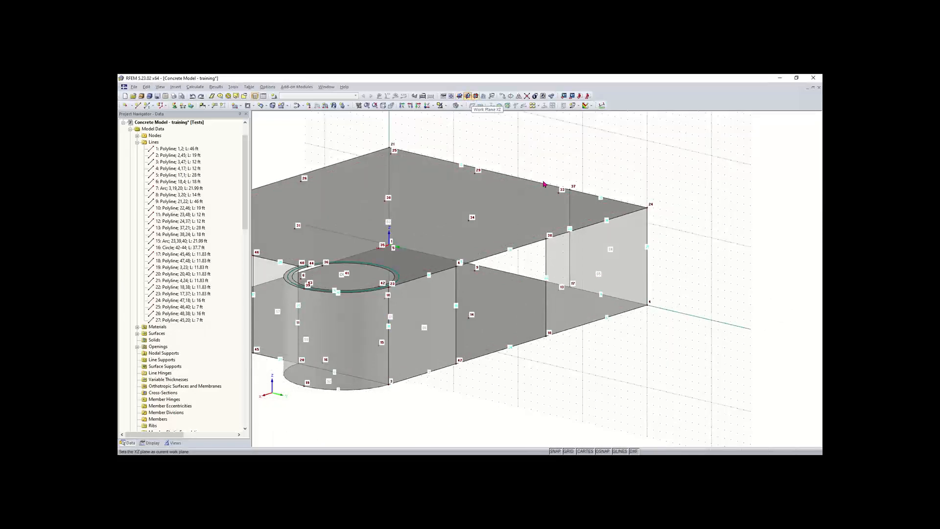
scroll(693, 210, "down", 1)
middle_click_drag(693, 210, 651, 246)
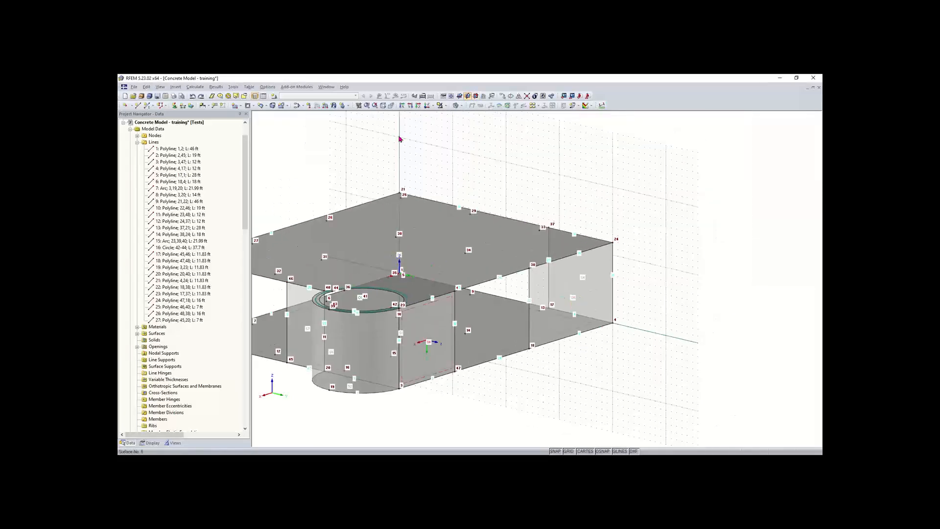
left_click(451, 96)
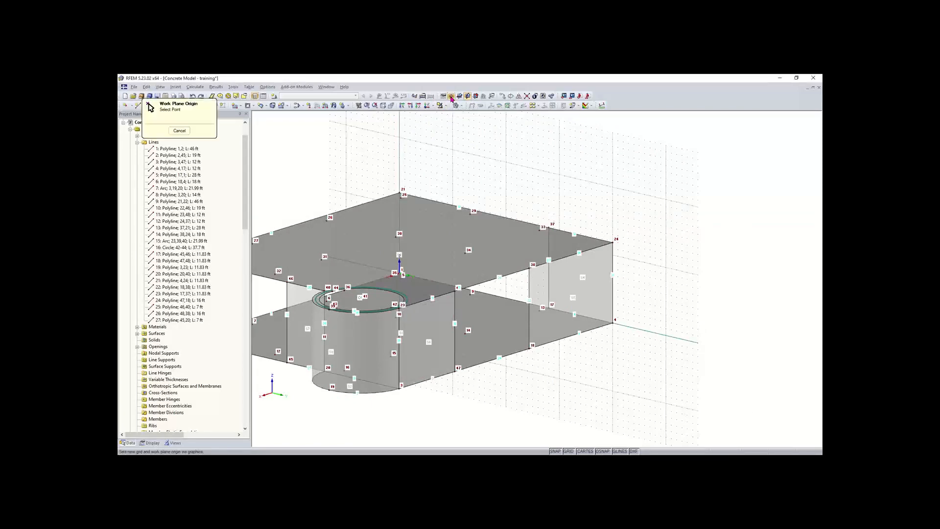
left_click(529, 350)
scroll(544, 380, "up", 3)
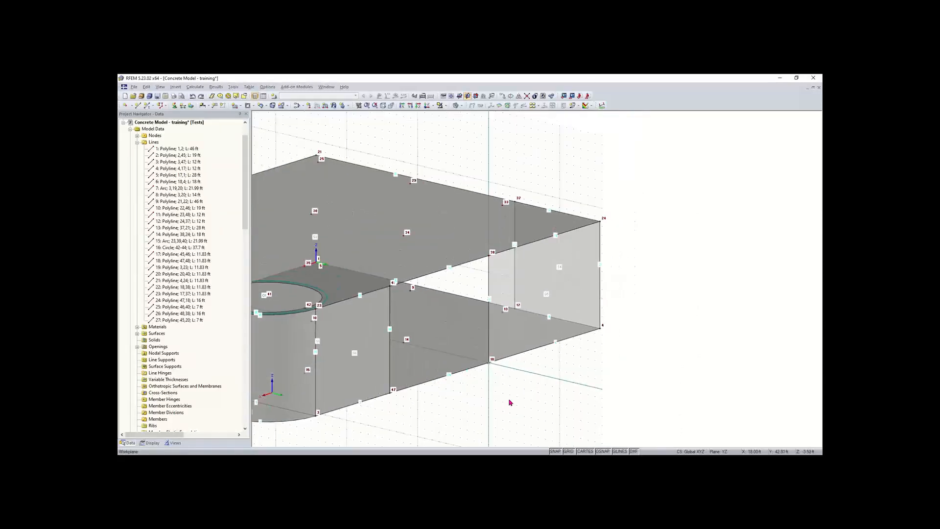
Step: Create an 8 in thick rectangular wall in concrete f'c = 4000 psi with opposite corners at lower node 18 and upper node 34
left_click(235, 108)
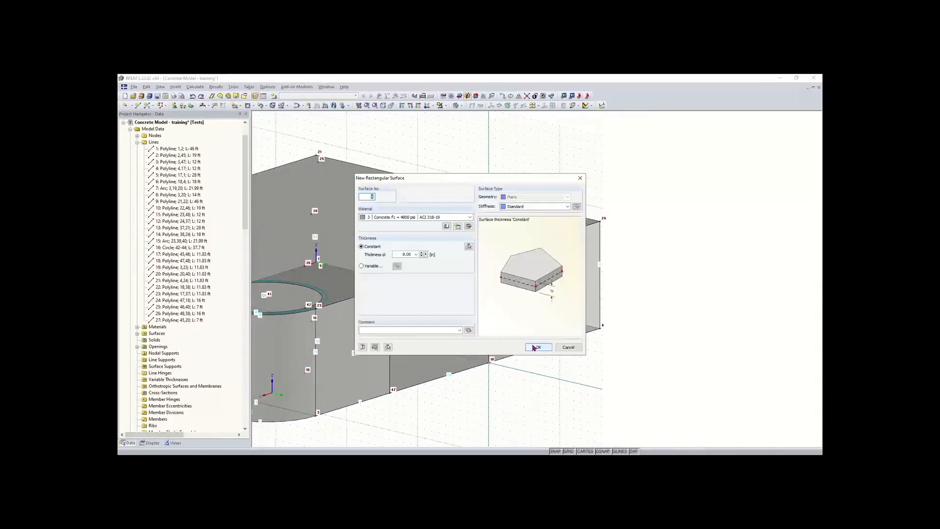
left_click(538, 347)
left_click(488, 363)
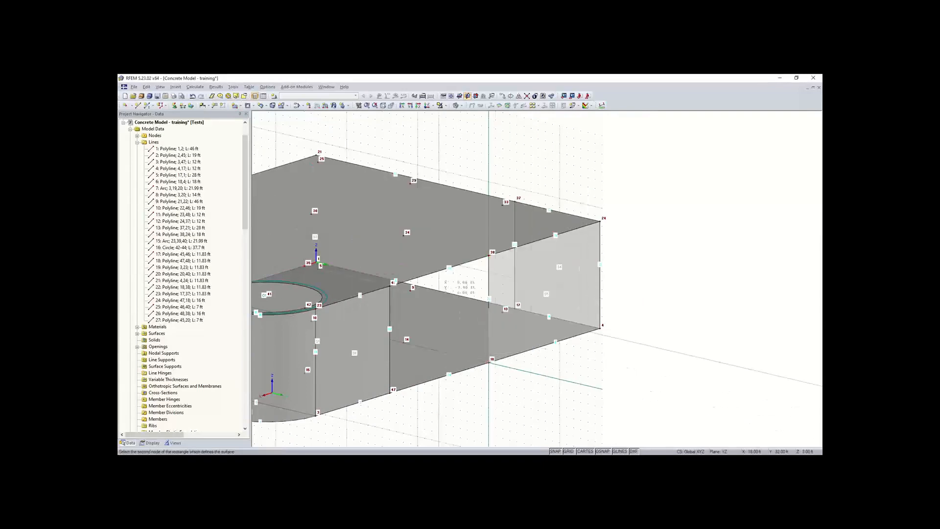
left_click(403, 236)
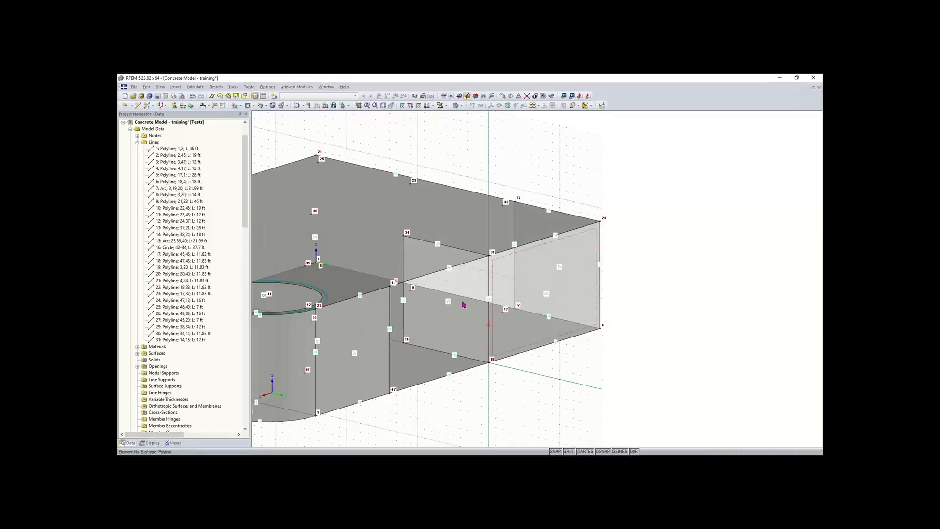
Step: Inspect the new interior wall from several sides and set the work plane back to XY
scroll(463, 303, "up", 2)
left_click(462, 302)
middle_click_drag(463, 302, 502, 298, "ctrl")
right_click(380, 265)
left_click(347, 275)
scroll(497, 299, "down", 5)
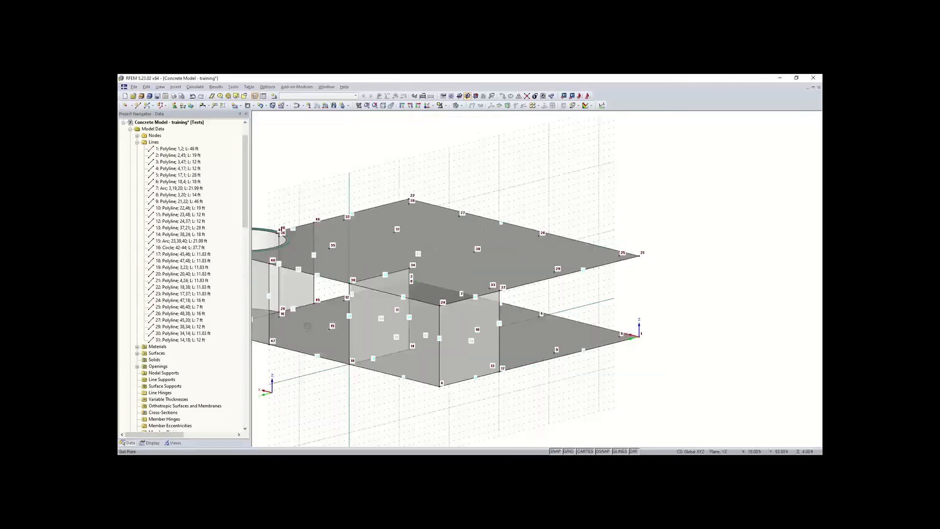
middle_click_drag(307, 327, 251, 331, "ctrl")
right_click(250, 332)
left_click(613, 286)
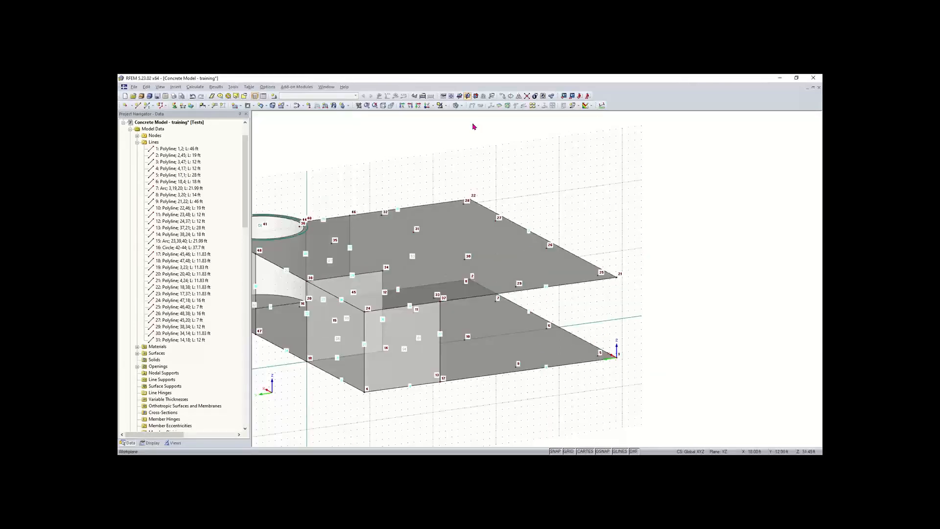
left_click(459, 96)
Step: Draw a vertical line joining node 5 on the lower slab and node 25 on the upper slab near the corner
middle_click_drag(634, 319, 471, 315)
right_click(413, 326)
left_click(495, 411)
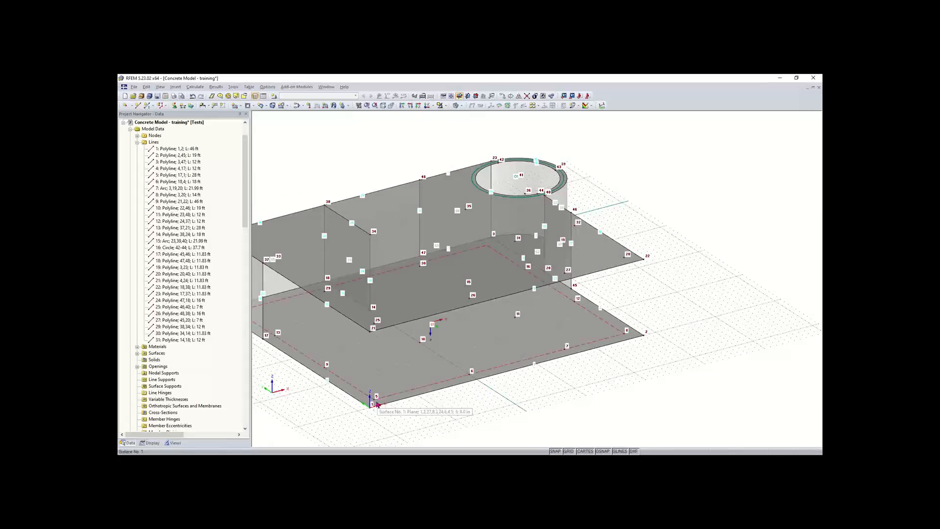
mouse_move(409, 403)
middle_mouse_down()
mouse_move(464, 382)
mouse_move(395, 406)
middle_mouse_up()
left_click(136, 106)
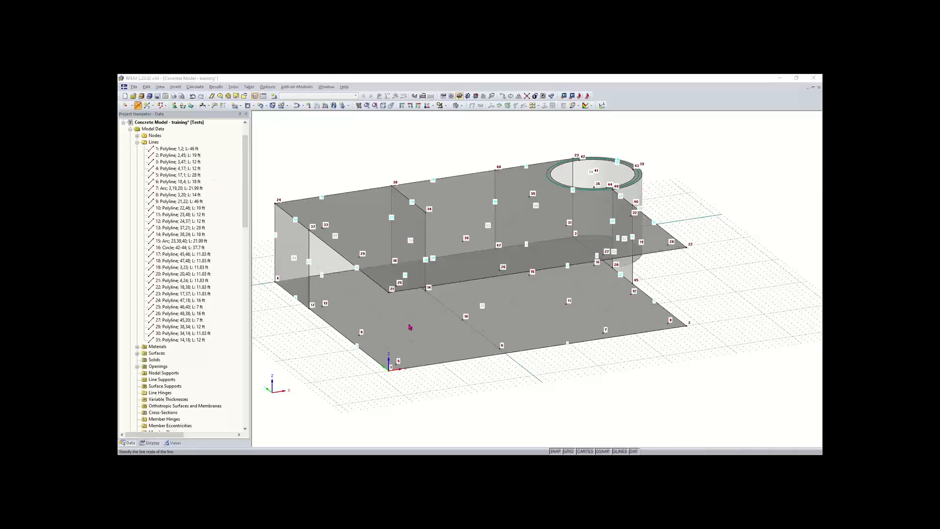
left_click(400, 283)
left_click(396, 287)
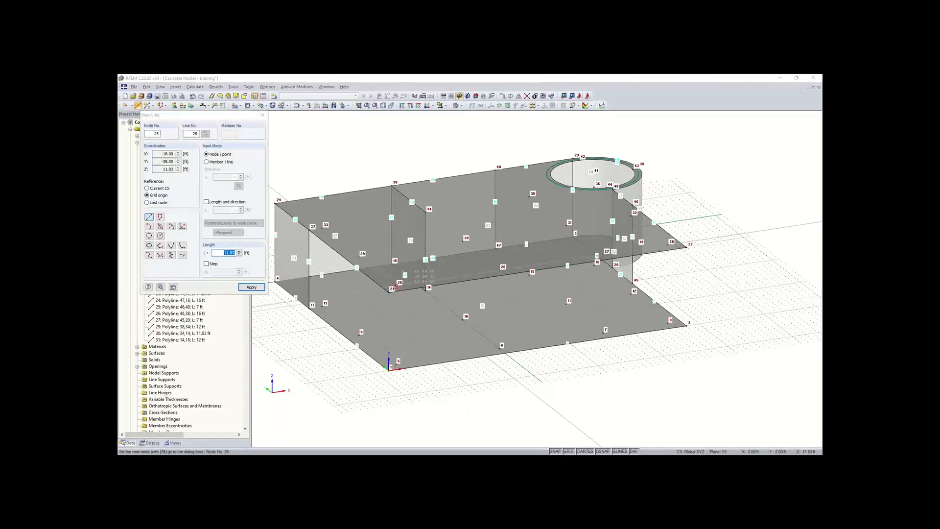
right_click(511, 394)
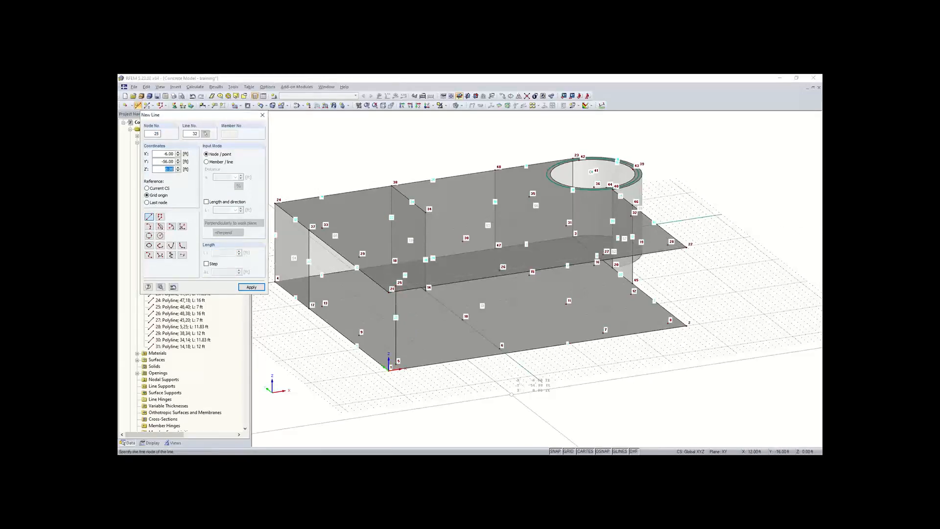
right_click(512, 394)
Step: Edit the vertical line between nodes 5 and 25 and make a member available on it
middle_click_drag(340, 382, 358, 377, "ctrl")
right_click(358, 377)
left_click(449, 402)
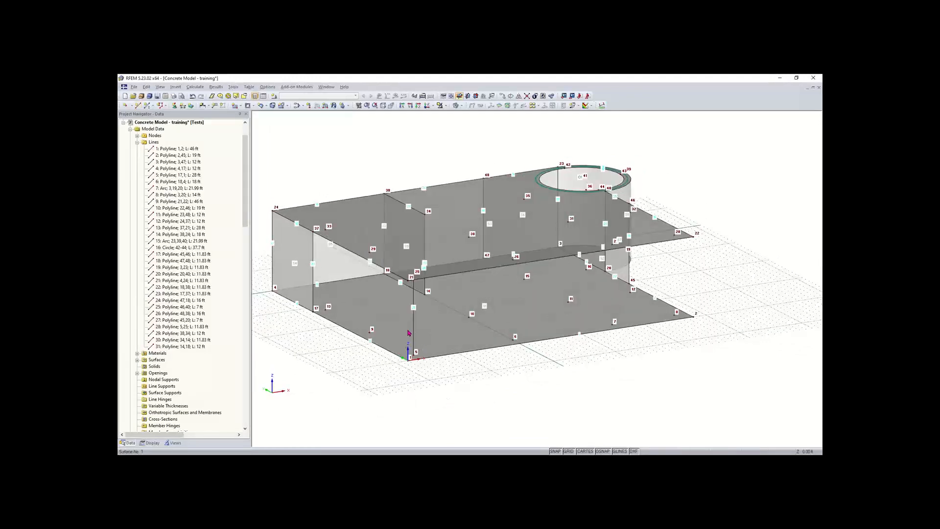
scroll(421, 344, "up", 3)
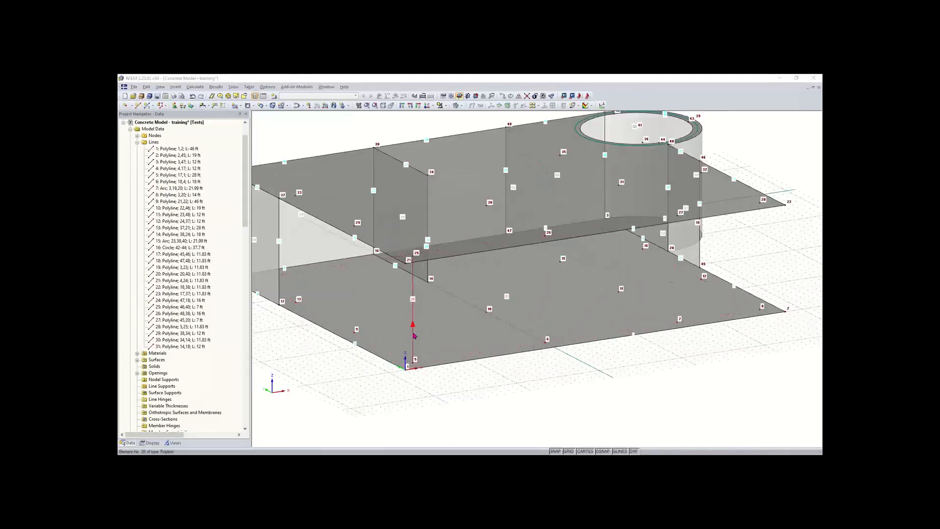
double_click(413, 335)
left_click(386, 184)
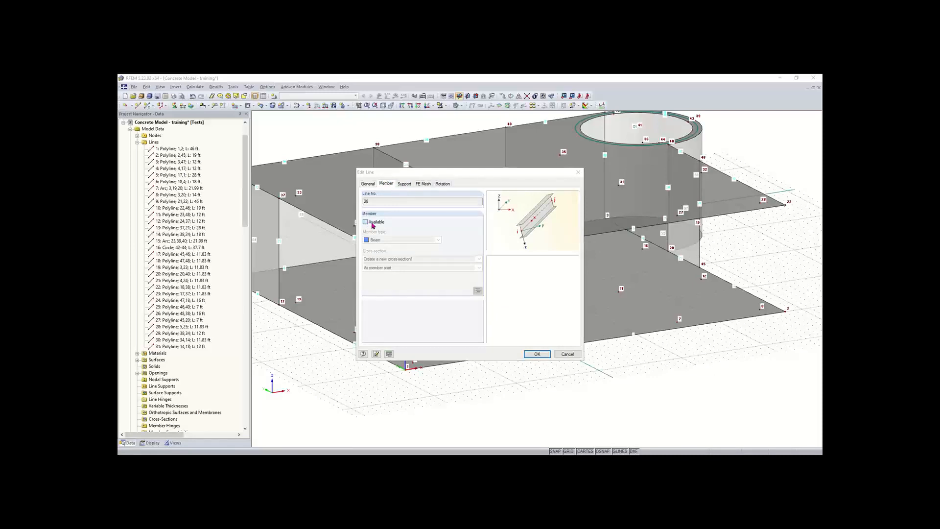
left_click(366, 221)
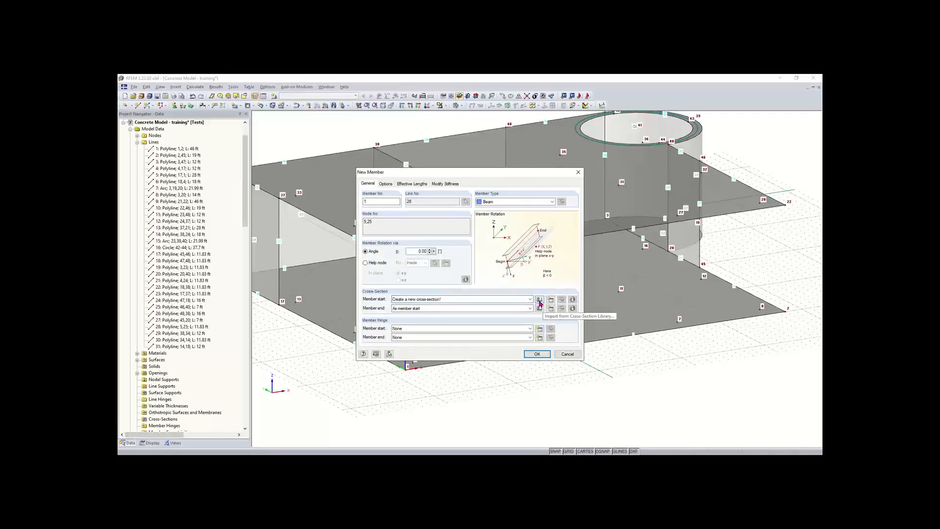
Step: Choose a massive rectangular cross-section for the member with width b and height h of 14 in each
left_click(539, 300)
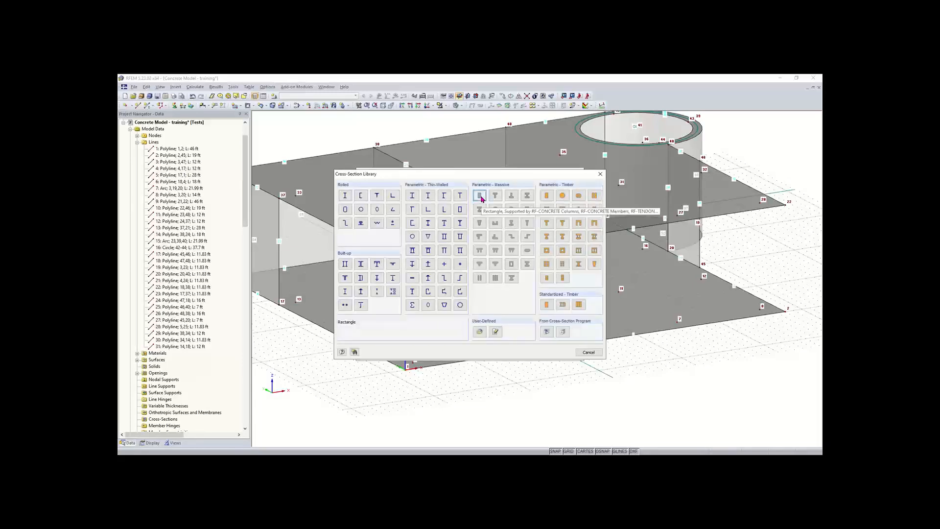
left_click(481, 197)
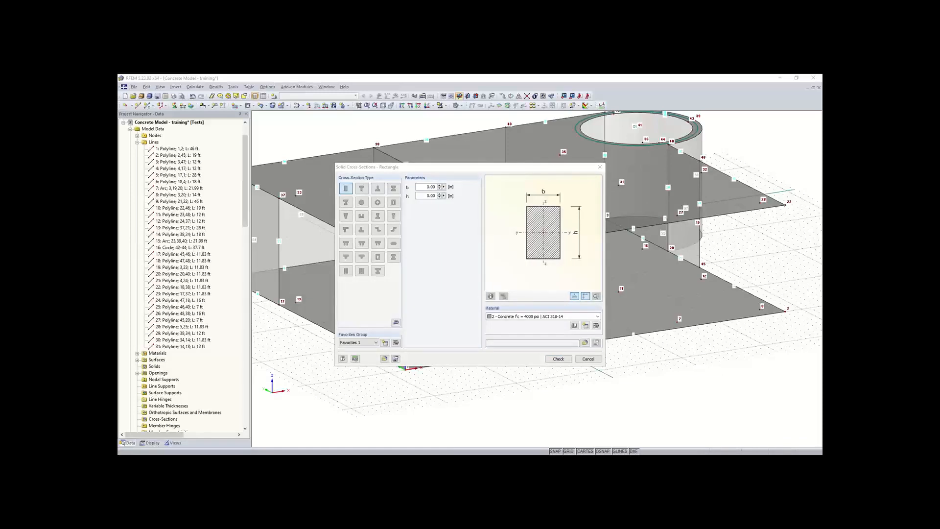
double_click(430, 187)
type("14")
key("Tab")
type("14")
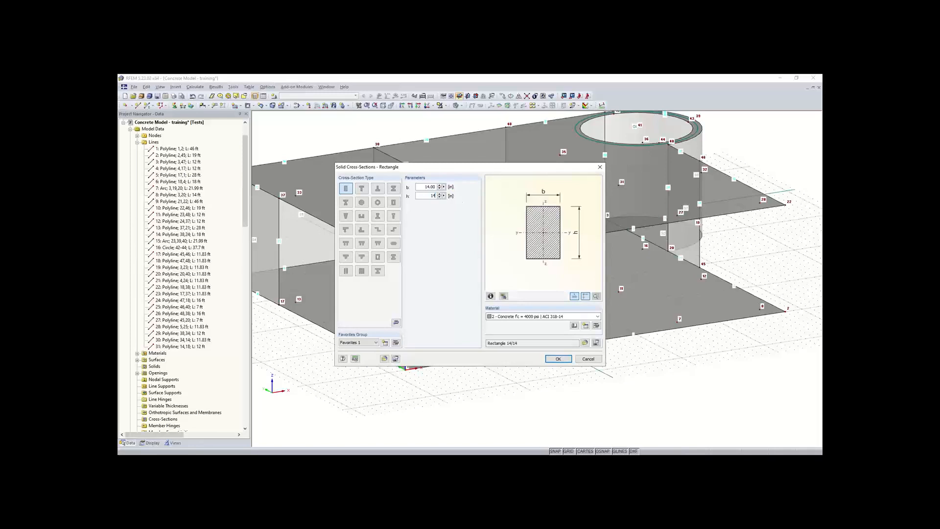
Step: Give the cross-section the material Concrete f'c = 4000 psi from ACI 318-19 and apply the beam member to the line
left_click(584, 326)
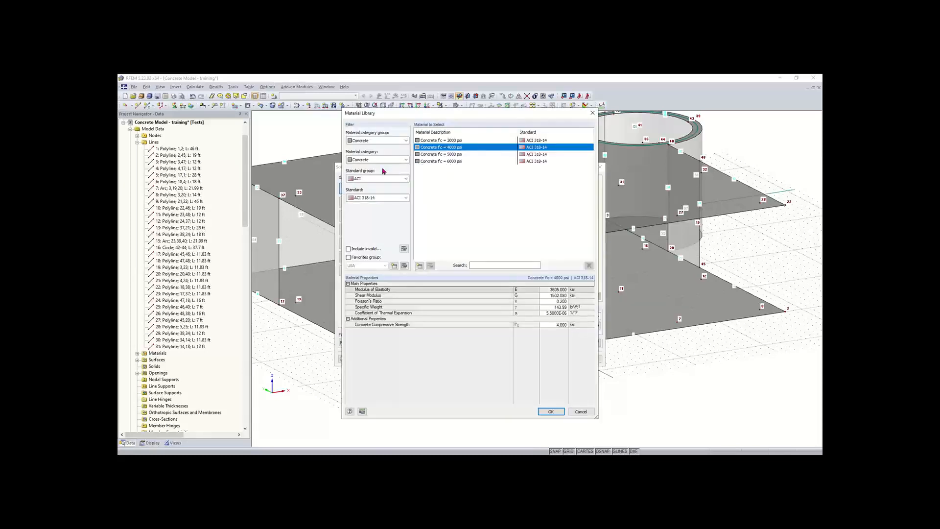
left_click(373, 198)
left_click(372, 211)
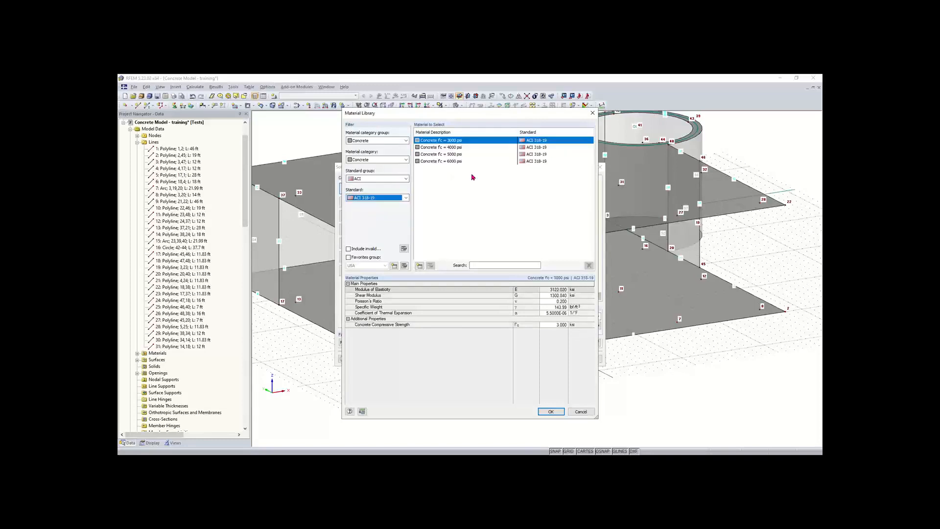
left_click(456, 148)
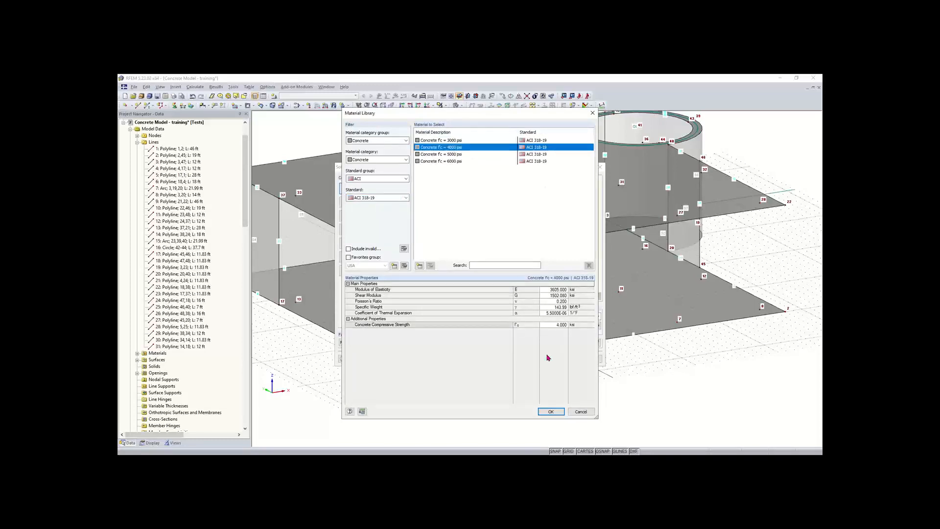
left_click(551, 411)
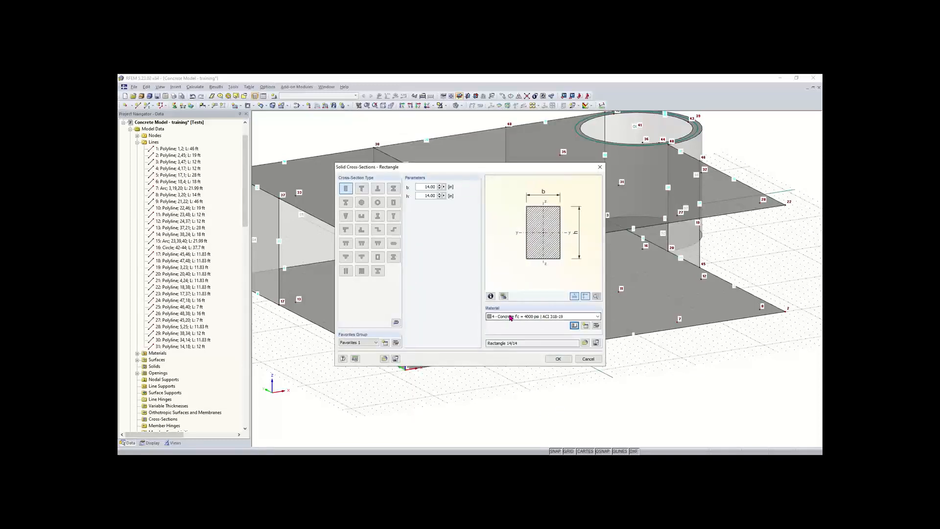
left_click(558, 360)
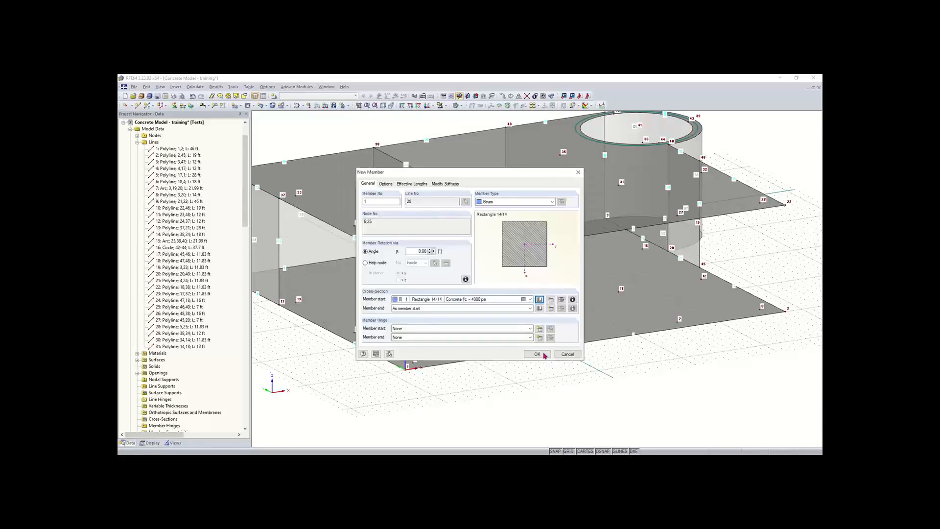
left_click(537, 352)
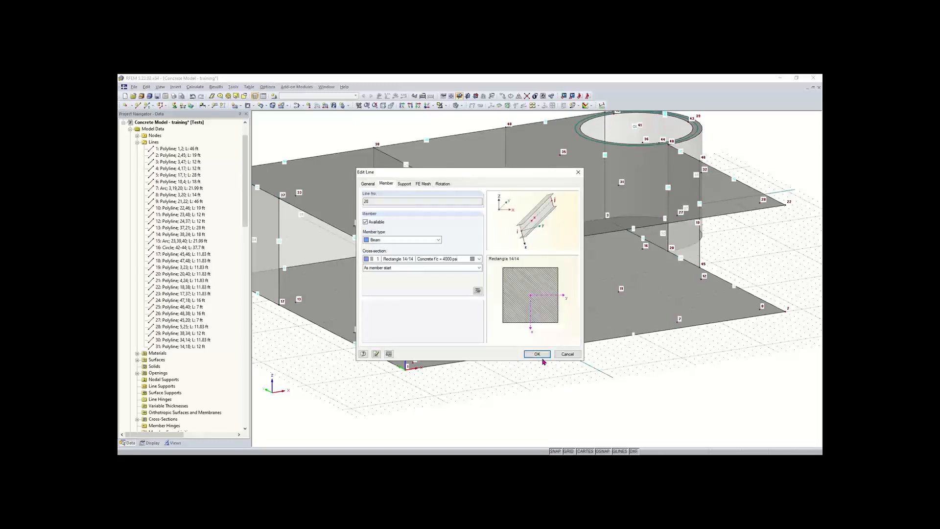
left_click(538, 354)
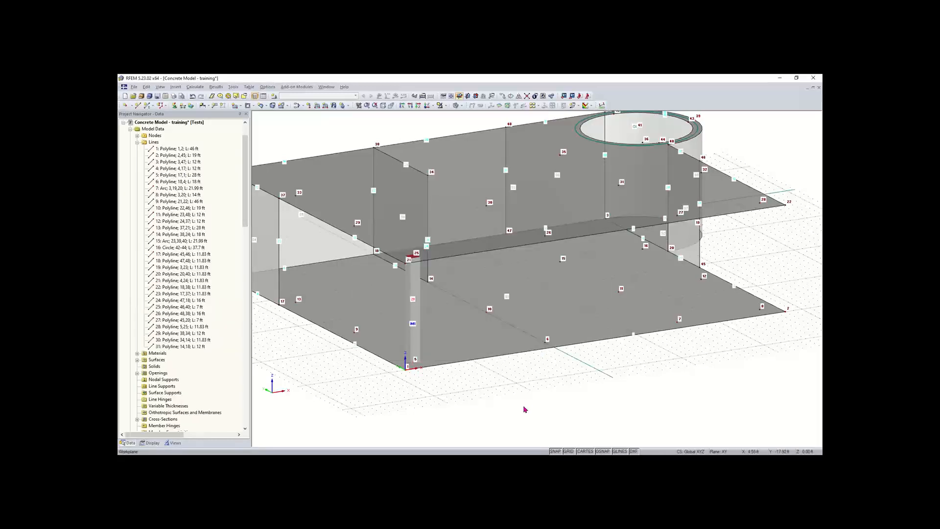
Step: Examine the new corner column and its fit between the two slabs from several angles
scroll(418, 345, "down", 1)
middle_click_drag(418, 346, 470, 302)
middle_click_drag(571, 289, 531, 292, "ctrl")
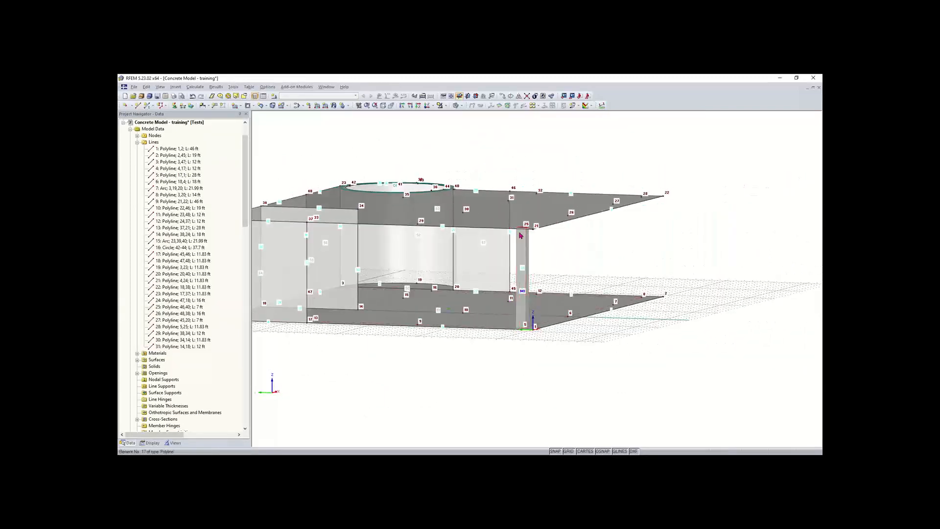
mouse_move(526, 278)
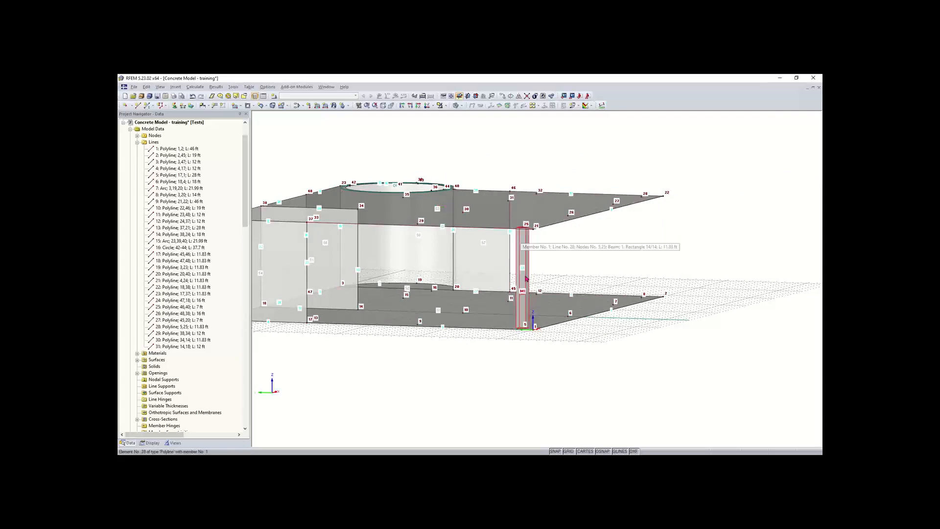
middle_click_drag(635, 266, 557, 290, "ctrl")
right_click(531, 298)
left_click(533, 392)
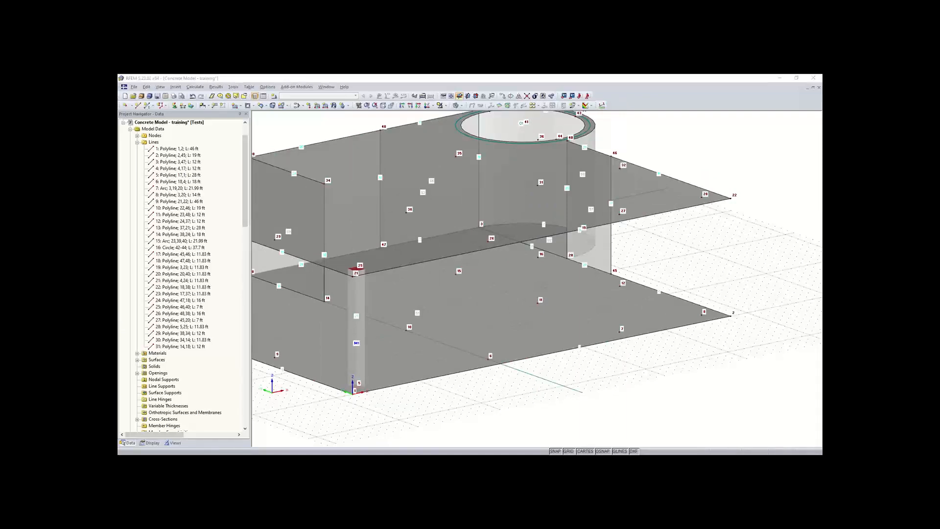
scroll(469, 359, "down", 3)
middle_click_drag(469, 360, 480, 312)
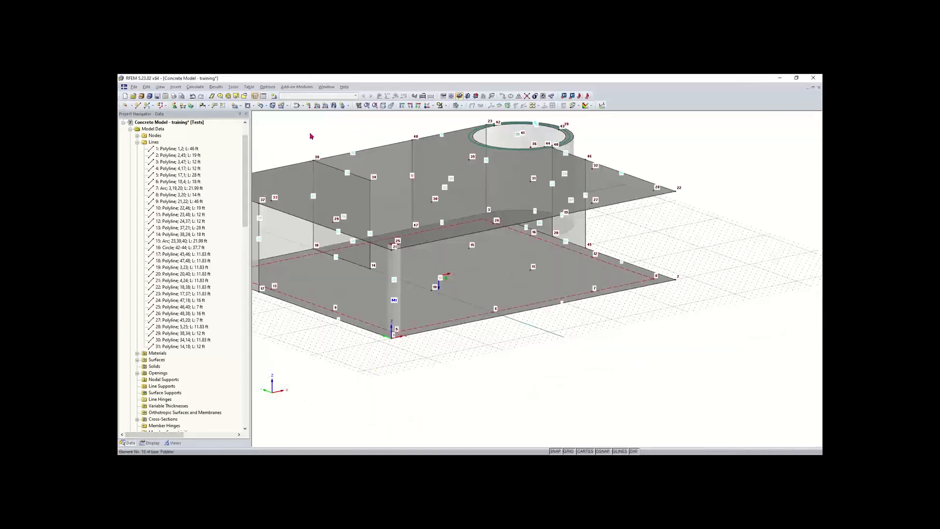
Step: Examine the column's entry in the Members table and the properties of its 14/14 rectangle in the Cross-Sections table
left_click(264, 96)
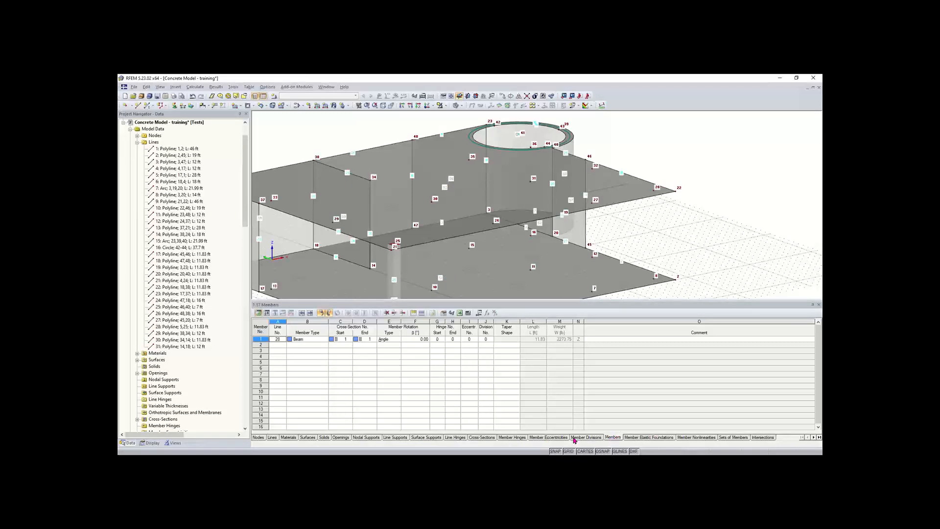
left_click(476, 439)
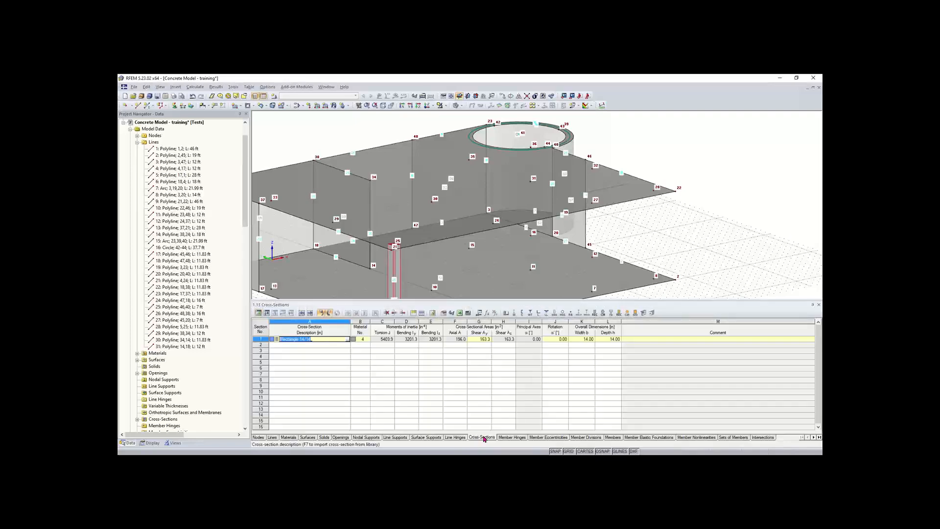
left_click(307, 357)
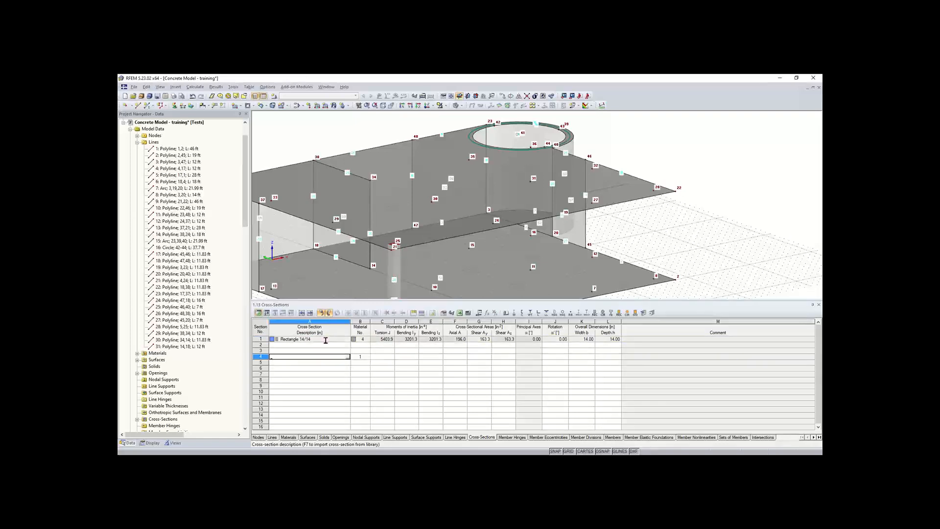
left_click(343, 339)
left_click(383, 338)
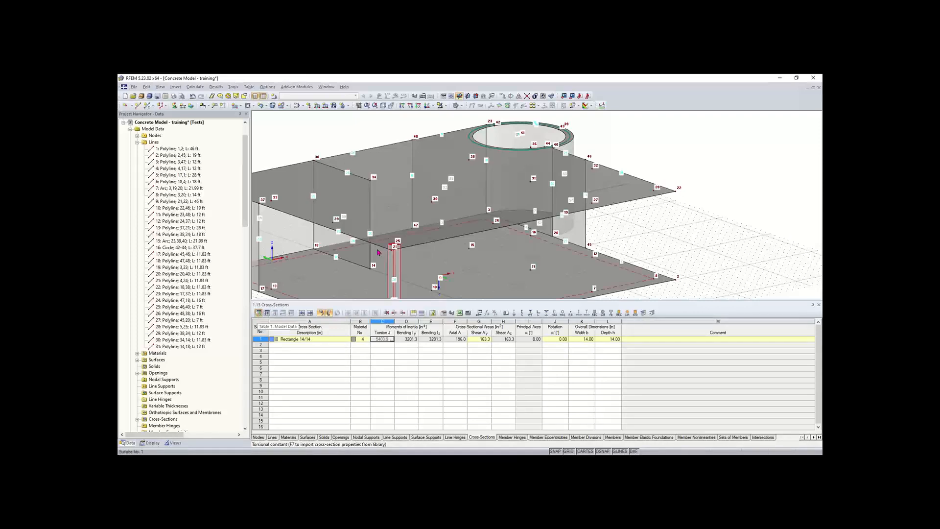
scroll(378, 253, "down", 3)
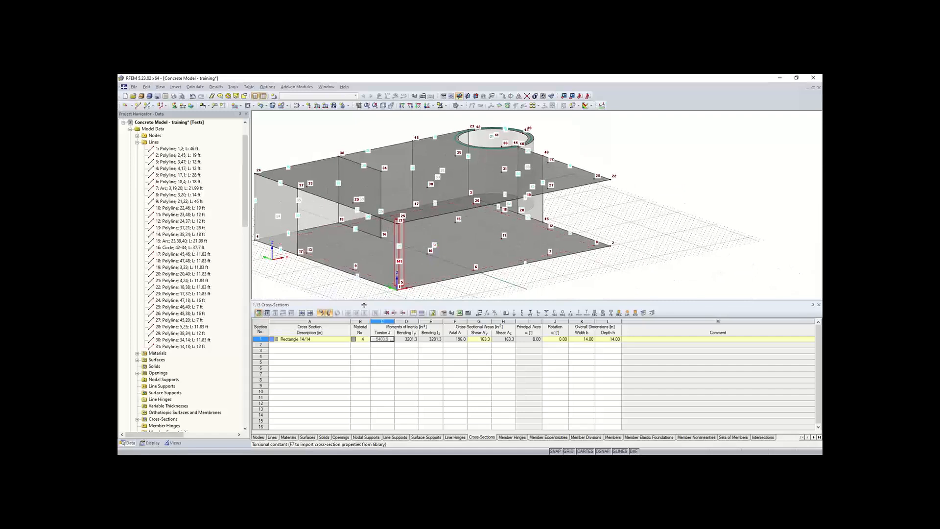
left_click_drag(362, 301, 361, 320)
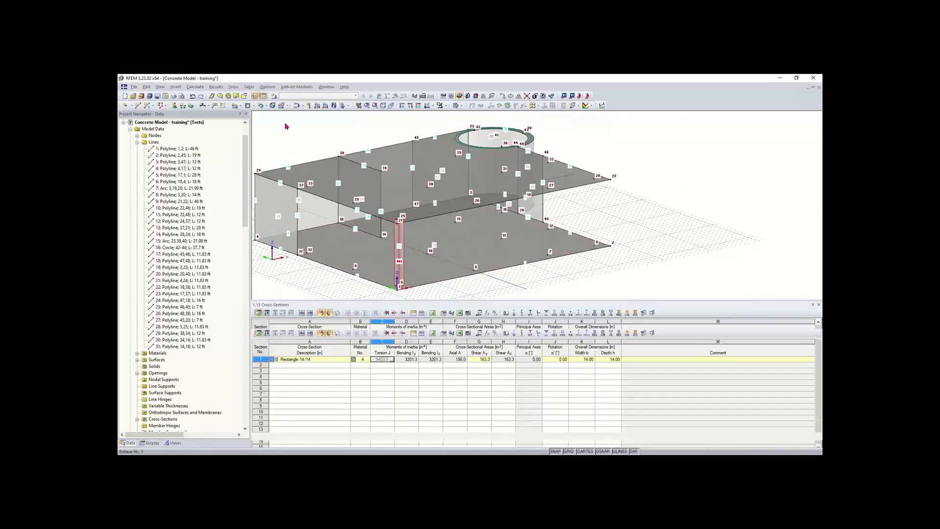
left_click(263, 97)
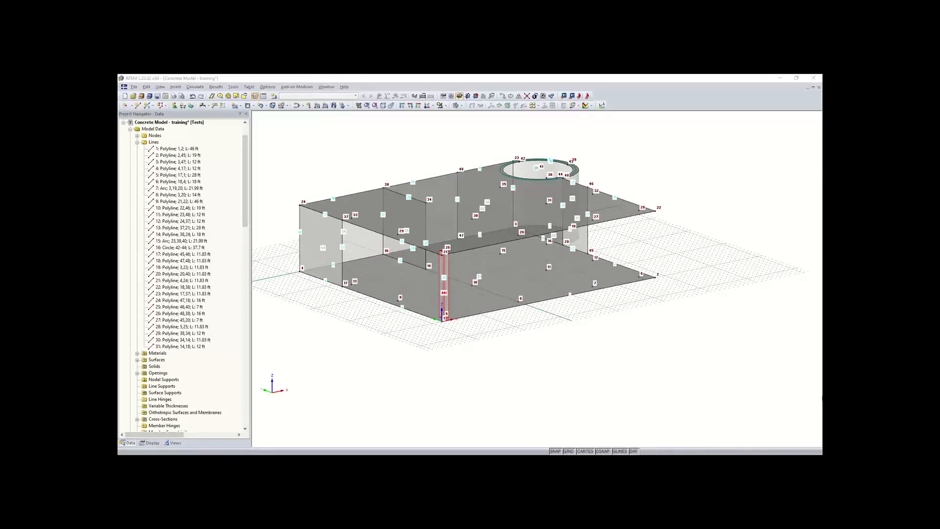
Step: Copy the corner column at node 5 to nodes 6, 7 and 8 along the front edge of the slab
left_click(558, 326)
middle_click_drag(552, 323, 536, 327, "ctrl")
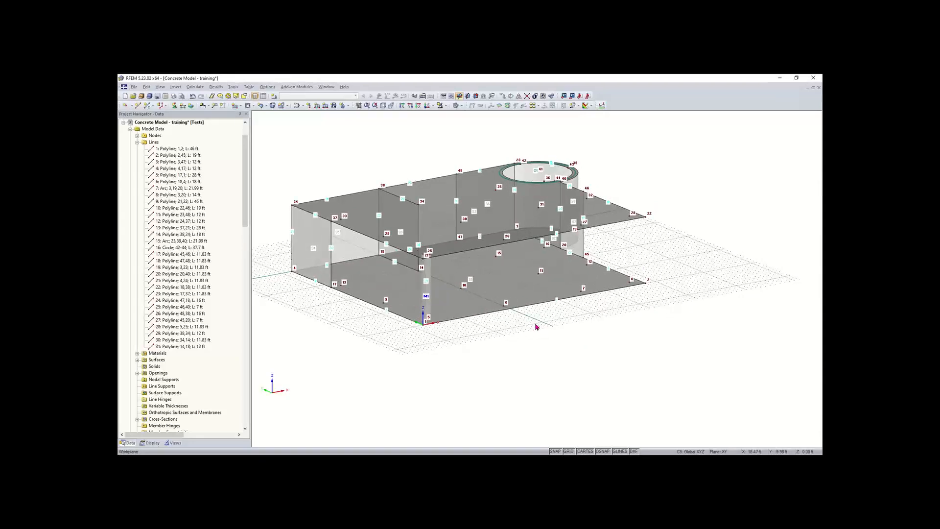
scroll(501, 361, "up", 2)
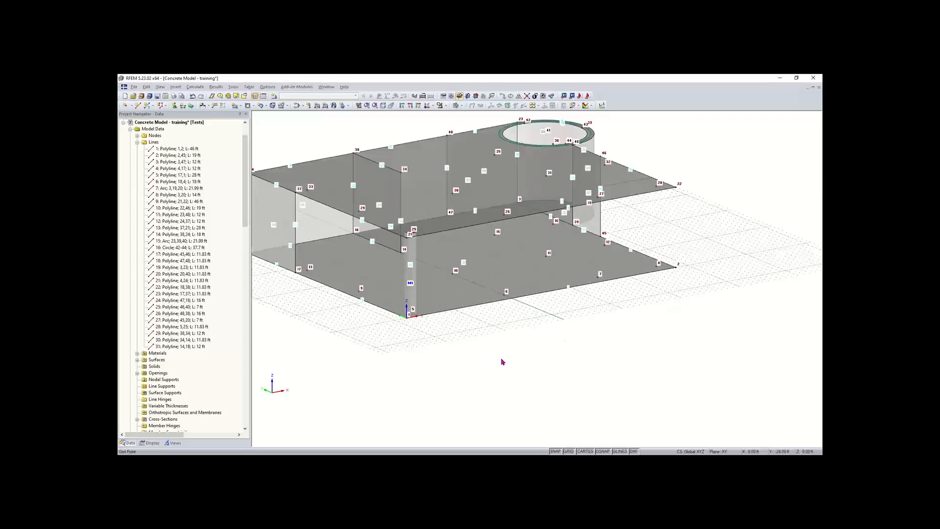
left_click(406, 292)
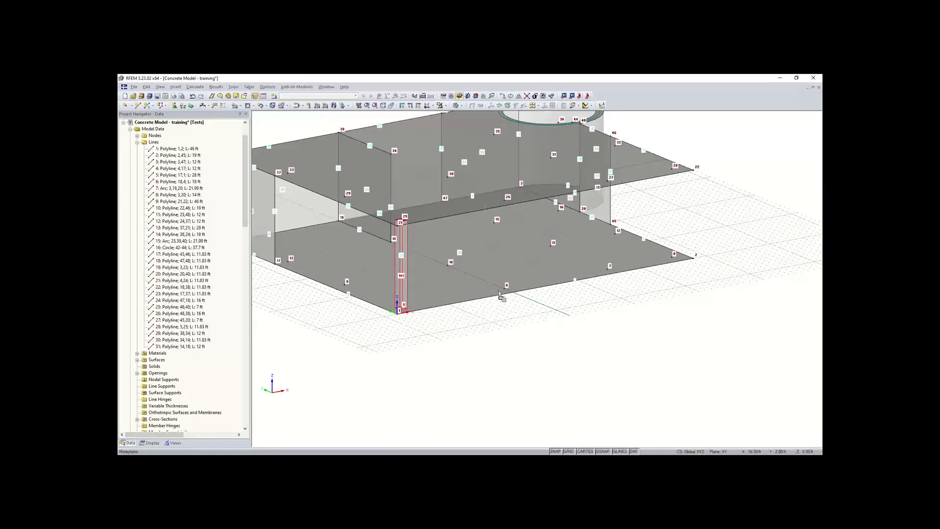
left_click_drag(505, 293, 505, 291, "ctrl")
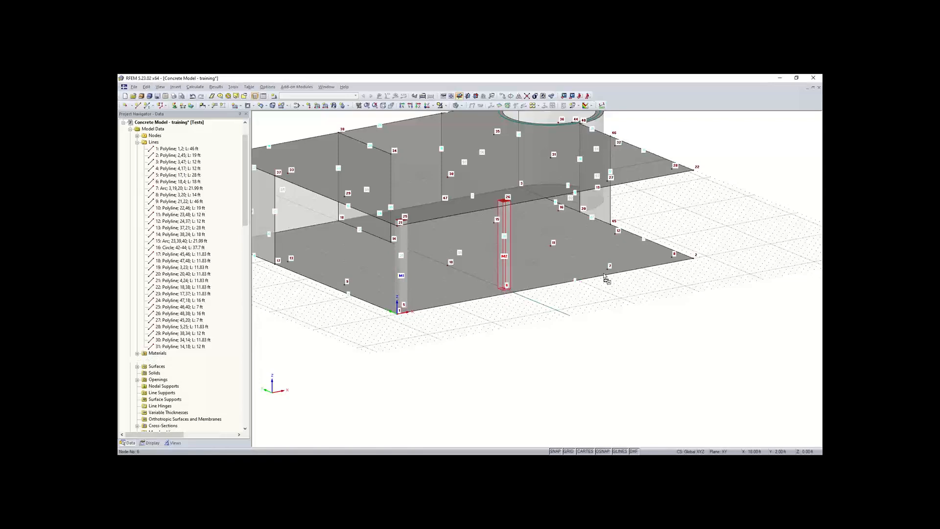
left_click_drag(612, 278, 611, 269, "ctrl")
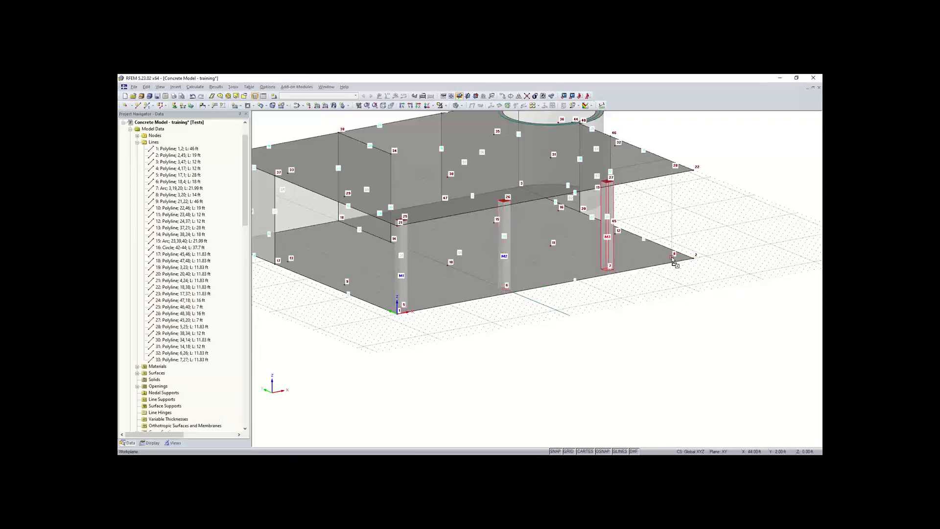
left_click_drag(673, 260, 674, 255, "ctrl")
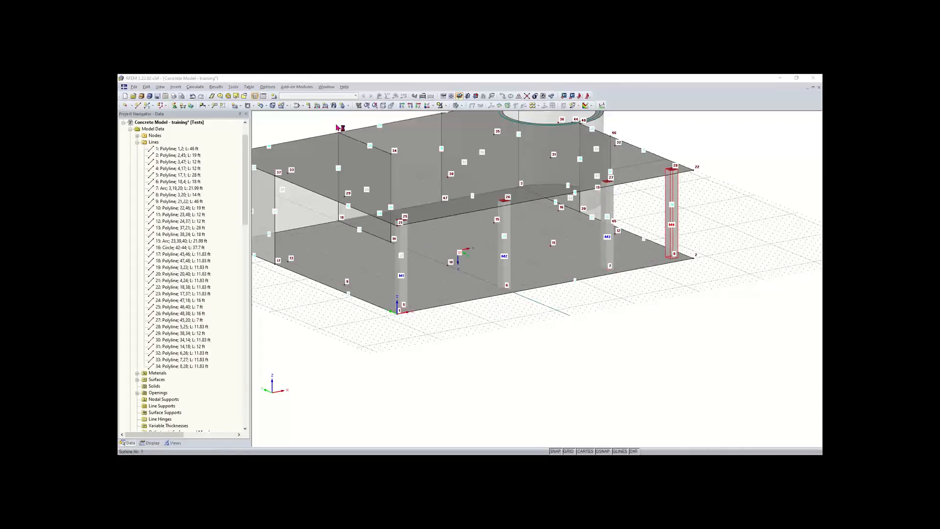
Step: Use Special Selection to select all members with cross-section Rectangle 14/14, Concrete f'c = 4000 psi
left_click(247, 97)
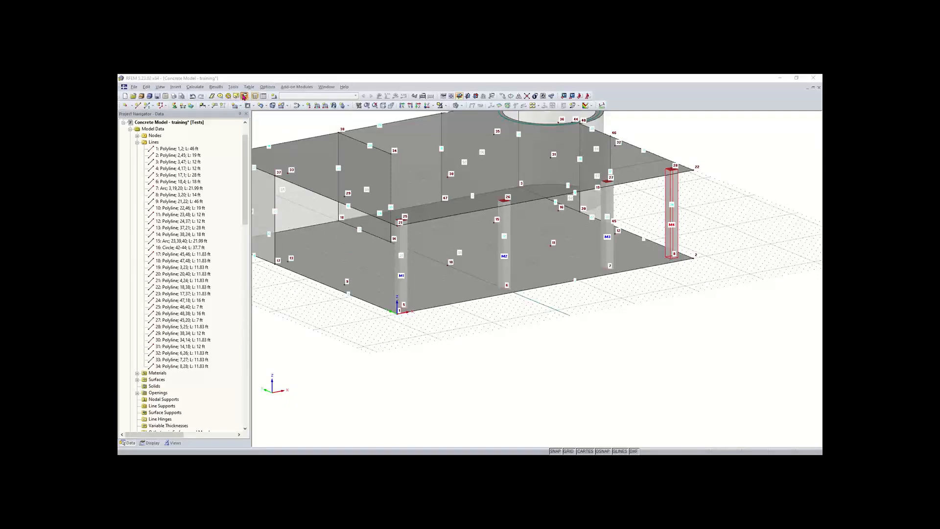
left_click(244, 97)
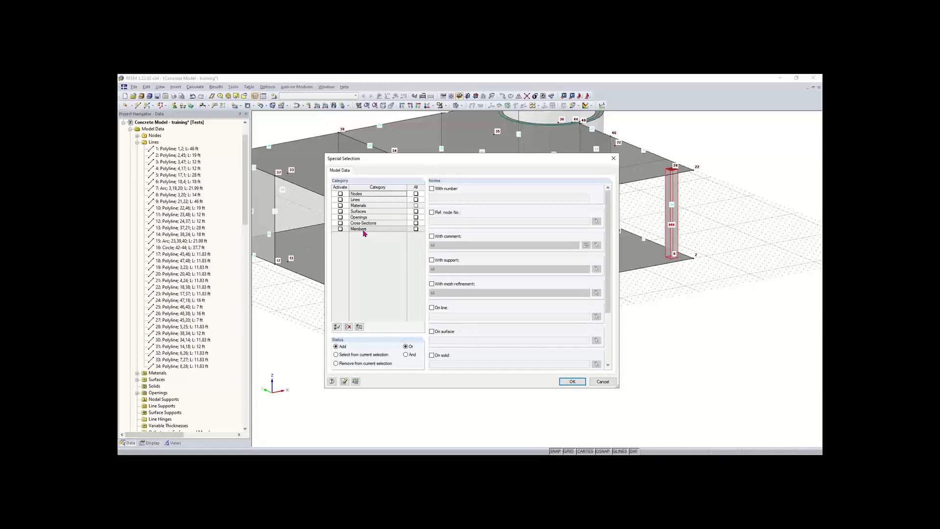
left_click(340, 229)
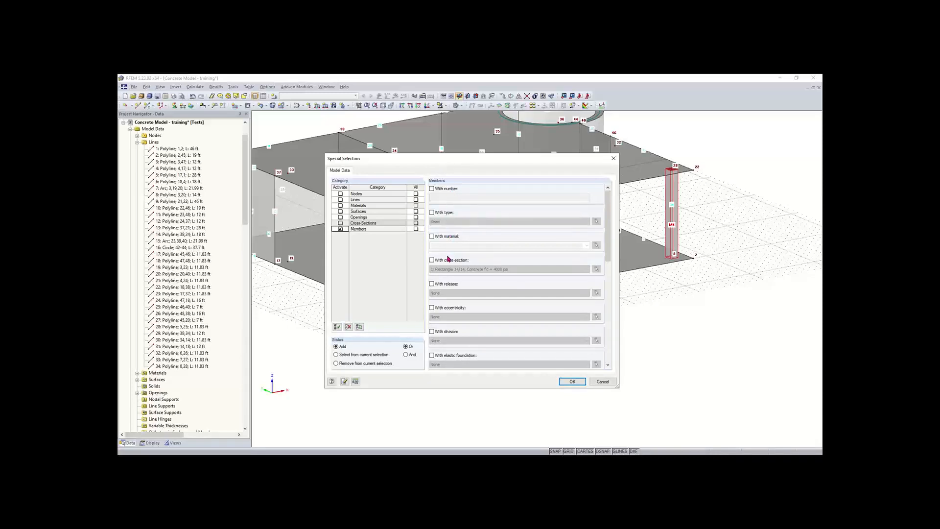
left_click(432, 261)
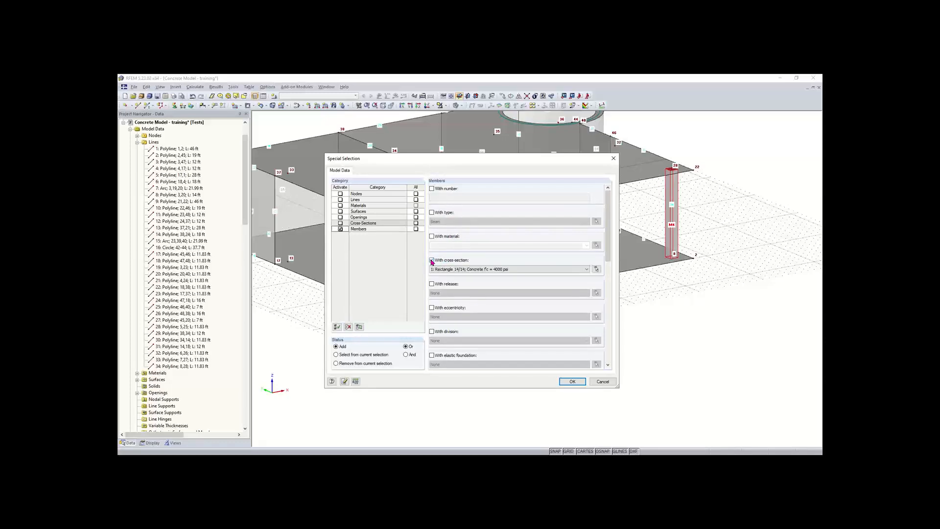
left_click(503, 271)
left_click(499, 272)
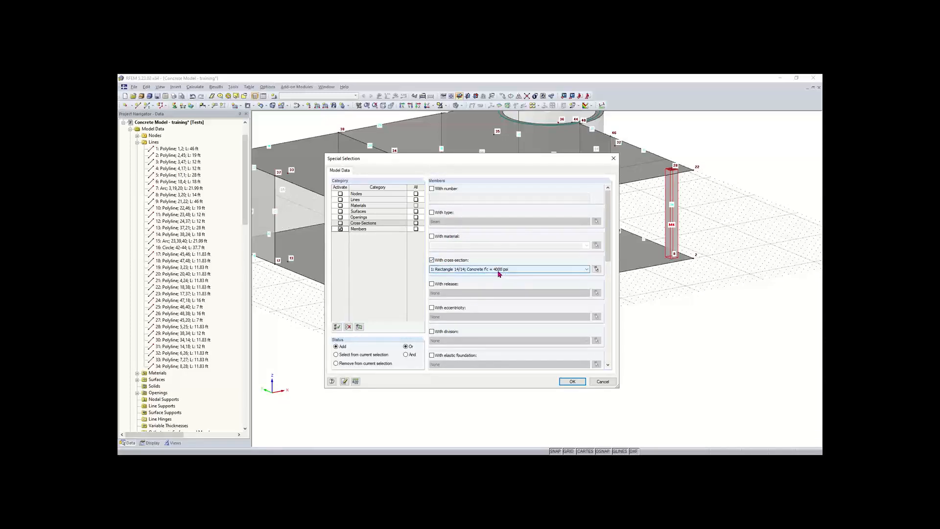
left_click(571, 382)
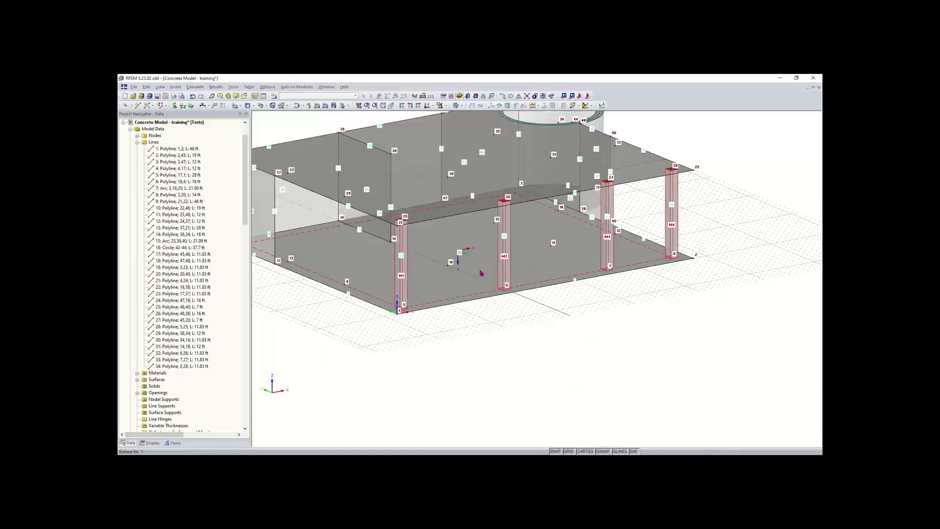
Step: Copy the four selected columns as a row to nodes 9, 10, 11 and 12
scroll(480, 274, "down", 2)
middle_click_drag(506, 346, 523, 387)
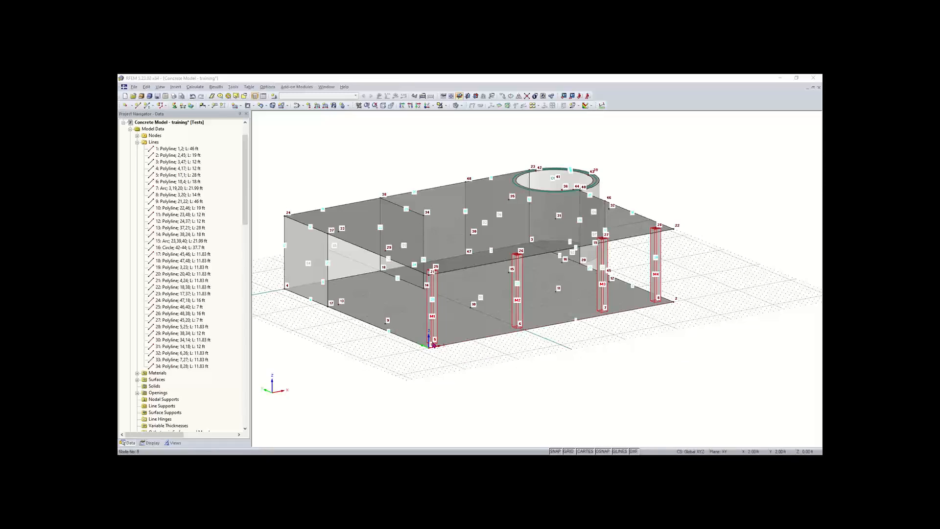
left_click(389, 326)
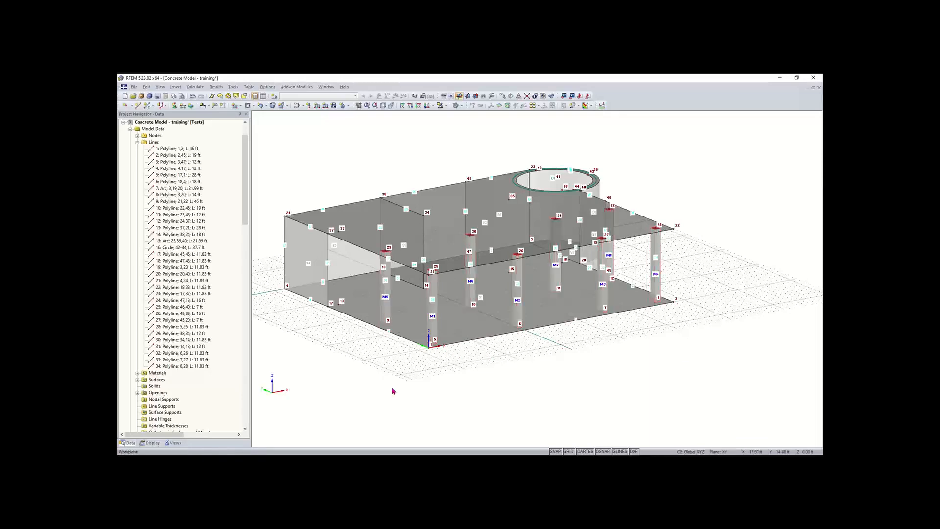
Step: Copy a single column to node 15 so it spans up to node 35 on the upper slab
middle_click_drag(568, 354, 510, 380, "ctrl")
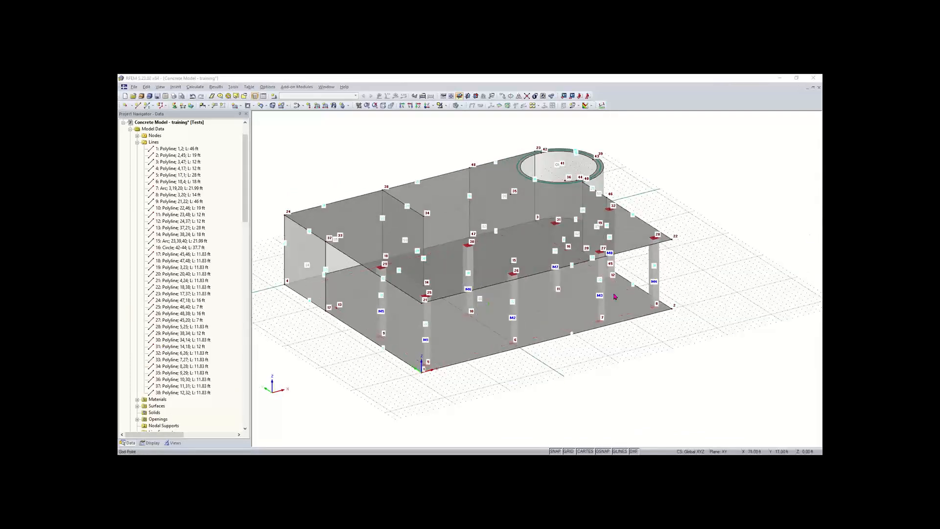
scroll(699, 254, "up", 4)
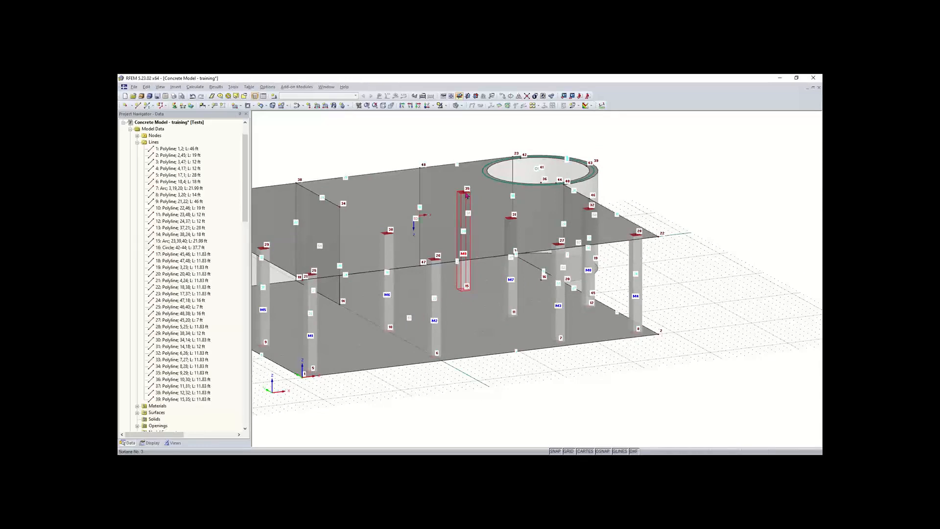
scroll(499, 307, "down", 2)
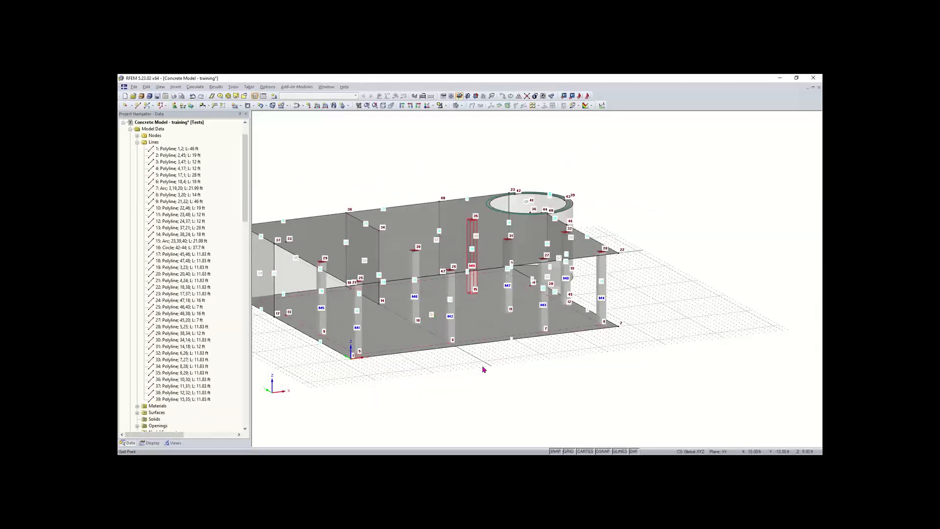
scroll(495, 362, "down", 2)
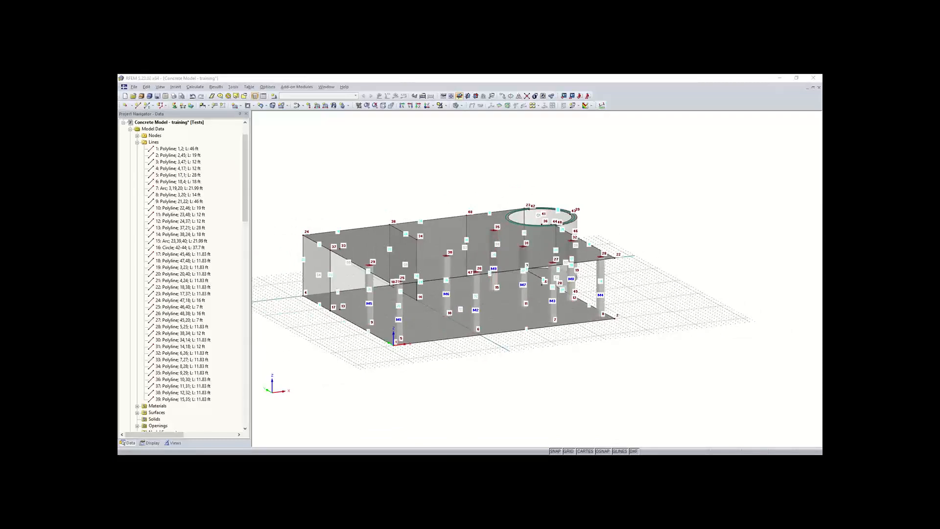
Step: Start a new member with cross-section Rectangle 14/14 and set its member type to Rib
middle_click_drag(288, 213, 312, 237, "ctrl")
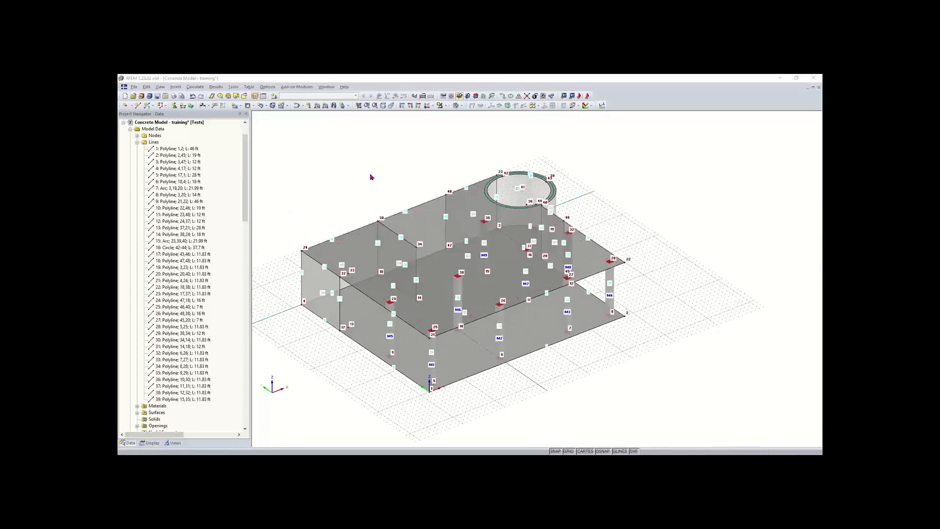
scroll(326, 250, "up", 1)
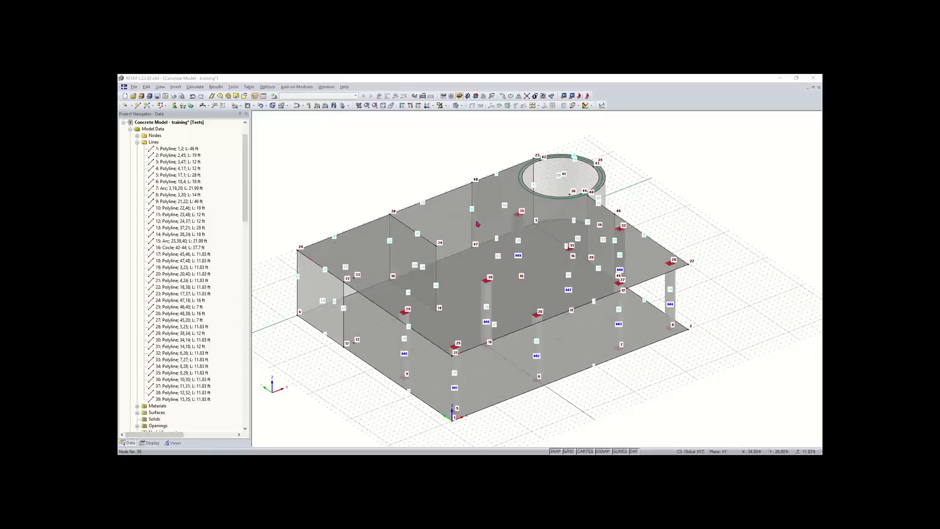
scroll(357, 277, "up", 2)
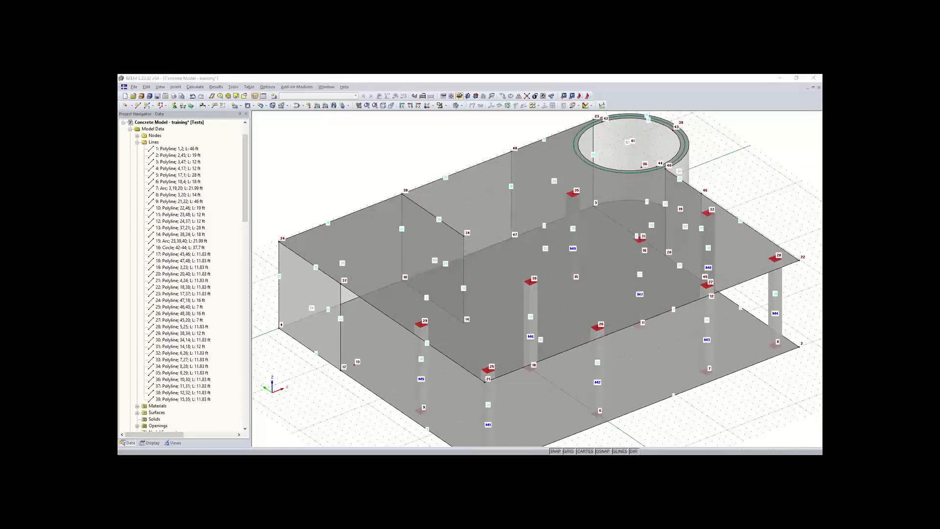
left_click(138, 106)
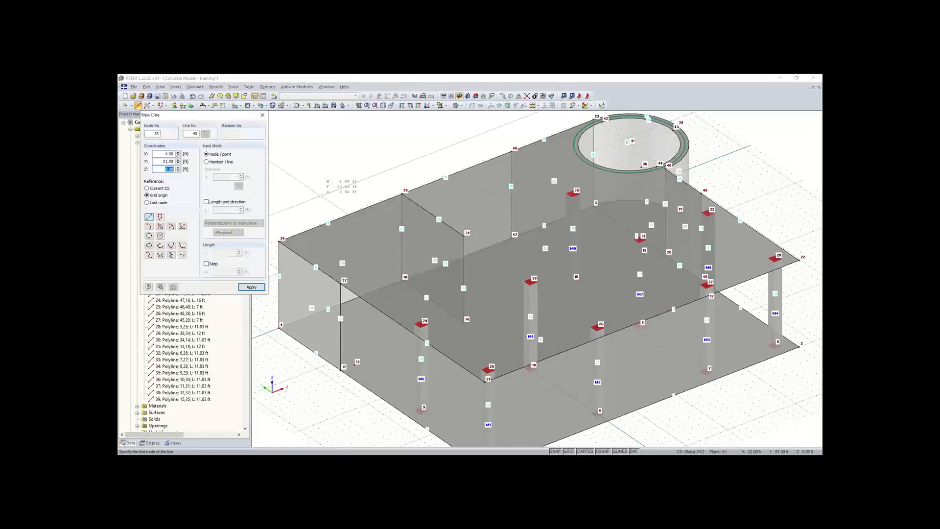
left_click(264, 115)
left_click(147, 107)
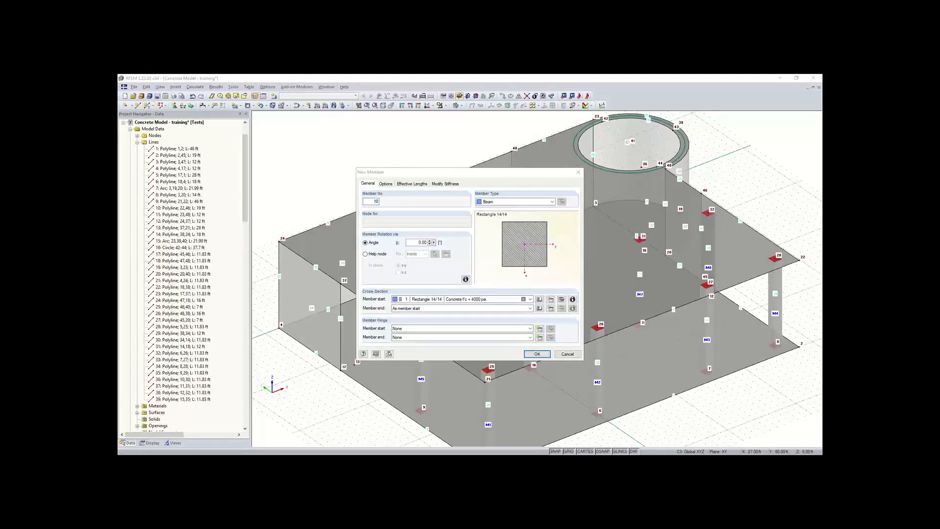
left_click(517, 202)
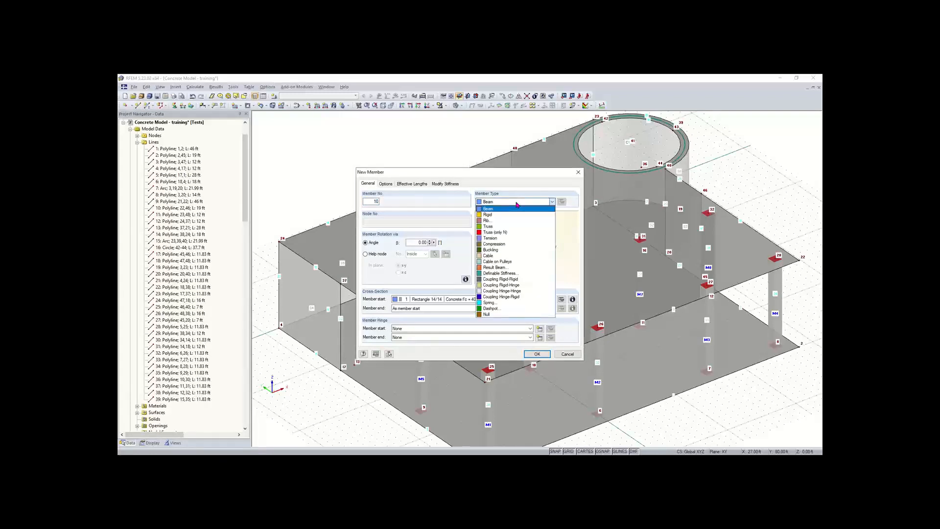
left_click(498, 221)
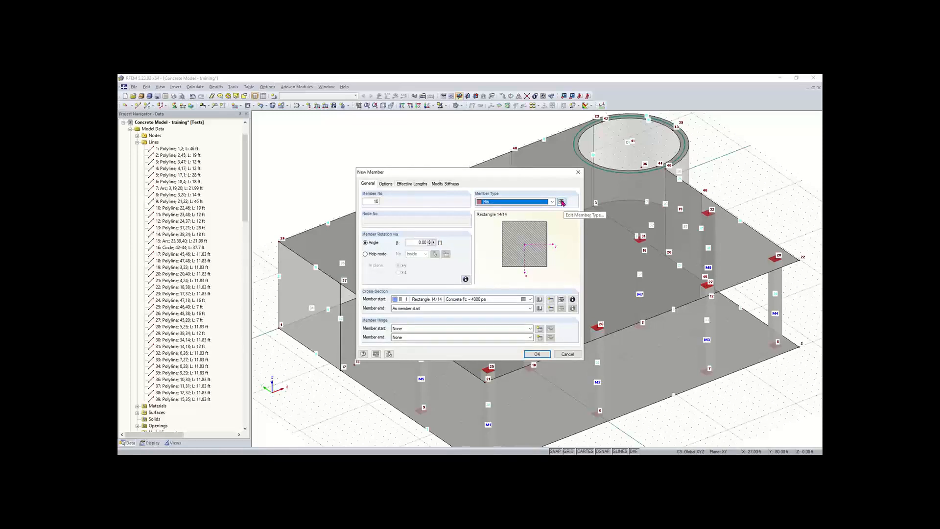
Step: Edit the rib's member type settings and set its position and alignment to the +z side of the surface
left_click(562, 202)
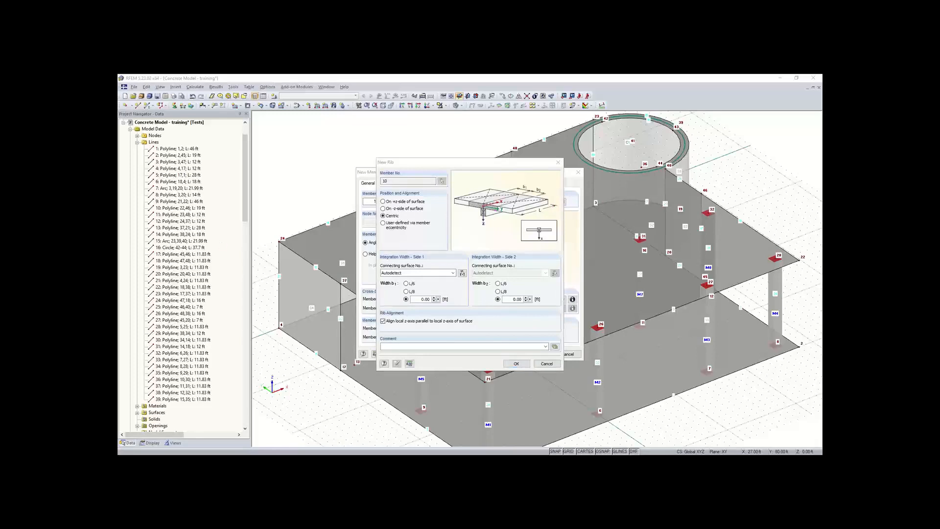
left_click(393, 203)
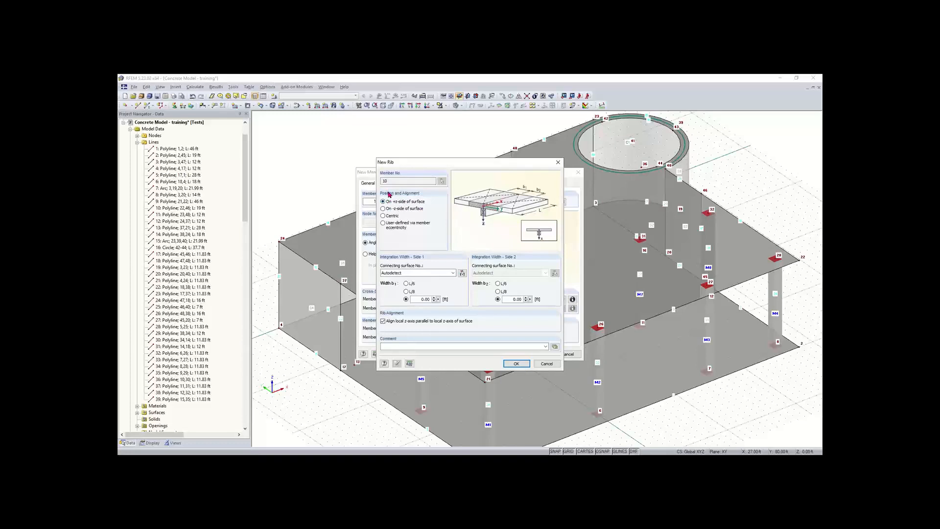
left_click(401, 208)
left_click(396, 203)
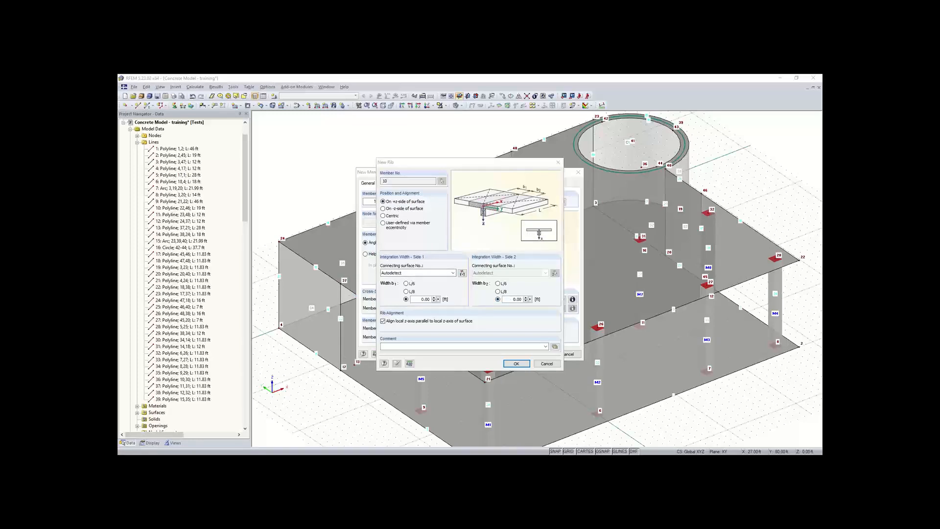
Step: Set the rib's integration width to L/8 on both sides and accept the rib settings
left_click(406, 291)
left_click(498, 292)
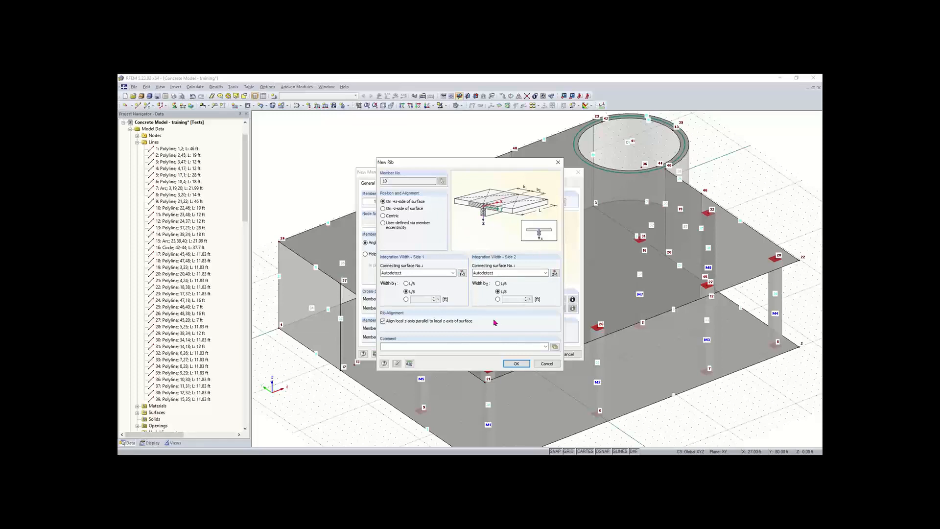
left_click(513, 363)
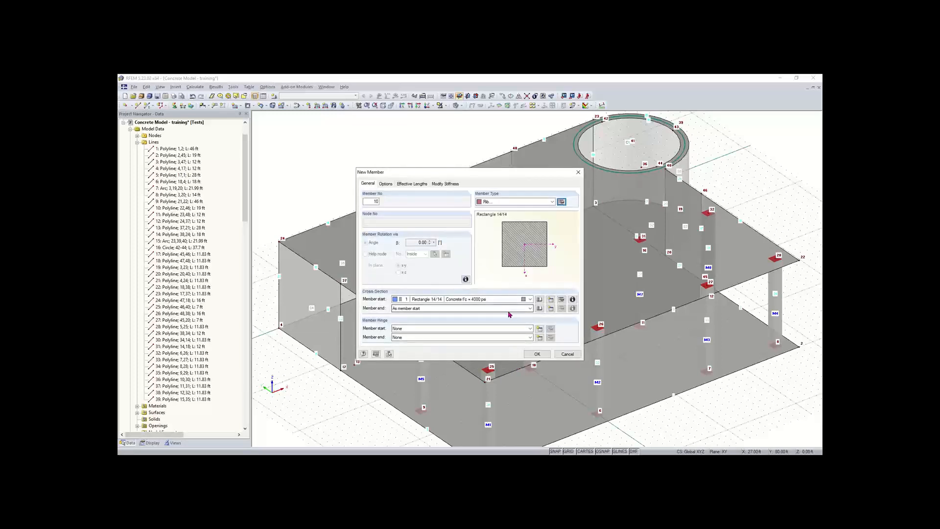
Step: Define a solid rectangular cross-section for the rib with b 7 in, h 5 in and material 3, Concrete f'c = 4000 psi
left_click(539, 299)
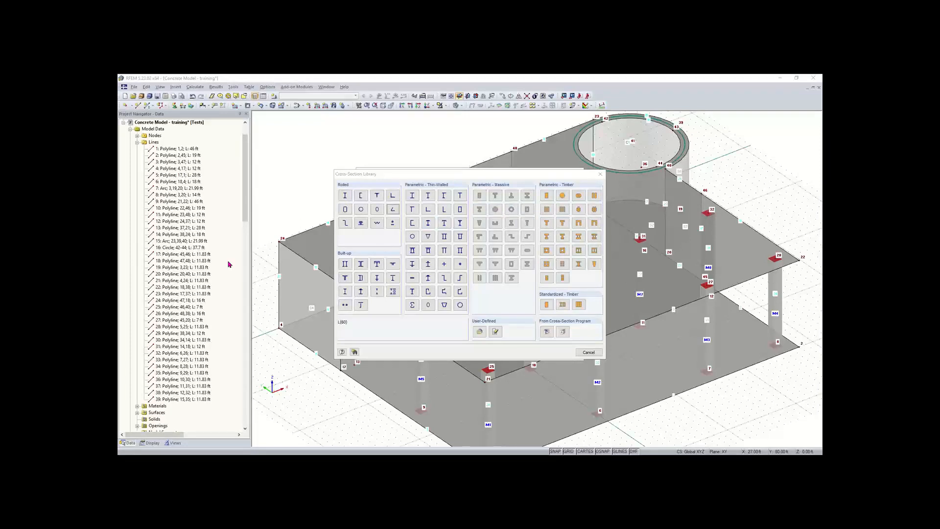
left_click(479, 199)
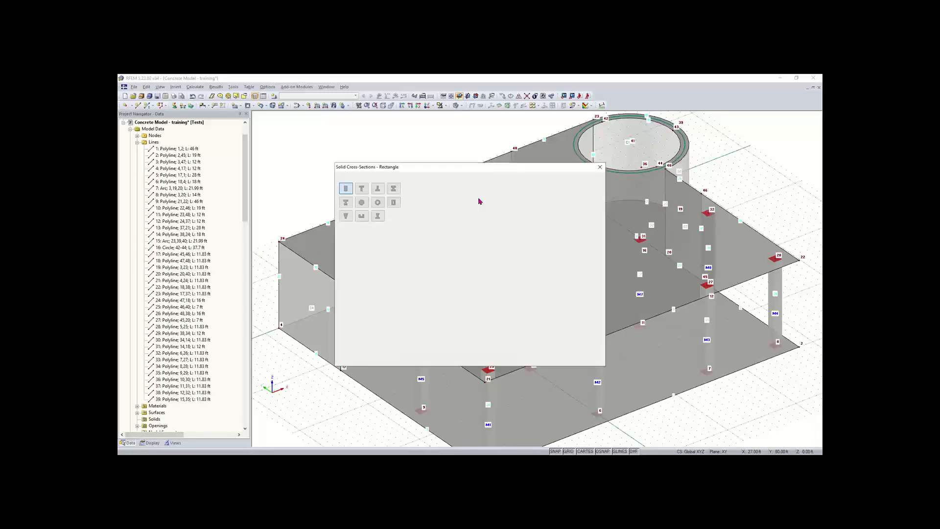
type("7")
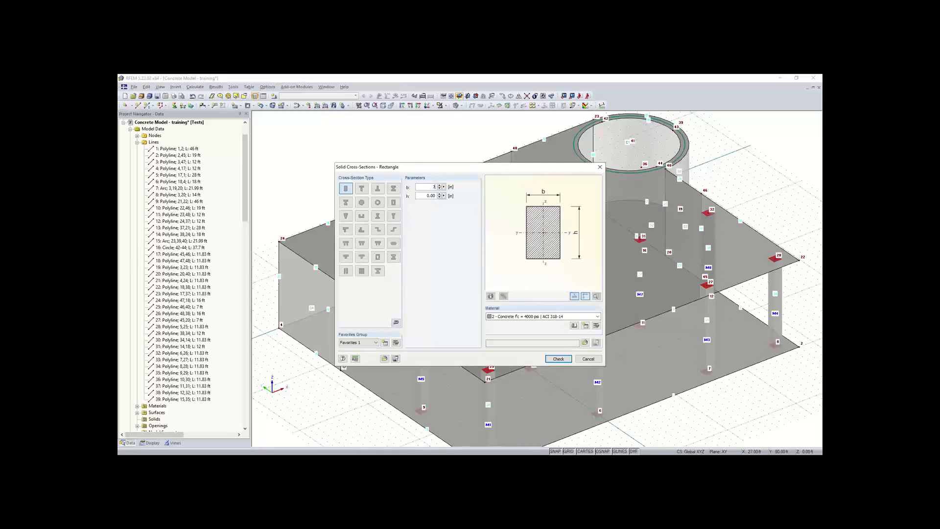
key("Tab")
type("5")
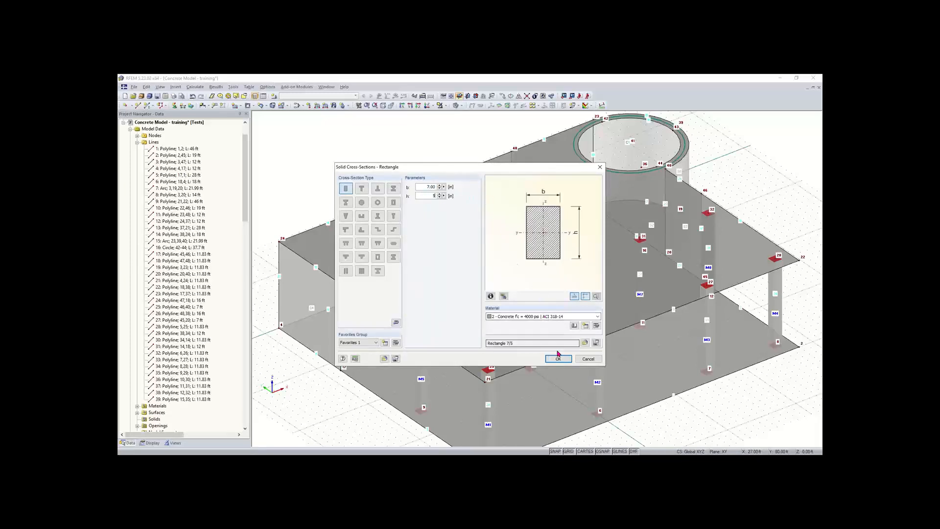
left_click(572, 318)
left_click(564, 318)
left_click(564, 318)
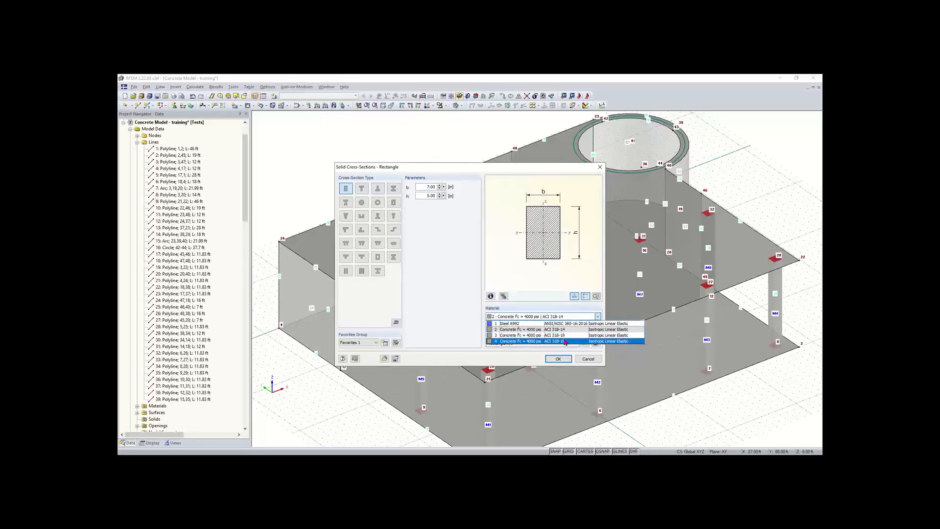
left_click(564, 335)
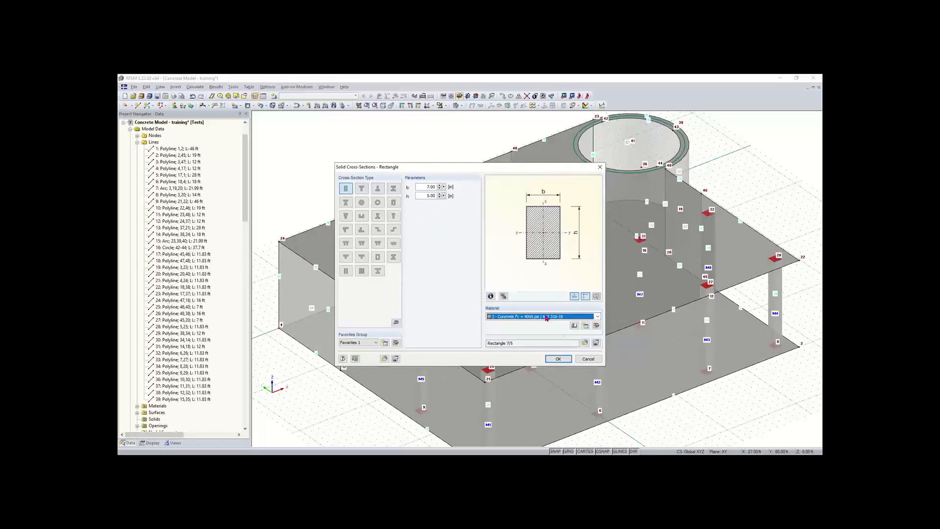
left_click(558, 360)
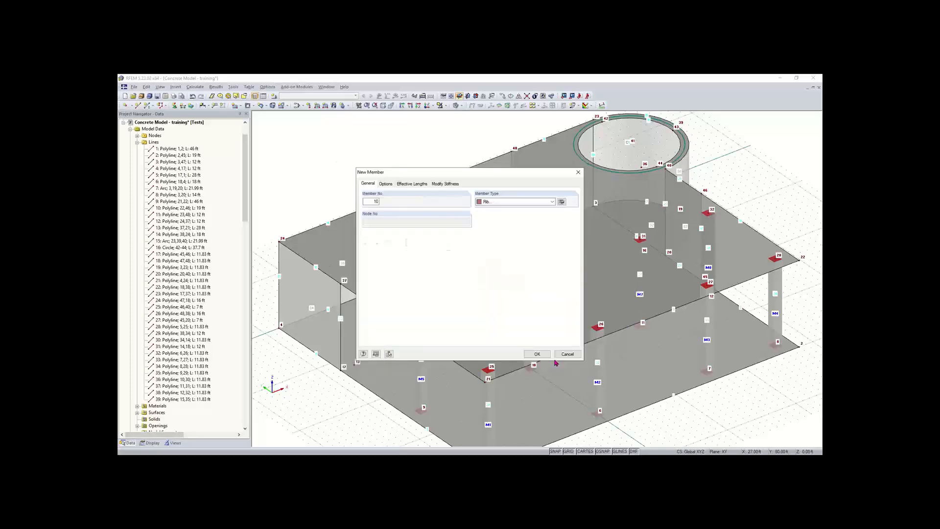
Step: Try to place the rib member on the vertical line below node 34, then remove it
left_click(539, 356)
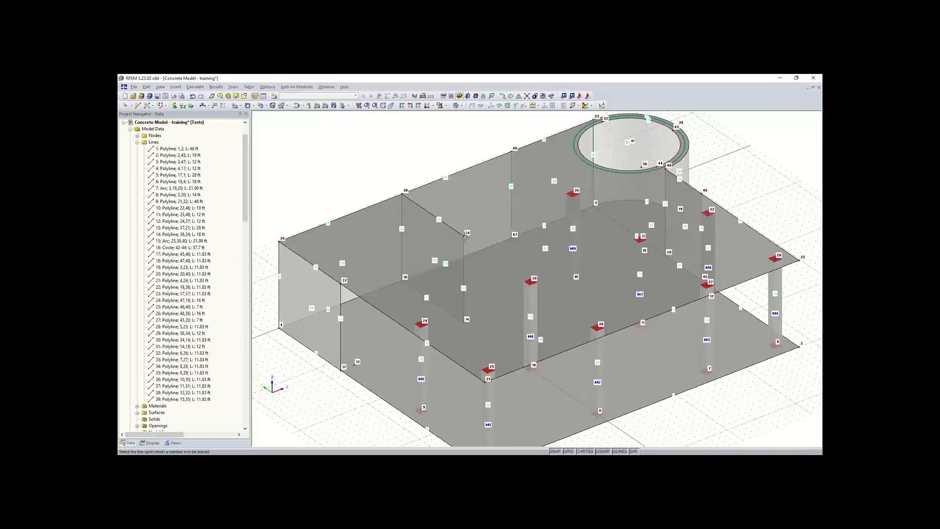
left_click(464, 237)
scroll(473, 237, "up", 5)
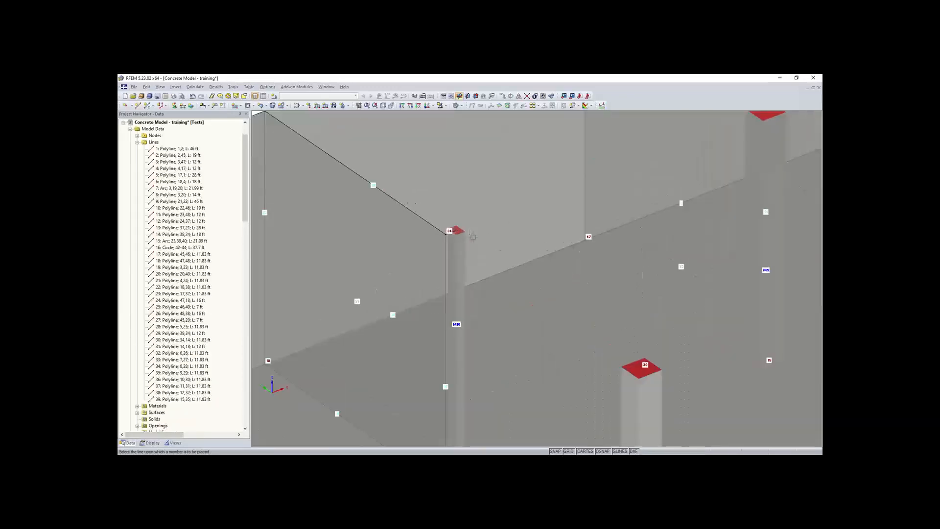
scroll(473, 238, "down", 5)
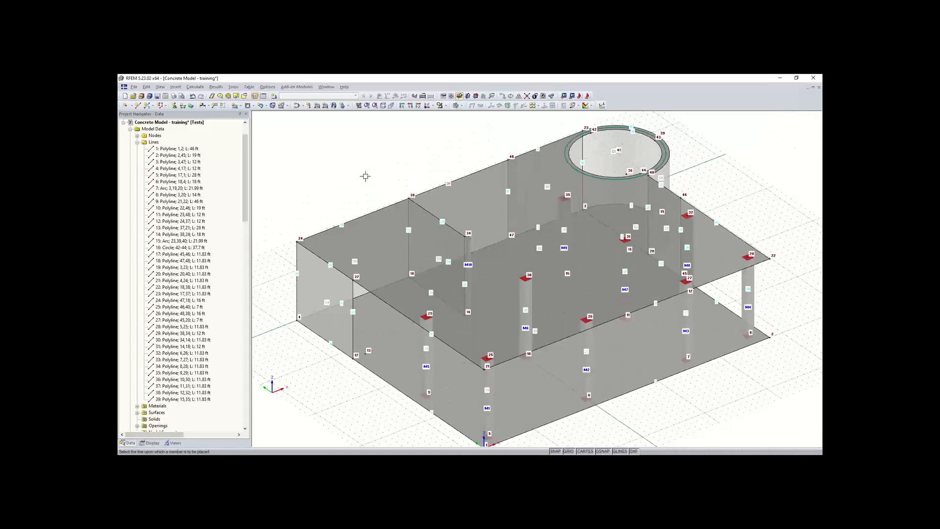
key("Escape")
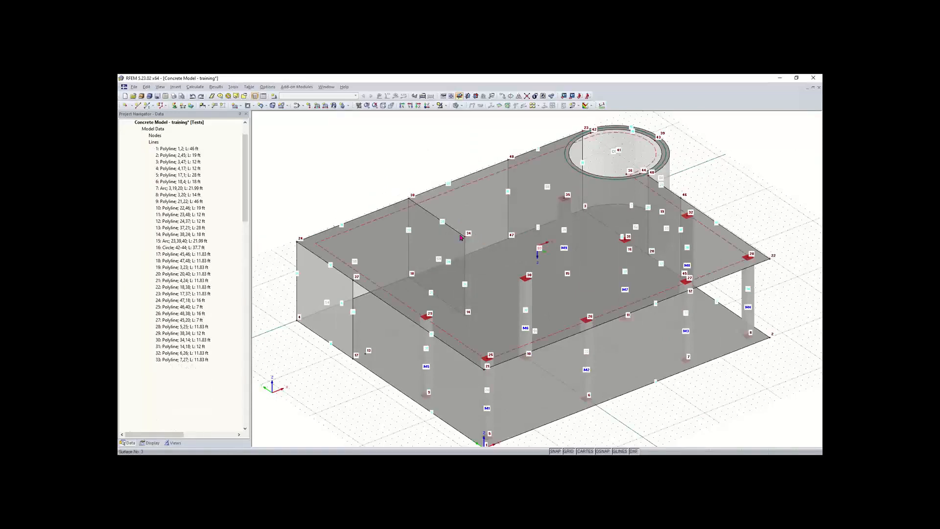
scroll(474, 248, "up", 2)
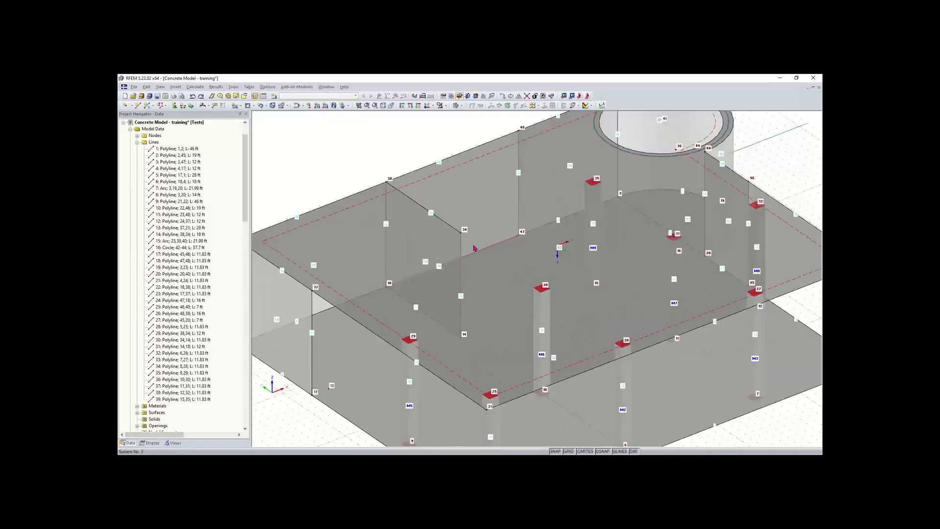
scroll(474, 248, "down", 1)
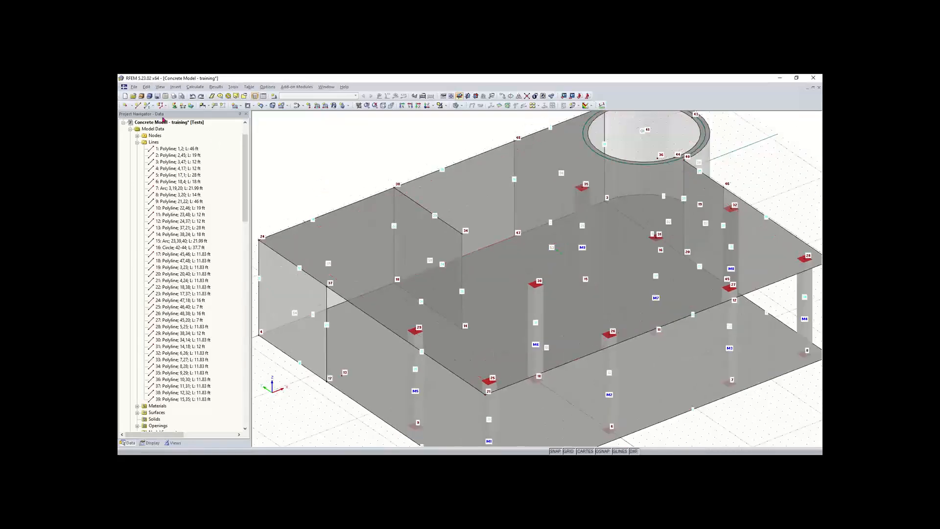
left_click(146, 106)
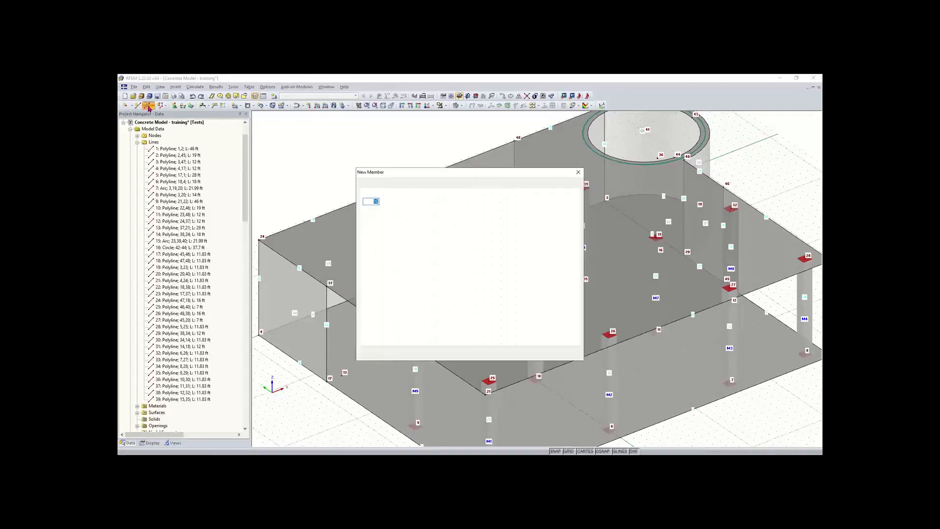
left_click(536, 354)
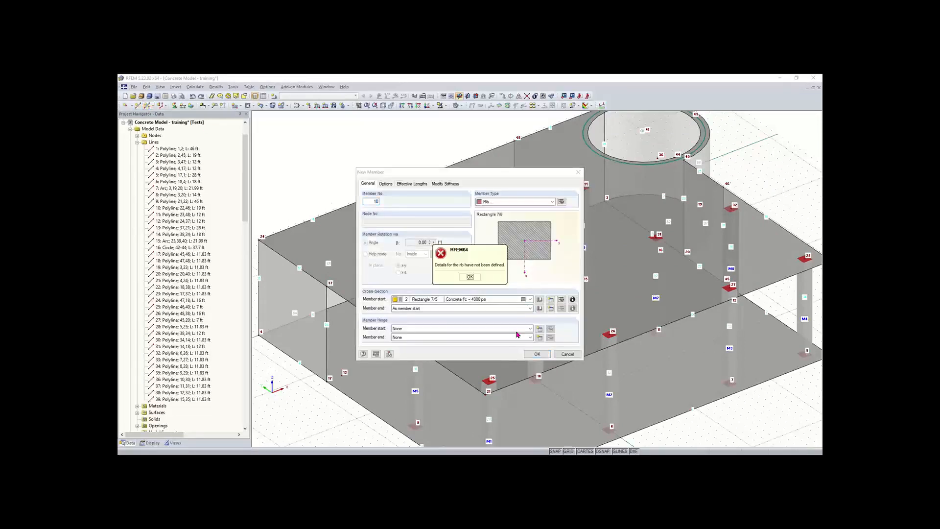
key("Return")
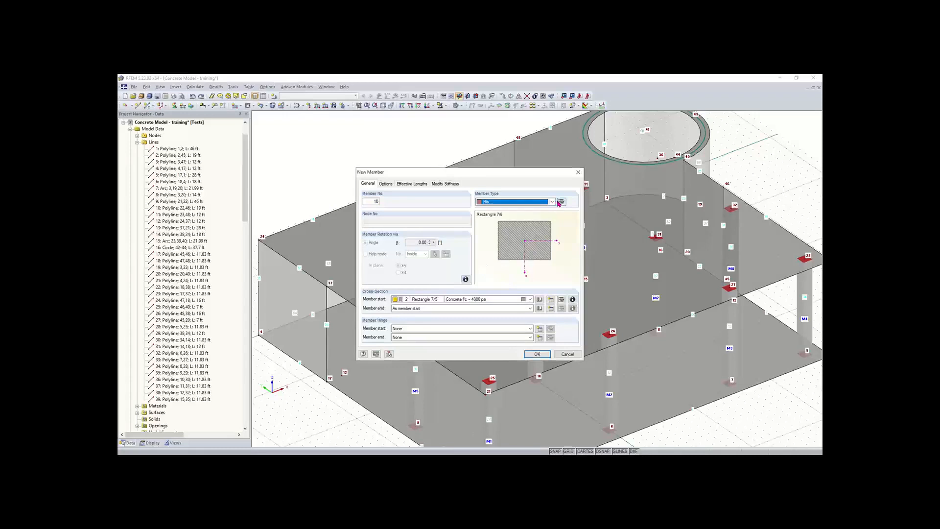
left_click(561, 202)
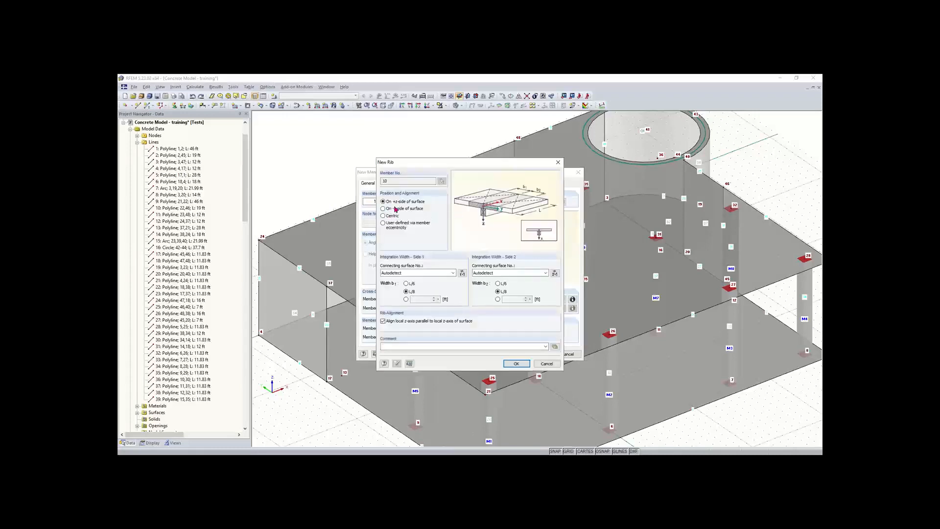
left_click(516, 364)
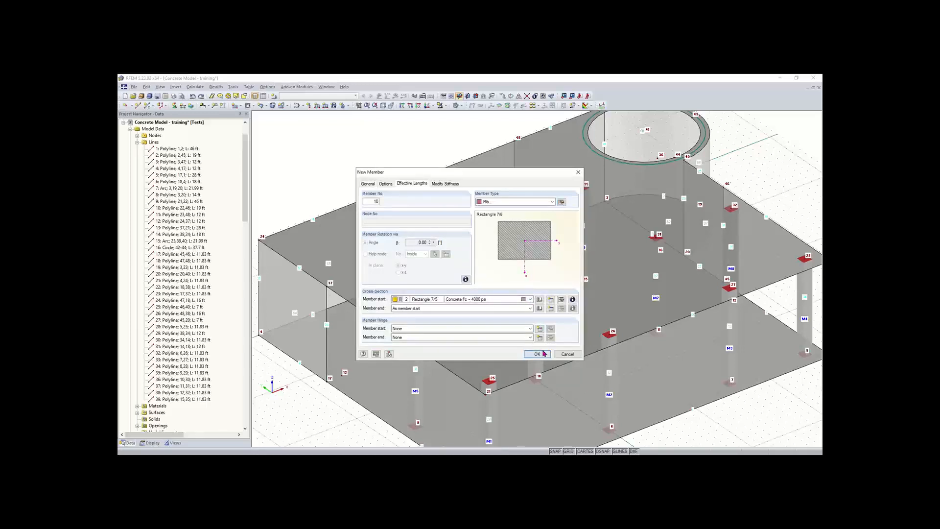
left_click(537, 354)
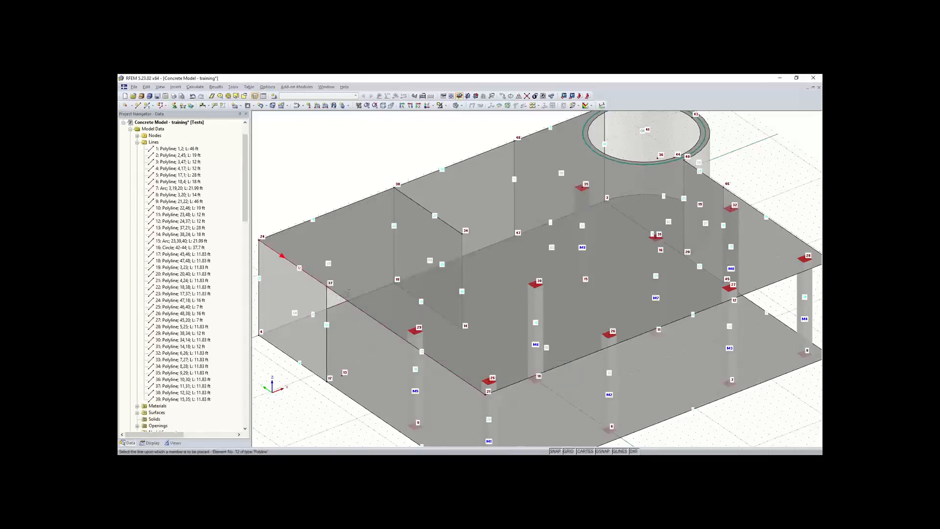
scroll(348, 293, "down", 3)
scroll(345, 294, "up", 3)
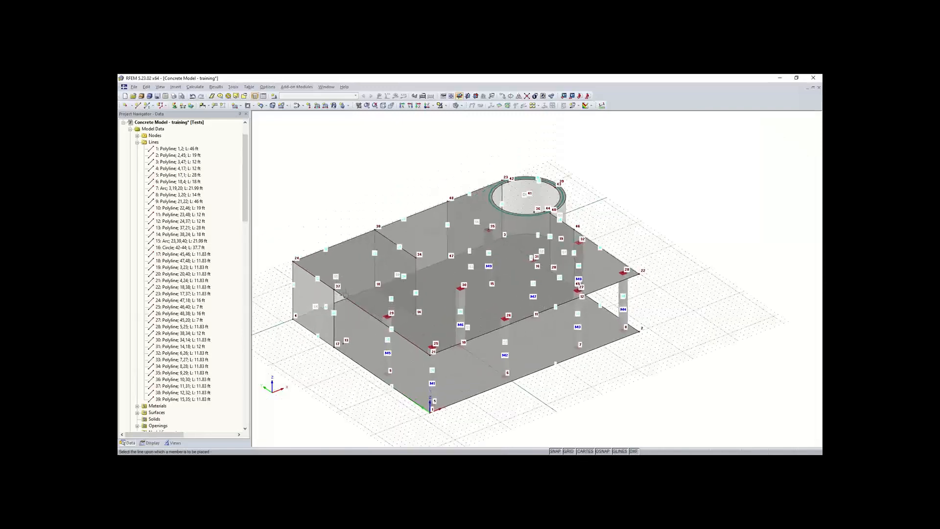
scroll(348, 286, "up", 2)
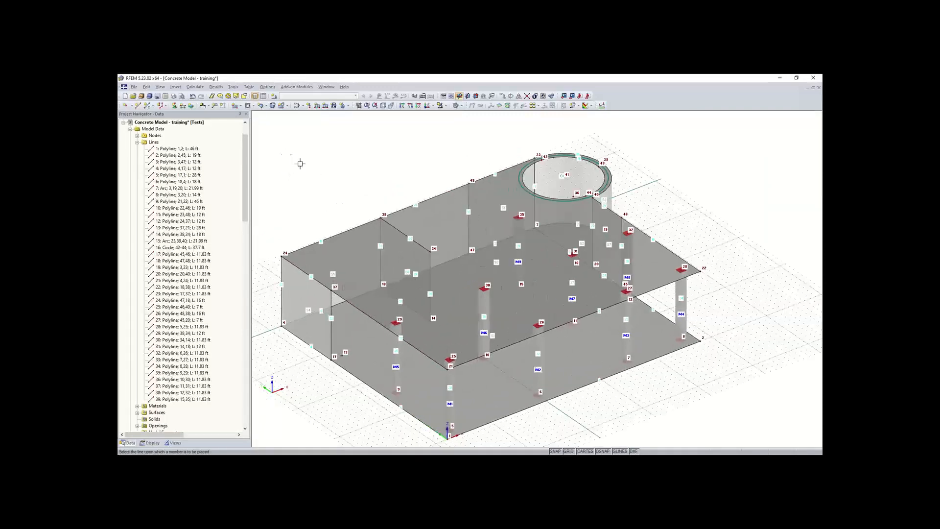
Step: Draw two connected lines on the upper slab from node 37 through node 34 to node 35
left_click(138, 106)
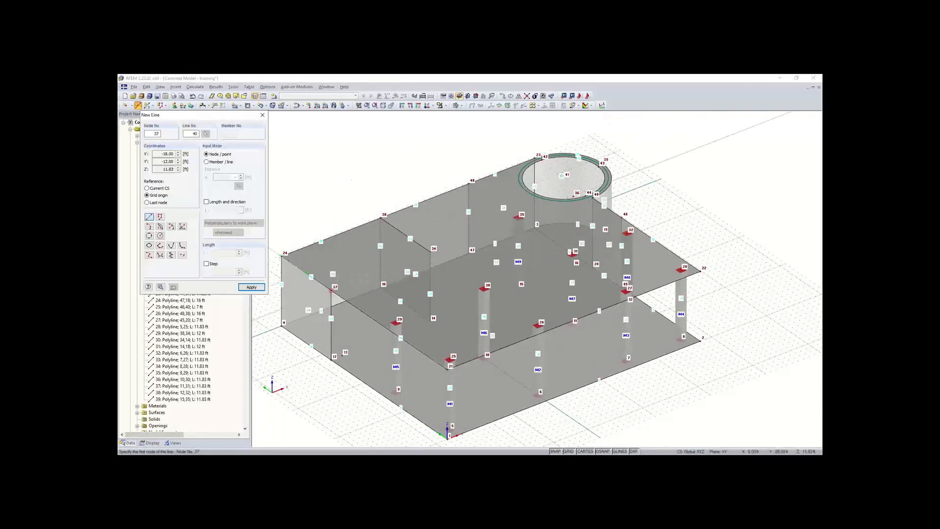
left_click(331, 291)
left_click(429, 253)
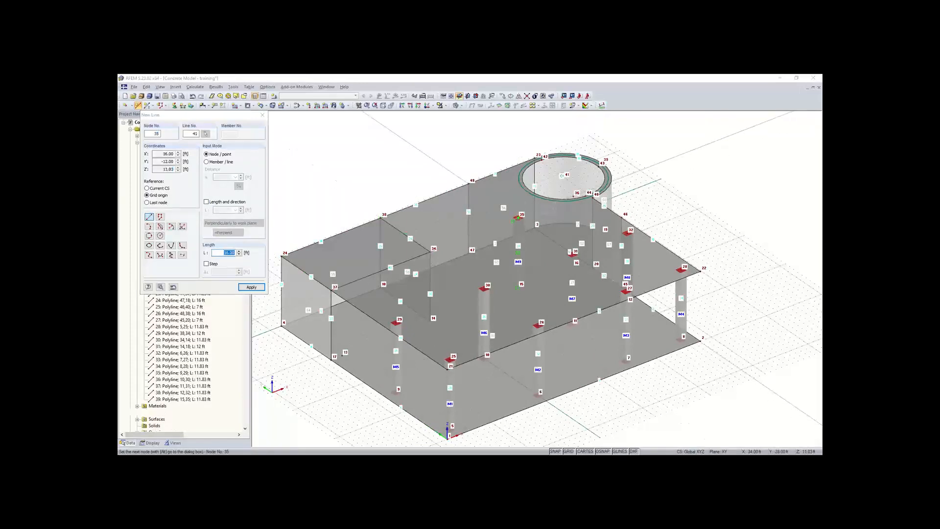
left_click(518, 218)
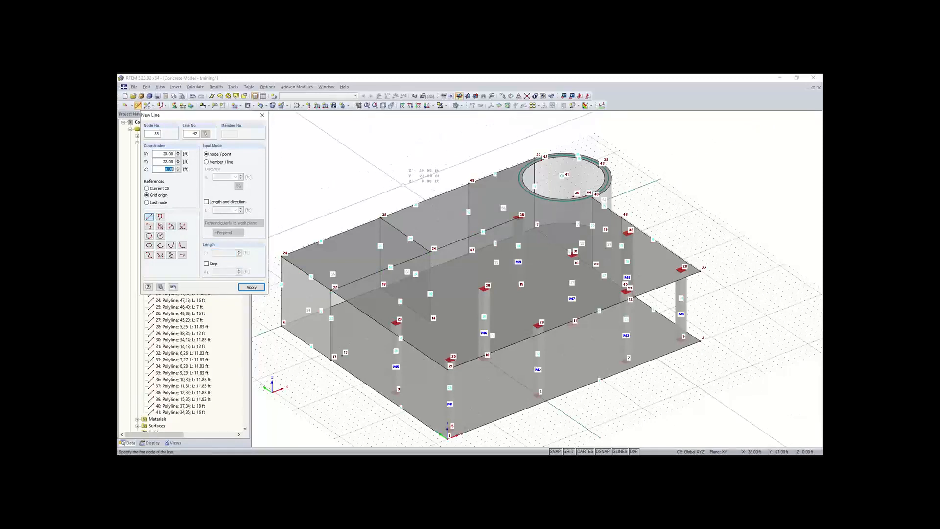
key("Escape")
Step: Place Rectangle 7/5 rib members on the +z side, with L/8 integration widths, along the lines joining nodes 37, 34 and 35
left_click(148, 106)
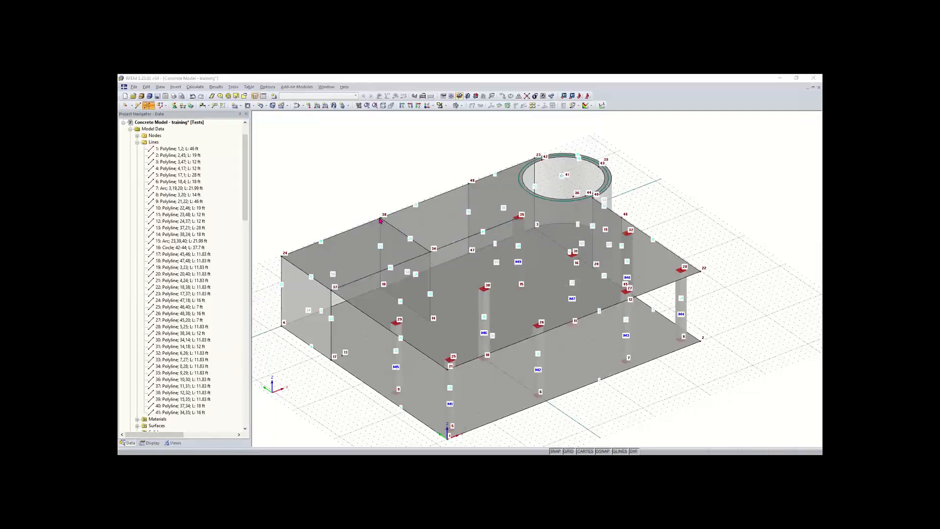
left_click(379, 220)
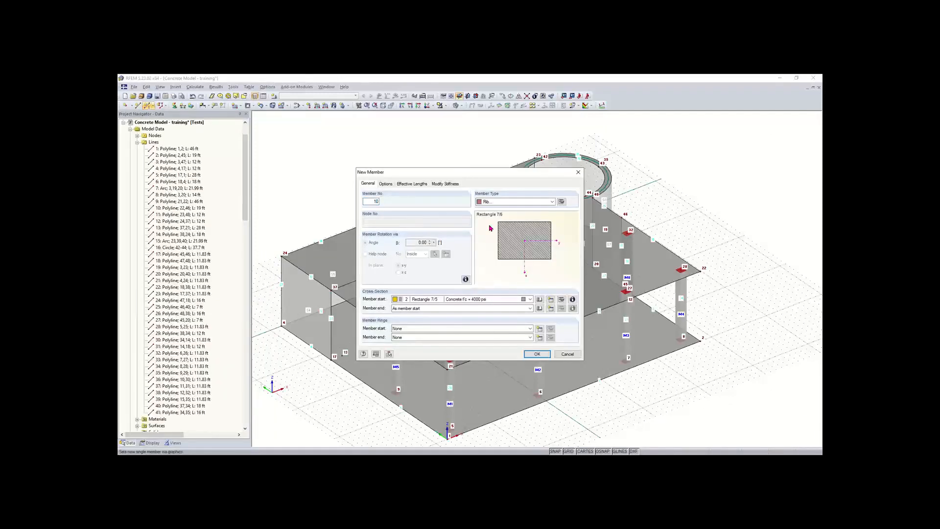
left_click(536, 354)
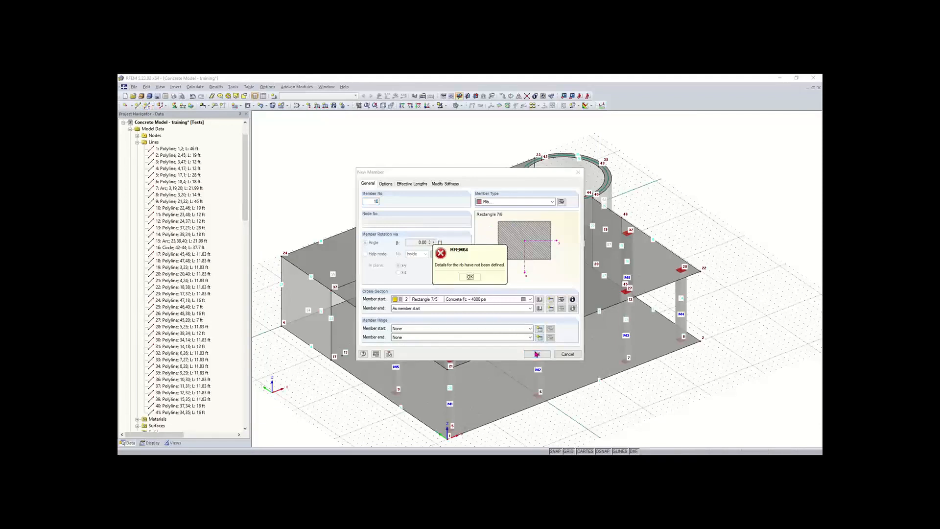
left_click(468, 273)
left_click(564, 201)
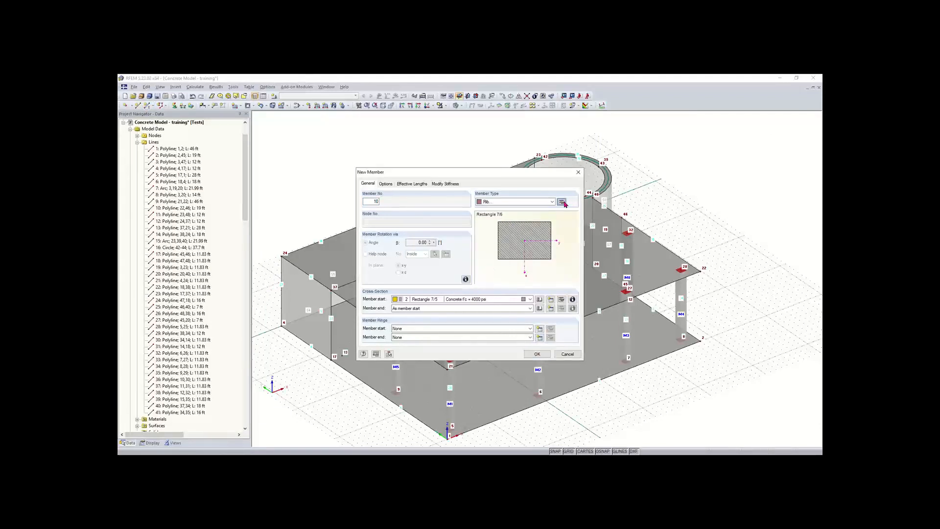
left_click(560, 161)
left_click(536, 354)
left_click(469, 273)
left_click(559, 203)
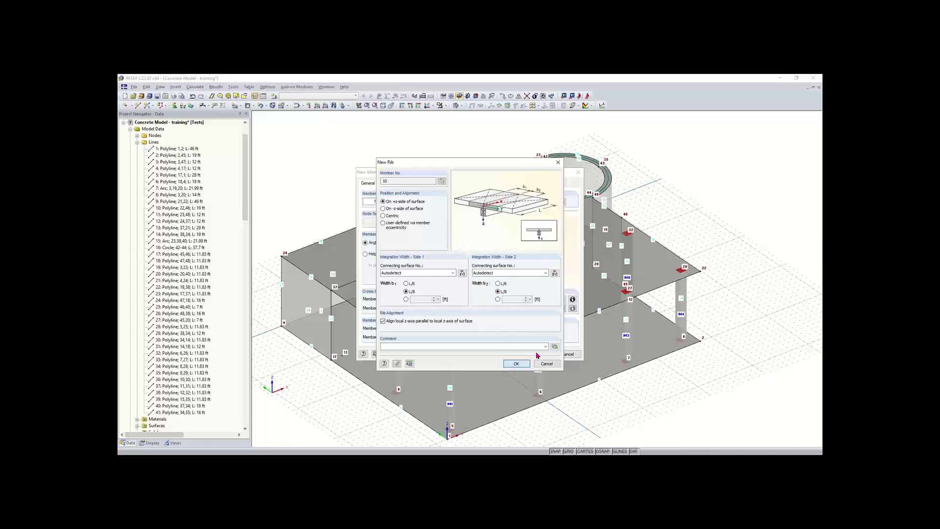
left_click(517, 364)
left_click(537, 354)
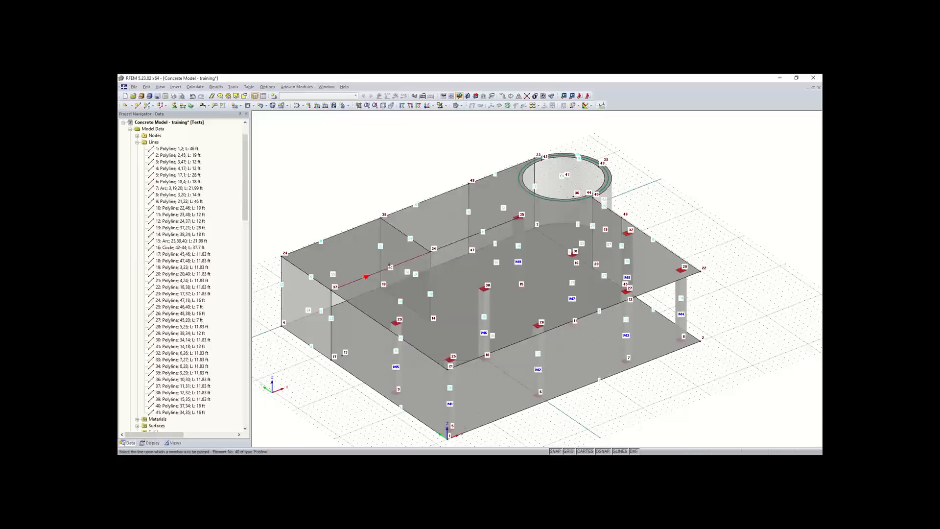
left_click(465, 242)
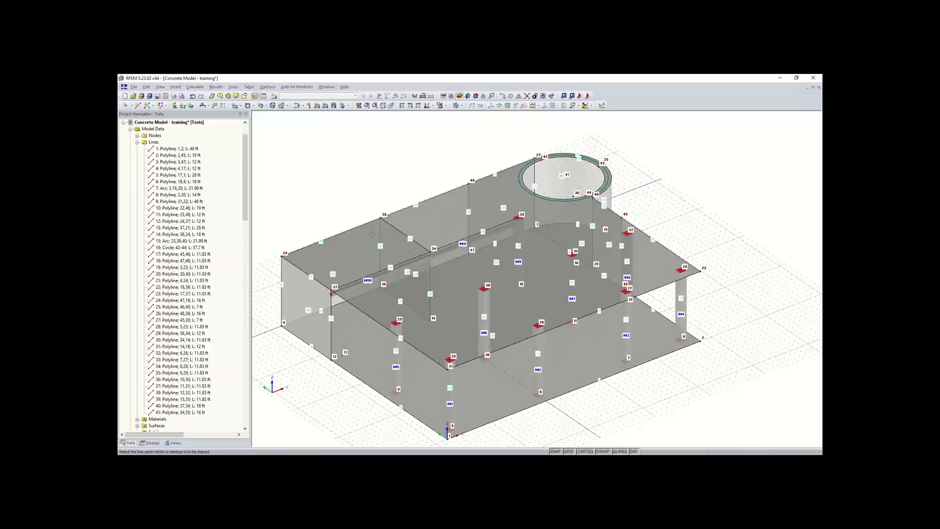
key("Escape")
right_click(307, 186)
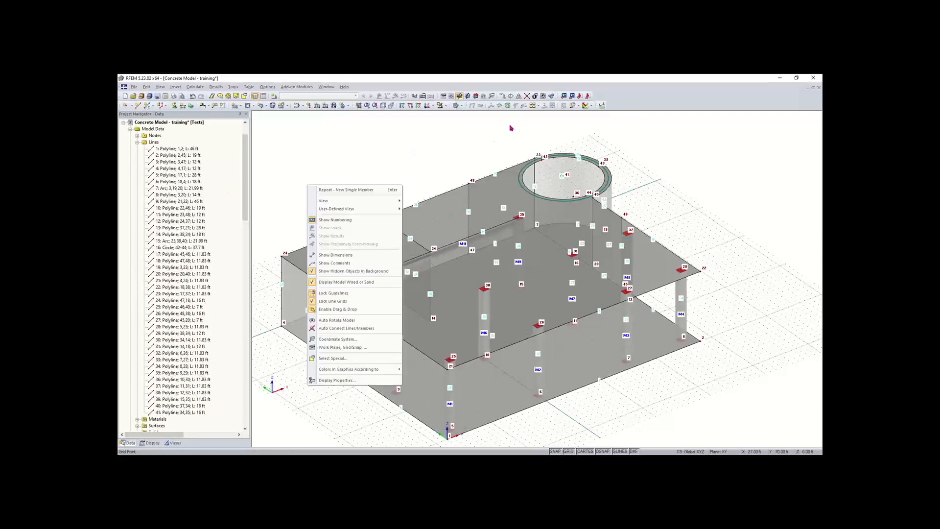
left_click(445, 150)
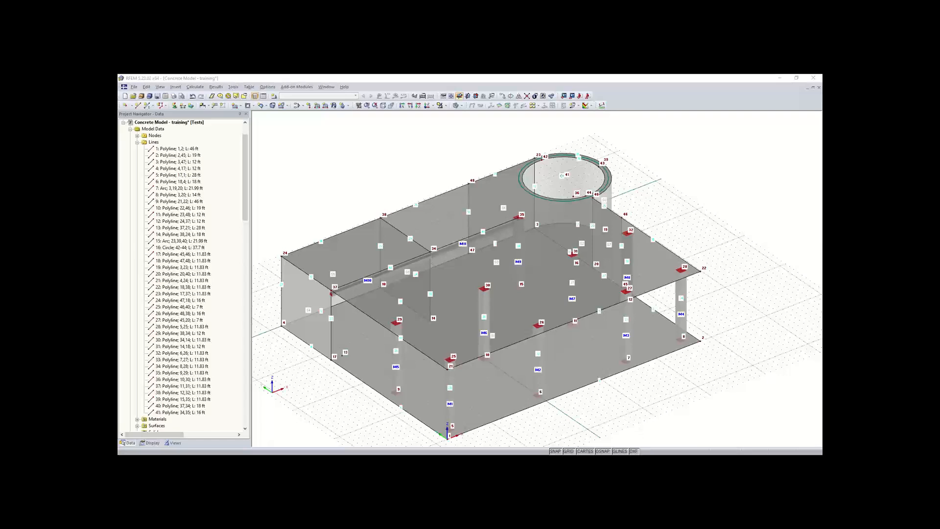
middle_click_drag(353, 336, 585, 286, "ctrl")
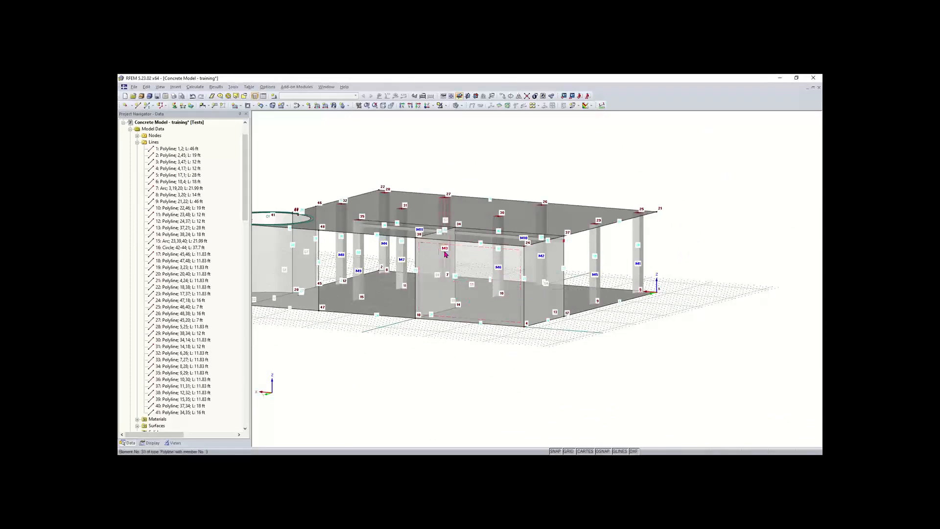
left_click(254, 108)
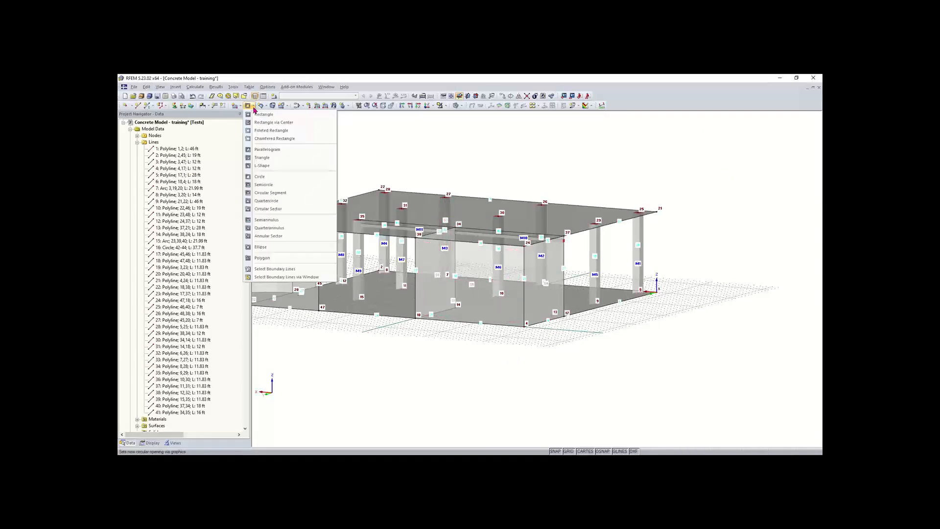
left_click(265, 114)
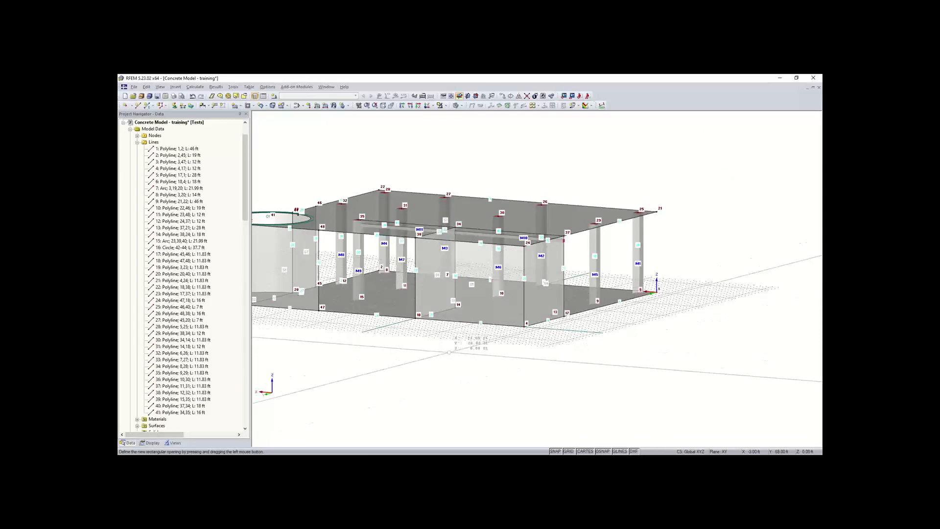
left_click(235, 105)
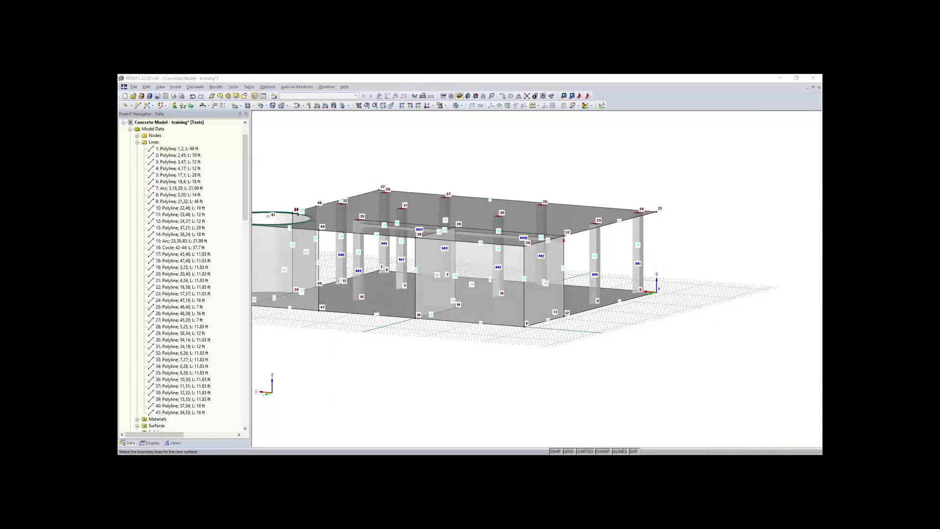
key("Escape")
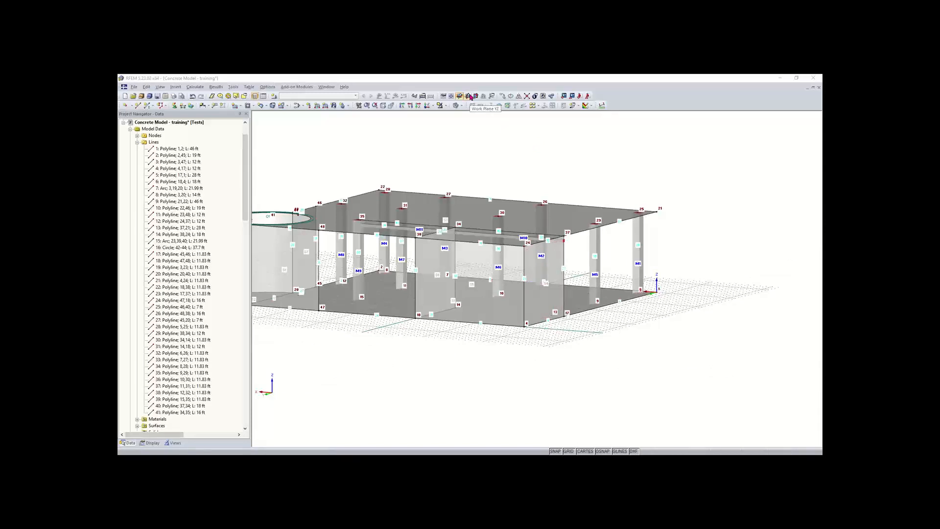
Step: Switch the work plane to XZ and set its origin at node 4, the wall's lower corner
left_click(479, 98)
middle_click_drag(540, 347, 519, 367, "ctrl")
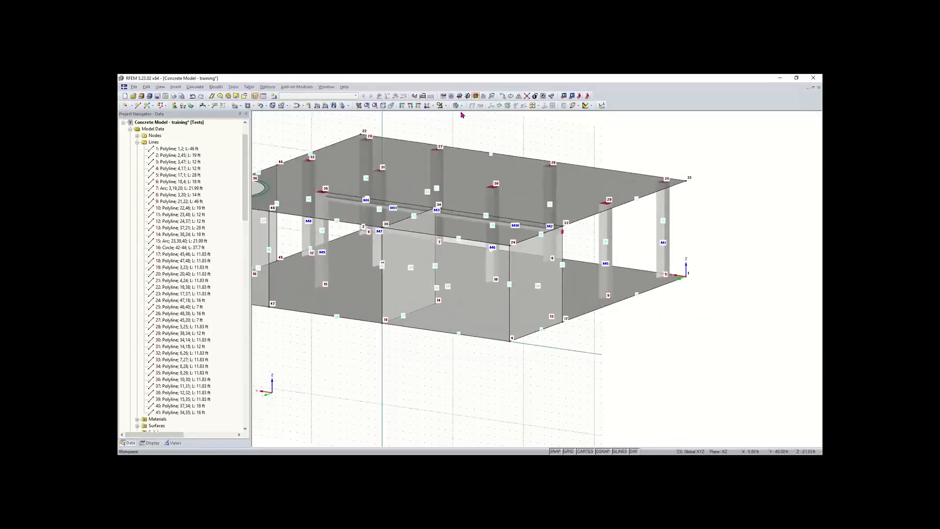
left_click(451, 96)
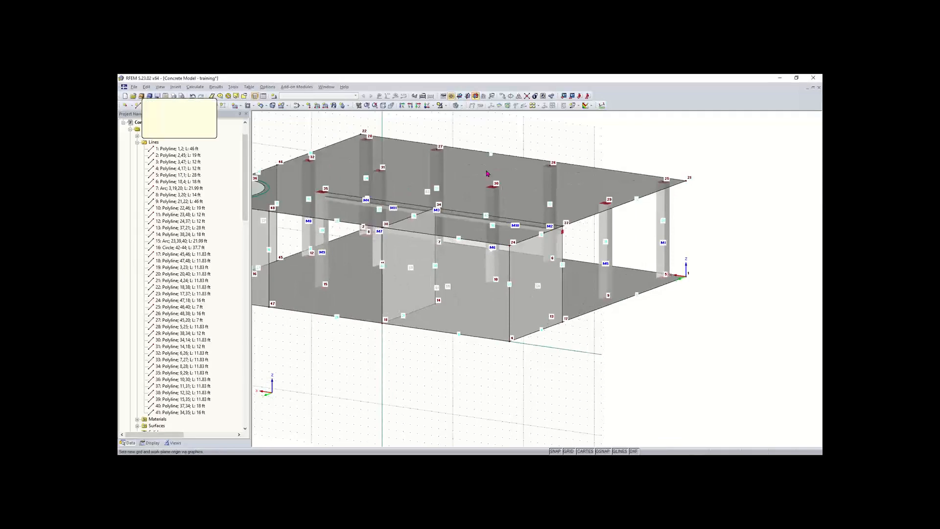
left_click(512, 342)
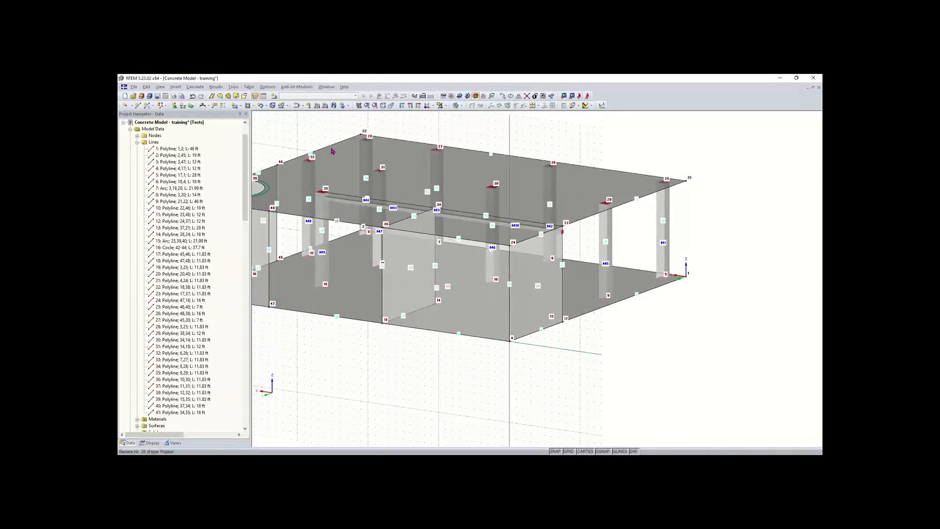
Step: Cut a rectangular opening 11 ft wide and 6 ft high in the wall standing on the new work plane
left_click(248, 105)
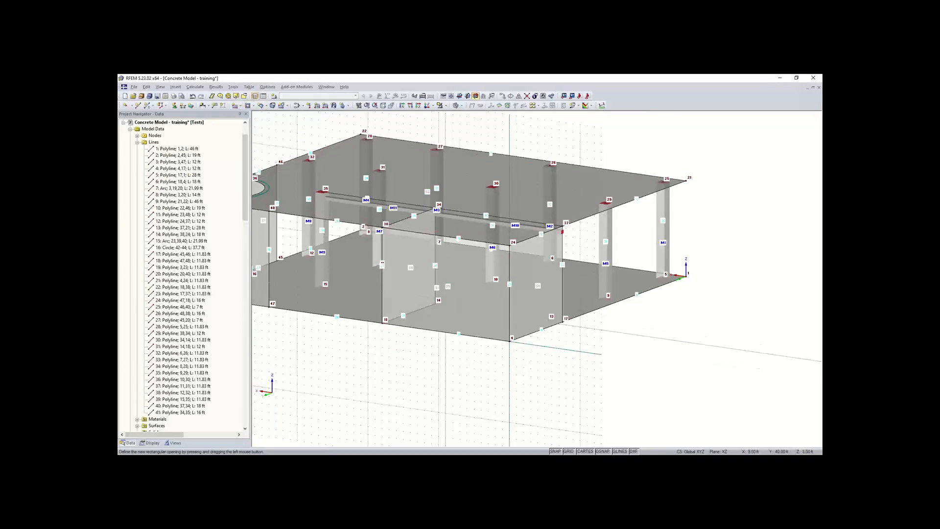
scroll(420, 262, "up", 3)
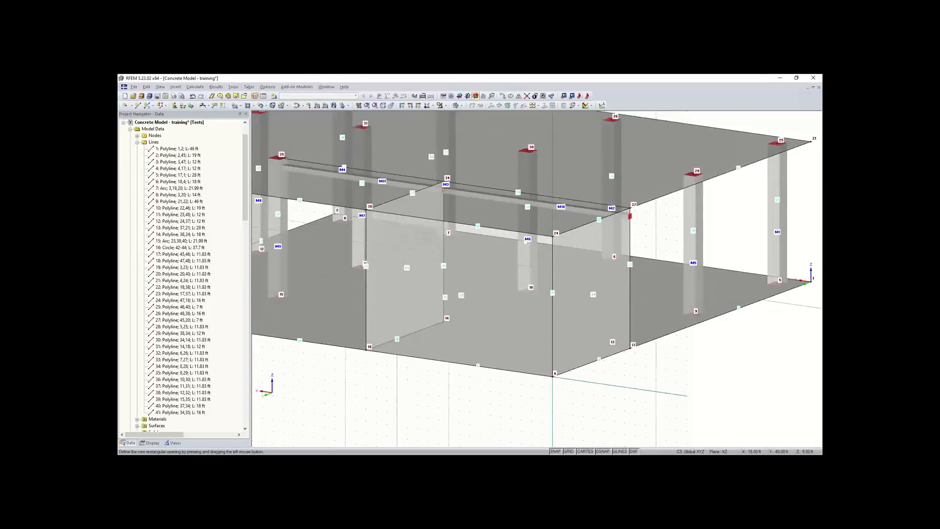
scroll(407, 270, "up", 2)
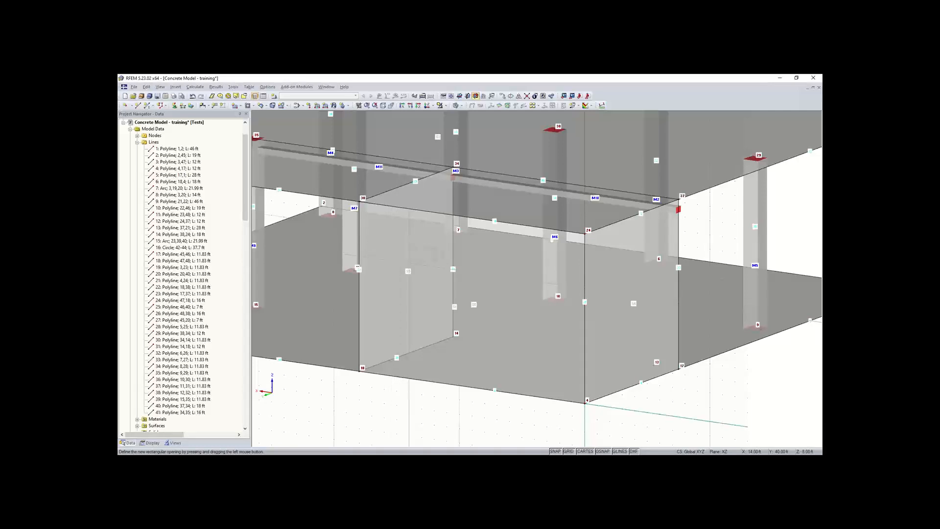
left_click(409, 263)
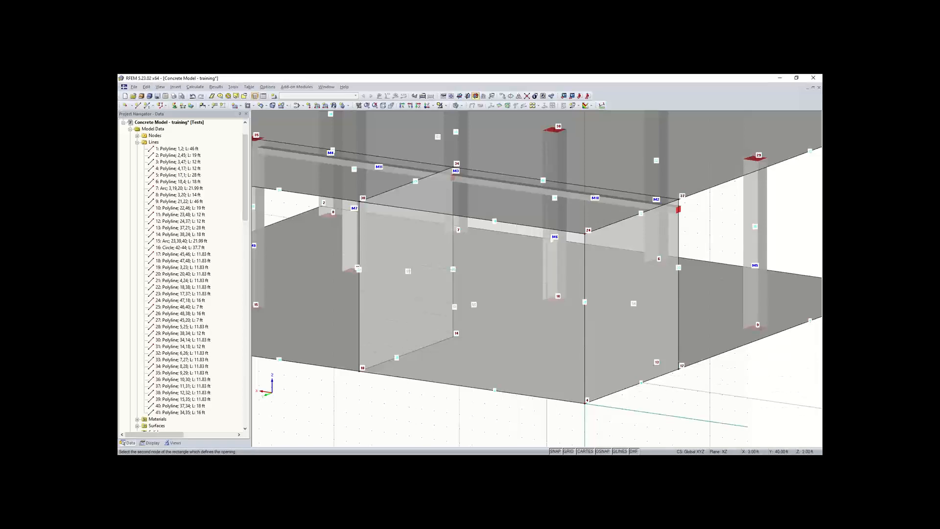
left_click(548, 370)
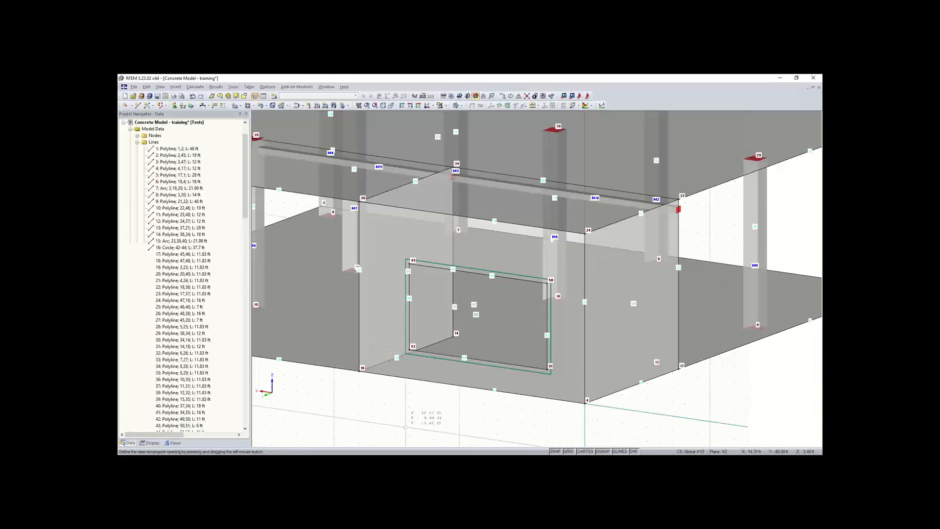
scroll(478, 432, "down", 1)
middle_click_drag(476, 431, 253, 417, "ctrl")
right_click(252, 419)
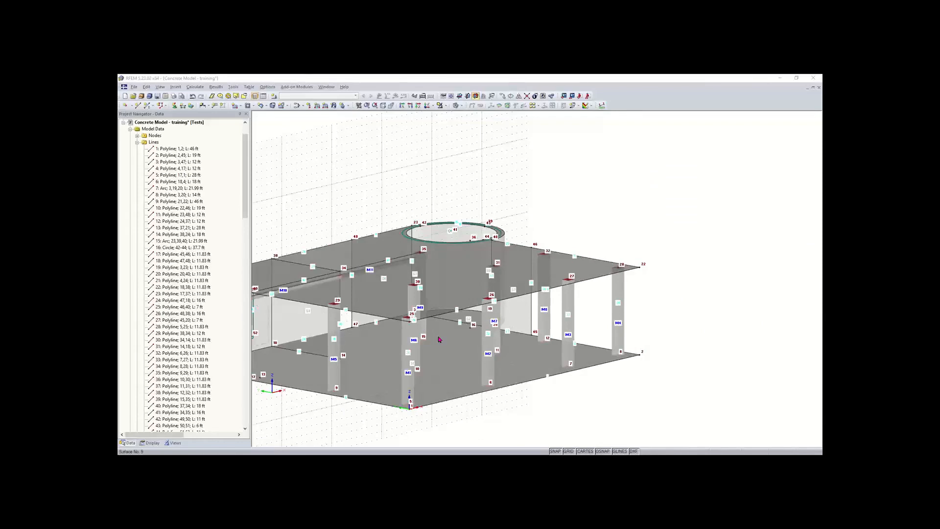
Step: Switch the work plane back to XY
scroll(464, 381, "down", 3)
middle_click_drag(464, 381, 478, 349)
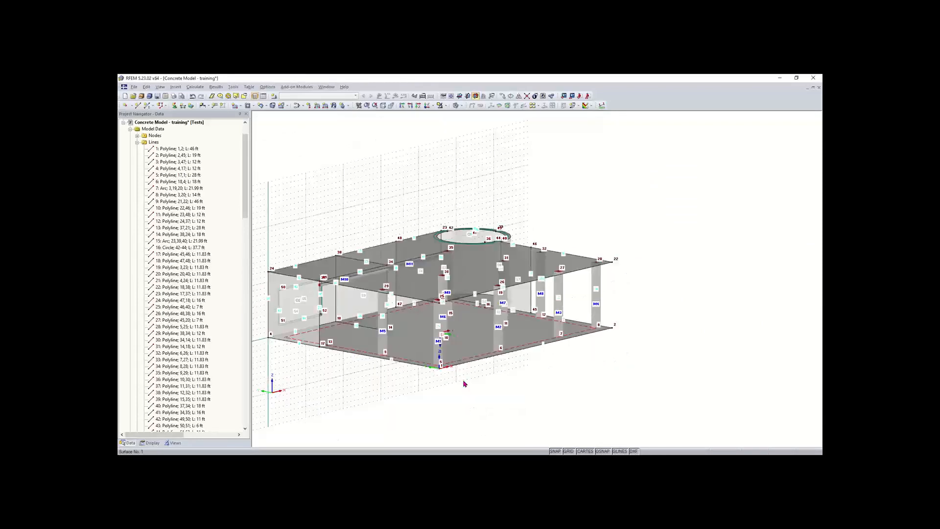
scroll(465, 355, "down", 1)
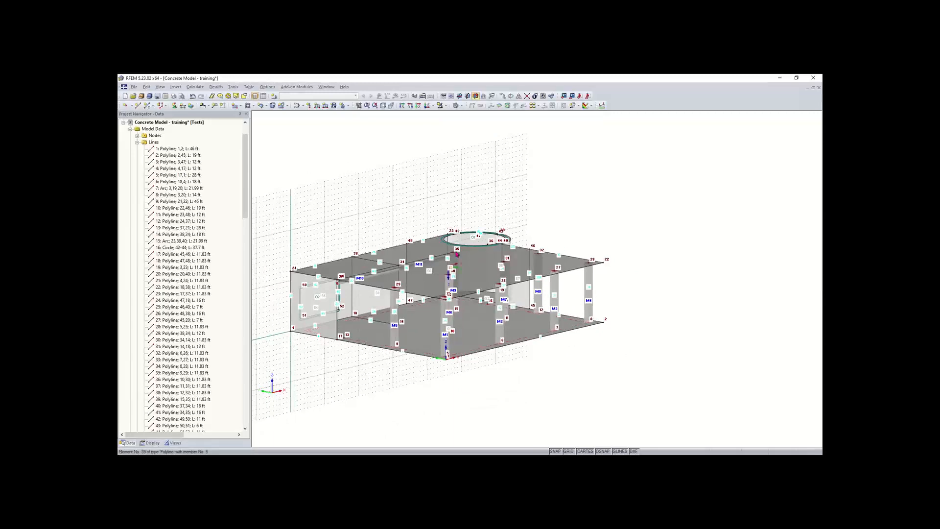
left_click(459, 95)
mouse_move(353, 367)
middle_mouse_down("ctrl")
mouse_move(386, 377)
mouse_move(364, 374)
middle_mouse_up("ctrl")
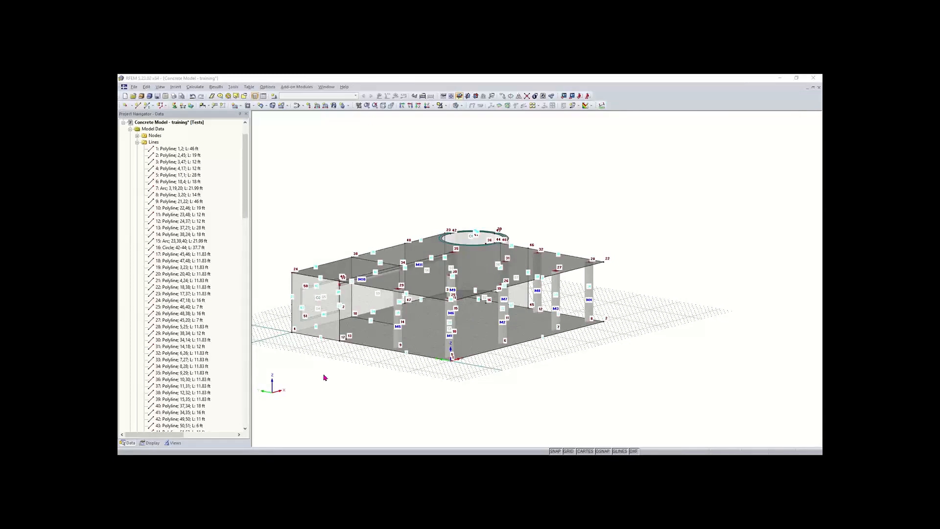
middle_click_drag(369, 382, 277, 396, "ctrl")
right_click(277, 397)
left_click(419, 415)
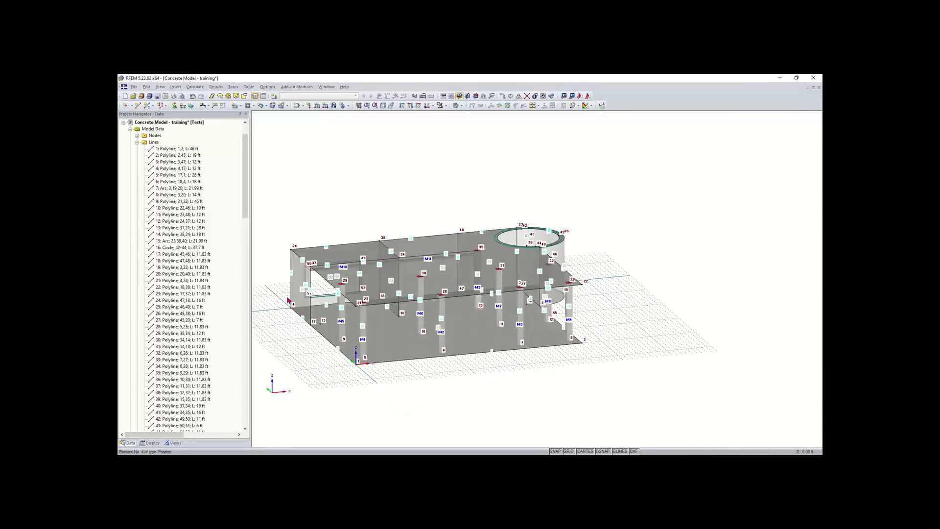
Step: Define a line support in global axes that fixes only uZ, leaving uX, uY and all rotations free
mouse_move(353, 378)
middle_mouse_down()
mouse_move(371, 380)
mouse_move(357, 362)
middle_mouse_up()
scroll(358, 362, "up", 4)
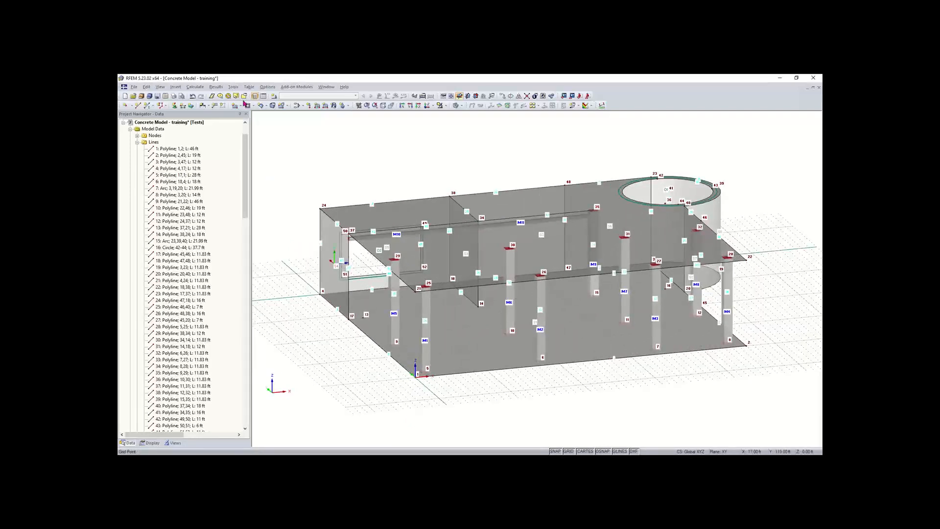
left_click(183, 107)
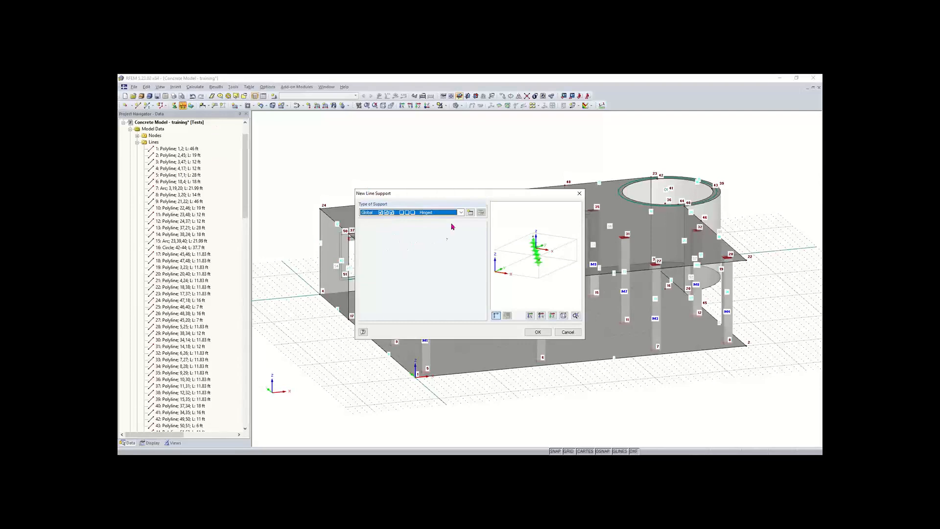
left_click(471, 213)
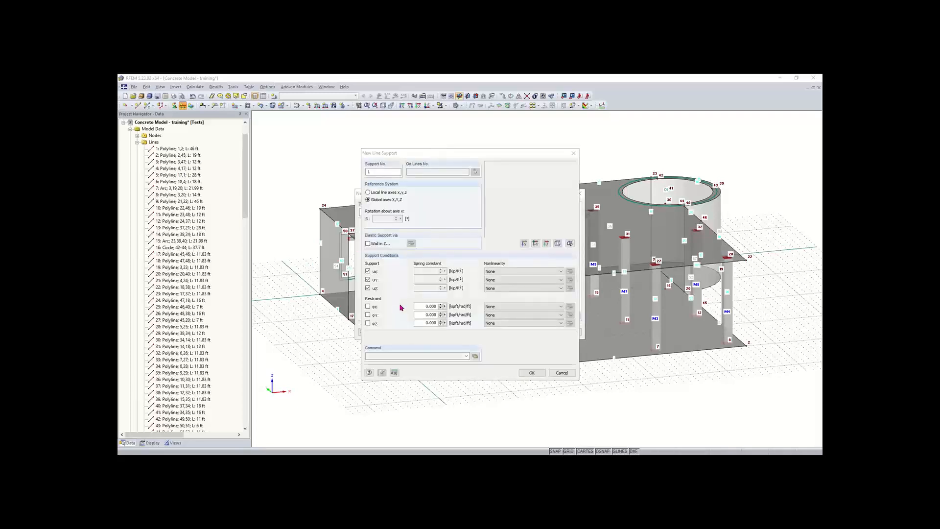
left_click(368, 289)
left_click(369, 289)
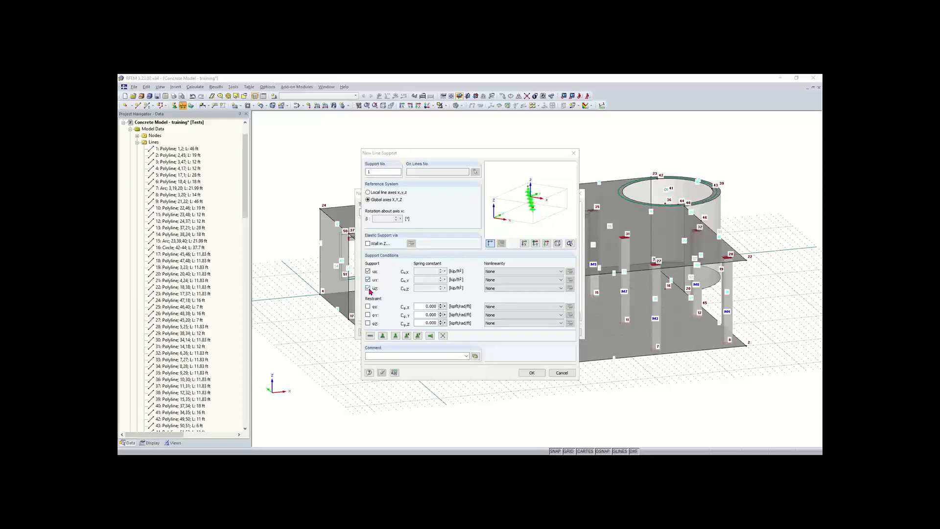
left_click(369, 279)
left_click(368, 271)
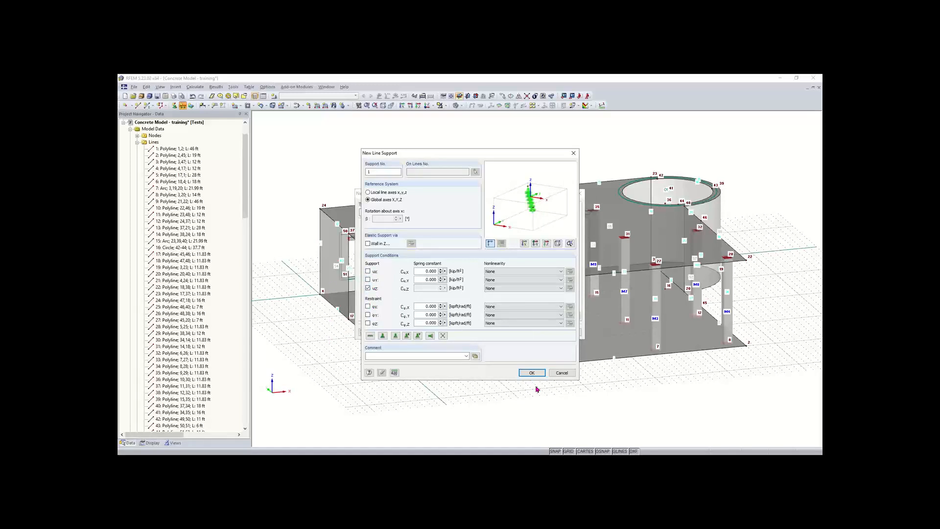
left_click(528, 371)
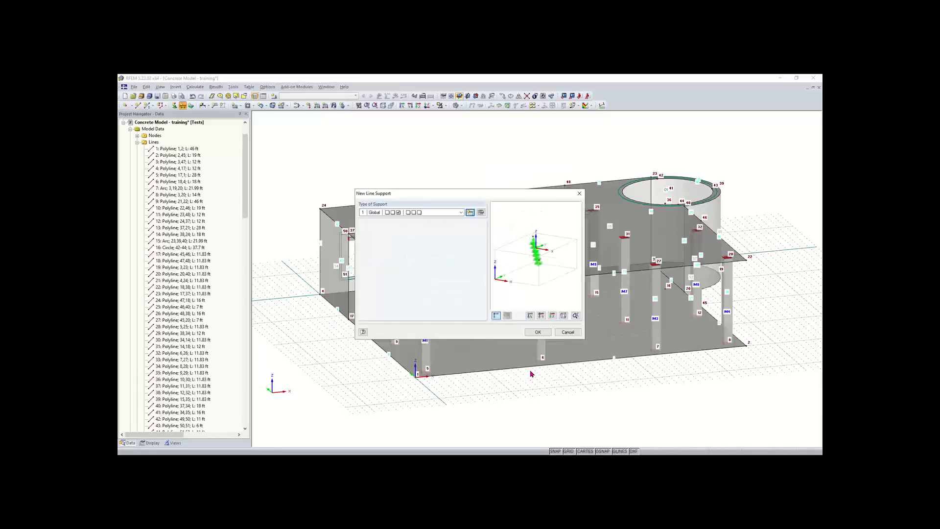
left_click(538, 333)
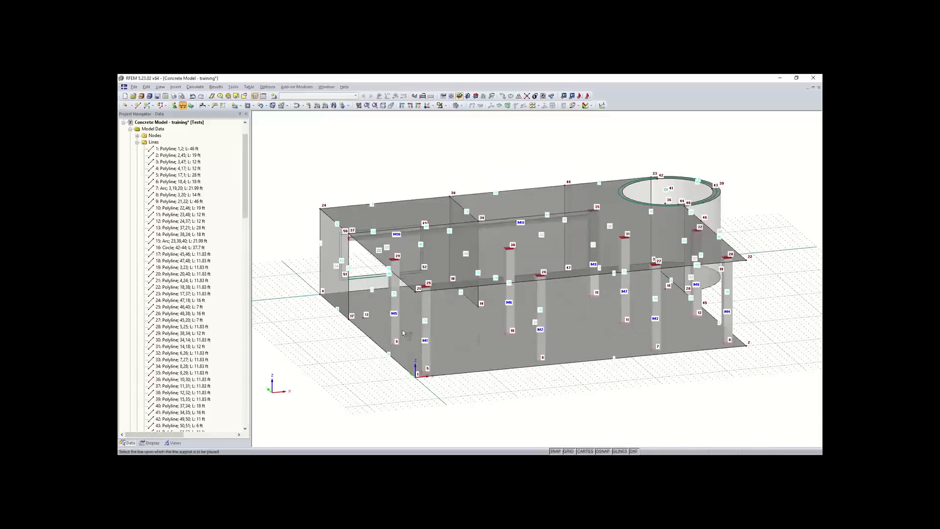
Step: Assign the line support to the two lower-slab edge lines running from node 4 through node 17 to node 1
left_click(334, 309)
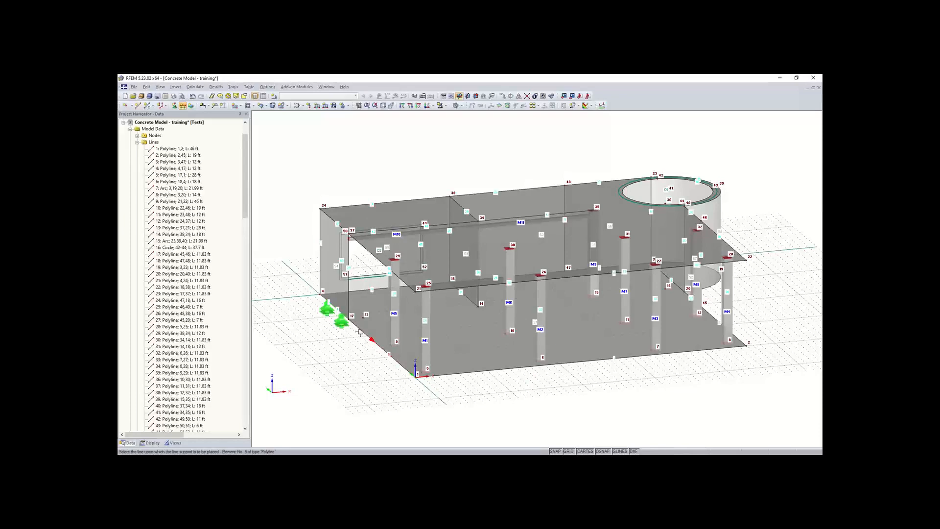
left_click(363, 335)
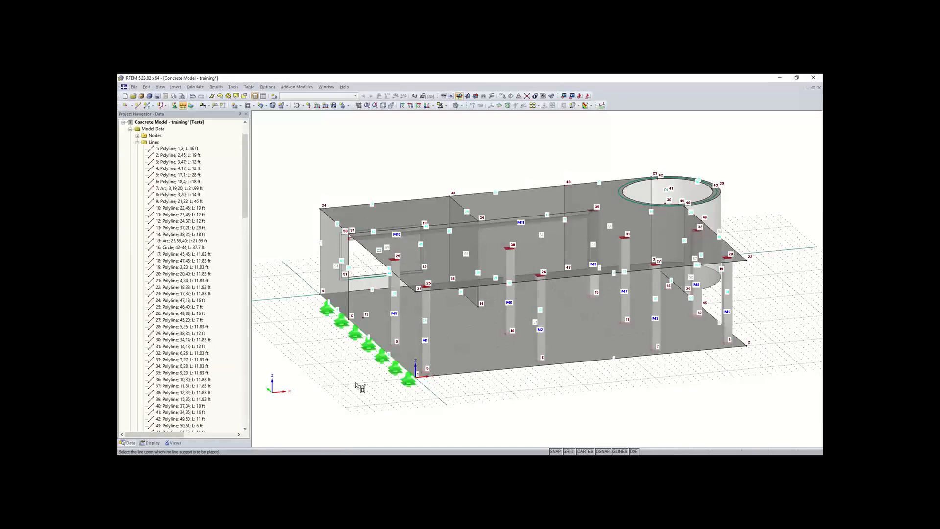
key("Escape")
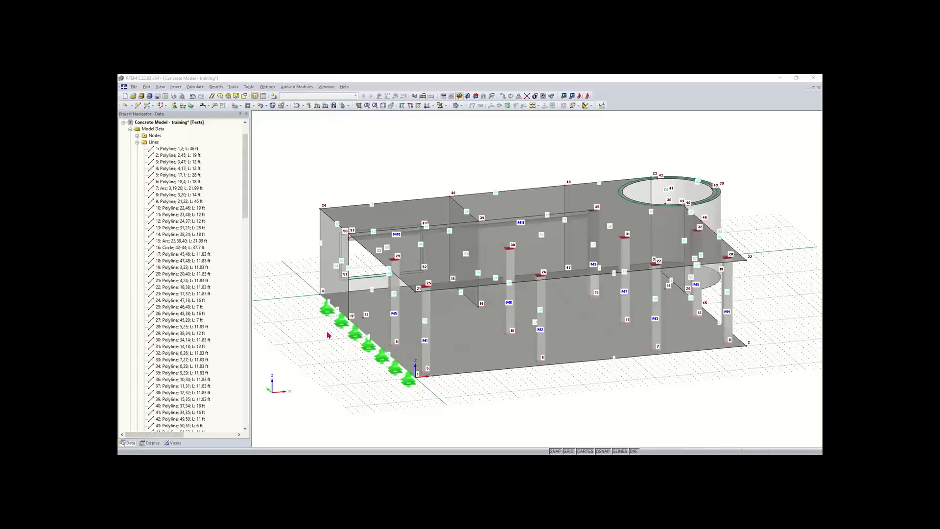
Step: Create a surface support on surfaces 1 and 2 with spring constants of 64 kip/ft³ in x and y and 640 kip/ft³ in z
middle_click_drag(591, 412, 497, 420)
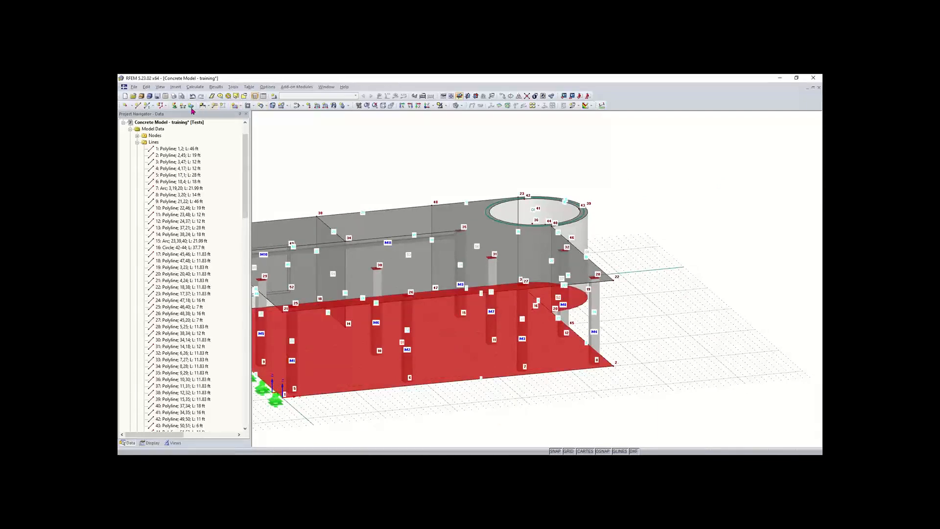
left_click(190, 106)
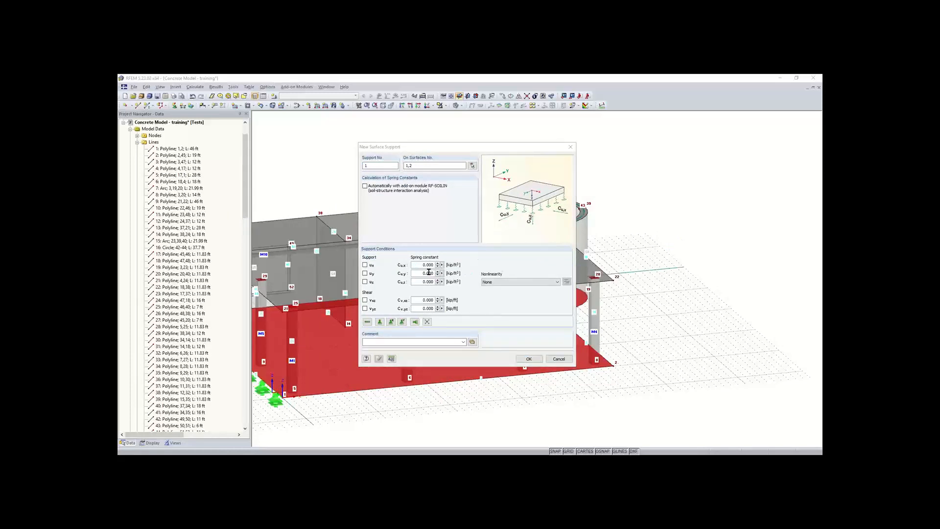
left_click_drag(422, 273, 450, 275)
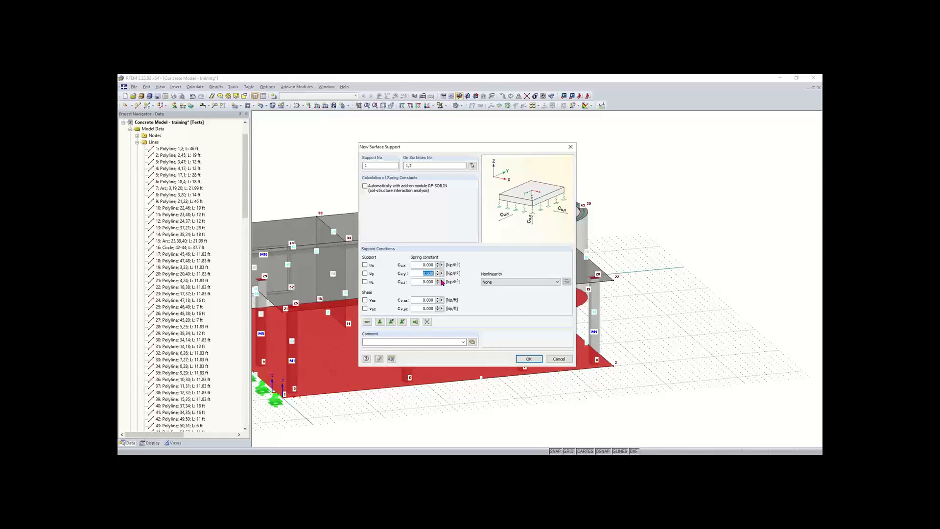
left_click_drag(421, 265, 459, 268)
type("64")
left_click_drag(420, 272, 448, 280)
type("64")
key("Tab")
type("6")
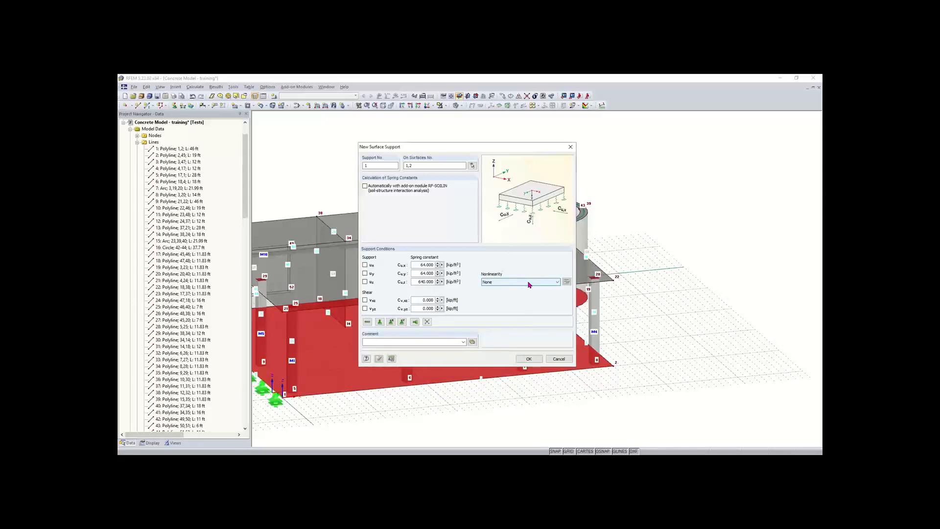
Step: Set the surface support's nonlinearity to failure if negative contact stress in z and apply the support to the lower slab
left_click(529, 284)
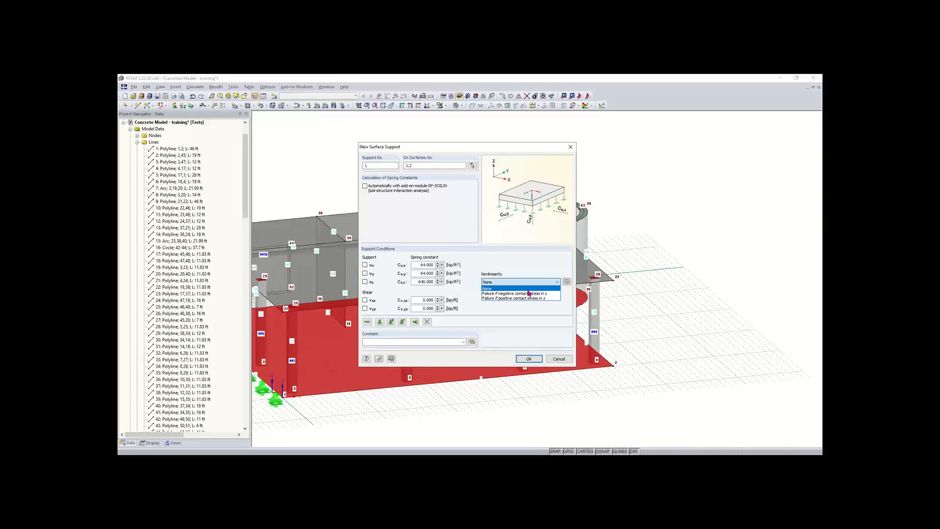
left_click(533, 294)
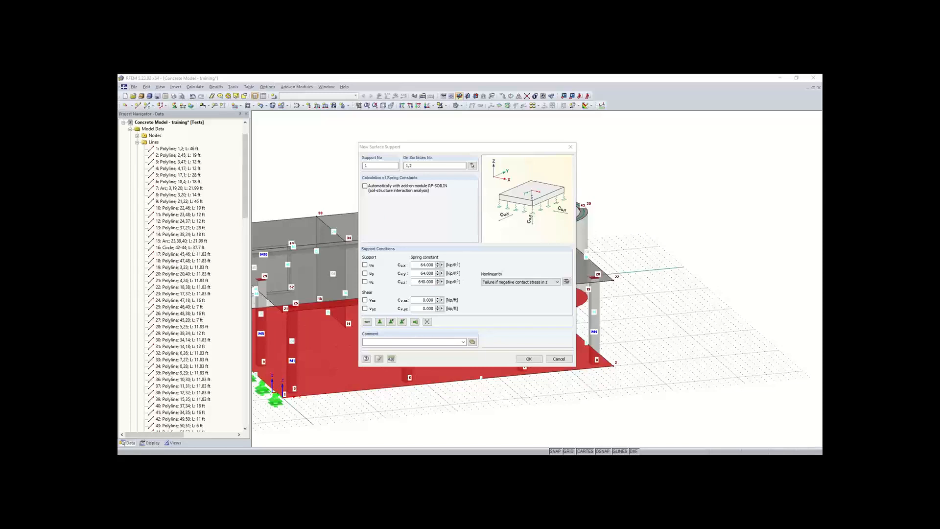
left_click(535, 359)
scroll(417, 405, "down", 1)
middle_click_drag(418, 405, 478, 380)
left_click(476, 379)
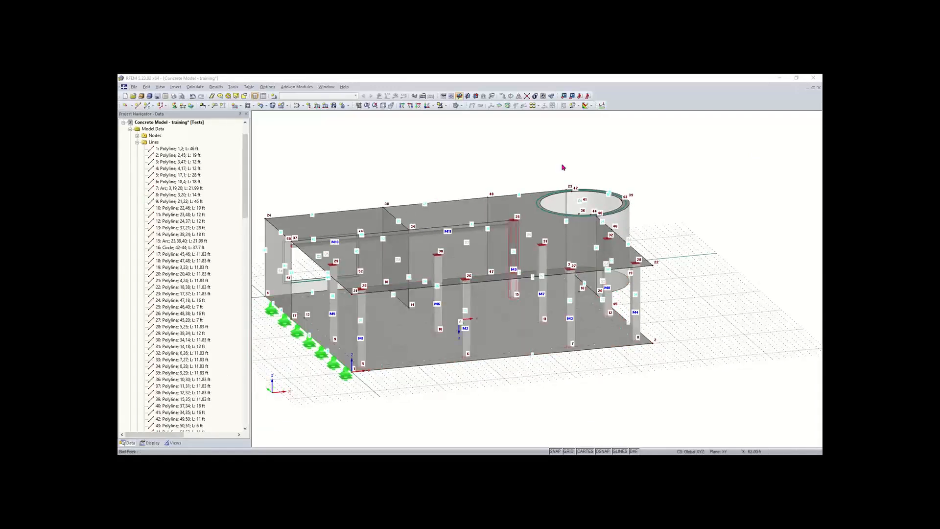
middle_click_drag(462, 394, 467, 393, "ctrl")
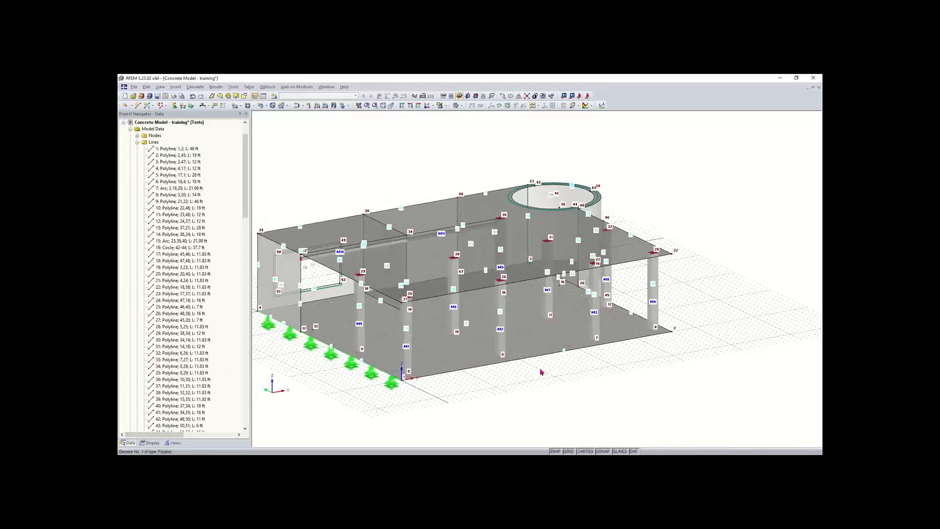
scroll(537, 376, "down", 1)
middle_click_drag(535, 378, 556, 370)
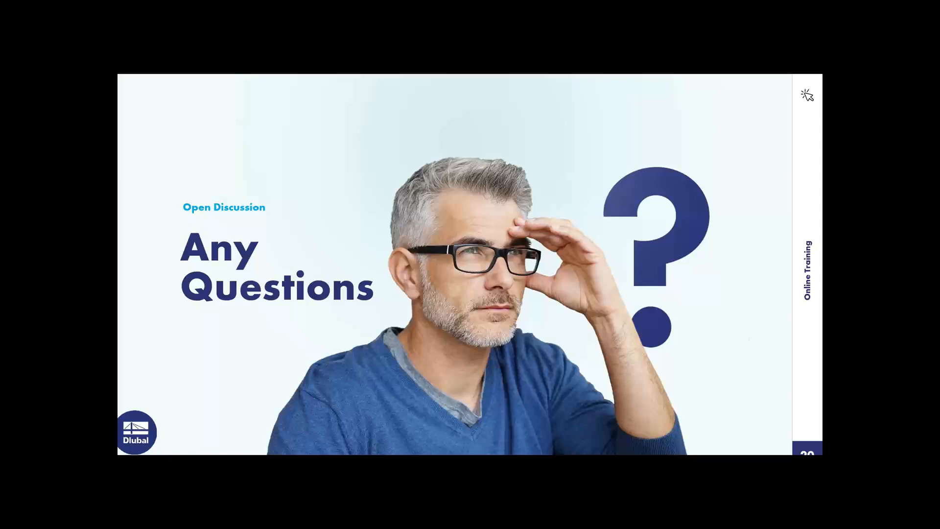
Step: Switch to the Chrome browser and open the Webinars page in the learning section of the Dlubal website
left_click_drag(939, 233, 640, 74)
left_click(107, 107)
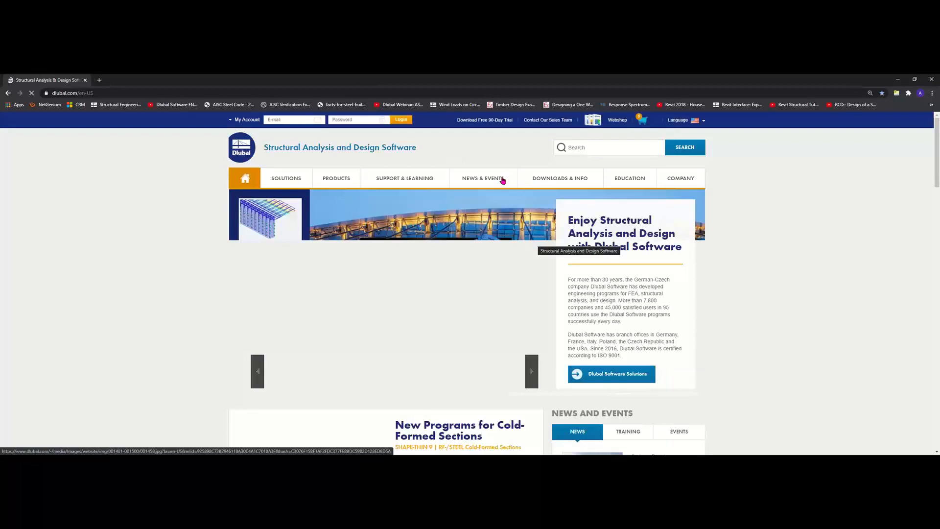
mouse_move(420, 178)
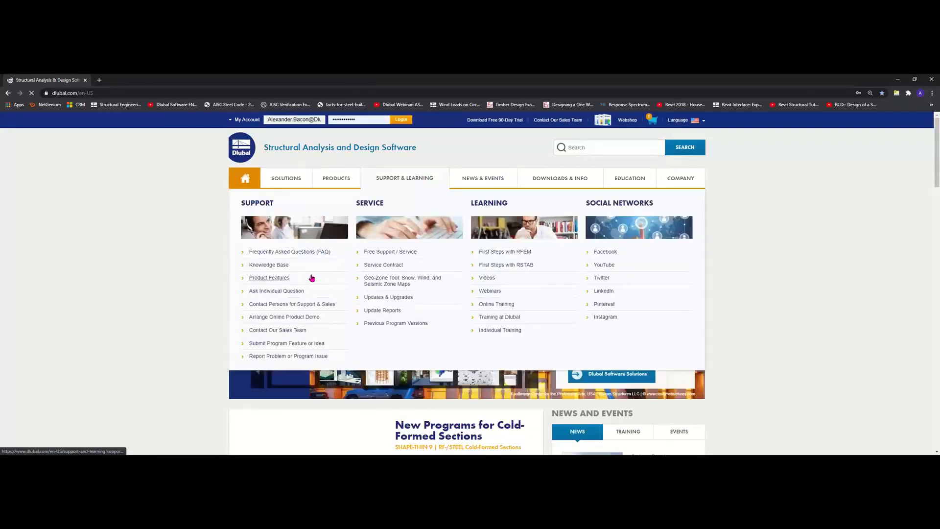
left_click(493, 294)
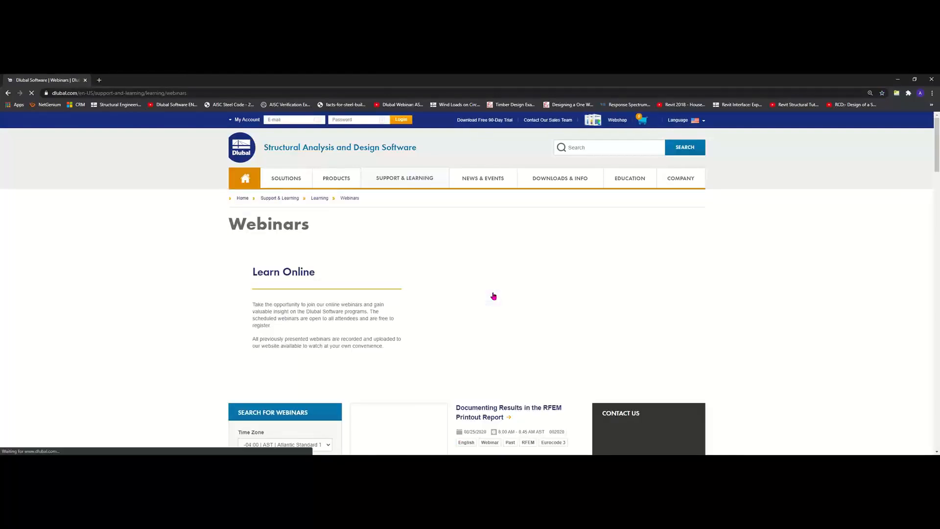
Step: Set the Upcoming / Past filter of the webinar search to Past and leave the application area at All
scroll(189, 321, "down", 3)
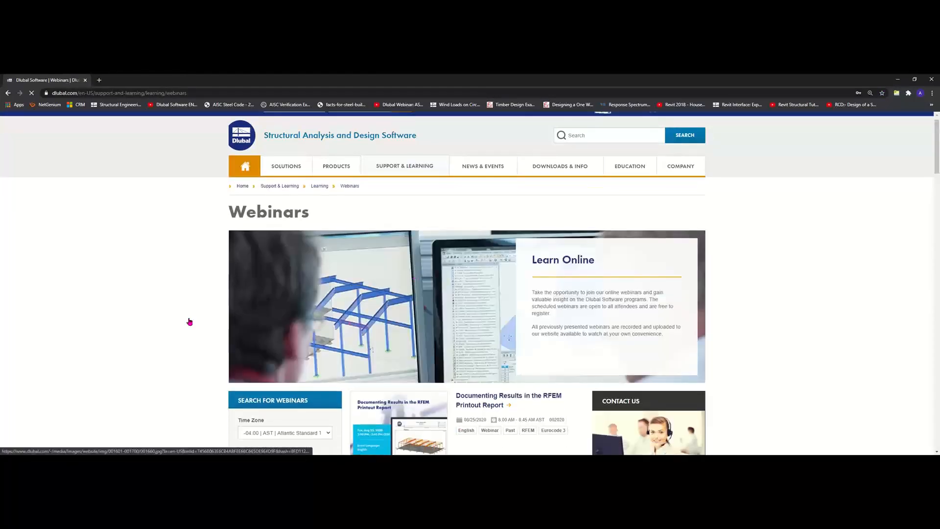
scroll(190, 319, "down", 2)
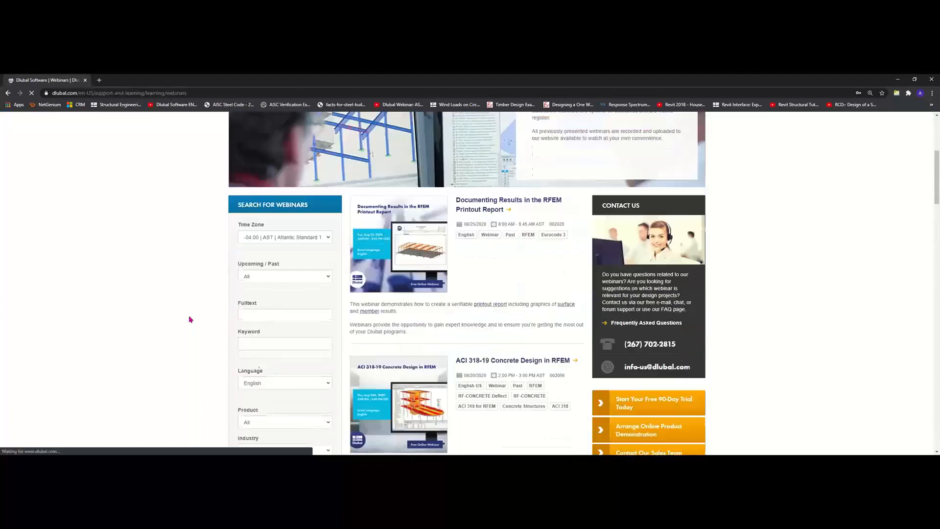
scroll(194, 317, "down", 1)
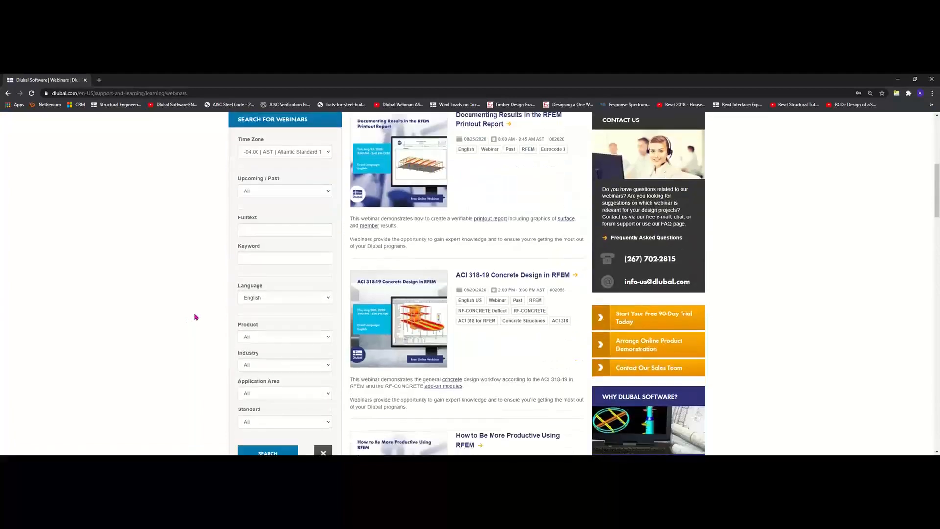
left_click(278, 194)
left_click(270, 227)
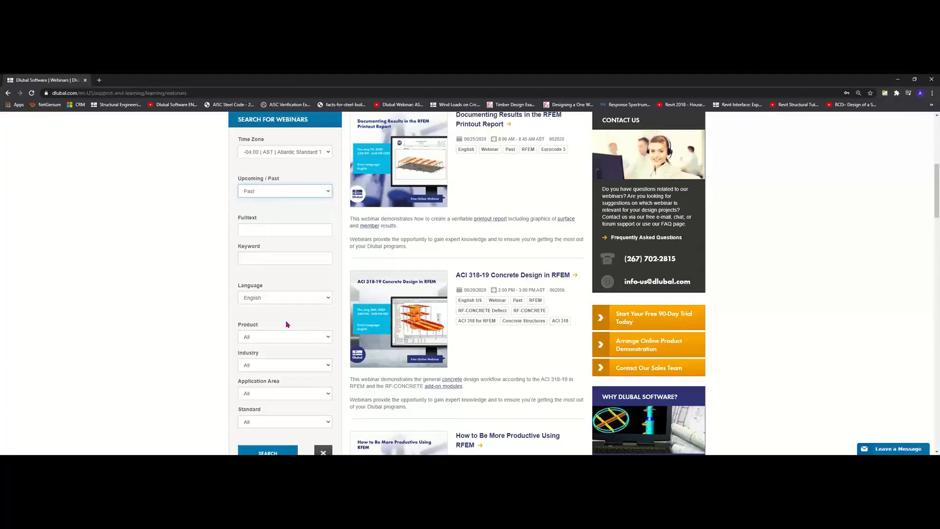
scroll(288, 321, "down", 1)
left_click(283, 369)
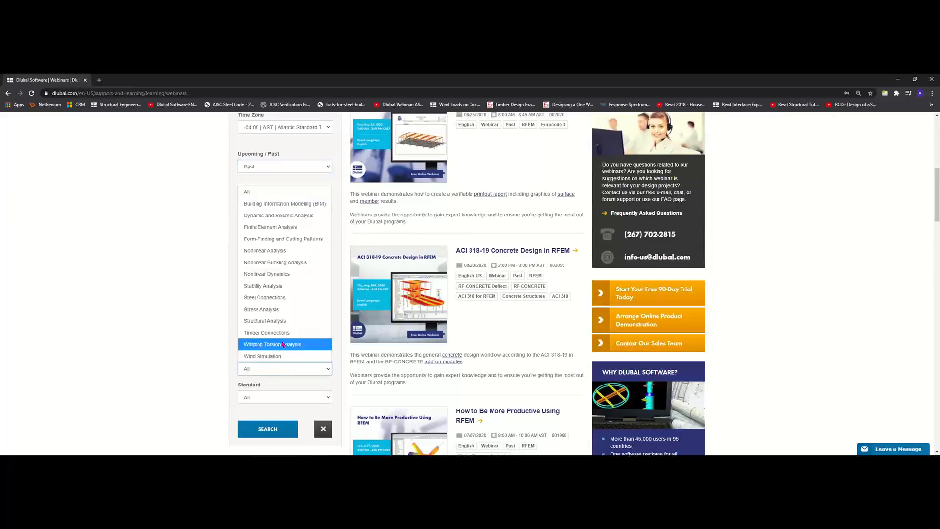
left_click(169, 314)
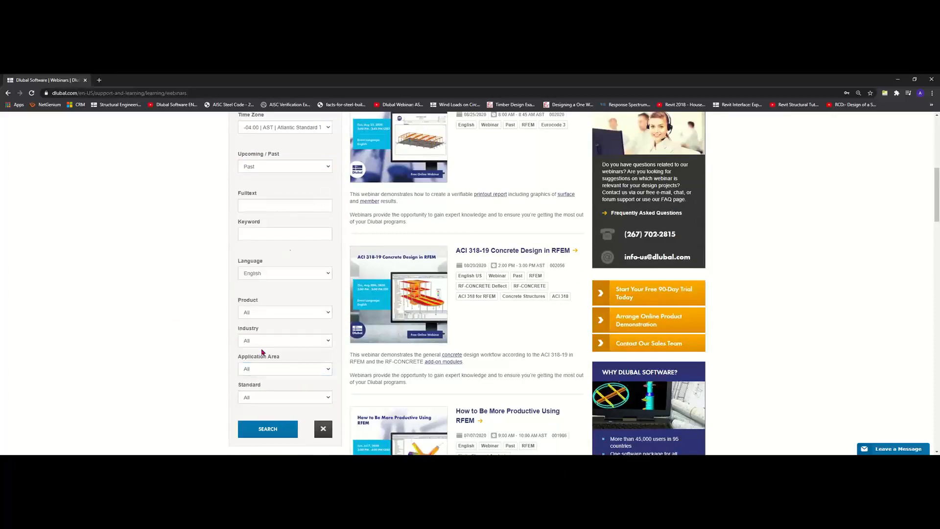
Step: Set the product filter to RF-LAMINATE and run the webinar search
left_click(271, 310)
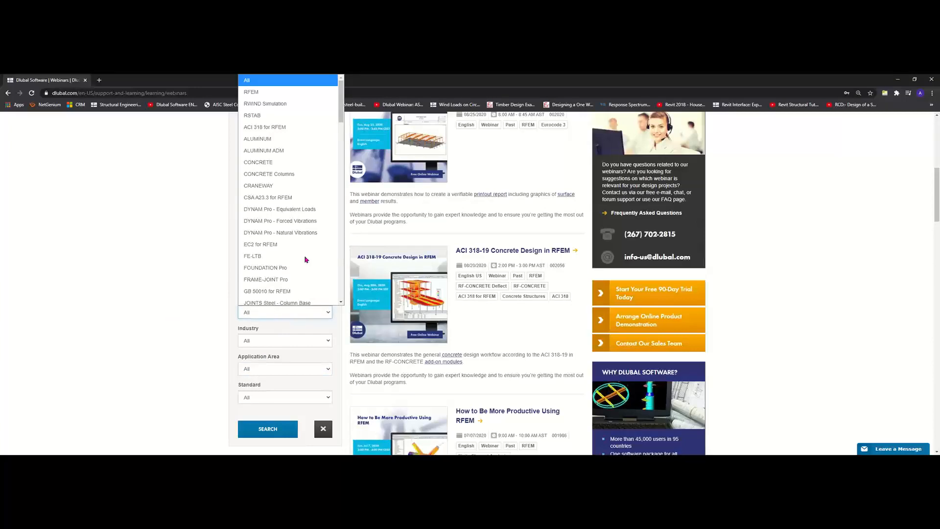
scroll(305, 255, "down", 3)
scroll(305, 259, "down", 4)
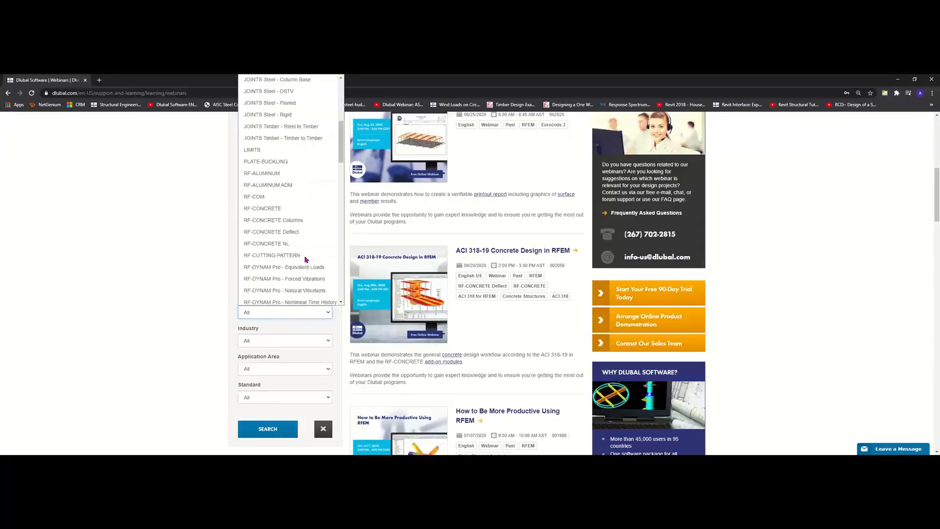
scroll(306, 259, "down", 4)
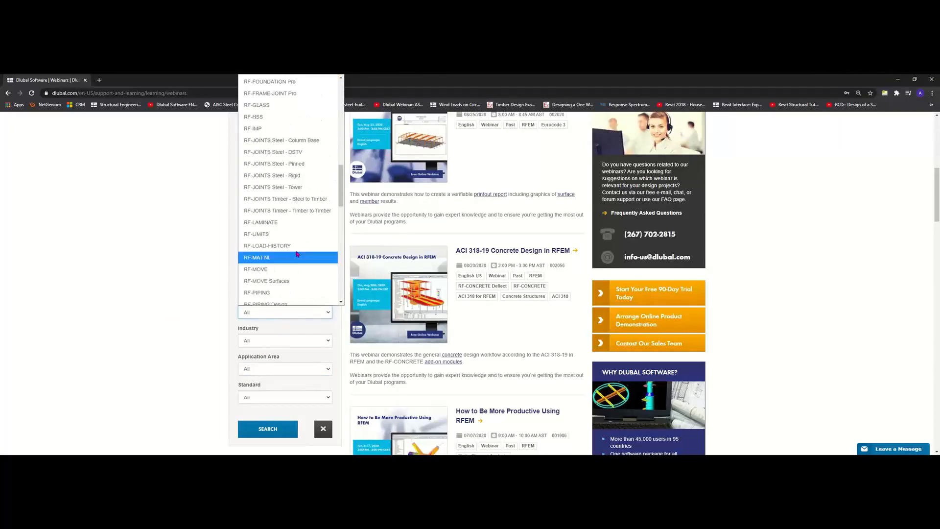
left_click(304, 222)
left_click(268, 429)
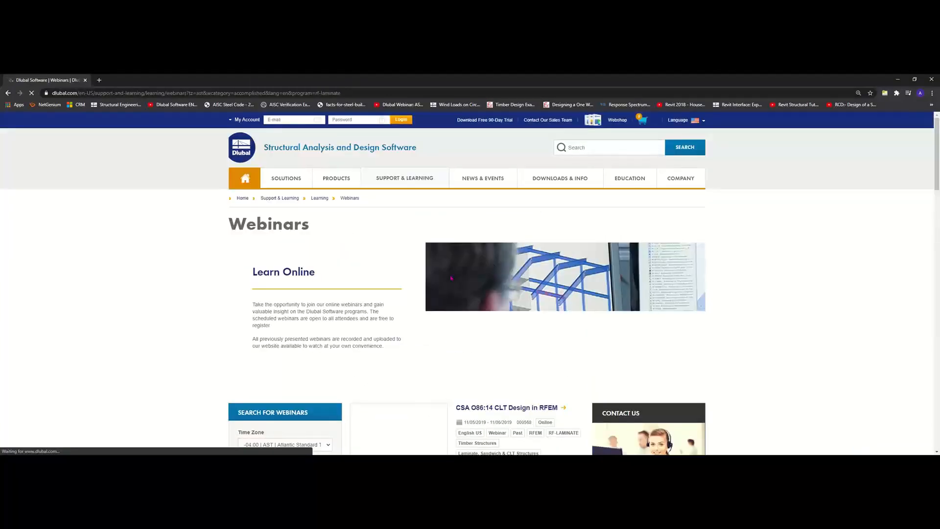
Step: Examine the titles, dates and contents of the webinars listed for RF-LAMINATE
scroll(465, 269, "down", 2)
scroll(457, 274, "down", 2)
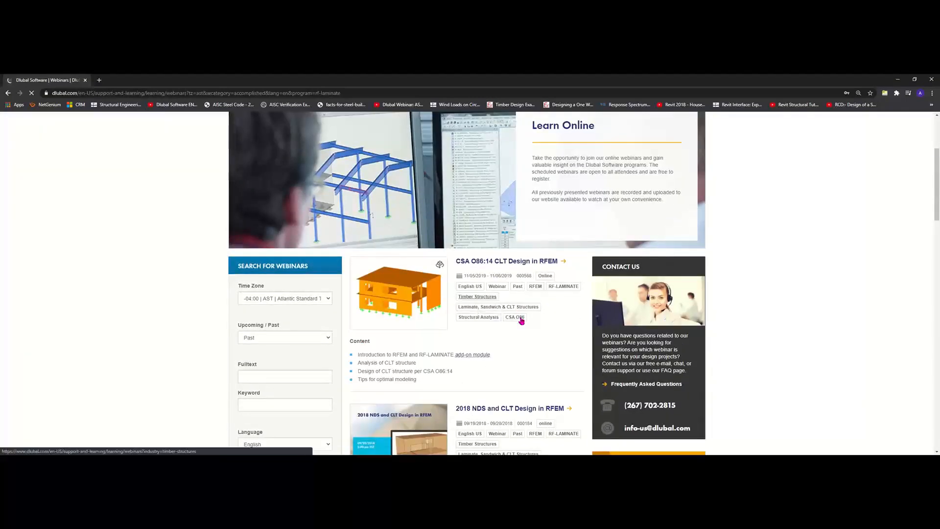
scroll(494, 301, "down", 1)
scroll(498, 277, "down", 5)
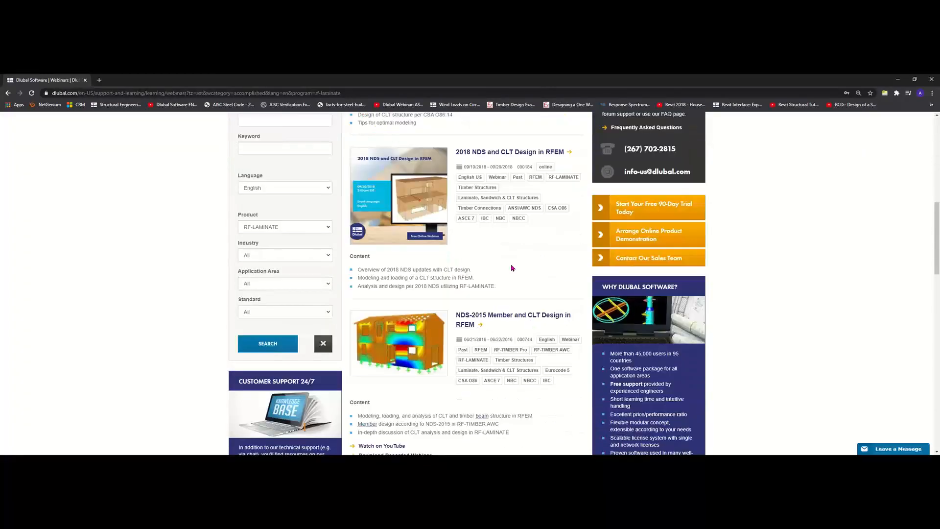
scroll(512, 269, "down", 1)
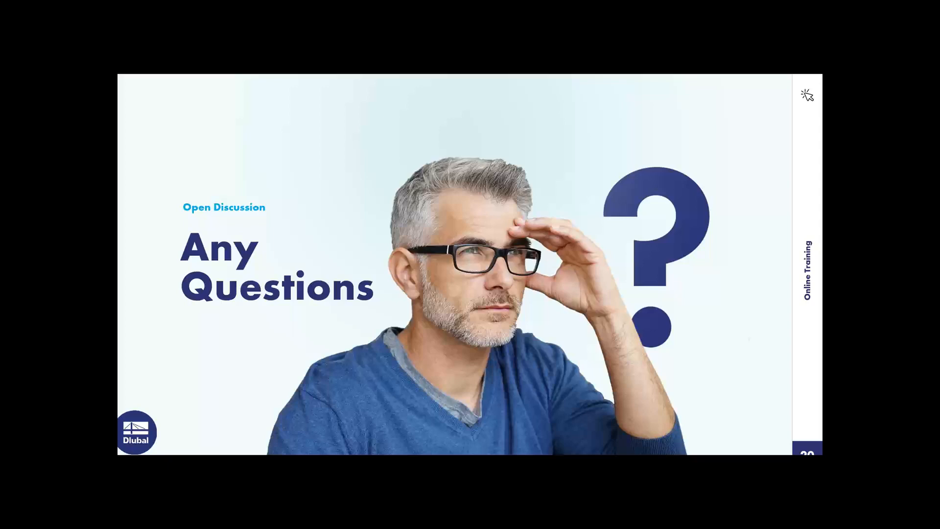
left_click(784, 305)
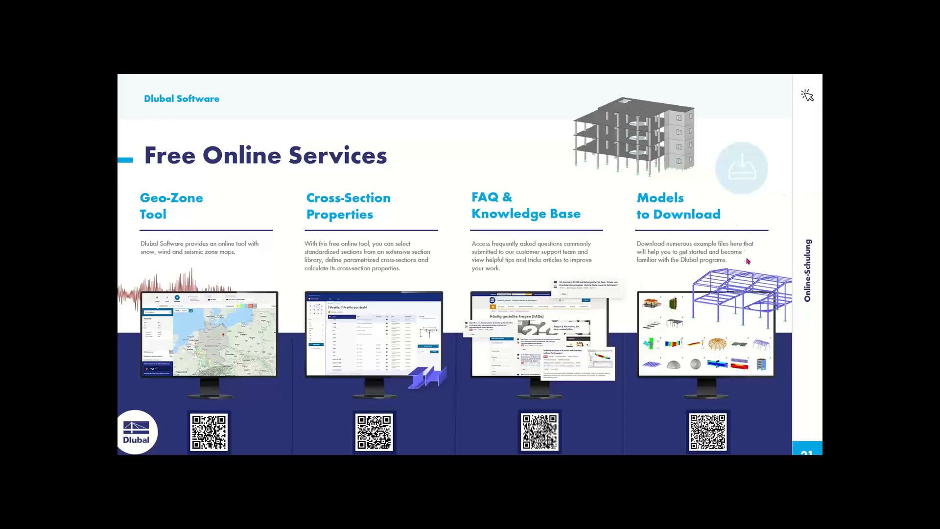
left_click(772, 286)
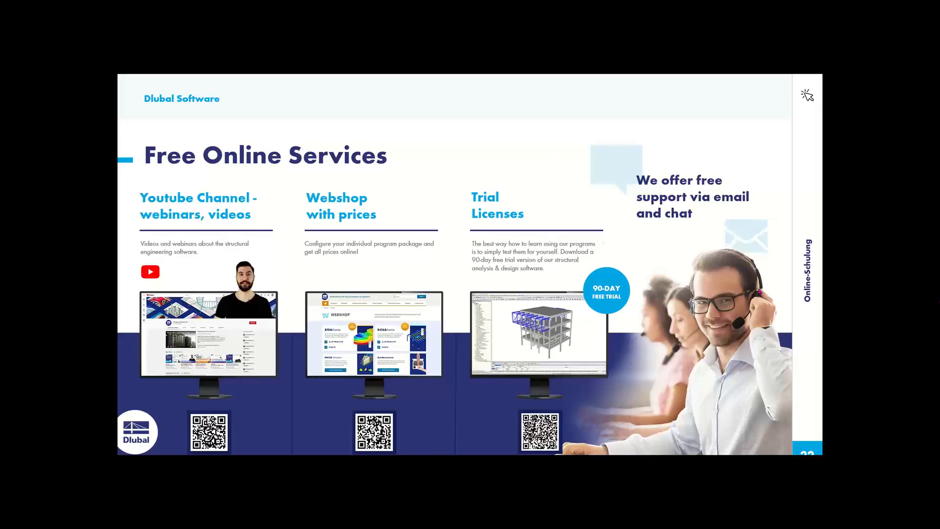
left_click(756, 285)
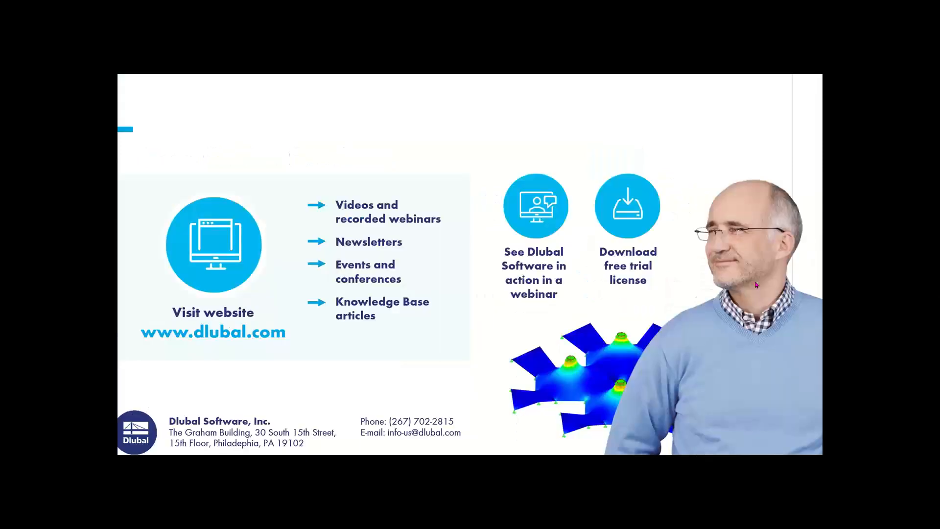